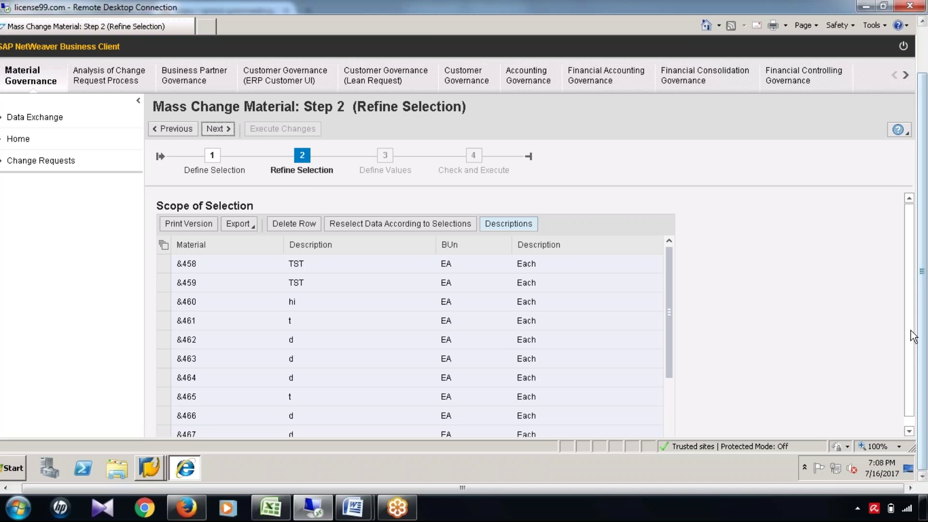
# Leave the open mass change at Refine Selection, discarding its unsaved data, and return to the Material Governance overview.
pyautogui.scroll(-1, 914, 389)
pyautogui.moveTo(911, 382); pyautogui.dragTo(913, 333)
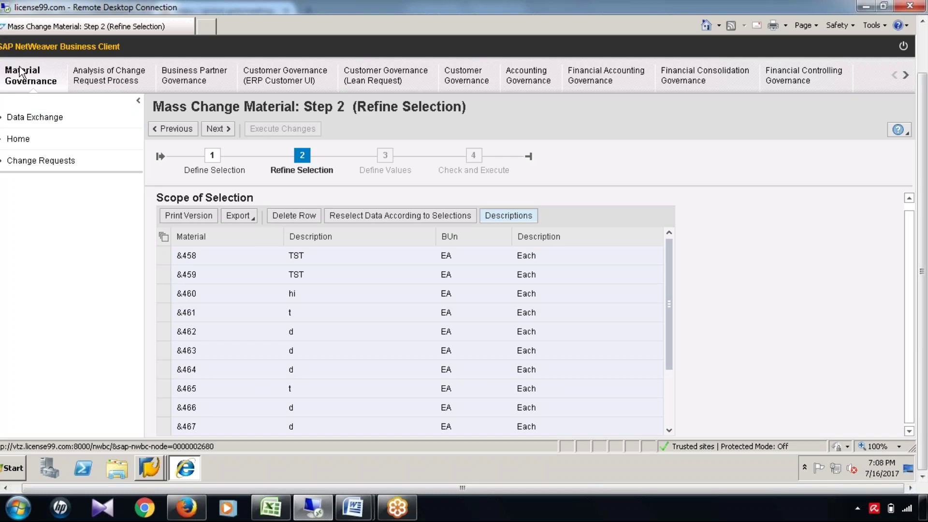
pyautogui.click(46, 79)
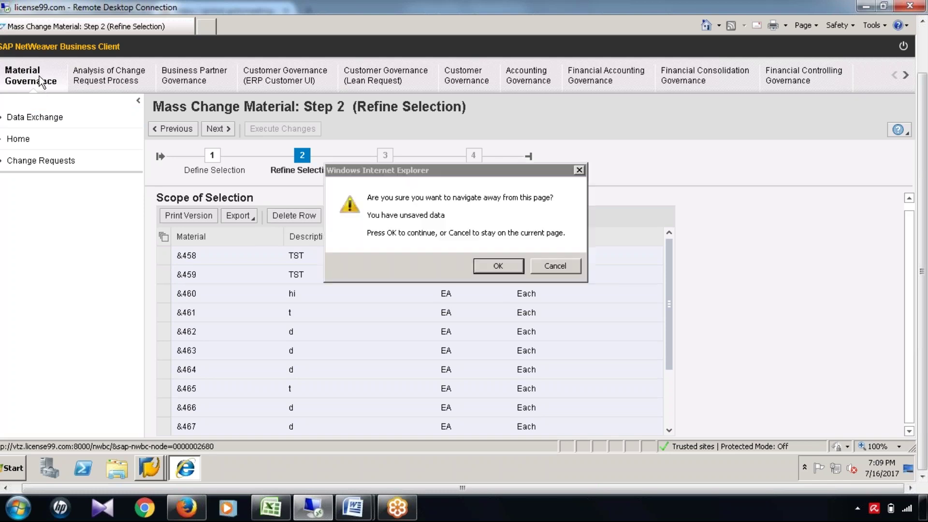
pyautogui.click(498, 266)
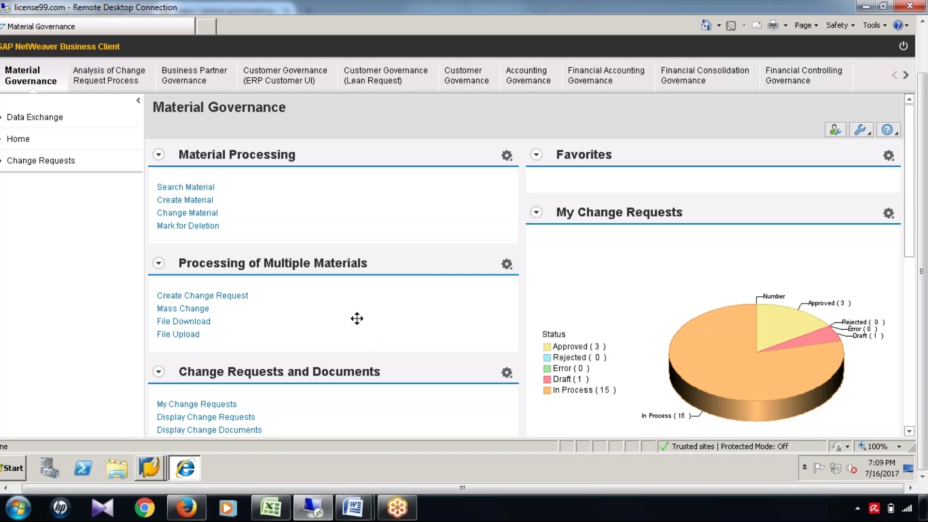
# View the Mass Change/Update section of the meeting_today workbook in Excel and return to the Remote Desktop session.
pyautogui.click(270, 508)
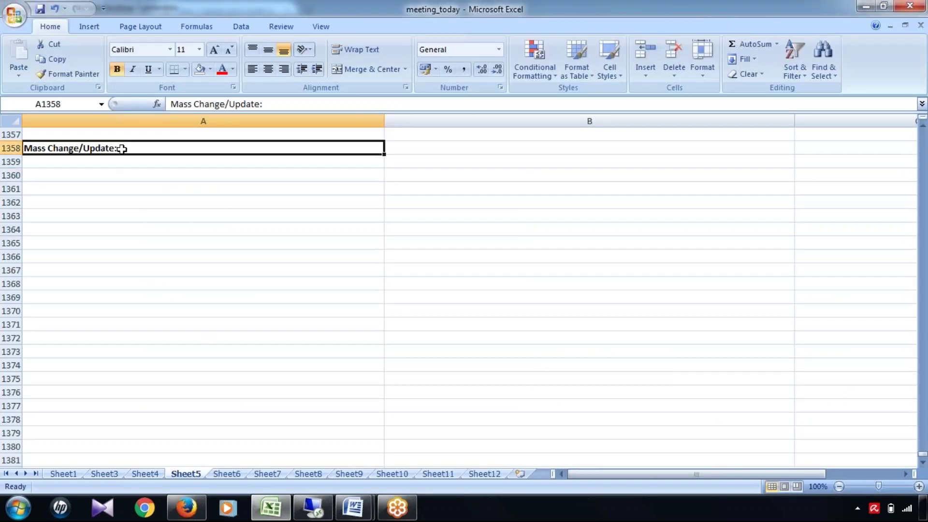
pyautogui.click(119, 176)
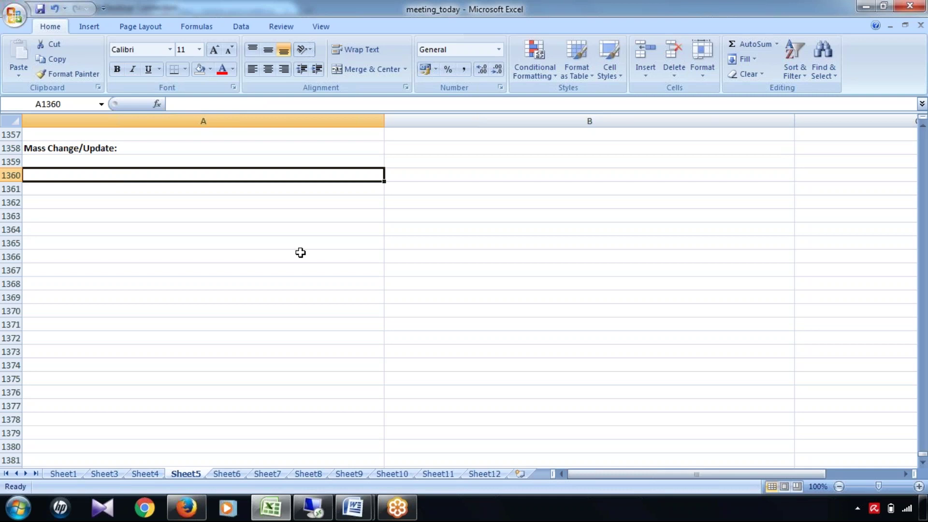
pyautogui.click(325, 513)
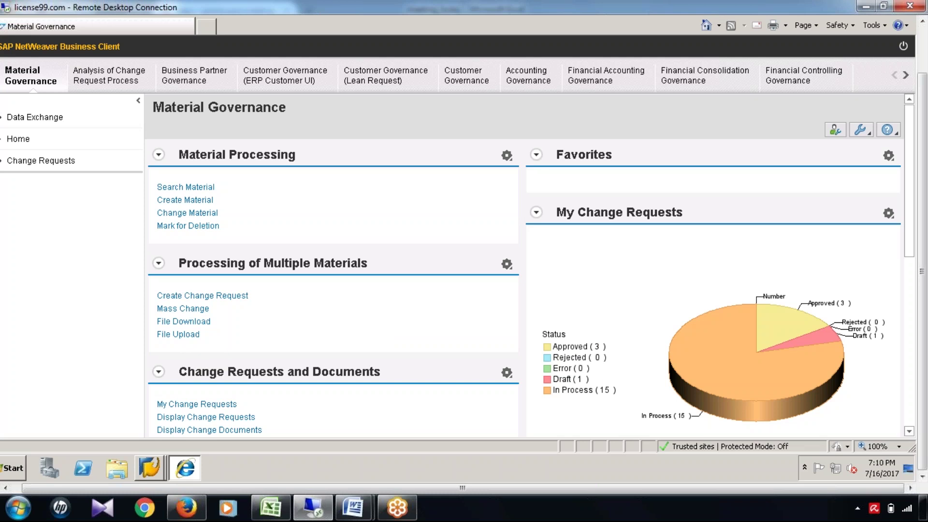
# Start a material Mass Change, restrict the selection to Base Unit of Measure EA, and proceed to Refine Selection.
pyautogui.click(192, 309)
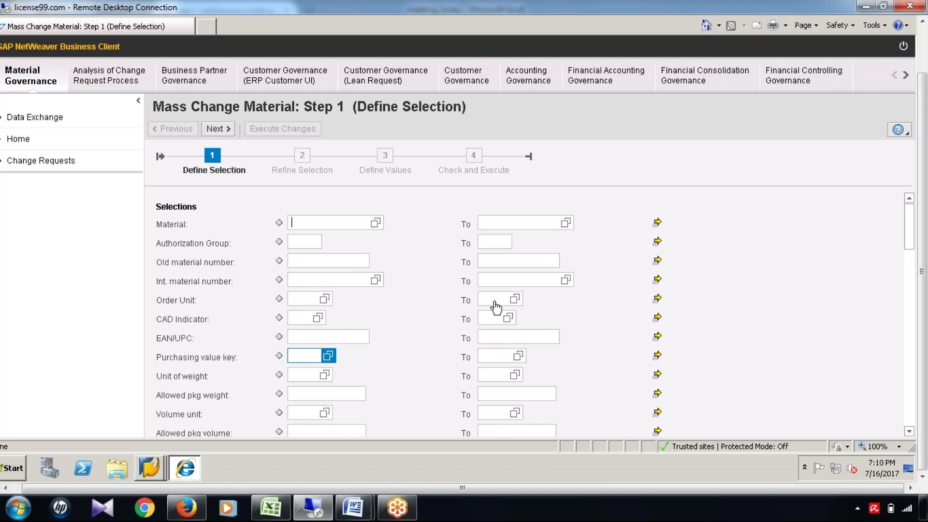
pyautogui.scroll(-2, 911, 234)
pyautogui.scroll(-3, 911, 235)
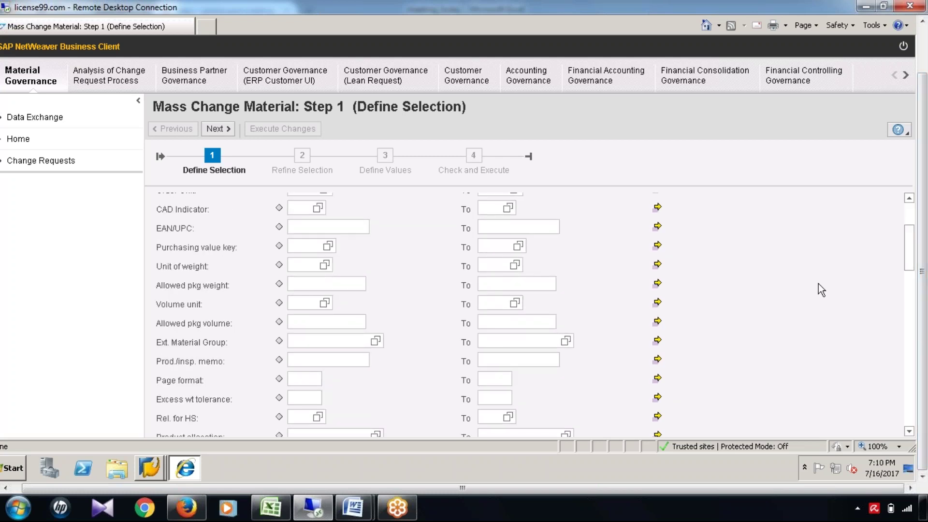
pyautogui.scroll(-4, 911, 290)
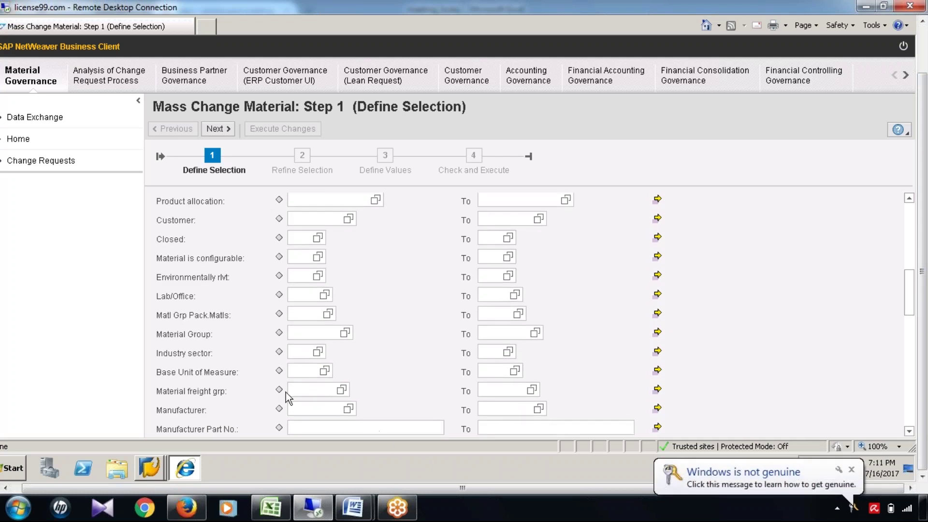
pyautogui.click(314, 372)
pyautogui.click(851, 470)
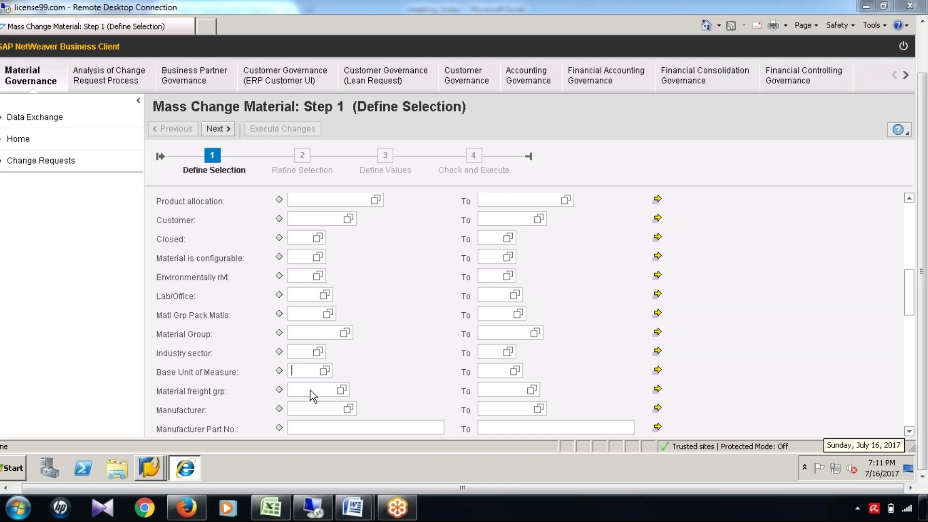
pyautogui.click(305, 372)
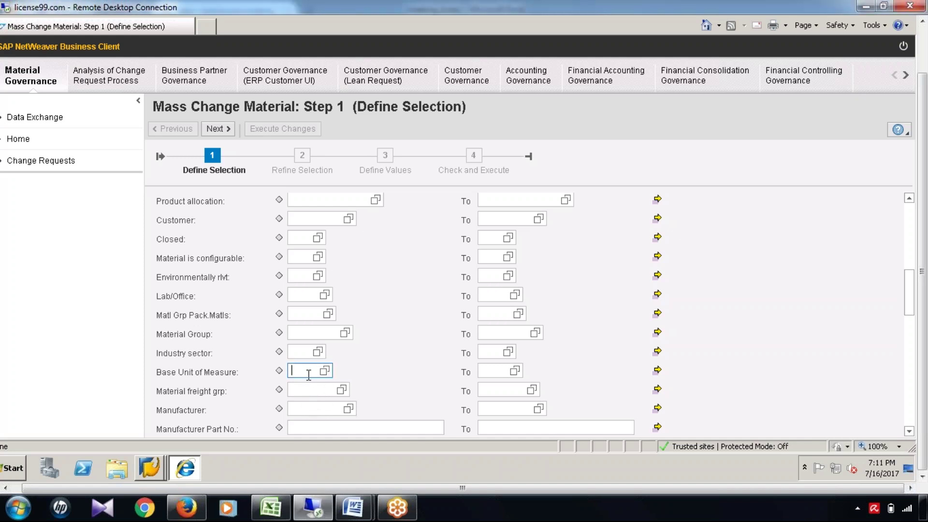
pyautogui.write('EA')
pyautogui.click(228, 127)
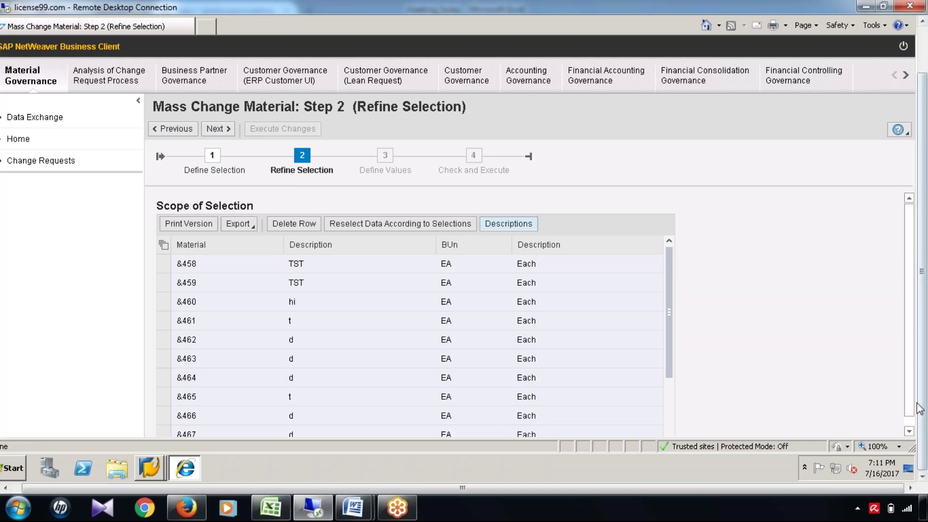
# Select materials &461, &462 and &463 in the Scope of Selection list.
pyautogui.scroll(-1, 916, 401)
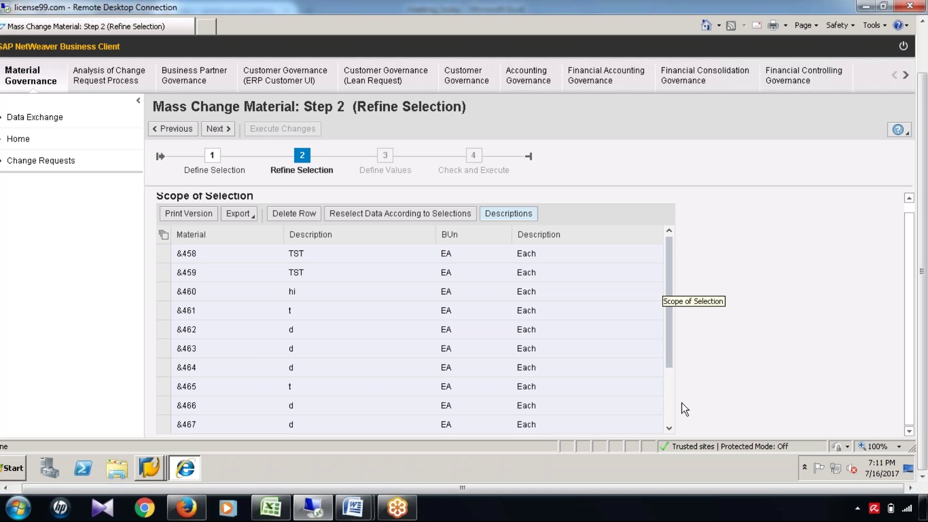
pyautogui.scroll(-4, 681, 428)
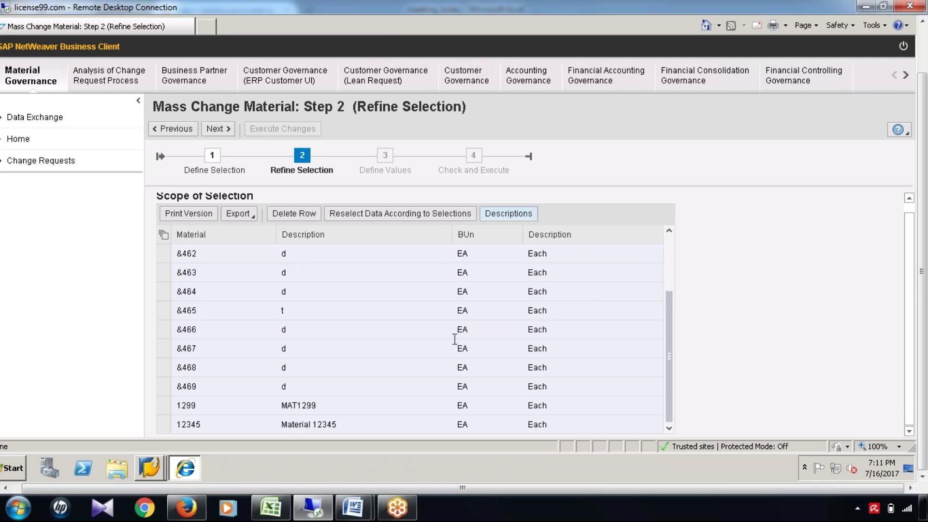
pyautogui.moveTo(672, 327); pyautogui.dragTo(673, 246)
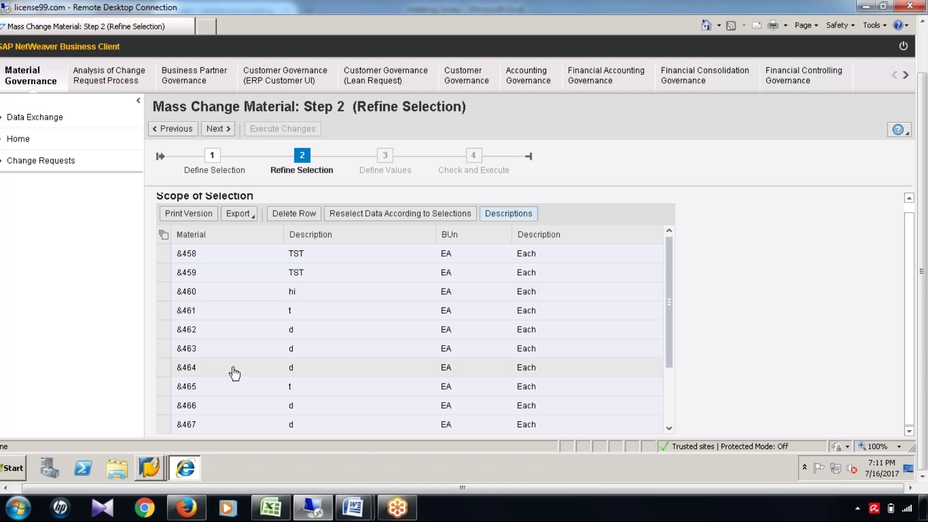
pyautogui.click(163, 310)
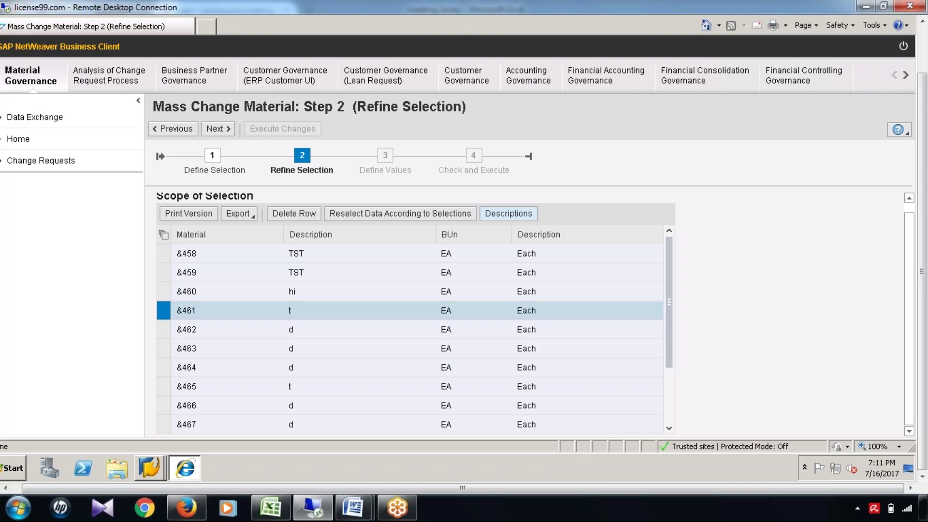
pyautogui.keyDown('ctrl'); pyautogui.click(163, 331); pyautogui.keyUp('ctrl')
pyautogui.keyDown('ctrl'); pyautogui.click(163, 353); pyautogui.keyUp('ctrl')
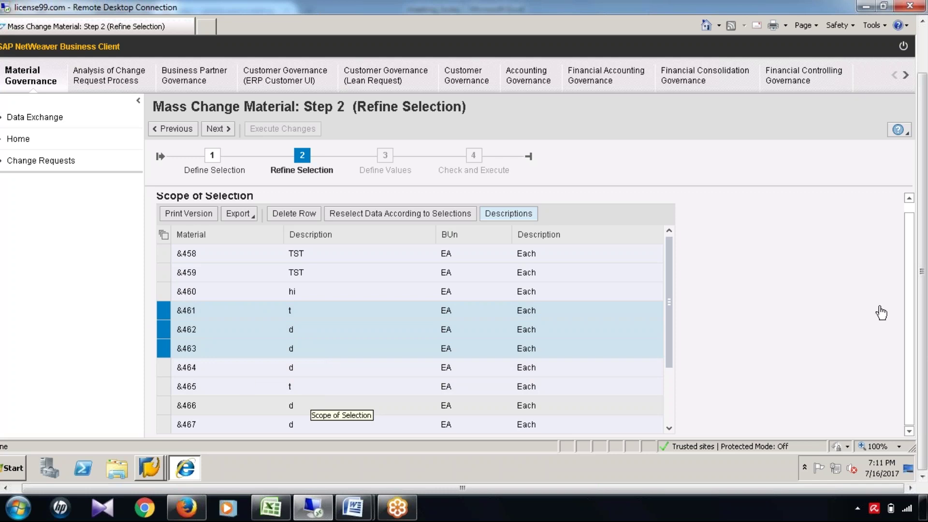
# Select materials 1299, &463 and &464 in the Scope of Selection list and proceed to Define Values.
pyautogui.moveTo(670, 304); pyautogui.dragTo(652, 411)
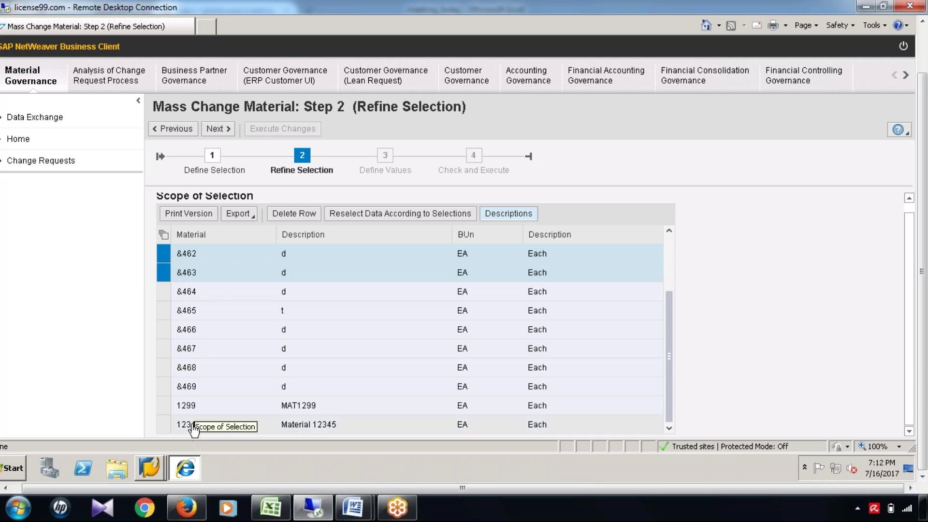
pyautogui.click(163, 406)
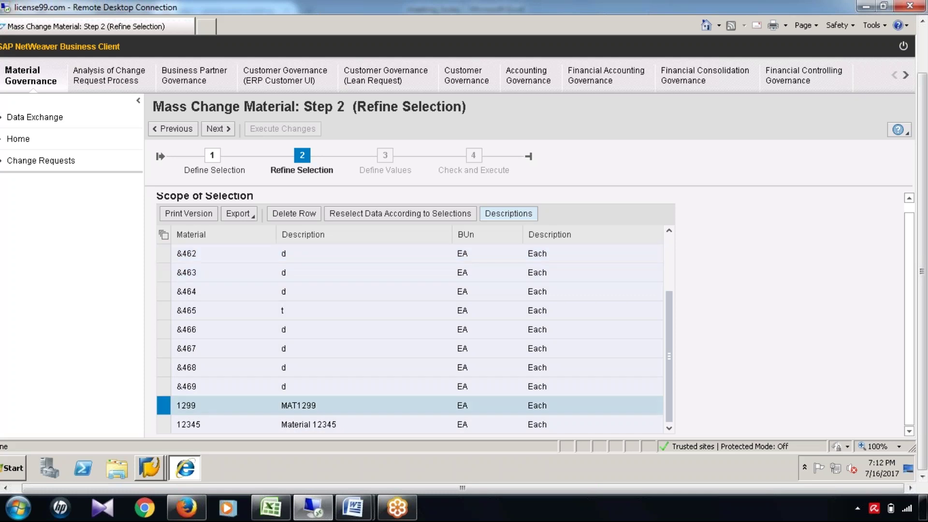
pyautogui.keyDown('ctrl'); pyautogui.click(164, 272); pyautogui.keyUp('ctrl')
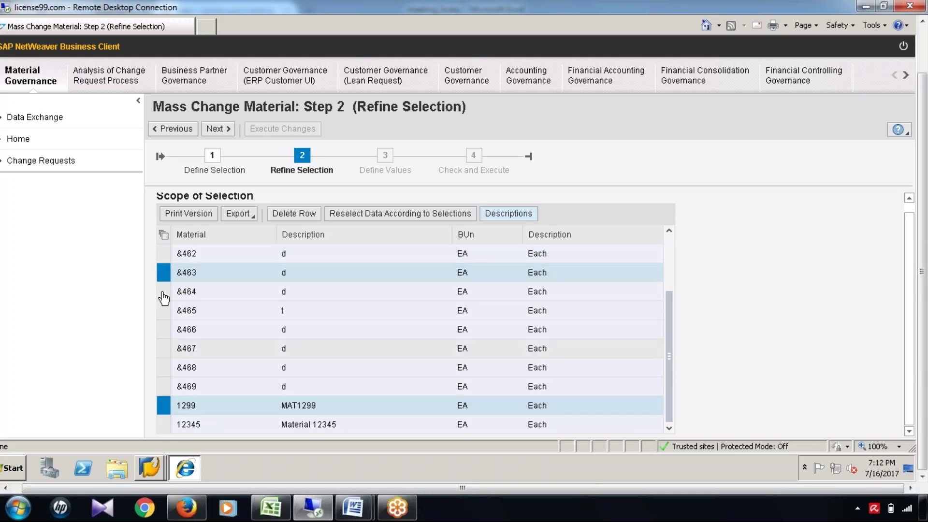
pyautogui.keyDown('ctrl'); pyautogui.click(164, 292); pyautogui.keyUp('ctrl')
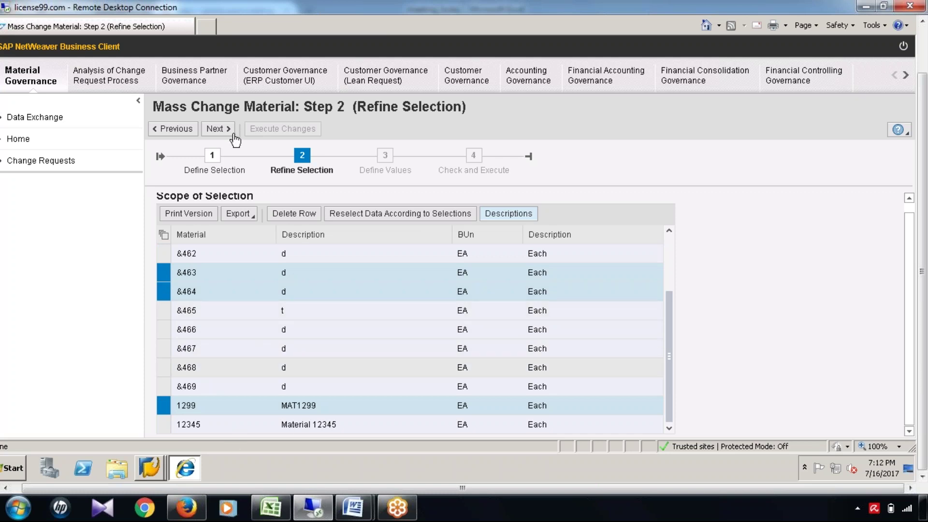
pyautogui.click(217, 129)
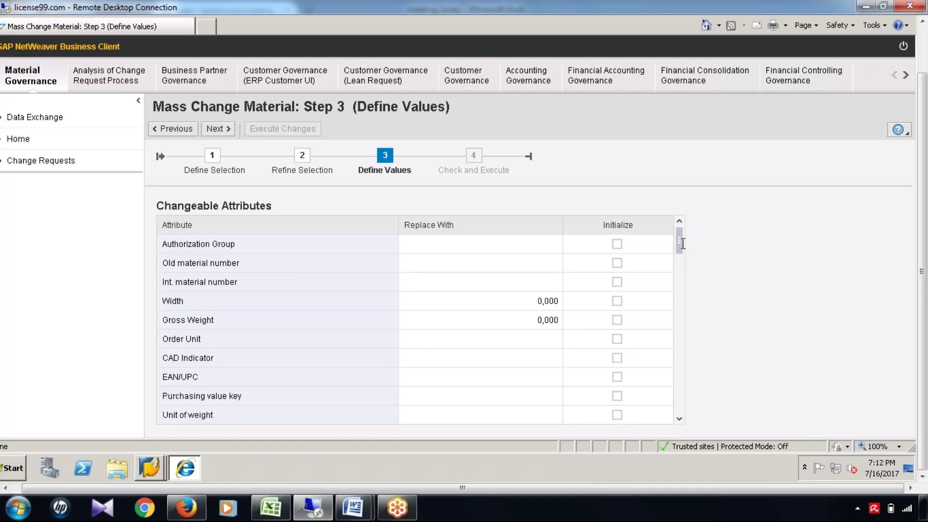
# Set the replacement value for the Material Group attribute to 00101 (Steels) and proceed to Check and Execute.
pyautogui.moveTo(682, 259); pyautogui.dragTo(681, 278)
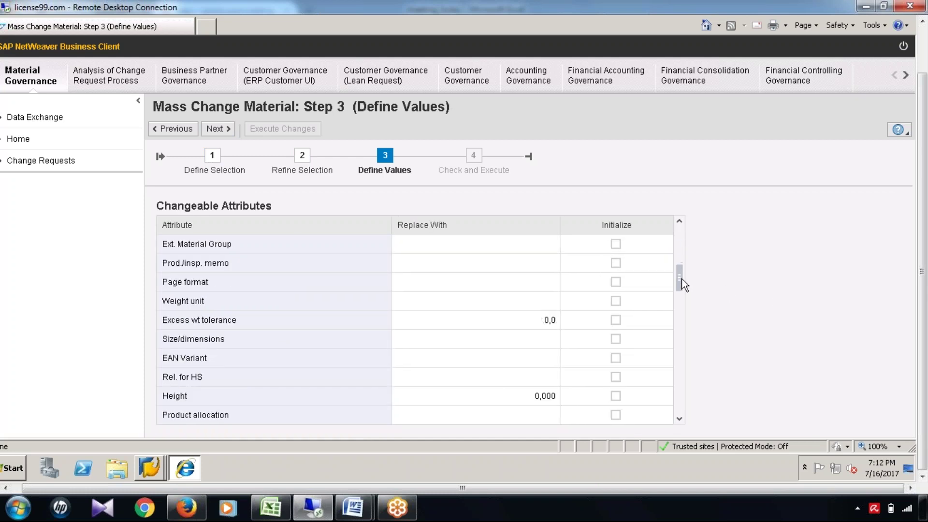
pyautogui.click(680, 310)
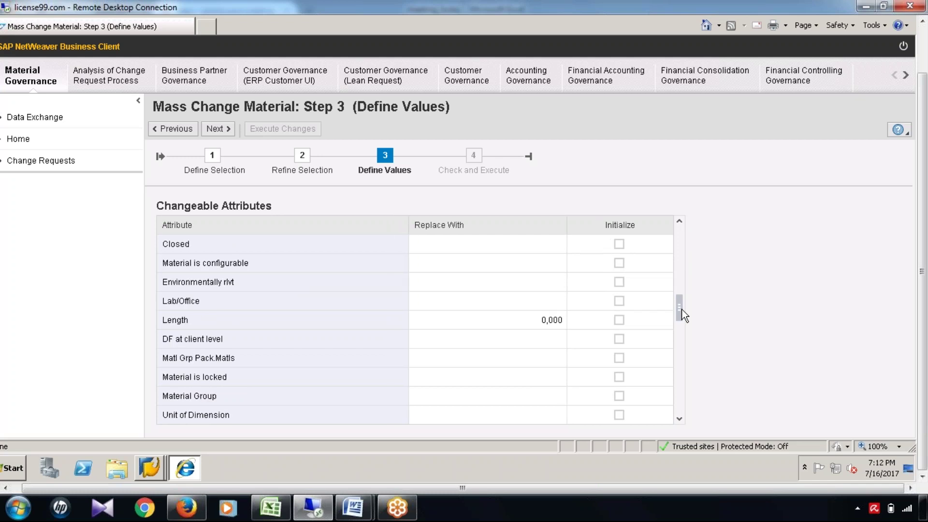
pyautogui.click(683, 331)
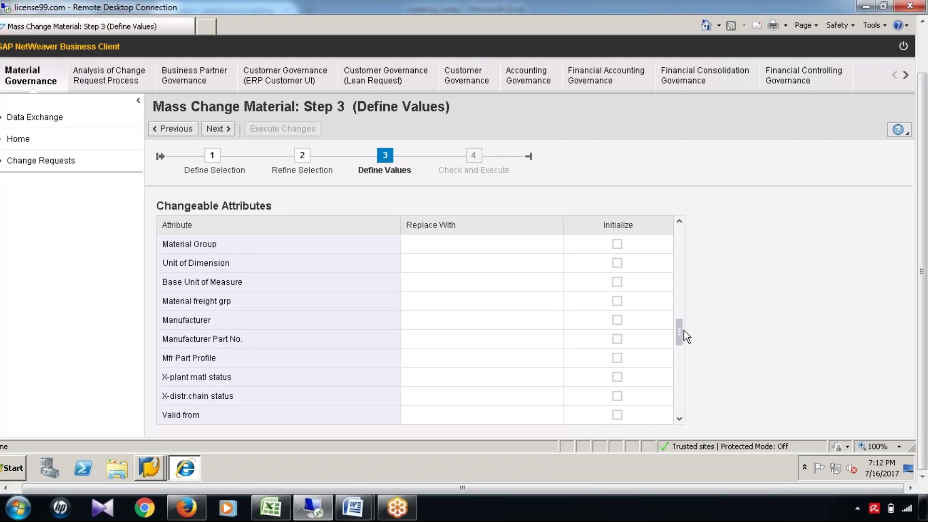
pyautogui.moveTo(683, 331); pyautogui.dragTo(684, 316)
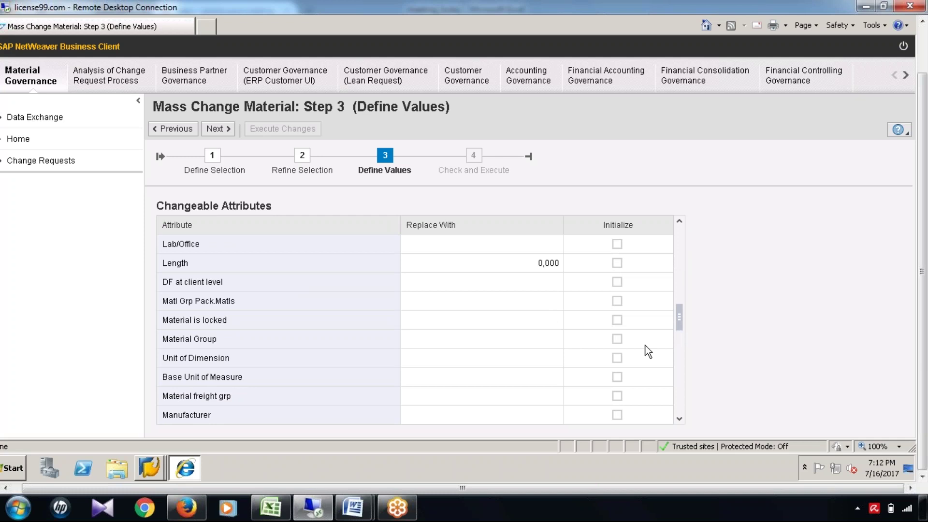
pyautogui.click(469, 342)
pyautogui.click(571, 341)
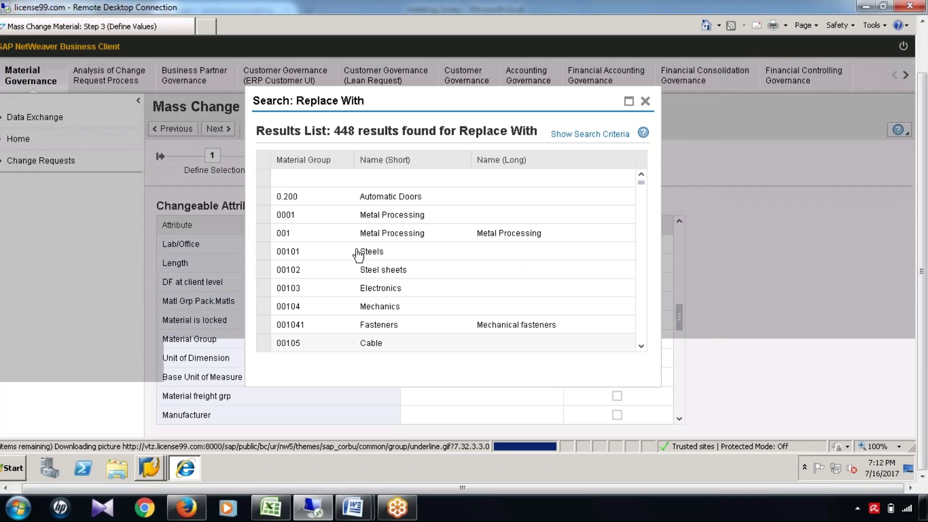
pyautogui.click(358, 252)
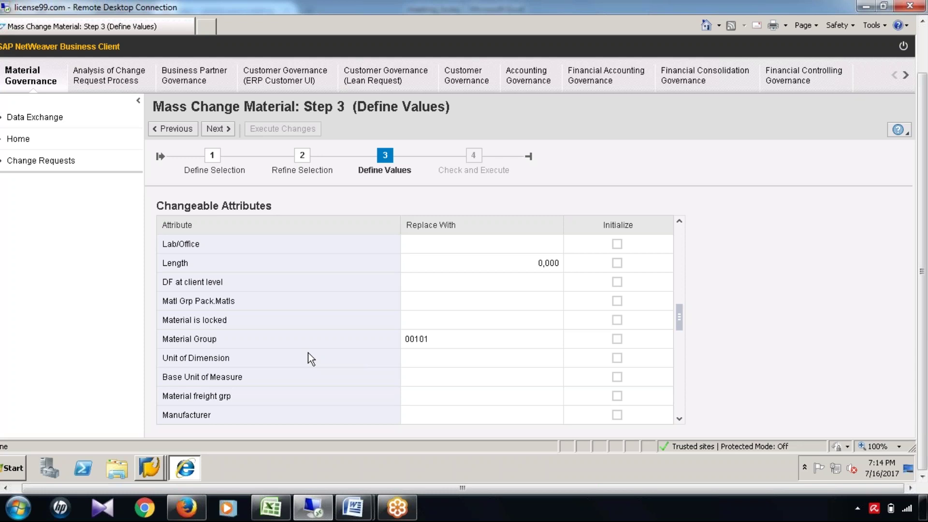
pyautogui.doubleClick(486, 341)
pyautogui.moveTo(442, 340); pyautogui.dragTo(403, 343)
pyautogui.click(218, 129)
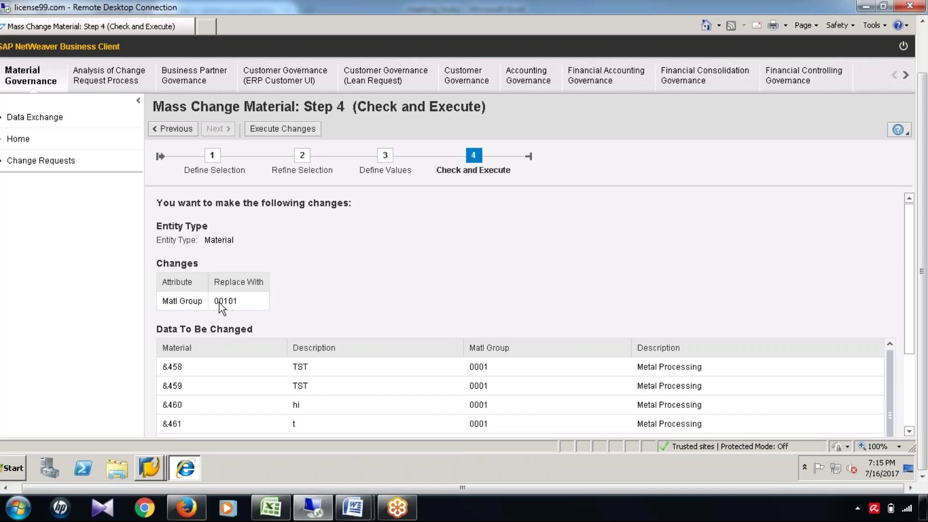
# Review the planned Material Group replacement and the data to be changed, and try to execute the changes.
pyautogui.moveTo(241, 301); pyautogui.dragTo(241, 301)
pyautogui.scroll(-3, 918, 360)
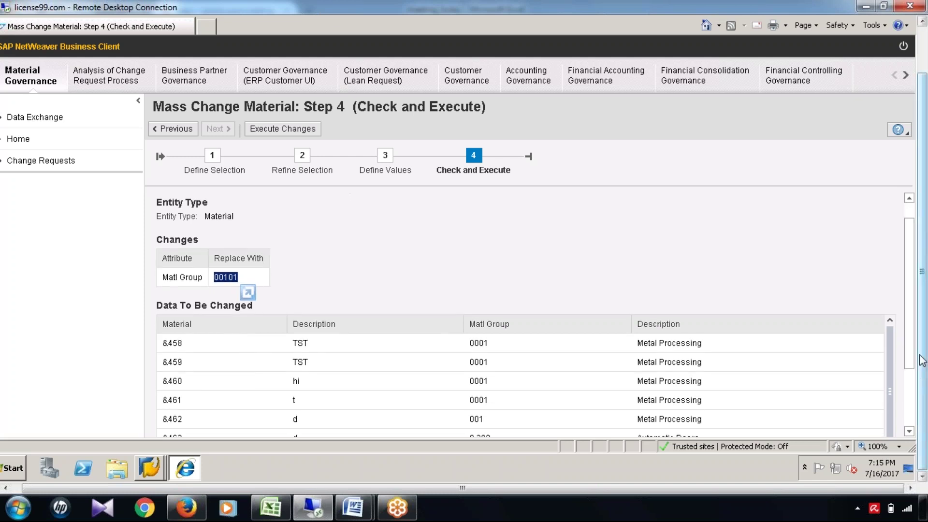
pyautogui.scroll(-5, 920, 360)
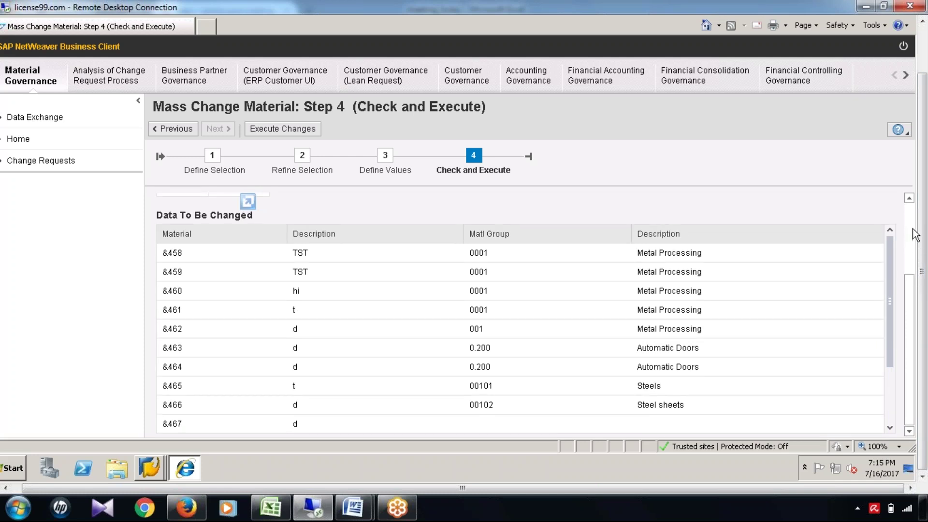
pyautogui.scroll(2, 916, 225)
pyautogui.scroll(3, 914, 225)
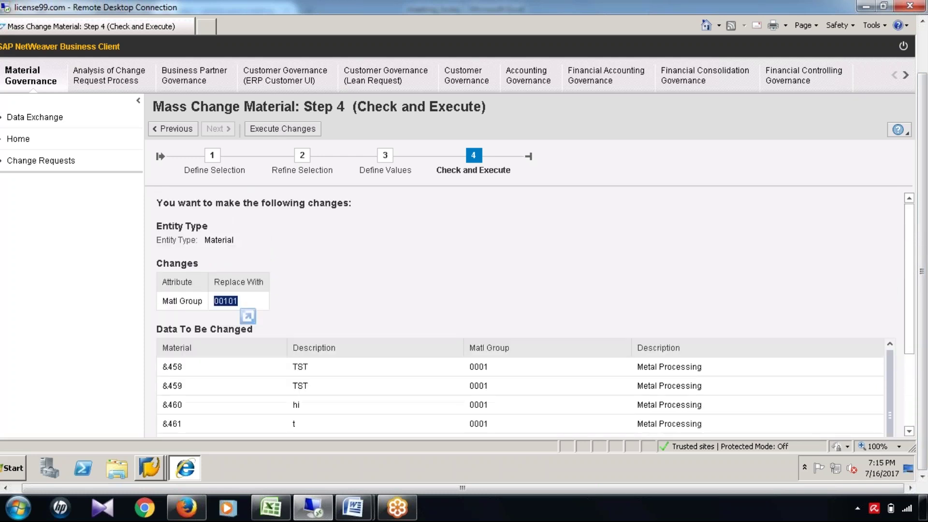
pyautogui.click(298, 132)
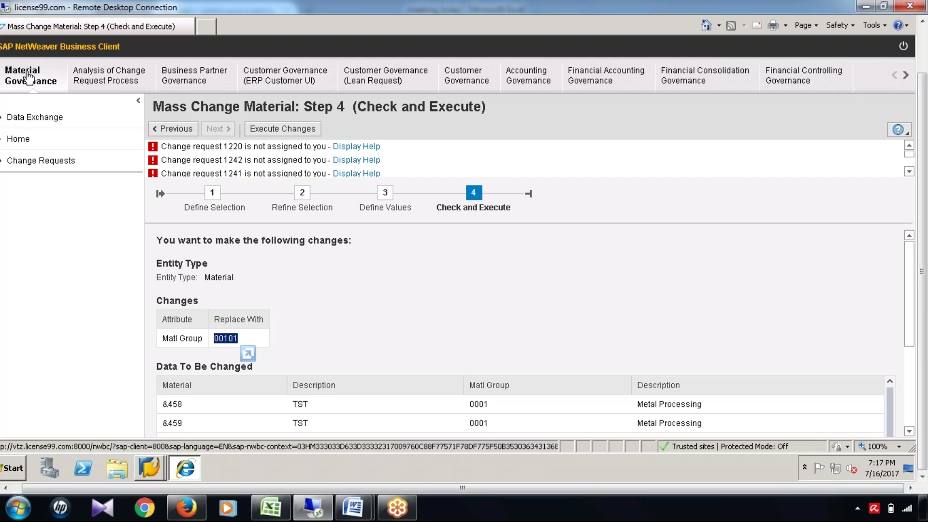
# Abandon the mass change at Check and Execute with its unsaved data and reopen the Material Governance overview.
pyautogui.click(80, 160)
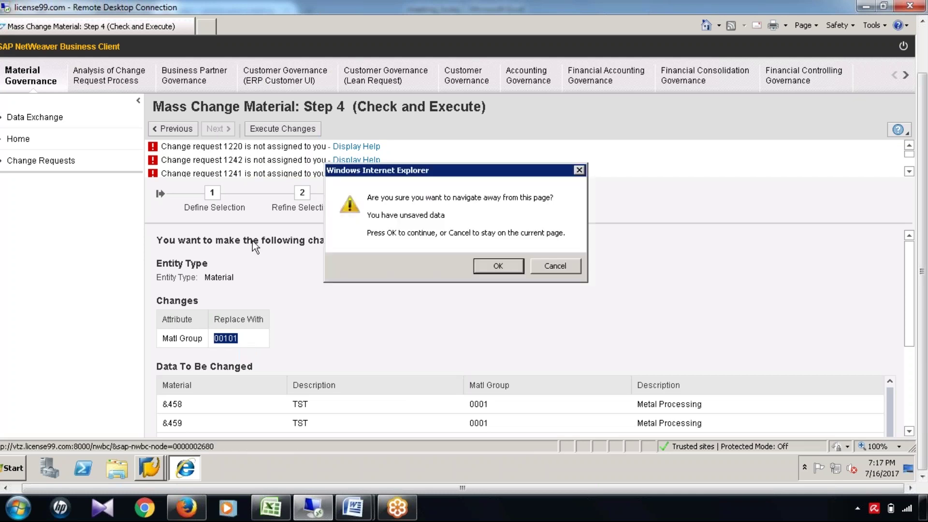
pyautogui.click(492, 269)
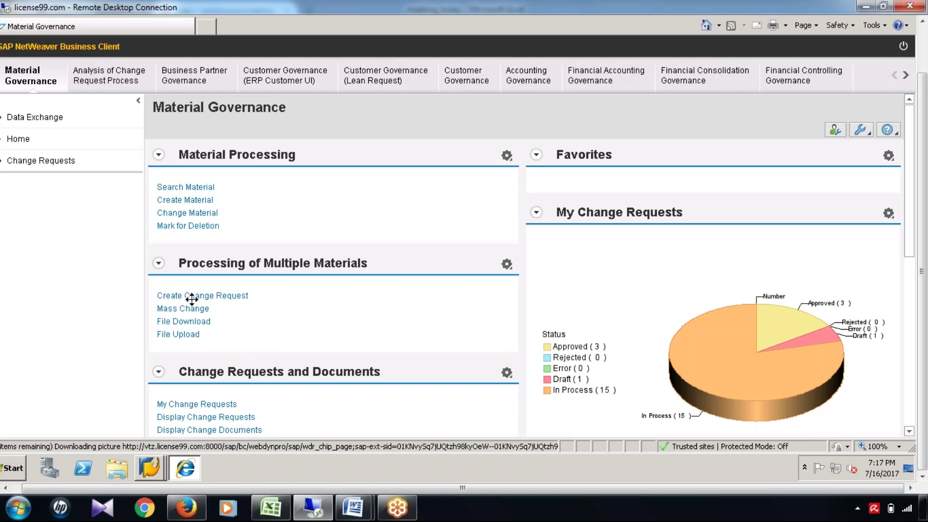
# Try to create a change request for processing multiple materials, and return to the Material Governance overview.
pyautogui.click(235, 298)
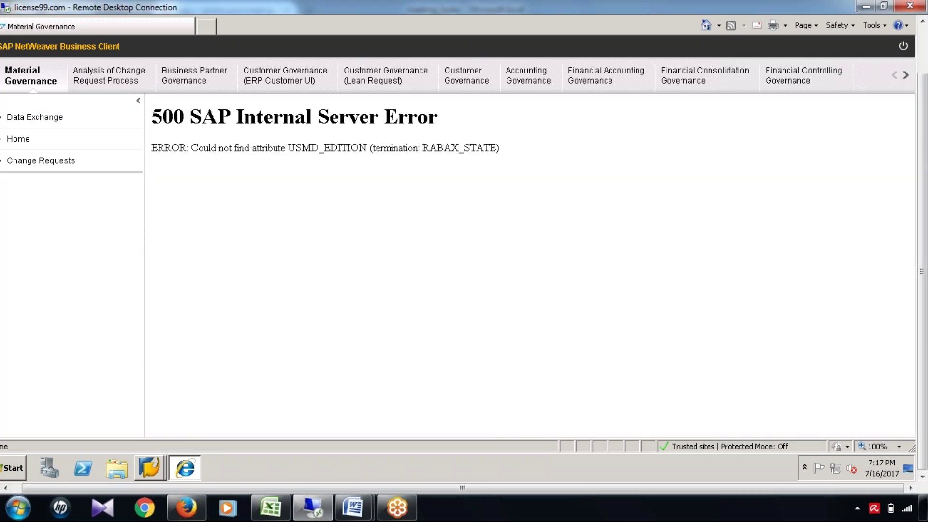
pyautogui.moveTo(166, 147); pyautogui.dragTo(533, 148)
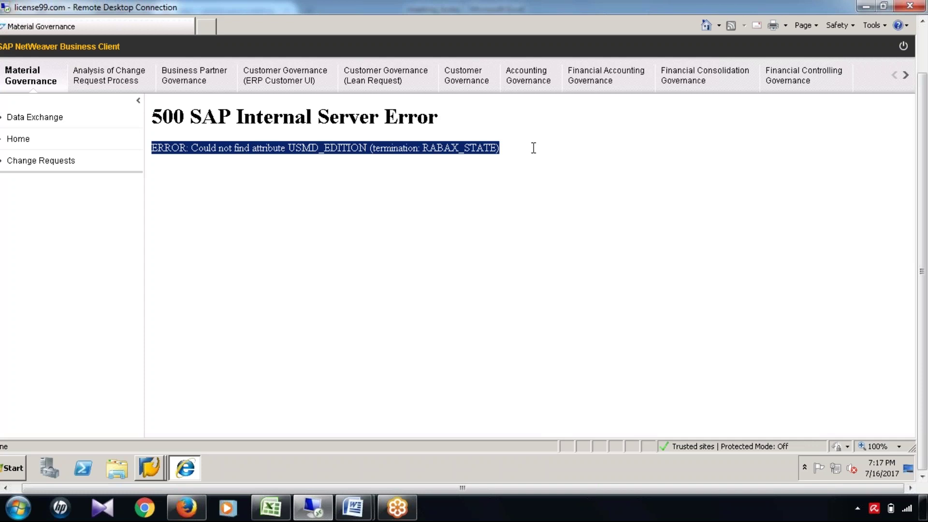
pyautogui.click(30, 76)
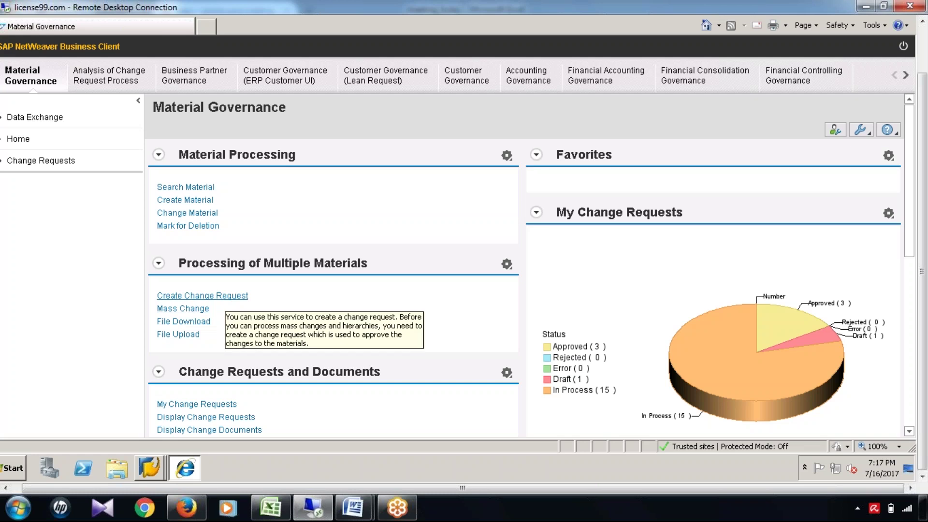
# Start a material Mass Change, set the Base Unit of Measure selection to EA, and proceed to Refine Selection.
pyautogui.click(189, 309)
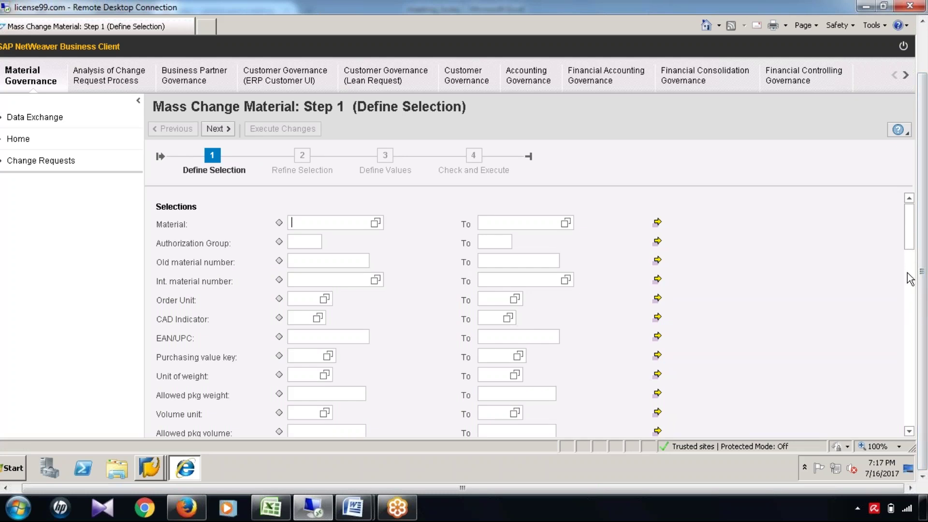
pyautogui.scroll(-3, 909, 317)
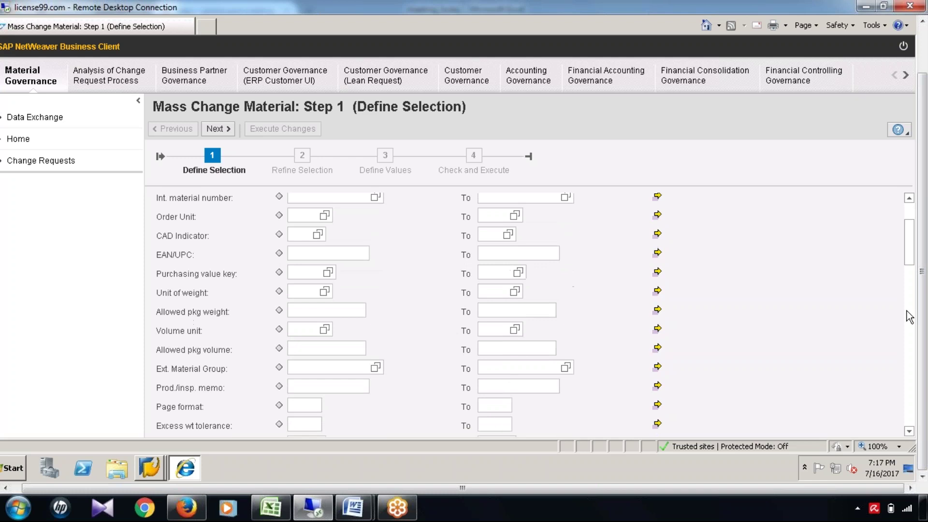
pyautogui.scroll(-1, 326, 365)
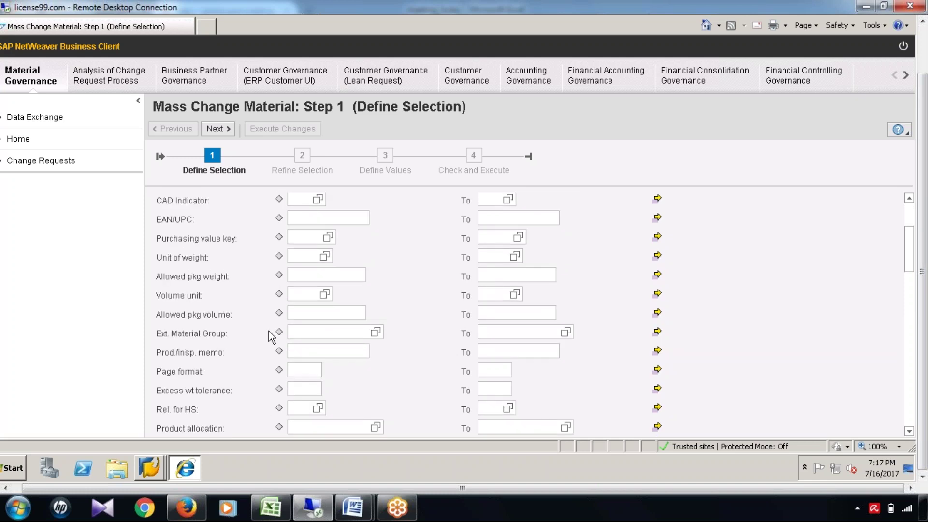
pyautogui.scroll(-3, 911, 263)
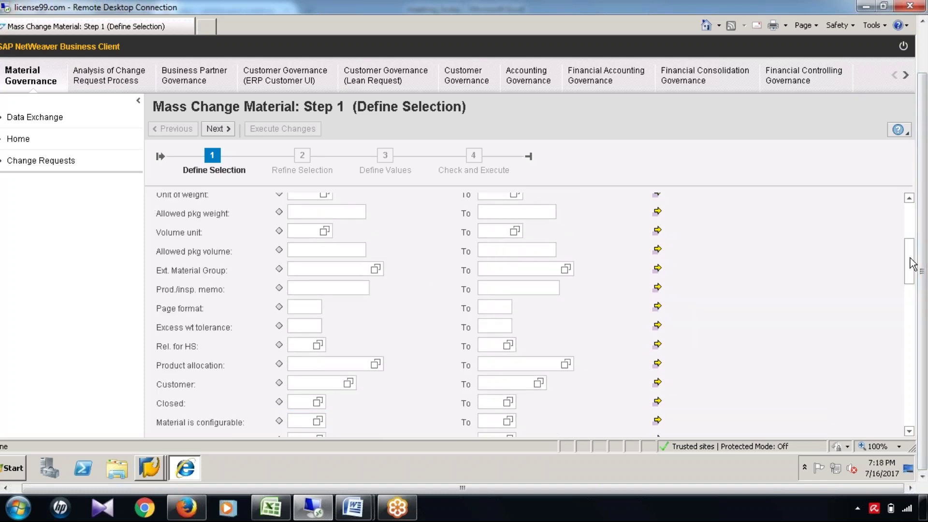
pyautogui.scroll(-7, 910, 267)
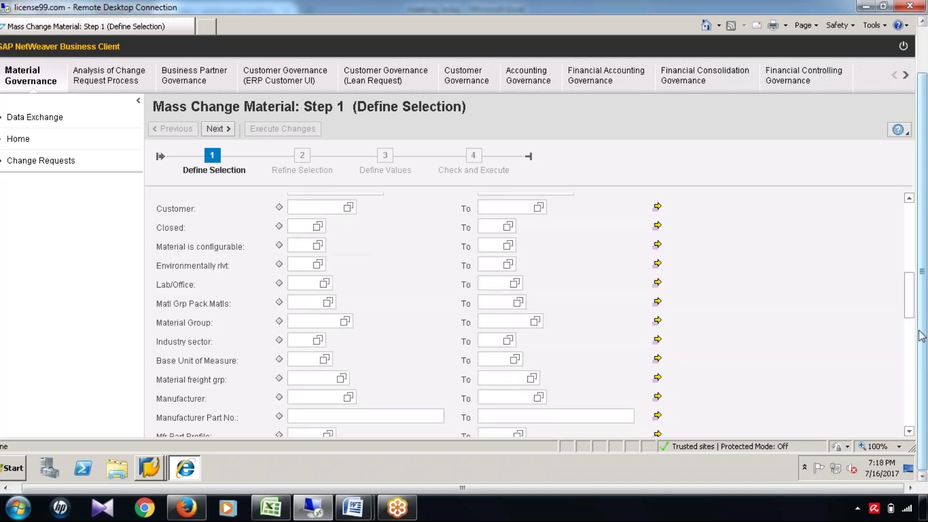
pyautogui.scroll(-7, 424, 324)
pyautogui.scroll(-2, 625, 281)
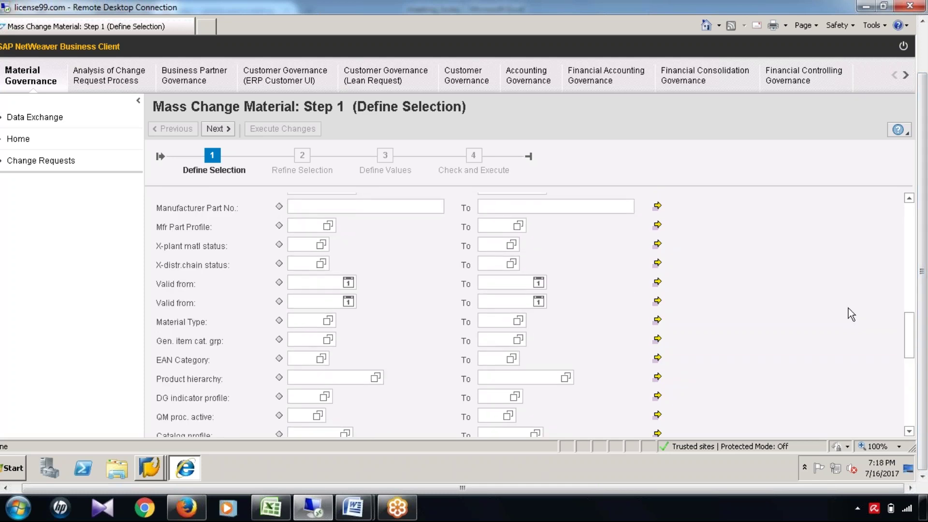
pyautogui.moveTo(910, 345); pyautogui.dragTo(918, 290)
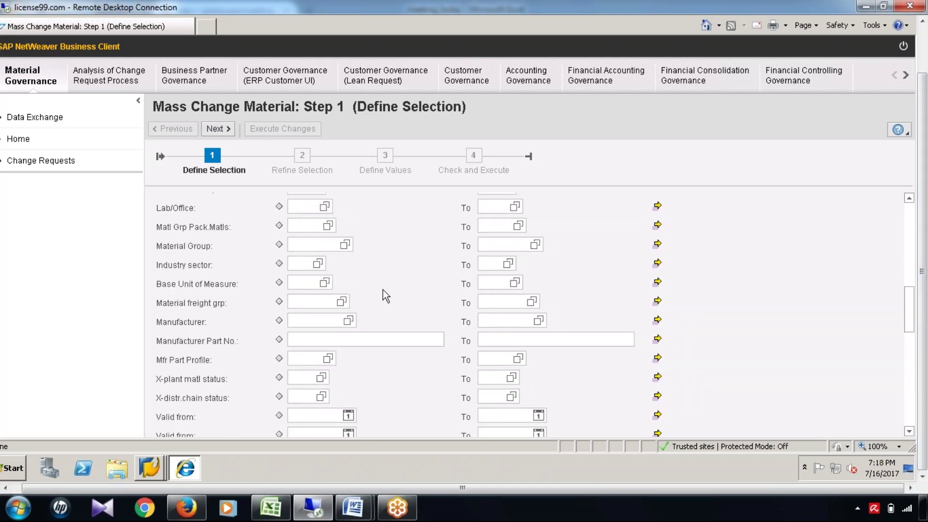
pyautogui.scroll(6, 320, 290)
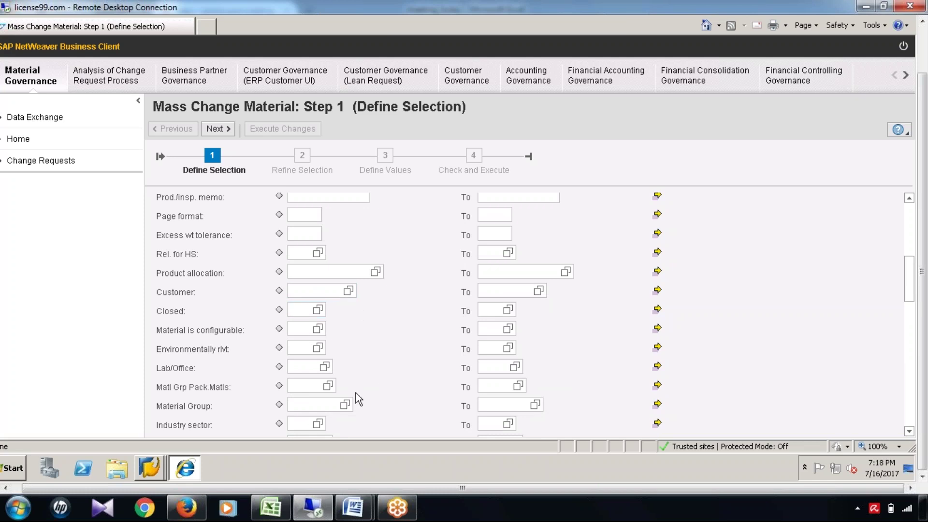
pyautogui.scroll(-3, 358, 391)
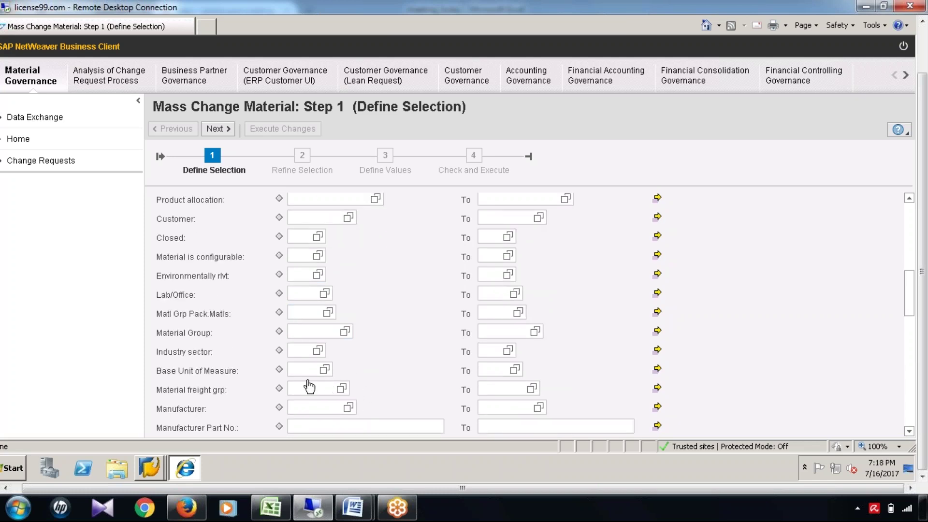
pyautogui.click(302, 370)
pyautogui.write('EA')
pyautogui.click(212, 129)
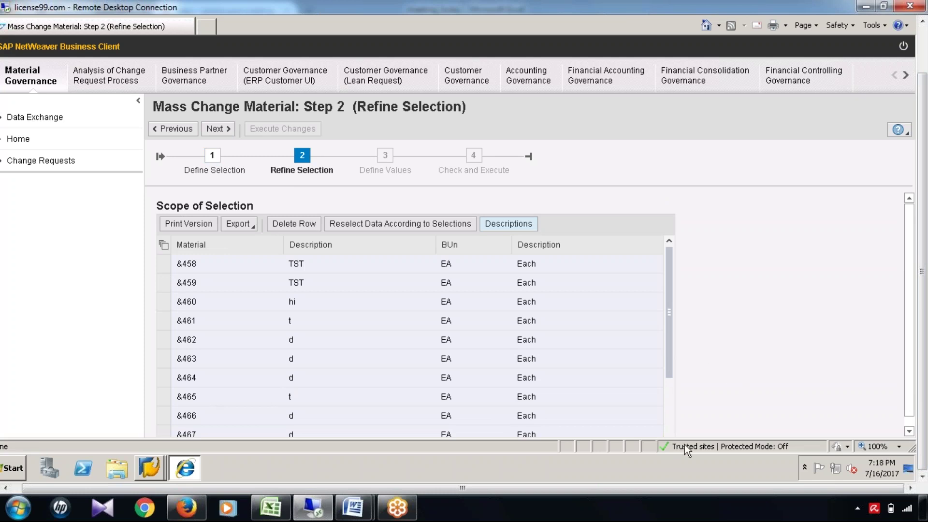
# Select materials 12345, 1299, &467 and &466 in the Scope of Selection list and proceed to Define Values.
pyautogui.scroll(-1, 675, 359)
pyautogui.scroll(-1, 665, 356)
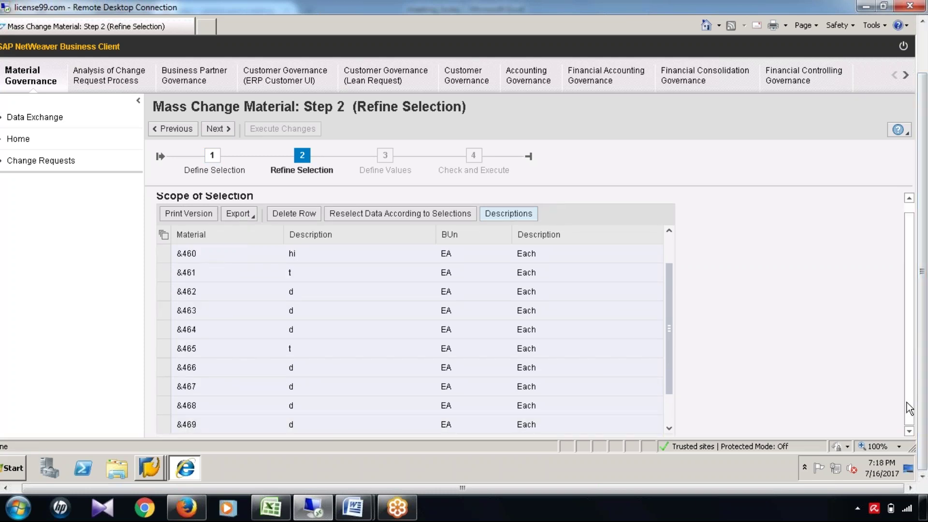
pyautogui.scroll(-1, 665, 421)
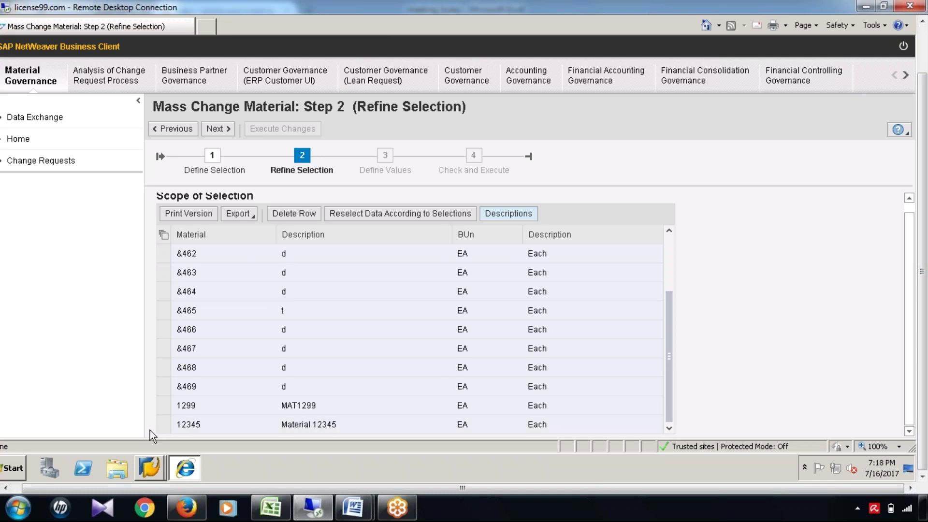
pyautogui.click(165, 424)
pyautogui.click(164, 405)
pyautogui.click(166, 346)
pyautogui.click(165, 329)
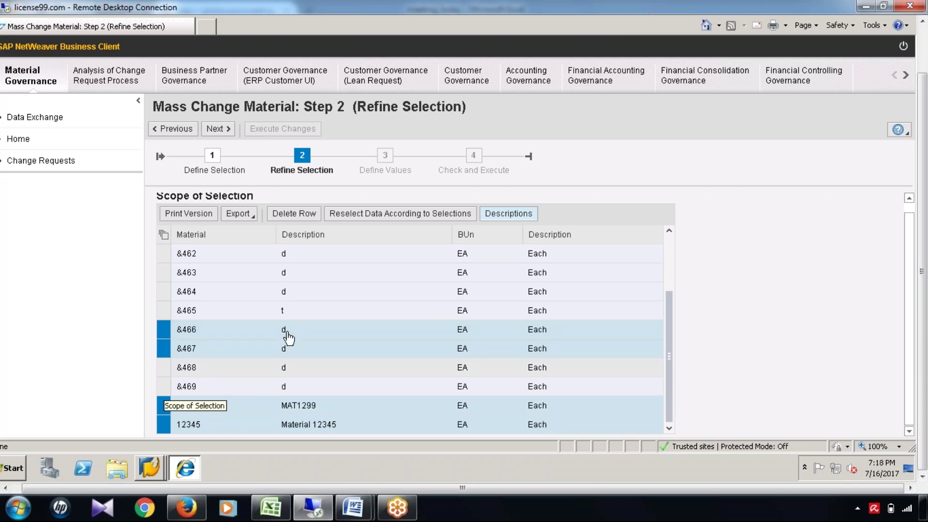
pyautogui.click(218, 129)
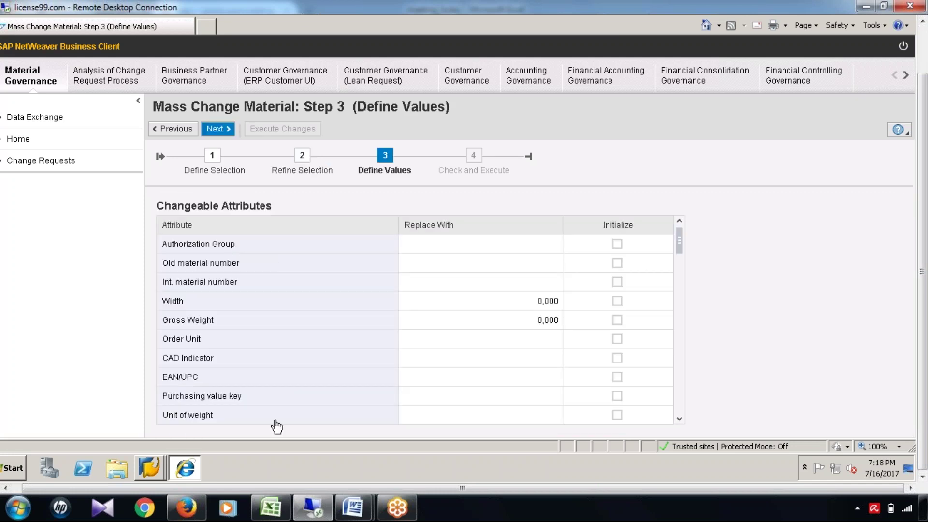
# Set the Material Group attribute's replacement value to 00101 (Steels) and proceed to Check and Execute.
pyautogui.scroll(-2, 427, 347)
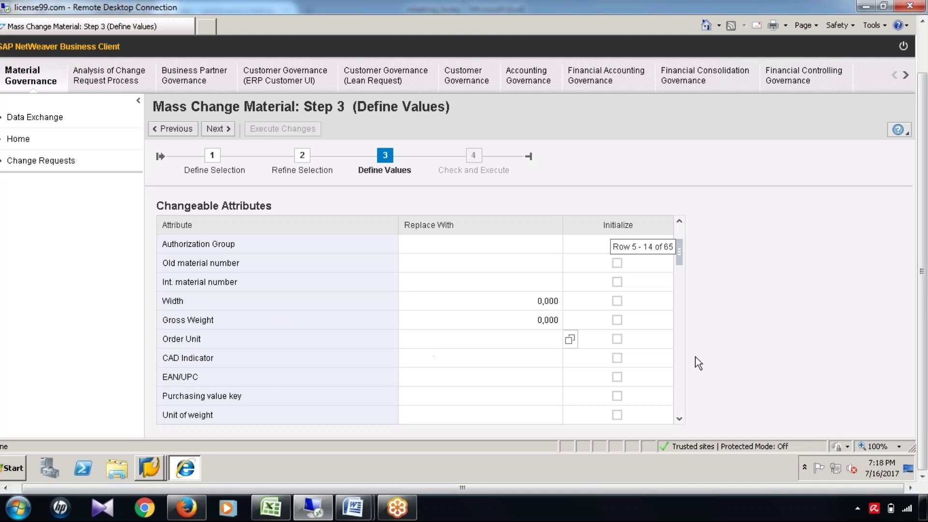
pyautogui.scroll(-3, 676, 292)
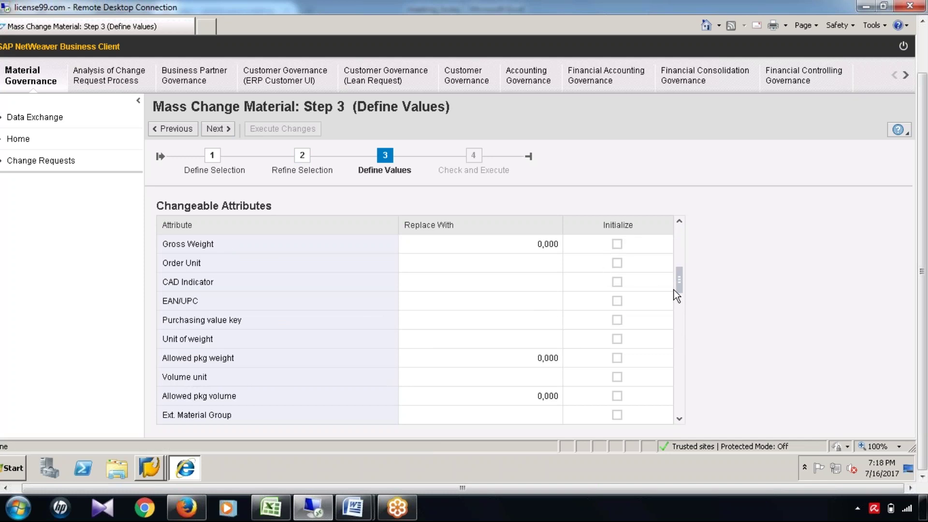
pyautogui.moveTo(678, 282); pyautogui.dragTo(683, 313)
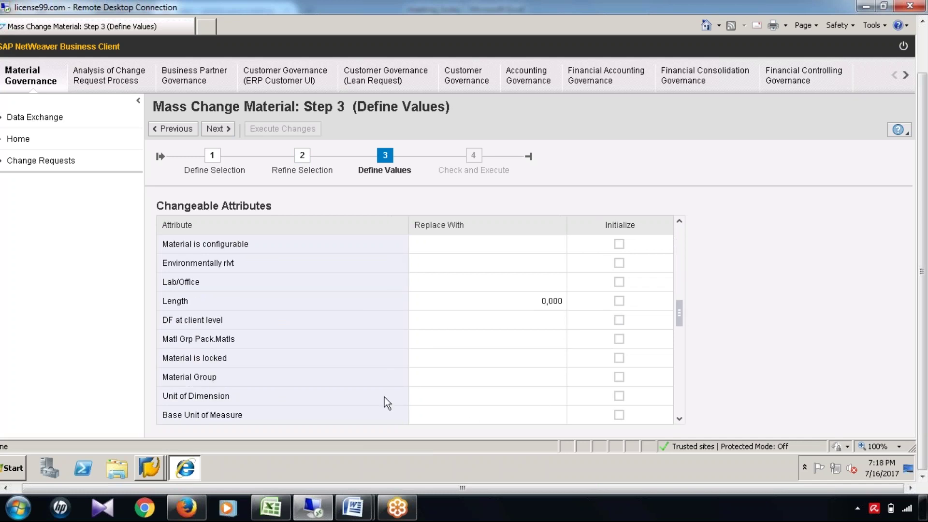
pyautogui.click(458, 375)
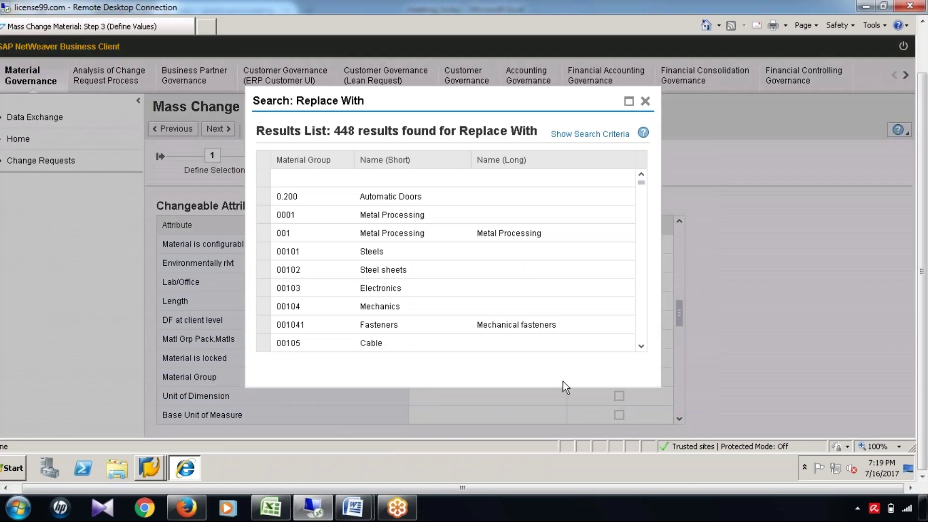
pyautogui.click(379, 254)
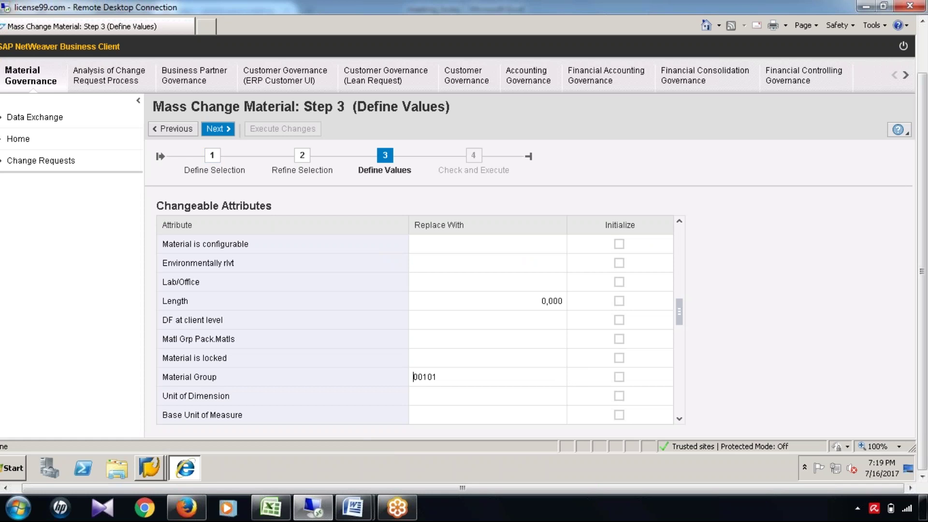
pyautogui.click(218, 128)
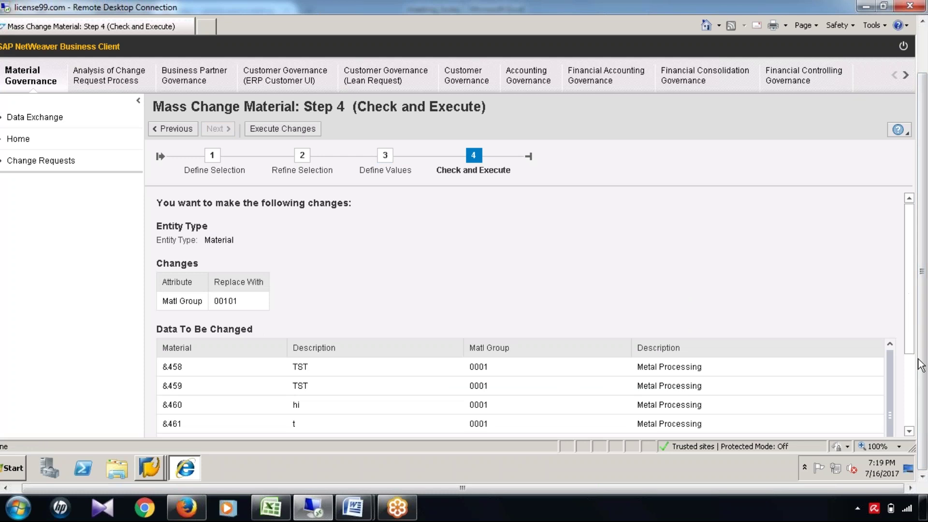
# Review the Material Group replacement and the materials listed under Data To Be Changed, and try to execute the changes.
pyautogui.scroll(-1, 525, 314)
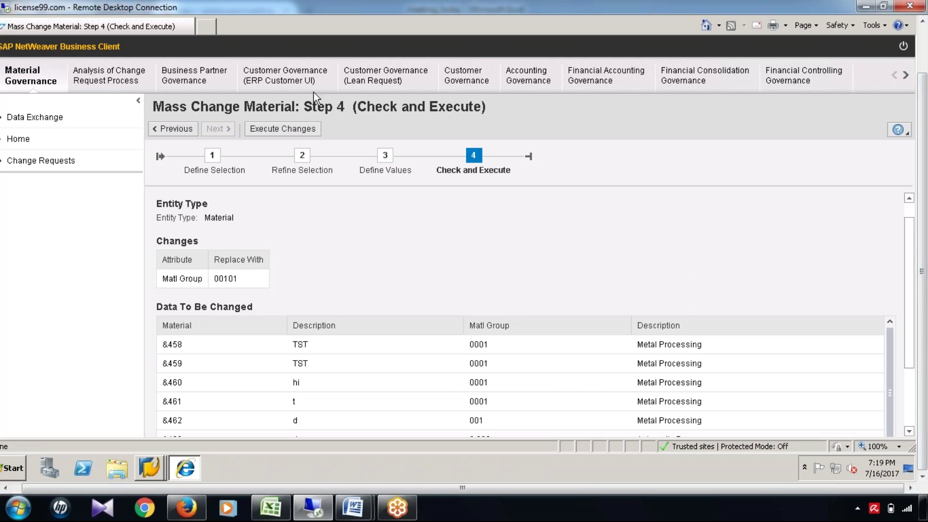
pyautogui.scroll(-2, 288, 127)
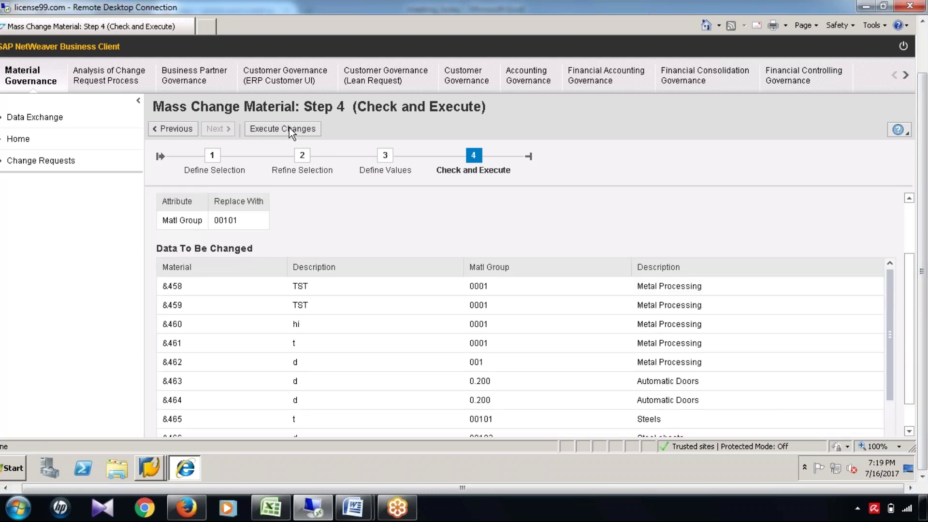
pyautogui.scroll(1, 289, 128)
pyautogui.scroll(1, 483, 203)
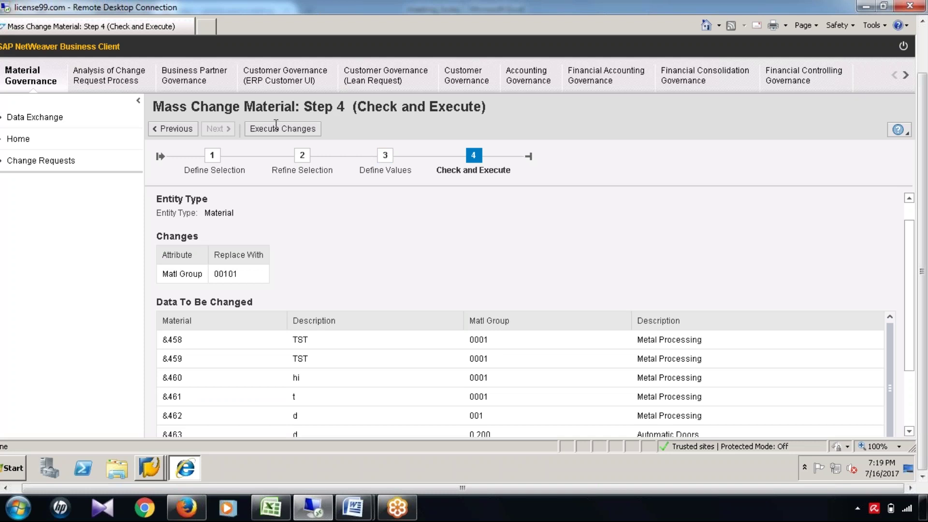
pyautogui.click(276, 125)
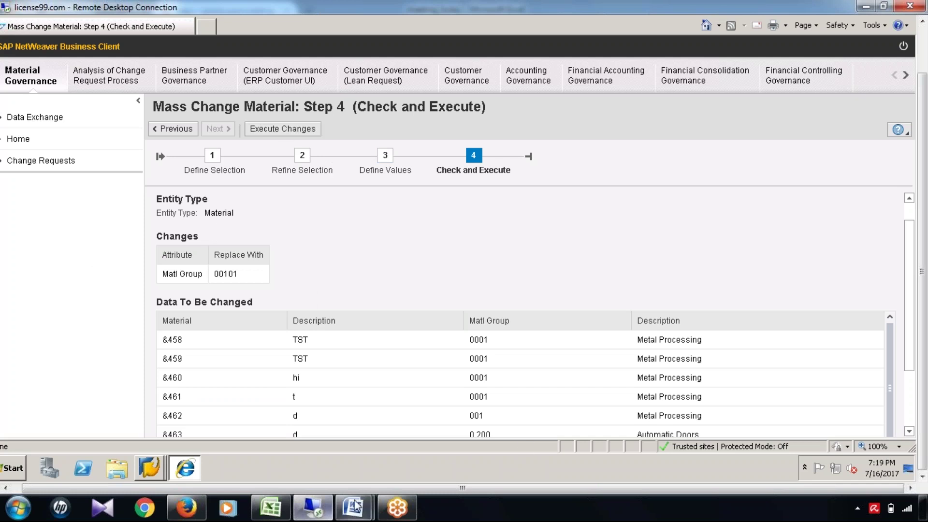
# Switch to the Mass_Change document in Word and review the documented Define Selection, Refine Selection and Define Values stages.
pyautogui.moveTo(357, 507)
pyautogui.click(371, 480)
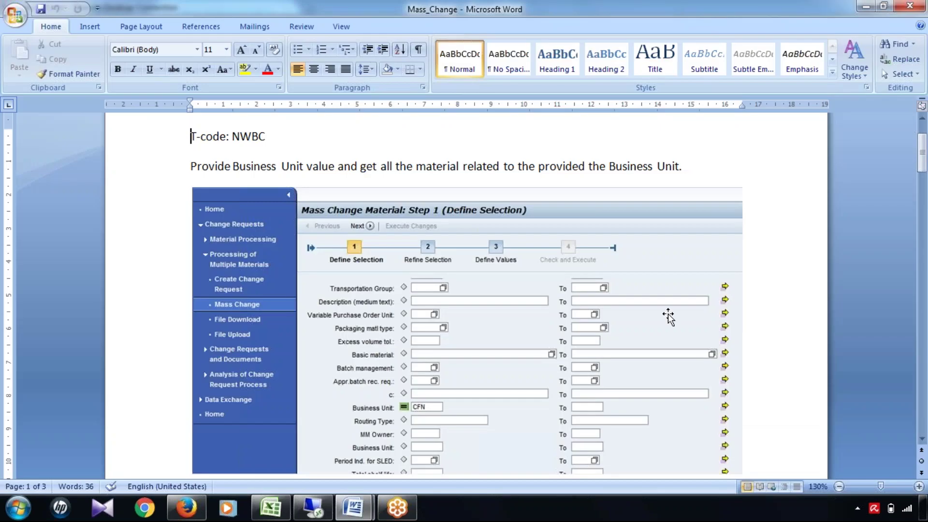
pyautogui.scroll(-1, 667, 314)
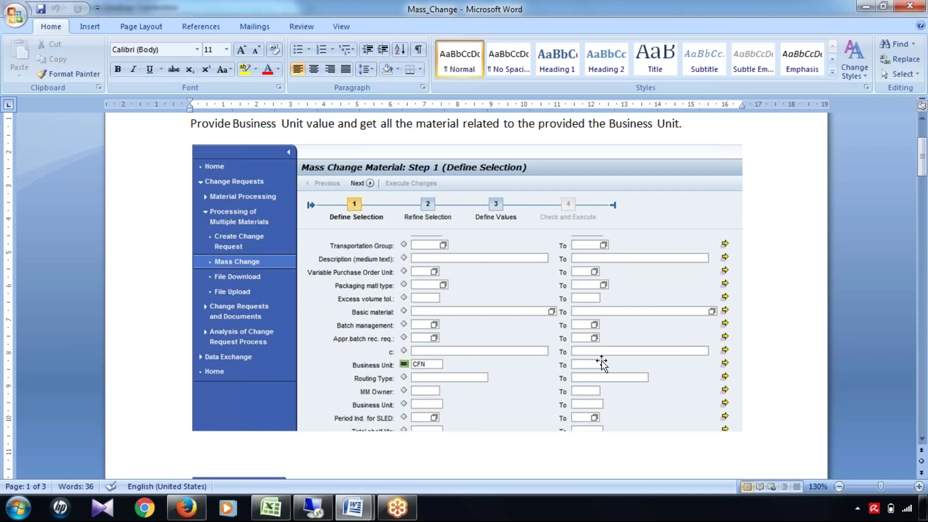
pyautogui.scroll(-10, 602, 364)
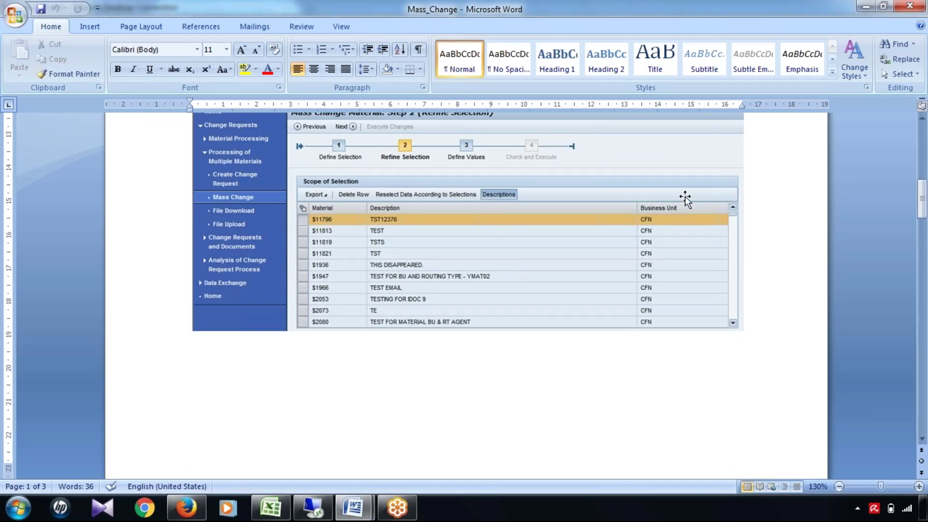
pyautogui.scroll(1, 660, 328)
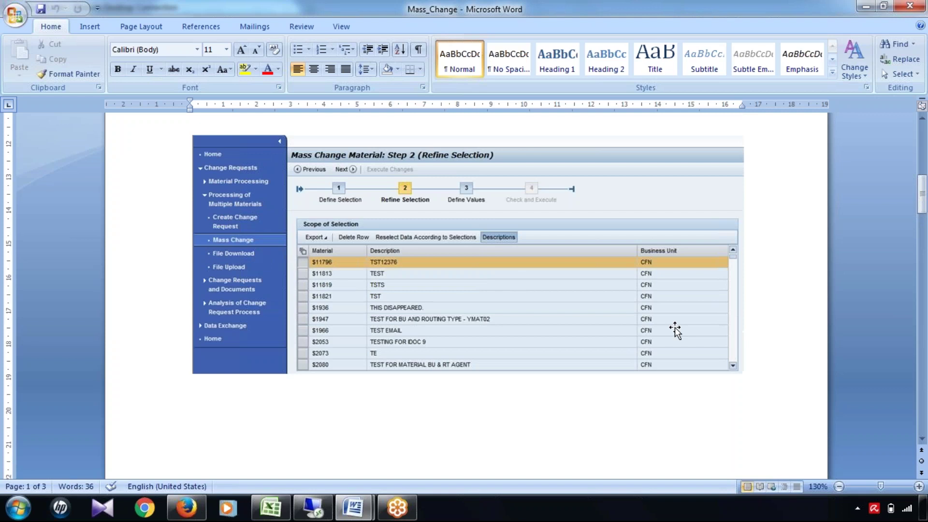
pyautogui.scroll(-5, 685, 249)
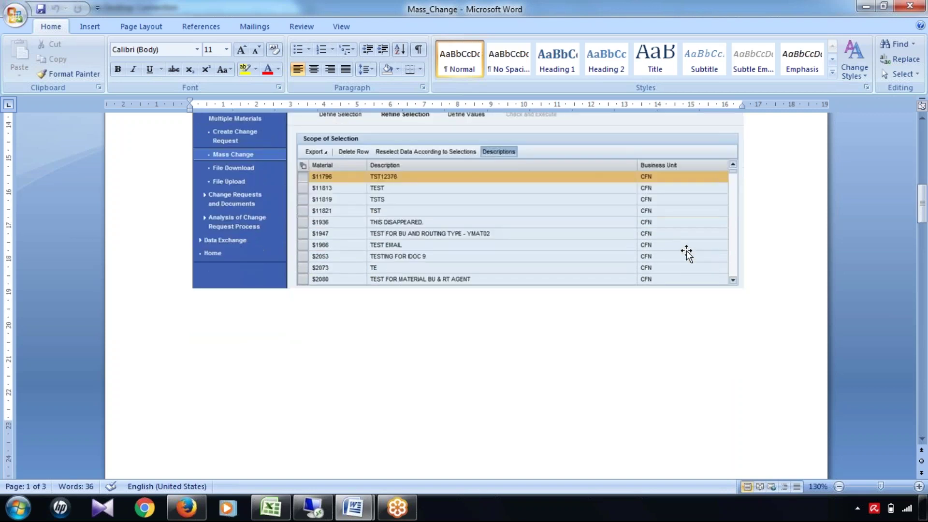
pyautogui.scroll(-10, 305, 346)
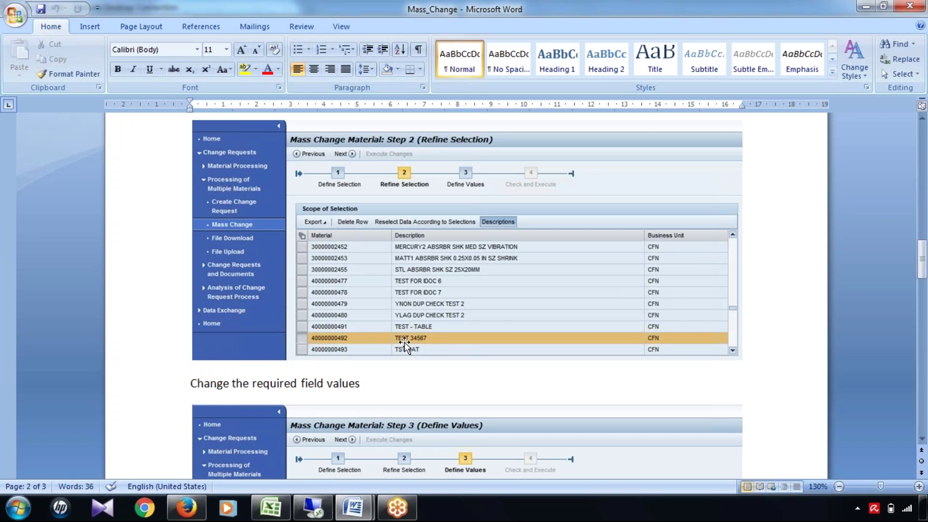
pyautogui.scroll(-5, 703, 341)
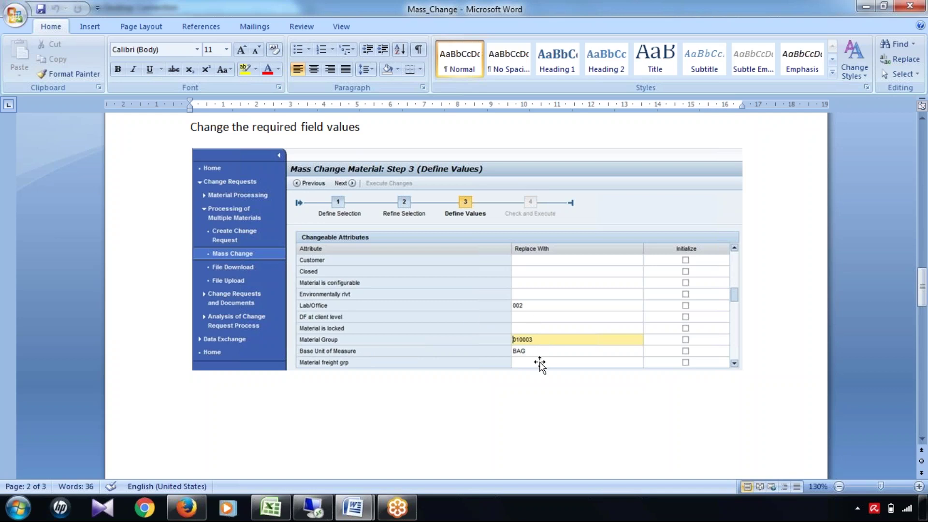
pyautogui.scroll(-5, 539, 362)
pyautogui.scroll(5, 538, 364)
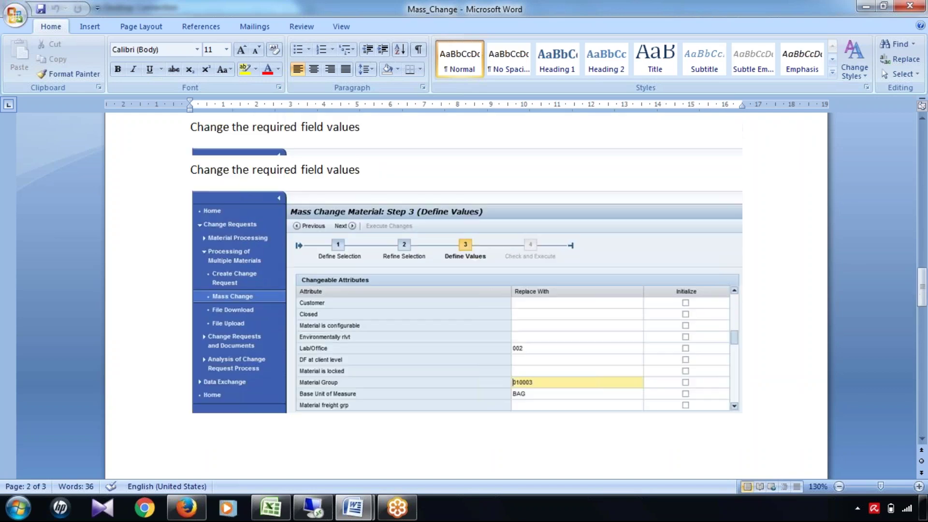
pyautogui.scroll(-8, 566, 381)
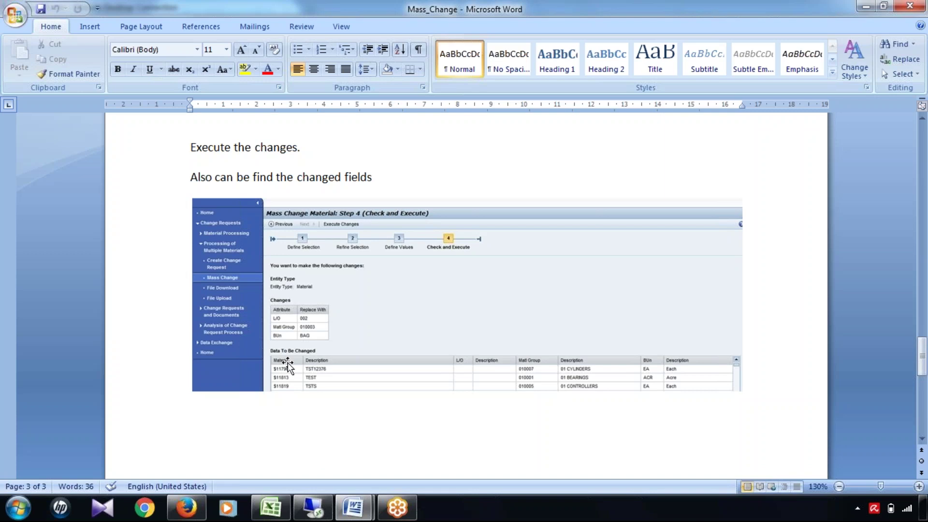
# Enlarge the document view to 140% and examine the documented Check and Execute stage before minimizing the document.
pyautogui.click(919, 486)
pyautogui.scroll(-2, 555, 393)
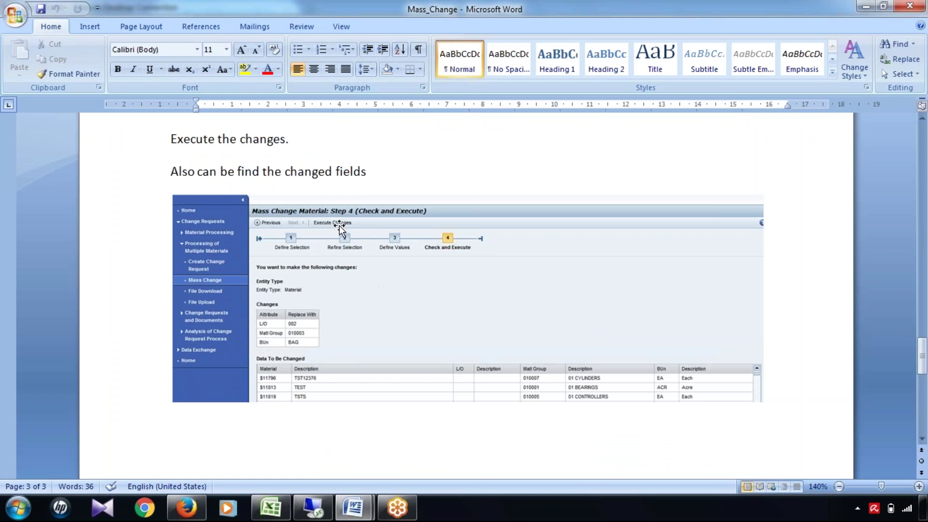
pyautogui.scroll(-8, 437, 315)
pyautogui.scroll(5, 453, 316)
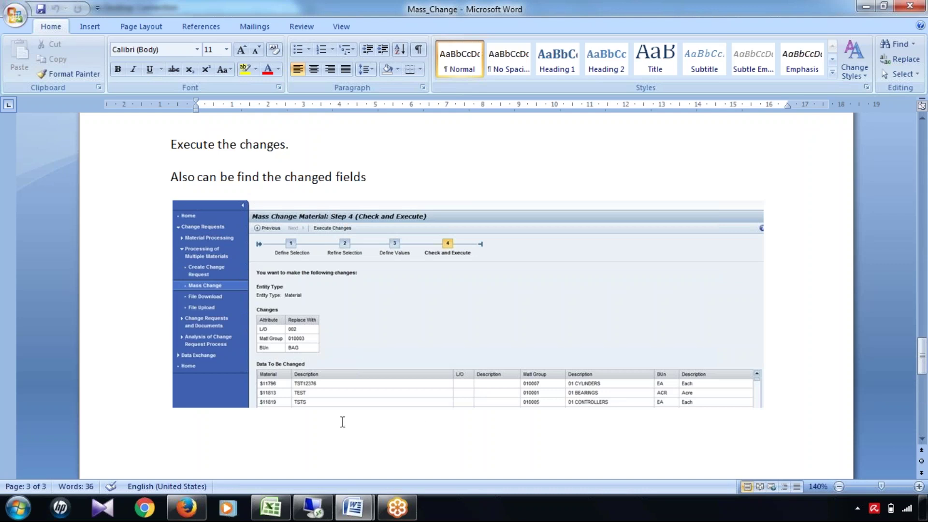
pyautogui.click(868, 5)
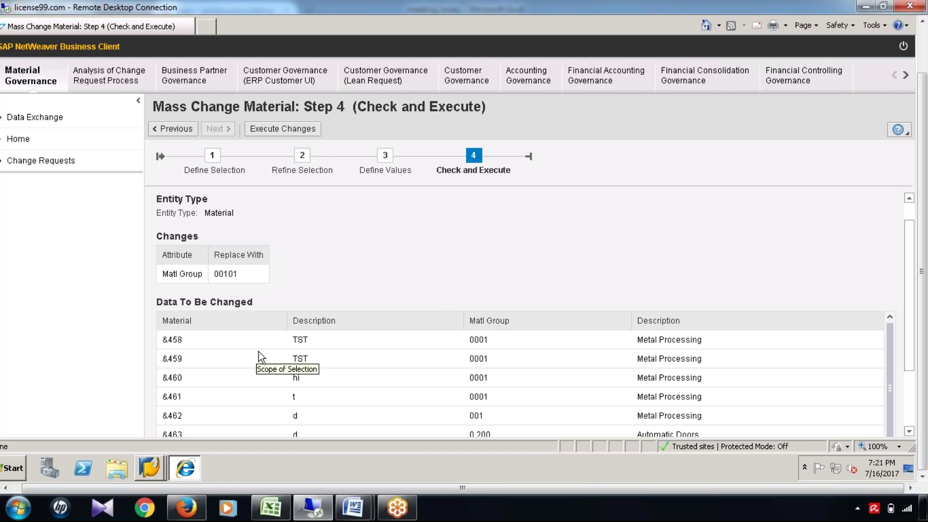
# Switch to the meeting_today workbook in Excel and enter "SOA Confifuration Finance/Material/Customer/Supplier" in cell A1360.
pyautogui.click(273, 514)
pyautogui.click(118, 146)
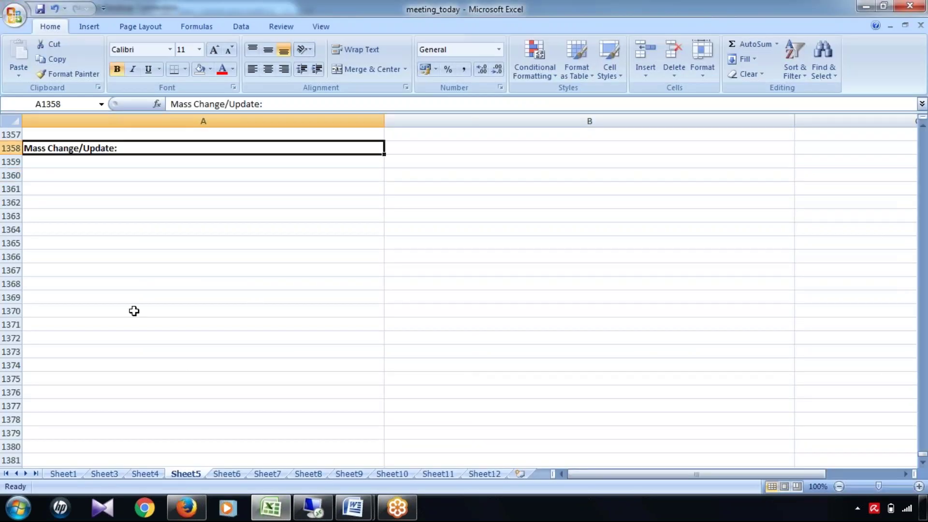
pyautogui.click(97, 172)
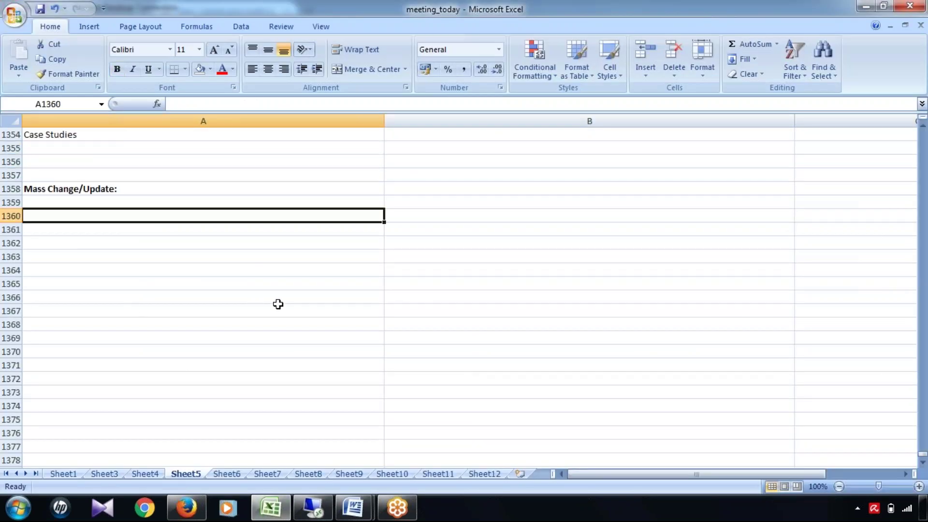
pyautogui.scroll(3, 365, 350)
pyautogui.scroll(-3, 366, 350)
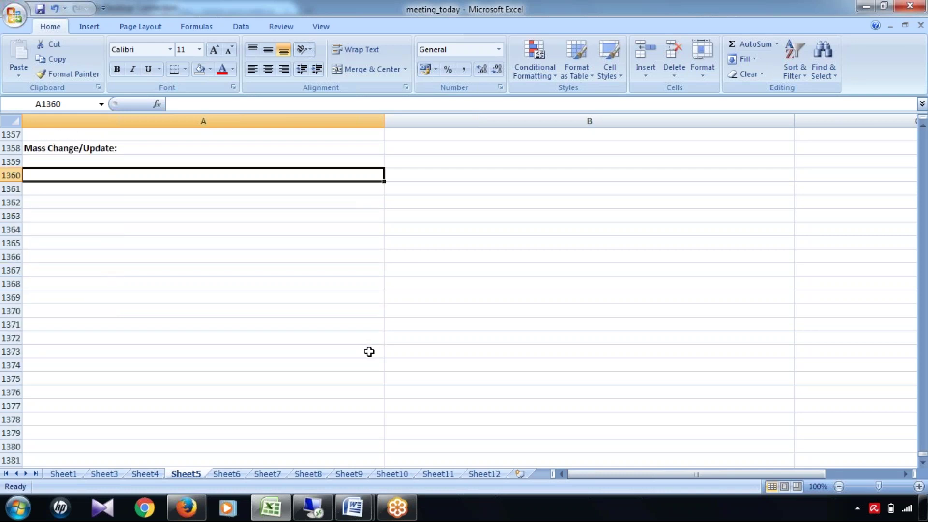
pyautogui.write('SOA')
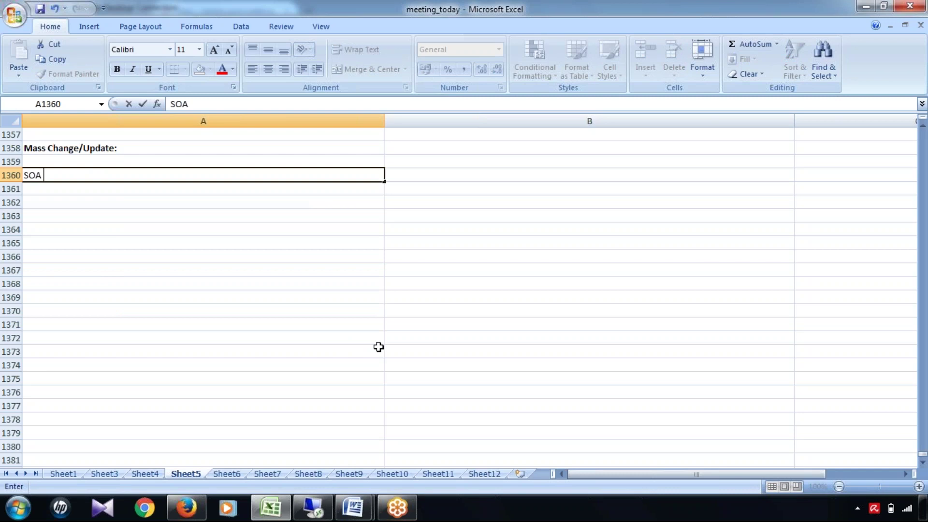
pyautogui.write(' Confifuration ')
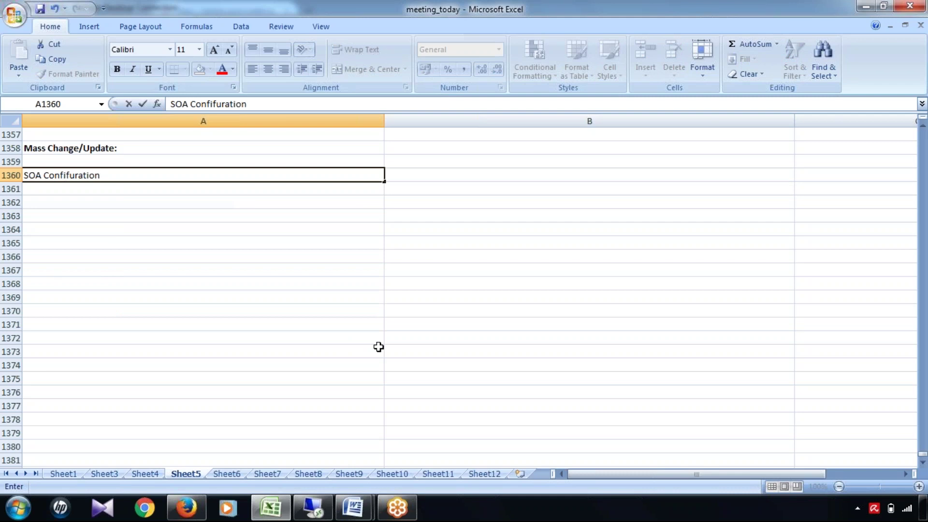
pyautogui.write('Finance/Material')
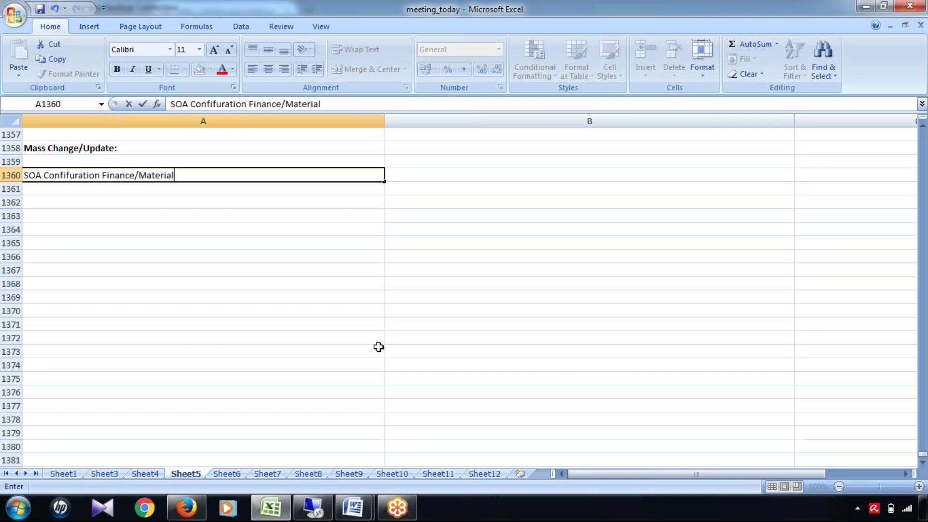
pyautogui.write('/Customer/')
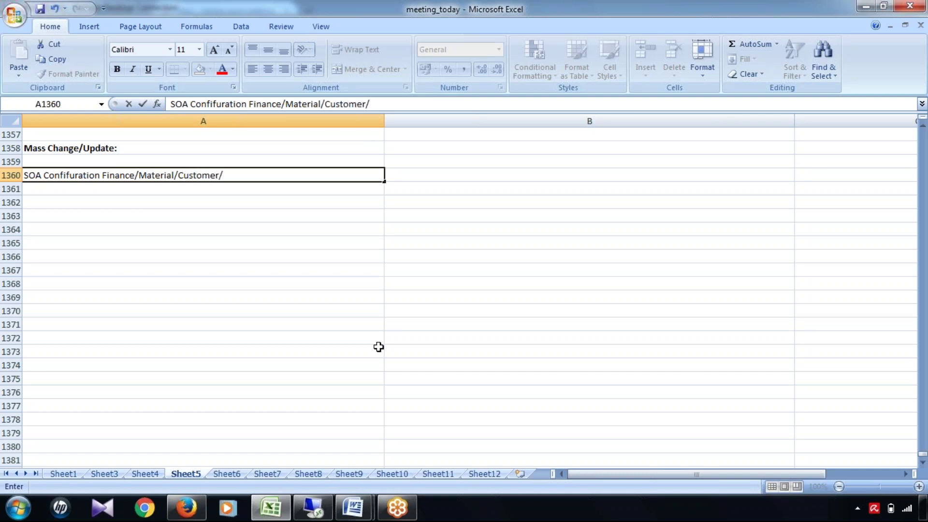
pyautogui.write('Supplier')
pyautogui.hotkey('ctrl', 'Return')
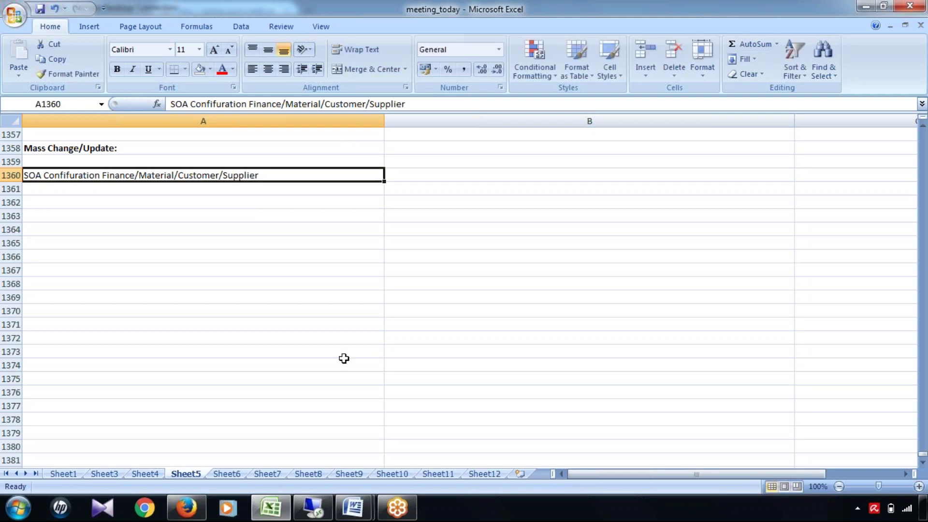
# Review the topic list above the Mass Change/Update heading on Sheet5 and save the workbook.
pyautogui.click(151, 200)
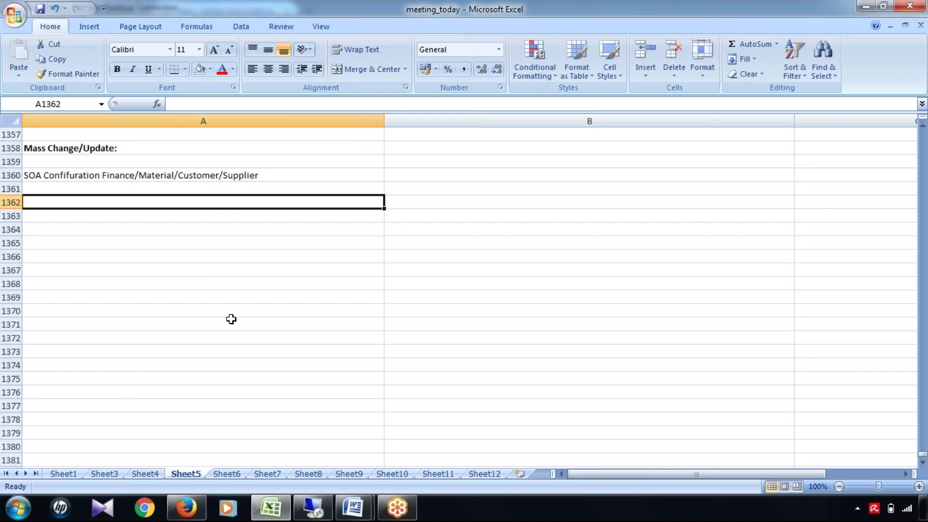
pyautogui.scroll(5, 231, 319)
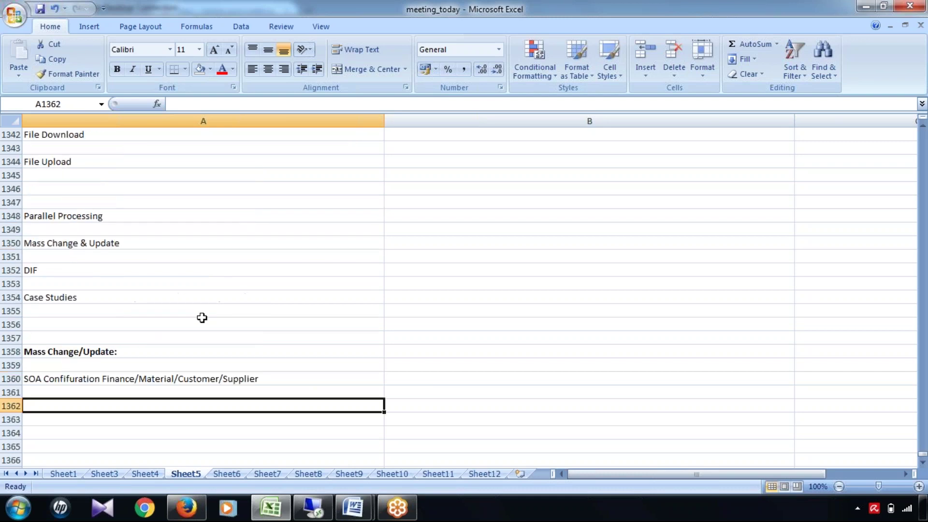
pyautogui.scroll(-1, 259, 350)
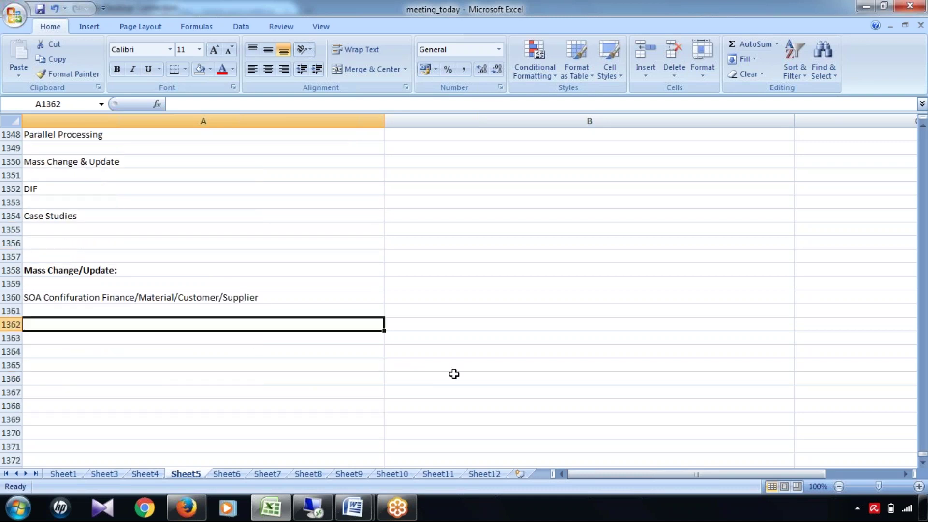
pyautogui.hotkey('ctrl', 's')
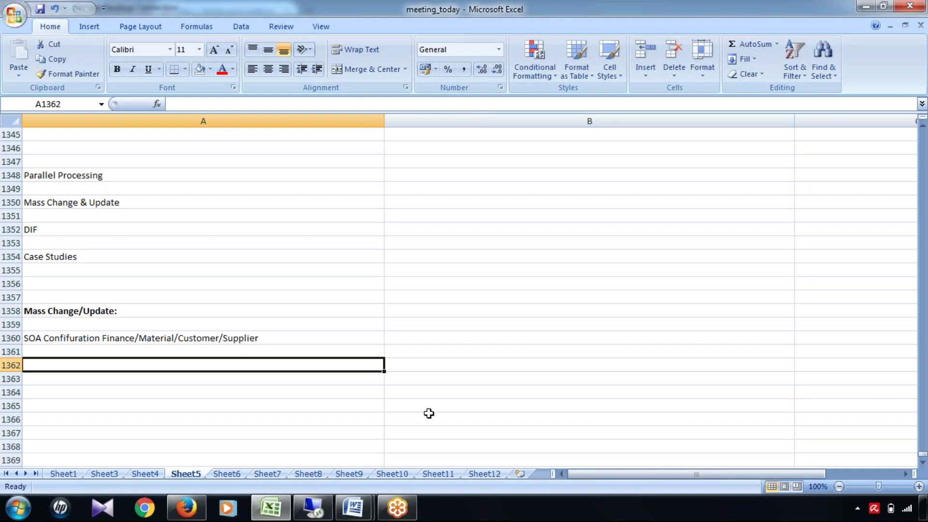
pyautogui.click(116, 312)
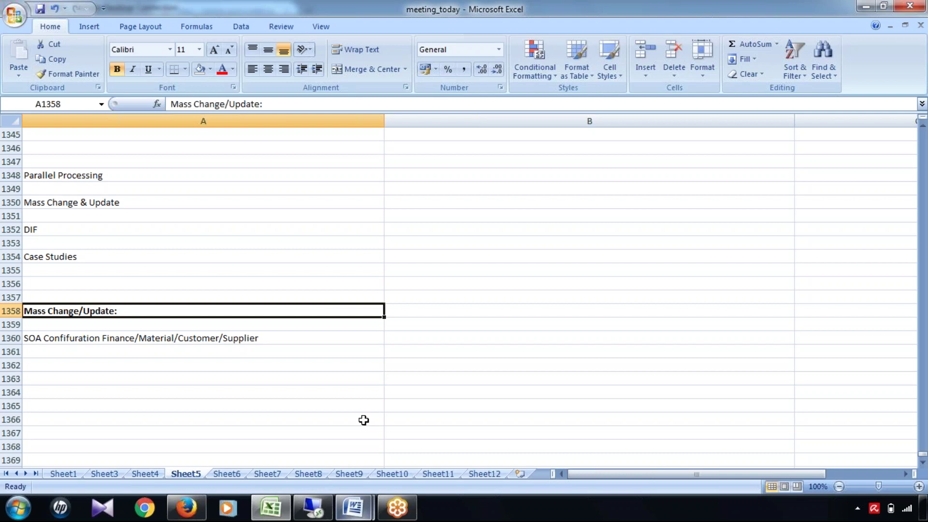
# Switch to the remote desktop session and return the Mass Change from Check and Execute to Define Values.
pyautogui.click(303, 505)
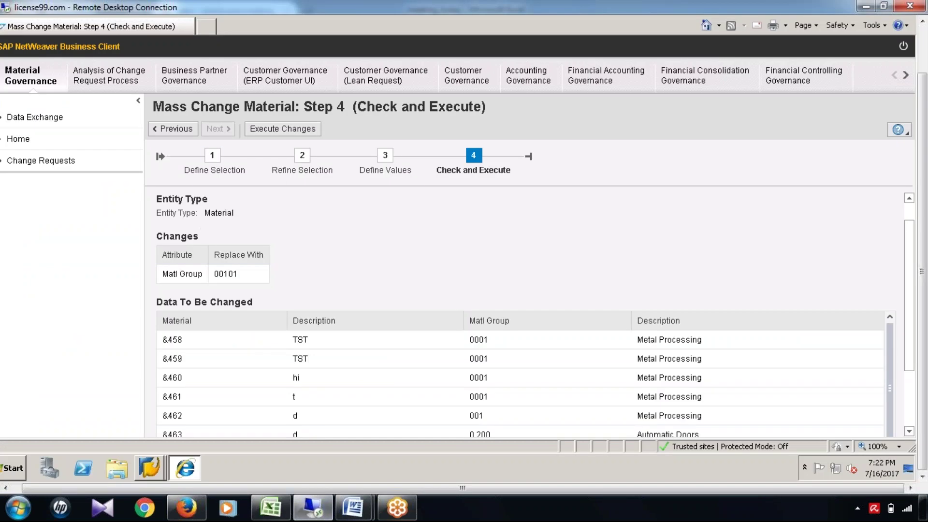
pyautogui.moveTo(924, 248); pyautogui.dragTo(926, 204)
pyautogui.click(176, 180)
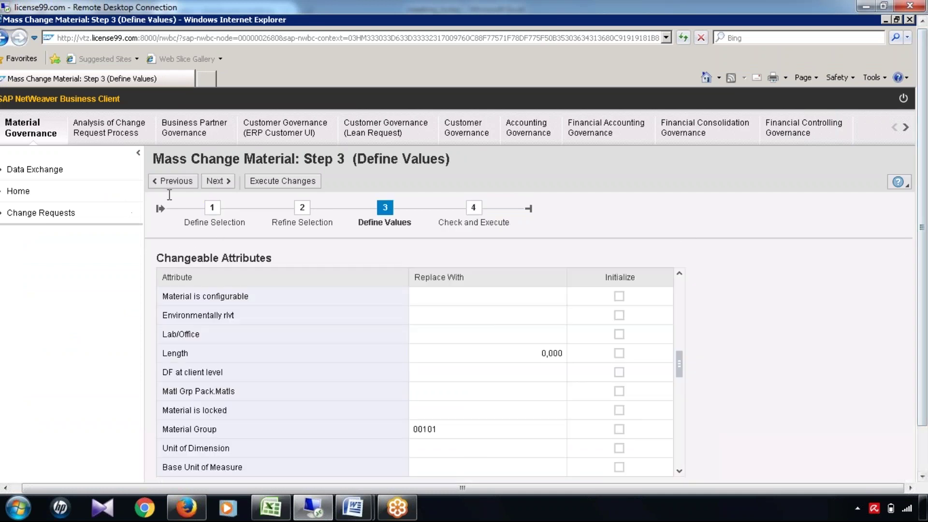
pyautogui.moveTo(926, 321); pyautogui.dragTo(926, 351)
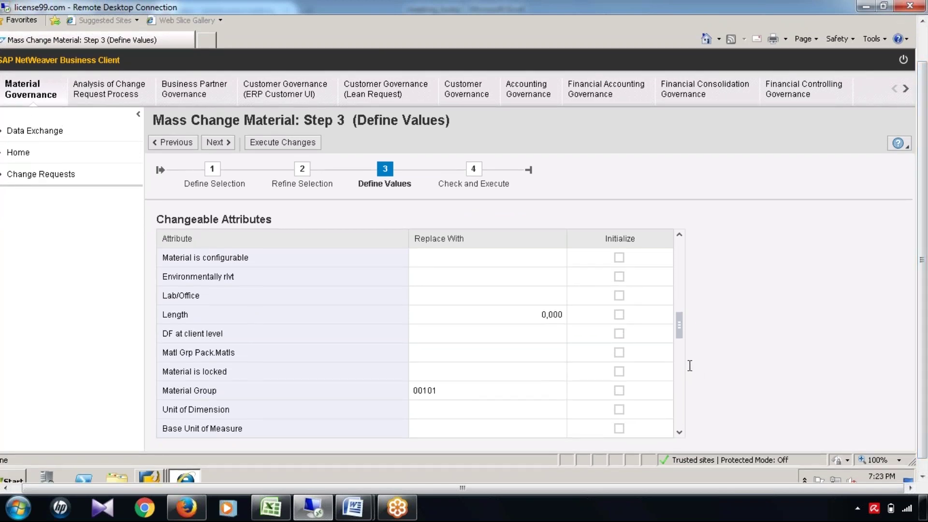
pyautogui.moveTo(683, 342)
pyautogui.mouseDown()
pyautogui.moveTo(685, 351)
pyautogui.moveTo(680, 335)
pyautogui.mouseUp()
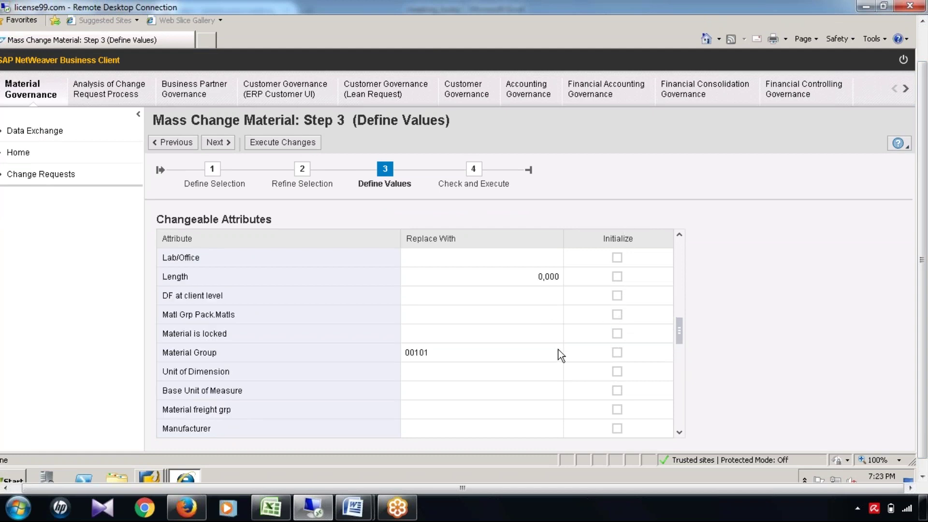
# Mark the Material Group attribute for initialization to empty its replacement value, and clear the Initialize mark again.
pyautogui.click(616, 353)
pyautogui.click(617, 371)
pyautogui.moveTo(218, 352); pyautogui.dragTo(733, 318)
pyautogui.click(765, 314)
pyautogui.click(617, 352)
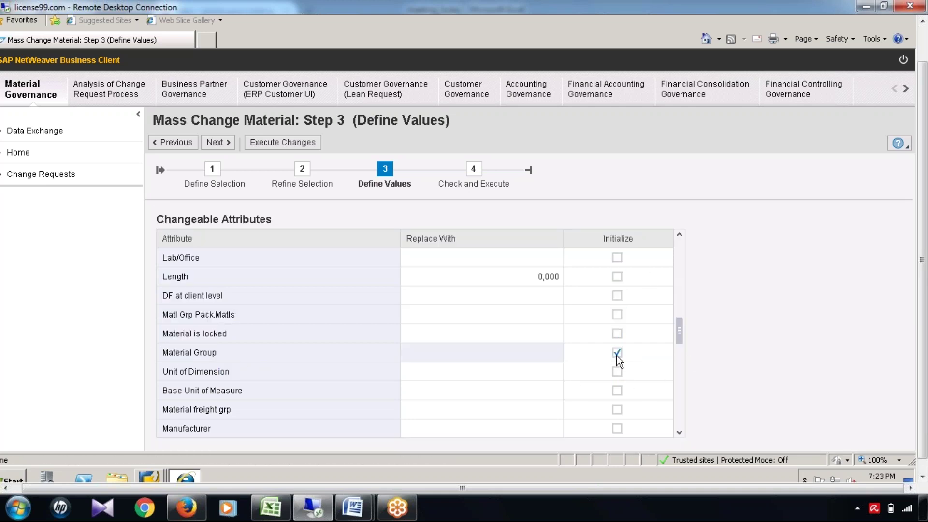
pyautogui.click(617, 355)
pyautogui.click(616, 356)
pyautogui.click(617, 354)
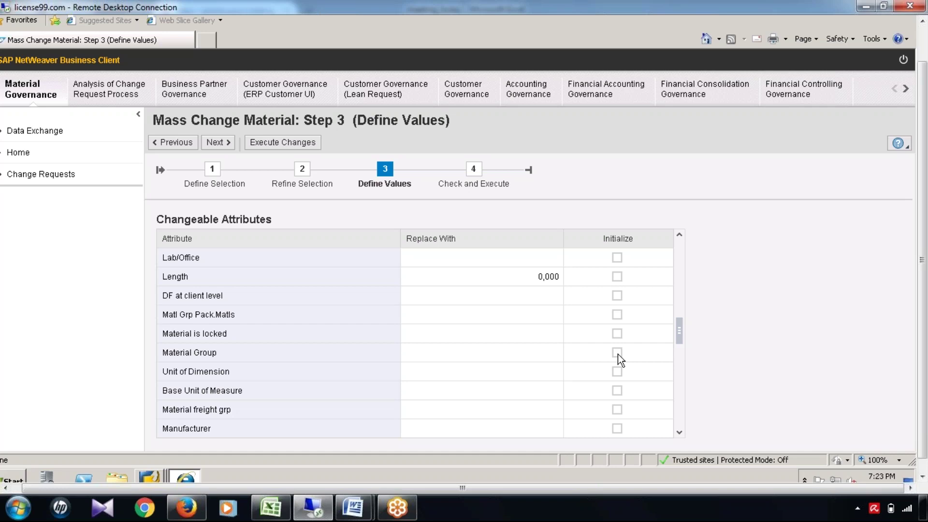
# Mark Material Group, Material is locked, Matl Grp Pack.Matls and DF at client level for initialization.
pyautogui.click(618, 353)
pyautogui.click(616, 335)
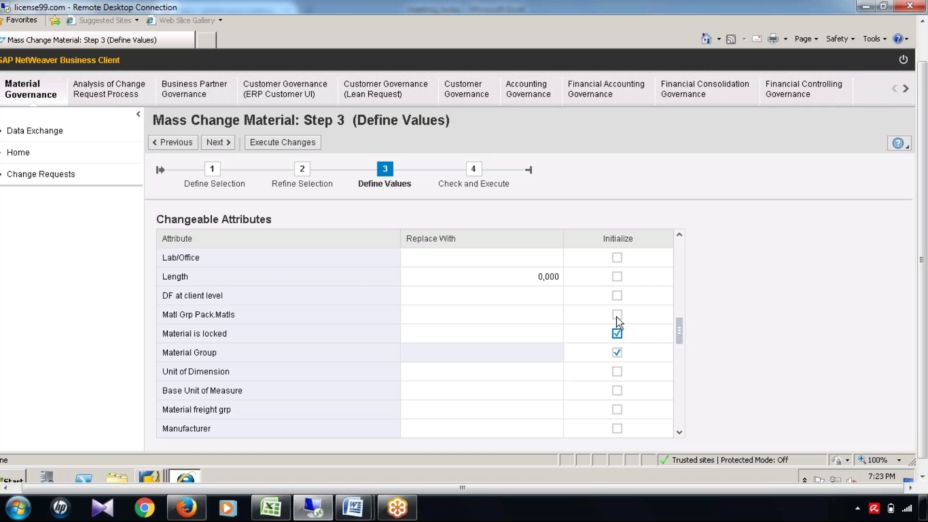
pyautogui.click(617, 314)
pyautogui.click(616, 295)
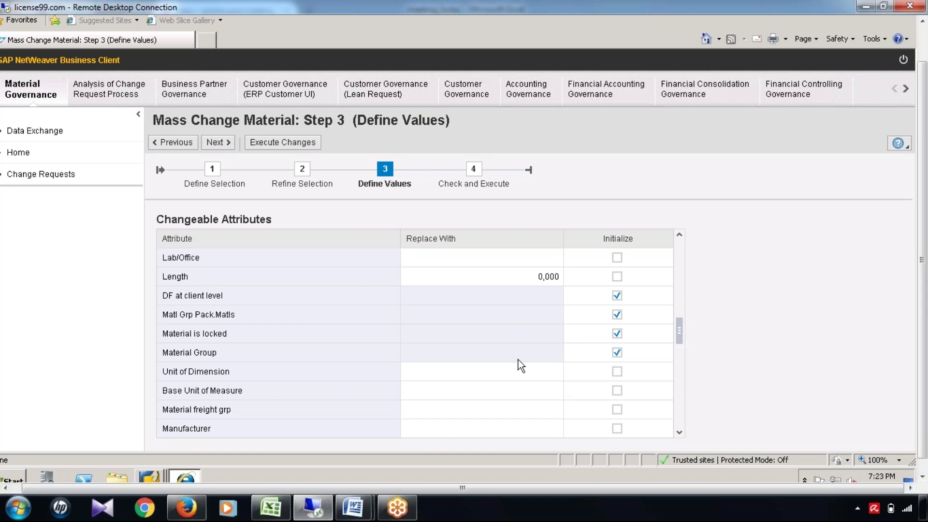
# Clear the Initialize marks of DF at client level, Matl Grp Pack.Matls, Material is locked and Material Group.
pyautogui.click(618, 297)
pyautogui.click(619, 314)
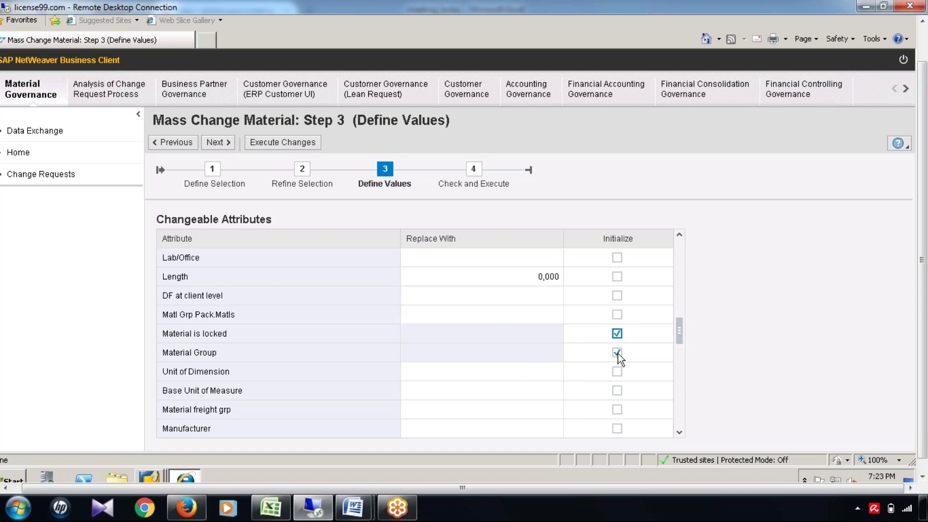
pyautogui.click(618, 353)
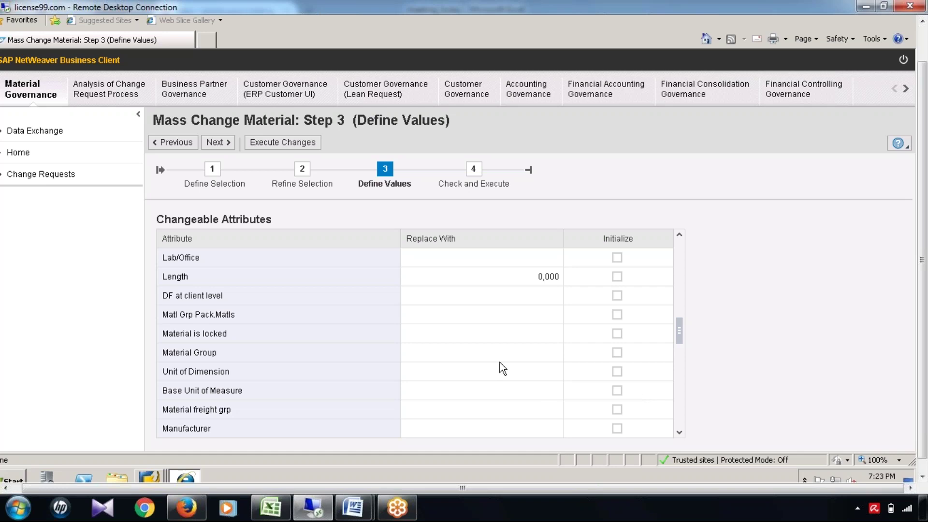
# Set the Material Group replacement value to 00101 (Steels), then mark the attribute for initialization and clear the mark again.
pyautogui.click(528, 356)
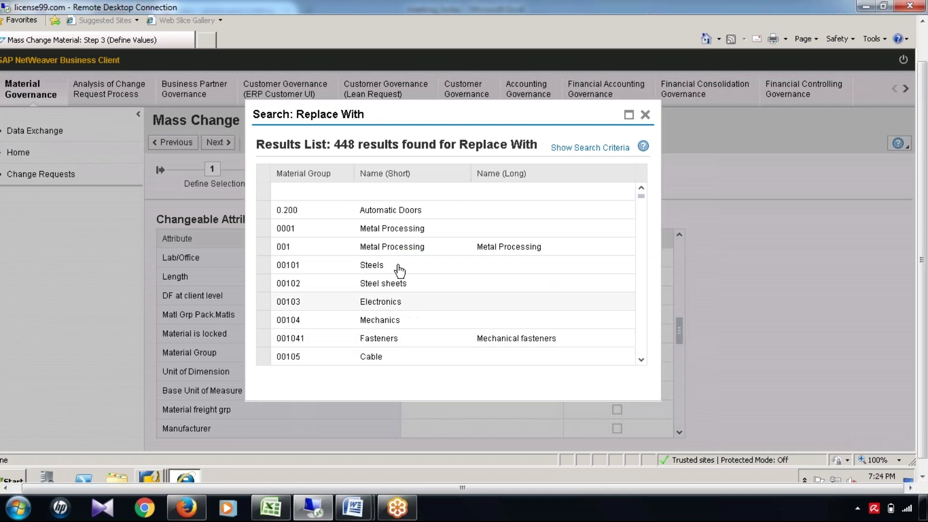
pyautogui.click(399, 266)
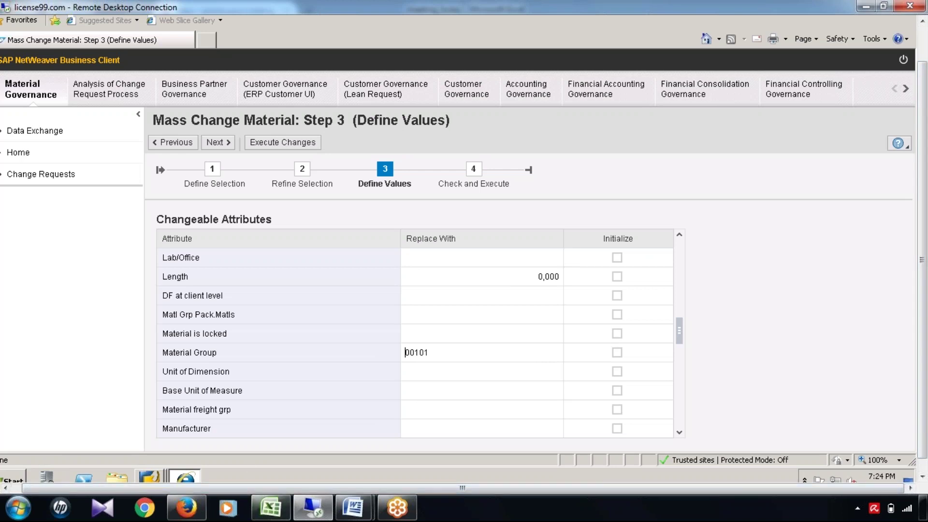
pyautogui.click(616, 353)
pyautogui.click(551, 358)
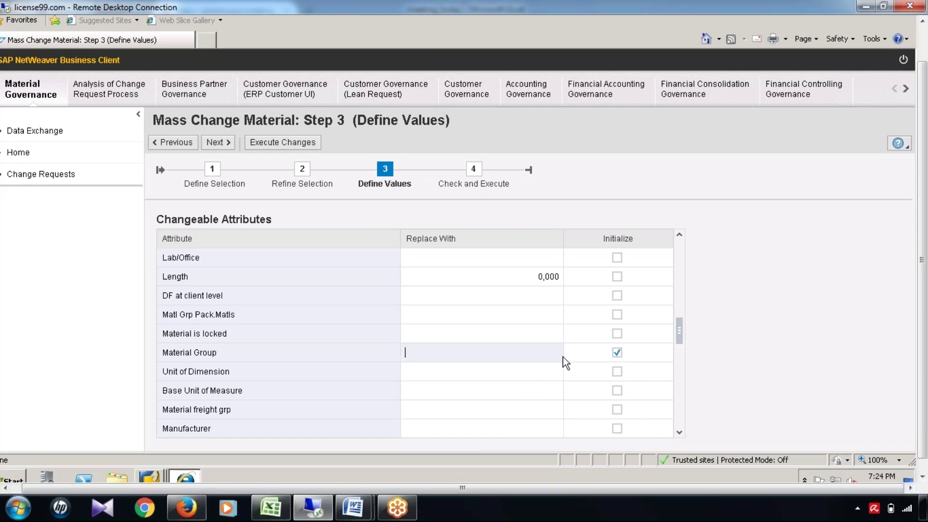
pyautogui.click(617, 353)
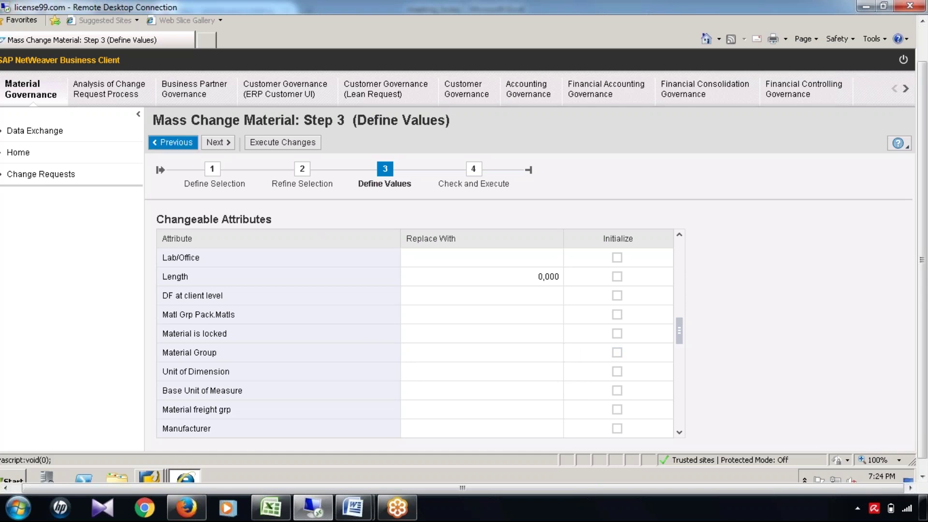
# Review the selected materials in Refine Selection, then return to Define Values and look through the changeable attributes.
pyautogui.click(173, 142)
pyautogui.click(164, 363)
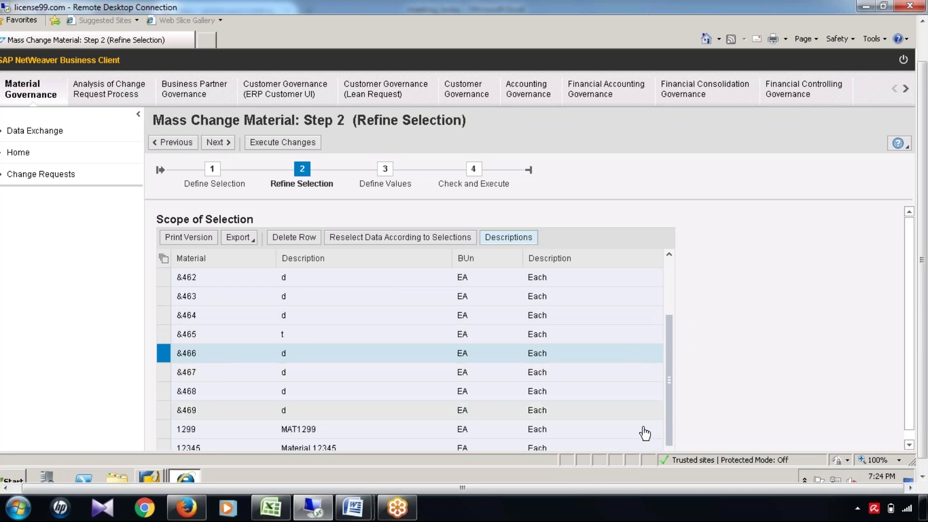
pyautogui.scroll(-1, 912, 428)
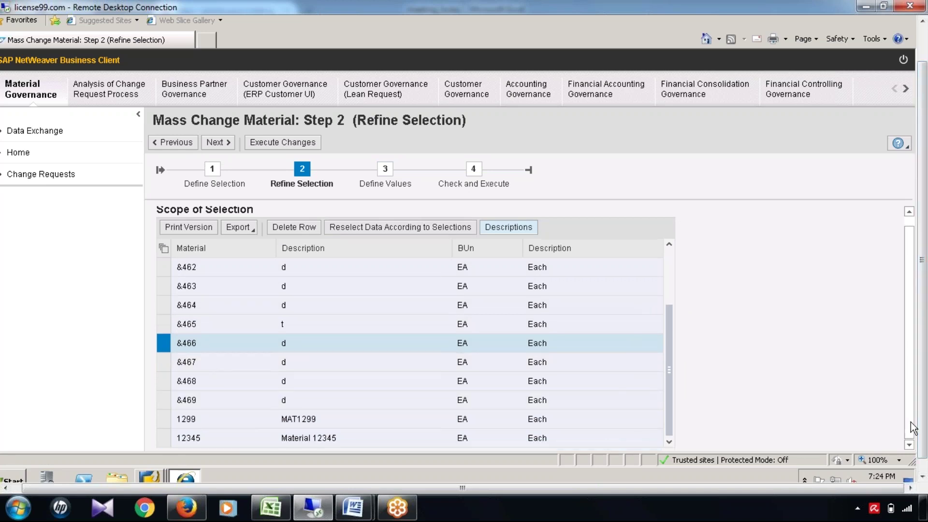
pyautogui.click(217, 142)
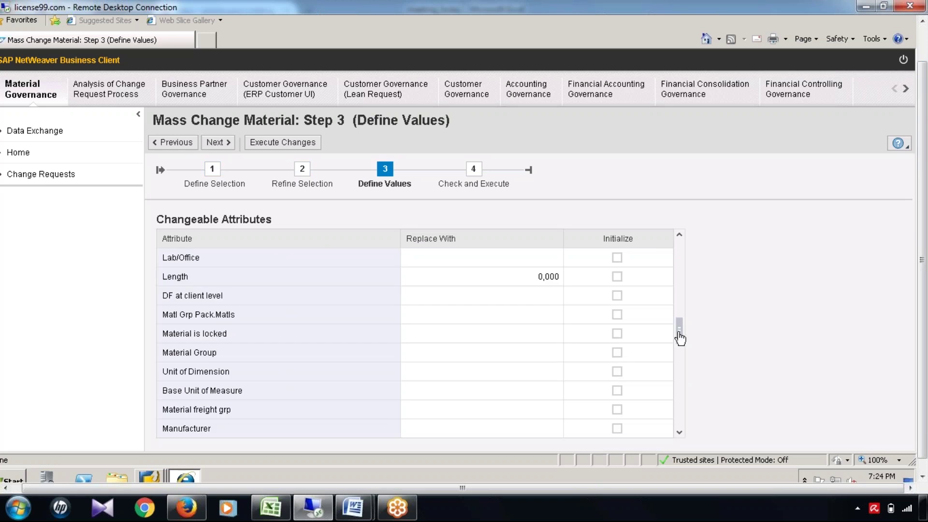
pyautogui.click(680, 397)
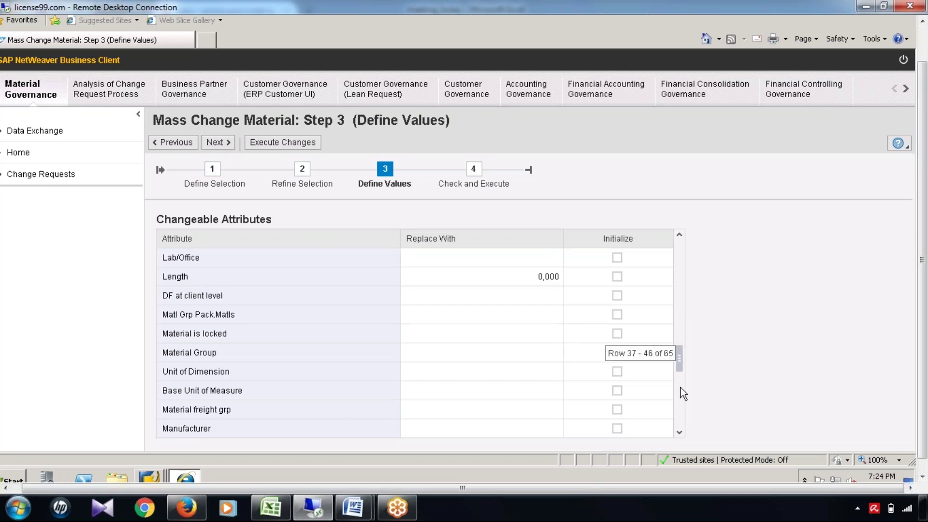
pyautogui.click(681, 389)
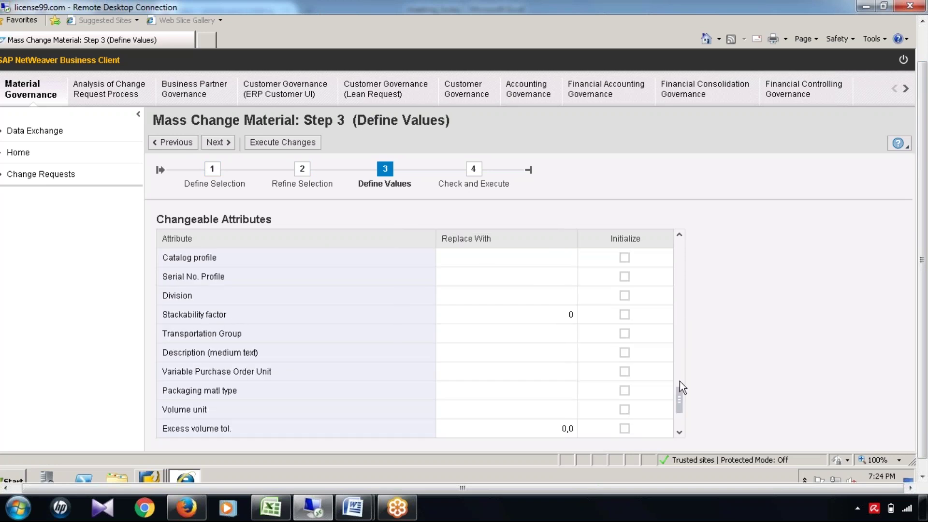
pyautogui.click(680, 341)
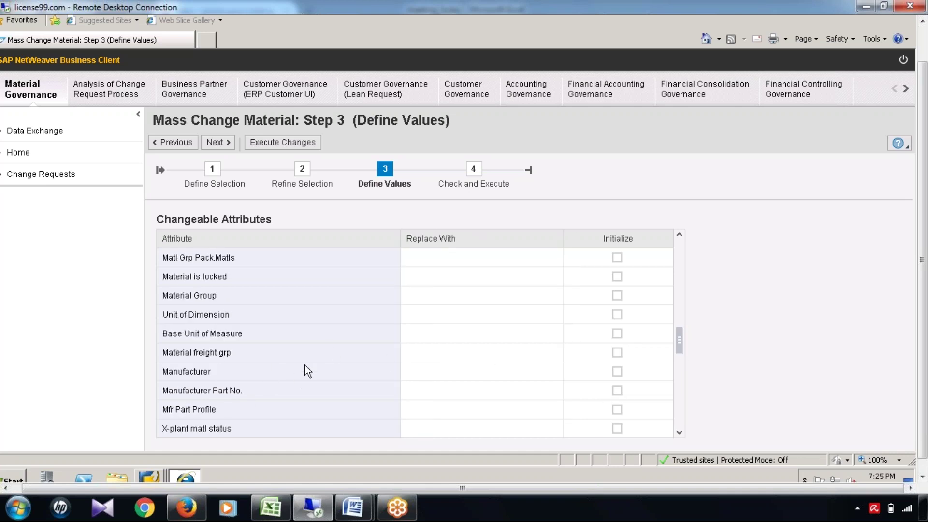
pyautogui.click(681, 361)
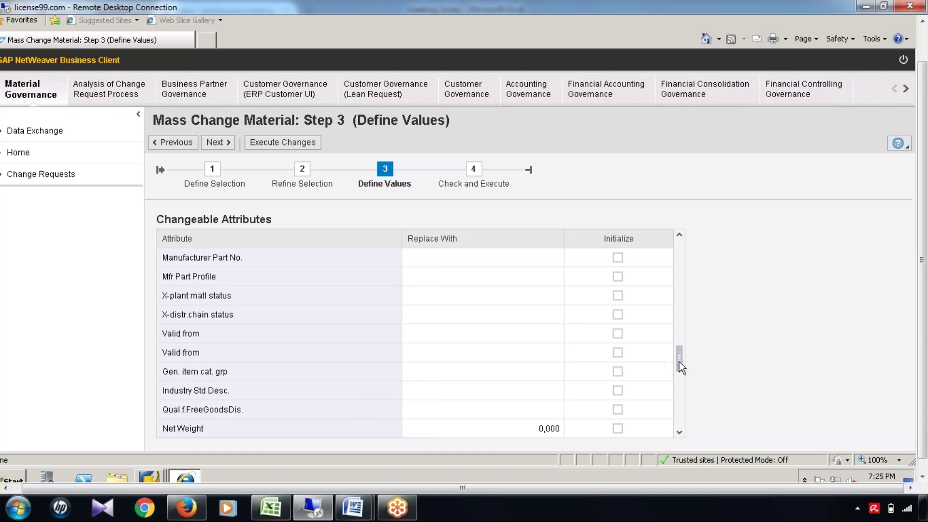
pyautogui.moveTo(681, 352); pyautogui.dragTo(683, 346)
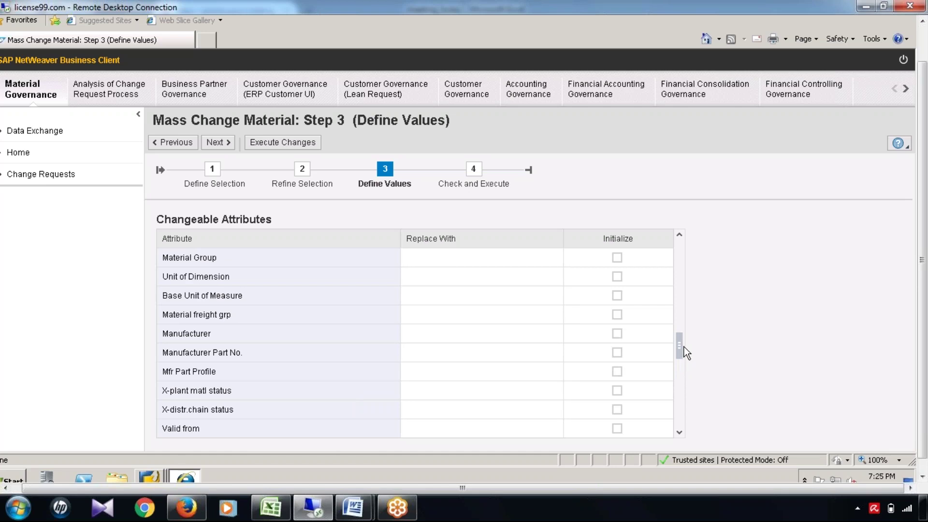
pyautogui.scroll(1, 683, 344)
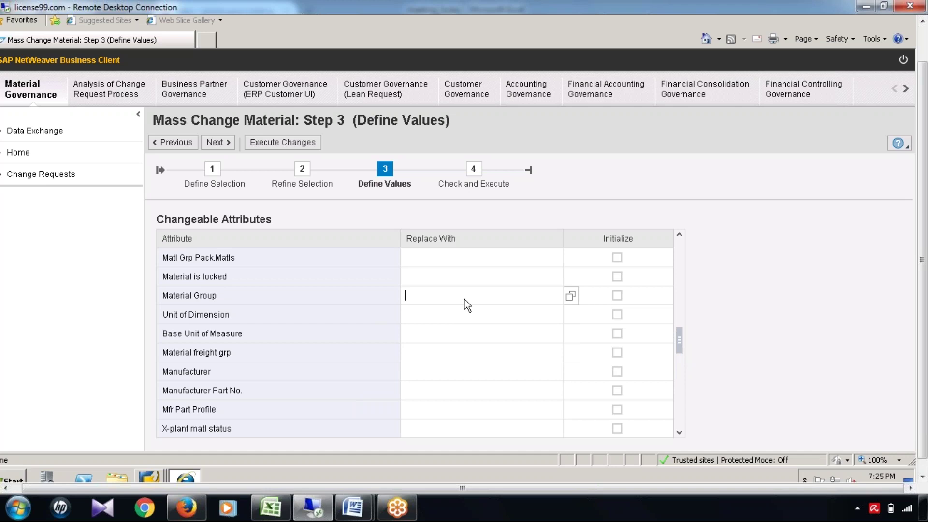
# Choose the blank entry as the Material Group replacement value, and mark and clear its Initialize option.
pyautogui.click(570, 299)
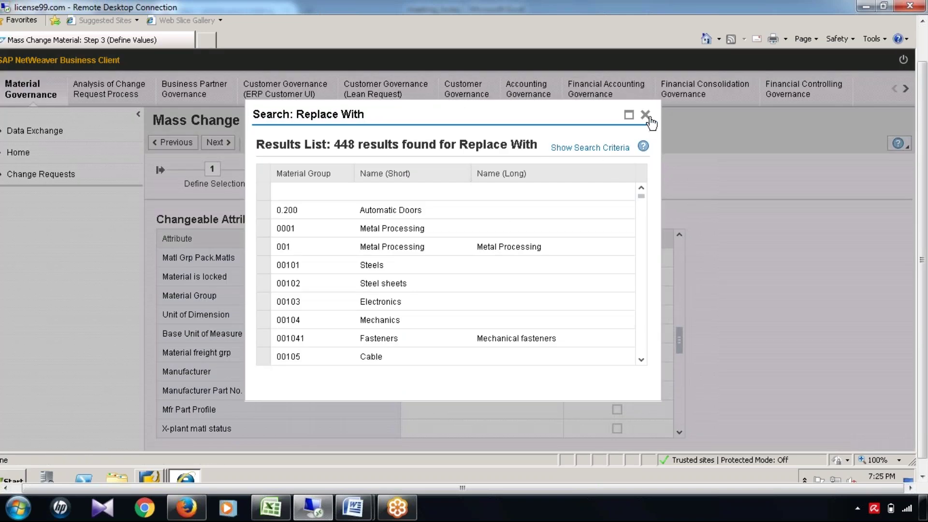
pyautogui.click(646, 114)
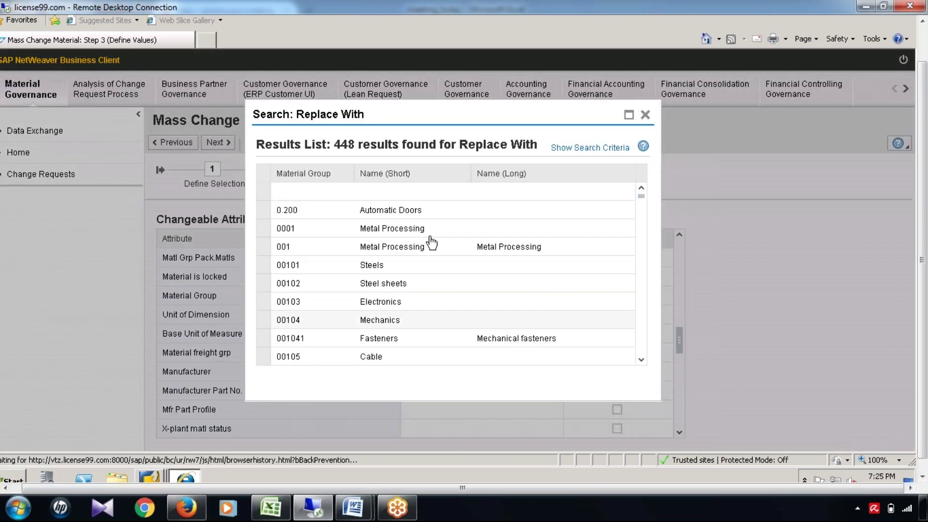
pyautogui.click(422, 191)
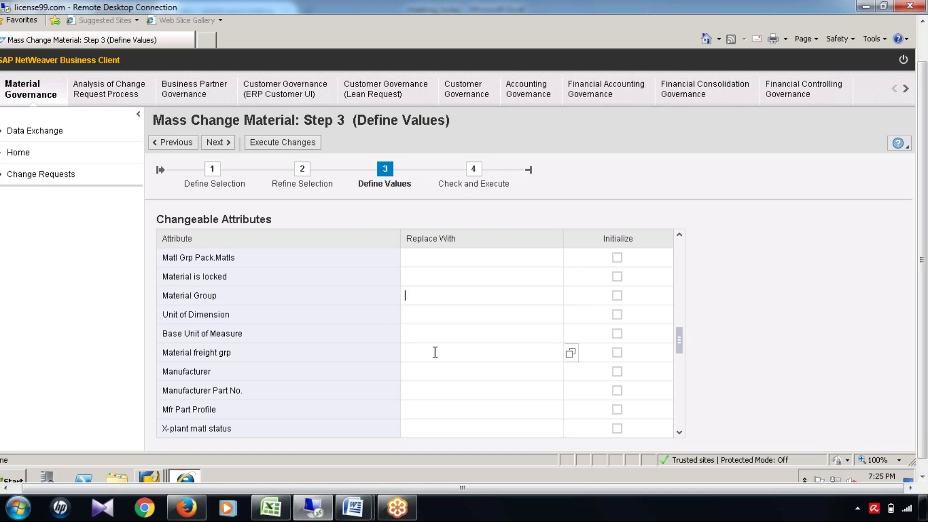
pyautogui.click(617, 296)
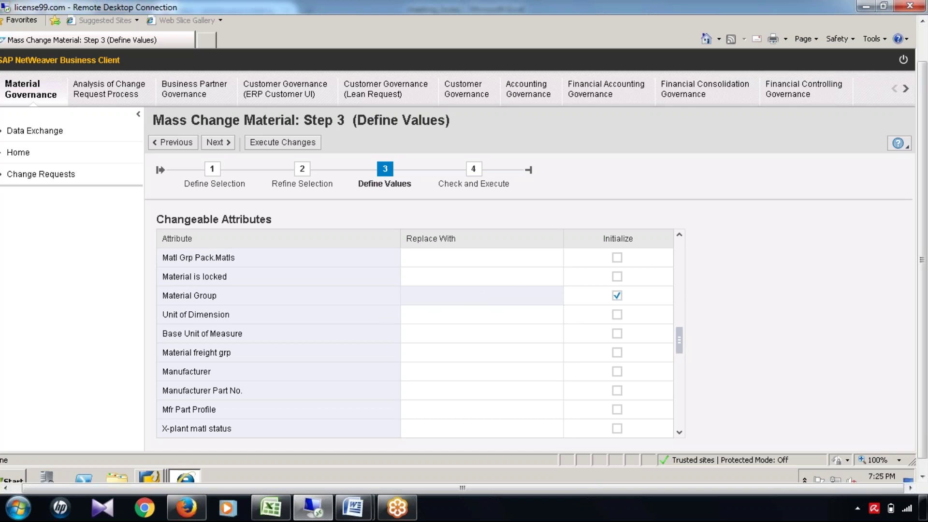
pyautogui.click(617, 296)
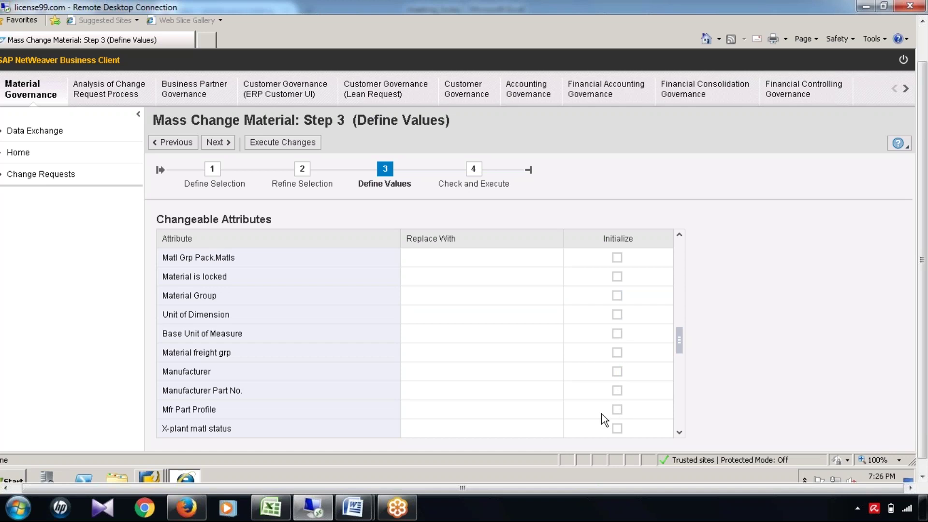
# Mark Manufacturer and Manufacturer Part No. for initialization, and clear both marks again.
pyautogui.moveTo(566, 419)
pyautogui.click(619, 372)
pyautogui.click(618, 390)
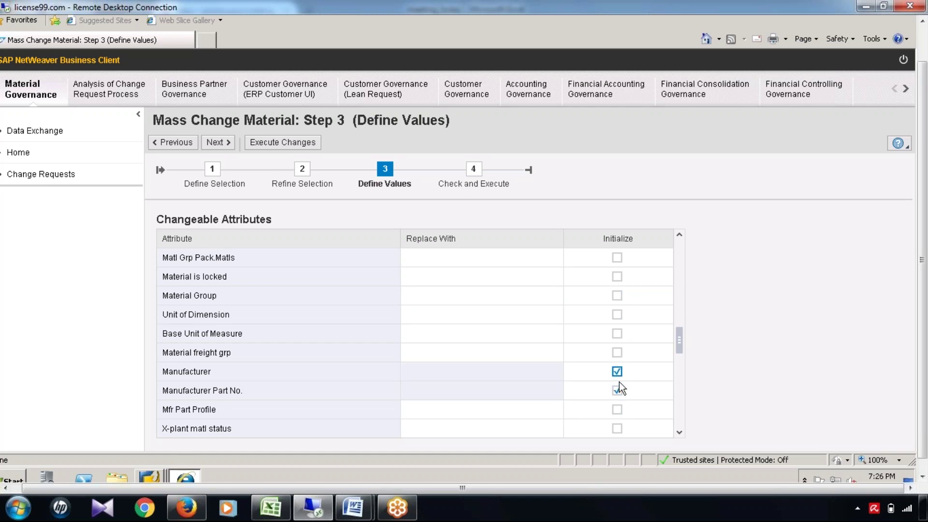
pyautogui.click(618, 372)
pyautogui.click(447, 387)
pyautogui.click(474, 369)
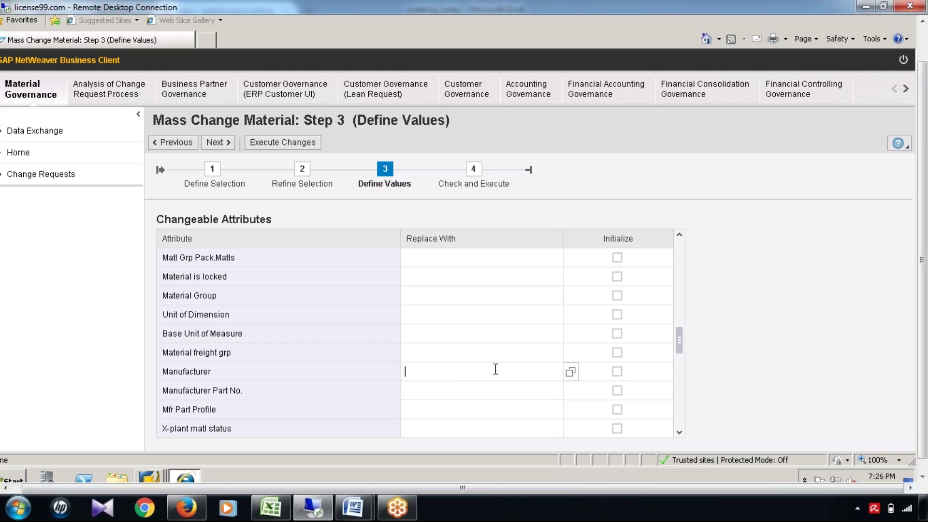
pyautogui.click(504, 387)
# Switch to the meeting_today workbook in Excel and start an entry with "Di" in cell A1362 of Sheet5.
pyautogui.moveTo(926, 225); pyautogui.dragTo(924, 189)
pyautogui.click(270, 507)
pyautogui.click(173, 366)
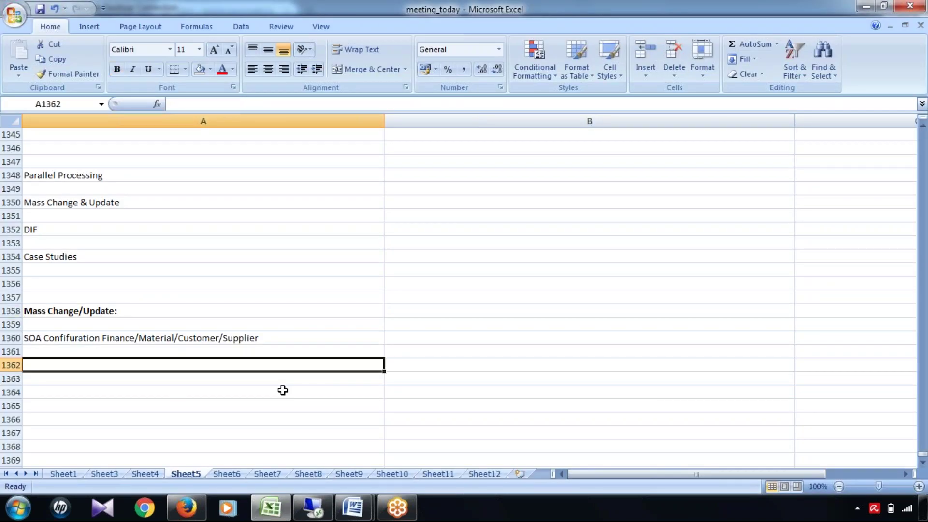
pyautogui.scroll(-2, 287, 397)
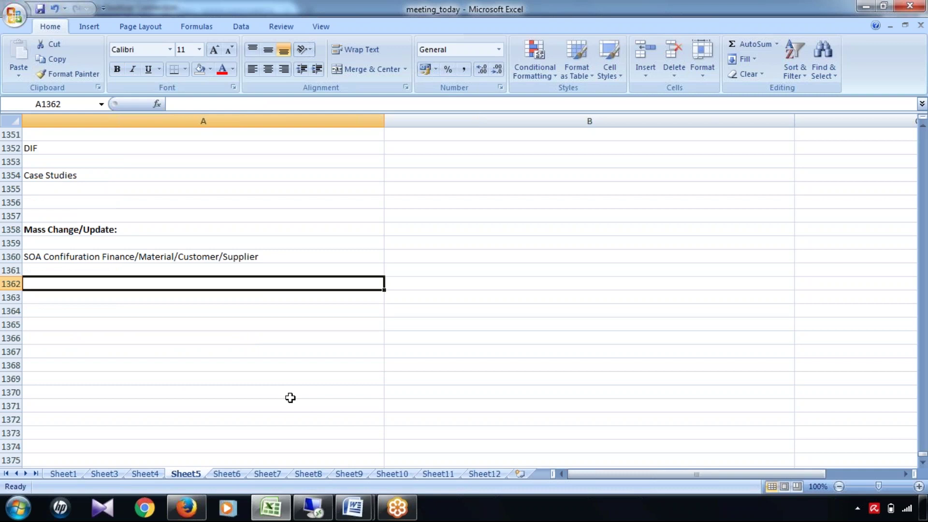
pyautogui.write('Di')
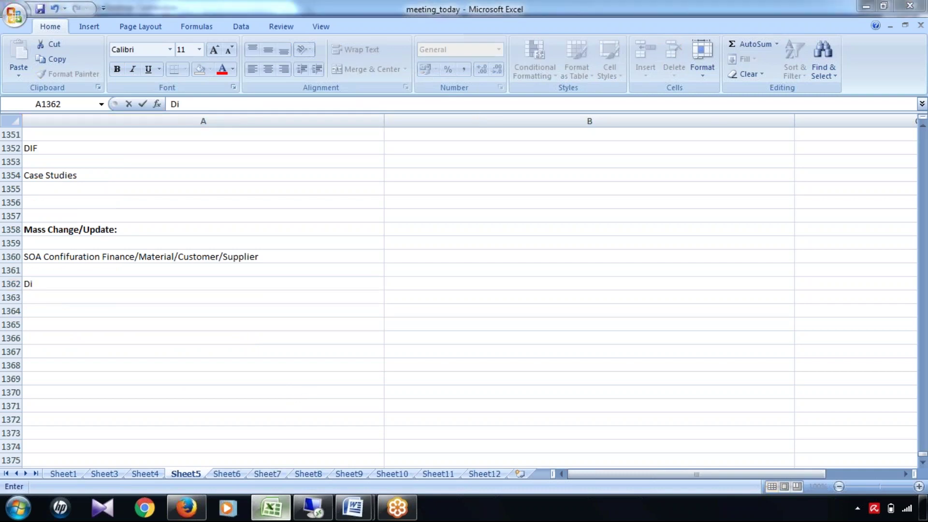
# Switch to the remote desktop session and examine the Manufacturer and Manufacturer Part No. attributes in Define Values.
pyautogui.hotkey('alt', 'Tab')
pyautogui.moveTo(152, 413); pyautogui.dragTo(240, 417)
pyautogui.click(241, 417)
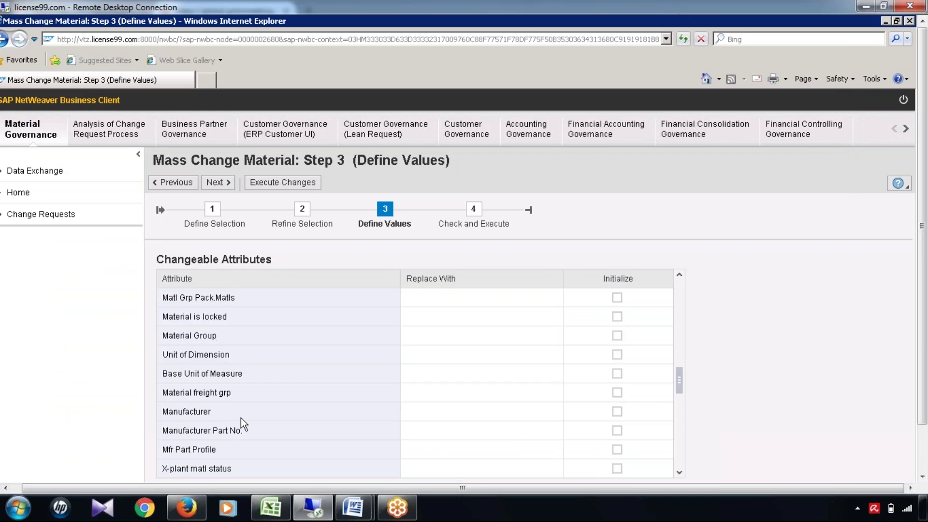
pyautogui.moveTo(163, 413); pyautogui.dragTo(262, 431)
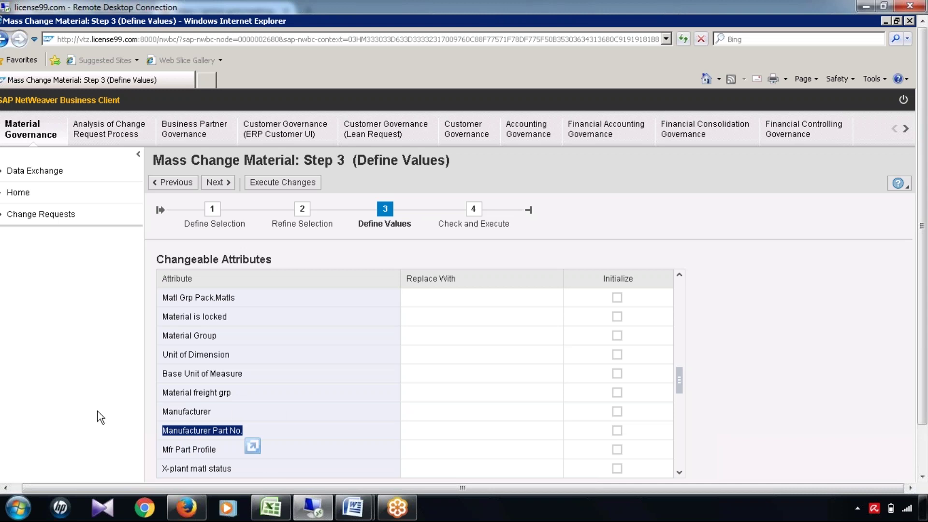
pyautogui.scroll(-1, 262, 411)
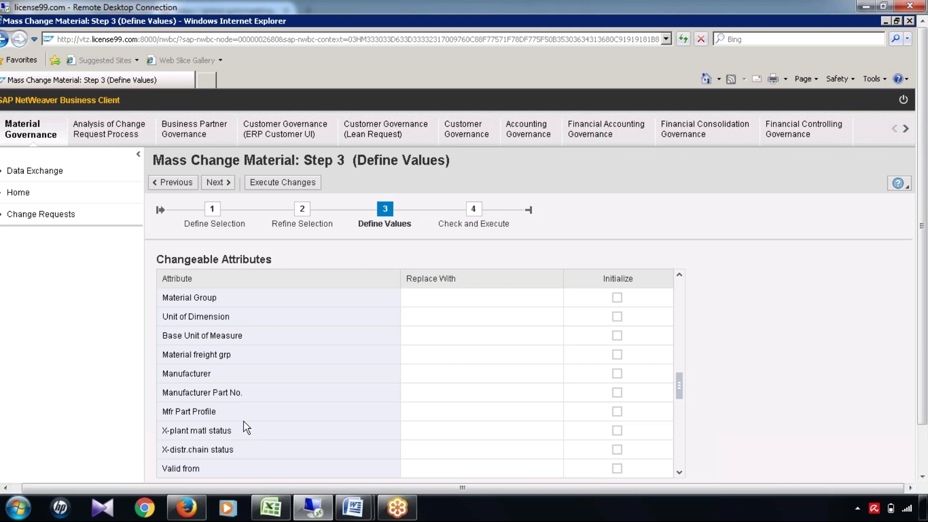
# Switch back to Excel and complete the entry in cell A1362 as "Data Import Framework(DIF):".
pyautogui.click(271, 508)
pyautogui.press('BackSpace')
pyautogui.write('ata Impo')
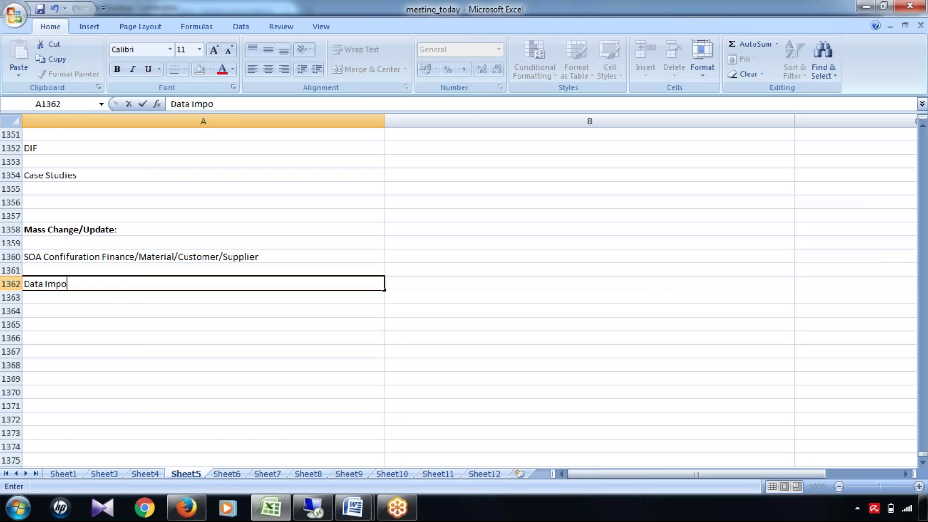
pyautogui.write('rt Framewor')
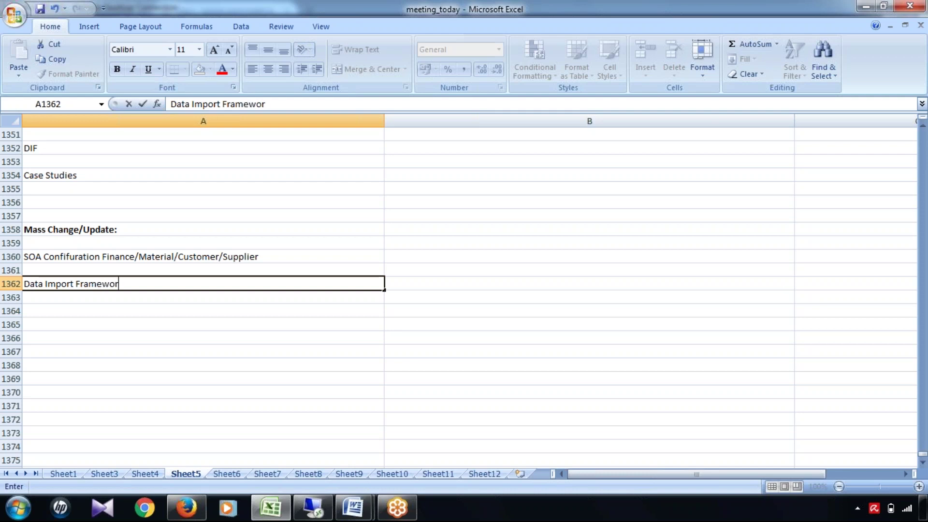
pyautogui.write('k(DIF):')
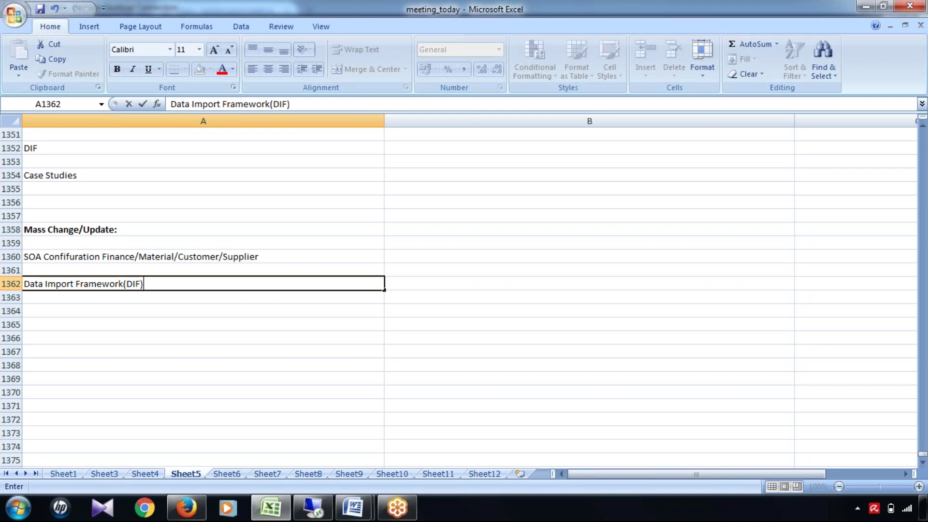
# Make the Data Import Framework(DIF) heading in cell A1362 bold.
pyautogui.click(125, 321)
pyautogui.click(126, 288)
pyautogui.click(117, 69)
pyautogui.click(181, 378)
pyautogui.scroll(-2, 180, 378)
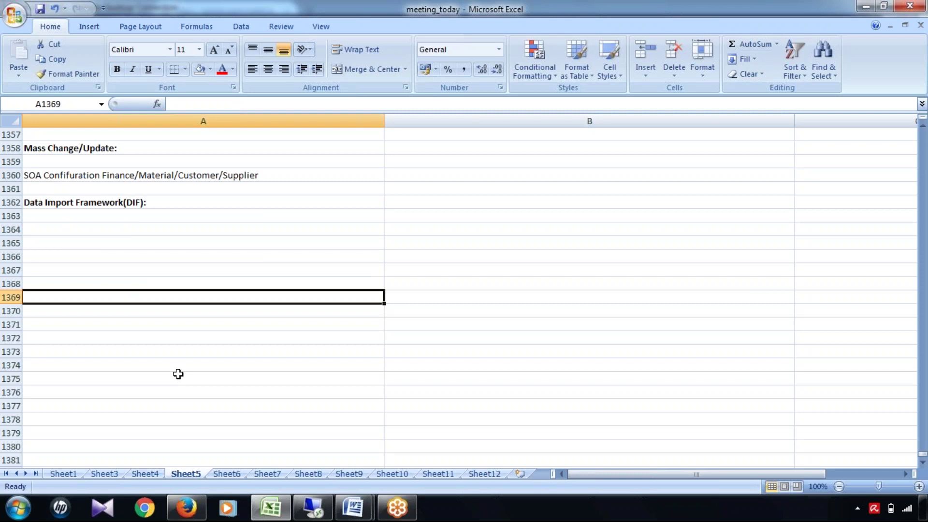
pyautogui.click(131, 203)
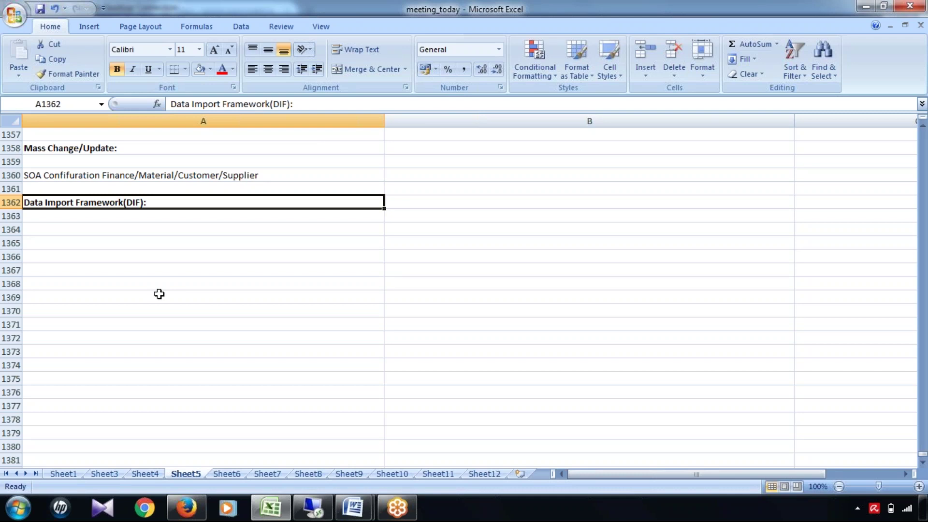
pyautogui.click(131, 258)
pyautogui.click(110, 201)
# Enter "Initial Data Load/Mass Data Load" in cell A1364 under the Data Import Framework(DIF) heading.
pyautogui.click(99, 233)
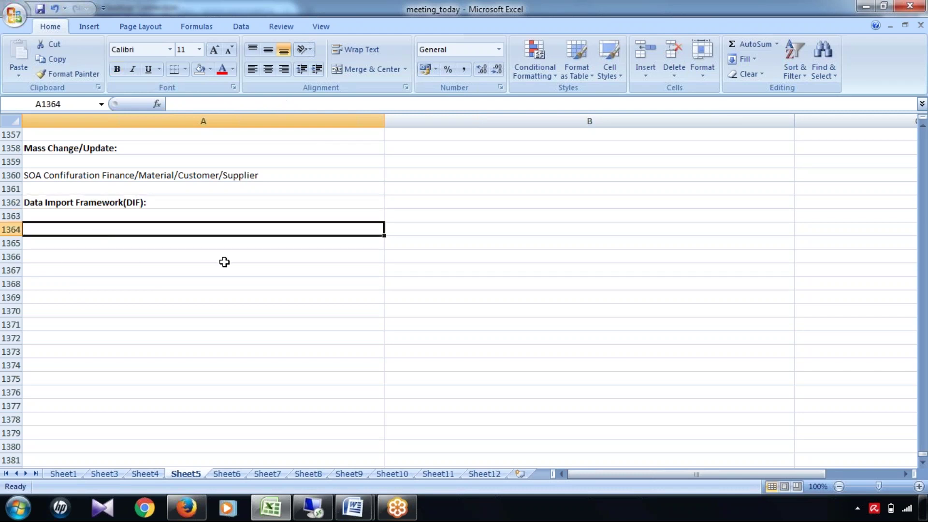
pyautogui.write('Ini')
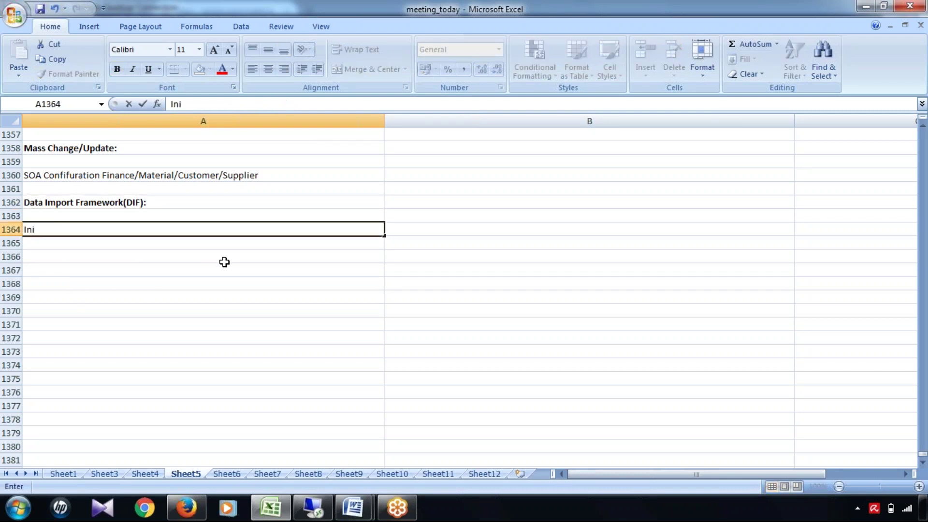
pyautogui.write('tial Data LOad')
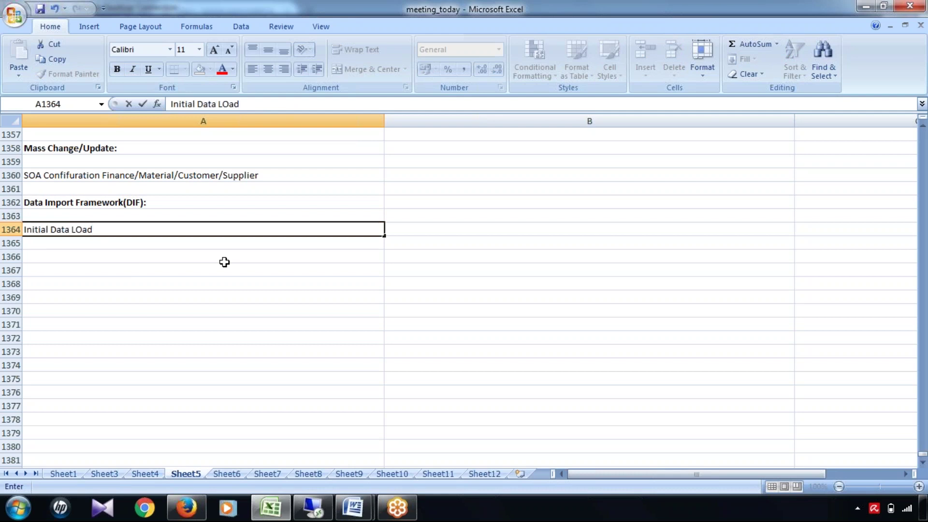
pyautogui.write('/Mass ')
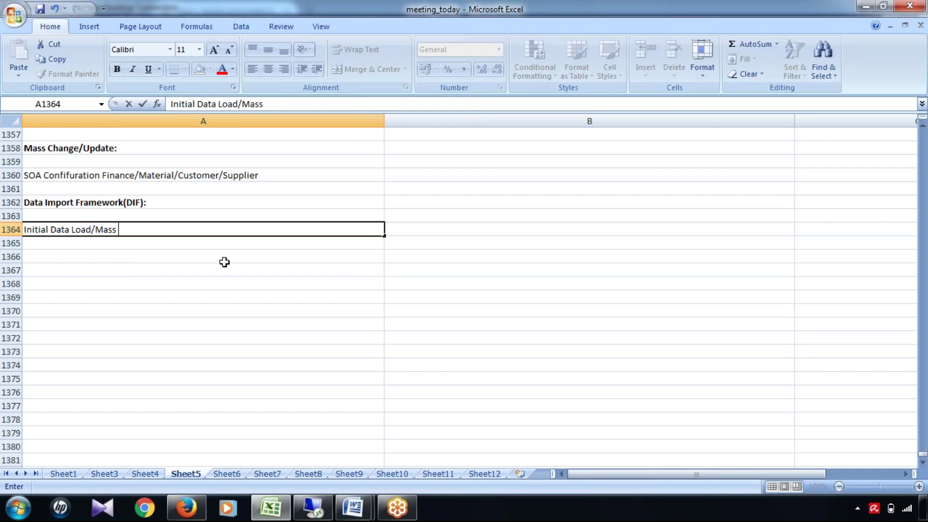
pyautogui.write('Data Load')
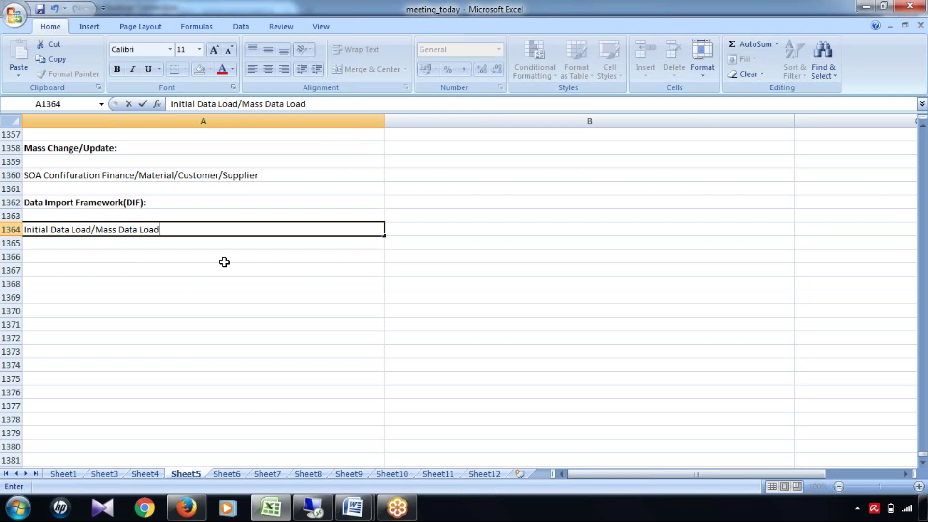
pyautogui.press('Up')
pyautogui.press('Up')
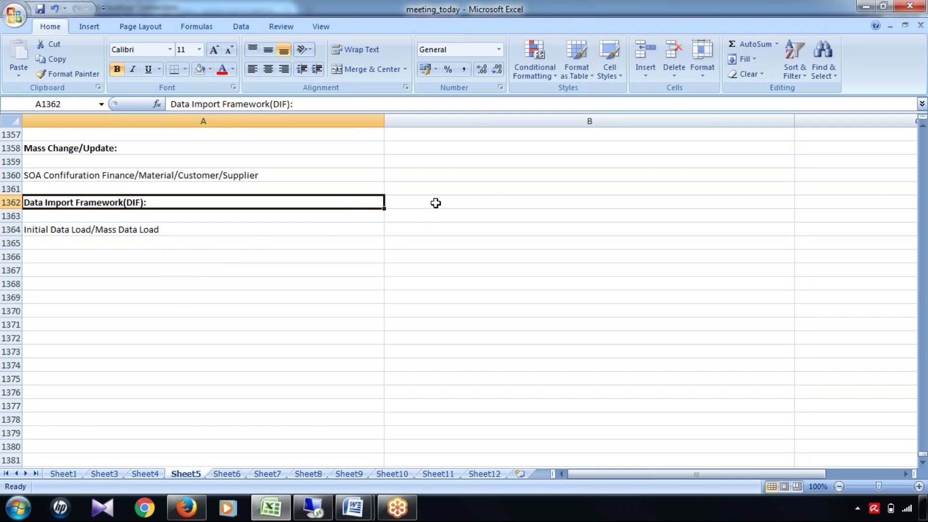
# Enter the heading "Import Data:" in cell B1362 and "File Upload" in cell B1364.
pyautogui.click(500, 202)
pyautogui.write('Import Data:')
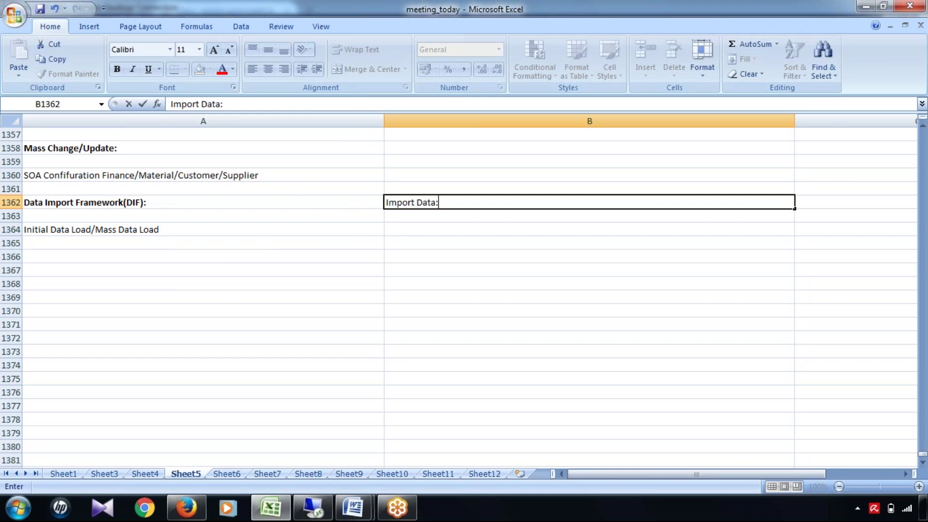
pyautogui.press('Return')
pyautogui.press('Return')
pyautogui.write('Fi')
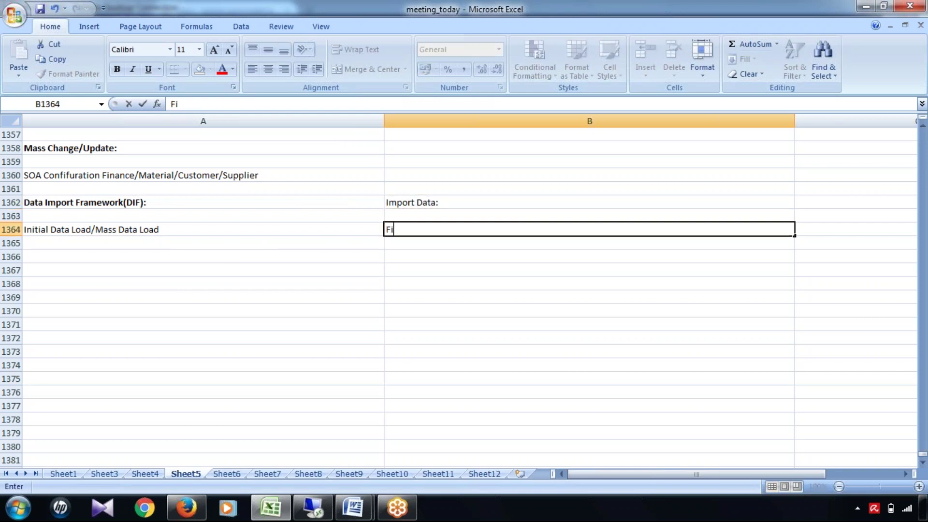
pyautogui.write('le Upload')
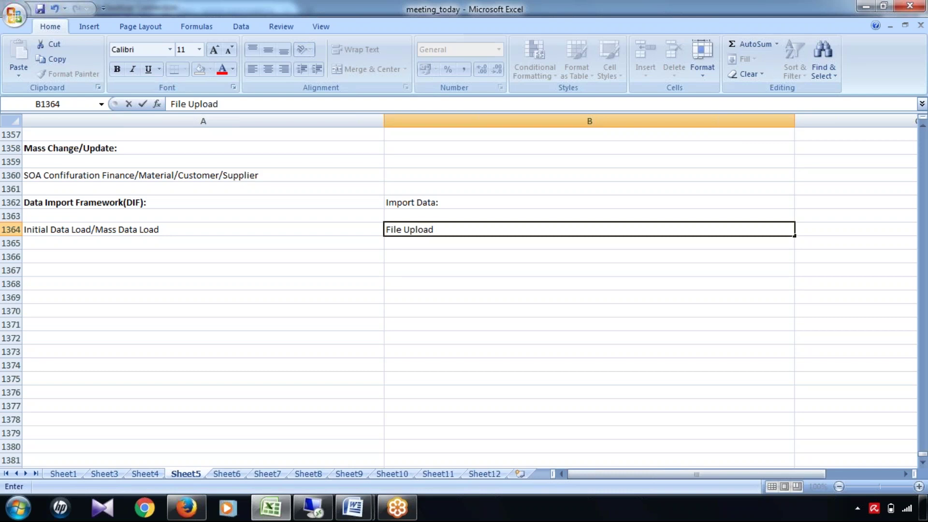
pyautogui.press('Return')
pyautogui.press('Return')
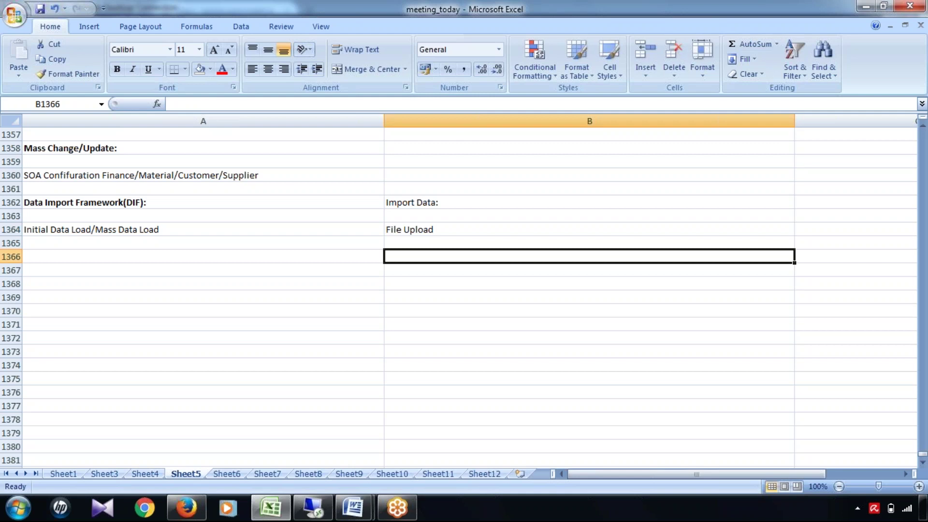
# Continue the import options list with "LSMW" in B1366, "Replicate from Source" in B1368 and "DIF" in B1370.
pyautogui.write('LSMW')
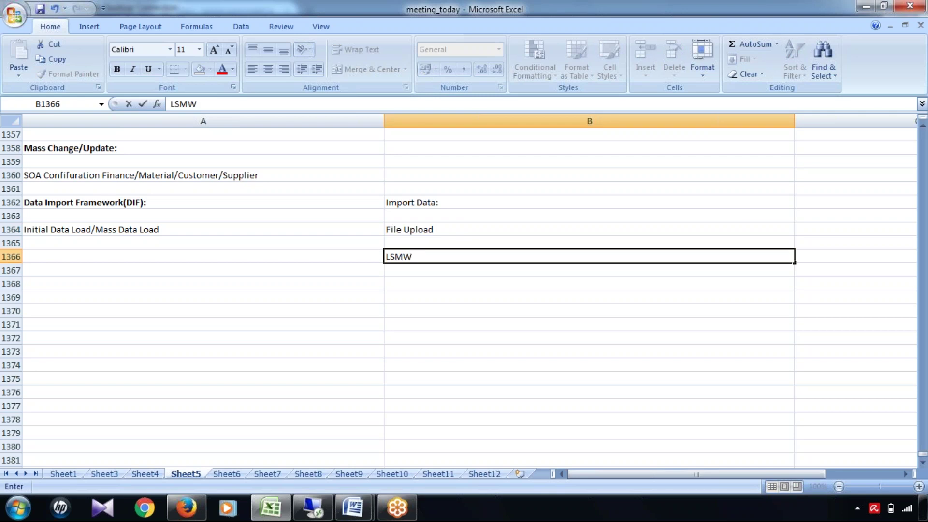
pyautogui.press('Return')
pyautogui.press('Return')
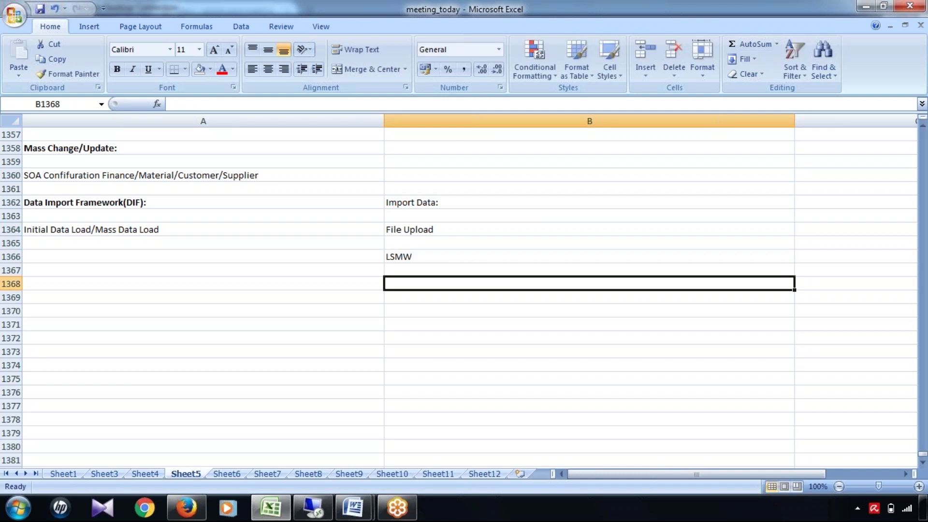
pyautogui.write('REplicate from')
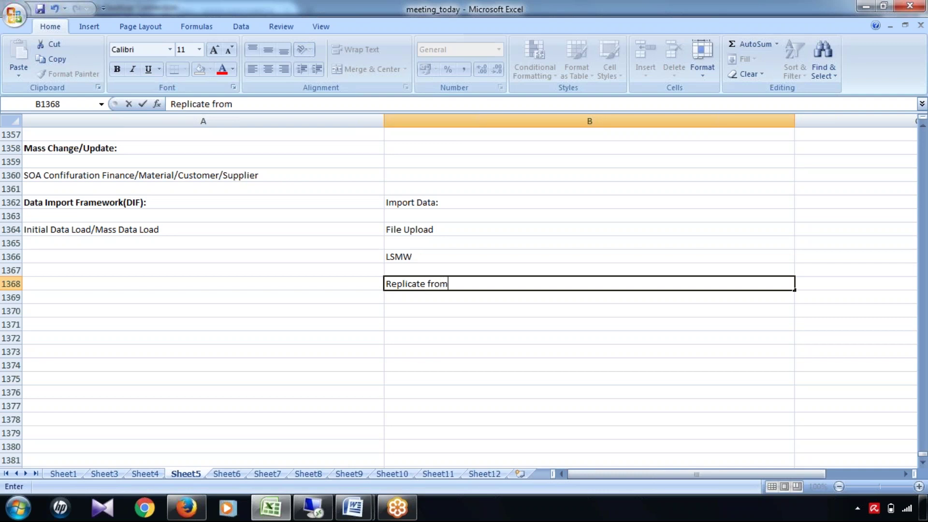
pyautogui.write(' SOurce')
pyautogui.click(410, 310)
pyautogui.write('DIF')
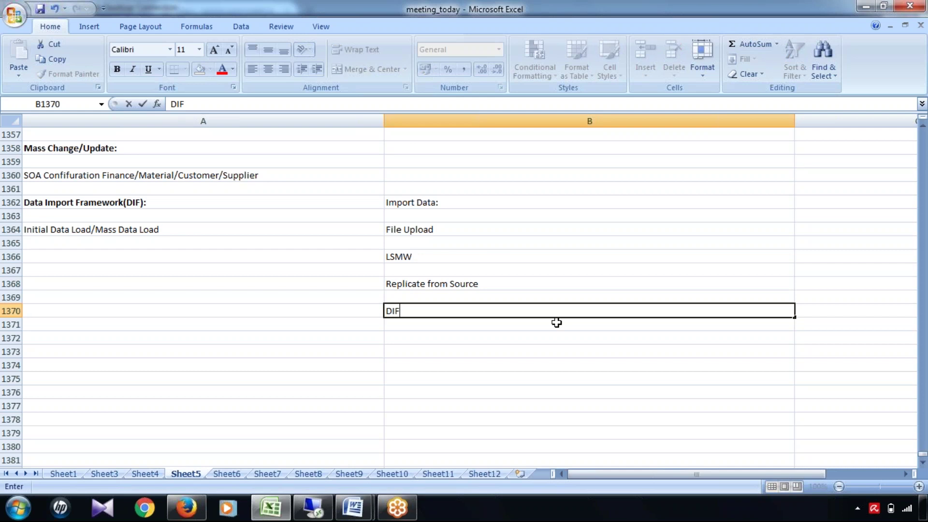
# Review the Data Import Framework notes in column A against the import options listed in column B.
pyautogui.click(90, 230)
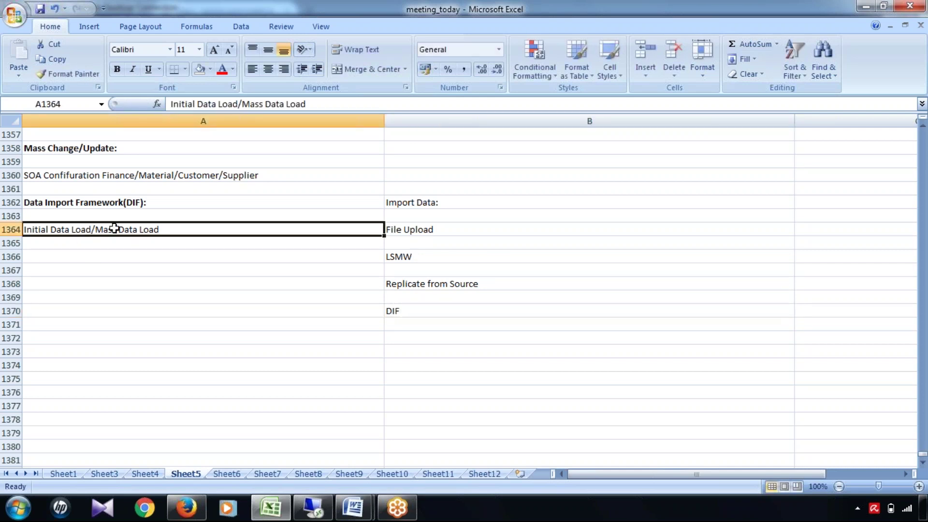
pyautogui.click(128, 203)
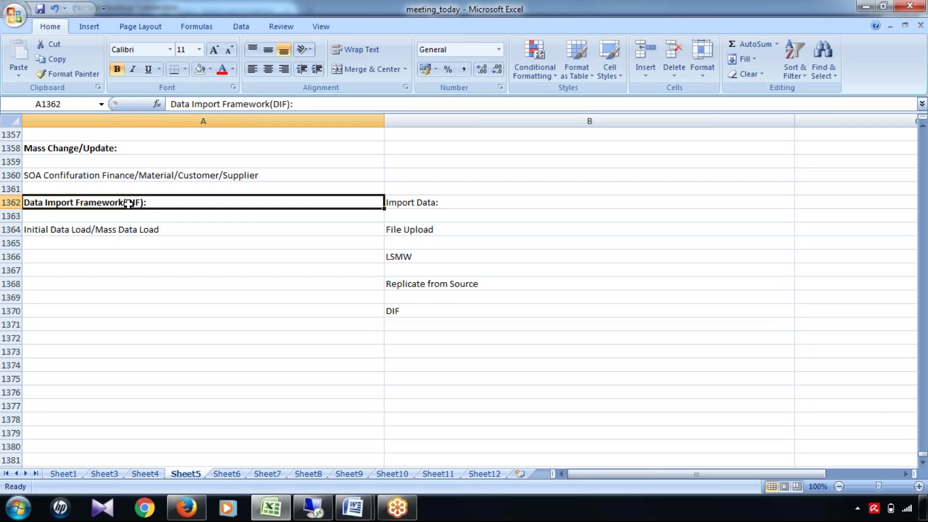
pyautogui.click(157, 232)
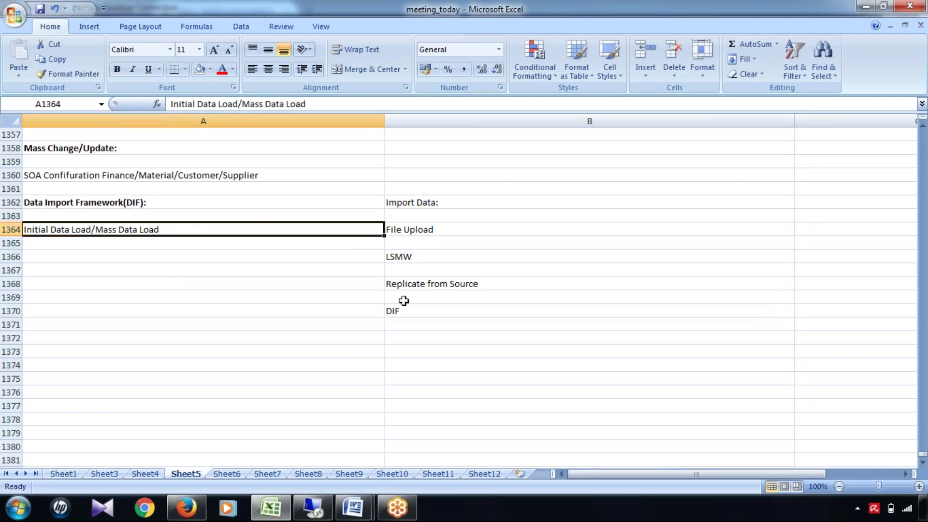
pyautogui.click(417, 255)
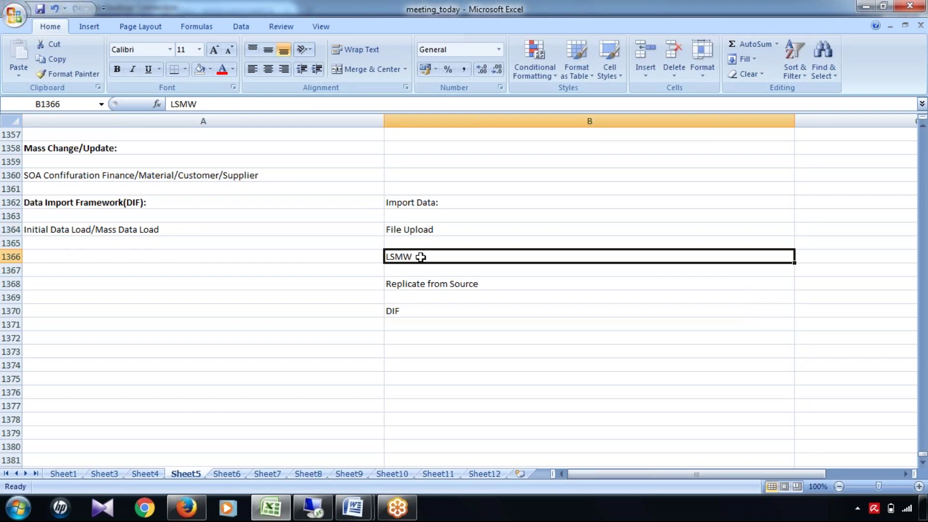
pyautogui.click(422, 284)
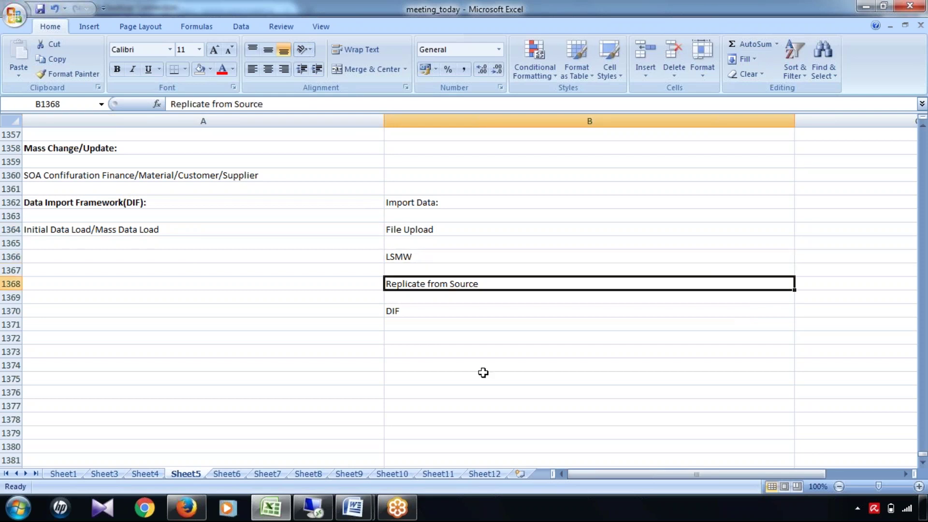
pyautogui.click(445, 227)
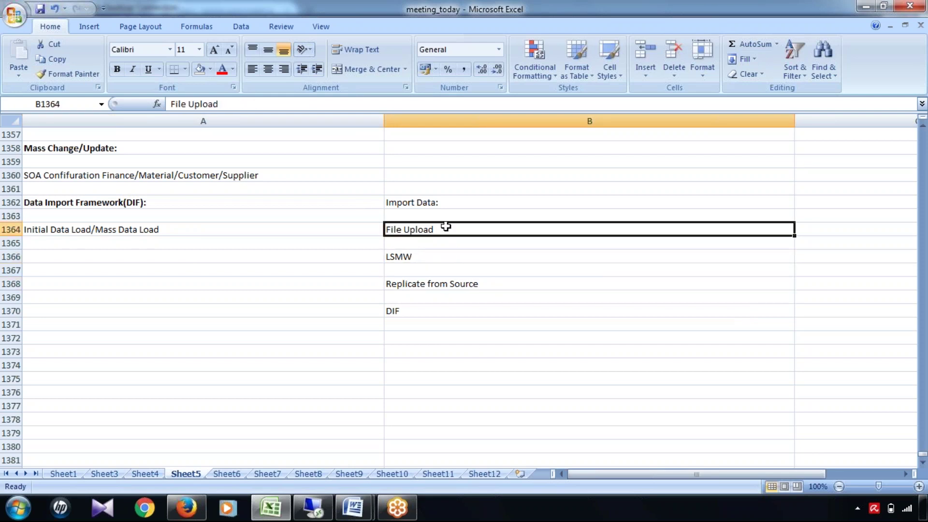
pyautogui.click(135, 231)
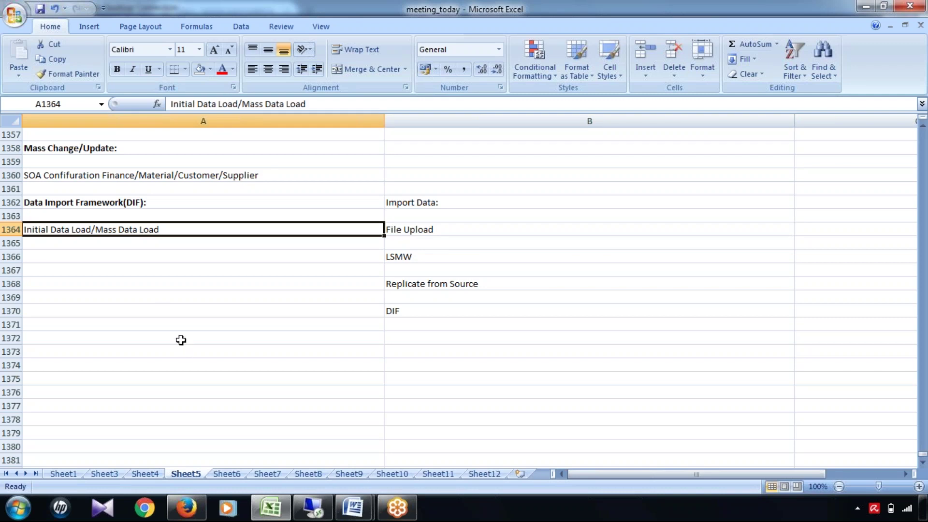
pyautogui.click(414, 310)
pyautogui.click(103, 231)
pyautogui.click(126, 201)
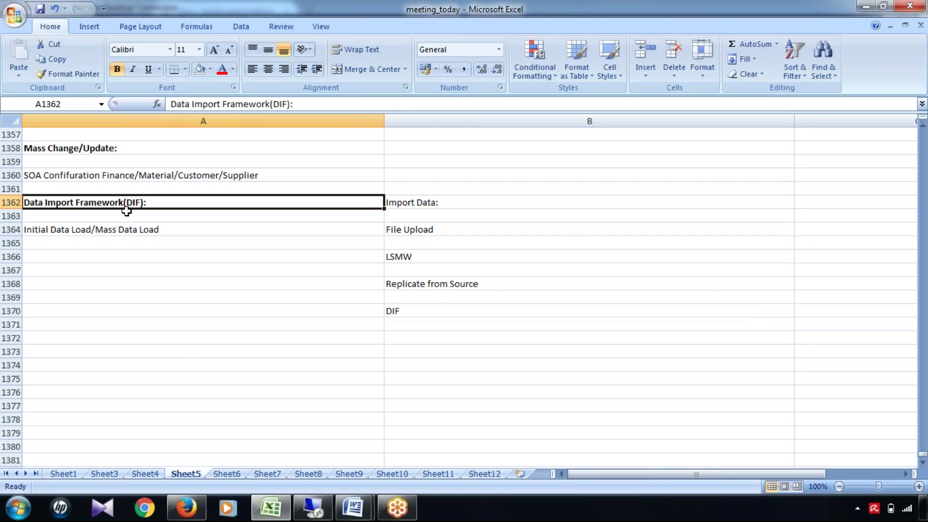
# Clear the Import Data list from cells B1362 to B1372.
pyautogui.moveTo(414, 203); pyautogui.dragTo(439, 321)
pyautogui.press('Delete')
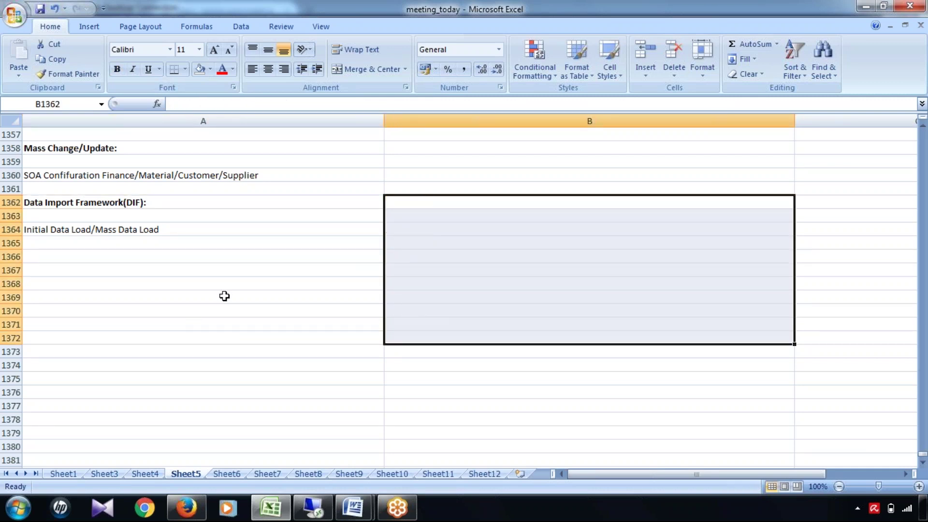
pyautogui.click(275, 295)
# Enter the subheading "Pre-requisite for DIF:" in cell A1366.
pyautogui.click(147, 257)
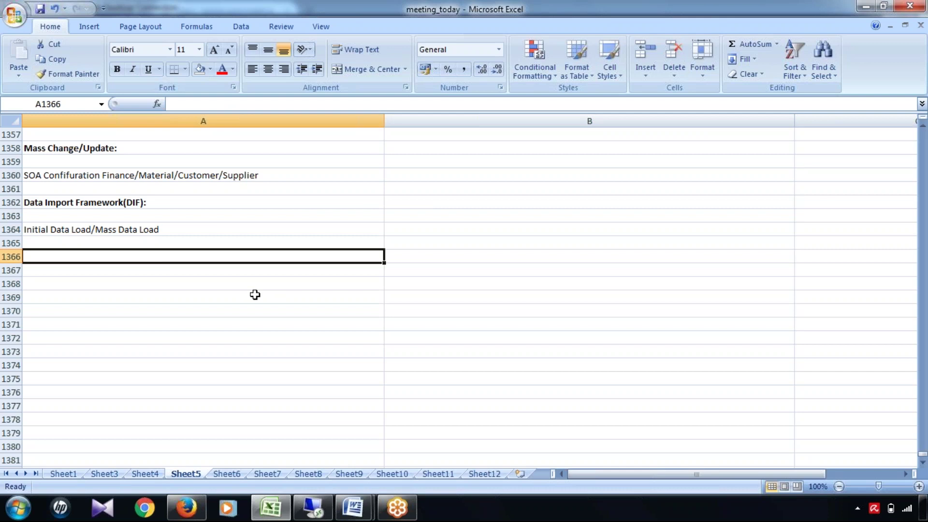
pyautogui.write('Pre')
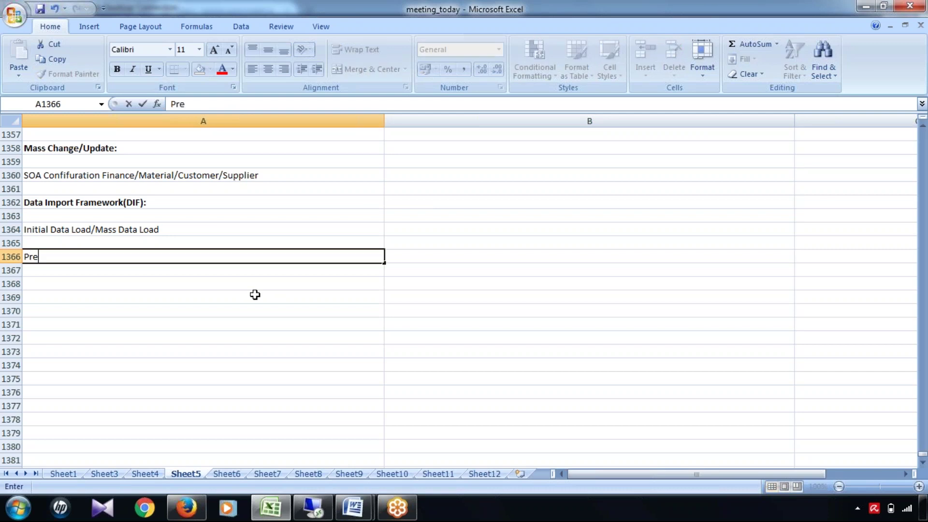
pyautogui.write('-requit')
pyautogui.press('BackSpace')
pyautogui.write('site')
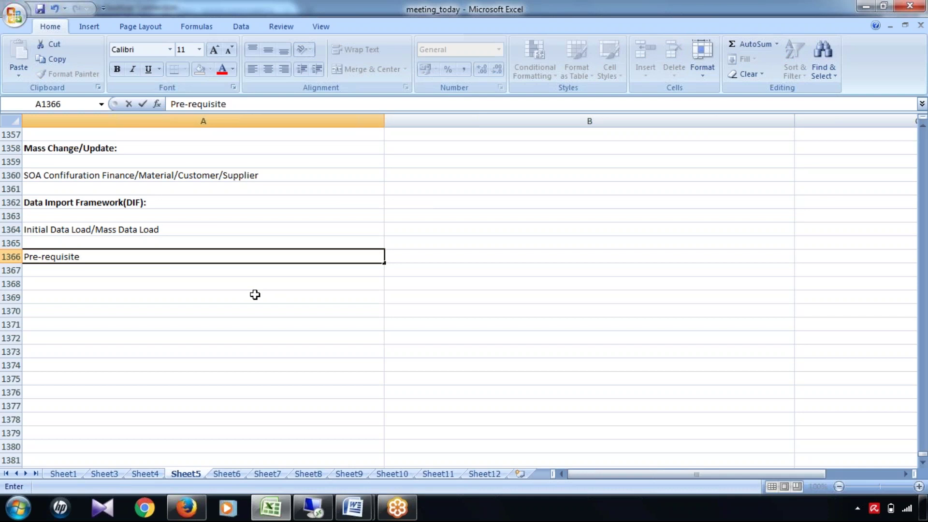
pyautogui.write(' for DIF:')
pyautogui.press('Return')
pyautogui.press('Return')
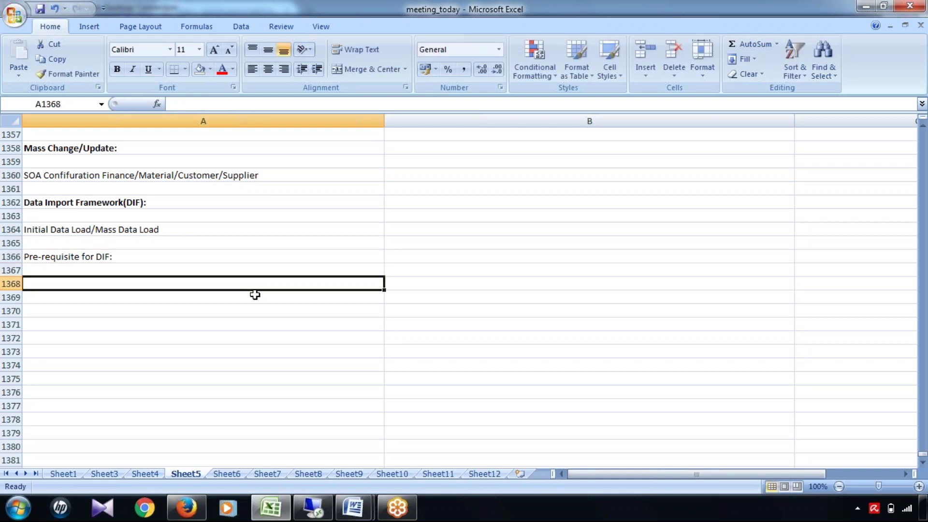
# Enter "1. Export the master data information from source system into XML file format." in cell A1368.
pyautogui.write('1')
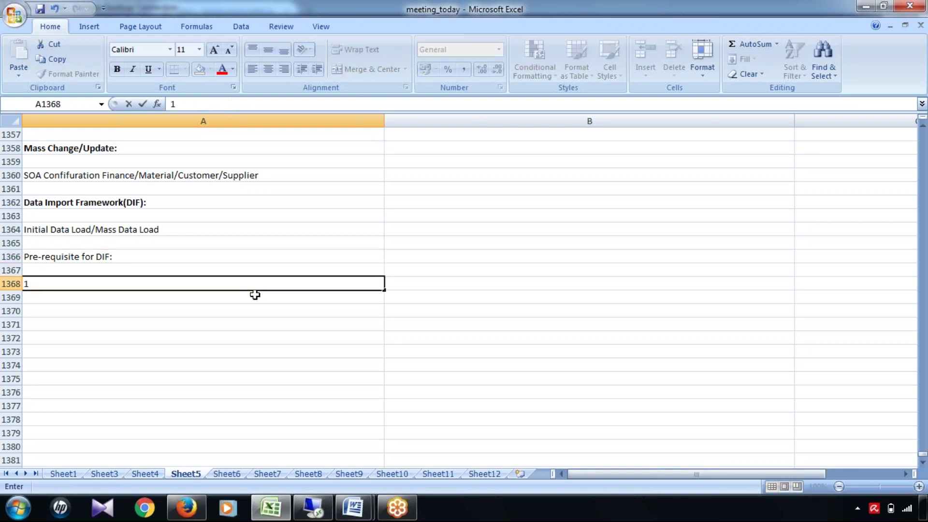
pyautogui.write('. Export the mas')
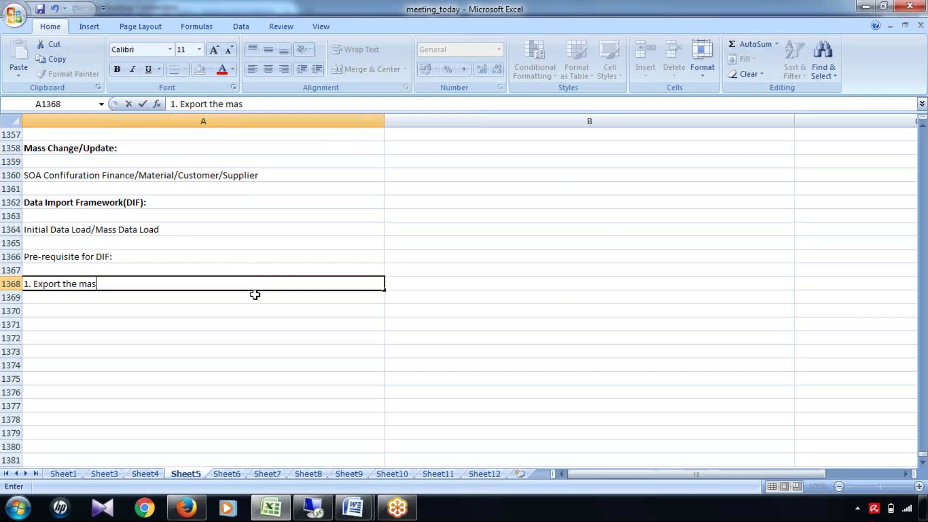
pyautogui.write('ter data information from source')
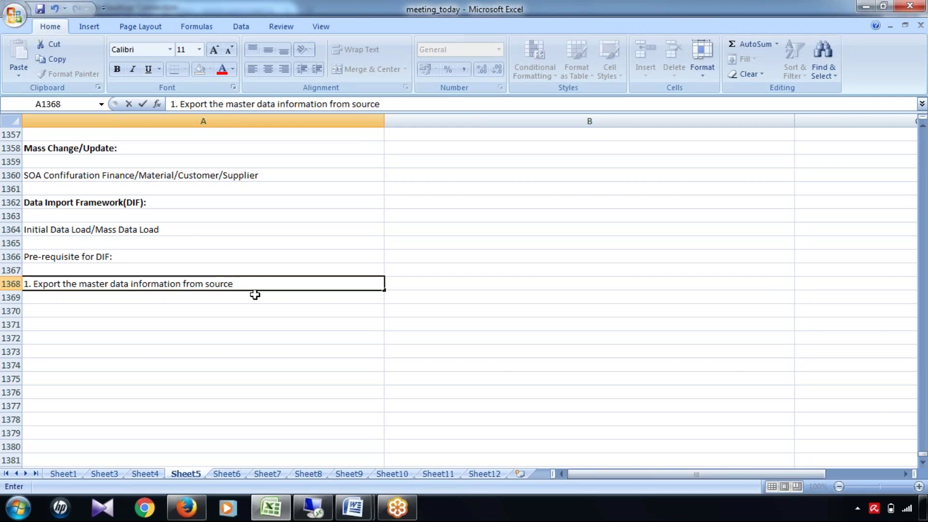
pyautogui.write(' system ')
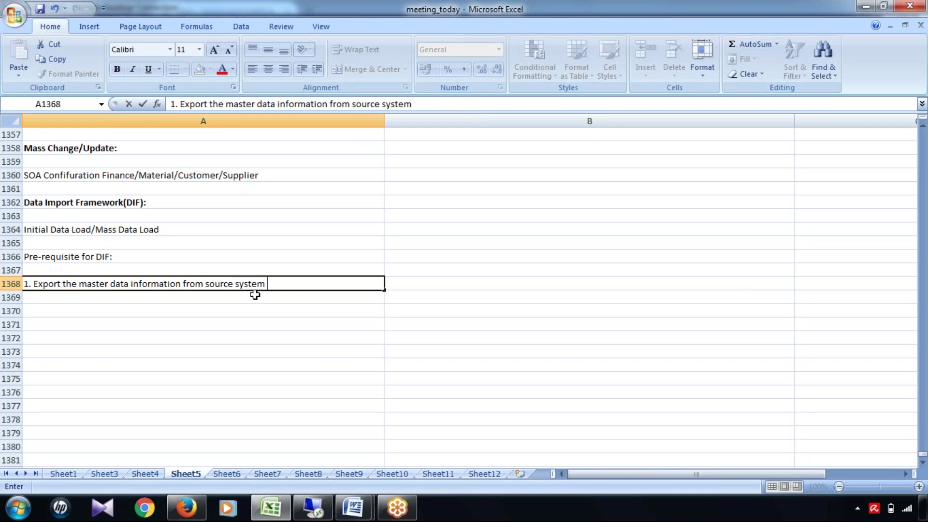
pyautogui.write('to XML file ')
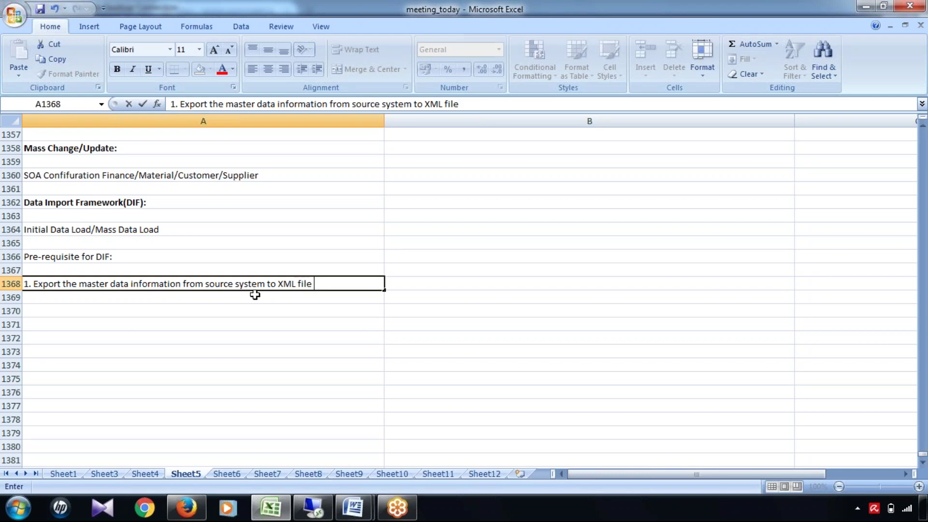
pyautogui.write('format.')
pyautogui.click(414, 104)
pyautogui.write('in')
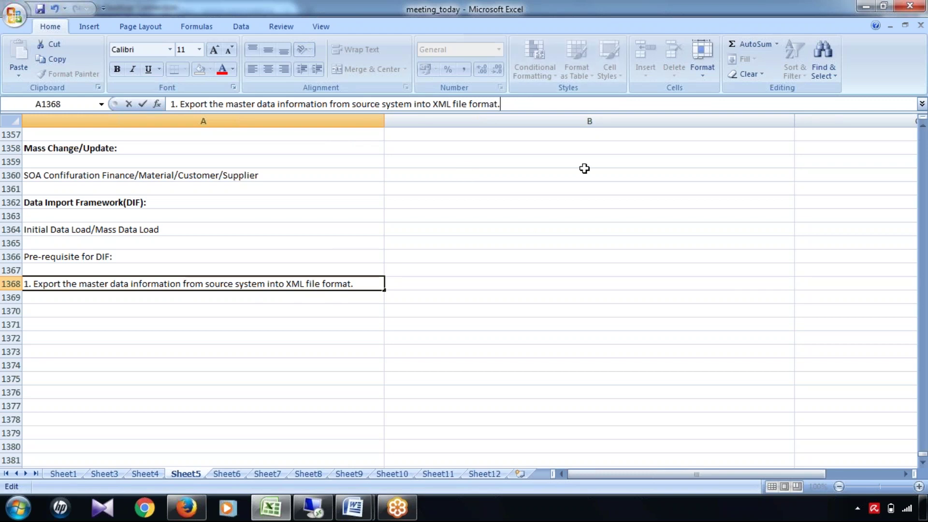
# Append "This XML file will be available on Application Server." to A1368 and widen column A to about 119 to fit the text.
pyautogui.write('This XML file ')
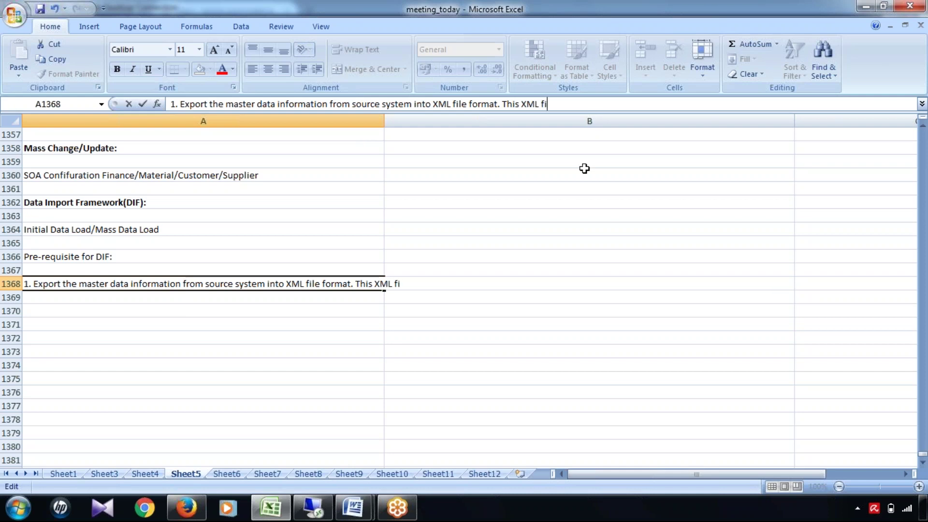
pyautogui.write('will be available on Application Server.')
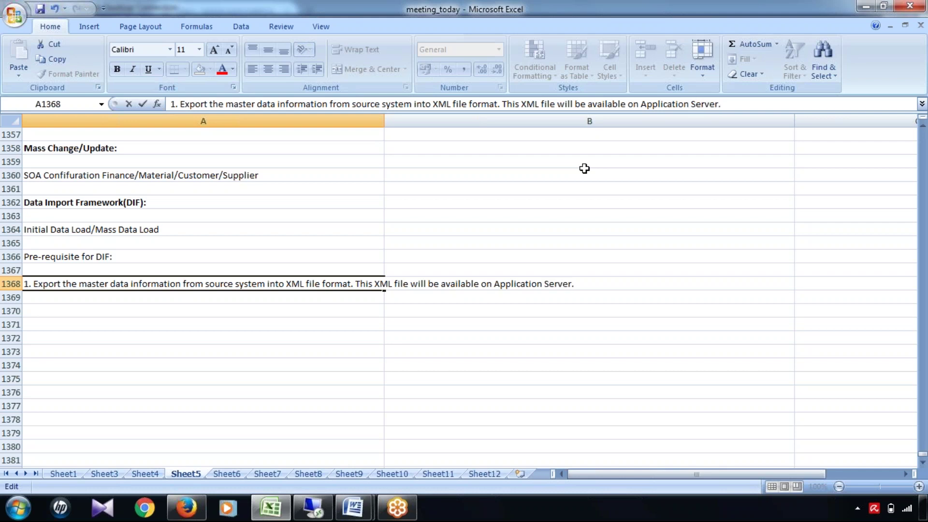
pyautogui.click(341, 349)
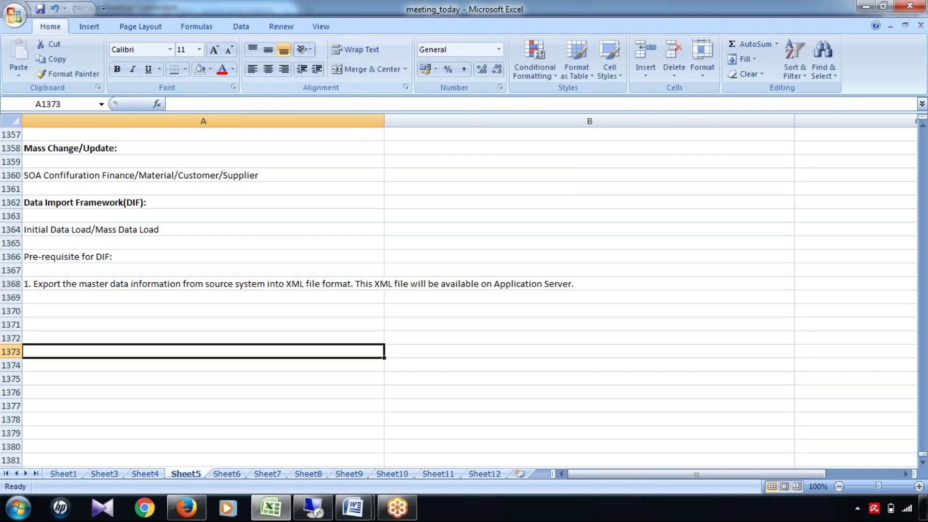
pyautogui.moveTo(384, 121); pyautogui.dragTo(592, 121)
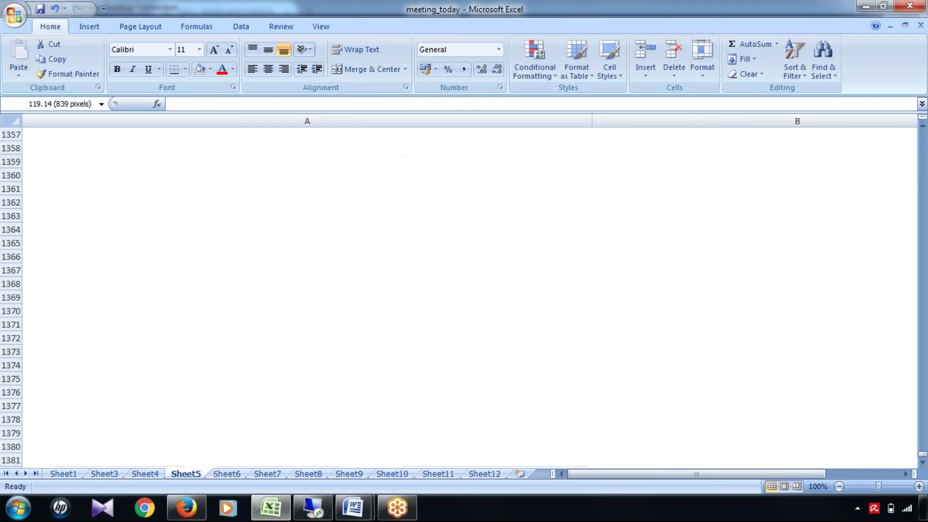
# Enter "2. Copy the XML file from Application server of source system to Application server of tagerget system." in cell A1370.
pyautogui.click(86, 311)
pyautogui.write('2.')
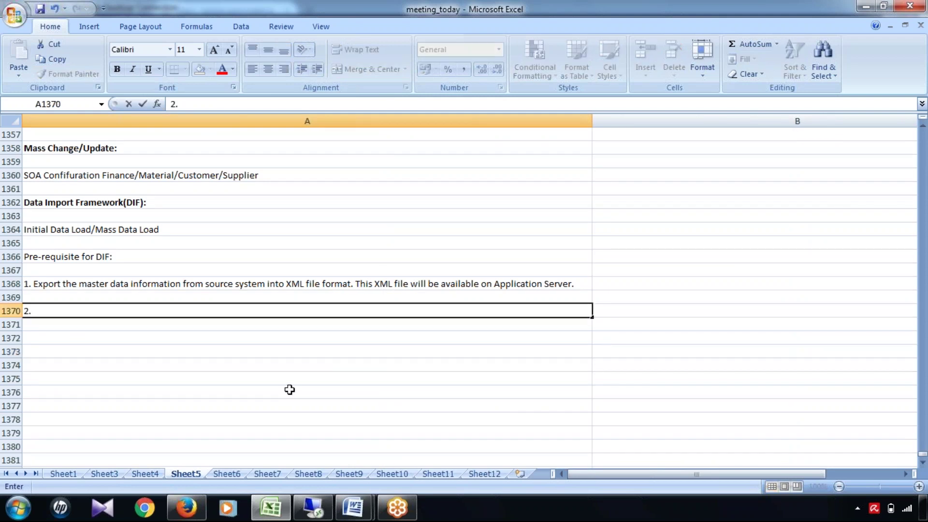
pyautogui.write(' Copy the ')
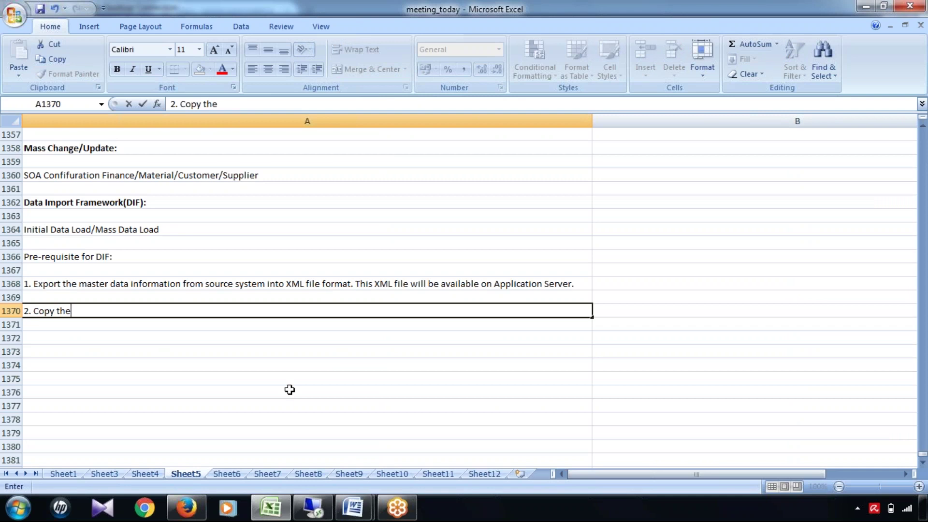
pyautogui.write('XML file from ')
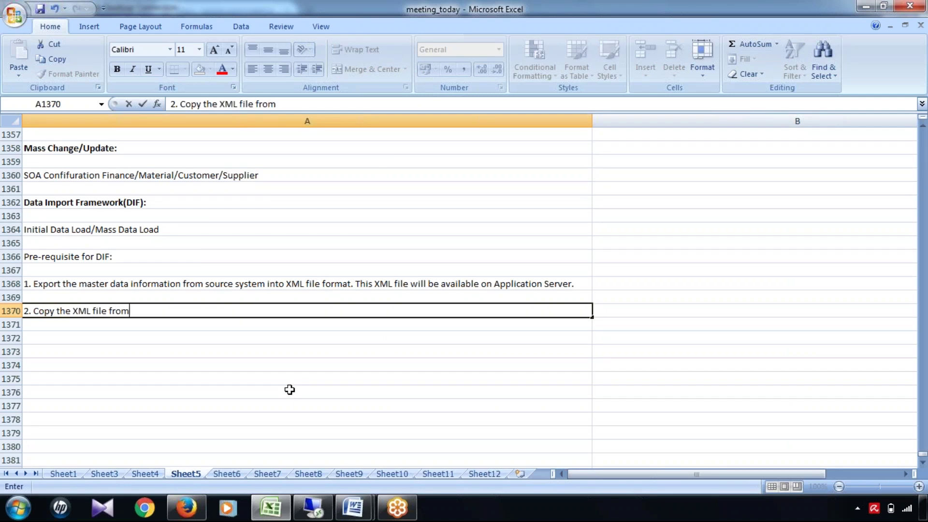
pyautogui.write('Application se')
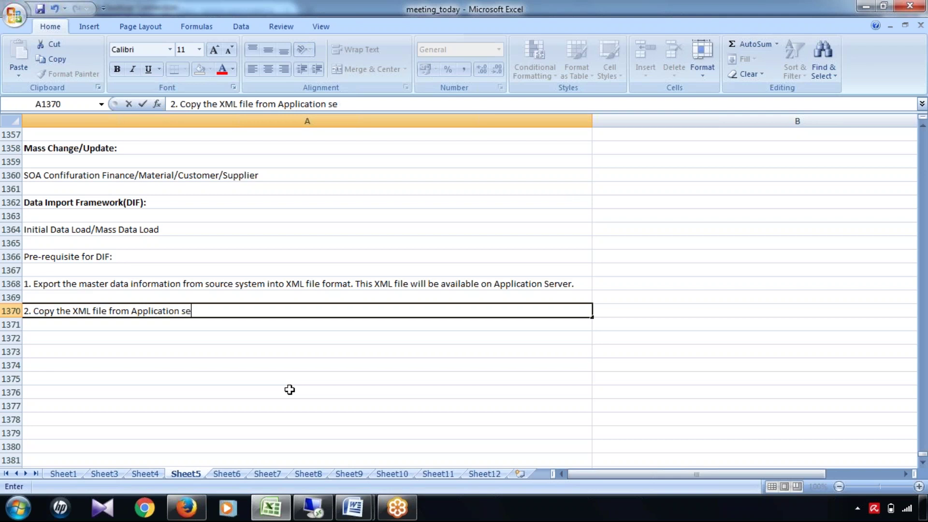
pyautogui.write('rver of source sy')
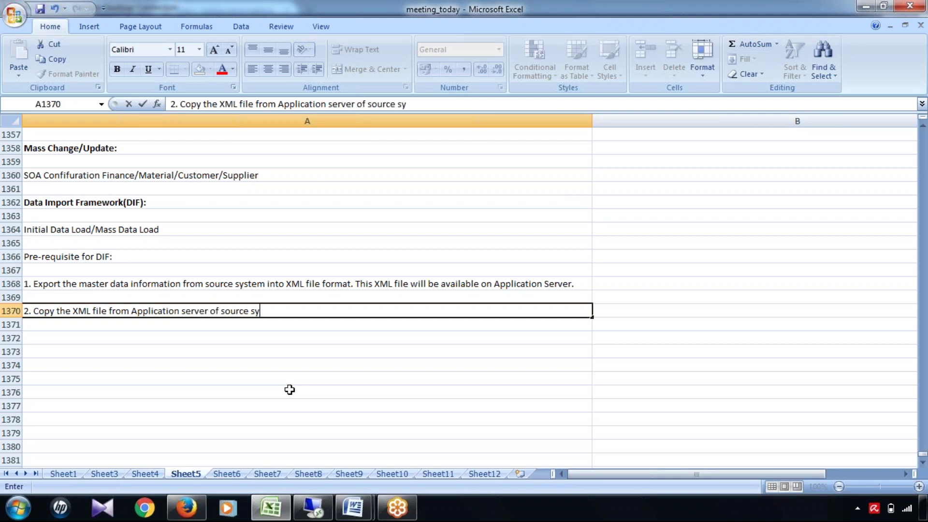
pyautogui.write('stem to Applicati')
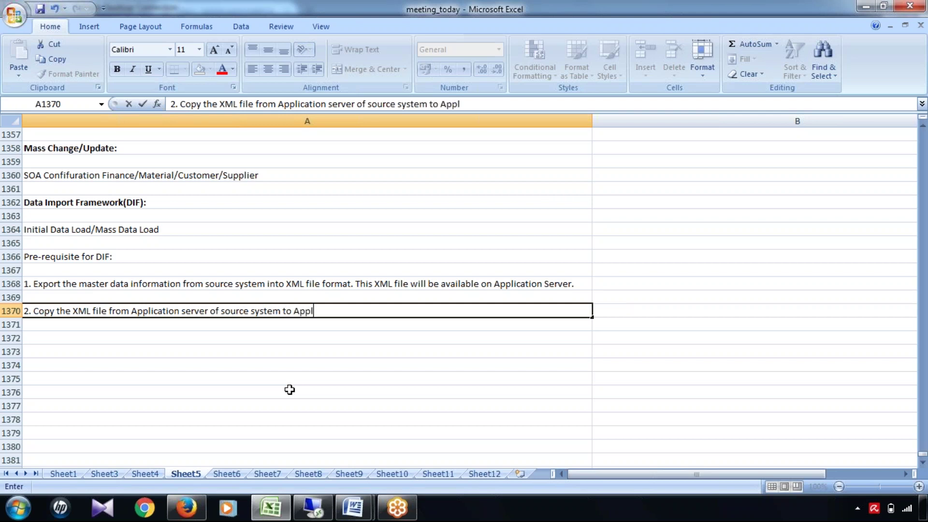
pyautogui.write('on server of ')
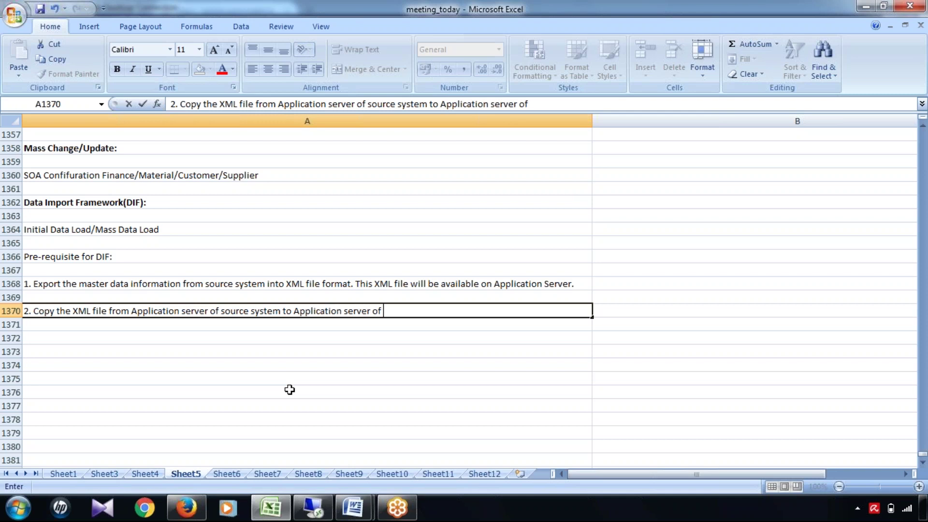
pyautogui.write('tagerget system')
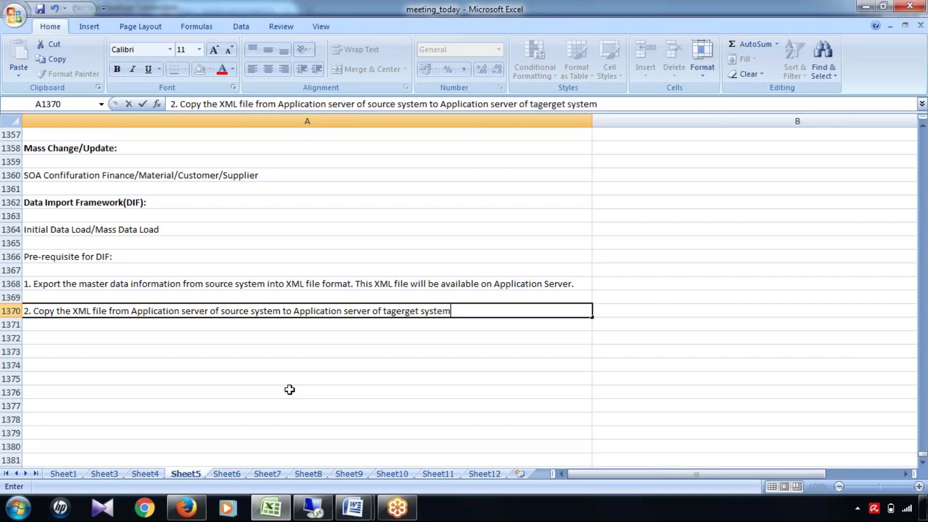
pyautogui.write('.')
# Enter "3. Import Master Data to the target system through DIF." in cell A1372.
pyautogui.click(139, 337)
pyautogui.write('3.')
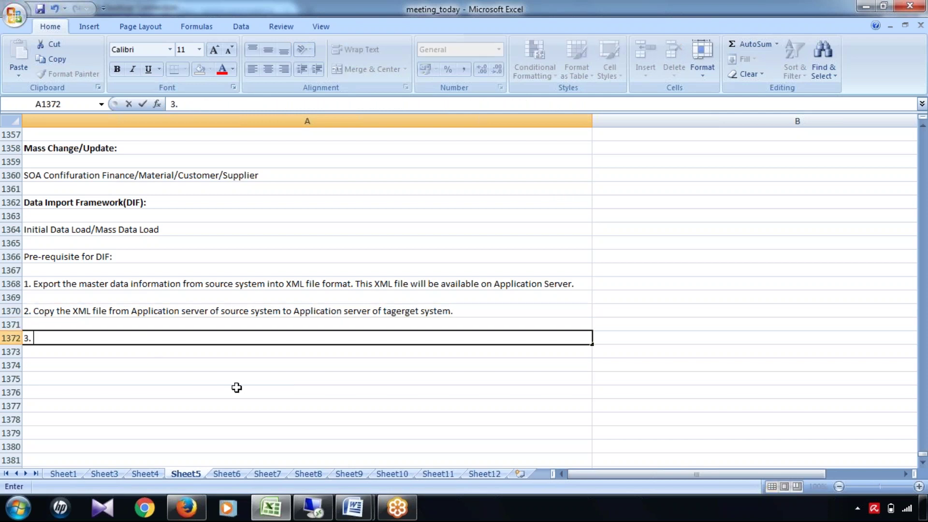
pyautogui.write(' Impore')
pyautogui.press('BackSpace')
pyautogui.write('t Master Data')
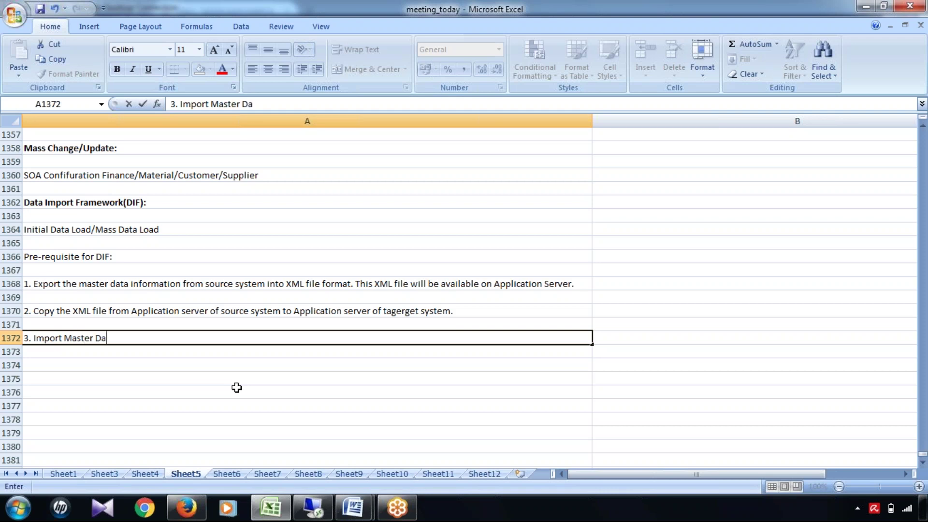
pyautogui.write('the target sy')
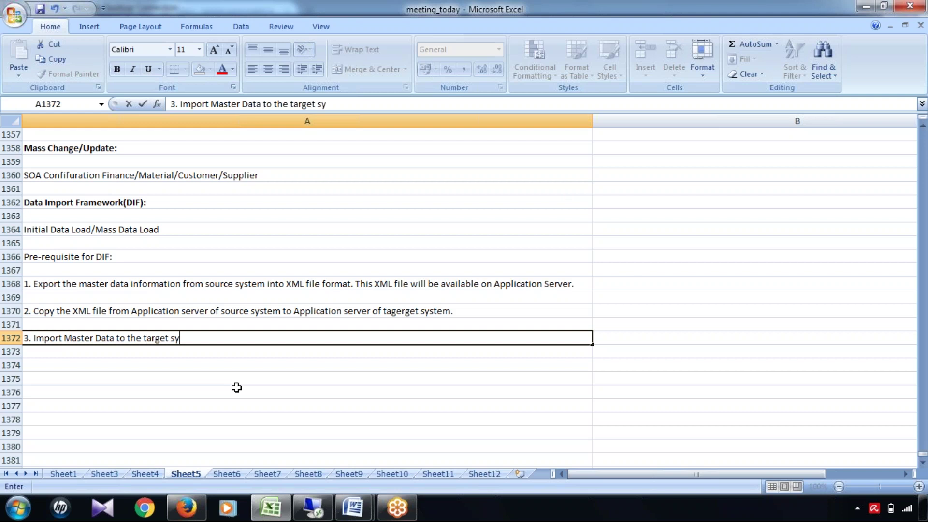
pyautogui.write('stem through D')
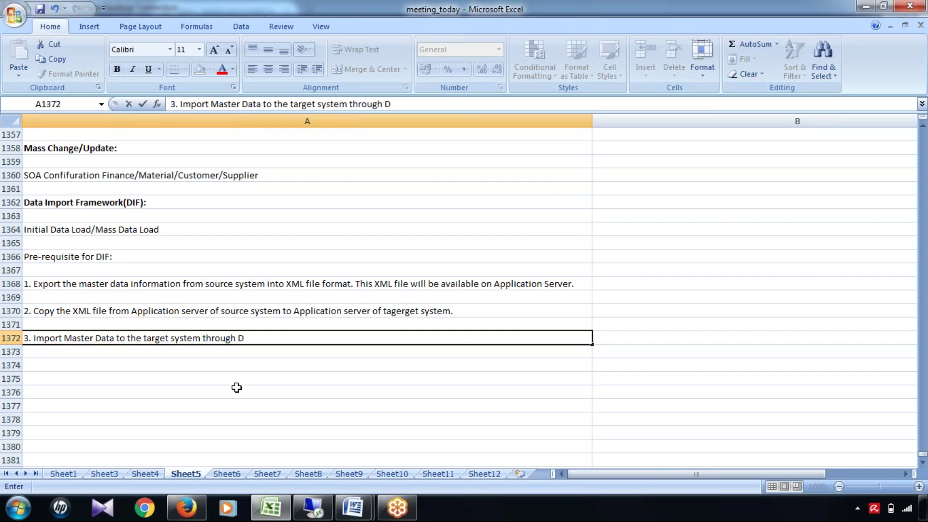
pyautogui.write('IF.')
pyautogui.click(261, 406)
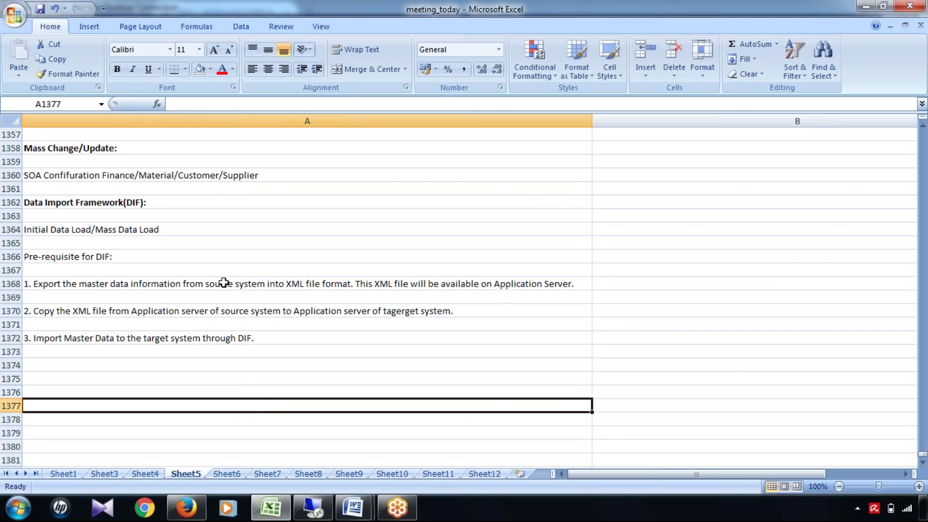
# Make the "Pre-requisite for DIF:" subheading in cell A1366 bold.
pyautogui.moveTo(120, 283); pyautogui.dragTo(126, 348)
pyautogui.click(88, 256)
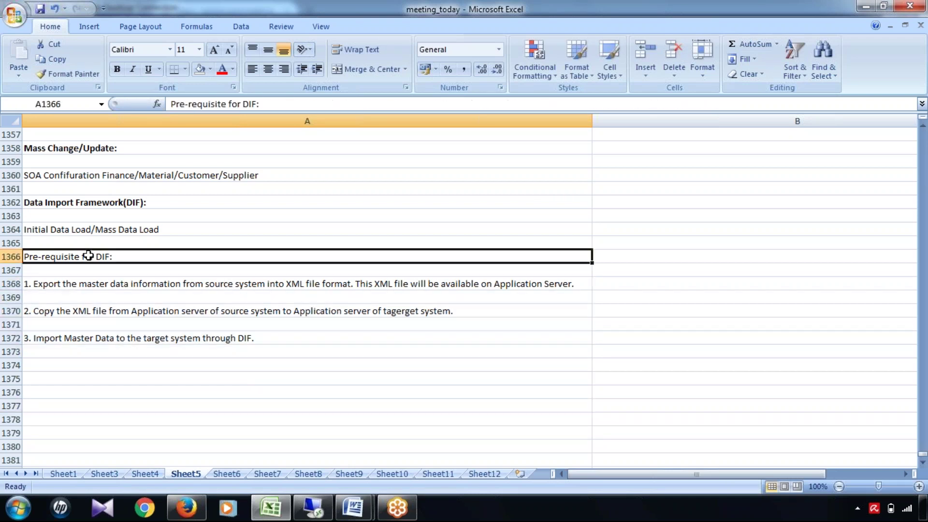
pyautogui.click(116, 68)
pyautogui.click(160, 390)
pyautogui.moveTo(165, 284); pyautogui.dragTo(181, 367)
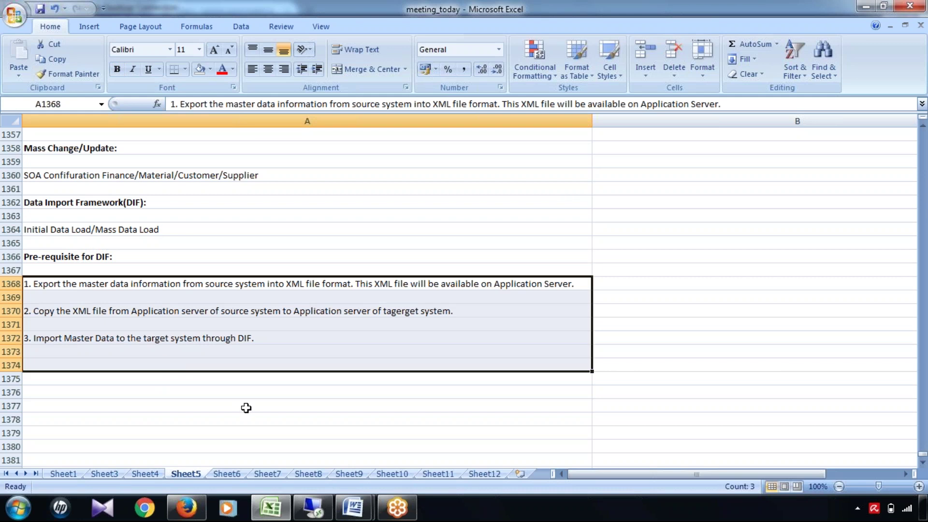
pyautogui.click(337, 284)
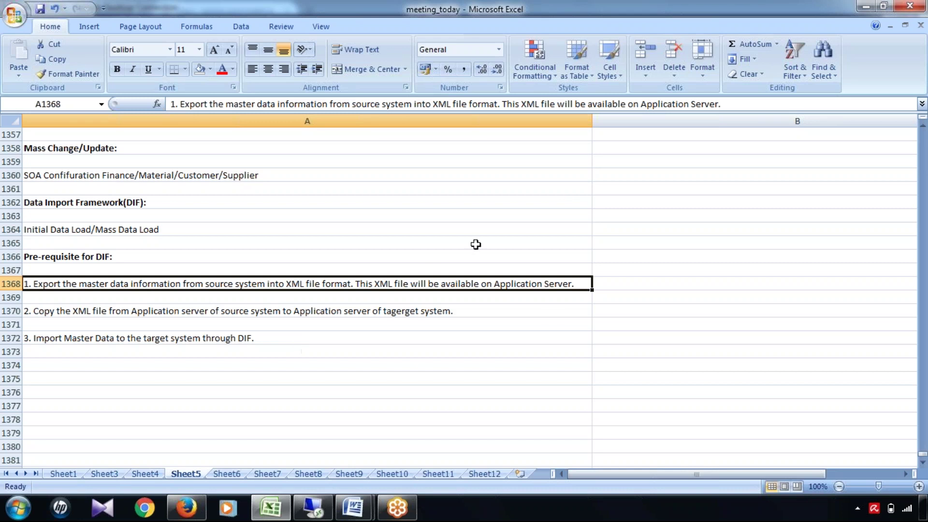
pyautogui.click(118, 312)
pyautogui.click(438, 285)
# Correct the misspelled "tagerget" to "target" in the second prerequisite in A1370 and save the workbook.
pyautogui.click(365, 308)
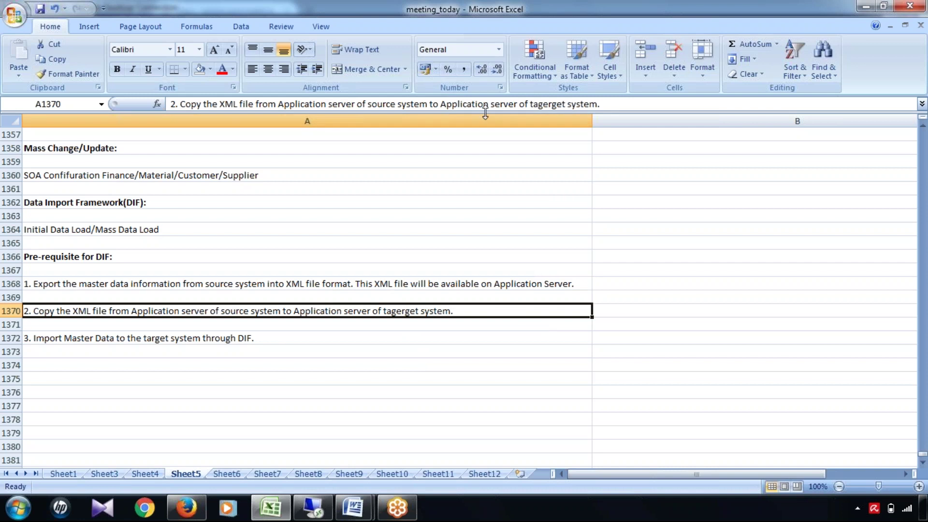
pyautogui.click(551, 105)
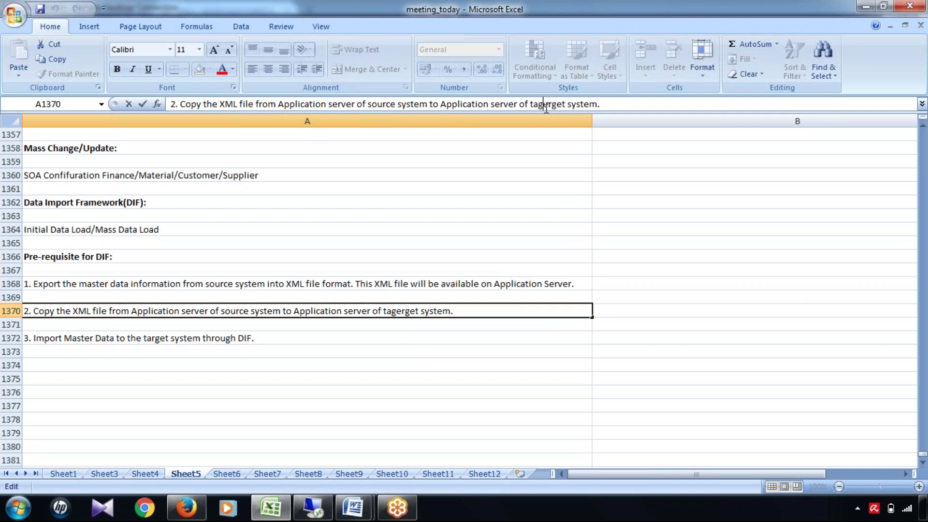
pyautogui.press('BackSpace')
pyautogui.press('BackSpace')
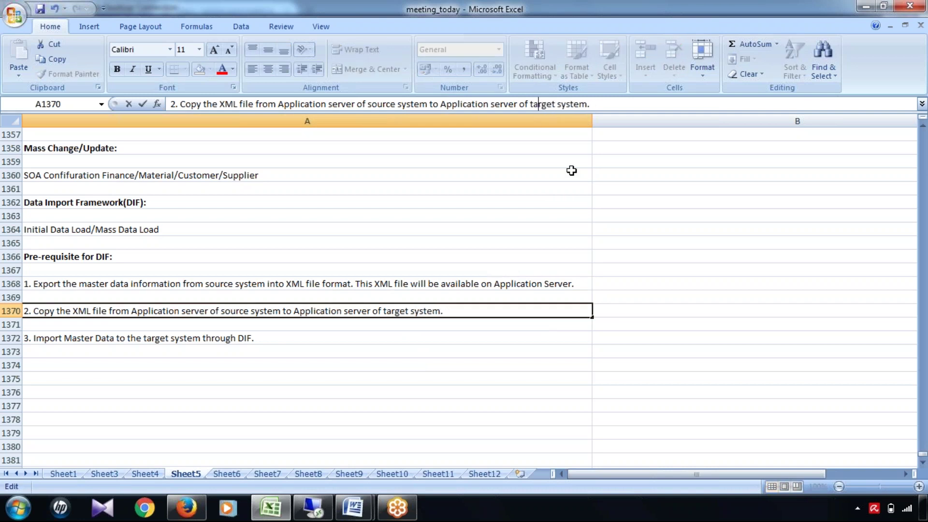
pyautogui.click(507, 352)
pyautogui.hotkey('ctrl', 's')
pyautogui.click(87, 337)
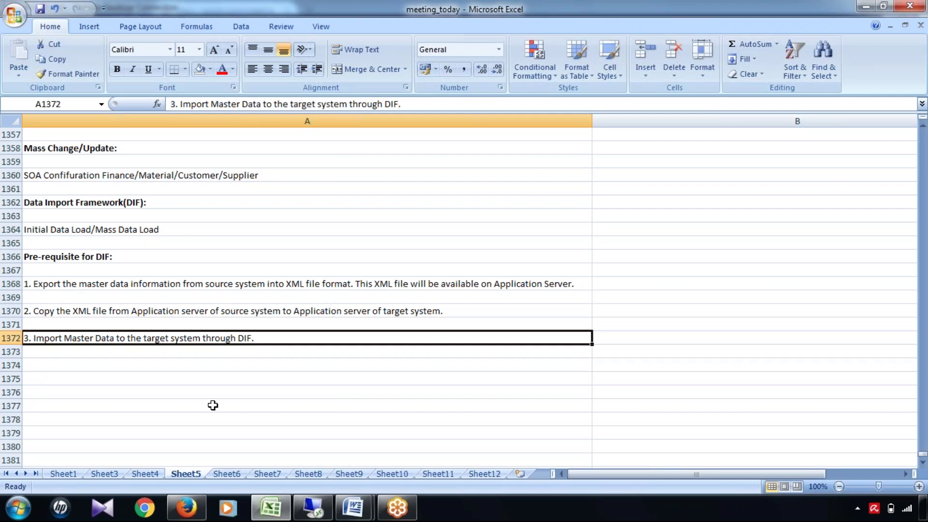
pyautogui.click(214, 406)
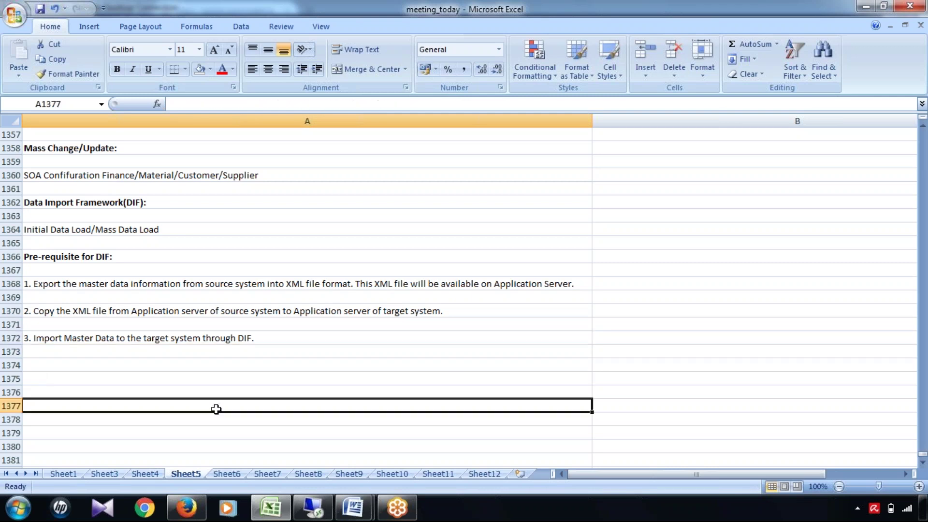
pyautogui.click(259, 283)
pyautogui.moveTo(259, 283); pyautogui.dragTo(267, 351)
# Start the first DIF configuration step in cell A1376 with the text "Step 1: Create one physical directories".
pyautogui.click(242, 391)
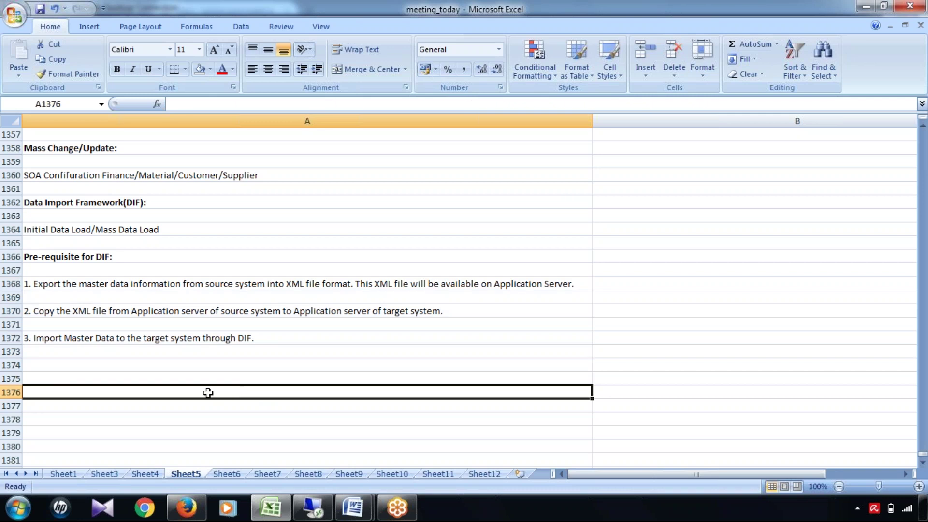
pyautogui.scroll(-2, 207, 390)
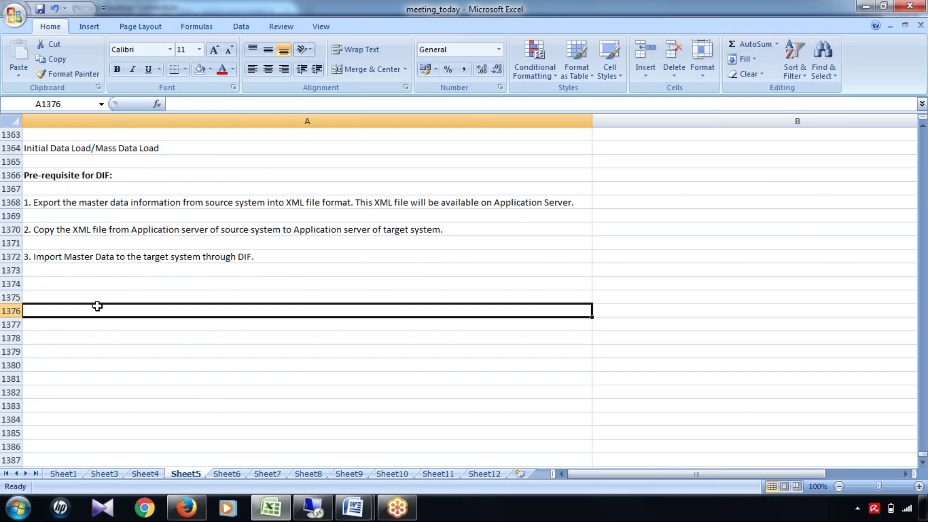
pyautogui.write('S')
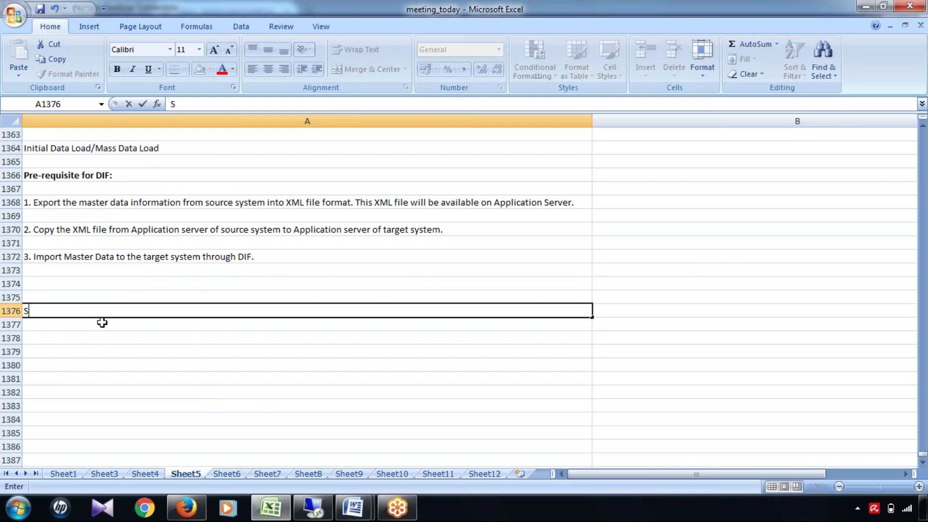
pyautogui.write('tep1: Create one ')
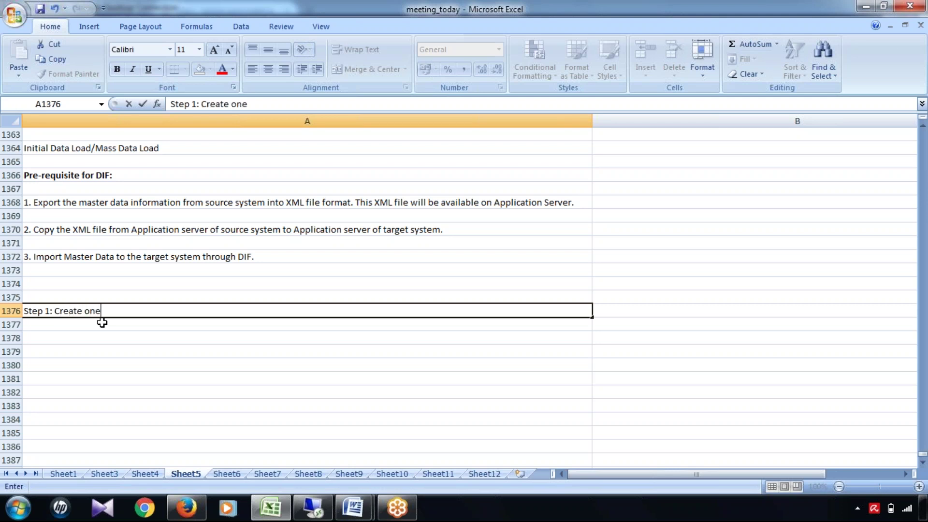
pyautogui.write('physical d')
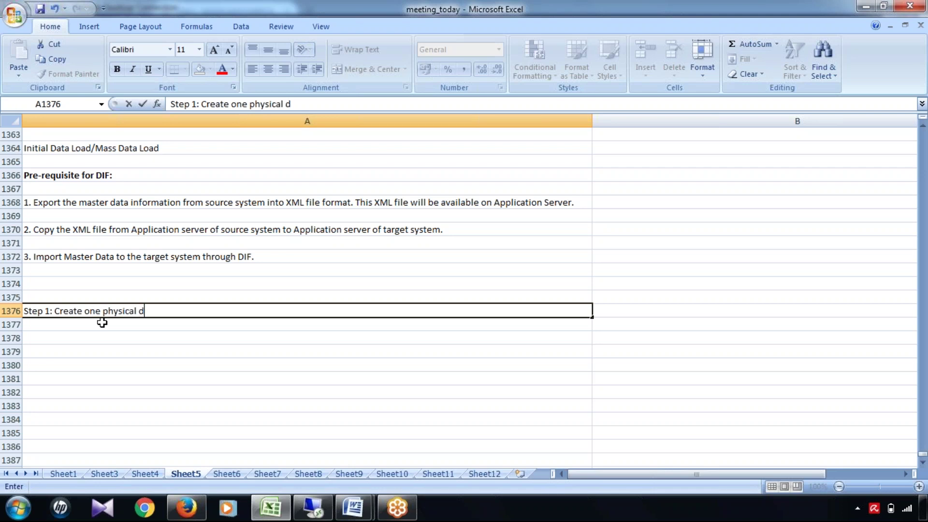
pyautogui.write('irectory')
pyautogui.press('BackSpace')
pyautogui.write('ies')
# Replace the word "one" with "the" in the Step 1 text of cell A1376.
pyautogui.click(247, 103)
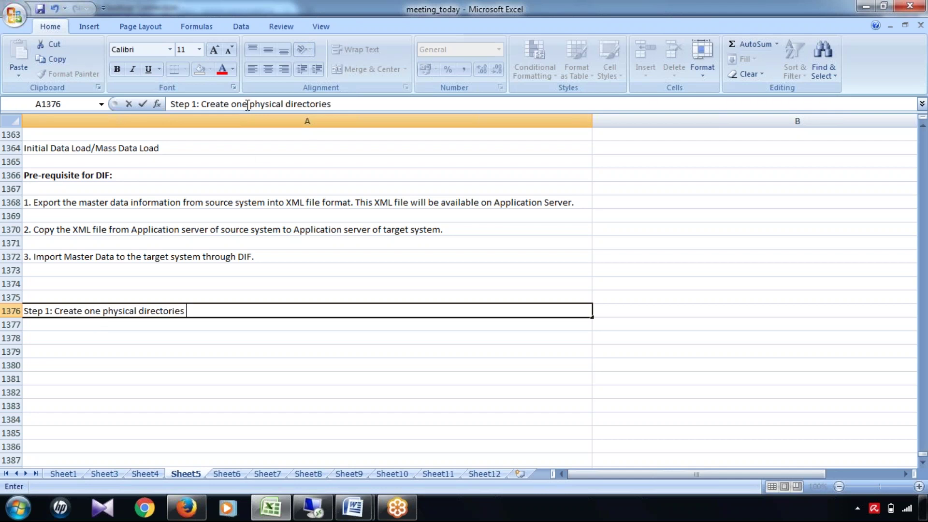
pyautogui.press('BackSpace')
pyautogui.press('BackSpace')
pyautogui.press('BackSpace')
pyautogui.write('the')
# Complete the Step 1 text in A1376 with "on the application server and map them to logical directories using tx. FILE.".
pyautogui.click(366, 101)
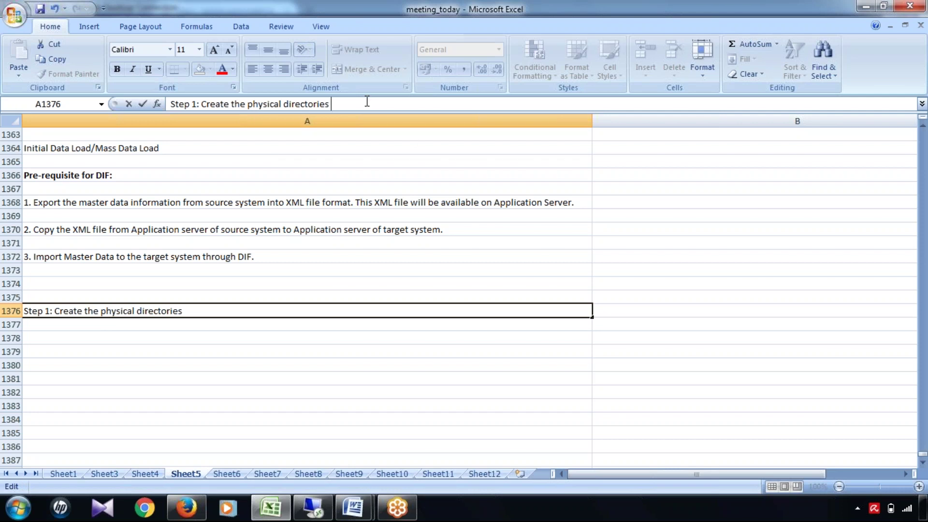
pyautogui.write('on the application ')
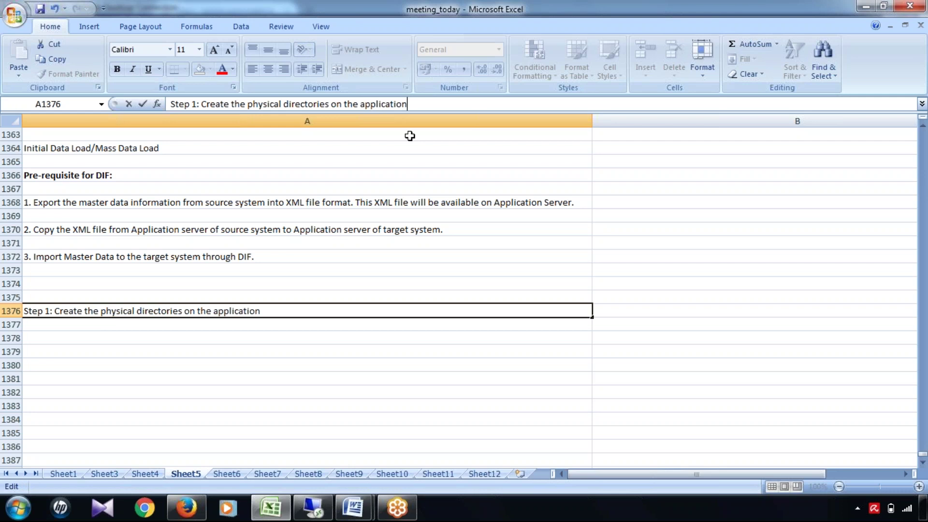
pyautogui.write('server and')
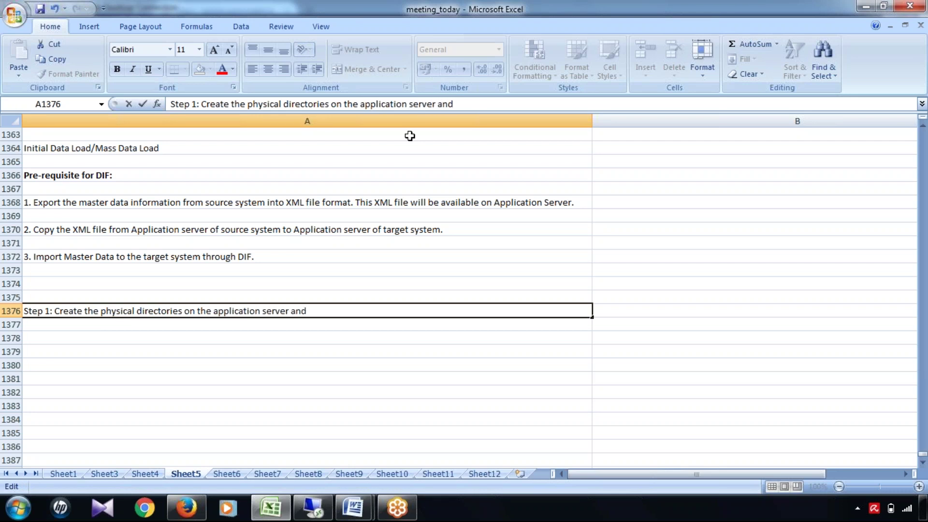
pyautogui.write(' map them ')
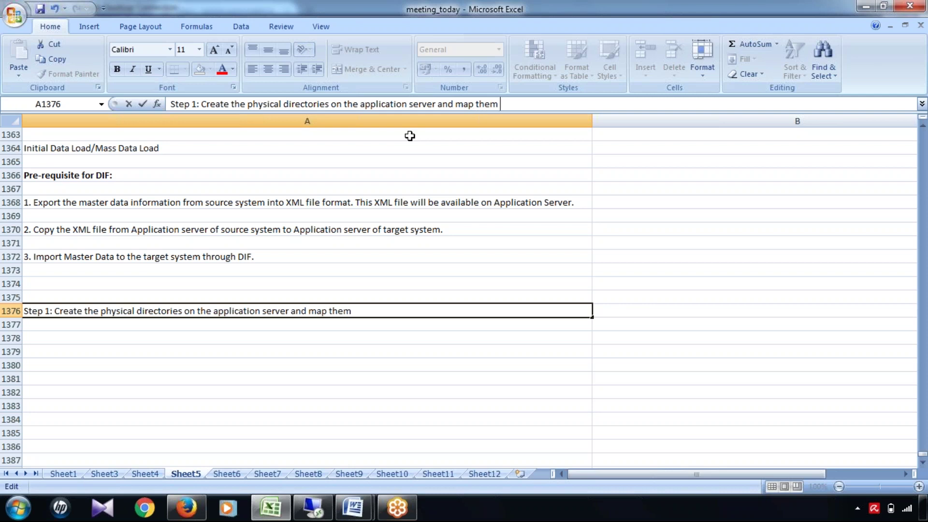
pyautogui.write('to logica')
pyautogui.write('l')
pyautogui.press('BackSpace')
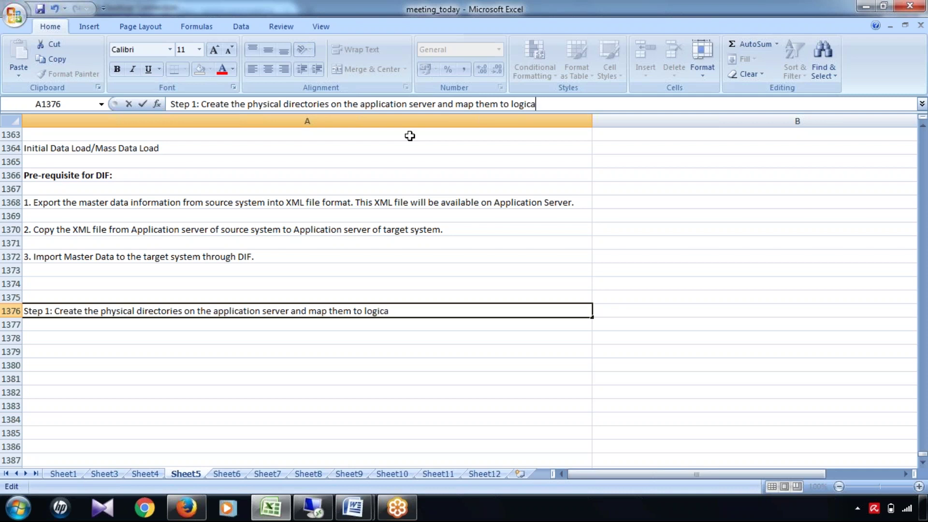
pyautogui.write('directori')
pyautogui.write('using')
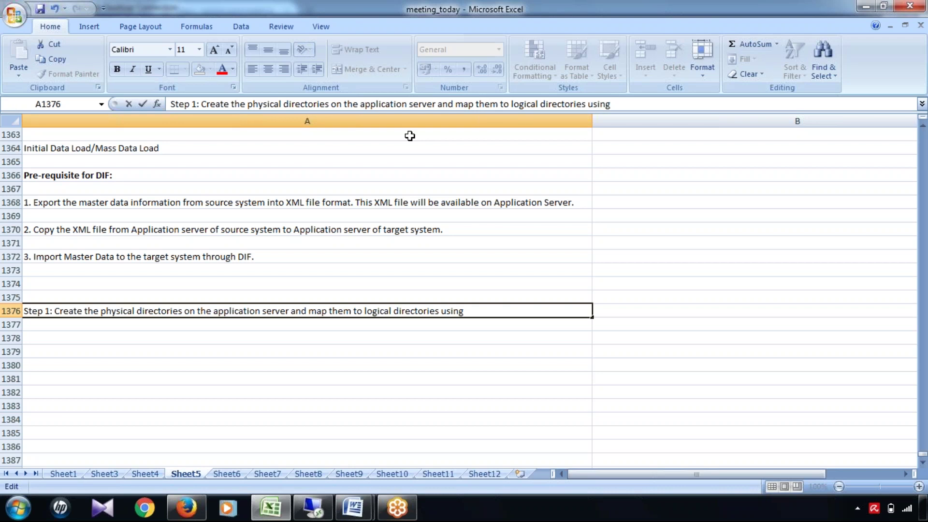
pyautogui.write(' tx. FILE.')
pyautogui.click(331, 160)
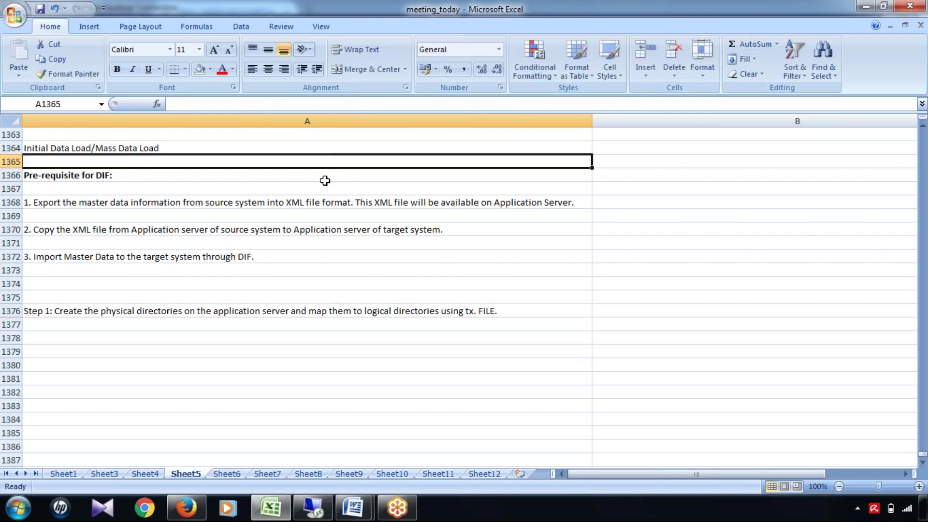
# Enter the label "Step 2:" in cell A1378.
pyautogui.click(106, 328)
pyautogui.click(168, 346)
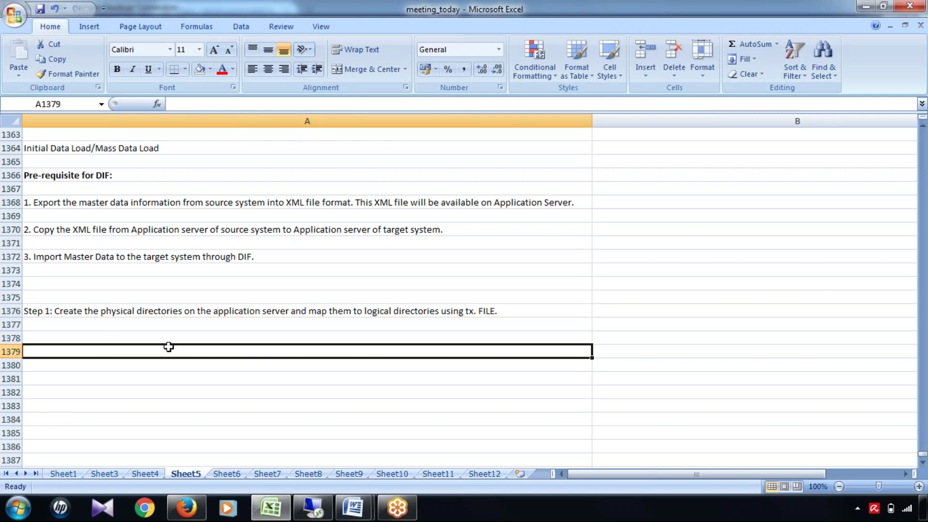
pyautogui.click(196, 338)
pyautogui.write('Step 2:')
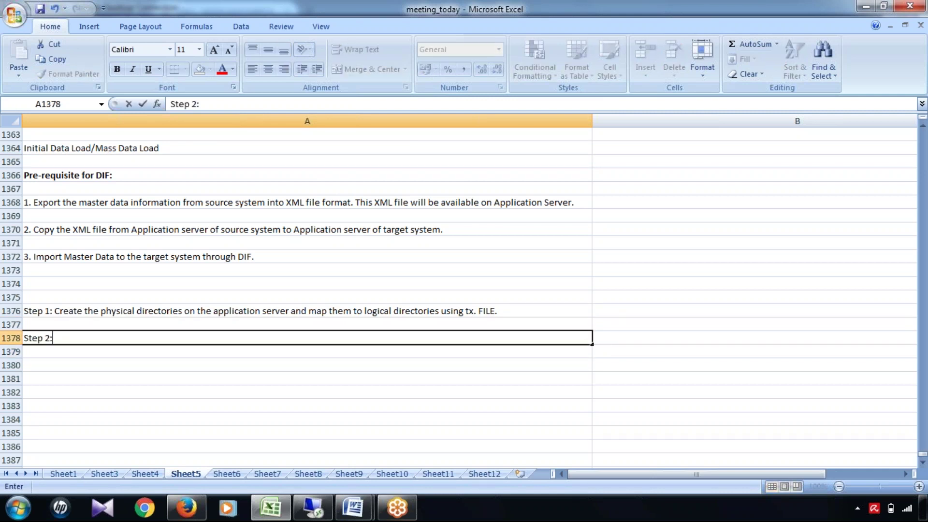
# Switch to the SAP remote desktop session, run transaction FILE and accept the cross-client notice.
pyautogui.click(315, 510)
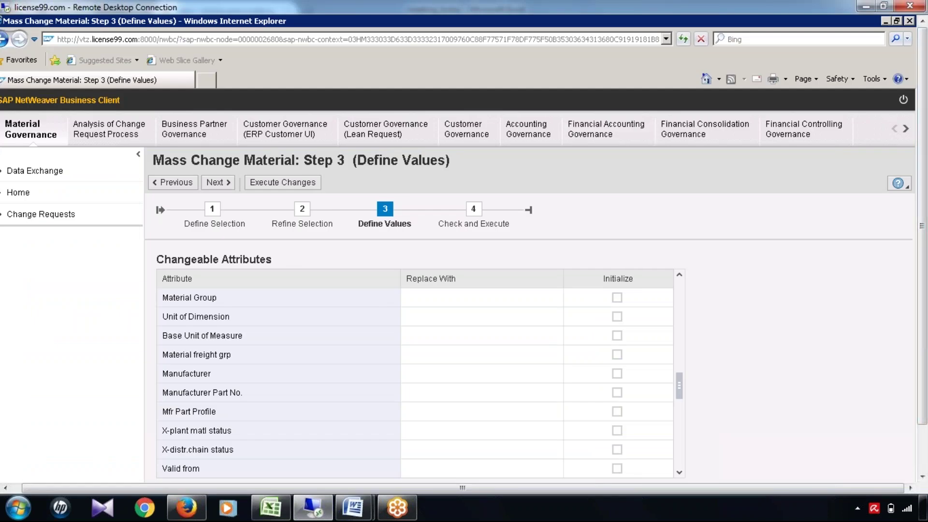
pyautogui.click(884, 22)
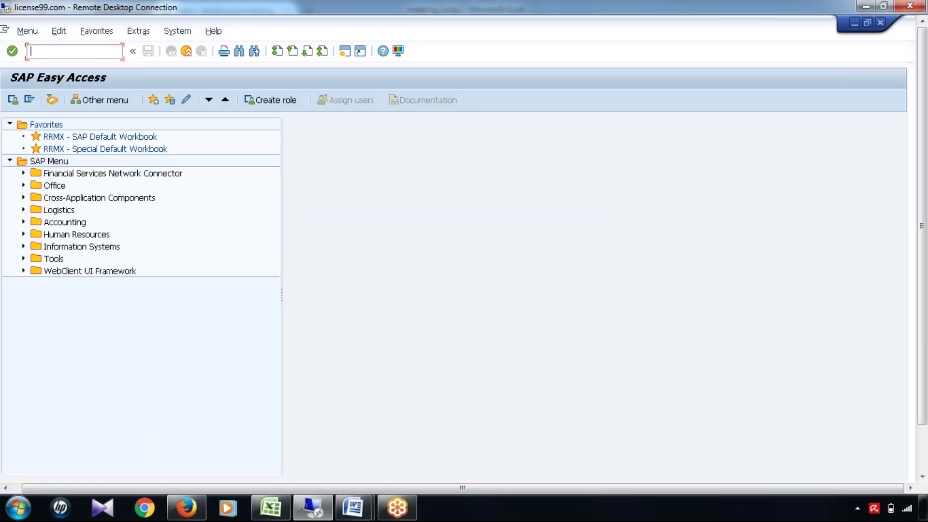
pyautogui.write('/nfile')
pyautogui.press('Return')
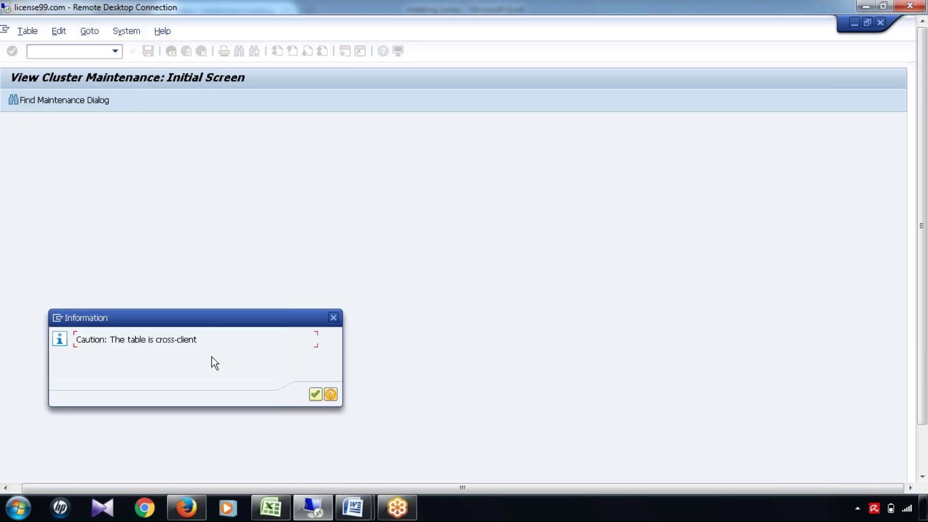
pyautogui.click(315, 394)
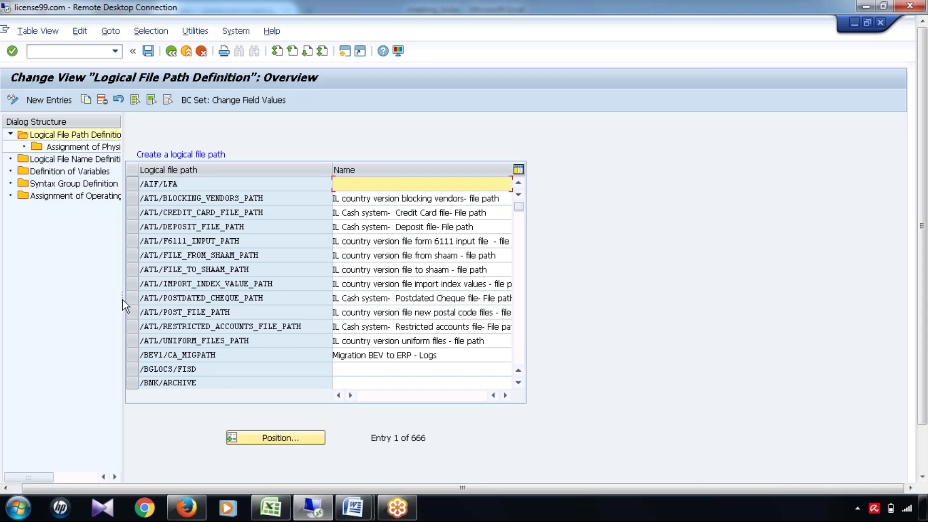
# Widen the Dialog Structure area and examine the entries in the logical file path list.
pyautogui.moveTo(123, 299); pyautogui.dragTo(238, 310)
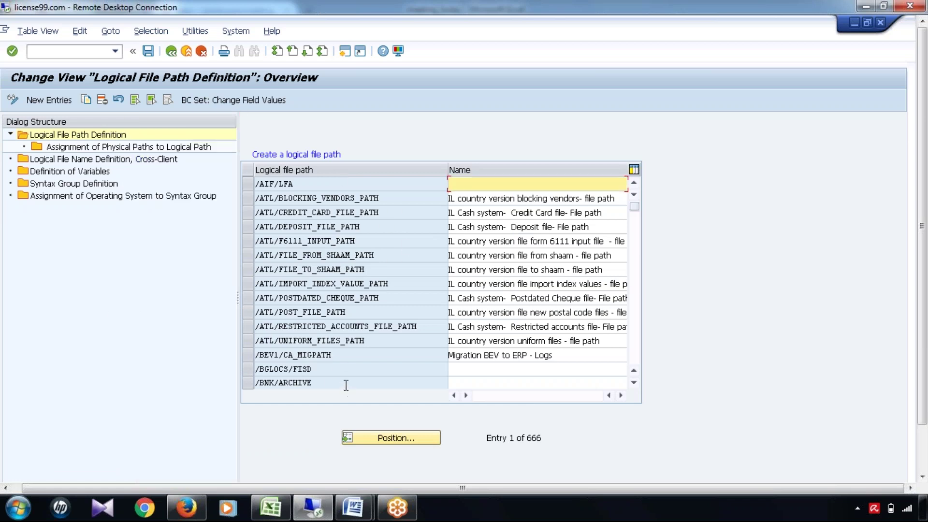
pyautogui.click(256, 369)
pyautogui.moveTo(257, 368); pyautogui.dragTo(313, 369)
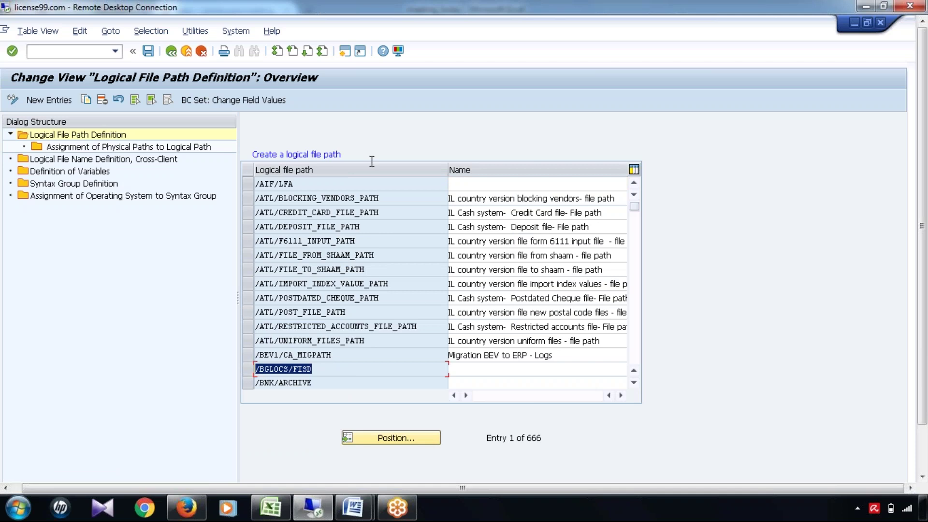
pyautogui.click(332, 269)
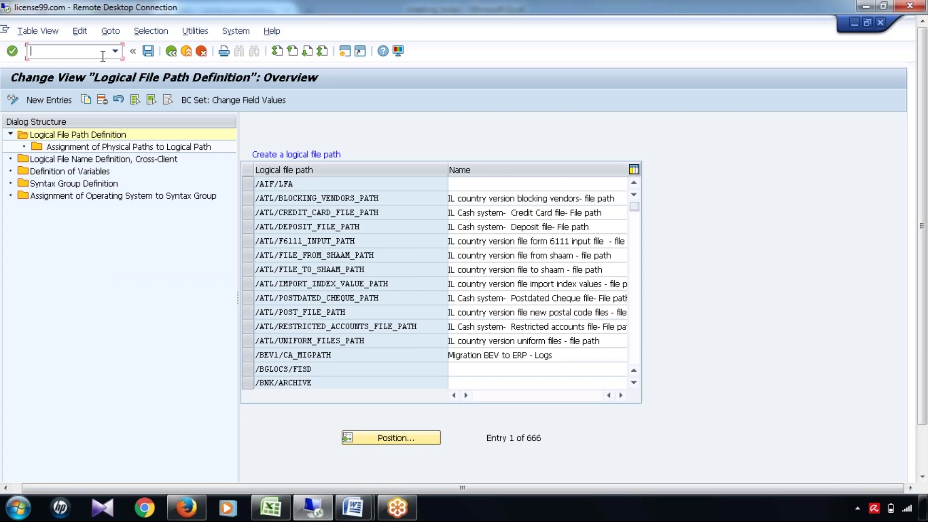
# Open the Master Data Governance customizing with transaction MDGIMG, rechecking the Step 1 note in Excel while it loads.
pyautogui.write('/nmdgimg')
pyautogui.press('Return')
pyautogui.click(269, 507)
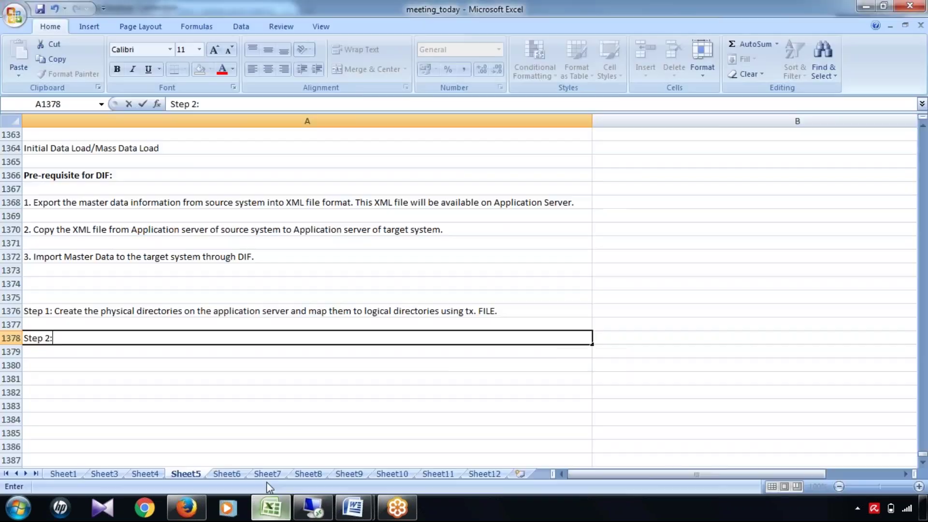
pyautogui.click(109, 308)
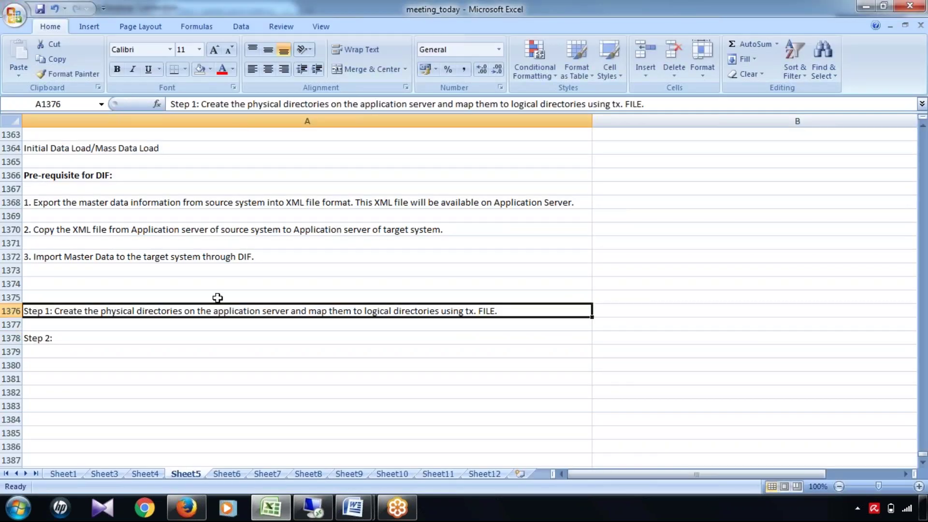
pyautogui.click(313, 507)
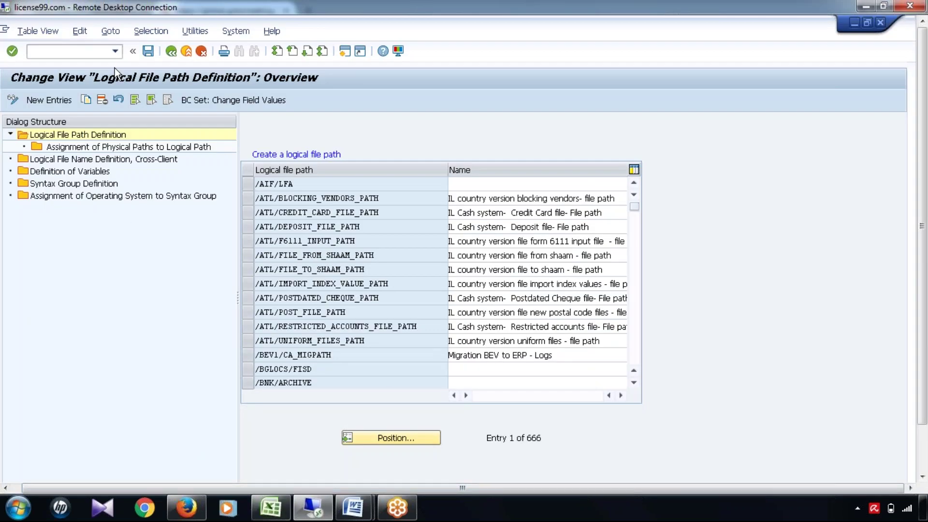
pyautogui.press('F3')
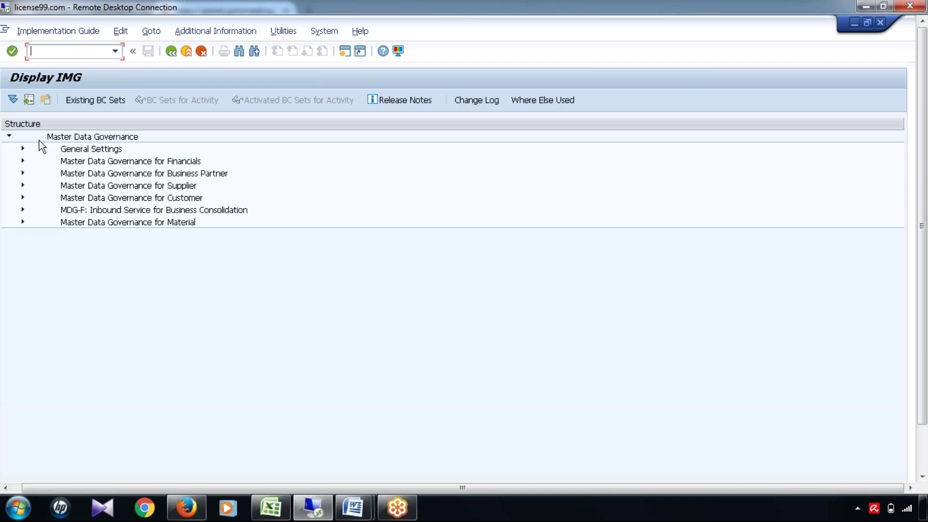
# Open Define File Source and Archive Directories for Data Transfer under General Settings > Data Transfer and examine the ZMDG source and target paths.
pyautogui.click(23, 148)
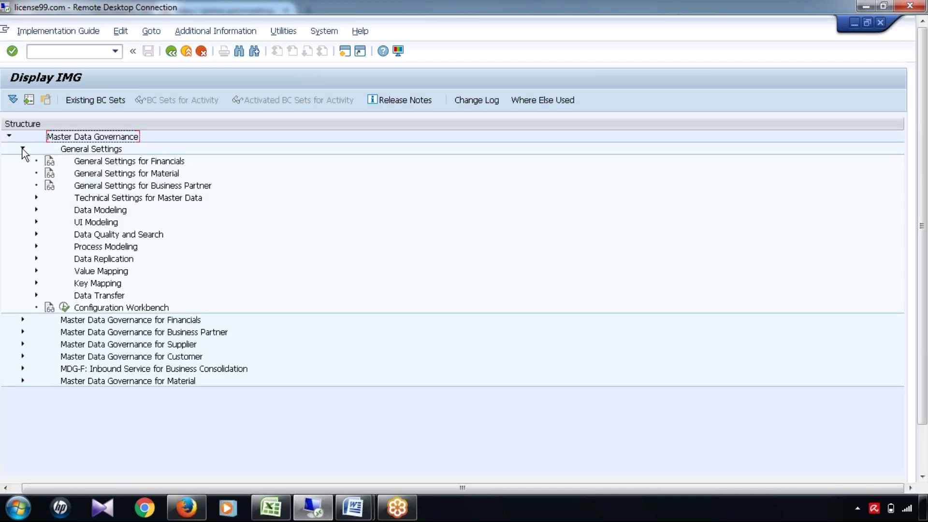
pyautogui.click(36, 295)
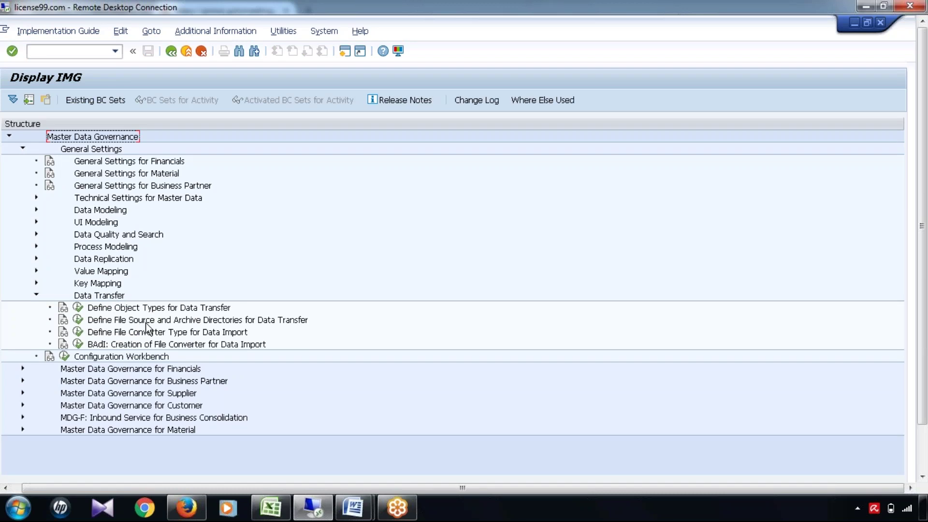
pyautogui.click(240, 321)
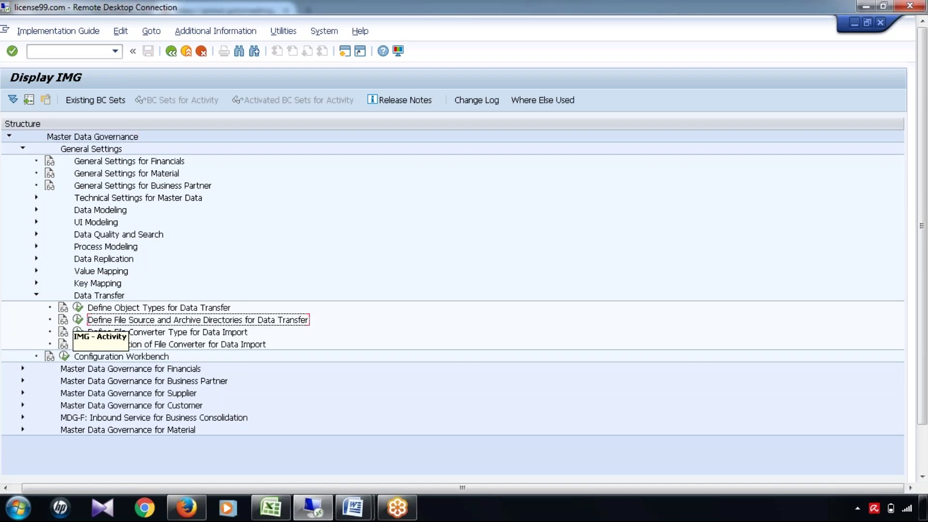
pyautogui.click(77, 319)
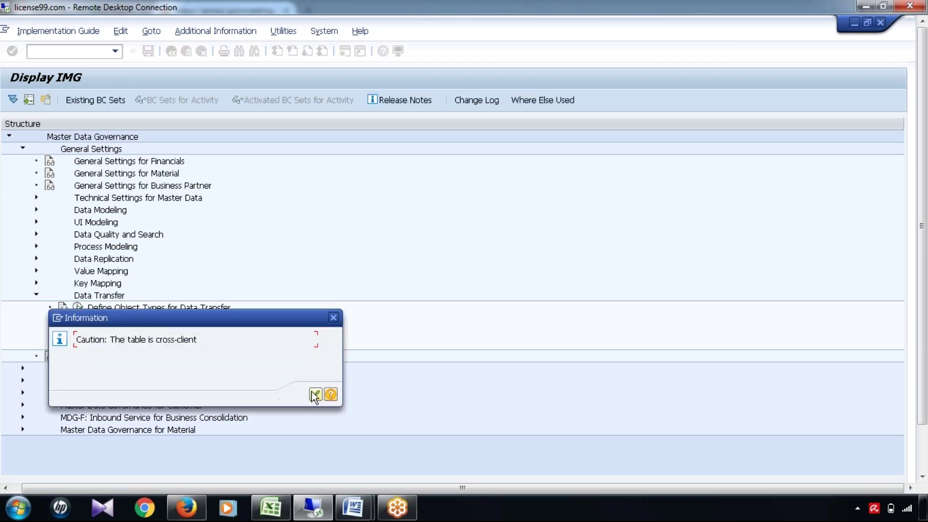
pyautogui.click(316, 395)
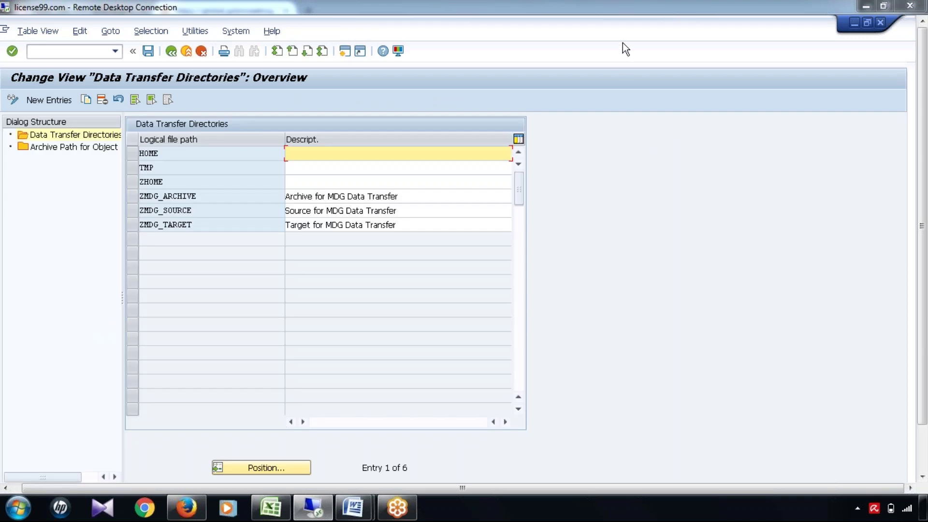
pyautogui.click(298, 227)
pyautogui.click(199, 213)
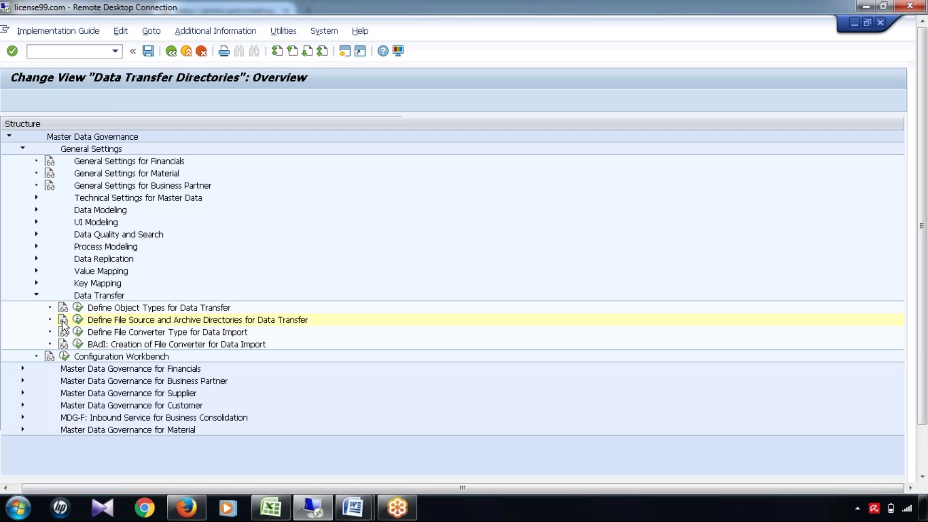
# Open Define Object Types for Data Transfer from the Data Transfer customizing and examine the BO type of the Material entry.
pyautogui.click(78, 313)
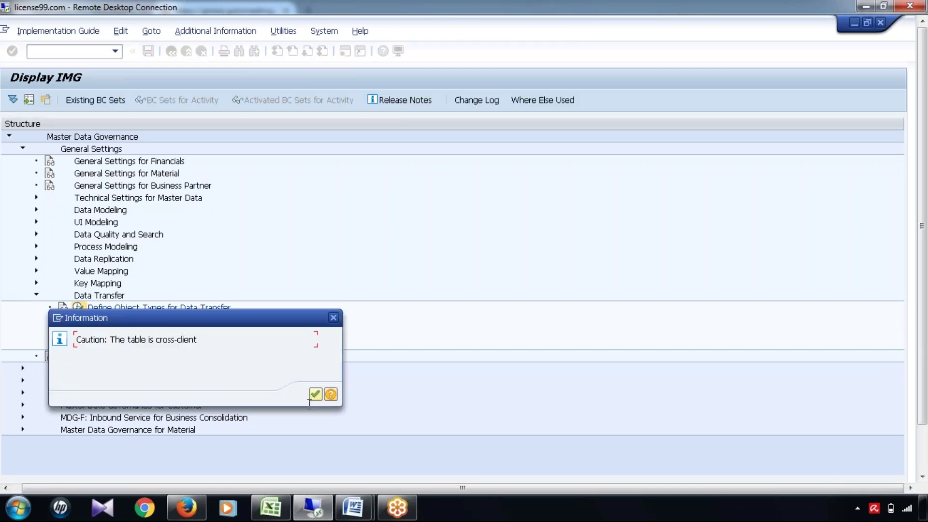
pyautogui.click(315, 394)
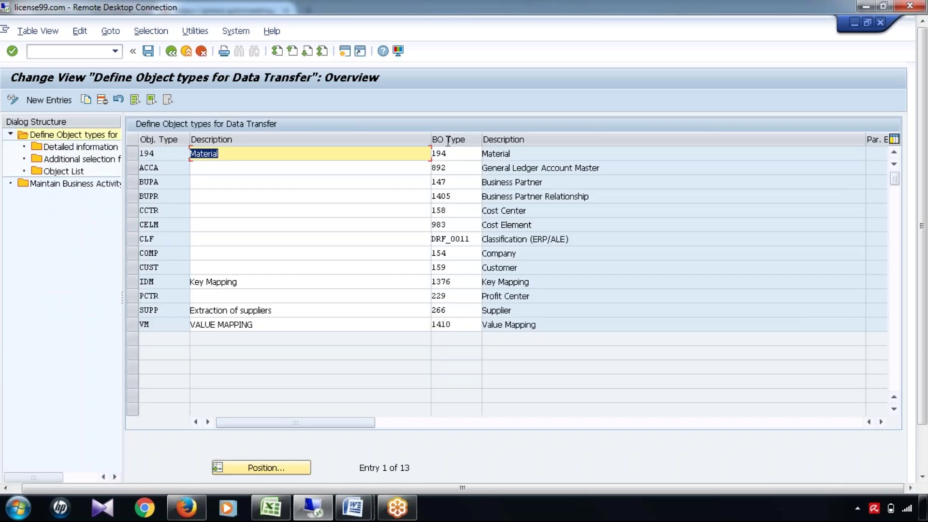
pyautogui.press('Tab')
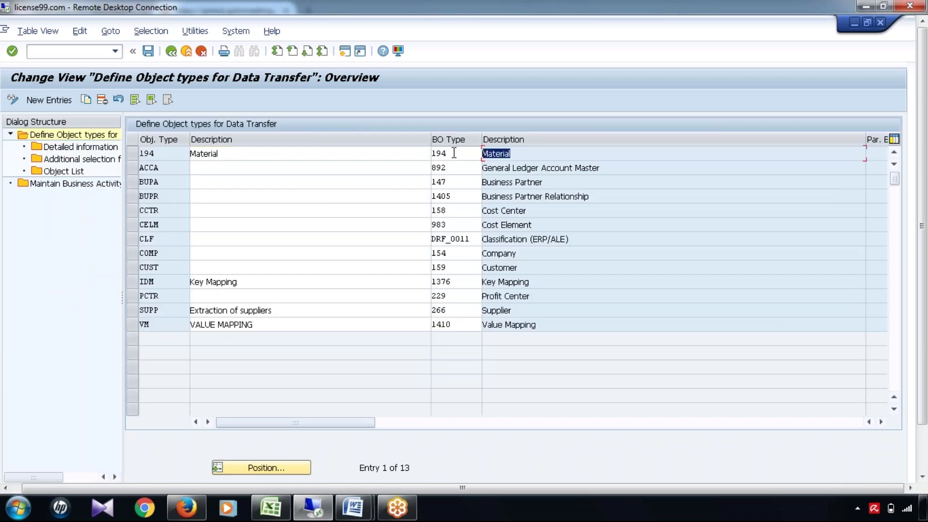
# Examine the BO types of the Material, Customer and Supplier entries in the object types list.
pyautogui.click(133, 153)
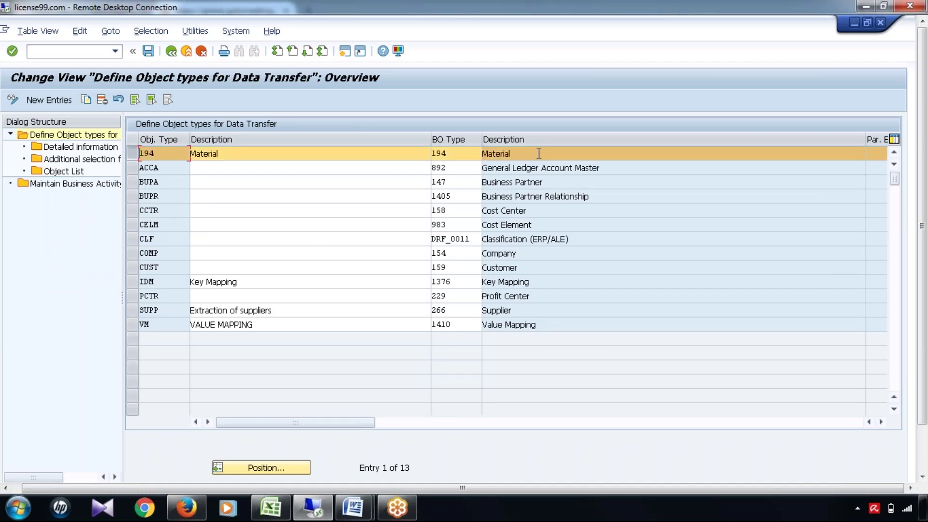
pyautogui.click(131, 267)
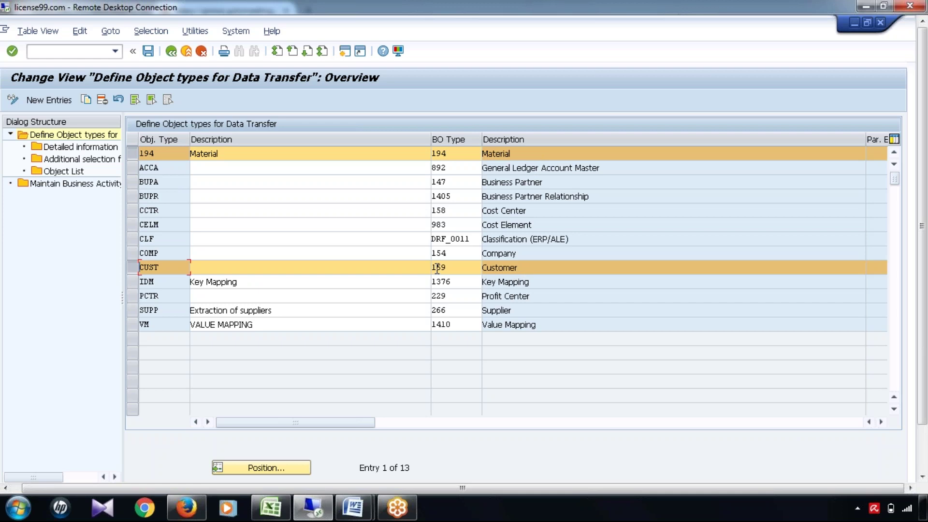
pyautogui.moveTo(448, 267); pyautogui.dragTo(423, 265)
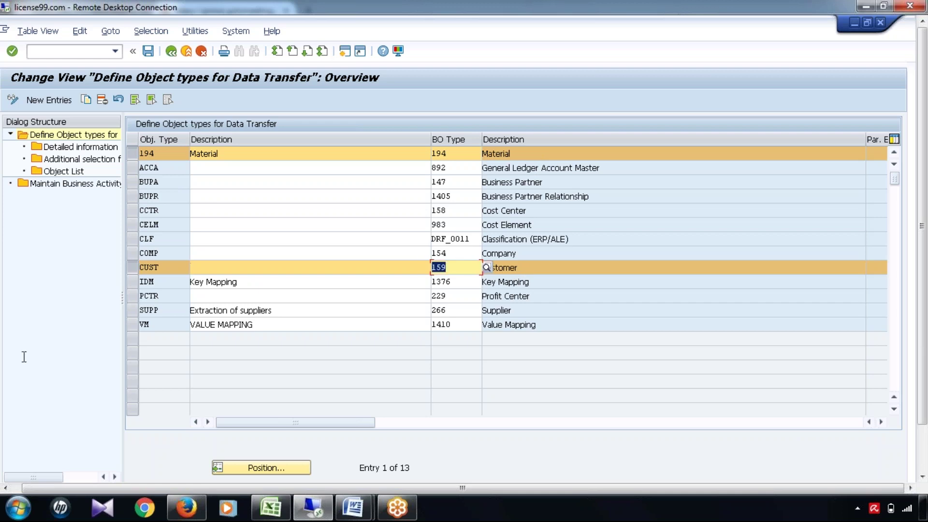
pyautogui.click(132, 310)
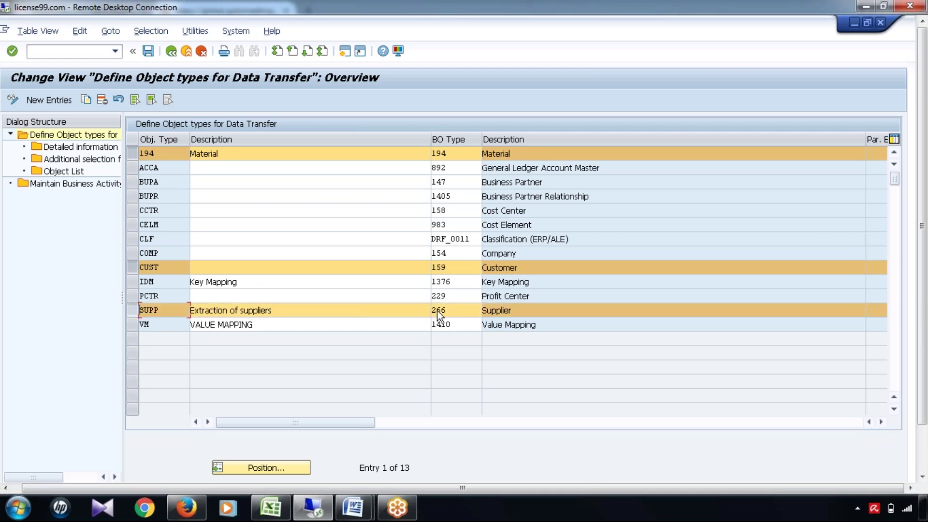
pyautogui.moveTo(459, 310); pyautogui.dragTo(416, 309)
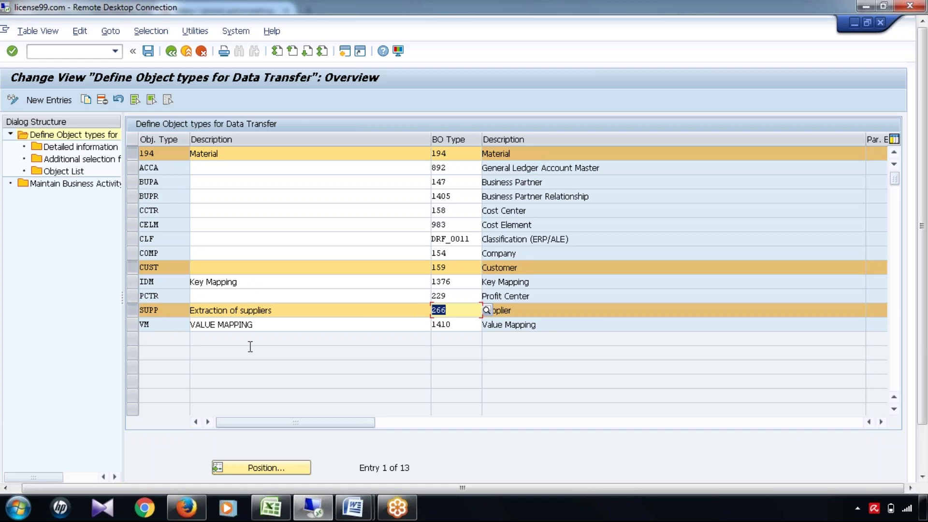
pyautogui.click(132, 153)
pyautogui.click(131, 310)
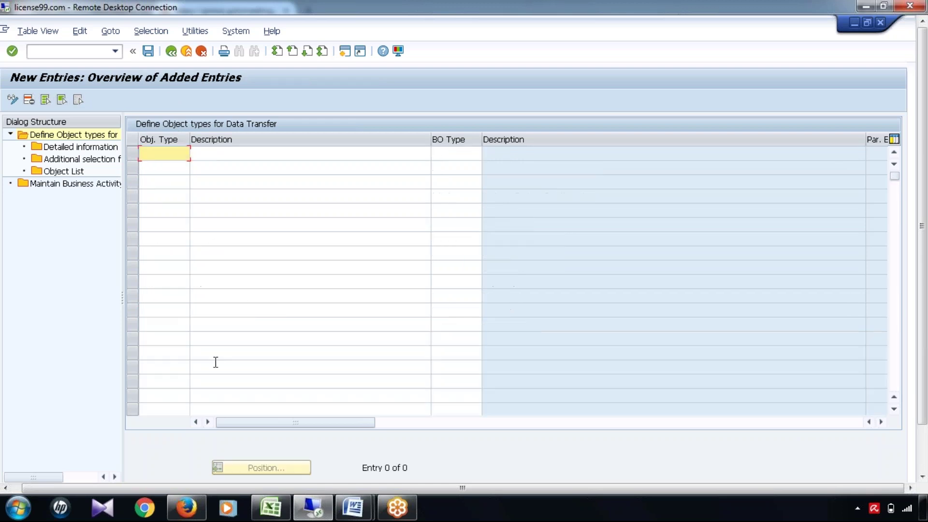
# Add object type Y194 with description "Material Processing" and BO type 194 as a new entry, and save it in the proposed workbench request.
pyautogui.write('Y194')
pyautogui.press('Tab')
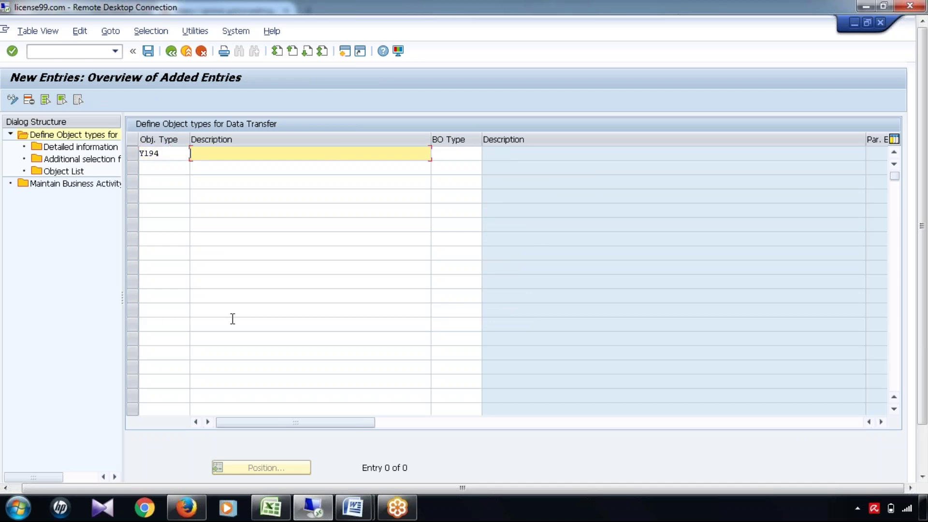
pyautogui.write('Material Processing')
pyautogui.click(444, 152)
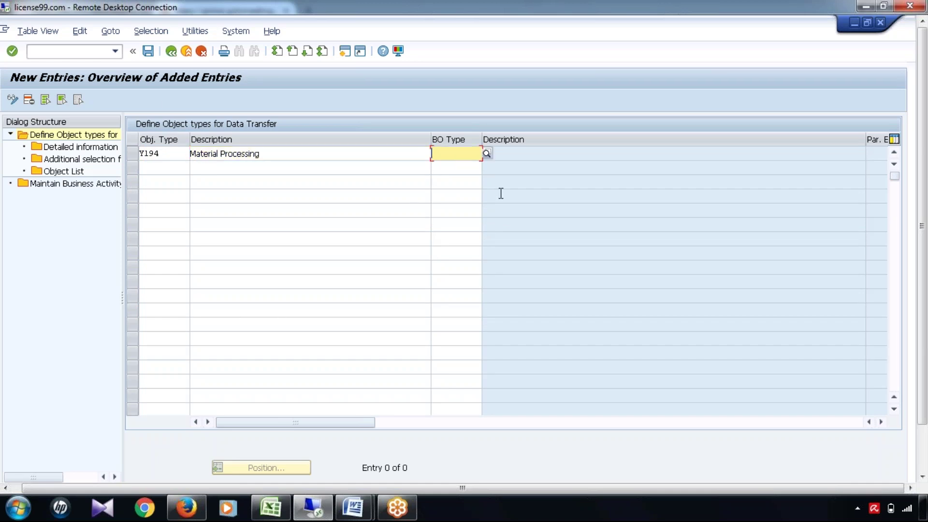
pyautogui.write('194')
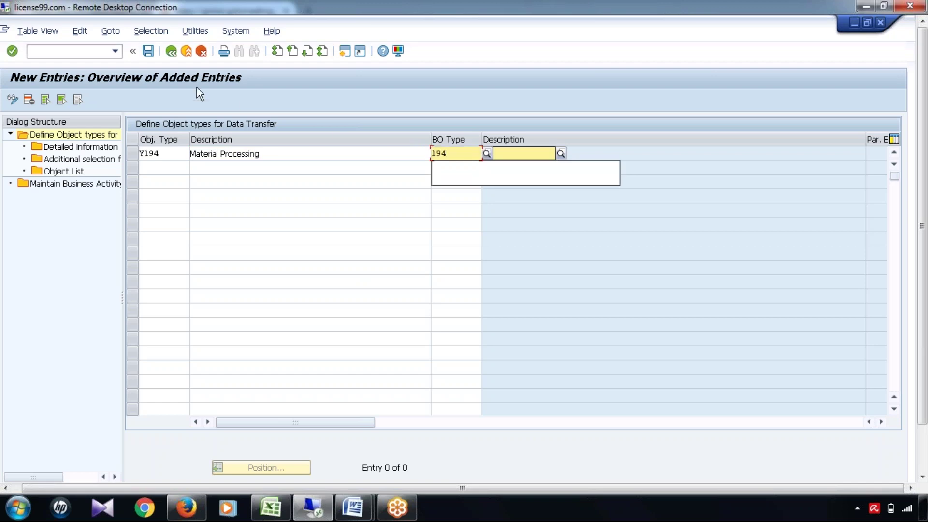
pyautogui.press('Return')
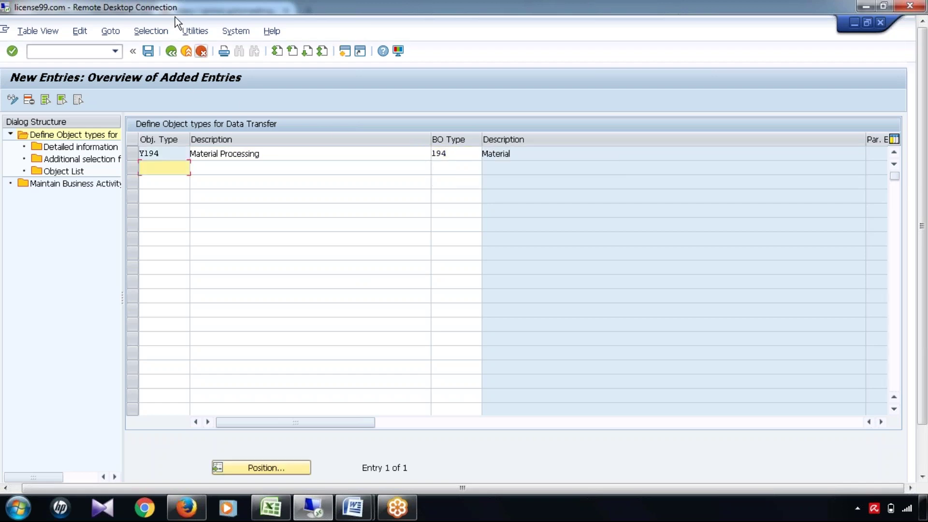
pyautogui.click(150, 51)
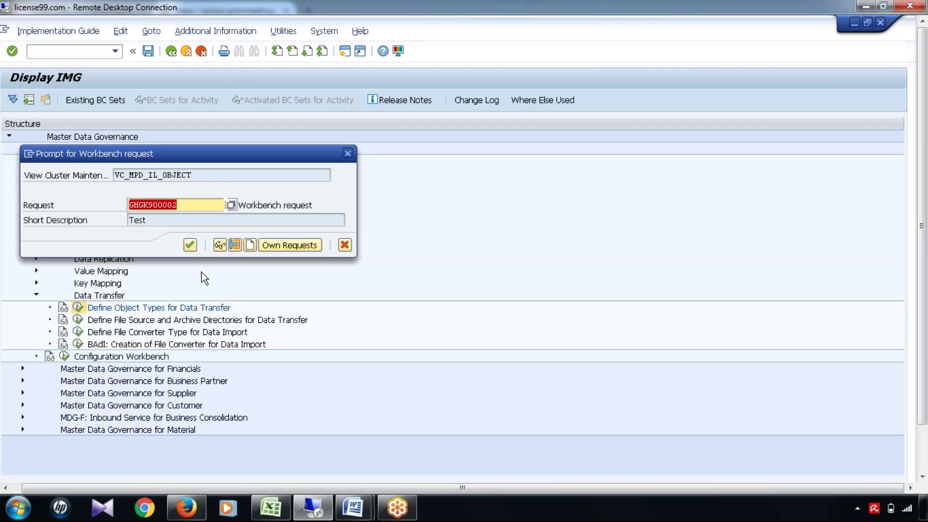
pyautogui.click(191, 247)
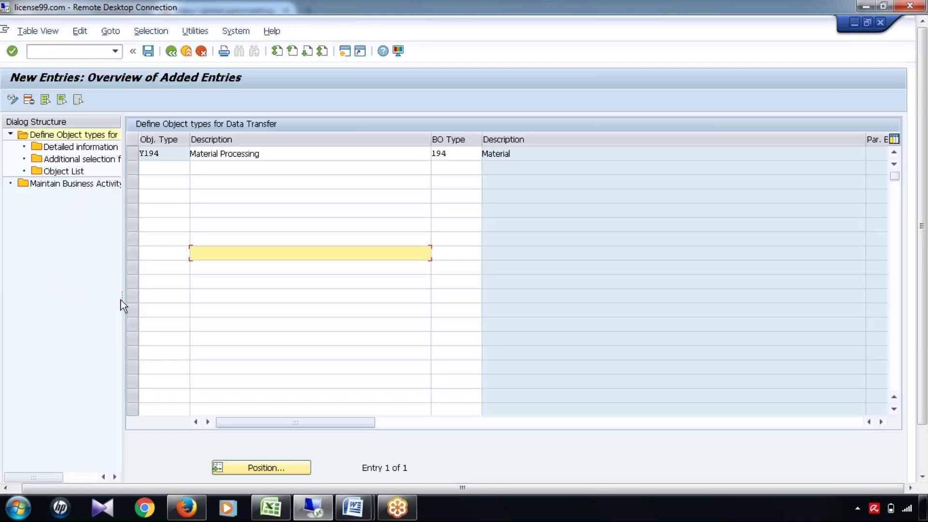
# Widen the Dialog Structure area, examine Detailed information for Object types for Y194, recheck its entry in the overview and return to the IMG.
pyautogui.moveTo(124, 299); pyautogui.dragTo(192, 300)
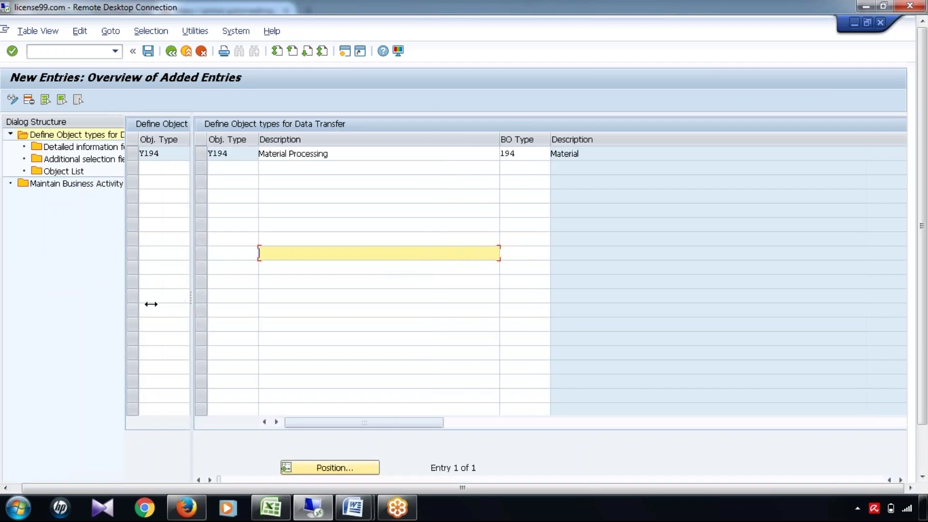
pyautogui.click(201, 153)
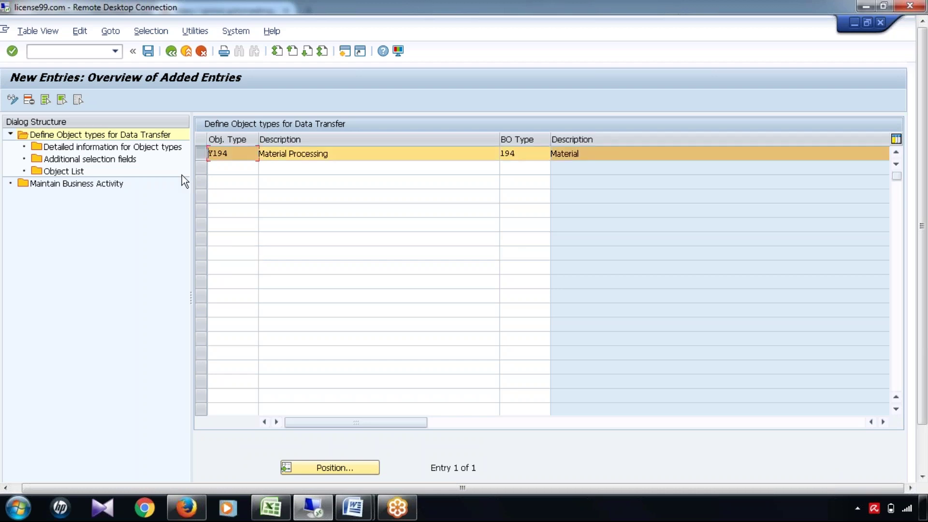
pyautogui.doubleClick(110, 147)
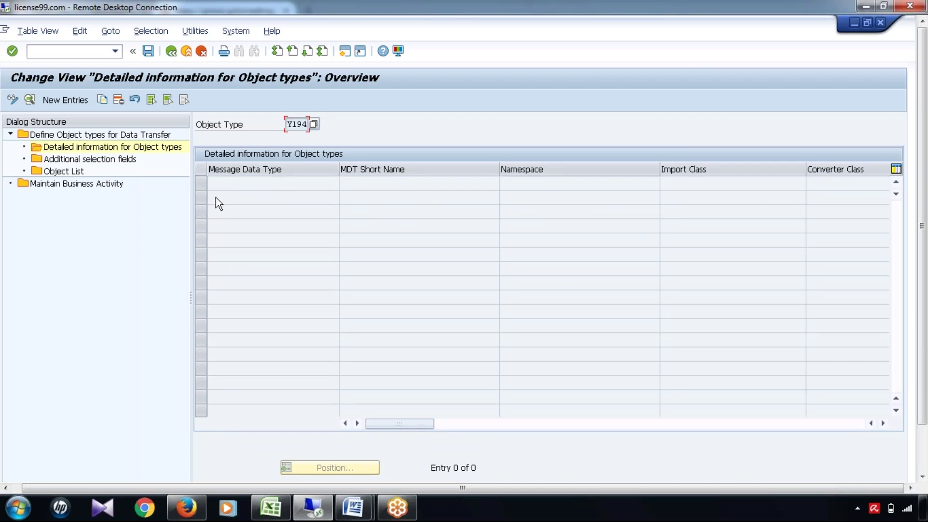
pyautogui.click(174, 51)
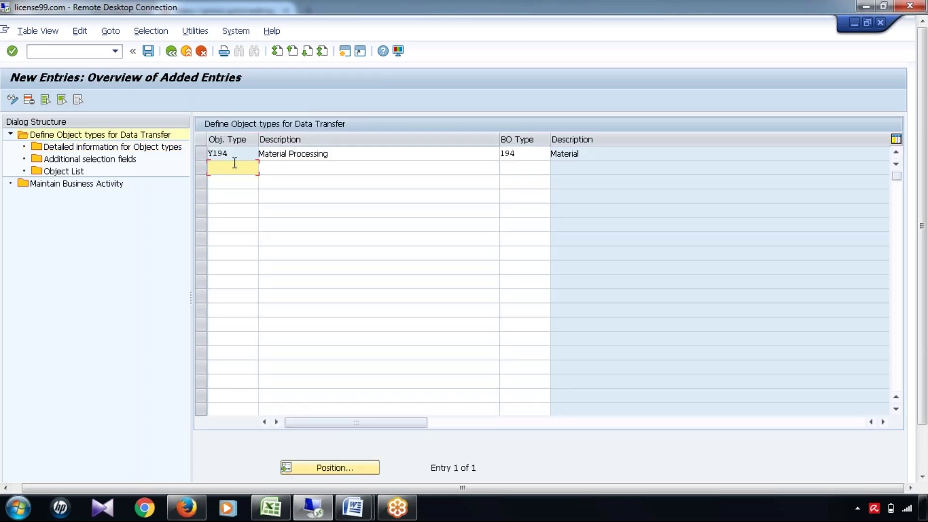
pyautogui.click(171, 51)
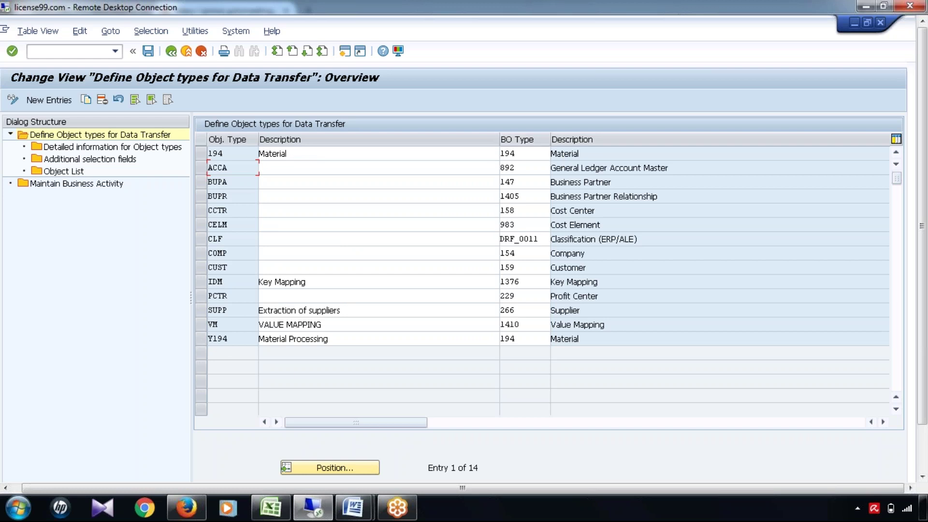
pyautogui.click(201, 339)
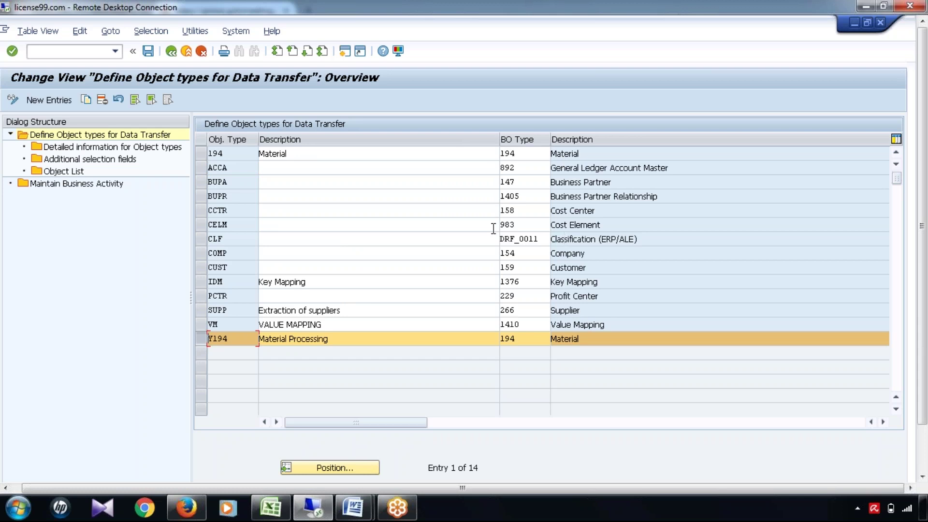
pyautogui.click(170, 51)
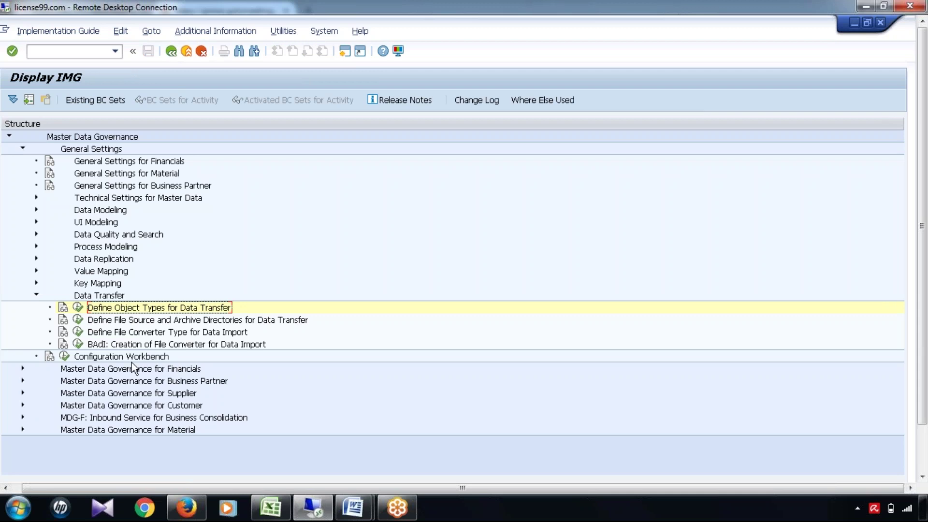
# Switch to Excel and enter "Step 1: Create Object Type for respective domain." in cell A1374.
pyautogui.click(59, 52)
pyautogui.click(265, 512)
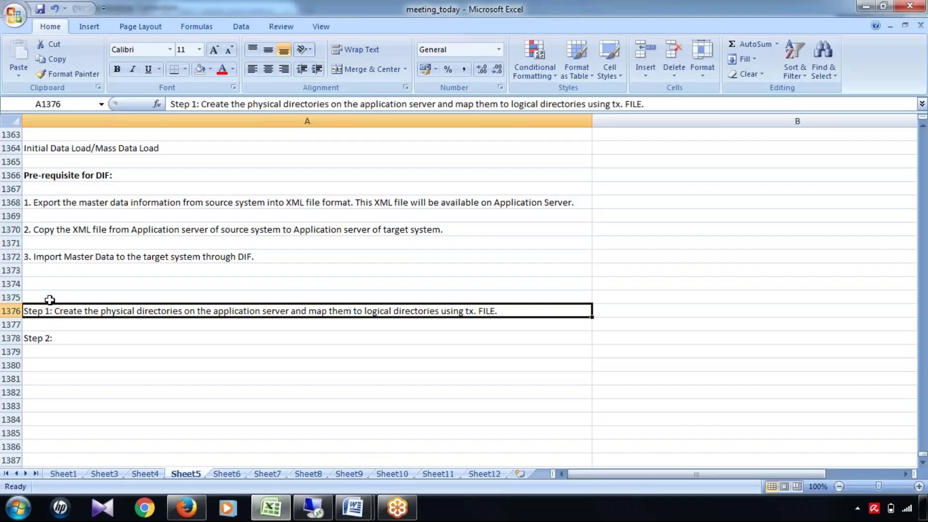
pyautogui.click(146, 286)
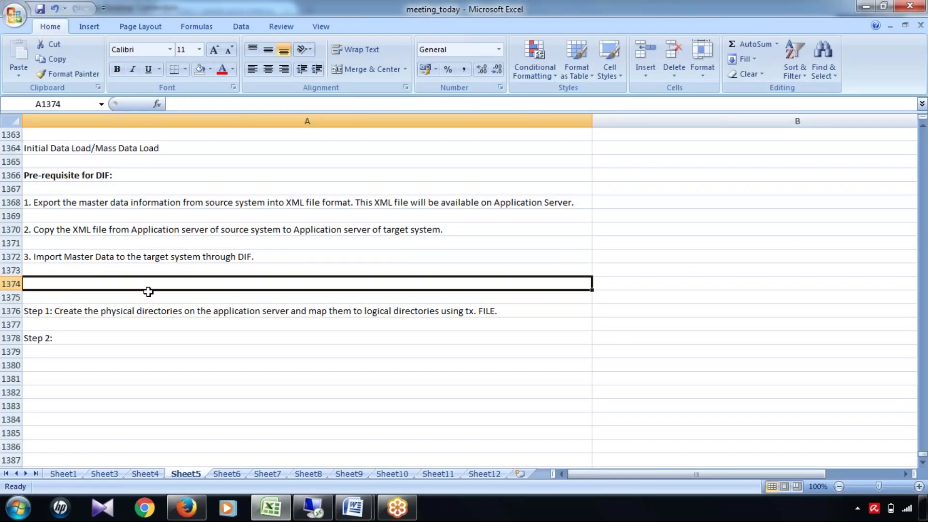
pyautogui.write('Step 1: Create Object')
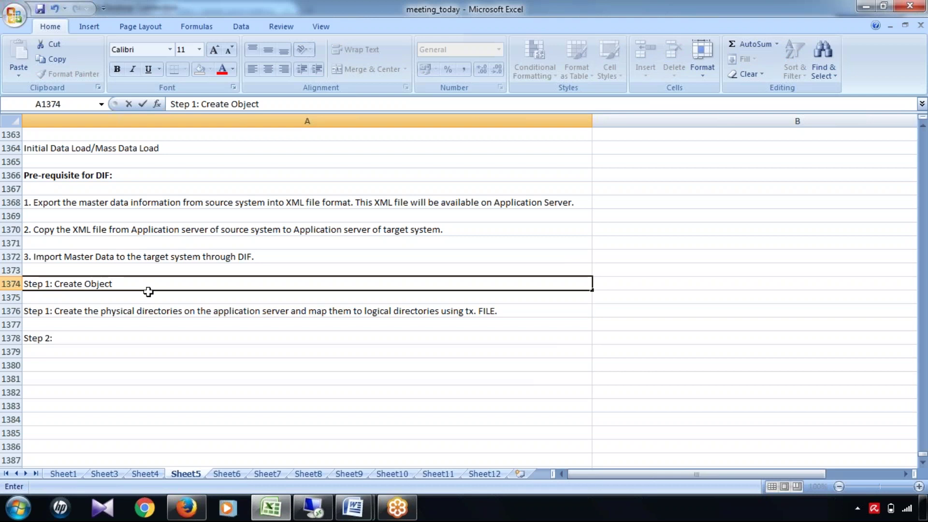
pyautogui.write(' Type for reso')
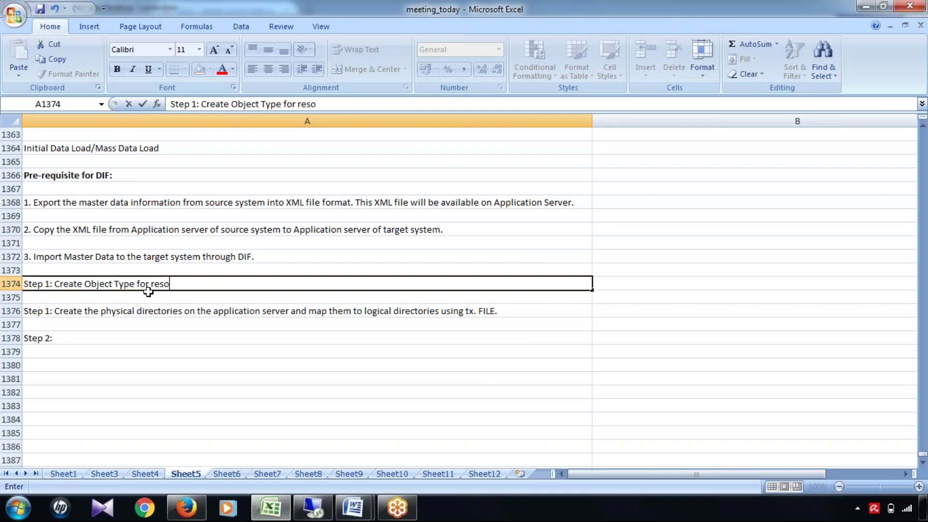
pyautogui.press('BackSpace')
pyautogui.write('pective dom')
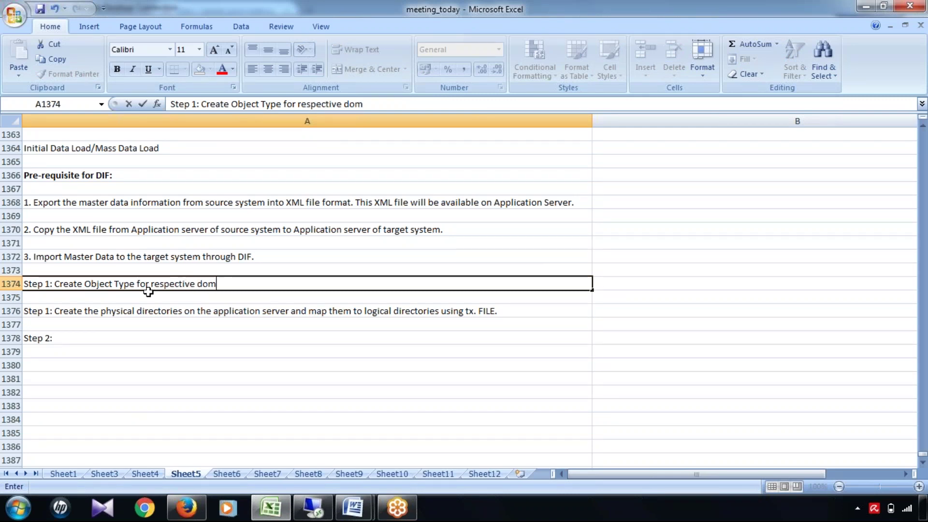
pyautogui.write('ain.')
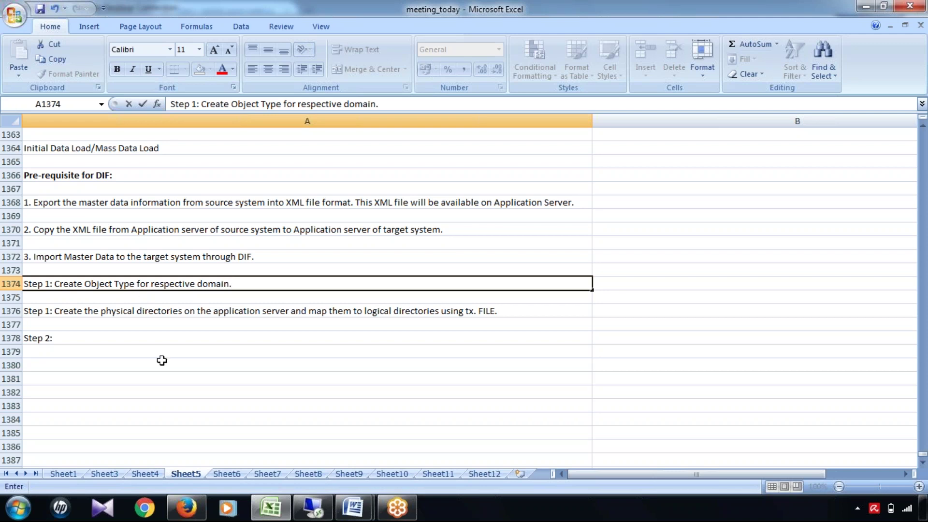
pyautogui.hotkey('ctrl', 'Return')
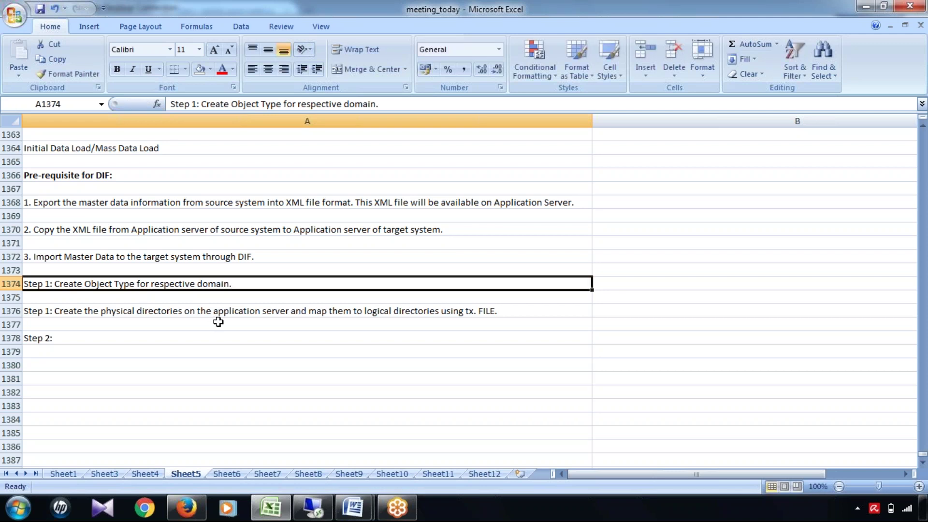
pyautogui.click(264, 335)
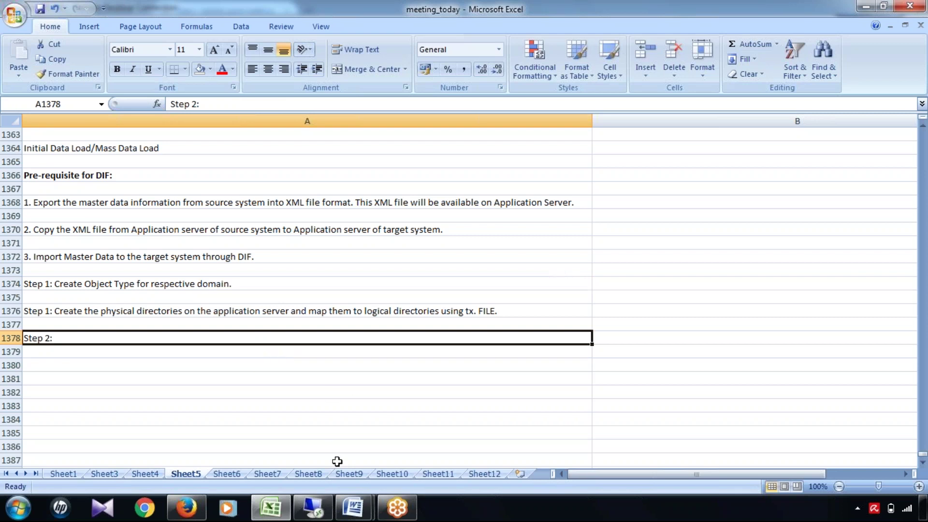
# Switch back to the SAP session, open Define File Source and Archive Directories for Data Transfer, and widen the Dialog Structure area.
pyautogui.click(312, 508)
pyautogui.click(126, 321)
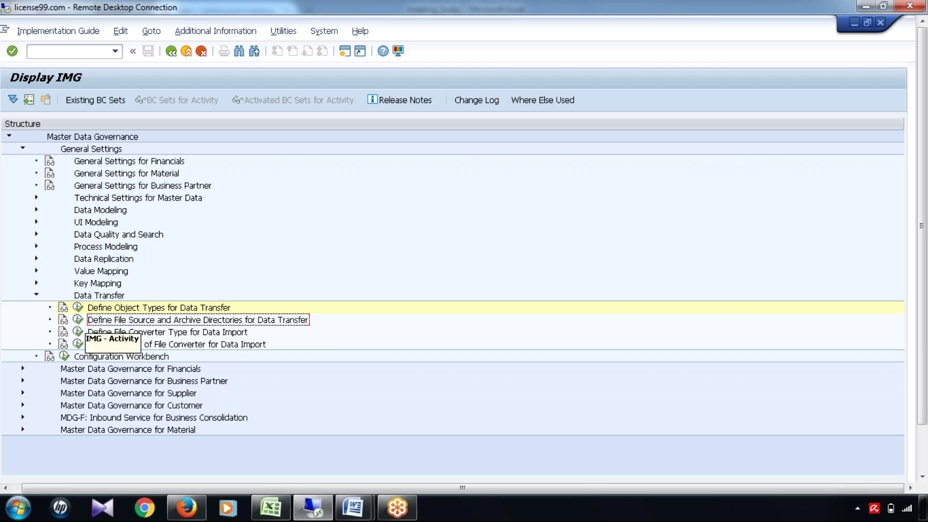
pyautogui.click(78, 320)
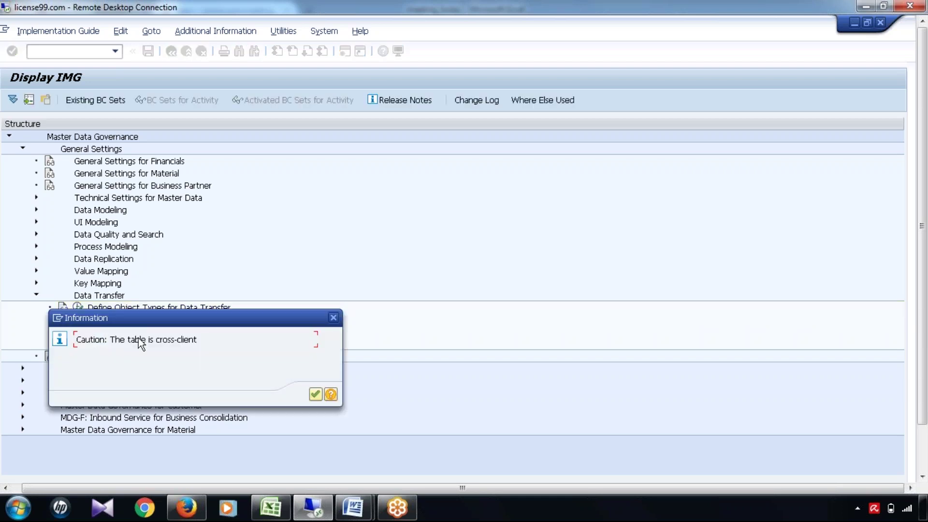
pyautogui.press('Return')
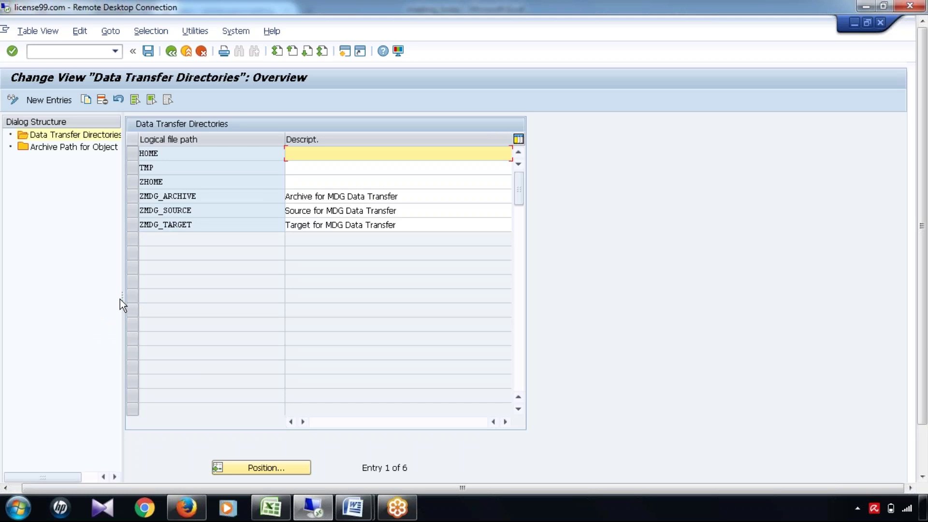
pyautogui.moveTo(124, 298); pyautogui.dragTo(201, 367)
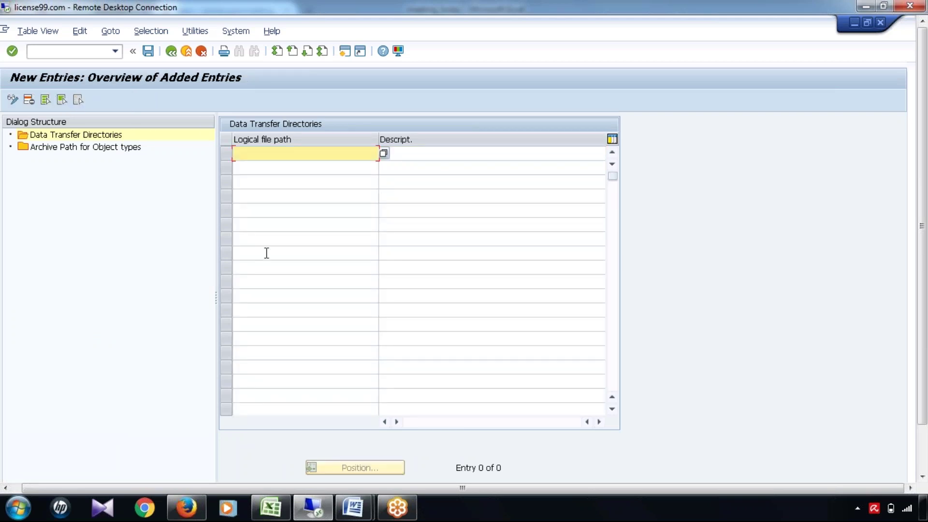
# Try to save a new data transfer directory with logical file path Y_MM_FILE_UPLOAD and description "File upload for data import", and check the status message.
pyautogui.write('Y_MM_FILE_UPLOAD')
pyautogui.click(406, 154)
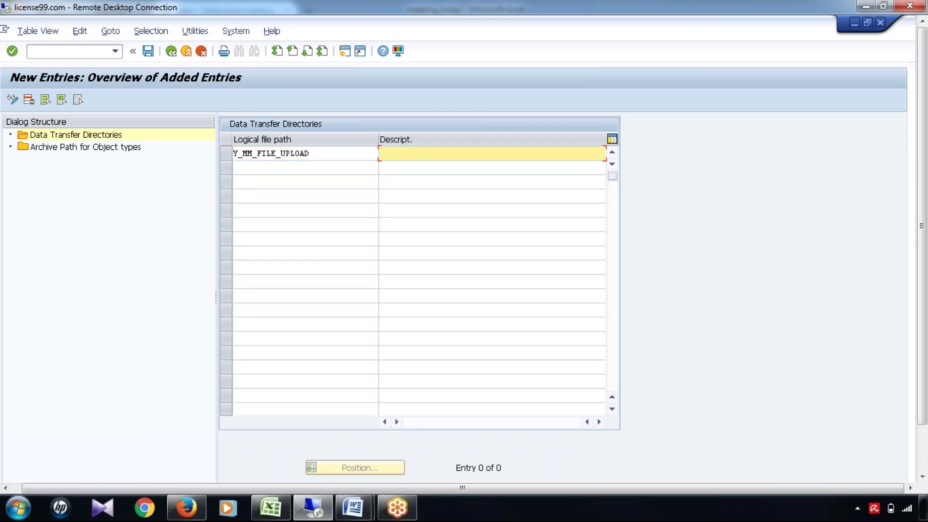
pyautogui.write('File upload')
pyautogui.write('for data import')
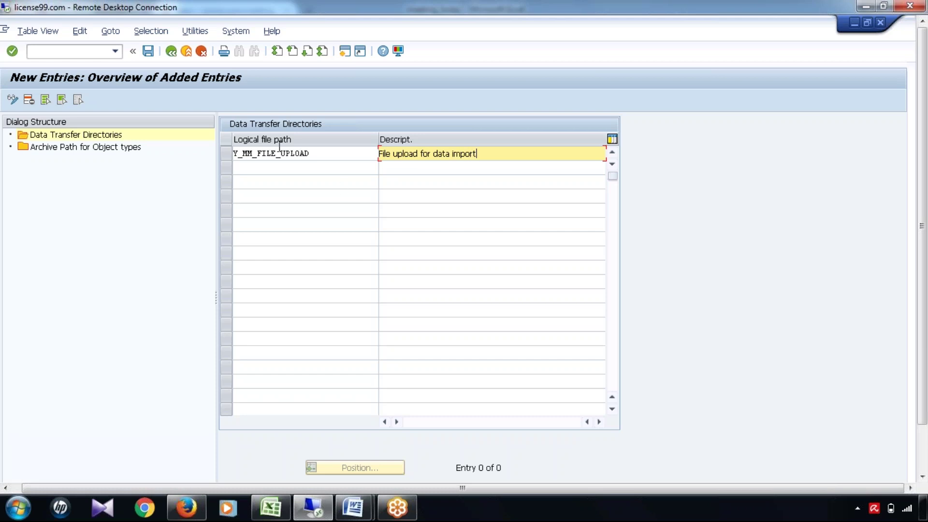
pyautogui.click(150, 53)
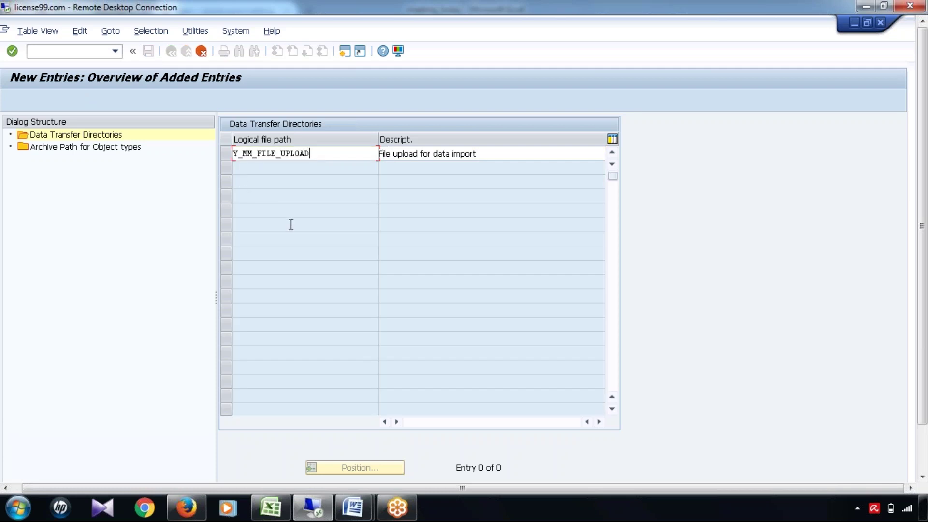
pyautogui.moveTo(926, 295); pyautogui.dragTo(926, 354)
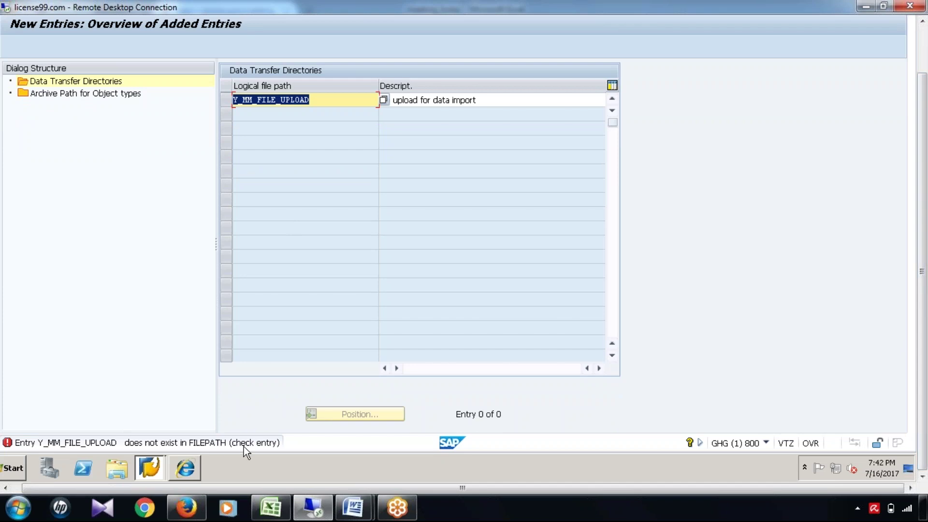
# Open transaction FILE in the SAP session, leaving the new data transfer directory entries, and acknowledge the cross-client notice.
pyautogui.moveTo(924, 223)
pyautogui.mouseDown()
pyautogui.moveTo(925, 167)
pyautogui.moveTo(925, 232)
pyautogui.mouseUp()
pyautogui.moveTo(927, 391); pyautogui.dragTo(926, 338)
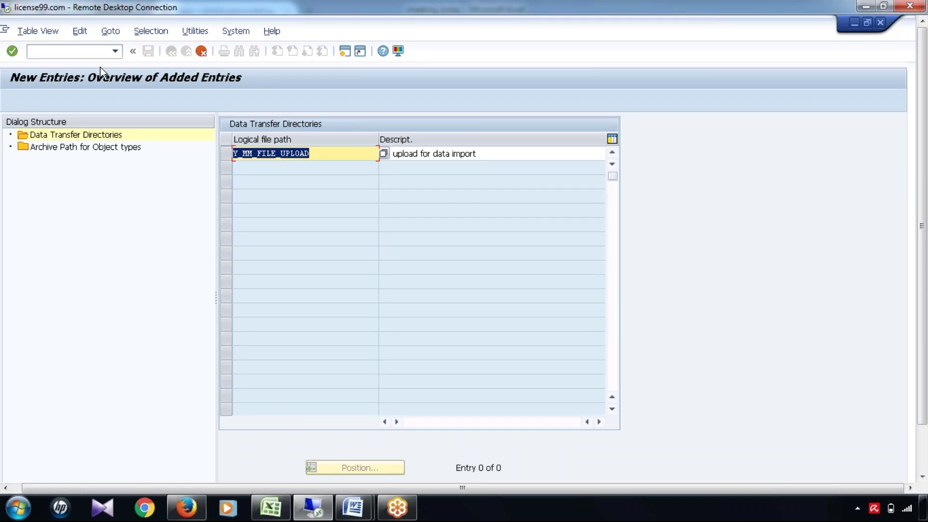
pyautogui.click(100, 52)
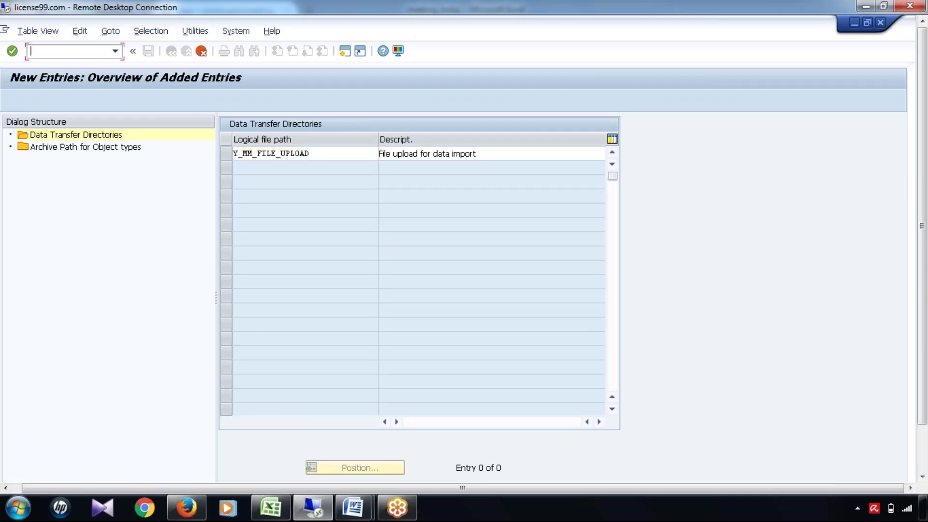
pyautogui.write('/nfile')
pyautogui.press('Return')
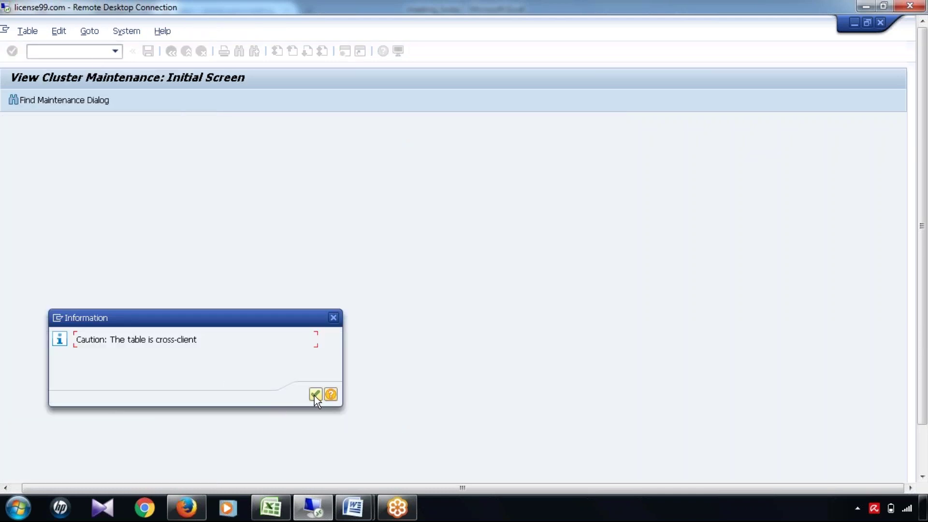
pyautogui.click(315, 394)
# Switch to Excel, review the note in A1376 about mapping physical directories to logical ones, and return to the SAP session.
pyautogui.click(271, 508)
pyautogui.click(106, 312)
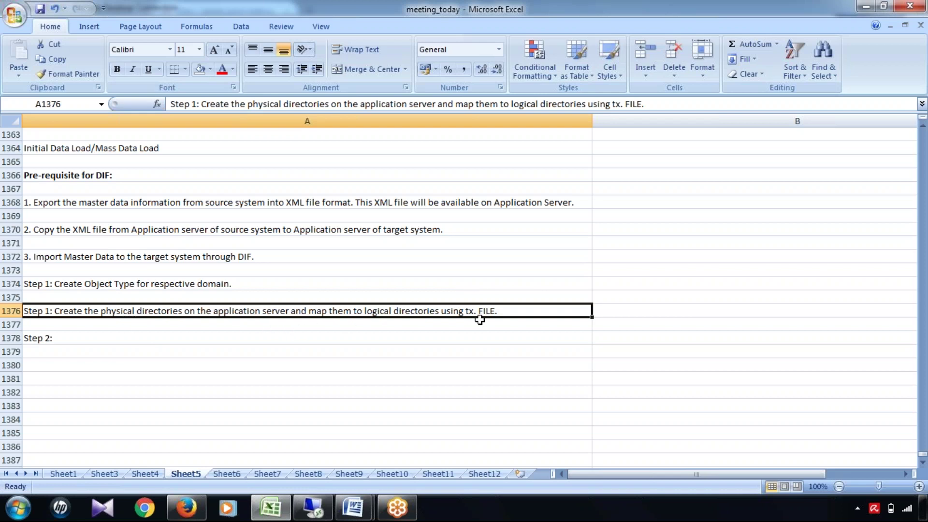
pyautogui.click(270, 507)
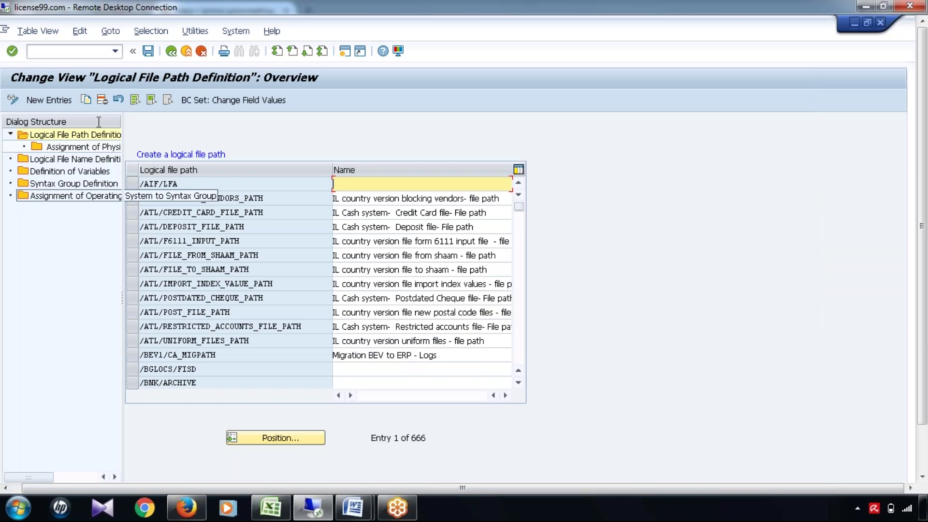
# Create logical file path Y_MM_FILE_UPLOAD named "Material Upload", save it in the proposed workbench request, and widen the Dialog Structure area.
pyautogui.click(58, 101)
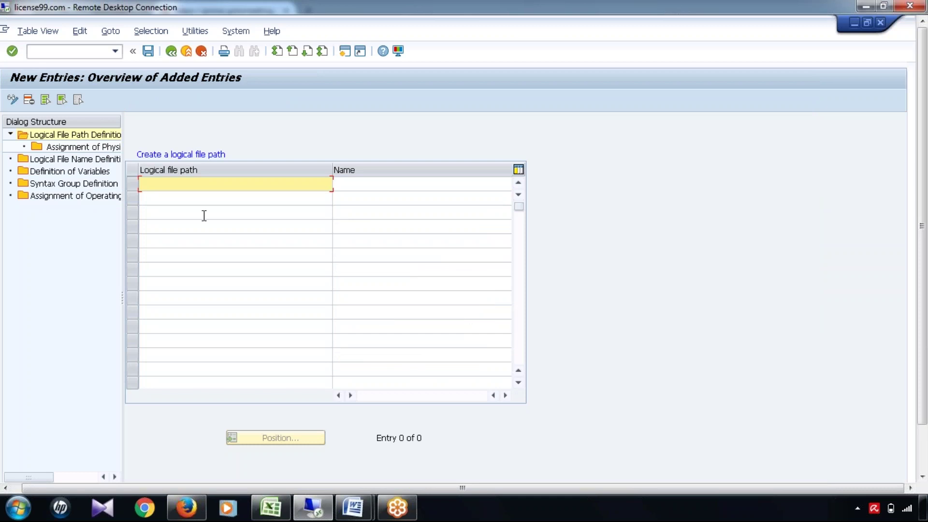
pyautogui.write('Y_MM_FILE_UPLOAD')
pyautogui.press('Tab')
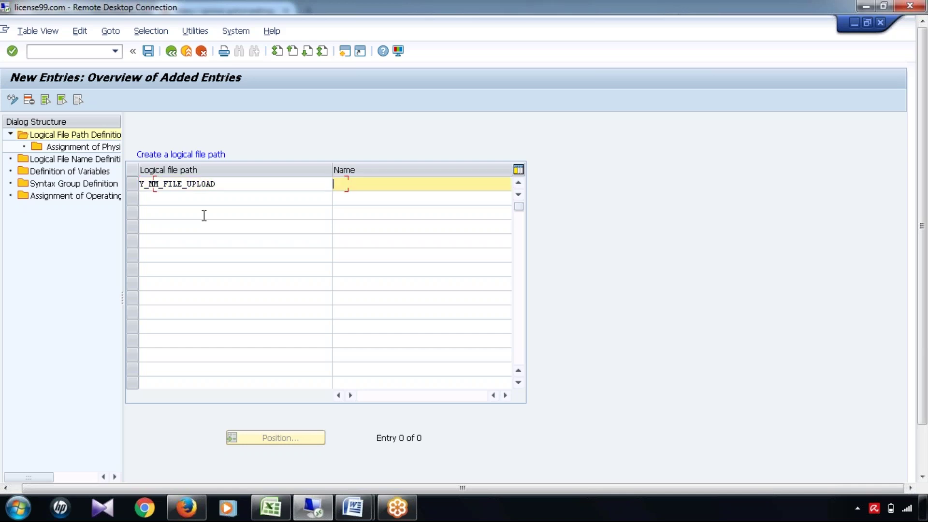
pyautogui.write('Material Upload')
pyautogui.click(148, 51)
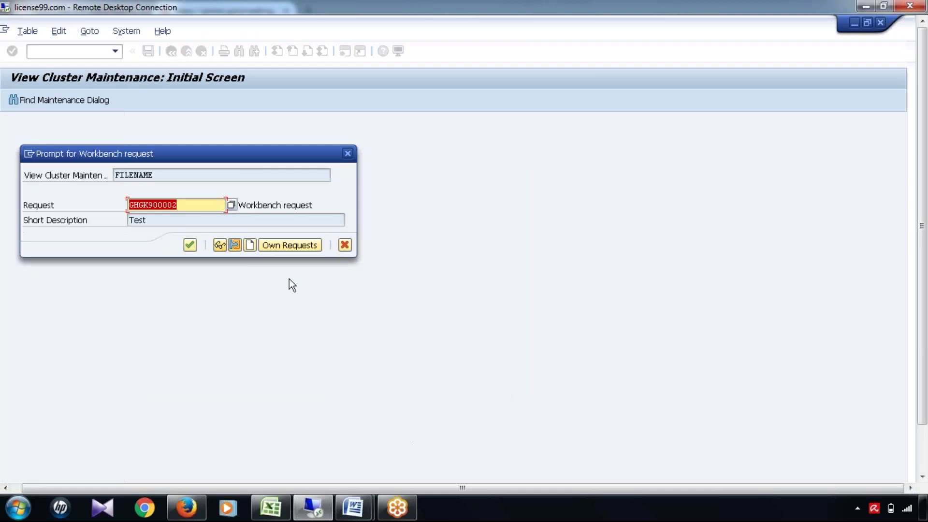
pyautogui.press('Return')
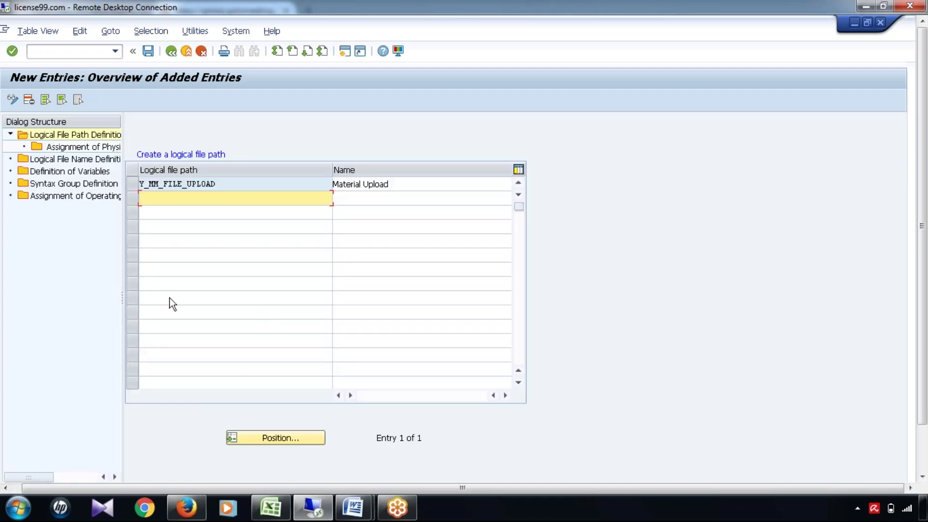
pyautogui.moveTo(122, 297); pyautogui.dragTo(335, 257)
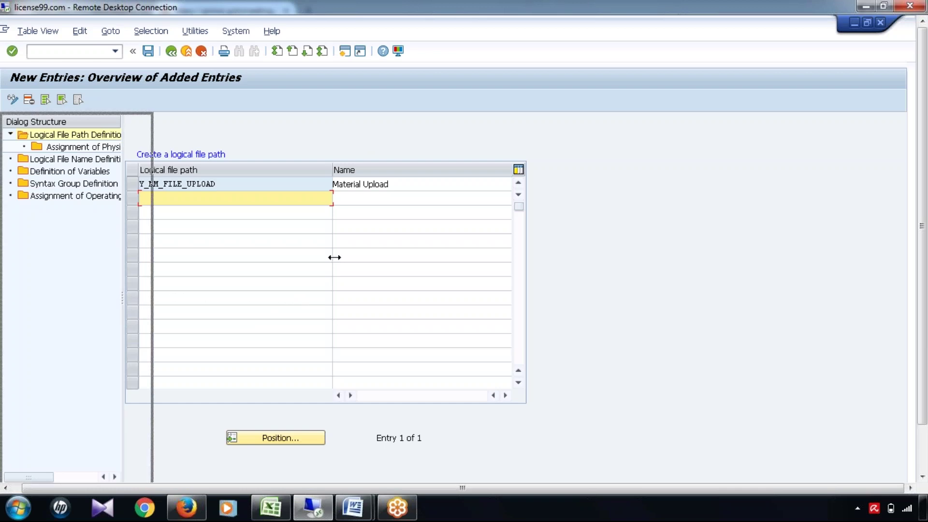
# Switch to Excel and renumber the physical directories note in A1376 as Step 2.
pyautogui.click(270, 507)
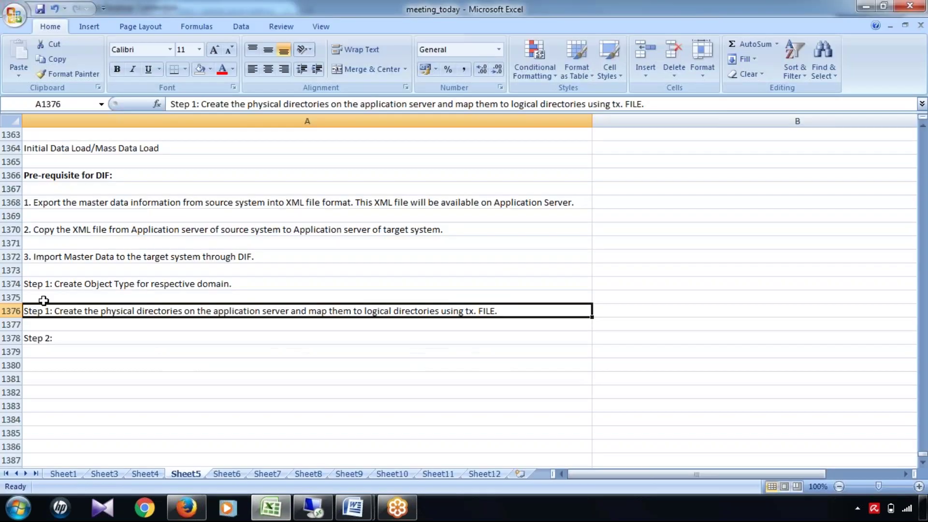
pyautogui.click(197, 104)
pyautogui.press('BackSpace')
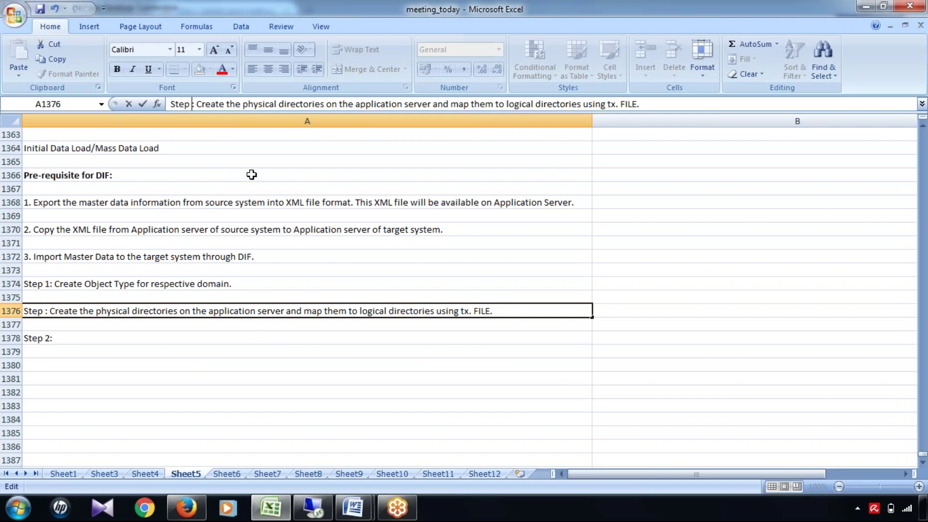
pyautogui.write('2')
pyautogui.click(368, 410)
pyautogui.click(506, 311)
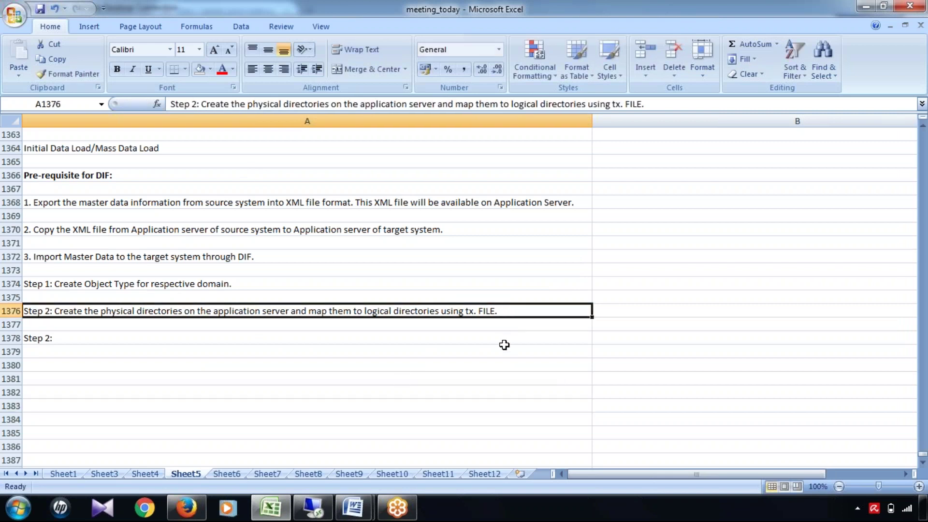
# Switch back to the SAP session and open Assignment of Physical Paths to Logical Path for Y_MM_FILE_UPLOAD.
pyautogui.click(312, 508)
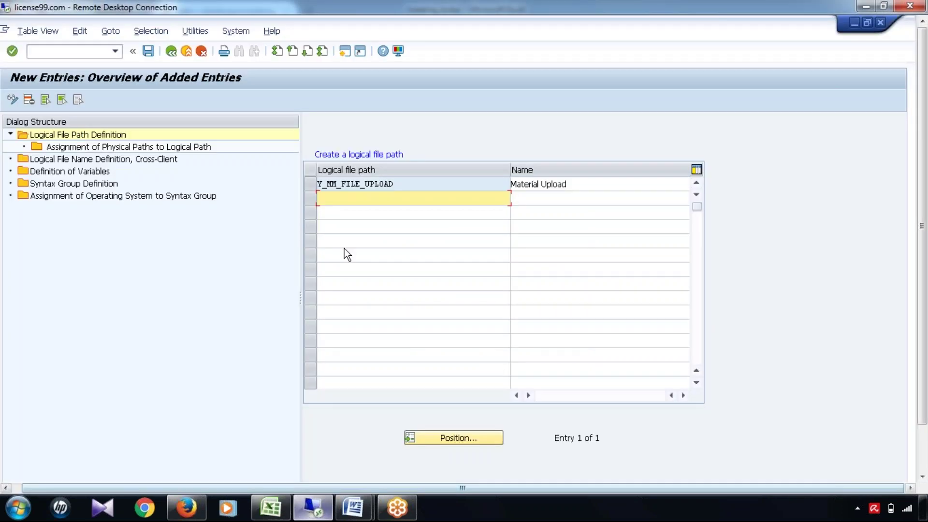
pyautogui.click(310, 185)
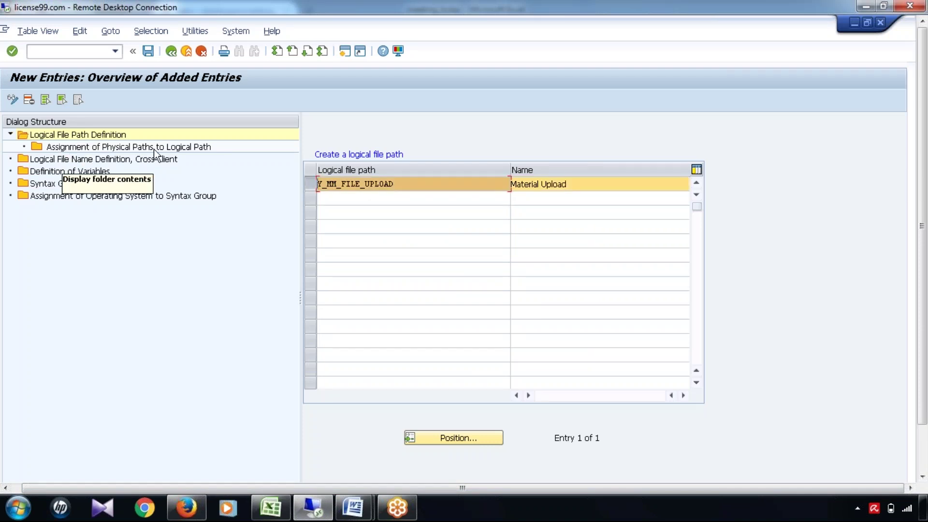
pyautogui.click(202, 150)
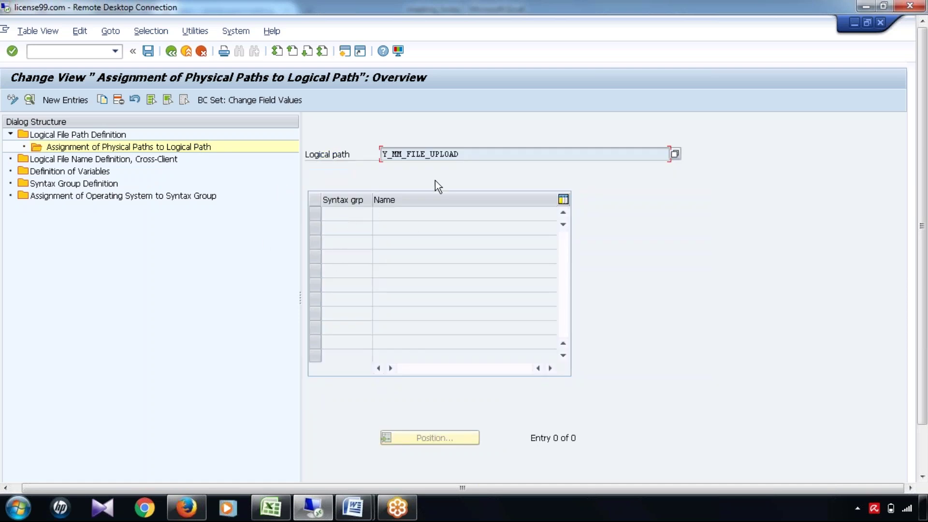
pyautogui.doubleClick(382, 150)
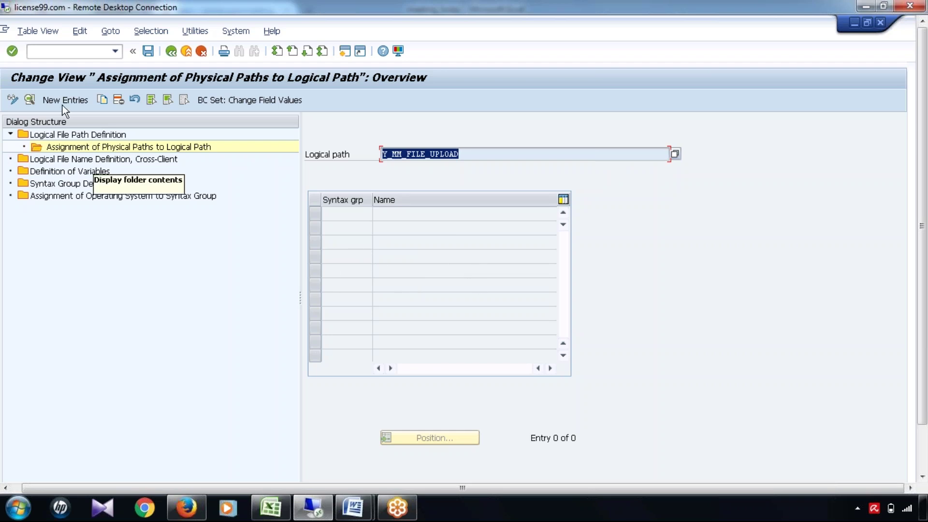
# Start a new physical path assignment for Y_MM_FILE_UPLOAD and set its syntax group to WINDOWS NT.
pyautogui.click(75, 104)
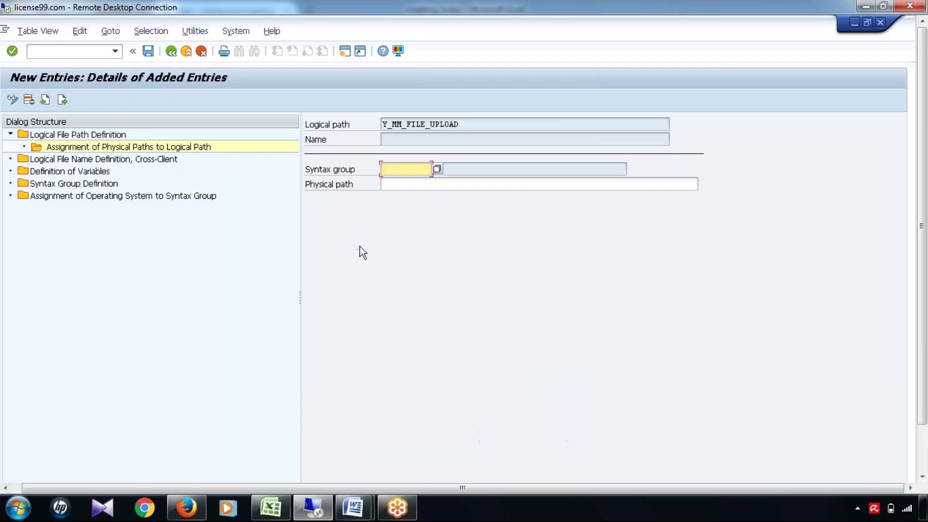
pyautogui.click(437, 170)
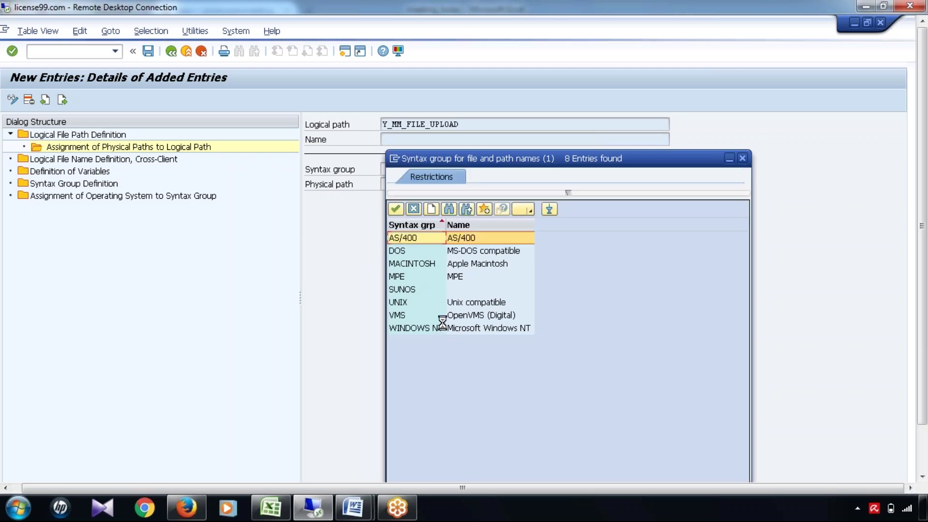
pyautogui.click(425, 253)
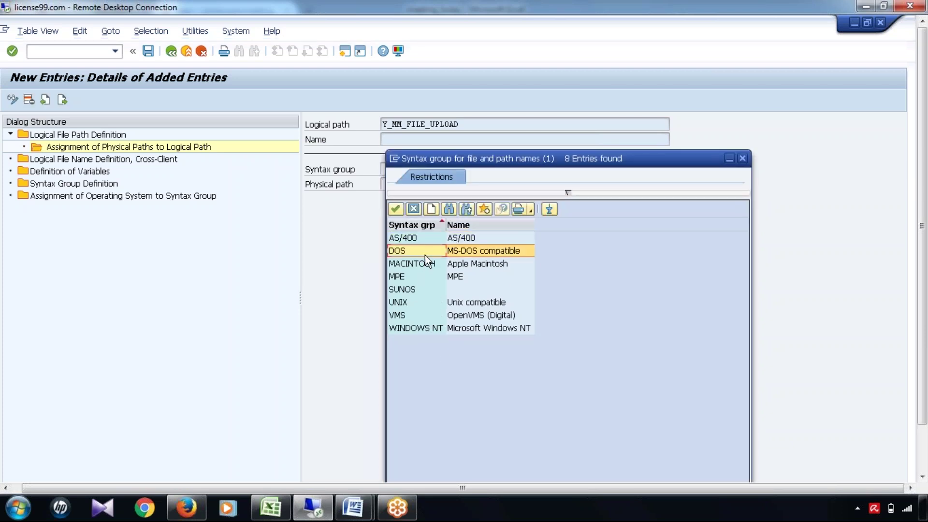
pyautogui.click(414, 301)
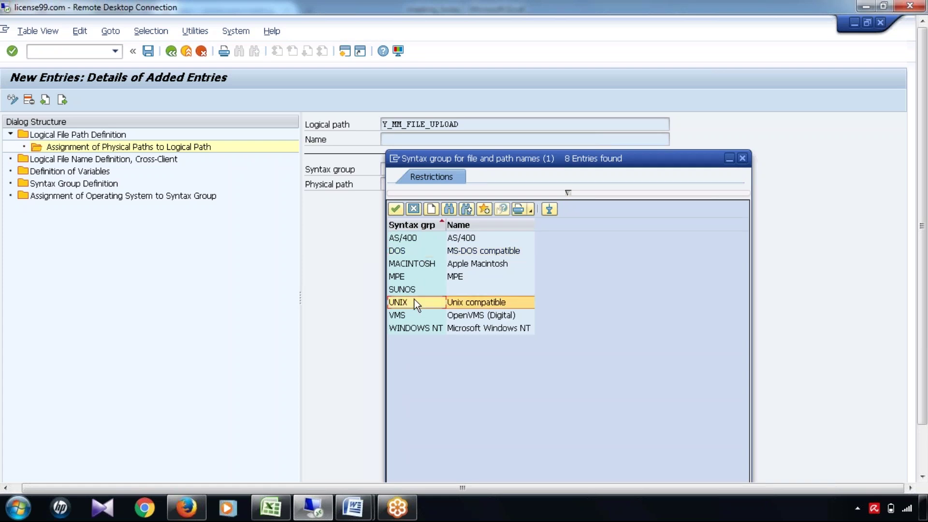
pyautogui.click(414, 329)
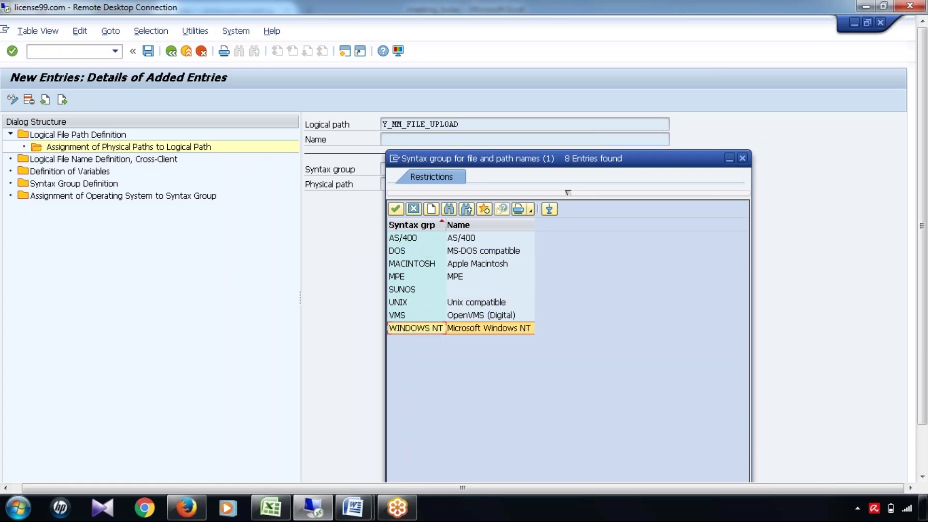
pyautogui.doubleClick(433, 328)
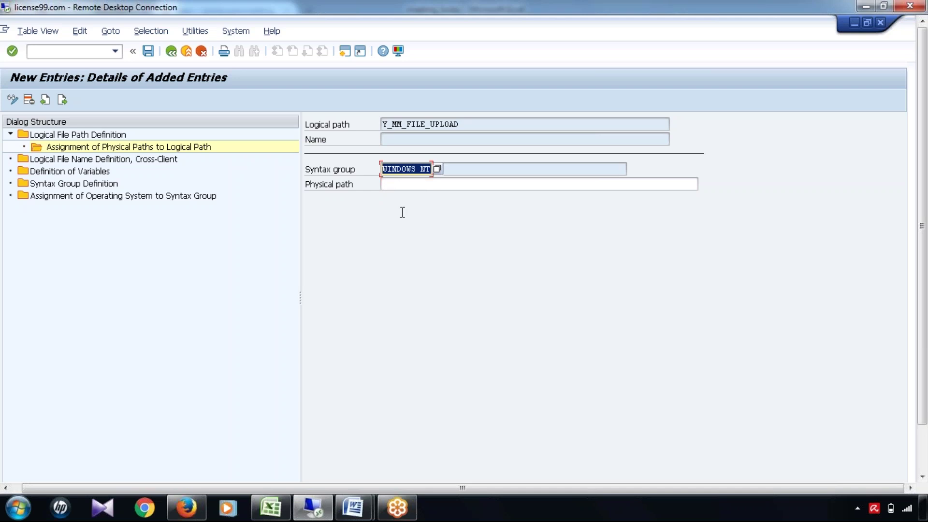
# Examine the Logical path and Physical path fields of the new assignment, rechecking the configuration steps in Excel.
pyautogui.click(480, 182)
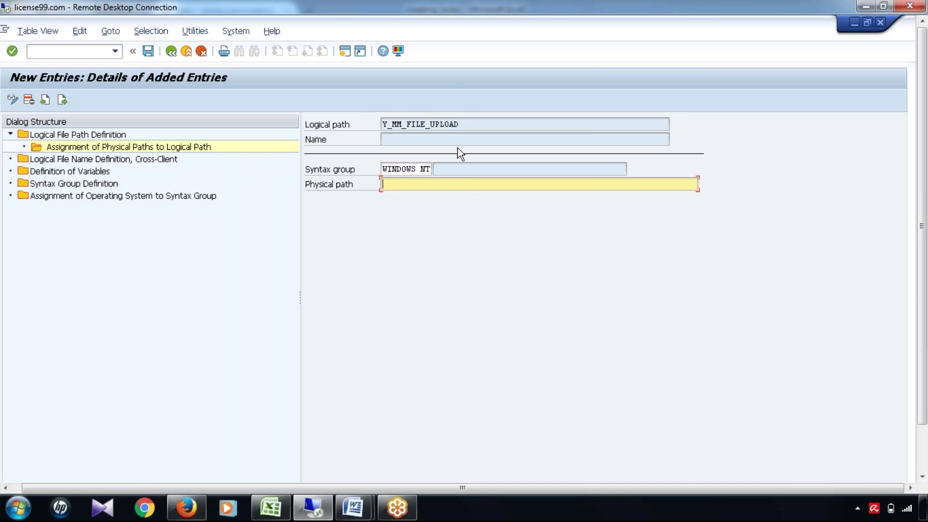
pyautogui.moveTo(459, 125); pyautogui.dragTo(383, 127)
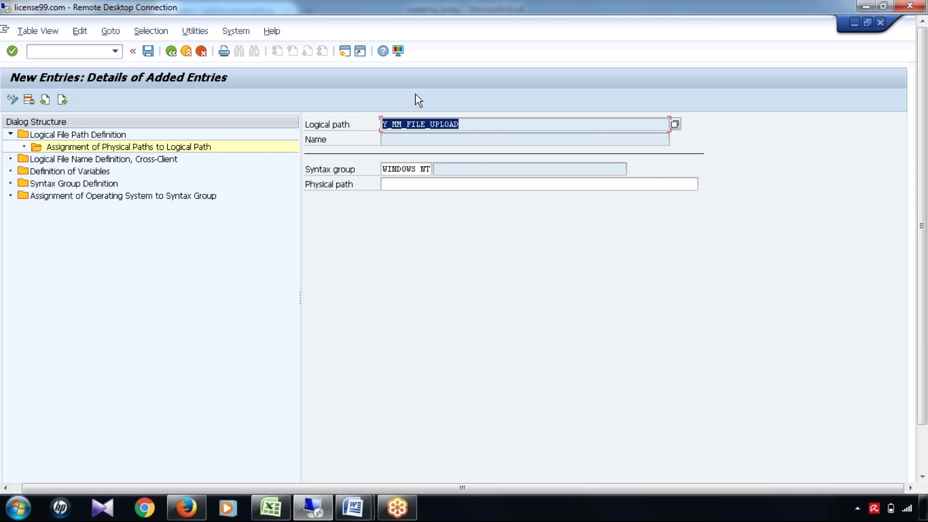
pyautogui.click(405, 186)
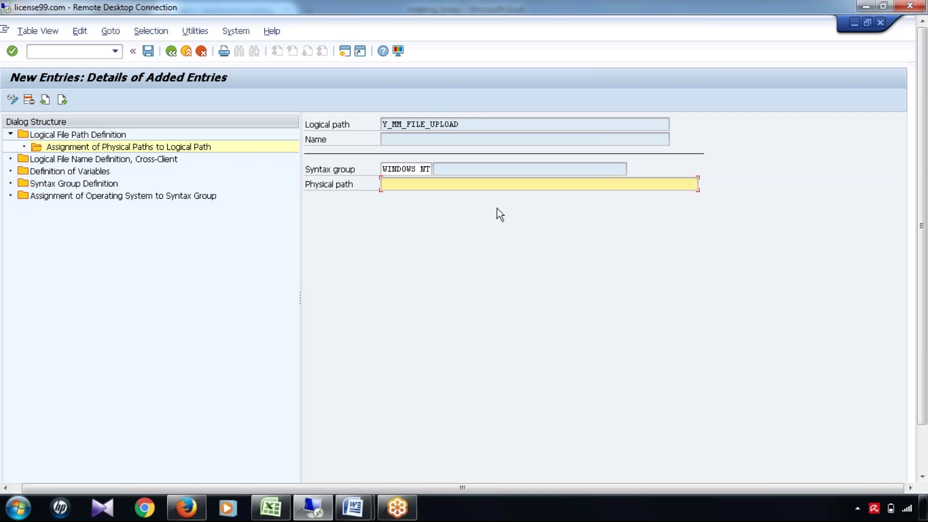
pyautogui.click(272, 508)
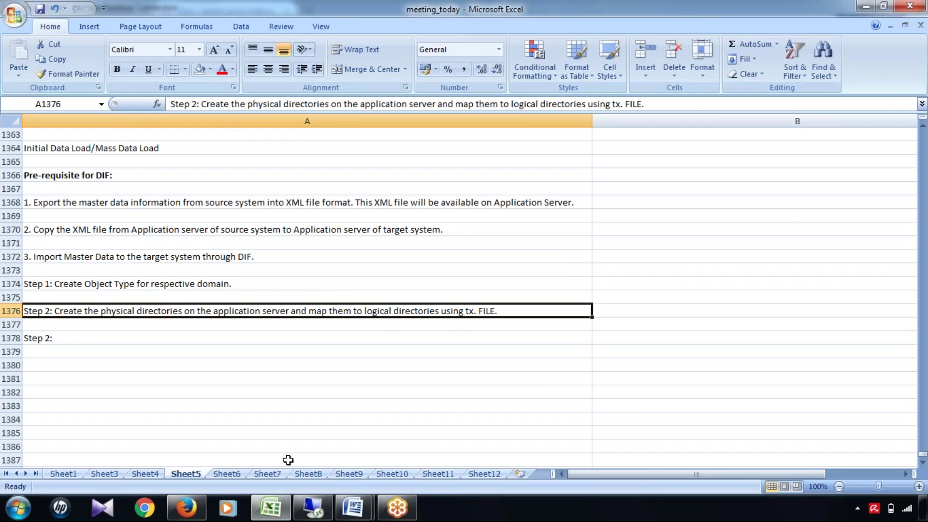
pyautogui.click(284, 517)
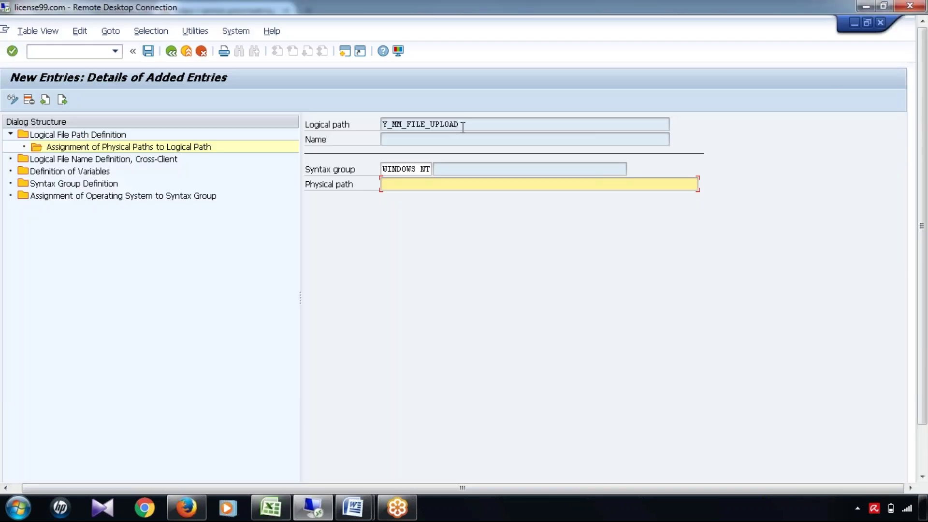
pyautogui.moveTo(461, 126); pyautogui.dragTo(382, 127)
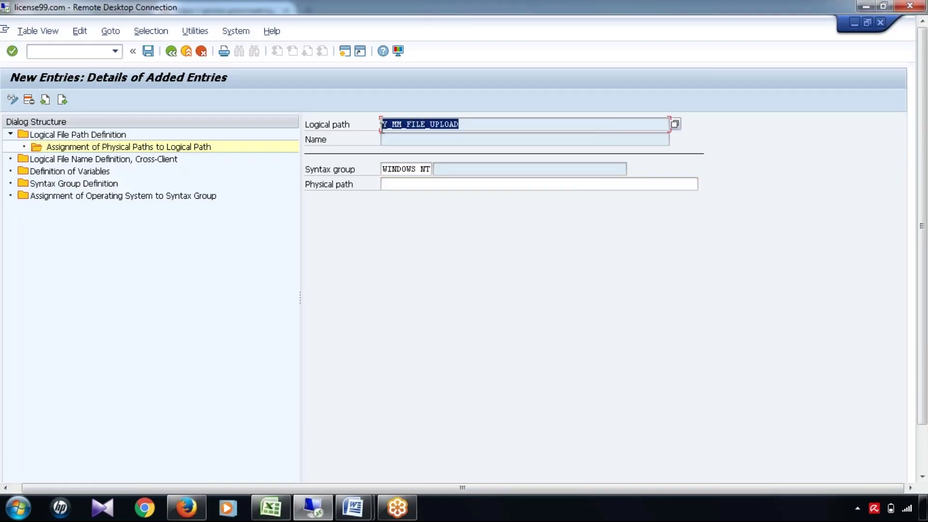
pyautogui.click(403, 187)
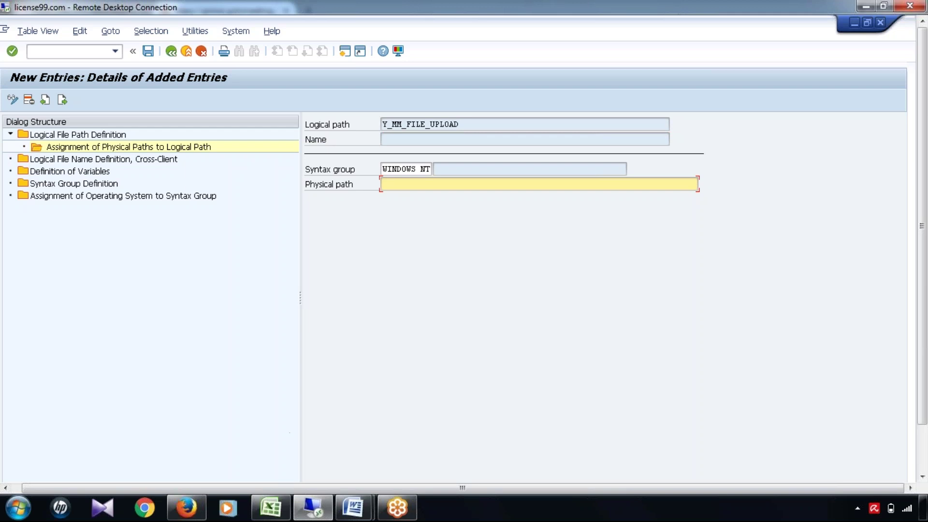
# Switch to Excel and change cell A1378 to "Step 3: Tx. CG3Z".
pyautogui.click(272, 514)
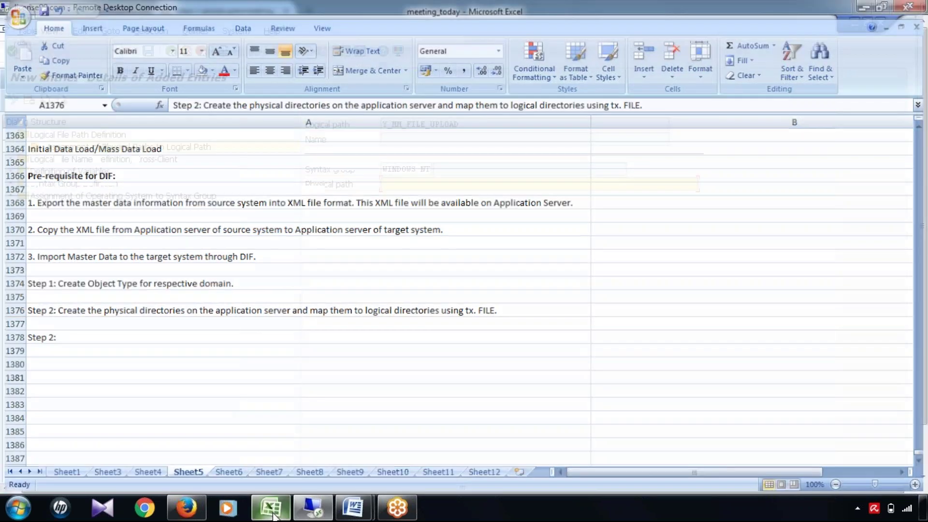
pyautogui.click(77, 337)
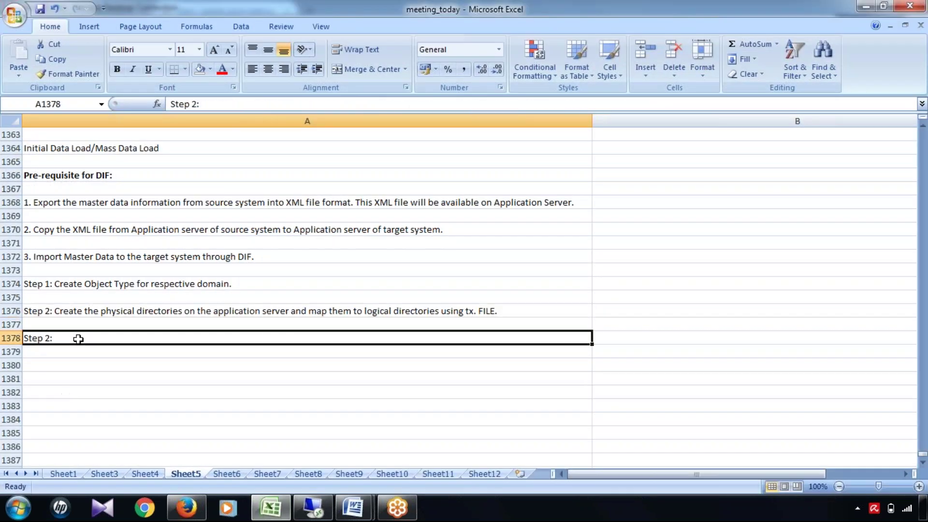
pyautogui.click(198, 103)
pyautogui.press('BackSpace')
pyautogui.write('3: Tx.')
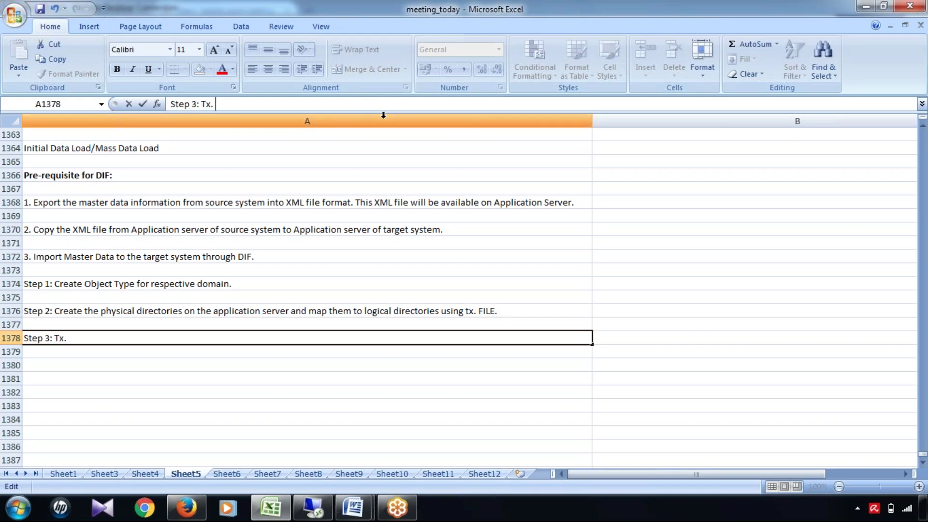
pyautogui.write(' CG3Z')
pyautogui.click(290, 377)
pyautogui.click(169, 337)
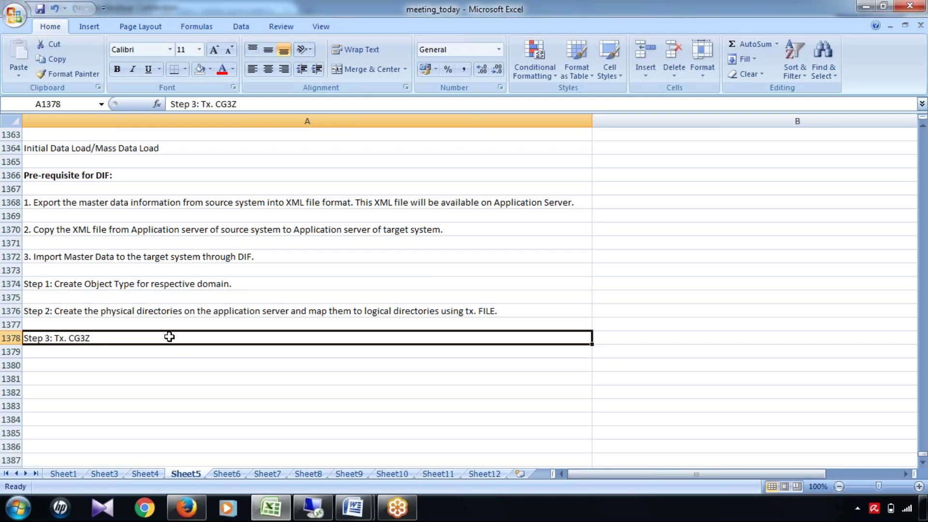
# Extend the Step 3 note in A1378 with "to upload the file from the local system to application server.".
pyautogui.click(361, 104)
pyautogui.write('t')
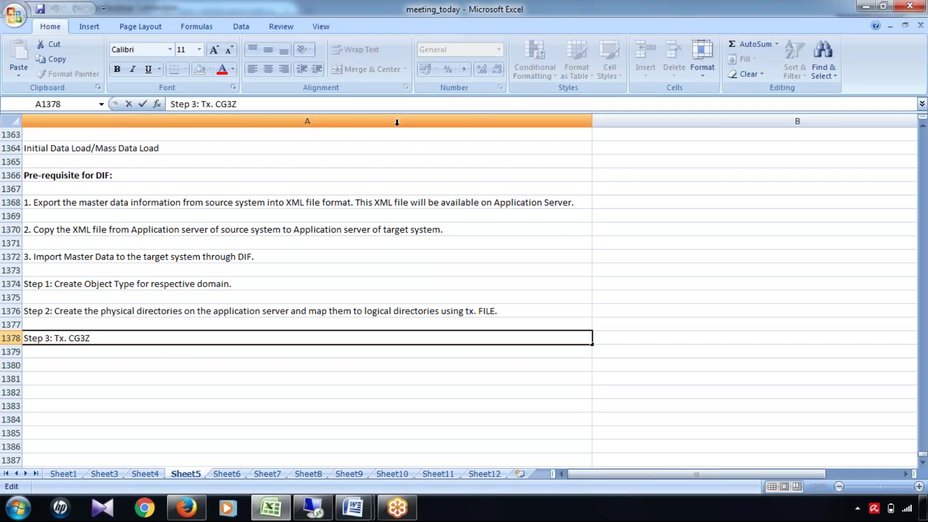
pyautogui.write('o upload')
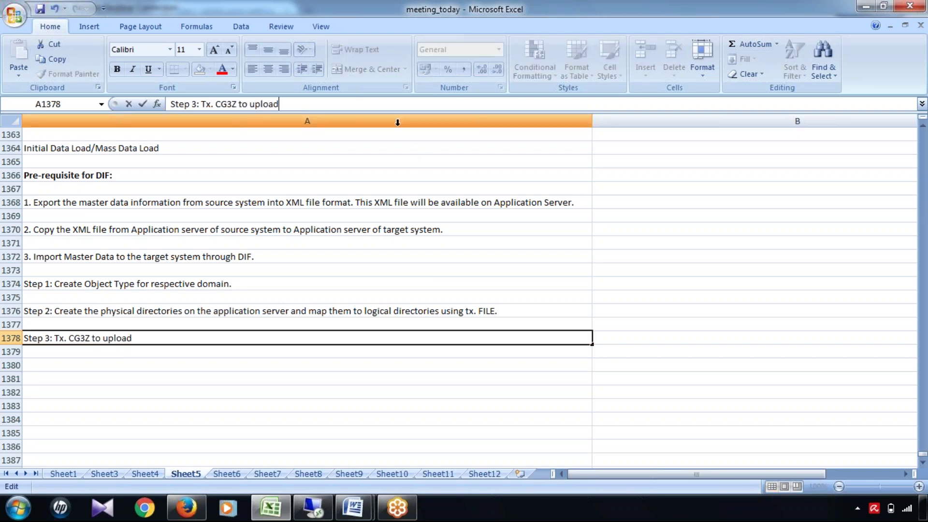
pyautogui.write(' the from')
pyautogui.press('BackSpace')
pyautogui.press('BackSpace')
pyautogui.press('BackSpace')
pyautogui.press('BackSpace')
pyautogui.write('ile from ')
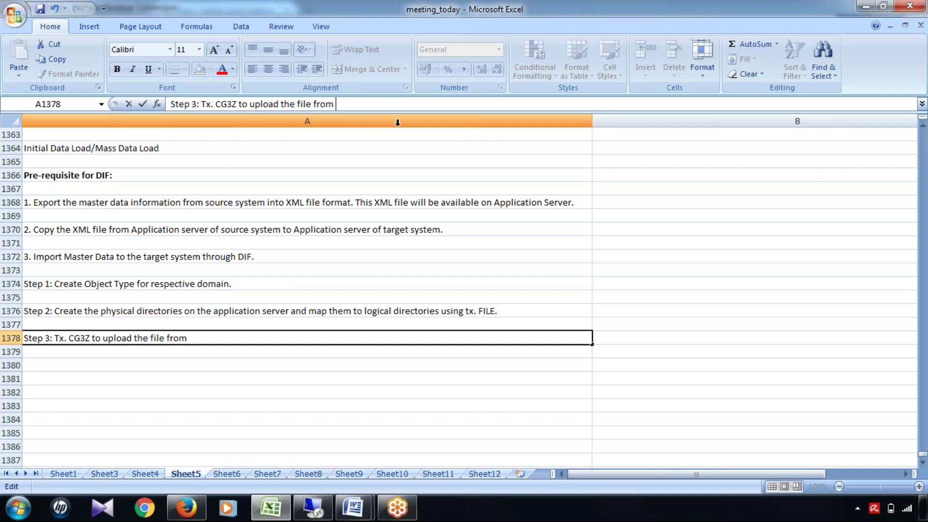
pyautogui.write('the local;')
pyautogui.press('BackSpace')
pyautogui.write('system ')
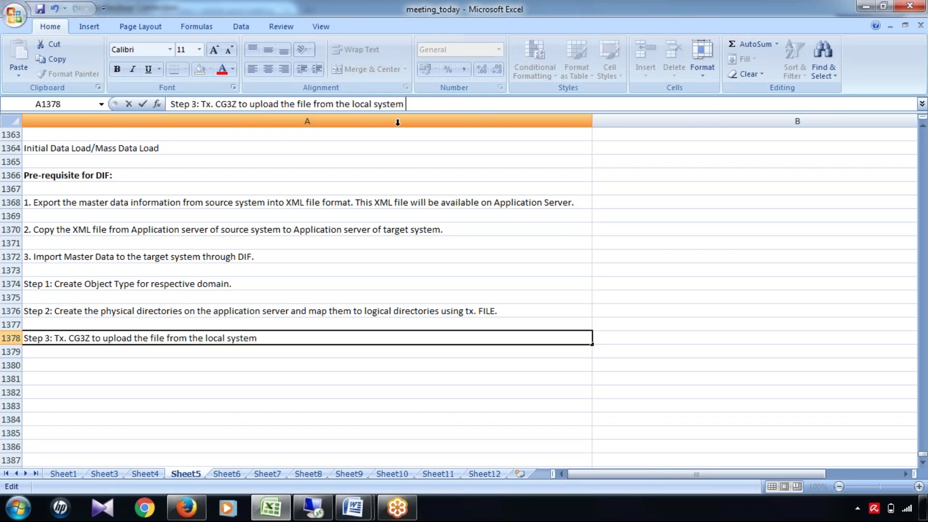
pyautogui.write('to applicati')
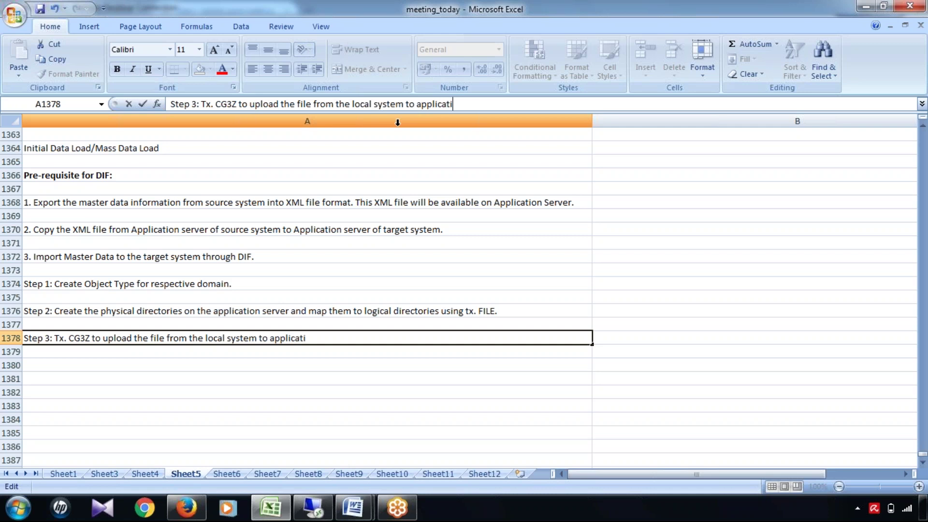
pyautogui.write('on server.')
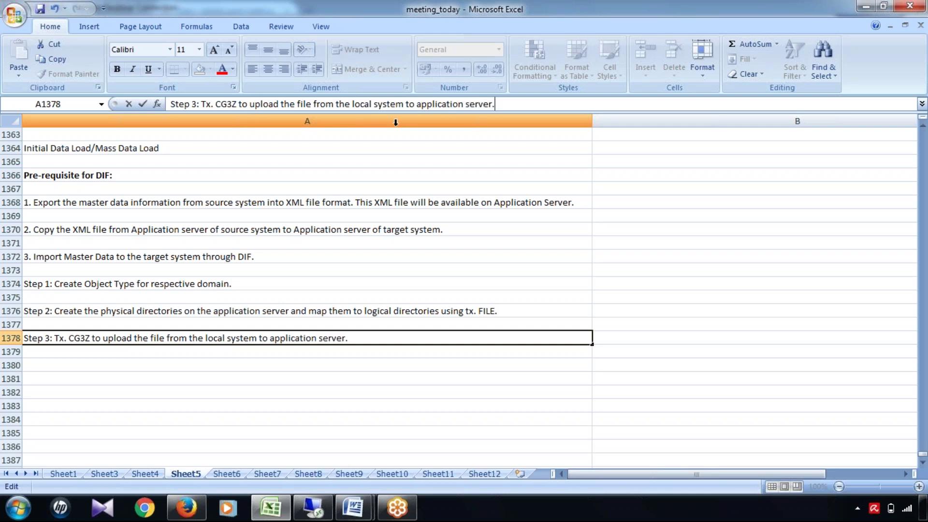
pyautogui.click(136, 369)
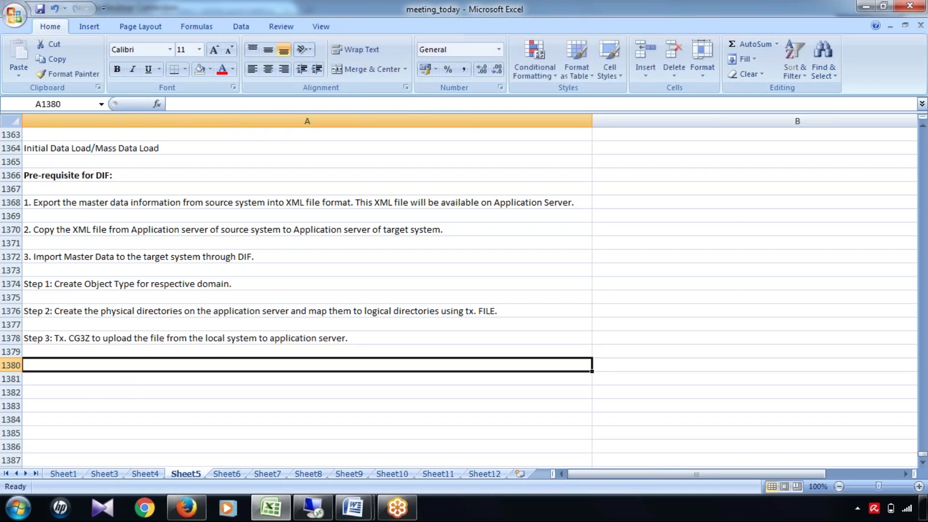
pyautogui.click(157, 340)
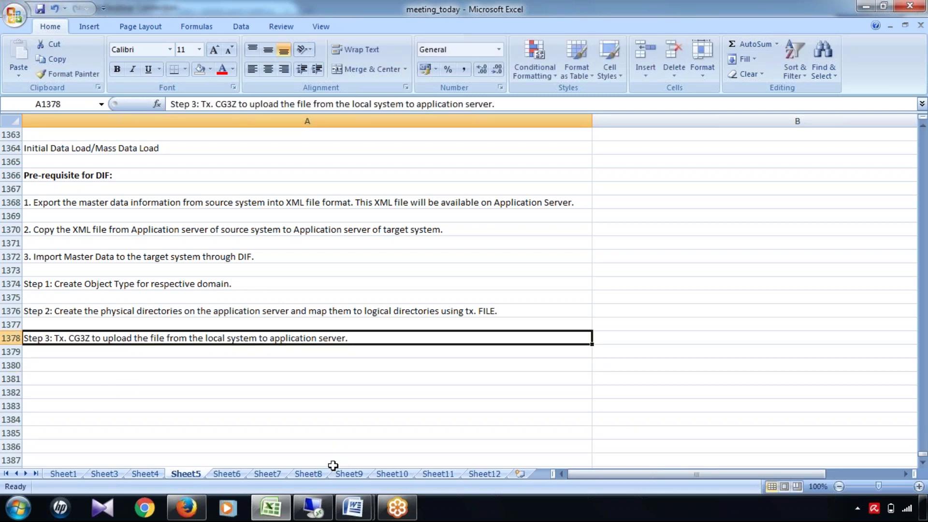
# Switch to the SAP session, run transaction CG3Z and browse the desktop for the source file on the front end.
pyautogui.click(312, 507)
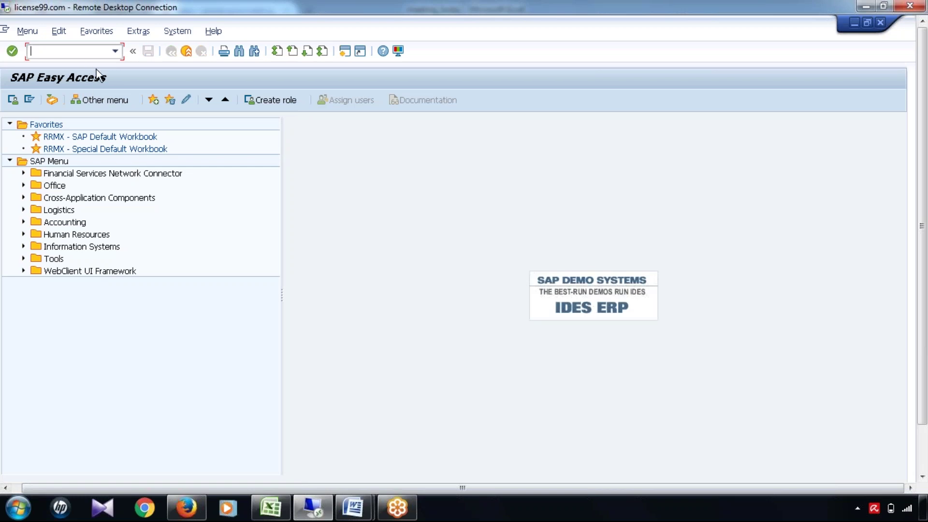
pyautogui.write('/ncg3z')
pyautogui.press('Return')
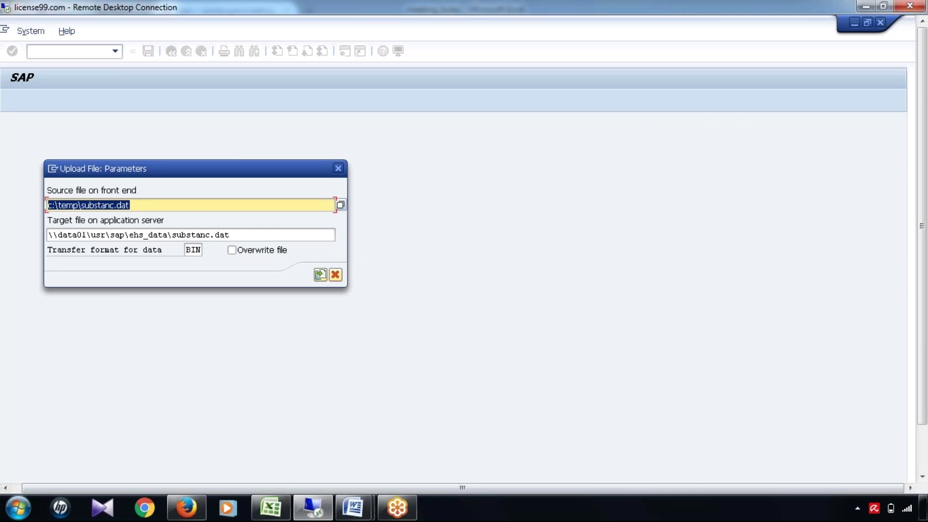
pyautogui.click(340, 204)
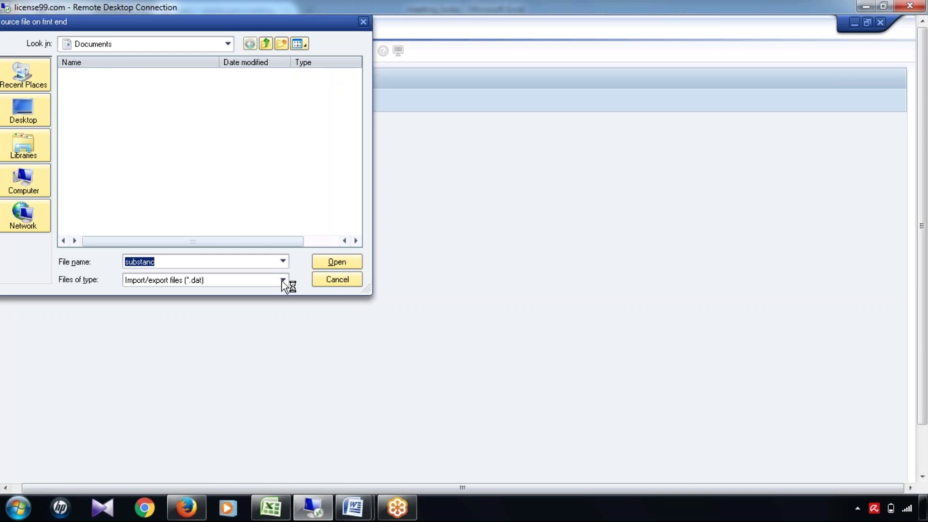
pyautogui.click(23, 111)
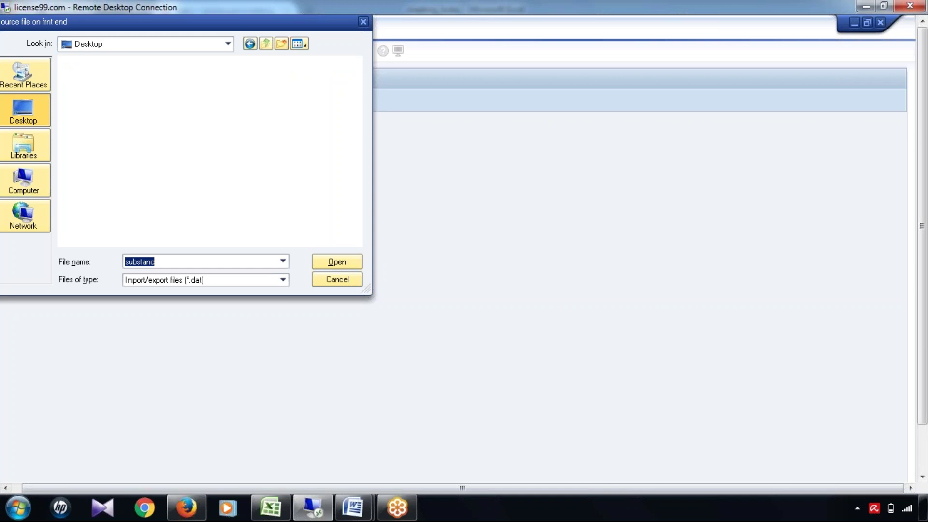
pyautogui.click(337, 280)
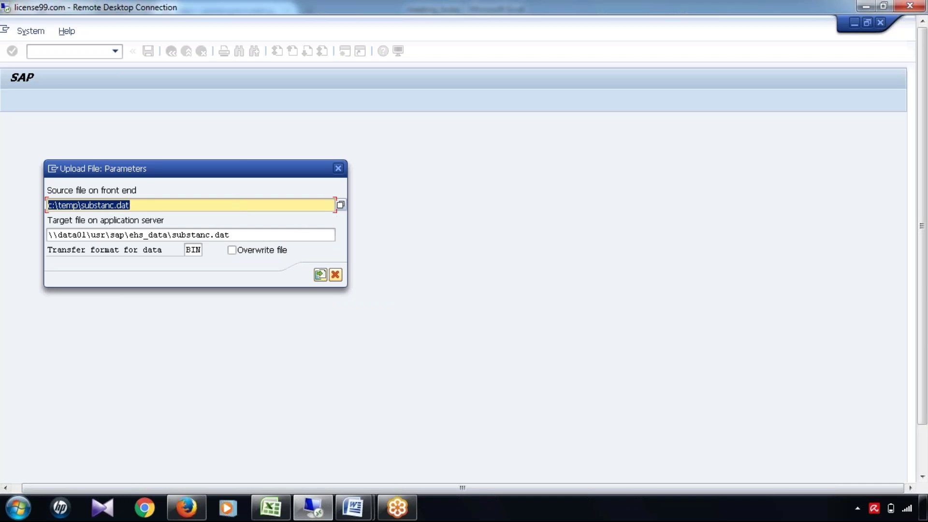
# Change the front-end source file's extension so that the path reads c:\temp\substanc.xml.
pyautogui.click(131, 206)
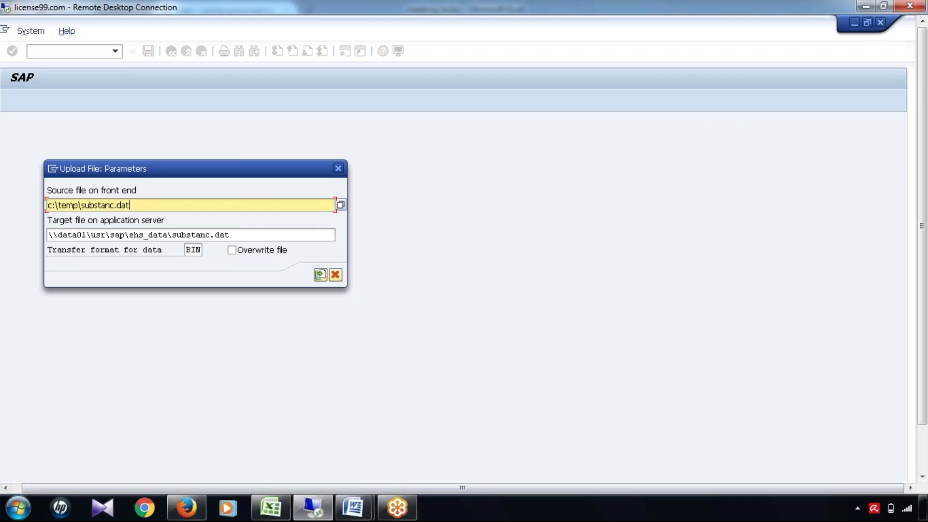
pyautogui.doubleClick(121, 205)
pyautogui.click(122, 205)
pyautogui.press('BackSpace')
pyautogui.press('BackSpace')
pyautogui.press('BackSpace')
pyautogui.write('xml')
# Set the target file on the application server to \\data01\usr\sap\ehs_data\substanc.xml and review both file paths.
pyautogui.moveTo(234, 234); pyautogui.dragTo(213, 235)
pyautogui.hotkey('shift', 'Left')
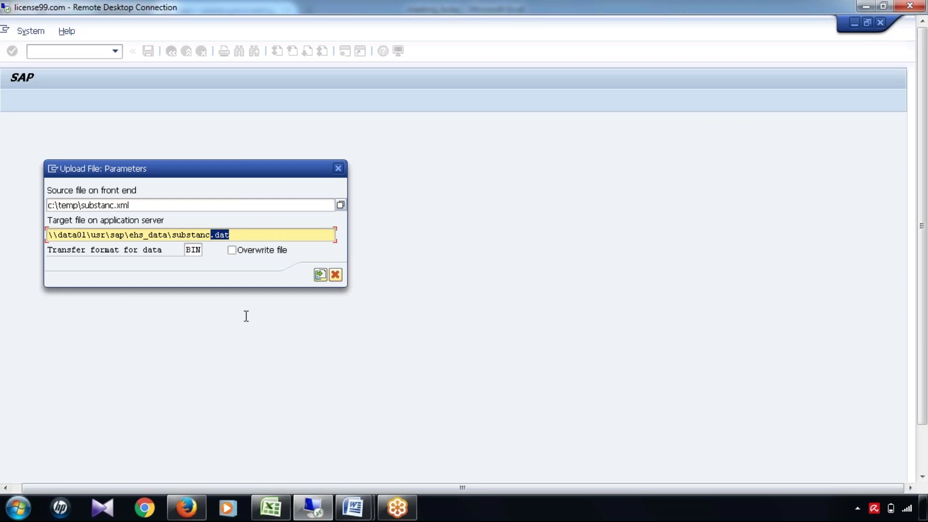
pyautogui.click(247, 235)
pyautogui.press('BackSpace')
pyautogui.press('BackSpace')
pyautogui.press('BackSpace')
pyautogui.write('xml')
pyautogui.click(159, 204)
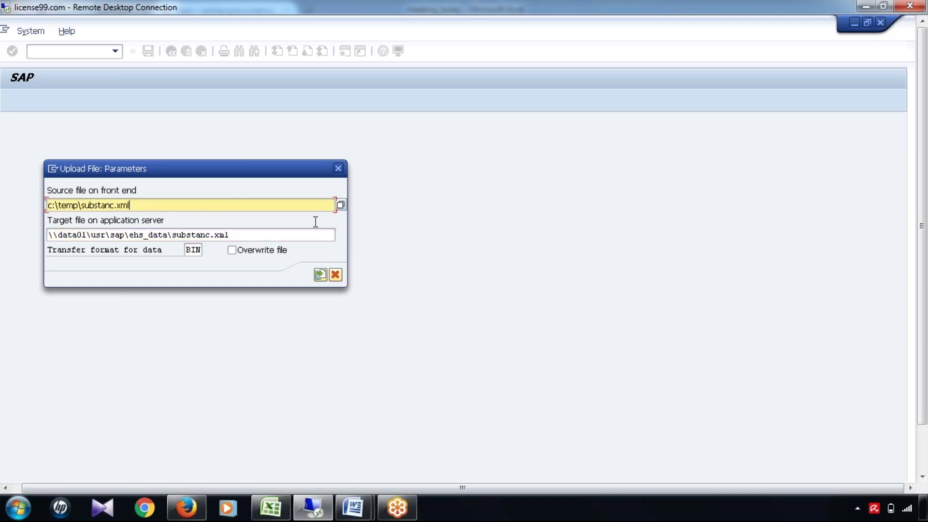
pyautogui.click(135, 191)
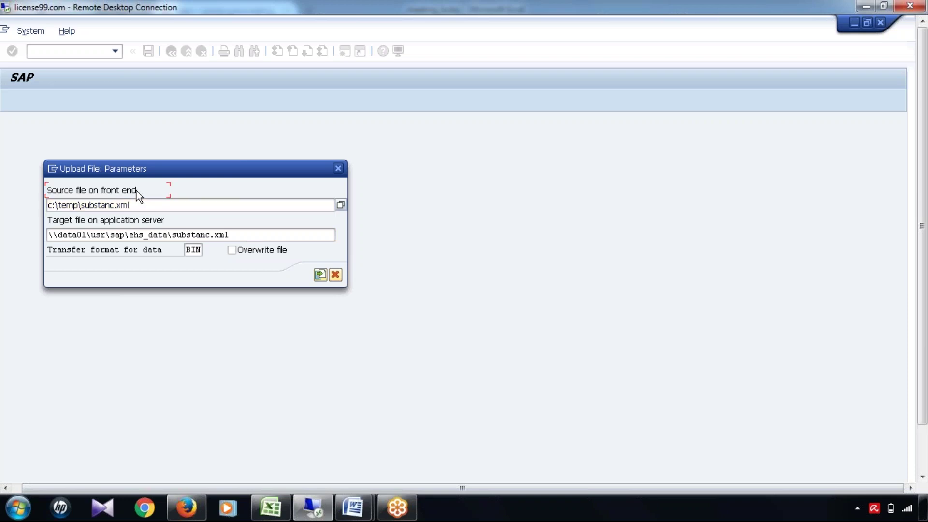
pyautogui.click(86, 235)
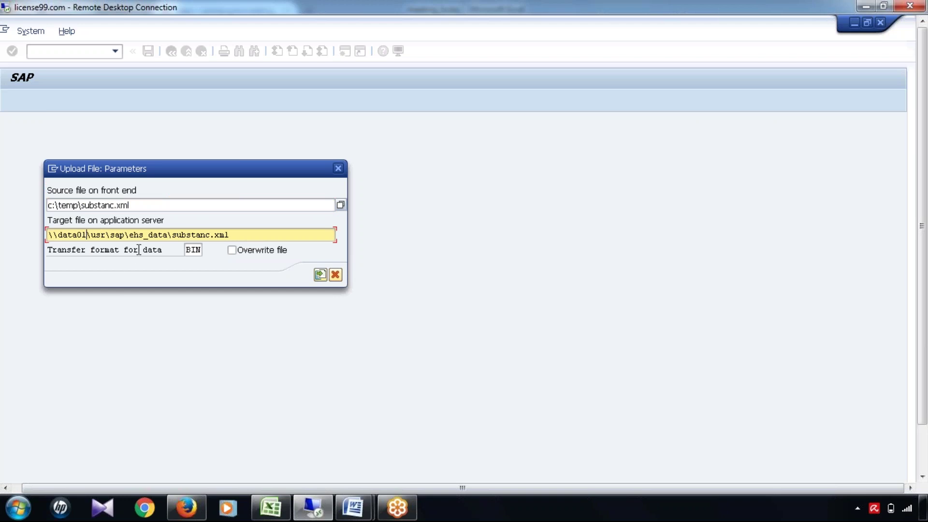
pyautogui.moveTo(236, 235); pyautogui.dragTo(37, 236)
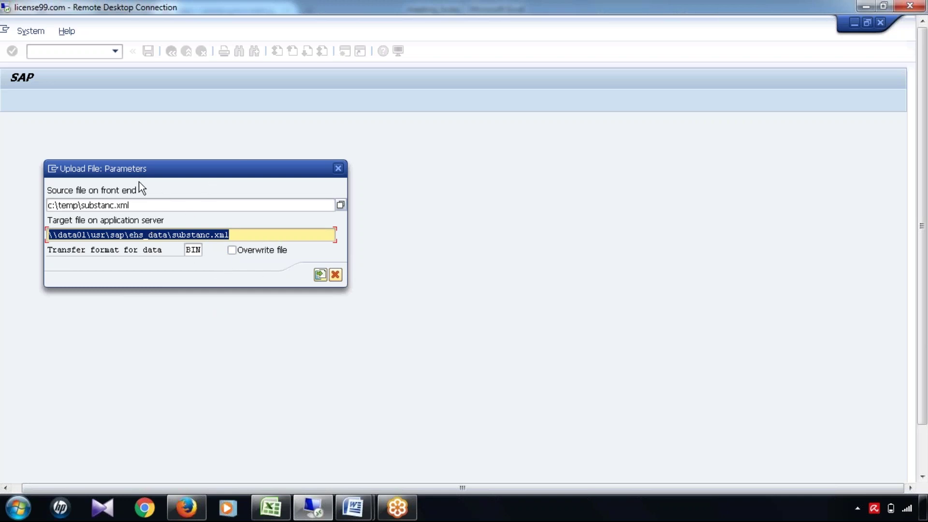
# Switch to Excel and enter the note "Tx. Al11" in cell A1380.
pyautogui.click(271, 507)
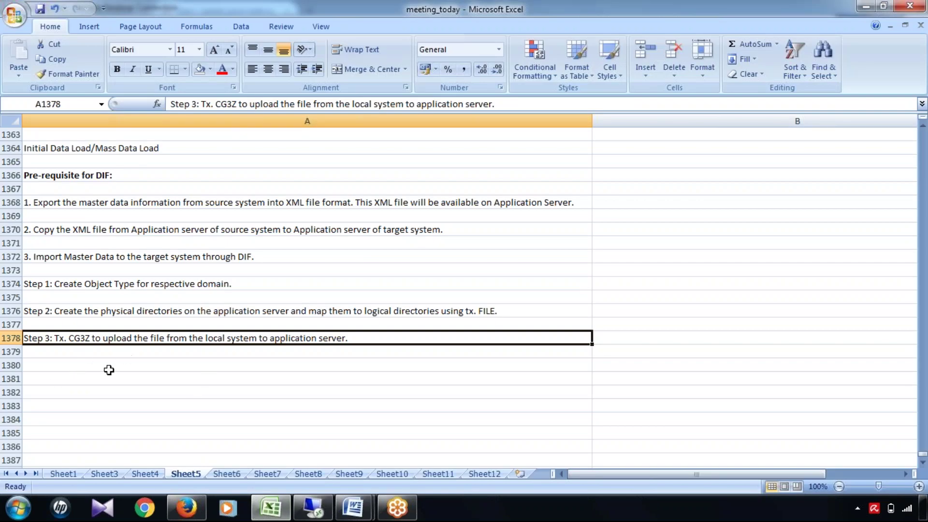
pyautogui.click(124, 365)
pyautogui.write('Tx')
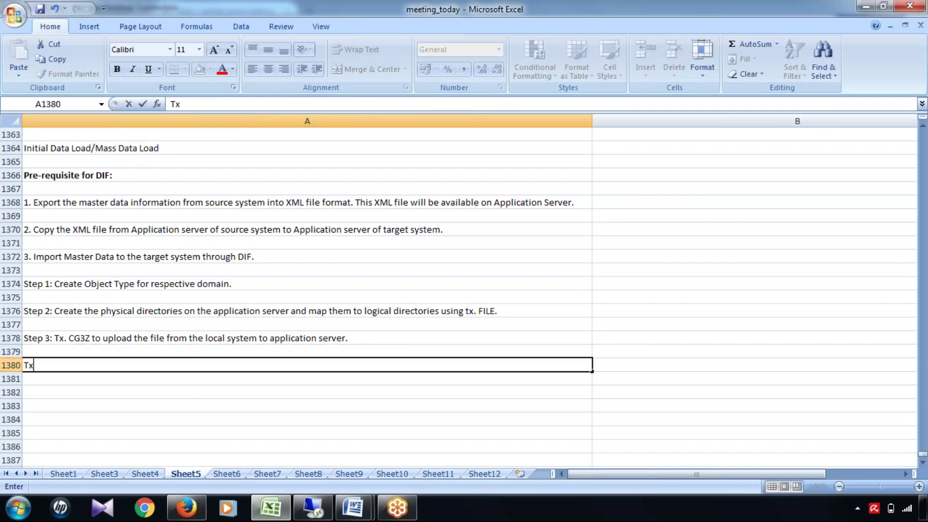
pyautogui.write('. Al11')
# Return to the SAP session, cancel the file upload and run transaction AL11.
pyautogui.click(278, 511)
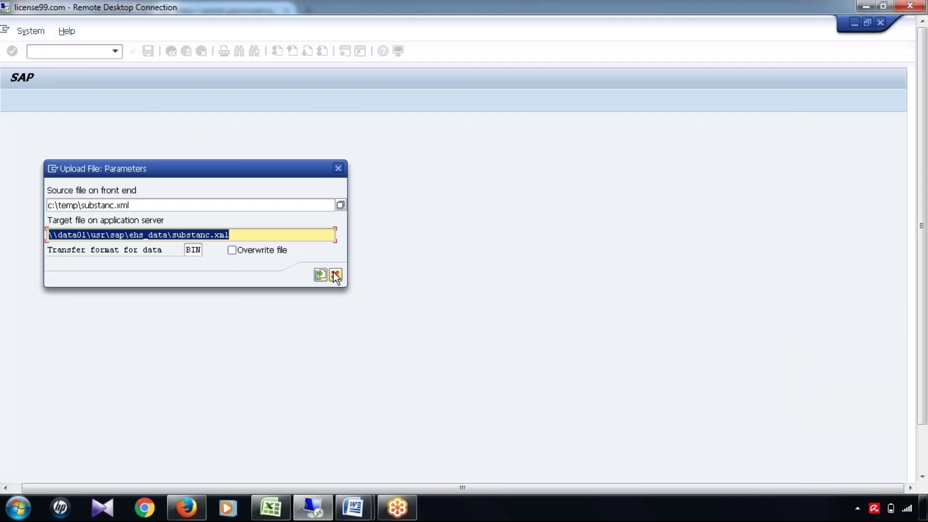
pyautogui.click(336, 275)
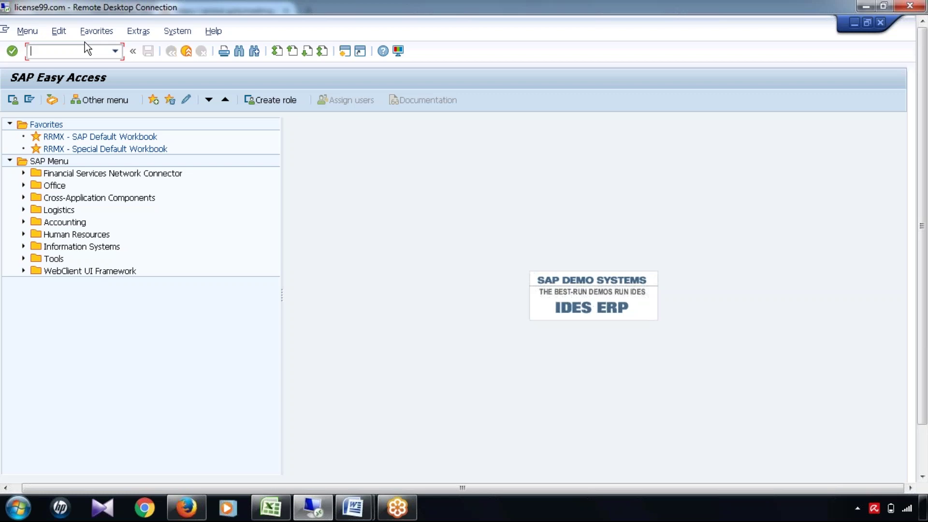
pyautogui.write('/nal11')
pyautogui.press('Return')
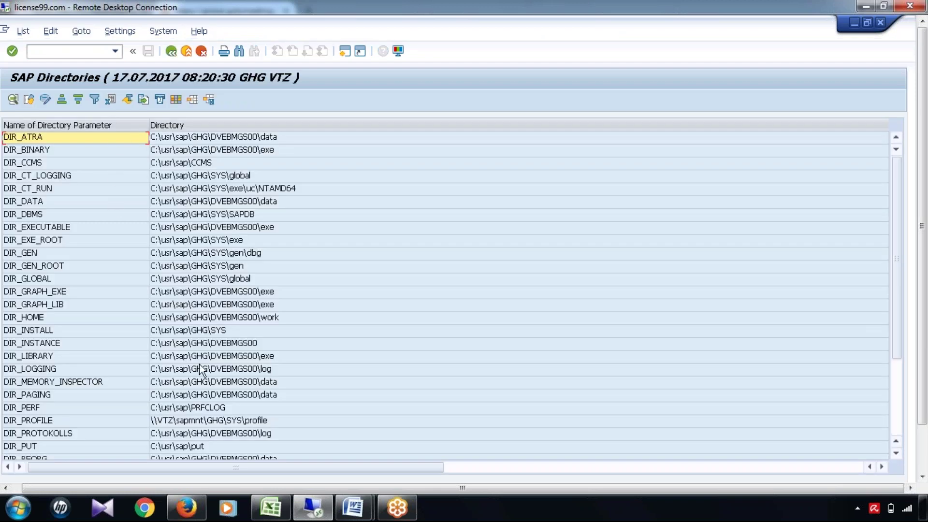
# Find DIR_TRANS in the SAP directories list, view the contents of its directory and return to the list.
pyautogui.moveTo(893, 318); pyautogui.dragTo(898, 425)
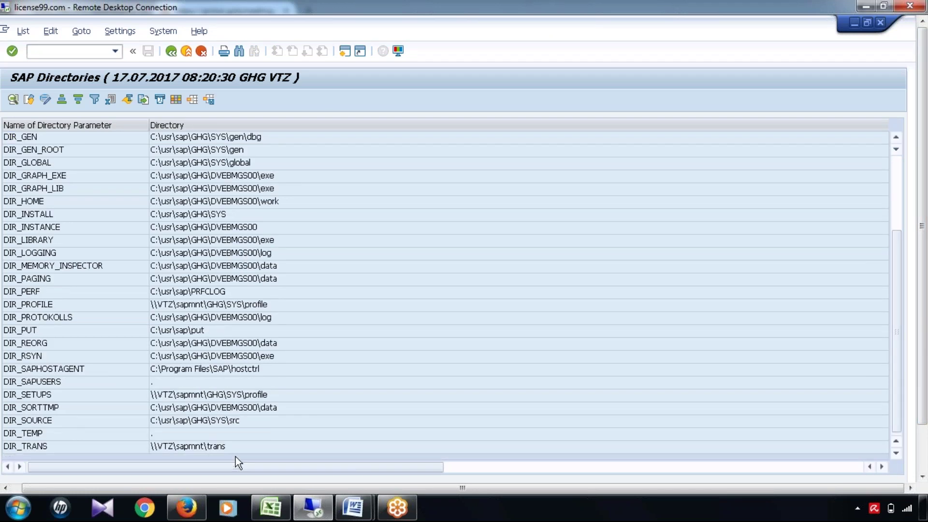
pyautogui.click(24, 446)
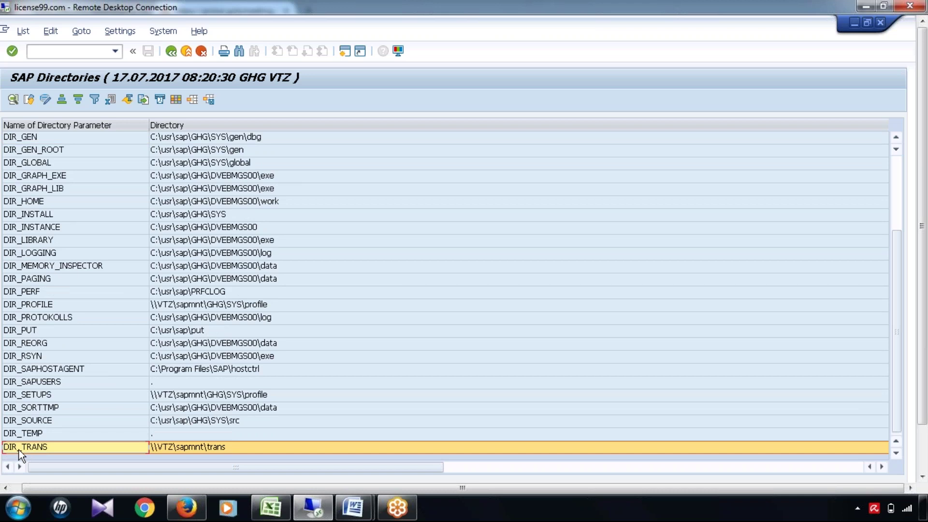
pyautogui.doubleClick(185, 447)
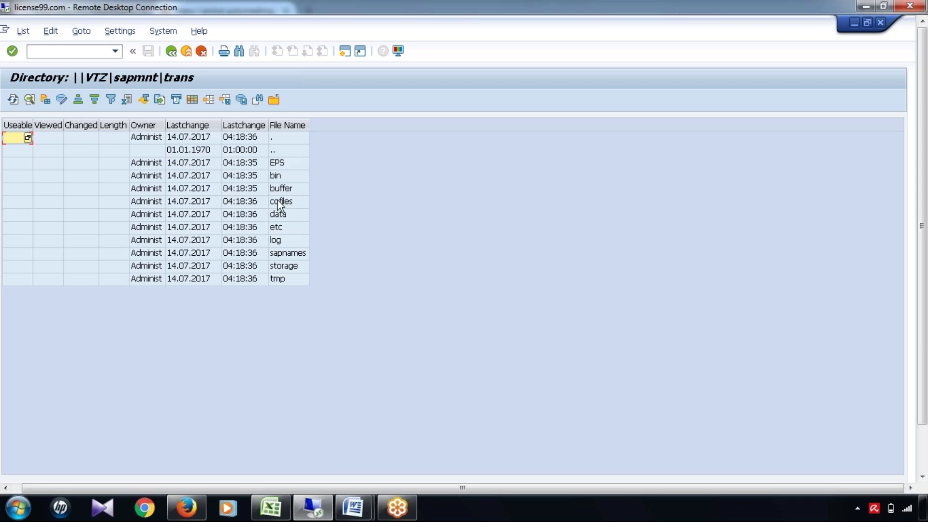
pyautogui.click(173, 50)
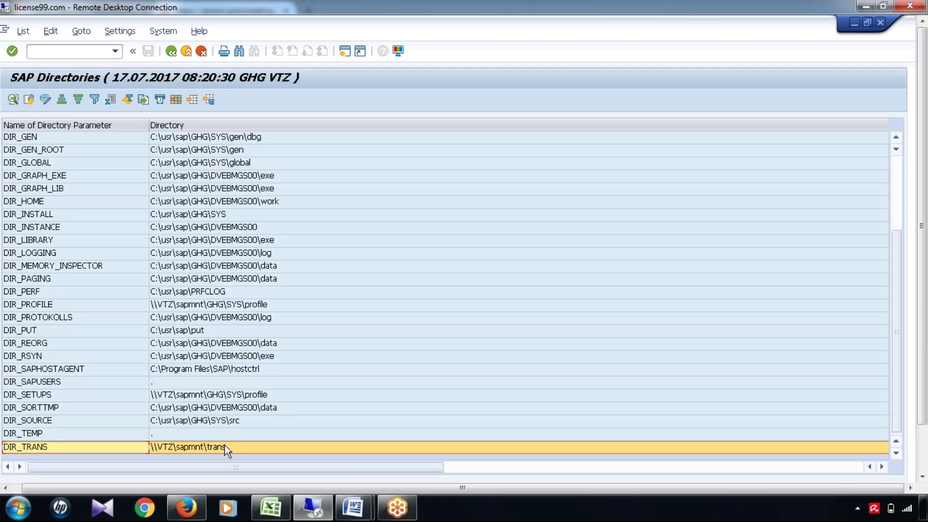
# Copy the DIR_TRANS directory path \\VTZ\sapmnt\trans from the SAP directories list.
pyautogui.rightClick(224, 445)
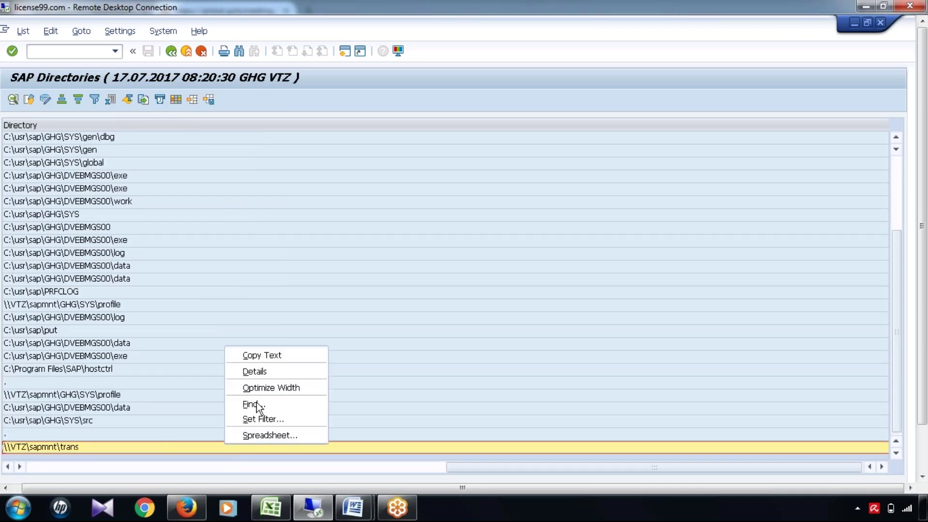
pyautogui.click(251, 354)
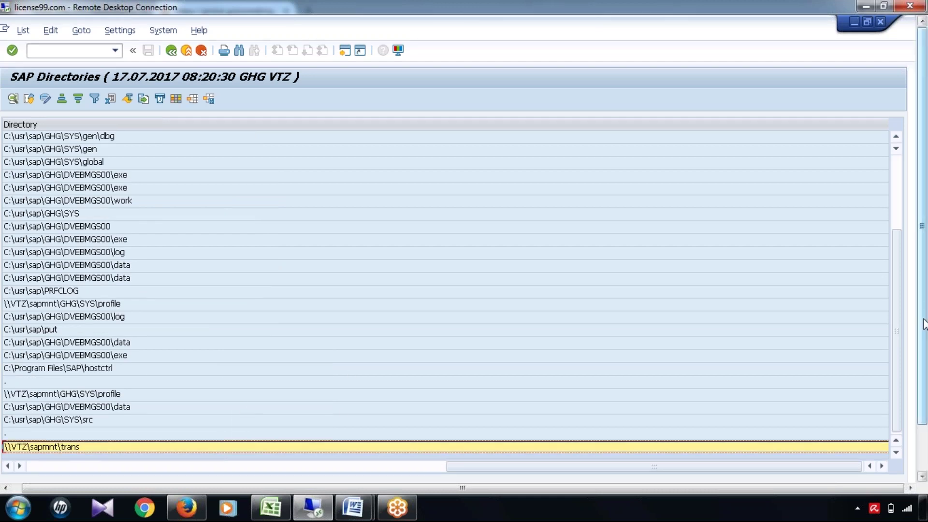
pyautogui.moveTo(922, 324); pyautogui.dragTo(923, 372)
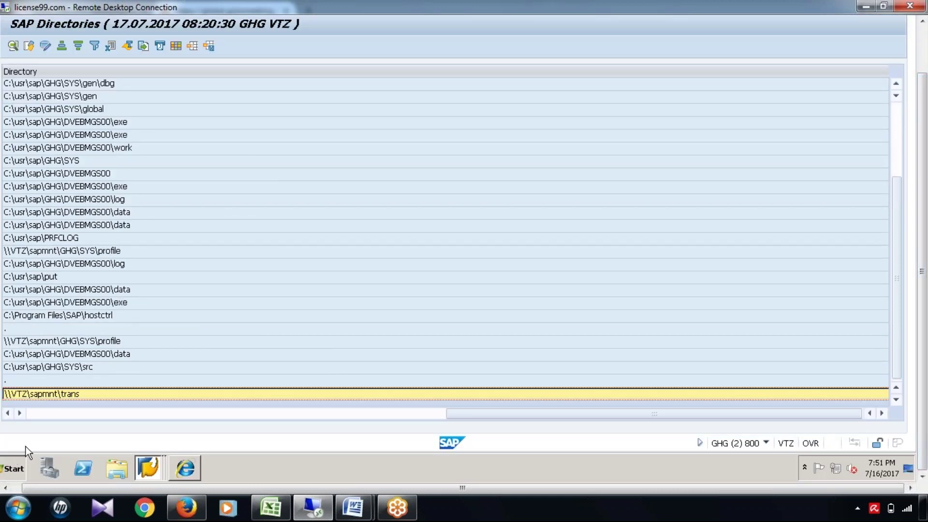
# Find and open the Run dialog on the remote desktop and bring it in front of the SAP window.
pyautogui.moveTo(47, 486); pyautogui.dragTo(36, 485)
pyautogui.click(22, 469)
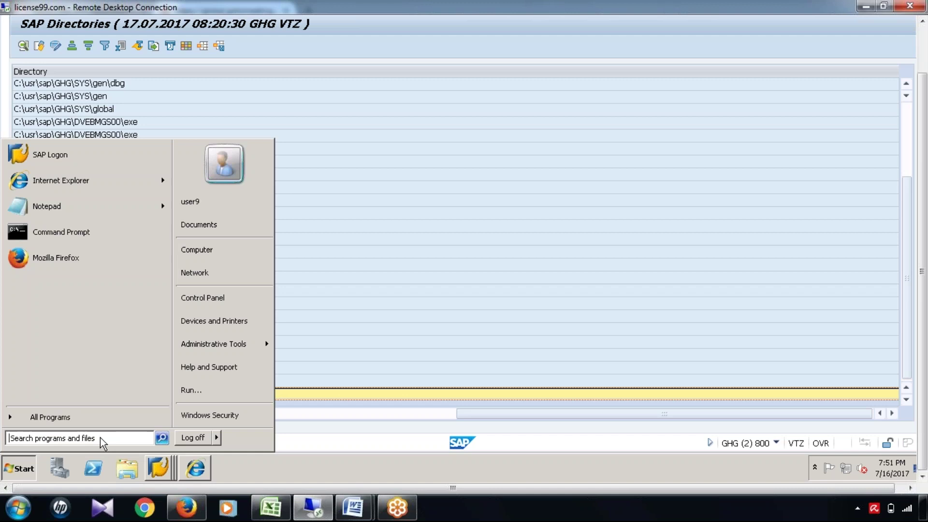
pyautogui.write('run')
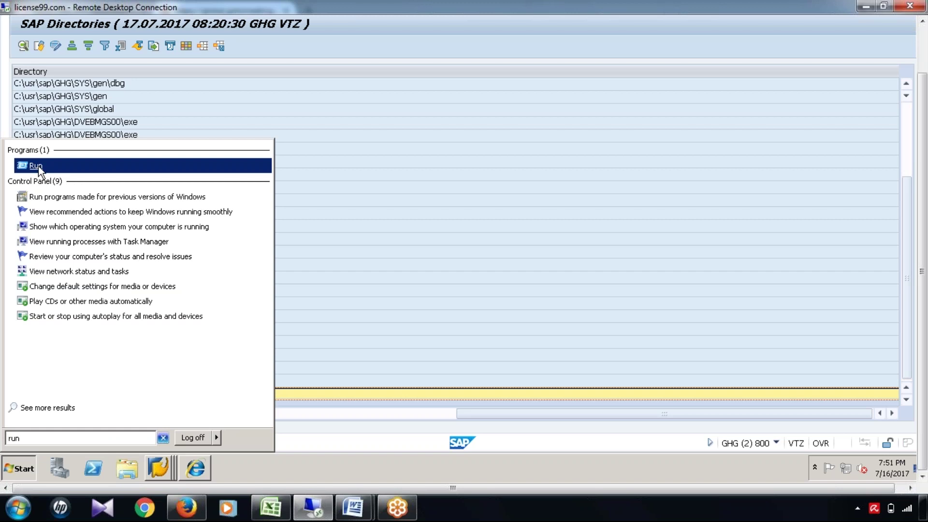
pyautogui.click(56, 168)
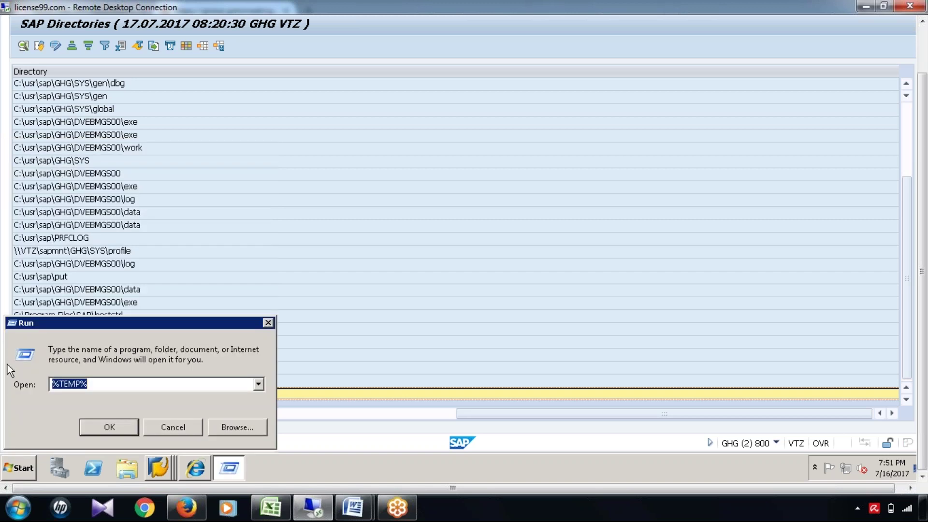
pyautogui.press('Return')
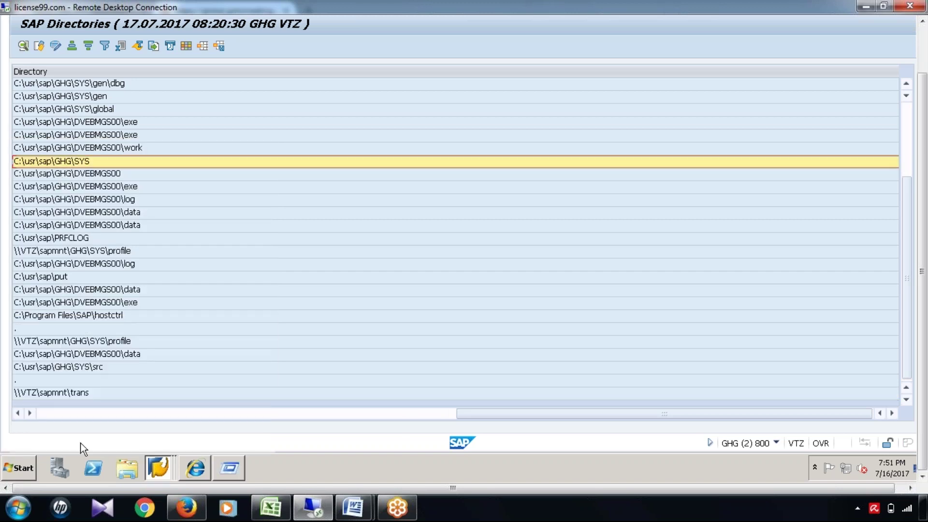
pyautogui.click(239, 468)
# Replace the existing %TEMP% entry in the Run dialog with the copied DIR_TRANS directory line.
pyautogui.click(113, 387)
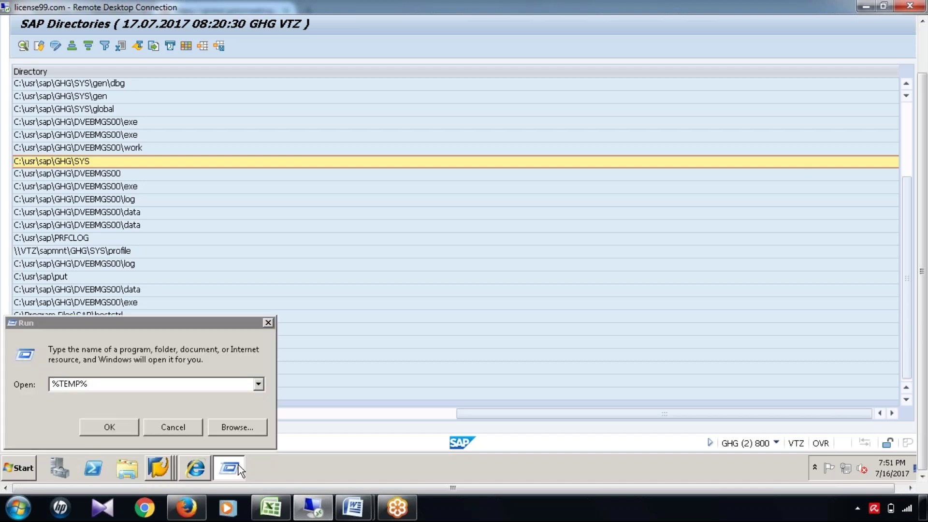
pyautogui.click(113, 389)
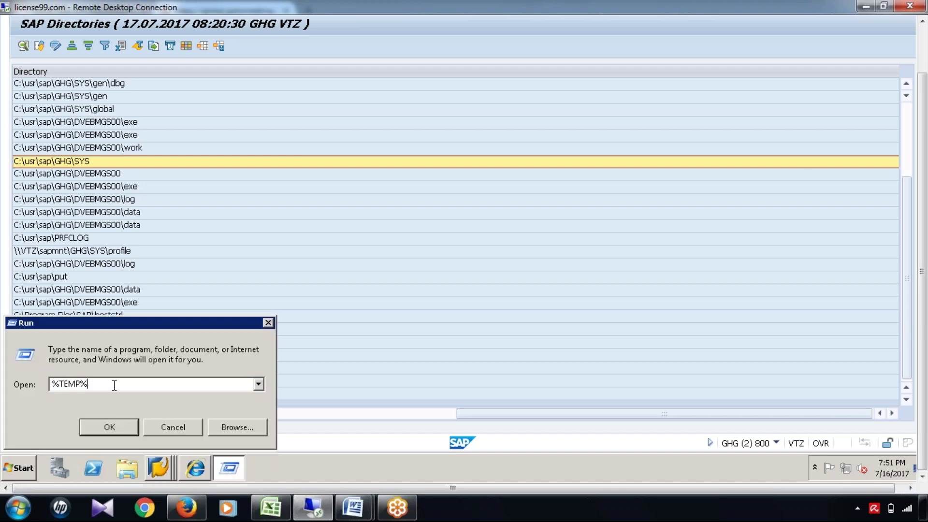
pyautogui.press('BackSpace')
pyautogui.press('BackSpace')
pyautogui.press('BackSpace')
pyautogui.press('BackSpace')
pyautogui.press('BackSpace')
pyautogui.press('BackSpace')
pyautogui.hotkey('ctrl', 'v')
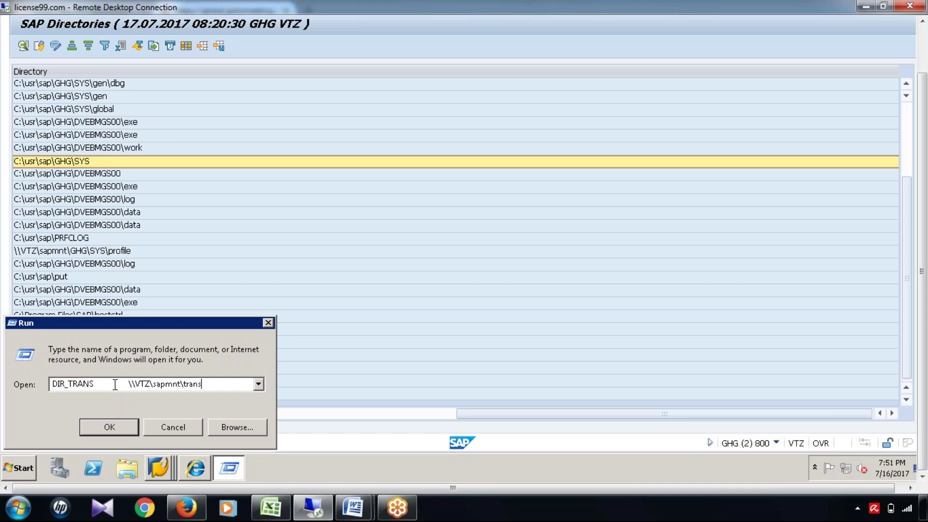
# Remove the DIR_TRANS name and spaces before the path, and run \\VTZ\sapmnt\trans to open the network folder.
pyautogui.click(128, 384)
pyautogui.press('BackSpace')
pyautogui.press('BackSpace')
pyautogui.press('BackSpace')
pyautogui.press('BackSpace')
pyautogui.press('BackSpace')
pyautogui.press('BackSpace')
pyautogui.press('BackSpace')
pyautogui.press('BackSpace')
pyautogui.press('BackSpace')
pyautogui.press('BackSpace')
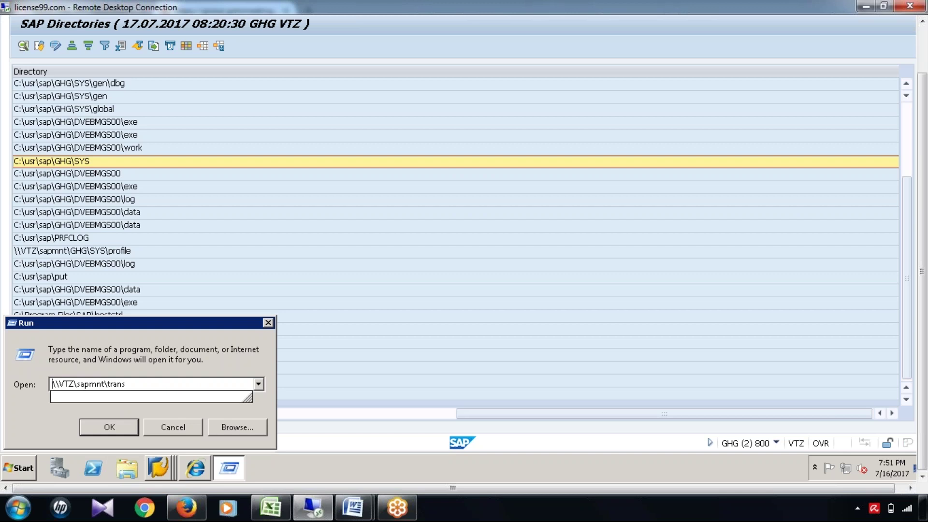
pyautogui.press('Return')
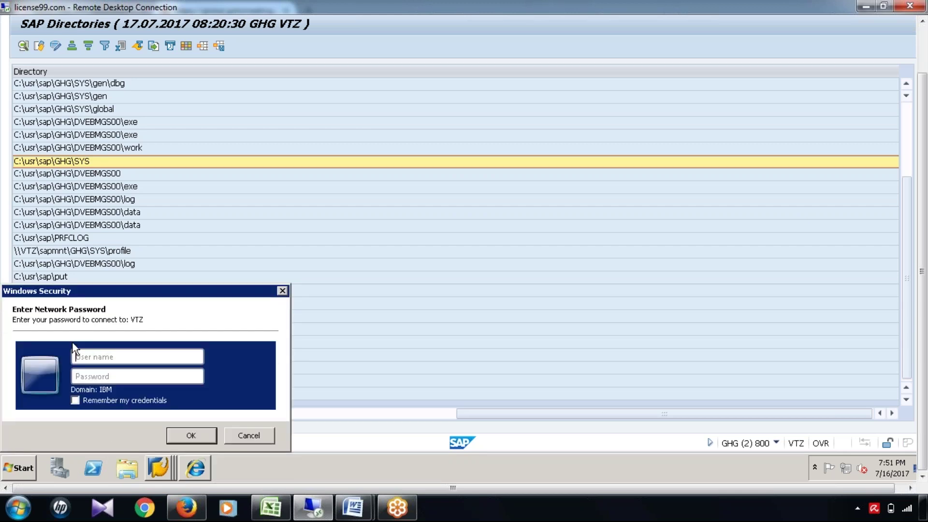
pyautogui.click(96, 361)
pyautogui.press('Tab')
pyautogui.click(282, 290)
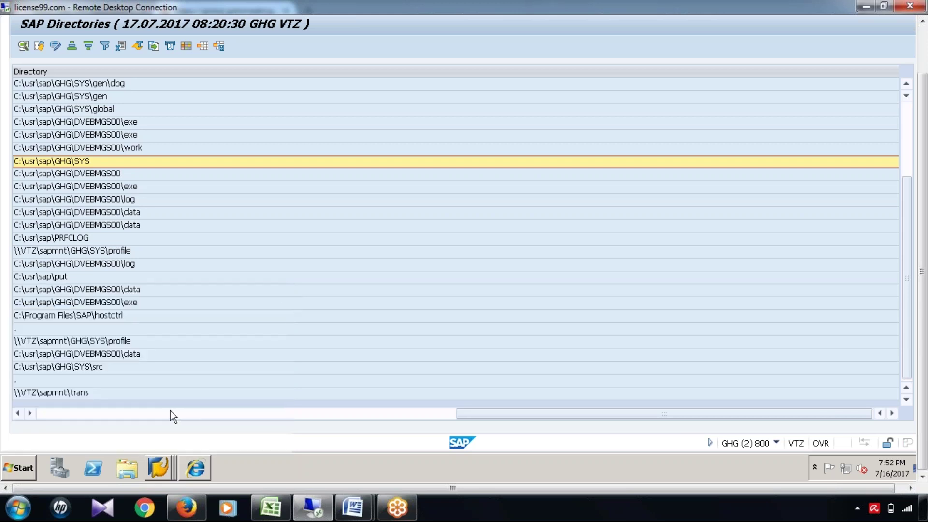
pyautogui.press('super+r')
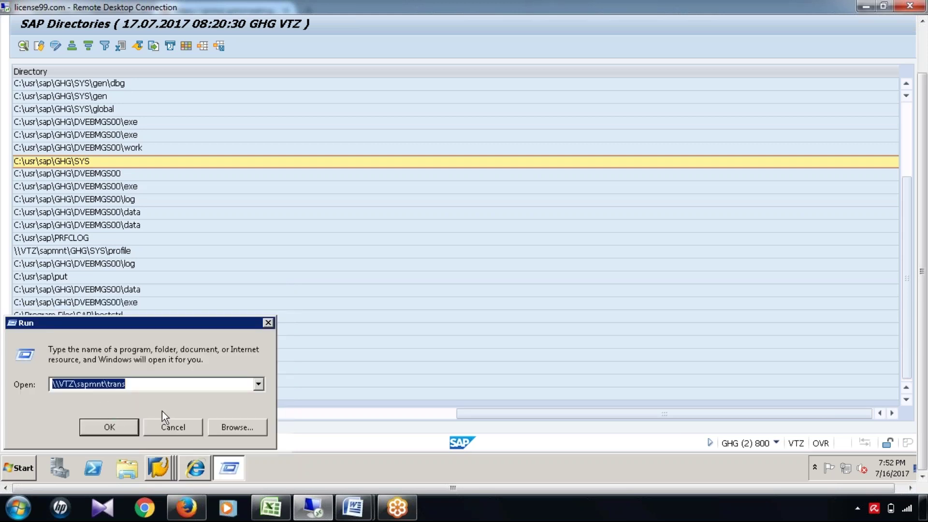
pyautogui.click(268, 323)
# Open the directory \\VTZ\sapmnt\trans, look over its subfolders from tmp up to etc, and return to the directory list.
pyautogui.click(64, 413)
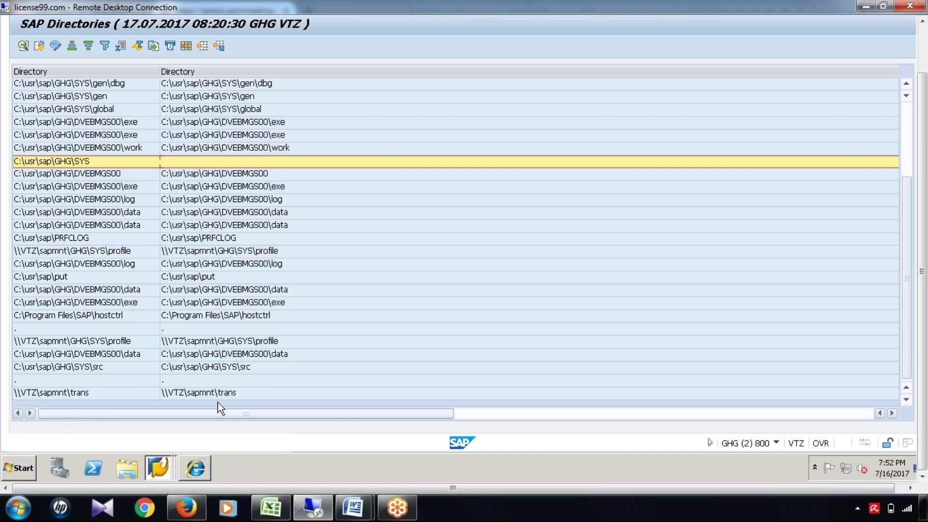
pyautogui.doubleClick(200, 391)
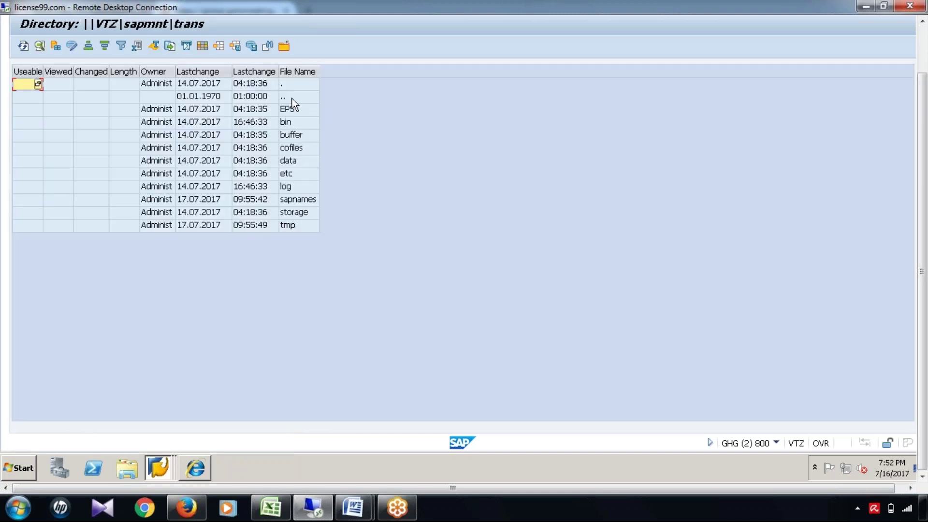
pyautogui.click(294, 227)
pyautogui.click(297, 216)
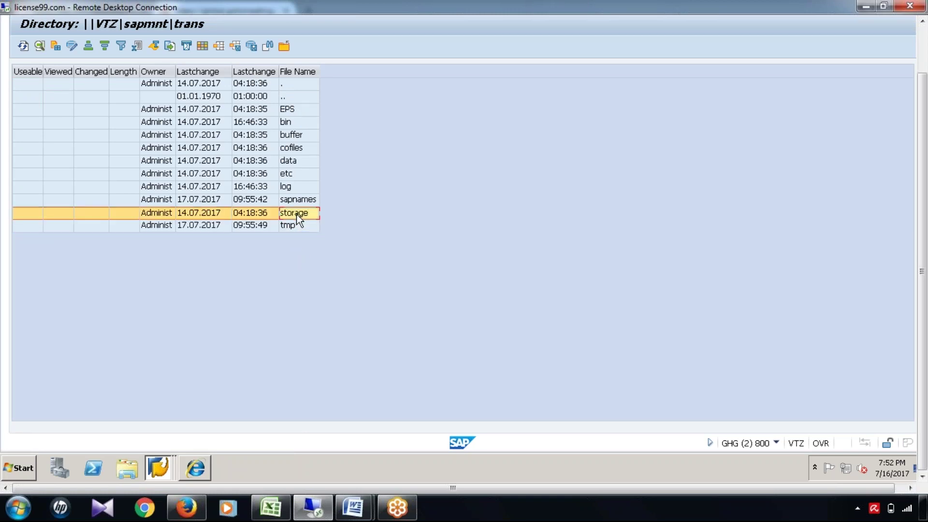
pyautogui.click(297, 202)
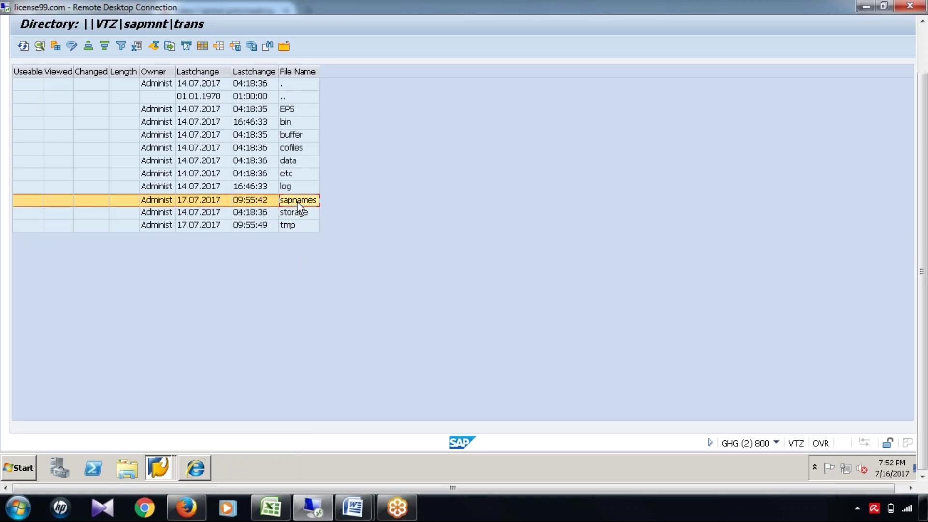
pyautogui.click(297, 188)
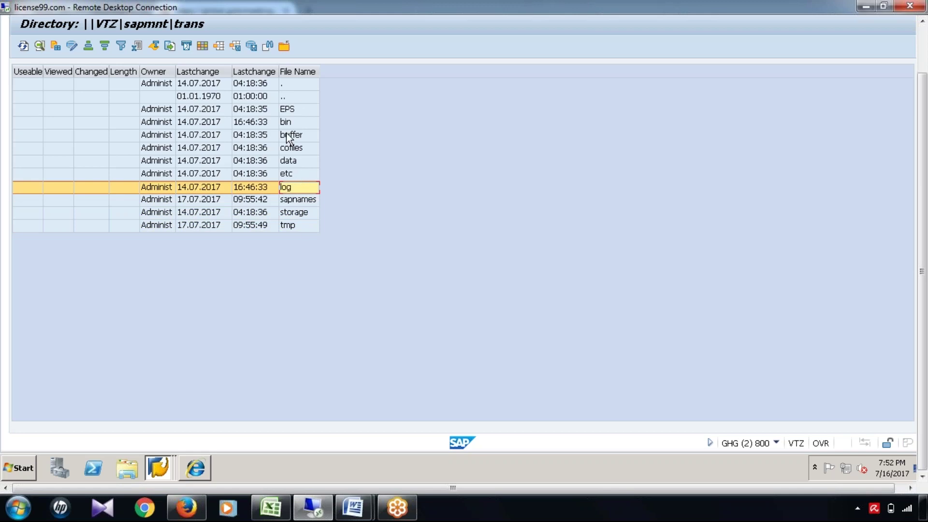
pyautogui.click(289, 175)
pyautogui.doubleClick(292, 93)
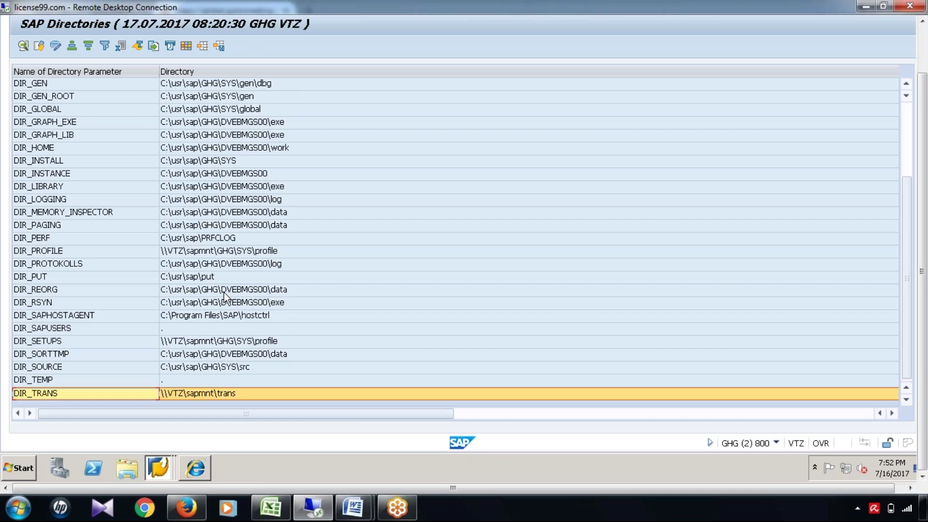
# View the entries in the etc subfolder of the DIR_TRANS directory and return to the directory list.
pyautogui.click(922, 44)
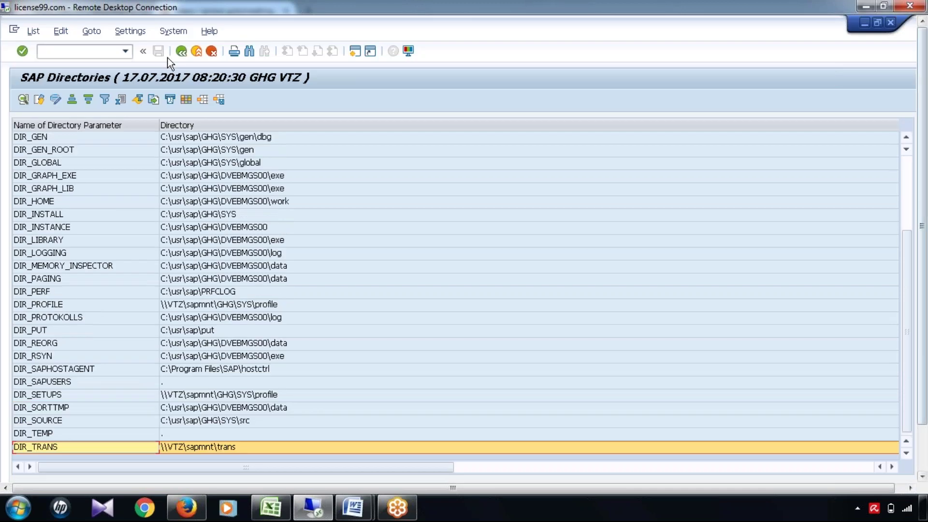
pyautogui.click(222, 443)
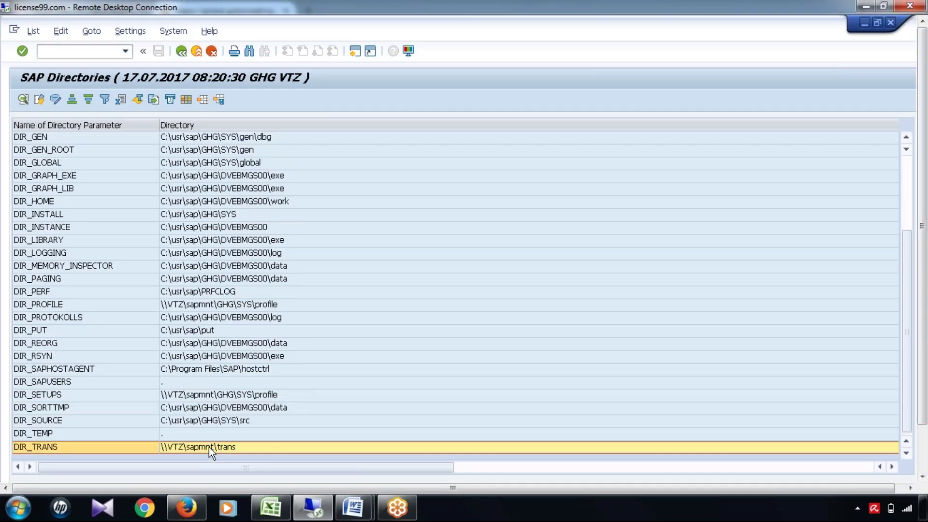
pyautogui.doubleClick(209, 447)
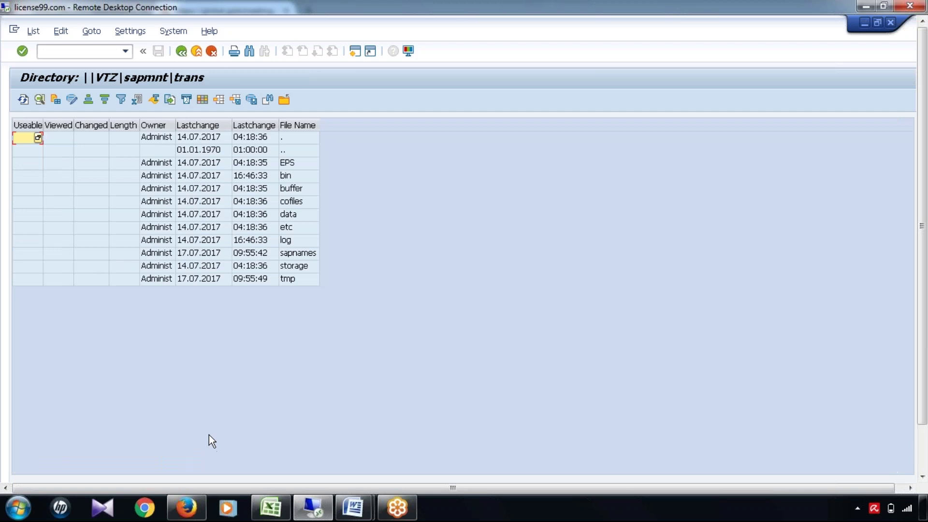
pyautogui.click(293, 229)
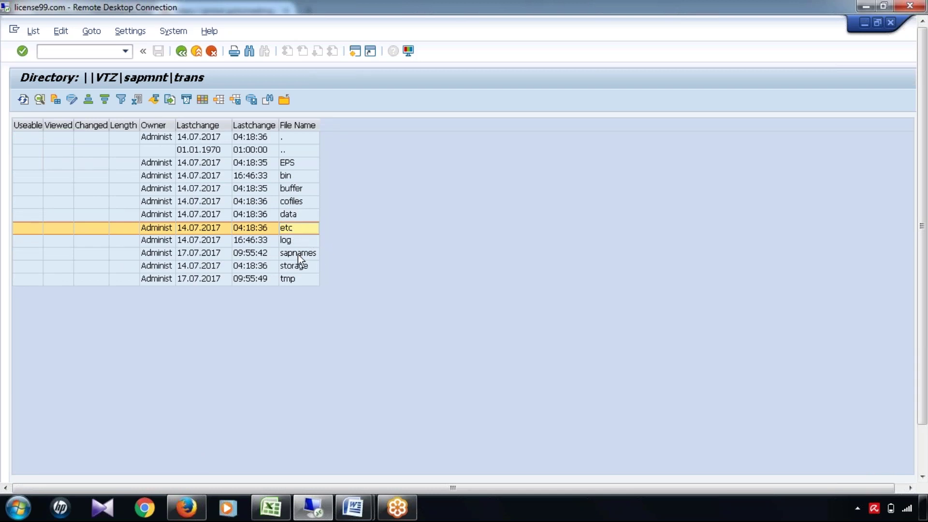
pyautogui.press('F2')
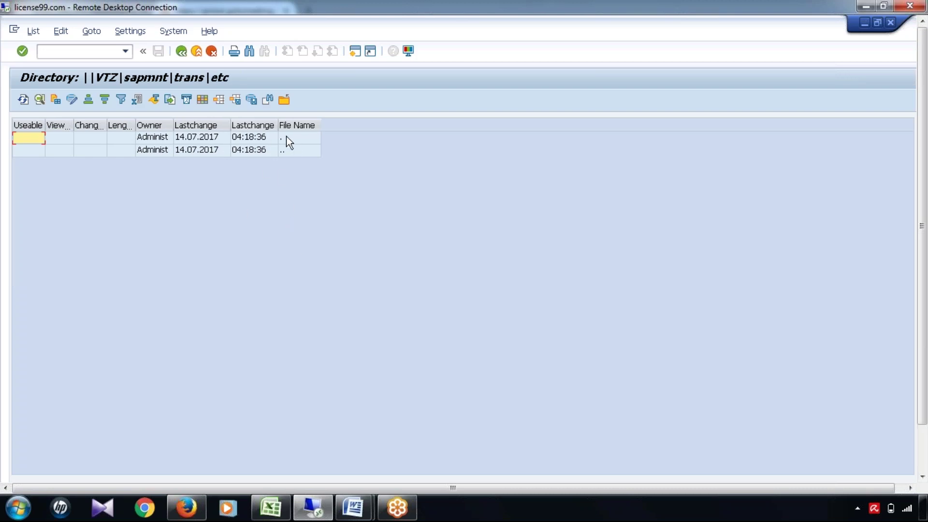
pyautogui.click(283, 154)
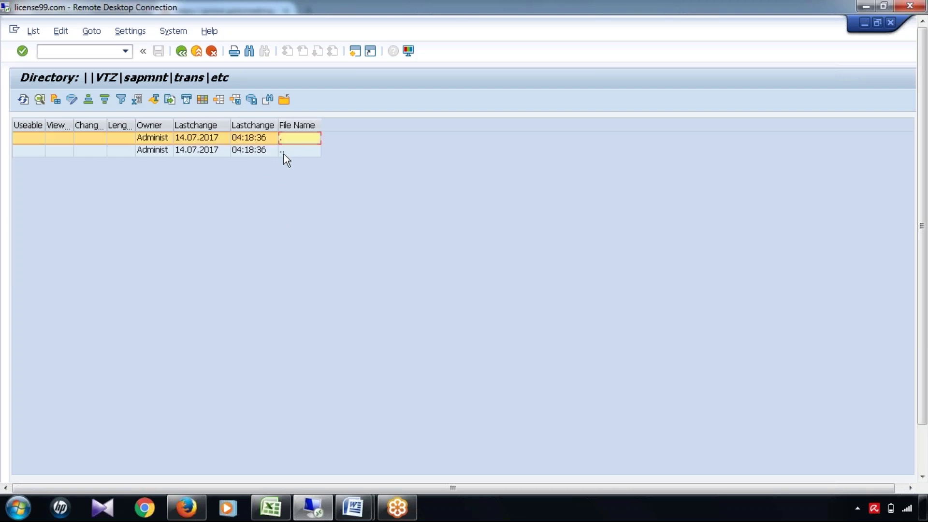
pyautogui.click(159, 151)
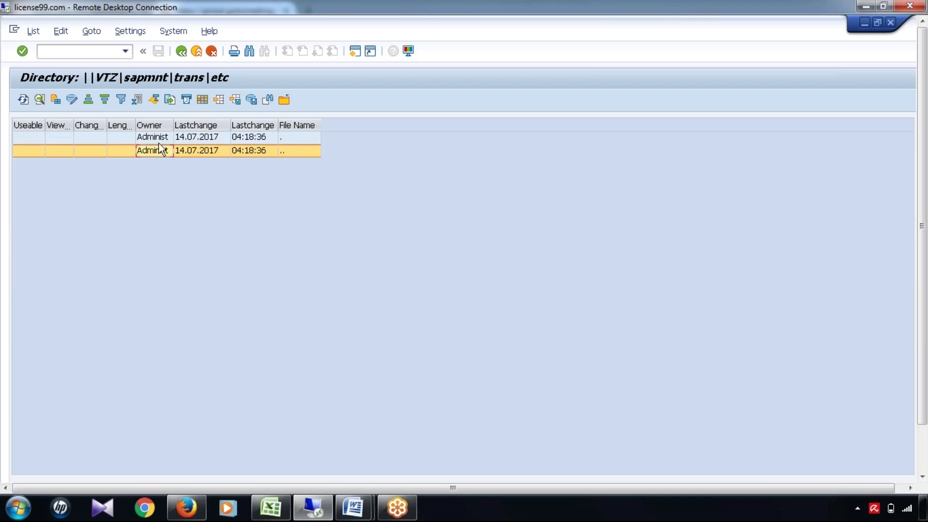
pyautogui.click(158, 137)
pyautogui.click(157, 151)
pyautogui.click(180, 52)
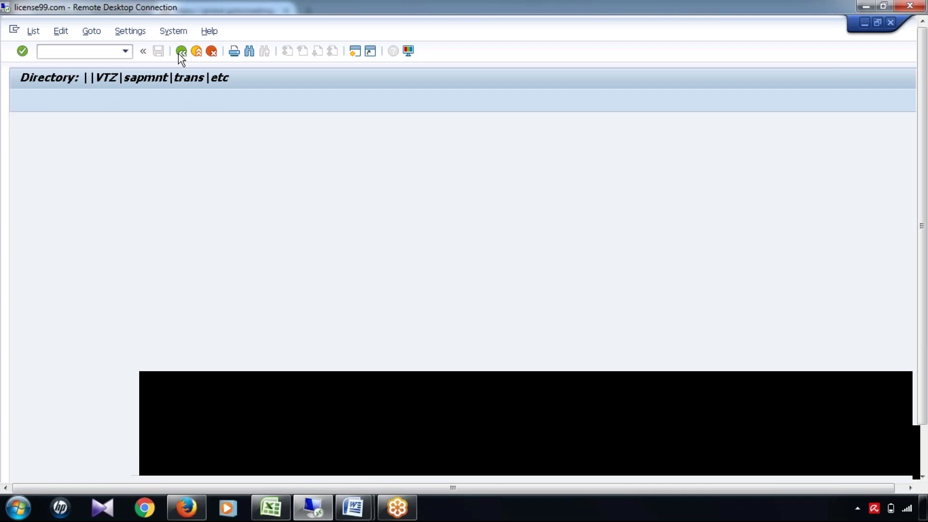
# Open the log subfolder of \\VTZ\sapmnt\trans and examine the files it contains.
pyautogui.doubleClick(219, 445)
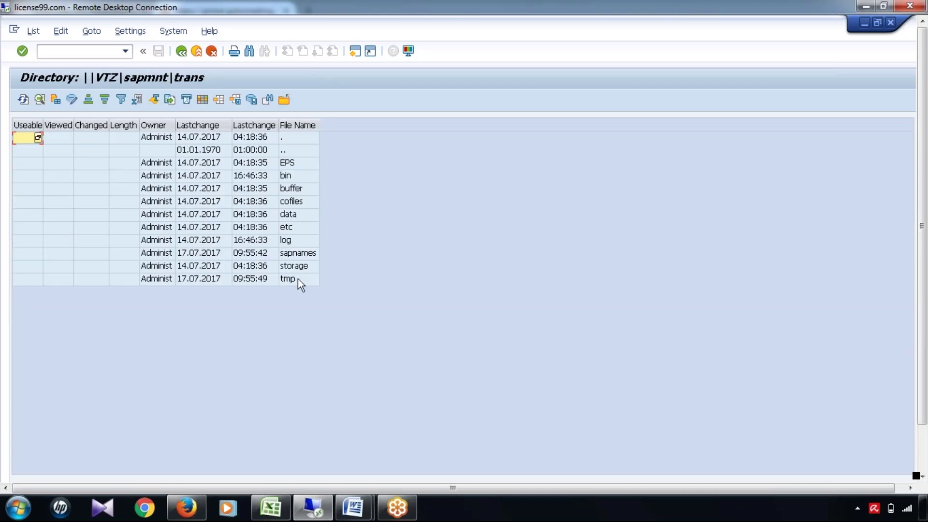
pyautogui.click(287, 241)
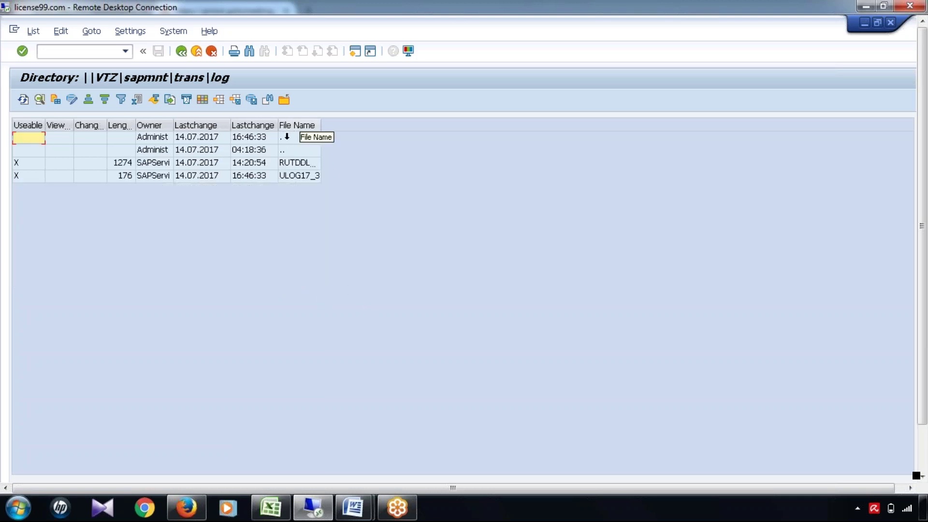
pyautogui.click(299, 166)
pyautogui.click(298, 176)
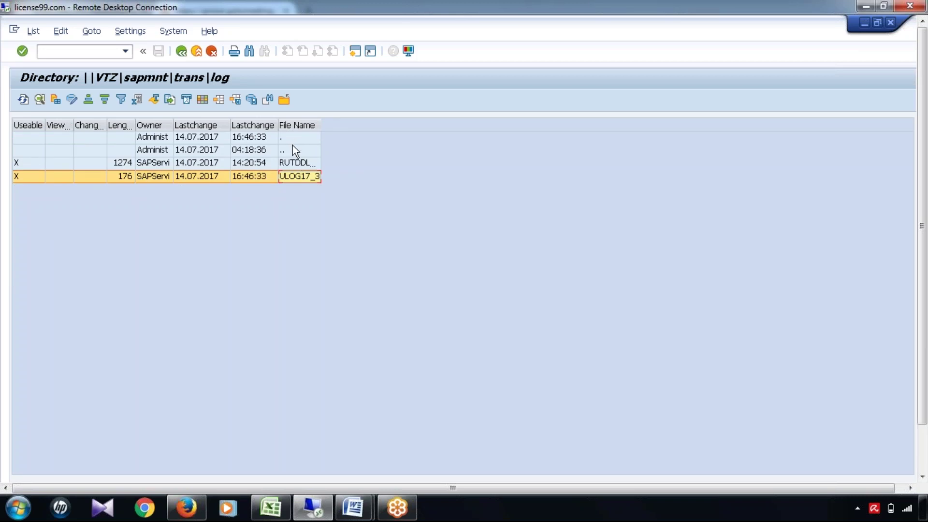
pyautogui.click(293, 140)
pyautogui.click(294, 163)
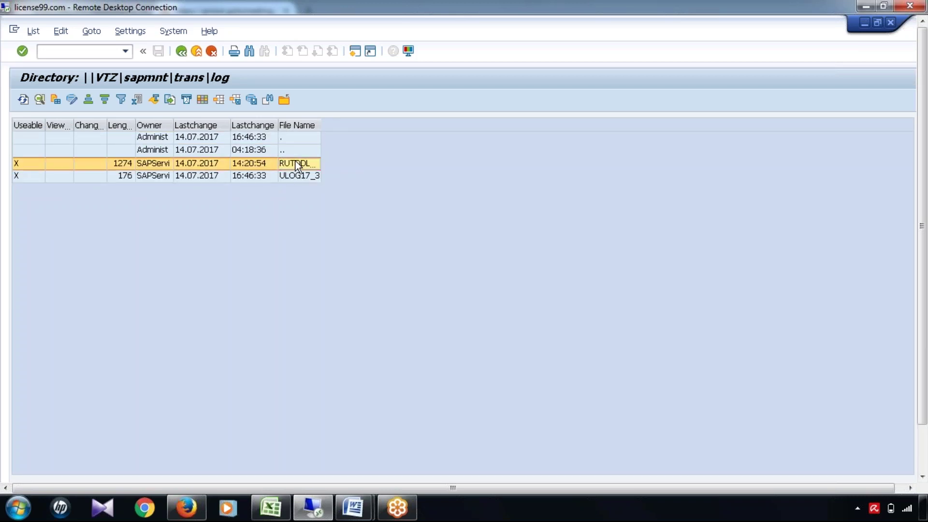
# View the contents of the log file RUTDDLSCREATE.GHG and return to the directory list.
pyautogui.doubleClick(294, 161)
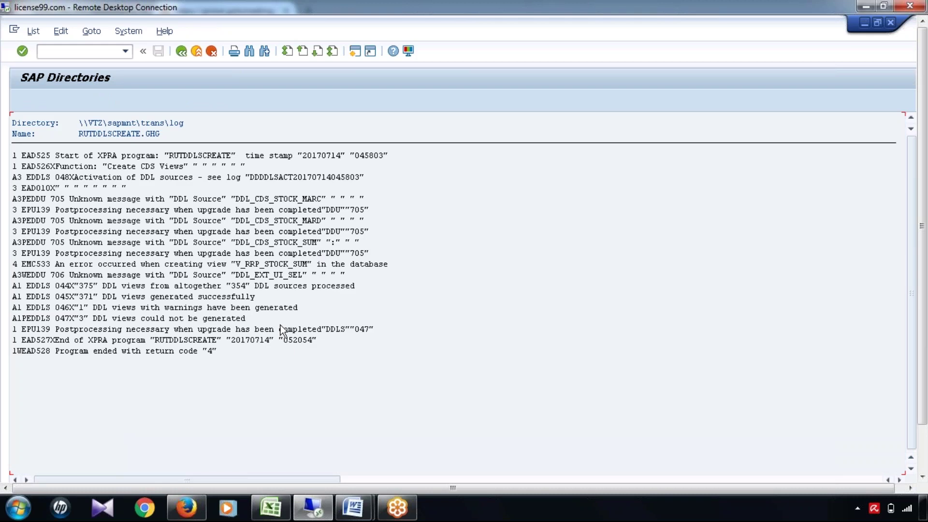
pyautogui.click(71, 165)
pyautogui.click(181, 51)
pyautogui.press('Up')
pyautogui.press('Up')
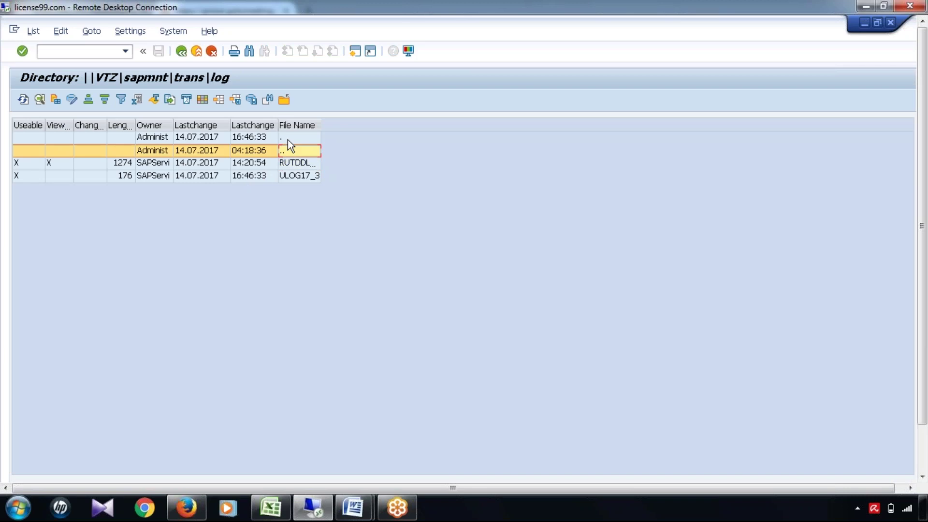
pyautogui.click(183, 52)
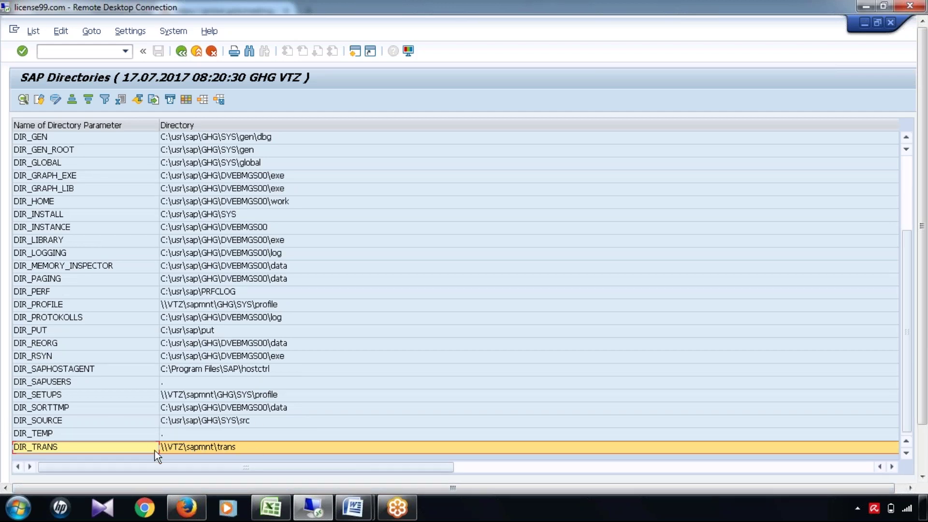
pyautogui.click(63, 52)
pyautogui.click(387, 424)
pyautogui.click(45, 433)
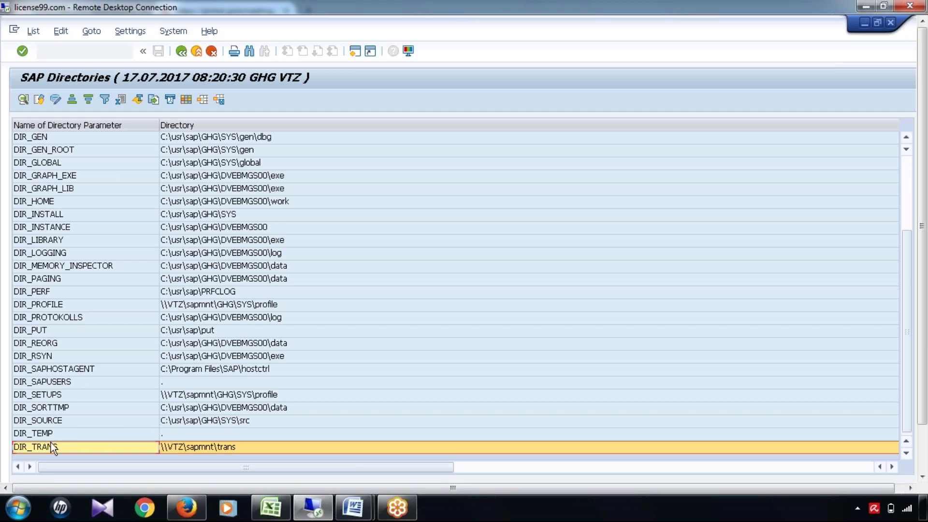
pyautogui.press('Up')
pyautogui.click(60, 233)
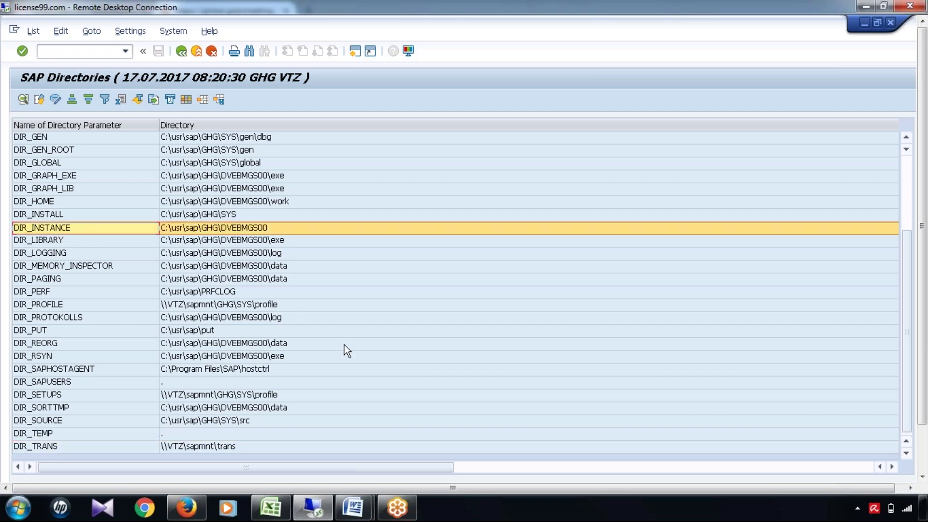
pyautogui.click(218, 446)
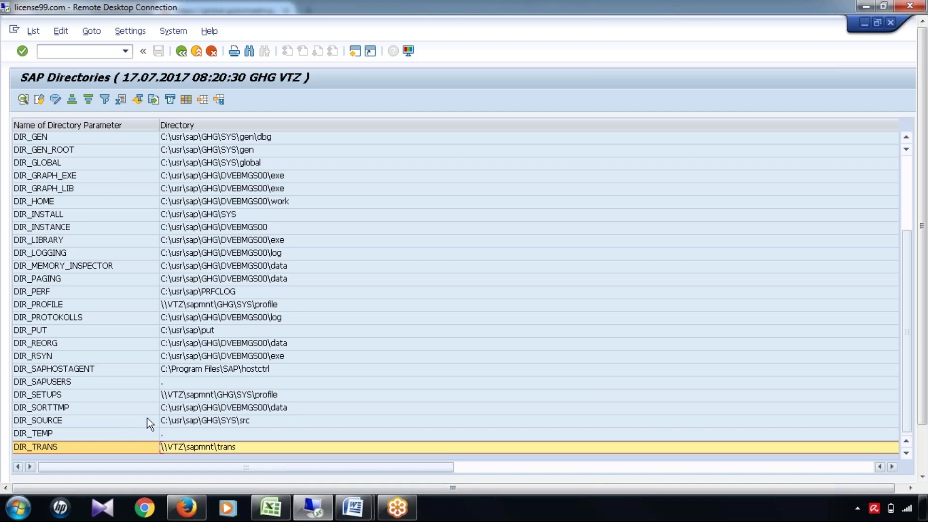
# Start the file upload transaction by running /ncg3z.
pyautogui.click(126, 51)
pyautogui.click(74, 75)
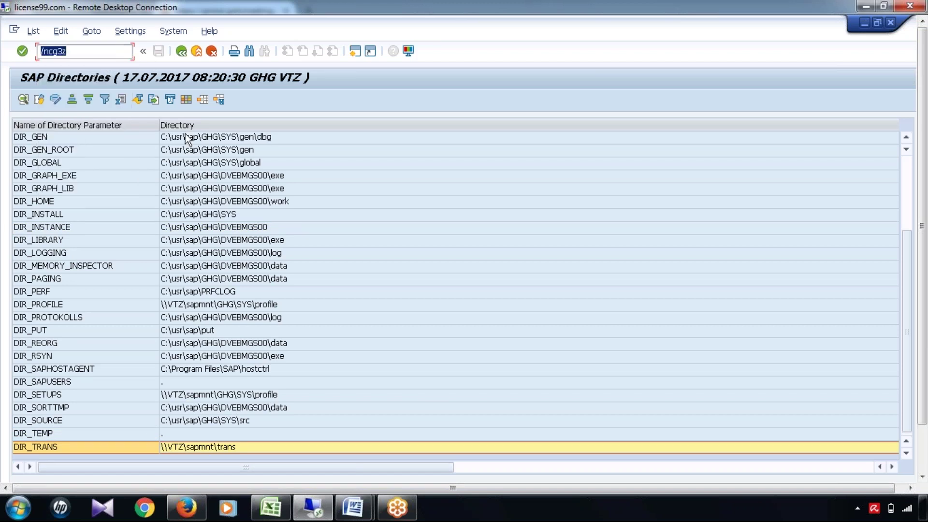
pyautogui.press('Return')
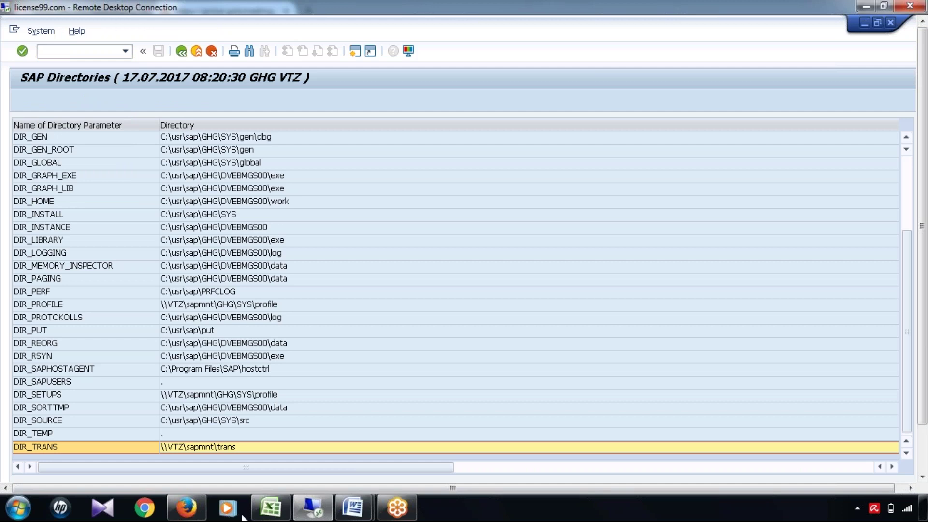
# Switch to the meeting_today workbook in Excel, check the Step 3 note on Tx. CG3Z, and return to the remote SAP session.
pyautogui.click(271, 507)
pyautogui.click(116, 338)
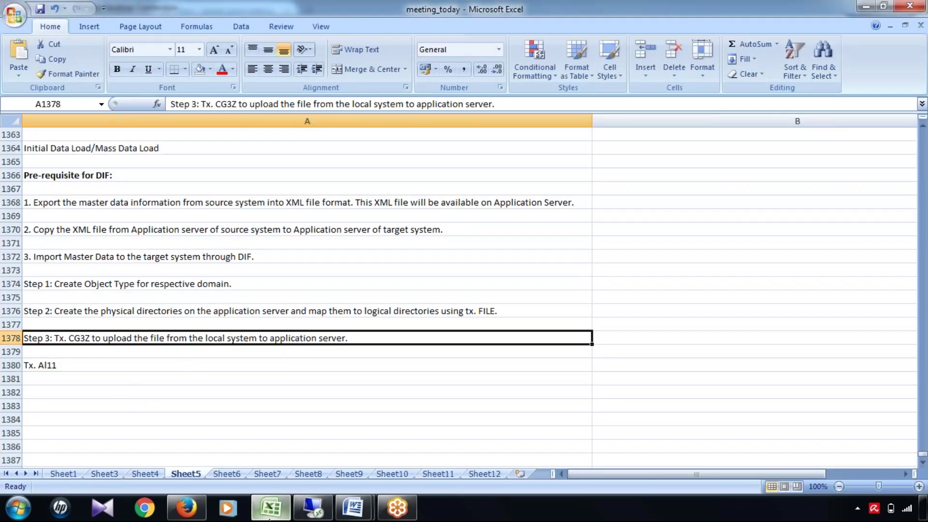
pyautogui.click(312, 507)
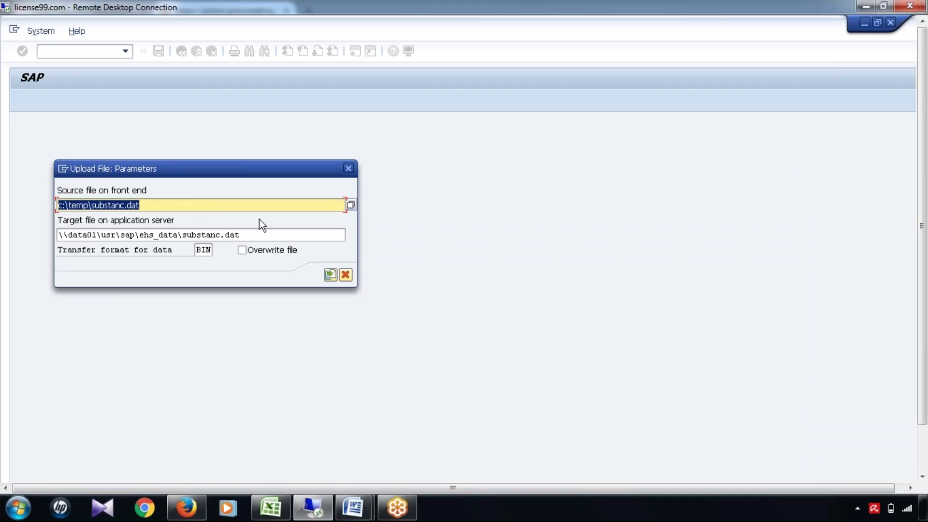
pyautogui.click(136, 234)
pyautogui.moveTo(220, 234); pyautogui.dragTo(163, 234)
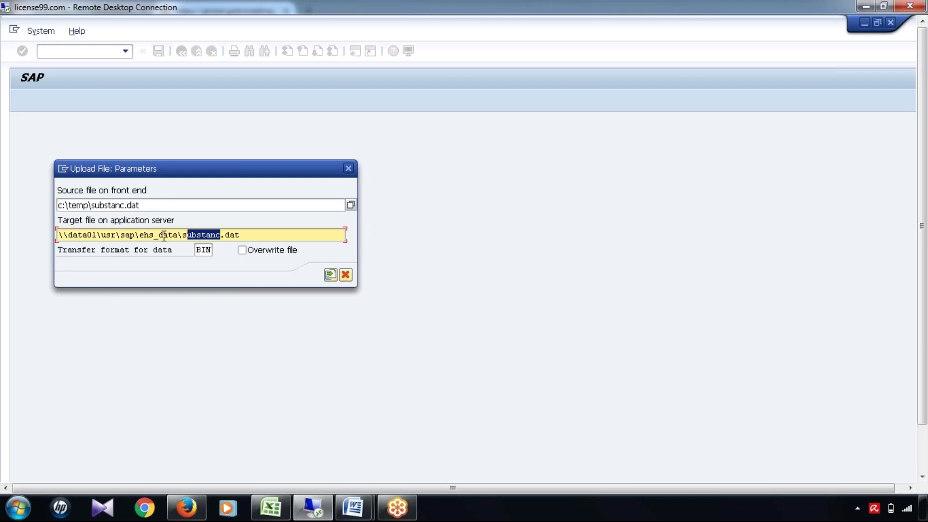
pyautogui.click(258, 237)
# Set the upload's source file on the front end to c:\temp\xyz.xml.
pyautogui.click(125, 205)
pyautogui.press('BackSpace')
pyautogui.press('BackSpace')
pyautogui.press('BackSpace')
pyautogui.press('BackSpace')
pyautogui.press('BackSpace')
pyautogui.press('BackSpace')
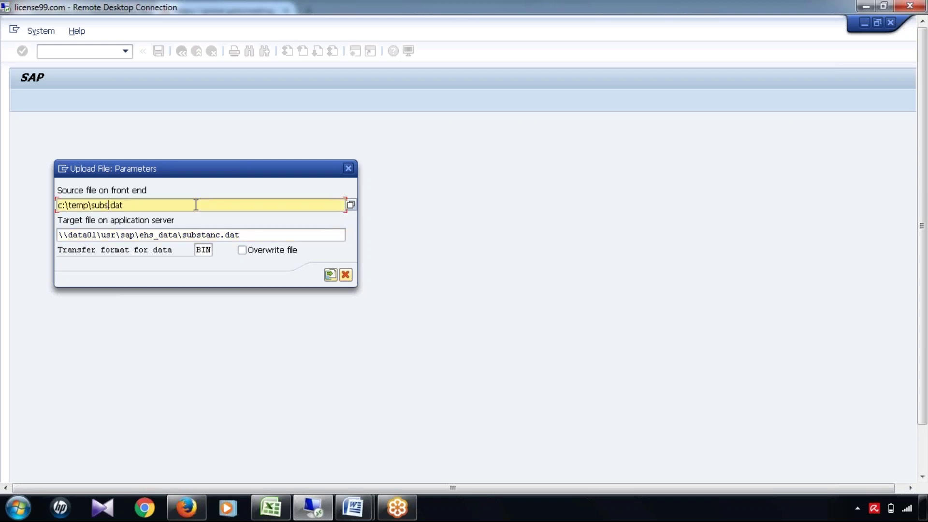
pyautogui.press('BackSpace')
pyautogui.press('BackSpace')
pyautogui.write('xyz')
pyautogui.press('Delete')
pyautogui.press('Delete')
pyautogui.press('Delete')
pyautogui.write('xml')
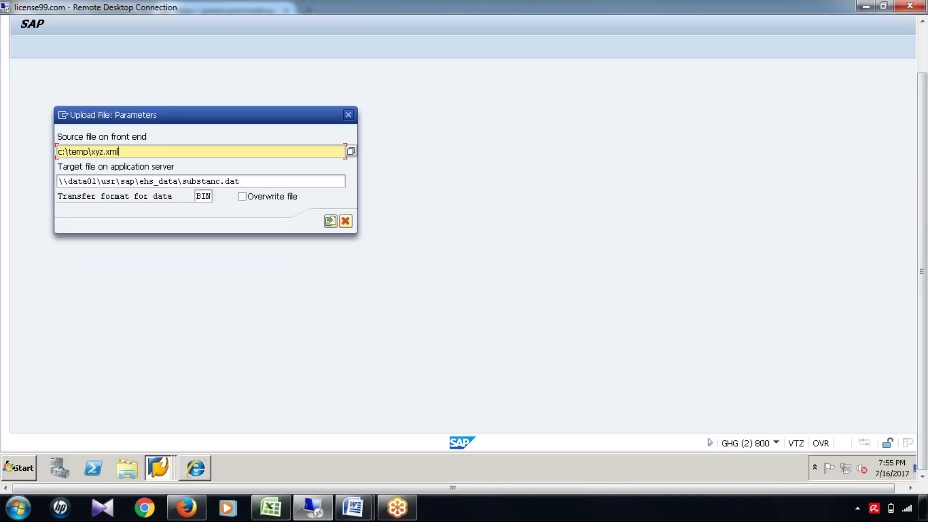
pyautogui.click(6, 463)
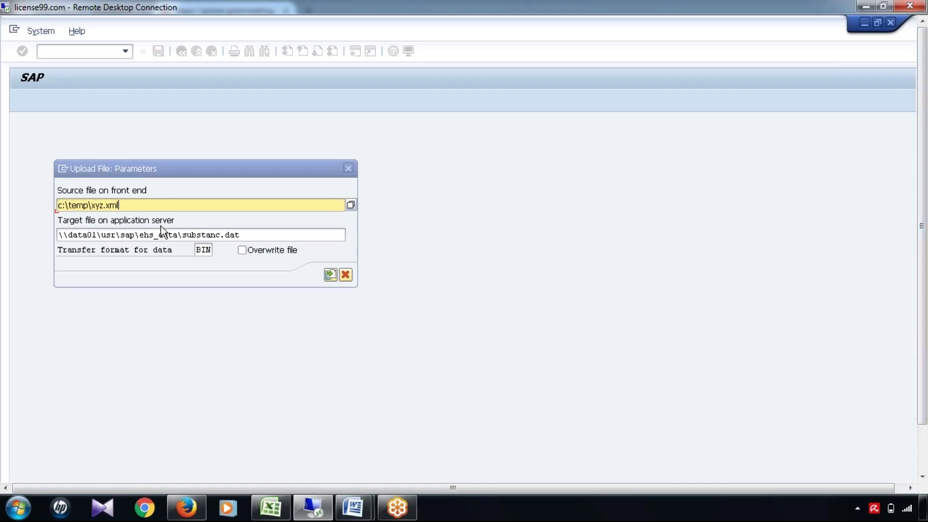
pyautogui.press('super')
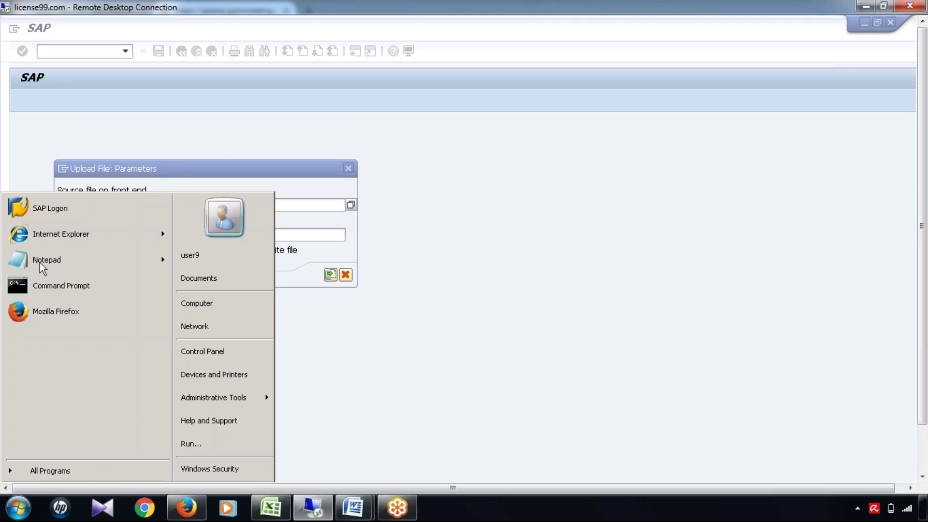
pyautogui.moveTo(924, 265); pyautogui.dragTo(924, 319)
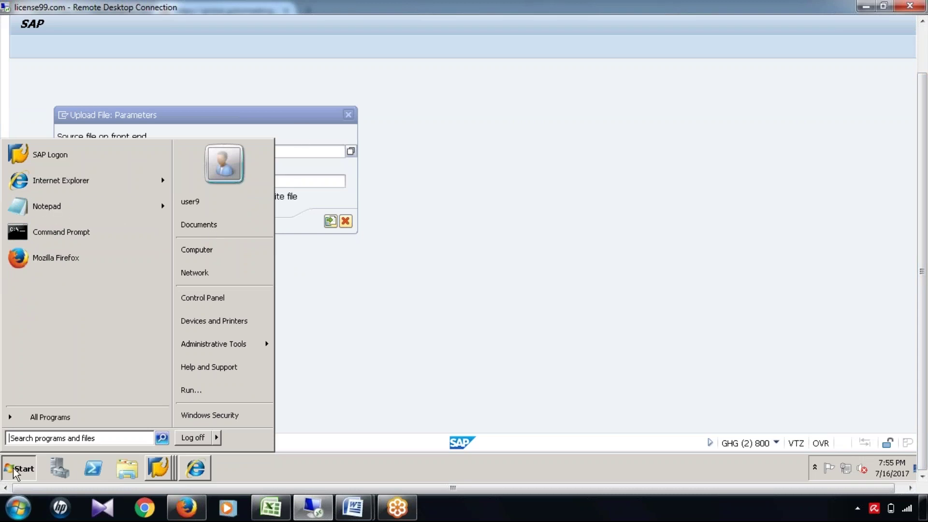
pyautogui.click(90, 206)
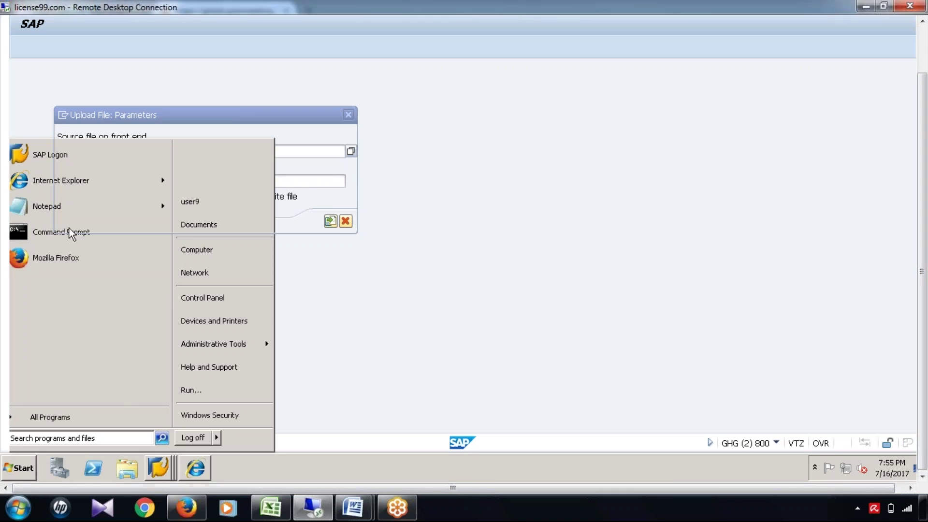
pyautogui.moveTo(925, 239); pyautogui.dragTo(926, 117)
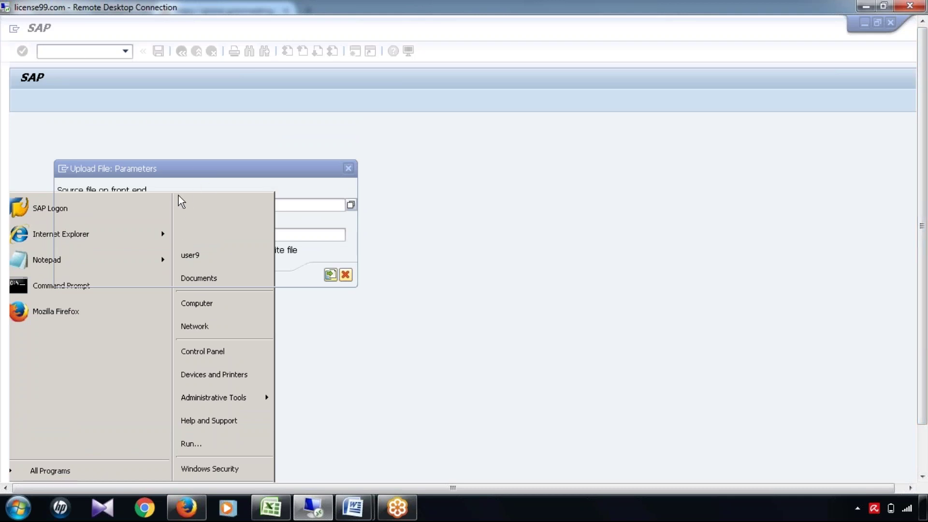
pyautogui.moveTo(926, 286); pyautogui.dragTo(927, 339)
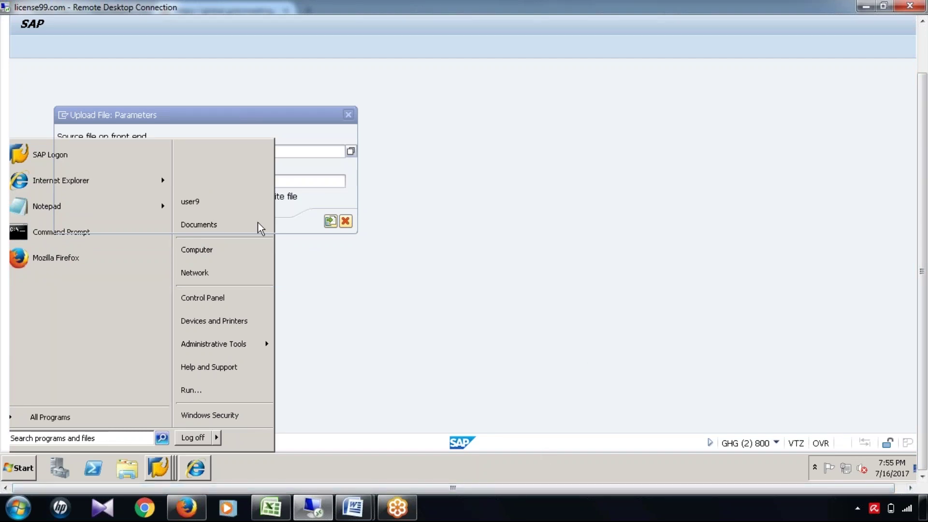
pyautogui.moveTo(922, 213); pyautogui.dragTo(927, 121)
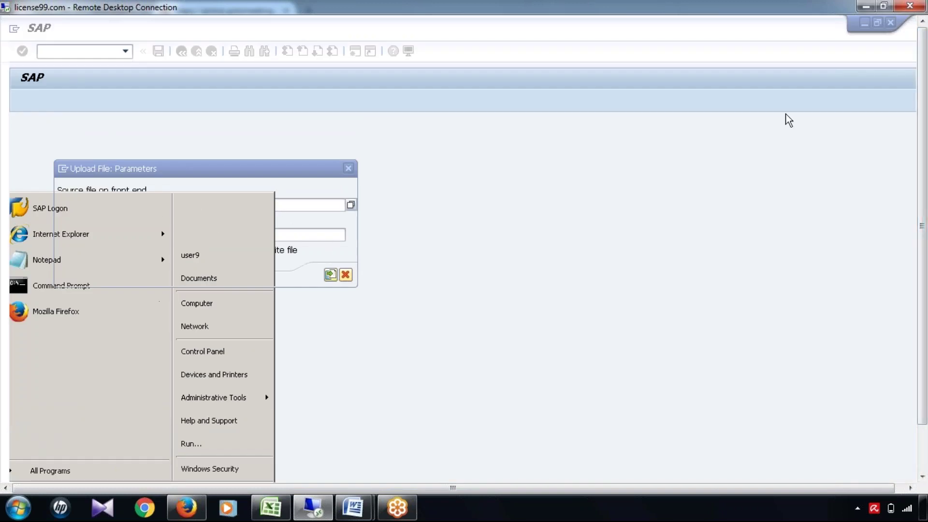
pyautogui.moveTo(922, 203); pyautogui.dragTo(919, 251)
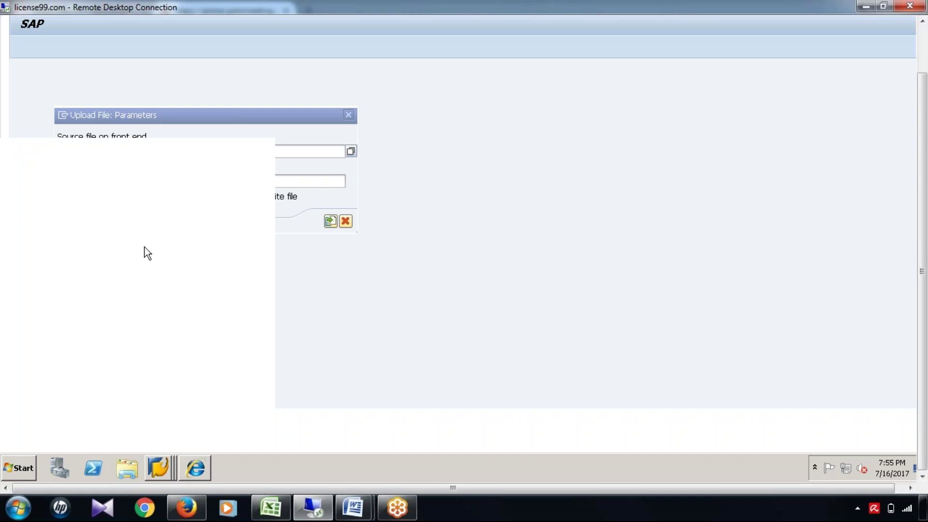
pyautogui.click(159, 467)
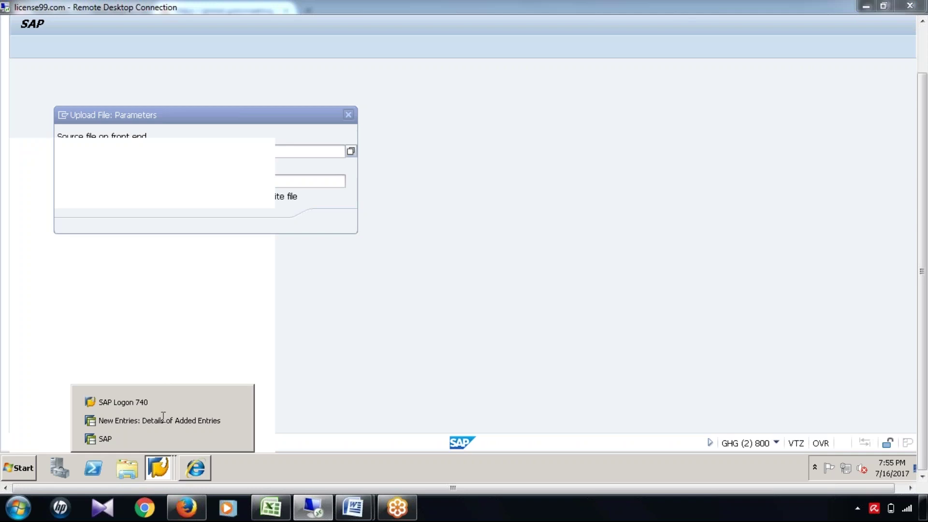
pyautogui.click(125, 437)
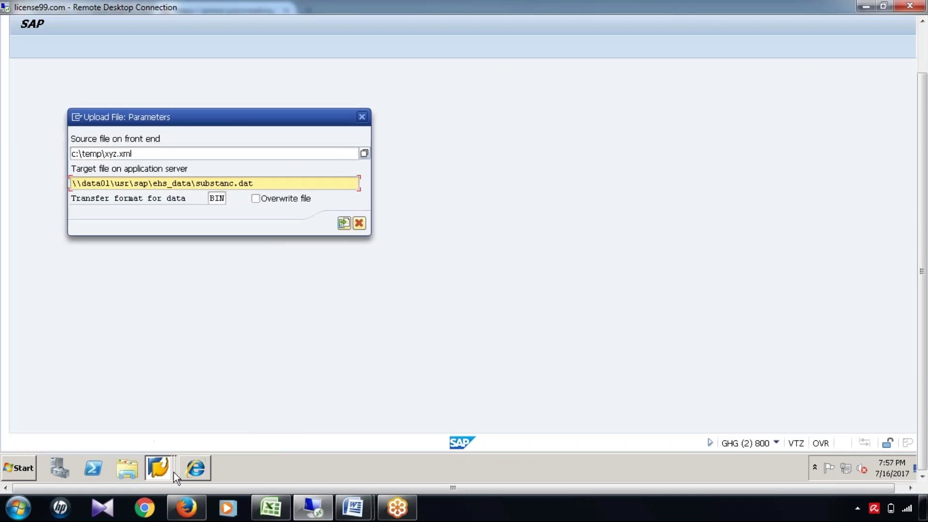
# Open an additional SAP session from the New Entries window and run /nal11 to list the SAP directories.
pyautogui.click(172, 456)
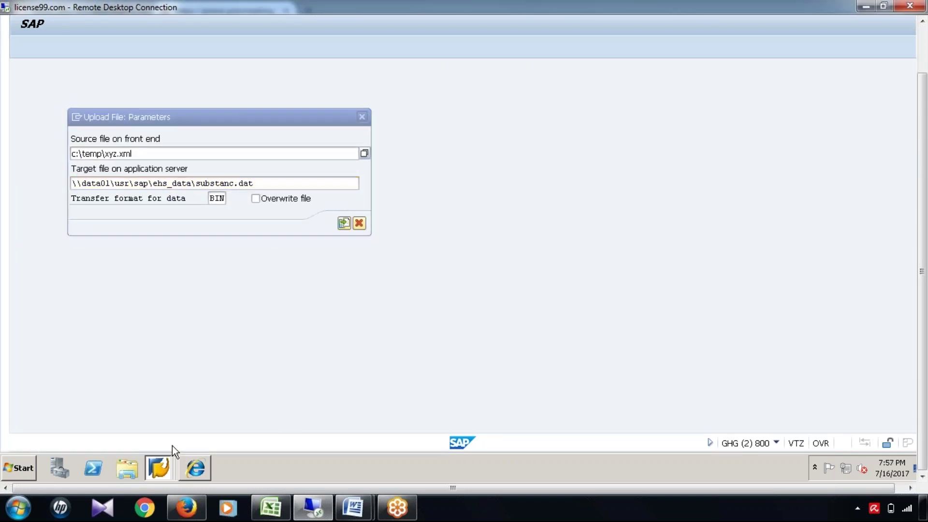
pyautogui.click(172, 442)
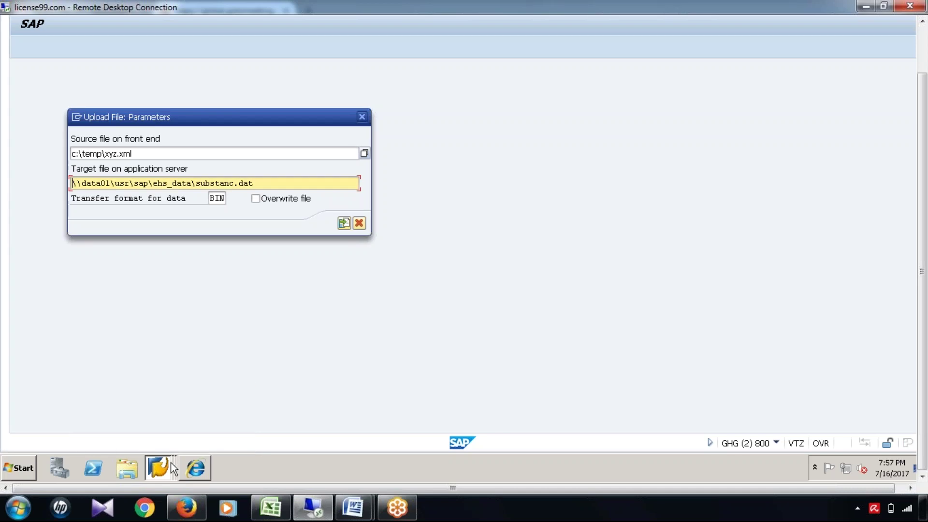
pyautogui.click(168, 456)
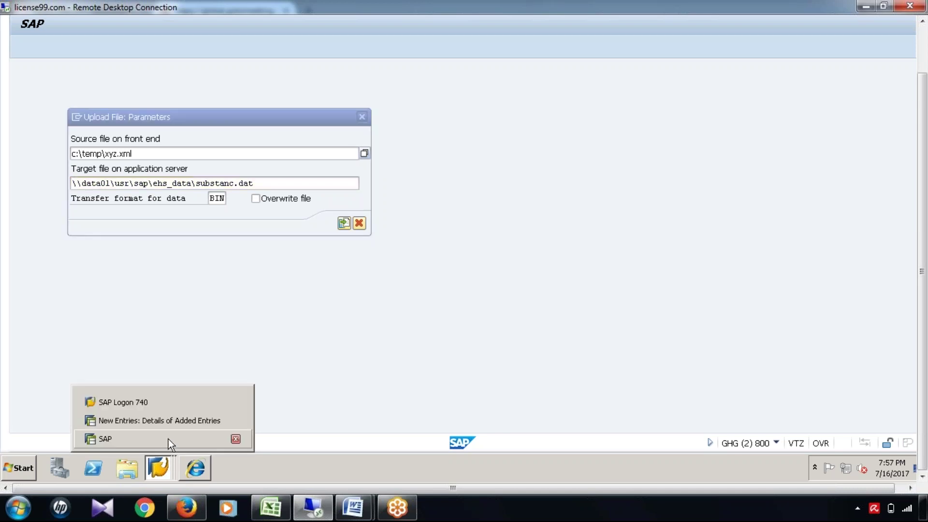
pyautogui.click(162, 422)
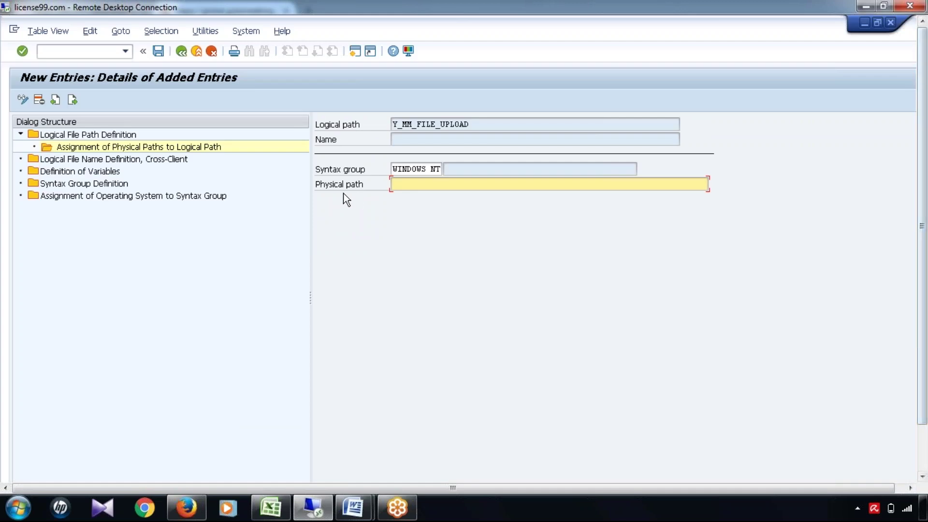
pyautogui.click(357, 51)
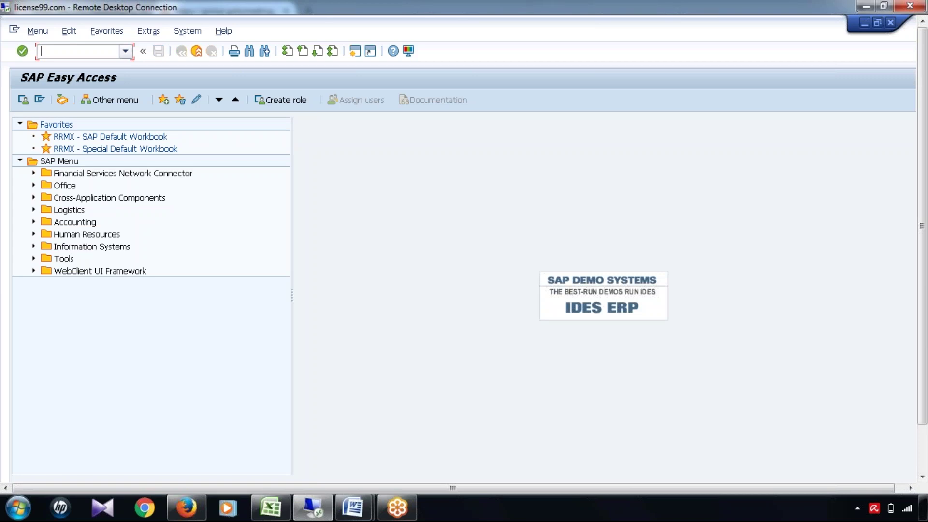
pyautogui.click(125, 51)
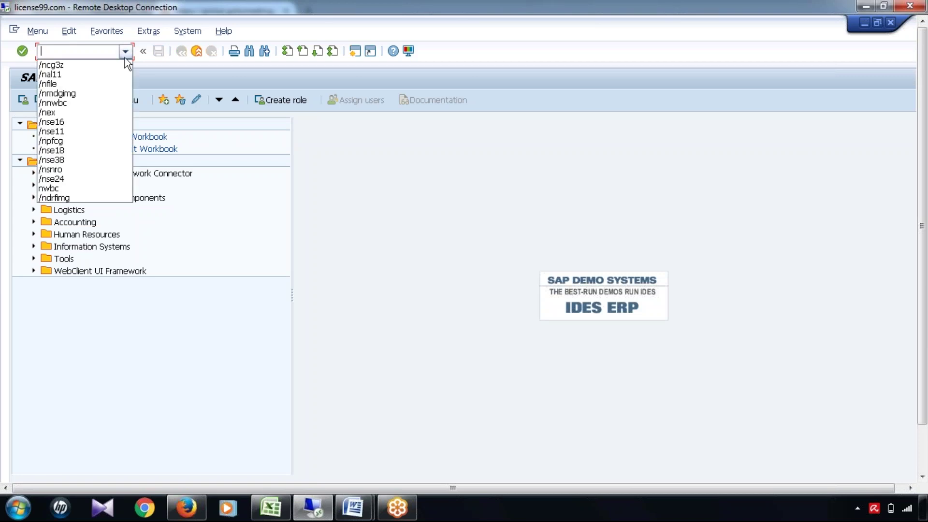
pyautogui.click(79, 75)
pyautogui.press('Return')
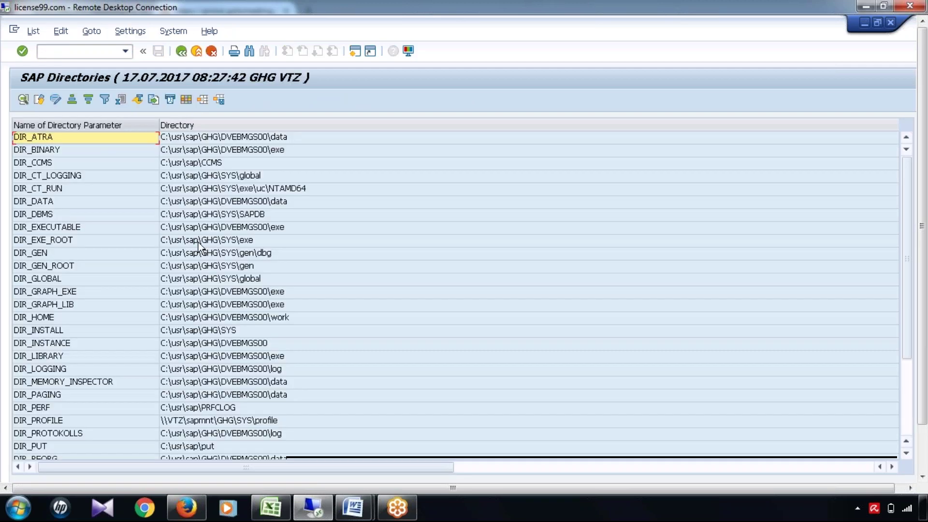
# Find the DIR_TRANS entry in the SAP directories list and copy its text.
pyautogui.moveTo(923, 205); pyautogui.dragTo(927, 342)
pyautogui.click(906, 381)
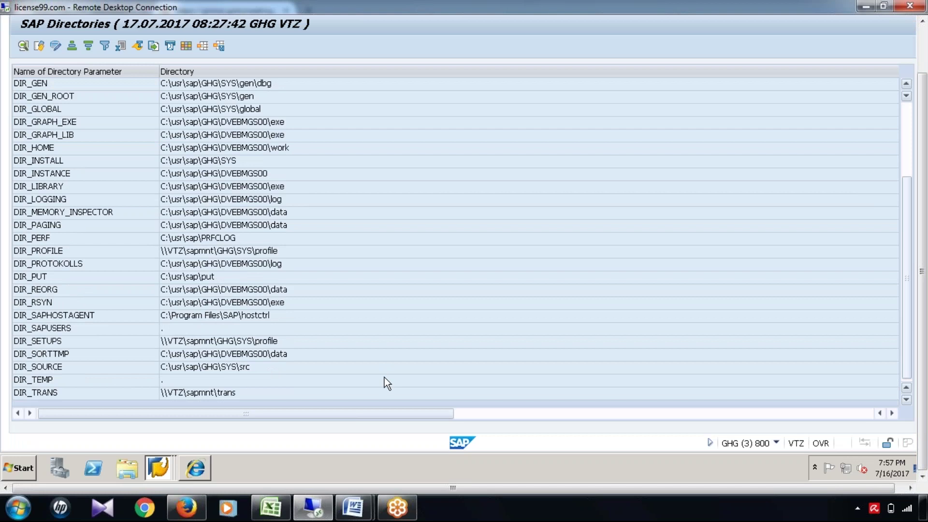
pyautogui.doubleClick(210, 394)
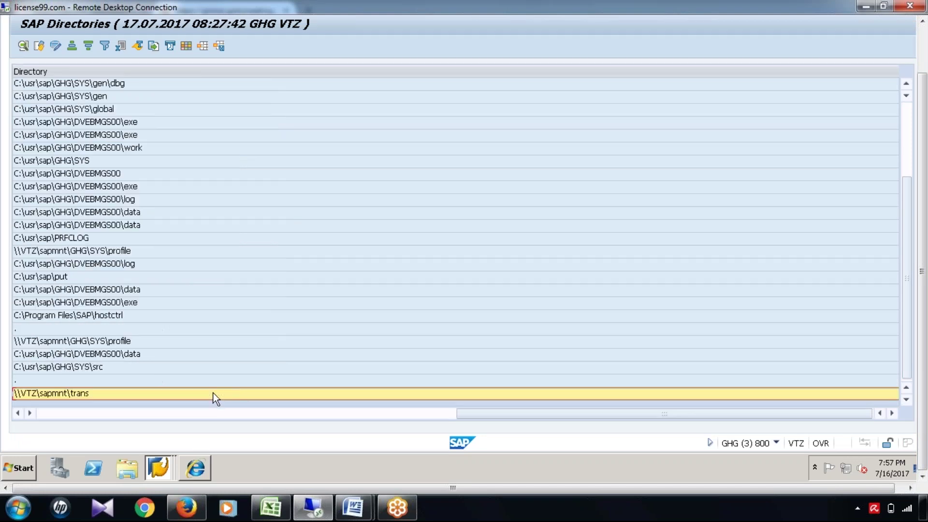
pyautogui.rightClick(213, 392)
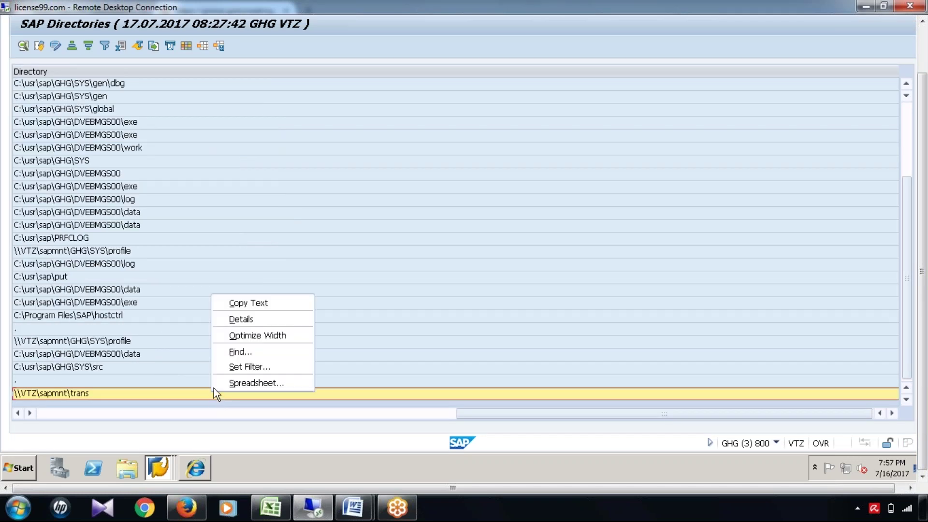
pyautogui.click(244, 303)
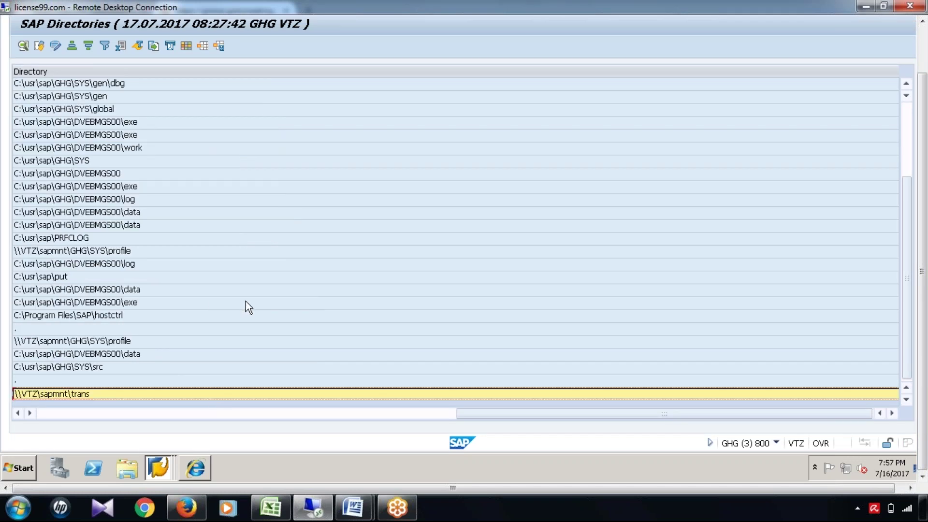
# Paste the copied DIR_TRANS entry into a new Notepad document and cut the path \\VTZ\sapmnt\trans from it.
pyautogui.click(26, 465)
pyautogui.click(65, 207)
pyautogui.hotkey('ctrl', 'v')
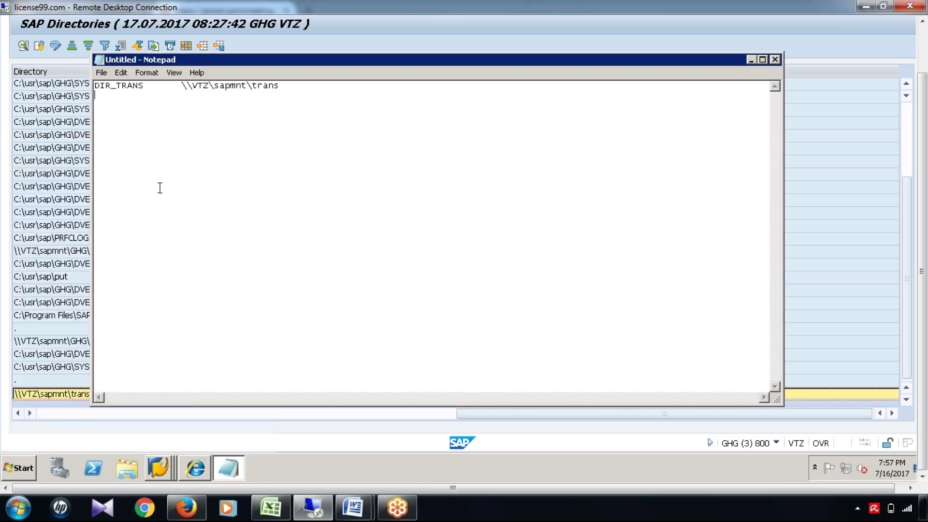
pyautogui.moveTo(181, 85); pyautogui.dragTo(286, 87)
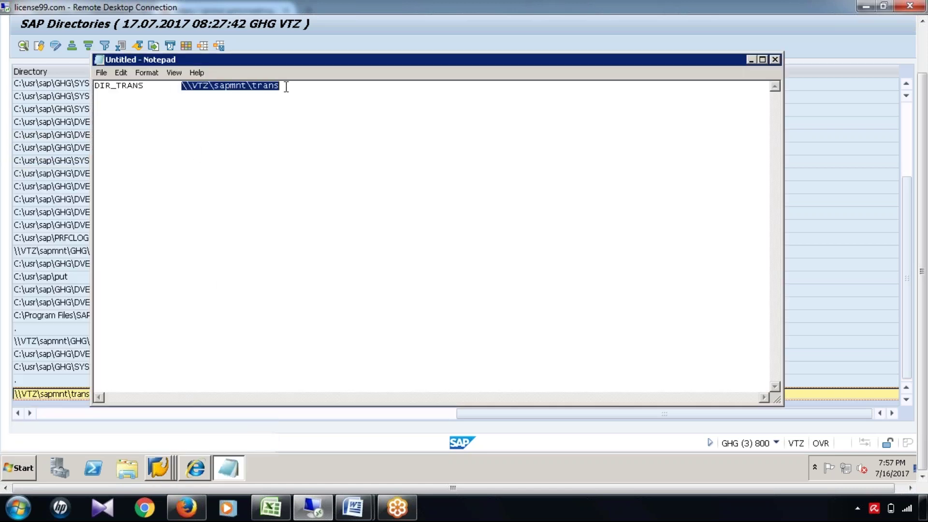
pyautogui.hotkey('ctrl', 'x')
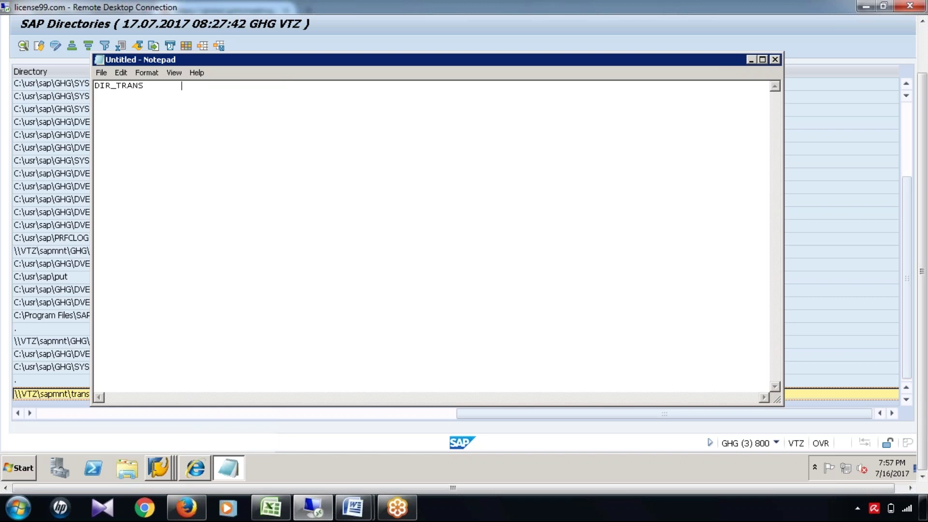
# Return to the SAP upload parameters and replace the target file's folder path with \\VTZ\sapmnt\trans\.
pyautogui.click(163, 457)
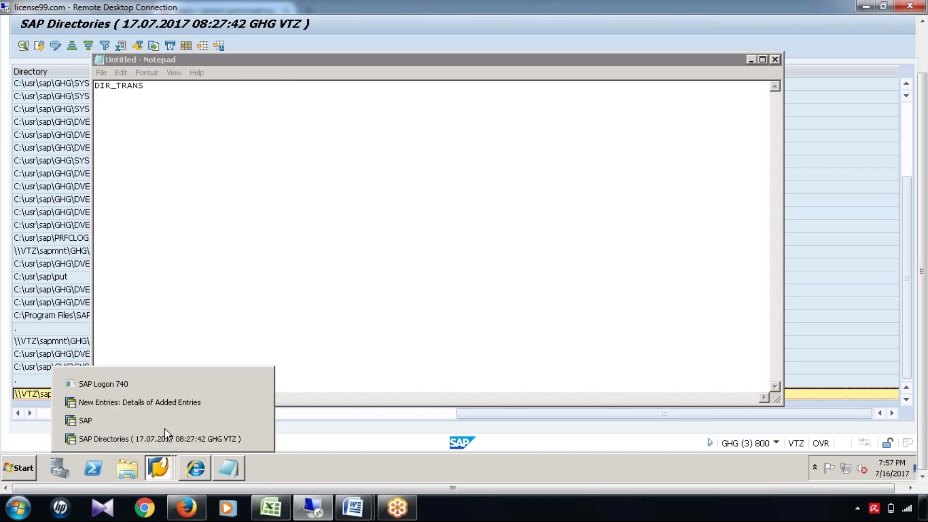
pyautogui.click(165, 422)
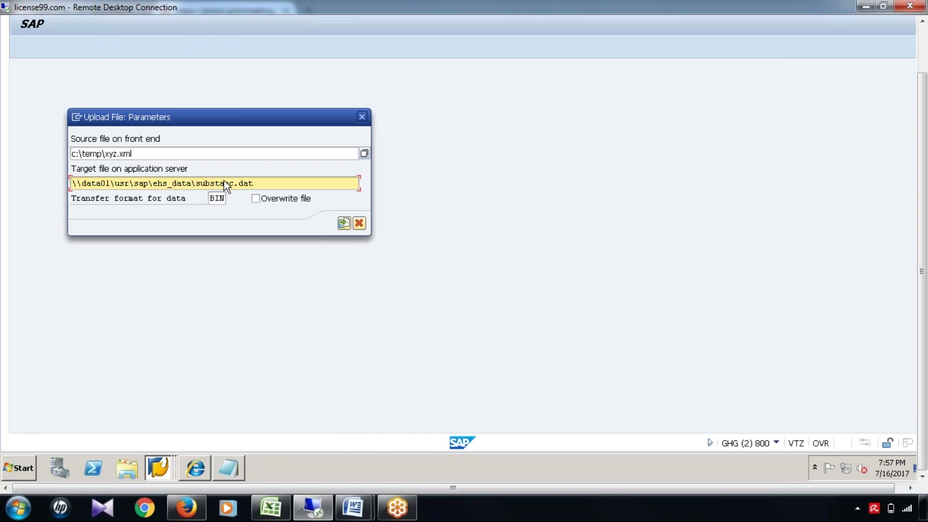
pyautogui.moveTo(195, 185); pyautogui.dragTo(63, 183)
pyautogui.hotkey('ctrl', 'v')
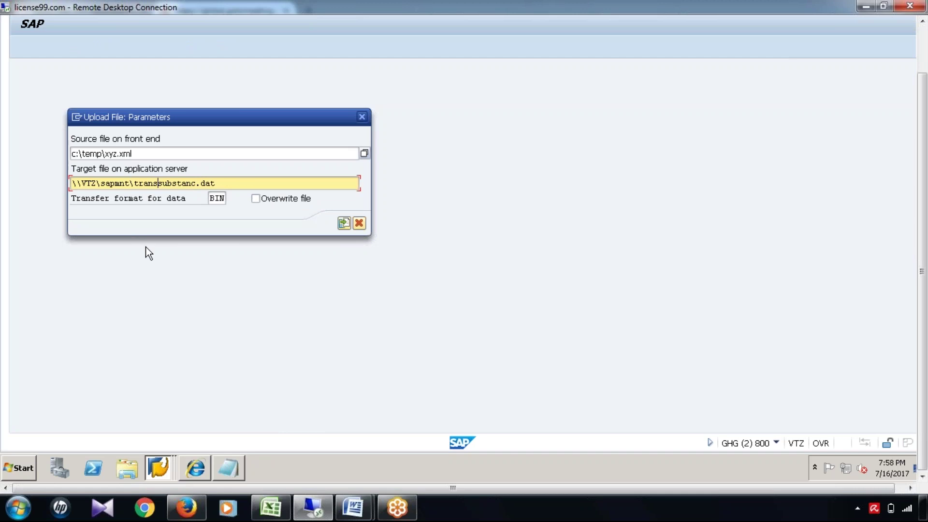
pyautogui.write('\\')
# Change the target file name on the application server to xyz.xml.
pyautogui.moveTo(201, 185); pyautogui.dragTo(162, 182)
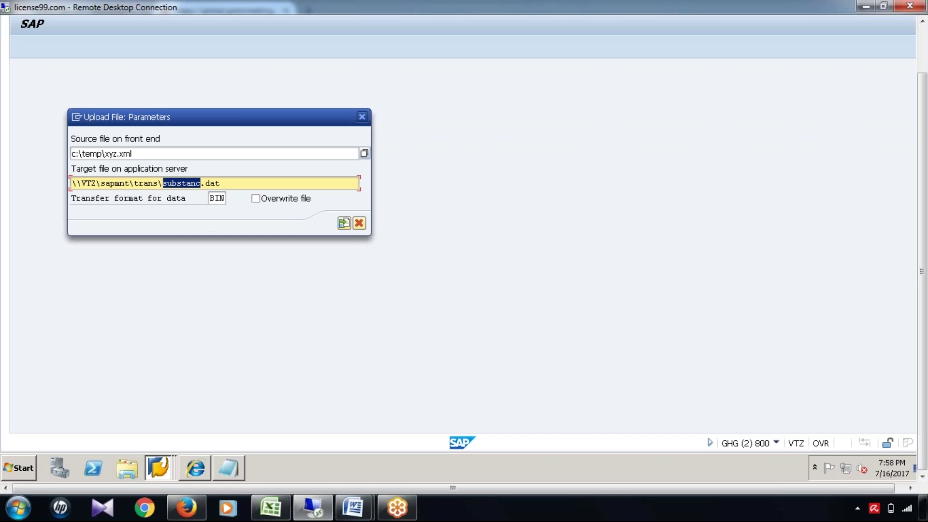
pyautogui.write('xyz')
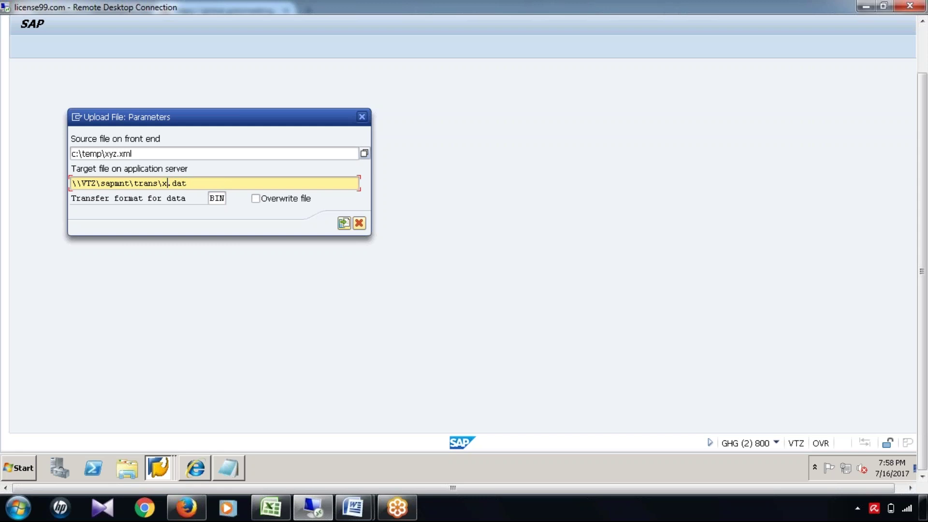
pyautogui.press('Right')
pyautogui.press('Delete')
pyautogui.press('Delete')
pyautogui.write('xml')
# Review the upload's source and target file paths, and switch to the meeting_today workbook in Excel.
pyautogui.doubleClick(102, 154)
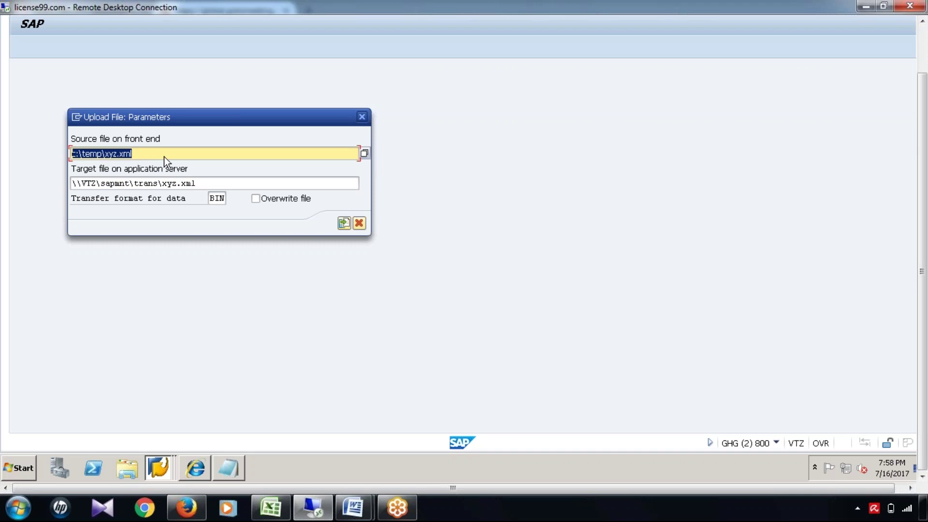
pyautogui.moveTo(140, 154); pyautogui.dragTo(65, 153)
pyautogui.hotkey('shift', 'Home')
pyautogui.click(153, 158)
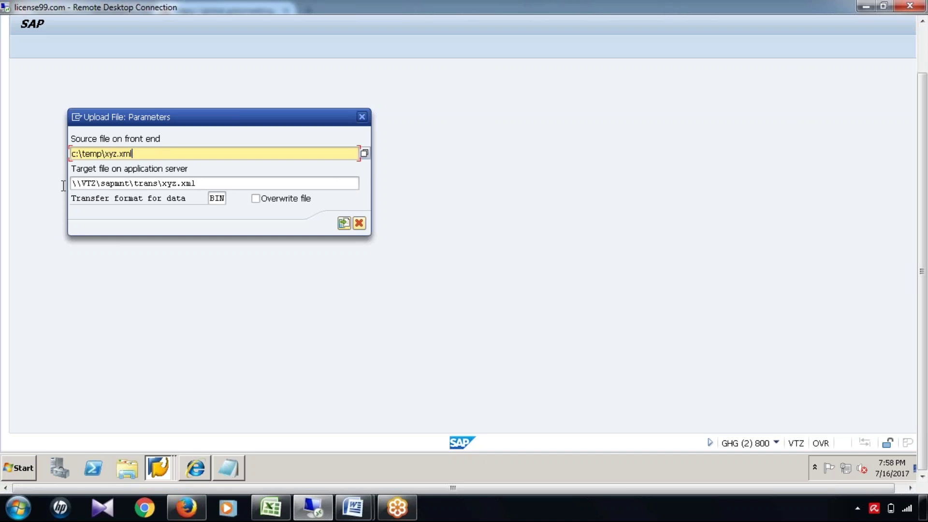
pyautogui.moveTo(198, 184); pyautogui.dragTo(63, 186)
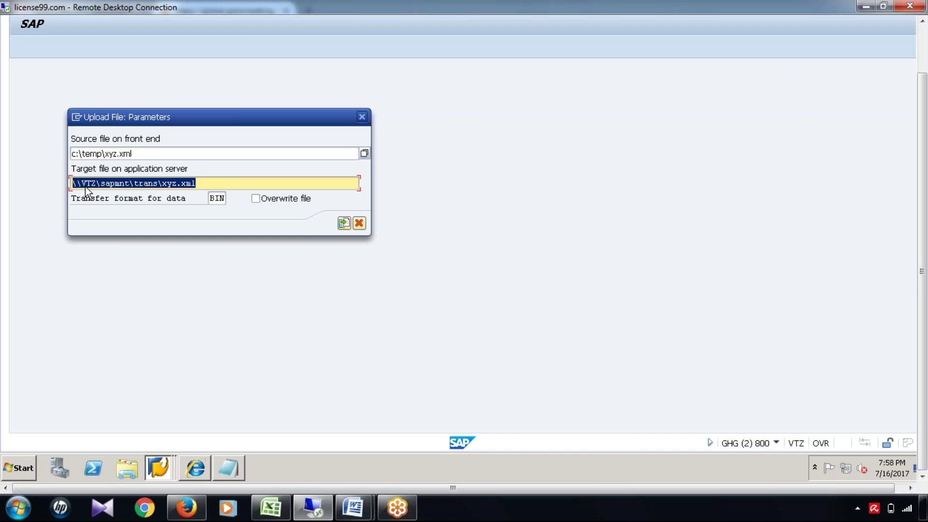
pyautogui.click(143, 183)
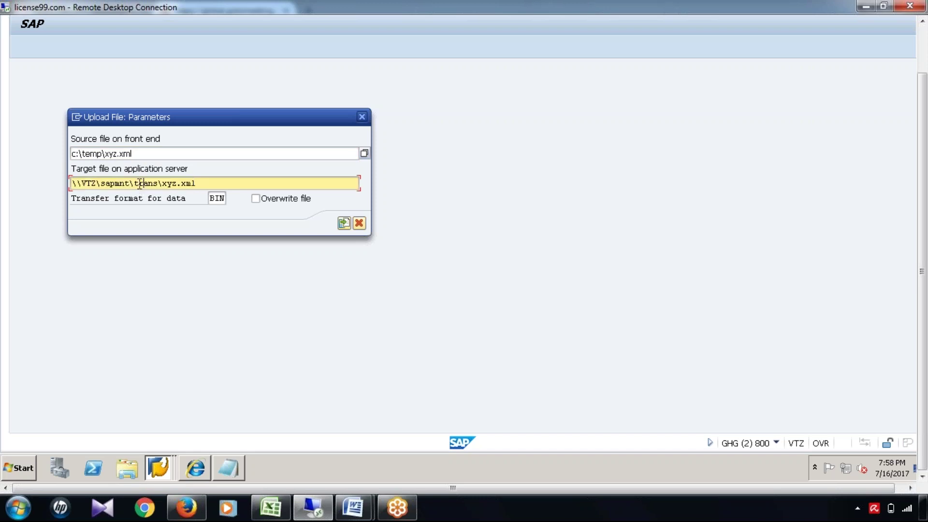
pyautogui.moveTo(134, 184); pyautogui.dragTo(161, 187)
pyautogui.click(200, 186)
pyautogui.moveTo(165, 184); pyautogui.dragTo(196, 184)
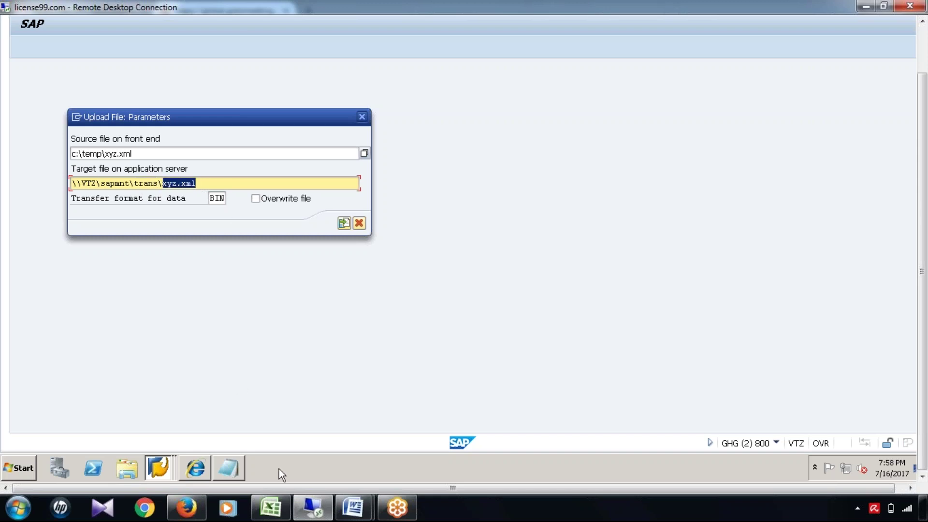
pyautogui.click(279, 508)
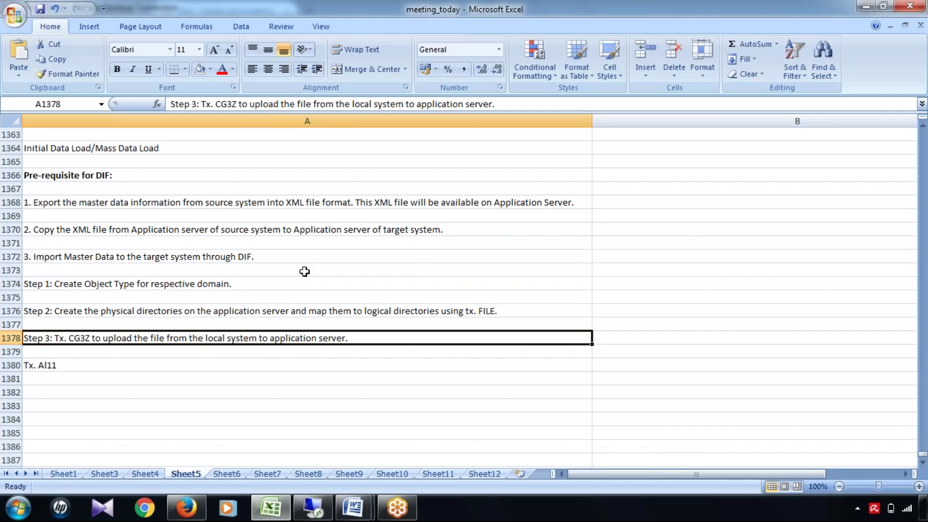
# Review the DIF prerequisite, CG3Z and AL11 notes in the workbook, checking them against the SAP upload parameters.
pyautogui.scroll(2, 305, 269)
pyautogui.click(108, 284)
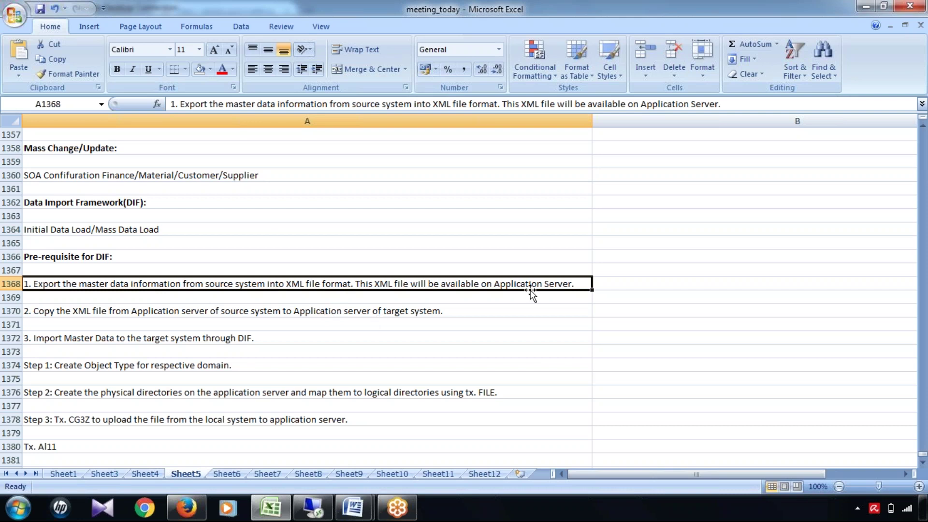
pyautogui.click(263, 513)
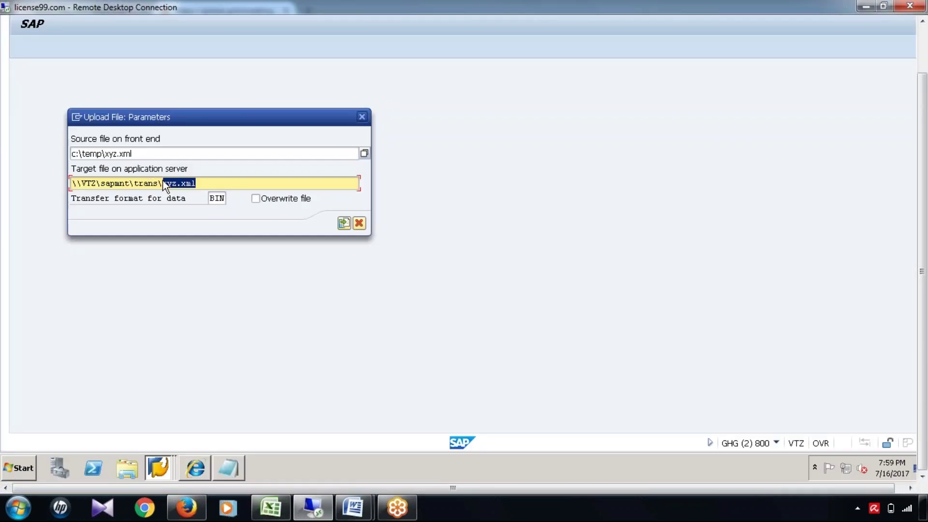
pyautogui.click(270, 508)
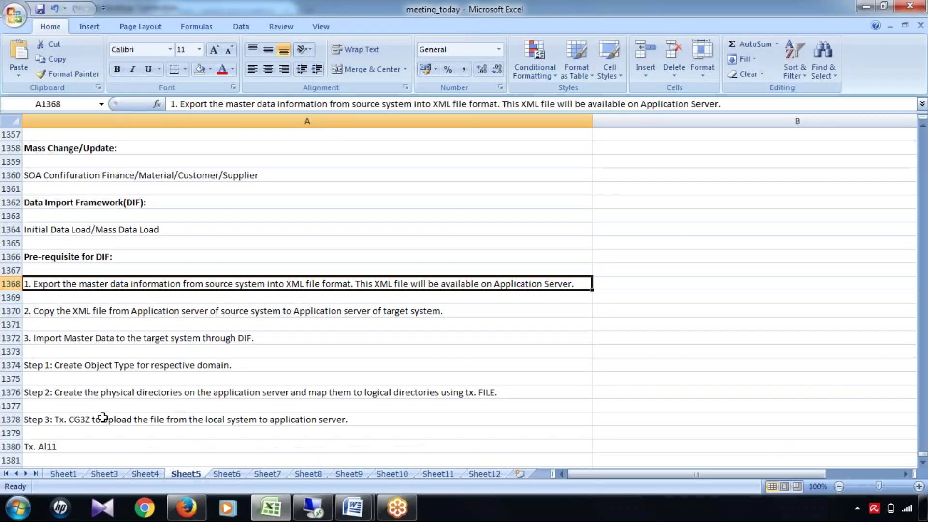
pyautogui.click(103, 419)
pyautogui.click(94, 445)
pyautogui.scroll(-2, 118, 425)
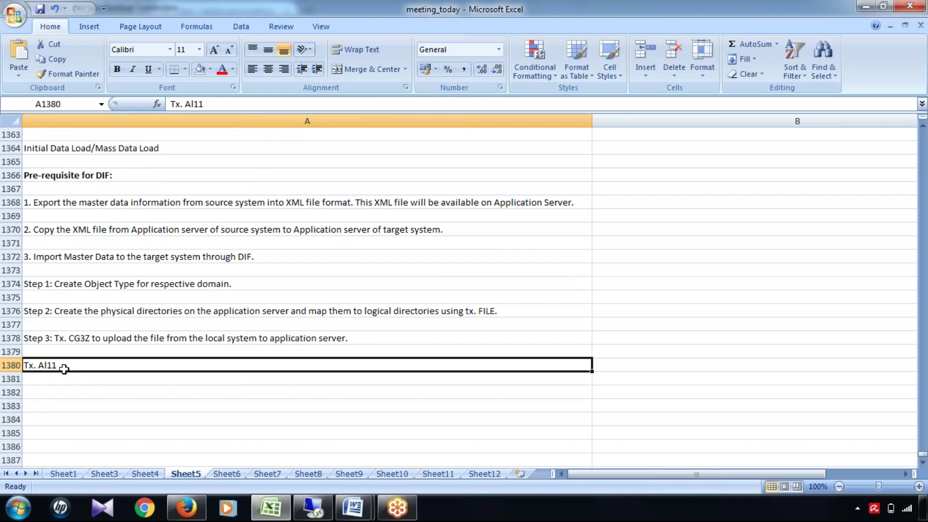
pyautogui.click(90, 336)
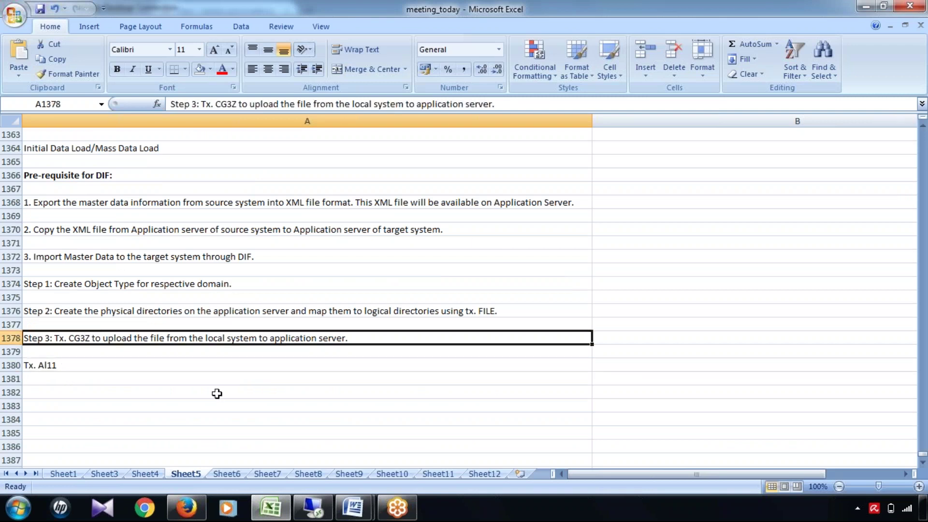
# Return to the SAP upload parameters, review the transfer format and target path, and enable overwriting of the target file.
pyautogui.click(313, 508)
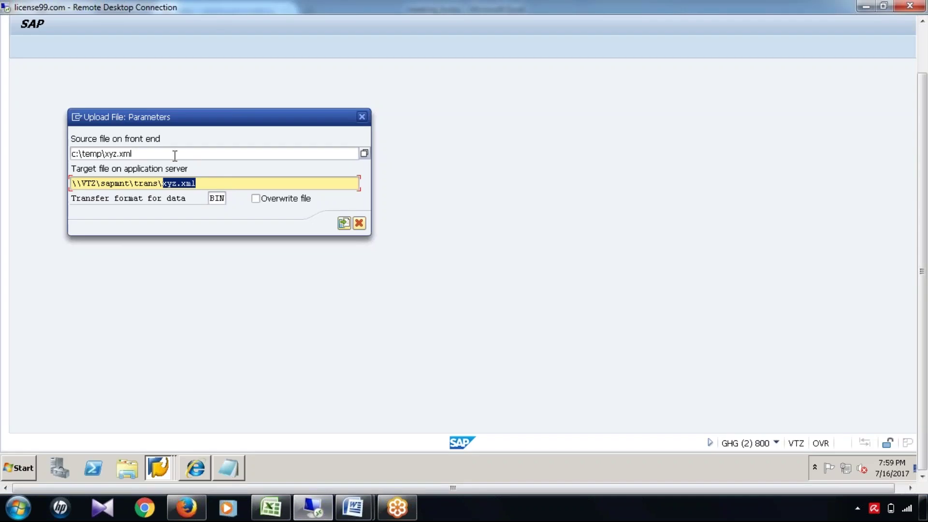
pyautogui.click(247, 186)
pyautogui.doubleClick(214, 199)
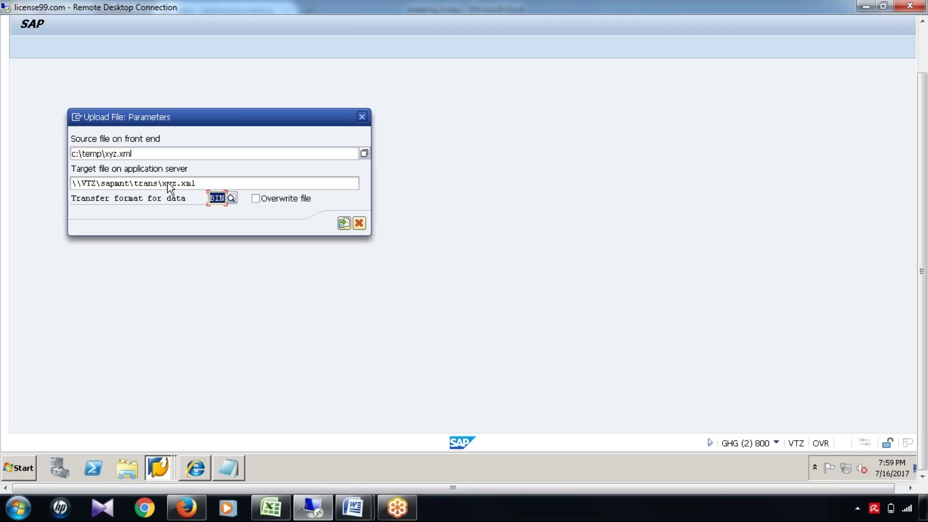
pyautogui.click(141, 181)
pyautogui.hotkey('shift', 'End')
pyautogui.click(256, 199)
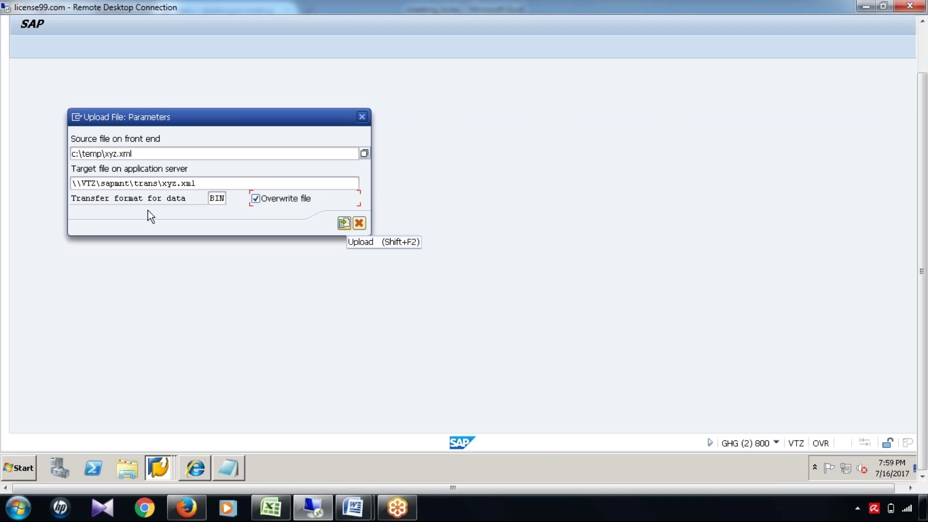
pyautogui.moveTo(205, 182); pyautogui.dragTo(55, 189)
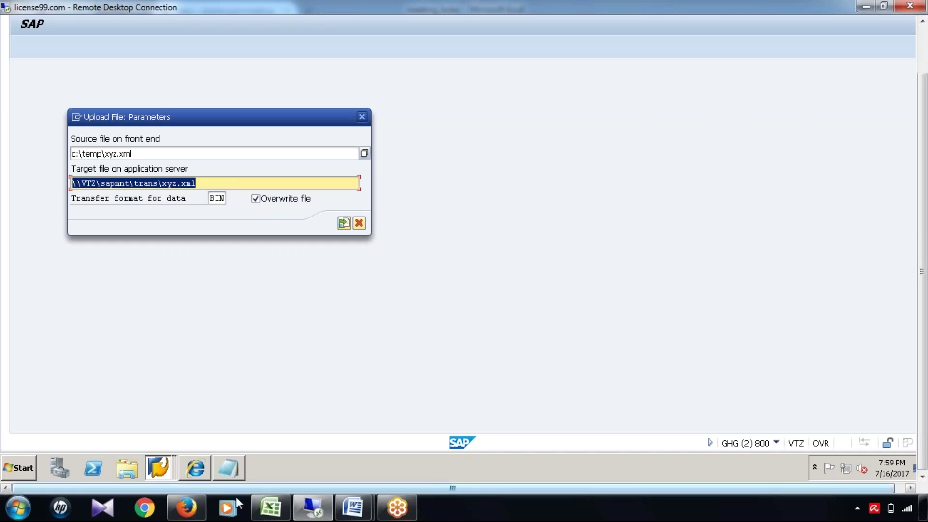
# Switch to the meeting_today workbook in Excel and enter "Step 4:" in cell A1382.
pyautogui.click(299, 445)
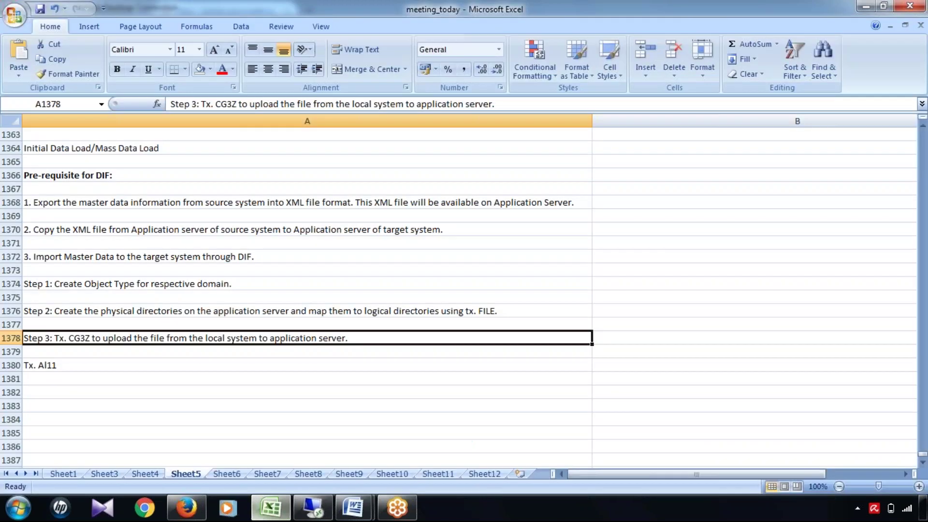
pyautogui.click(80, 392)
pyautogui.write('Step 4')
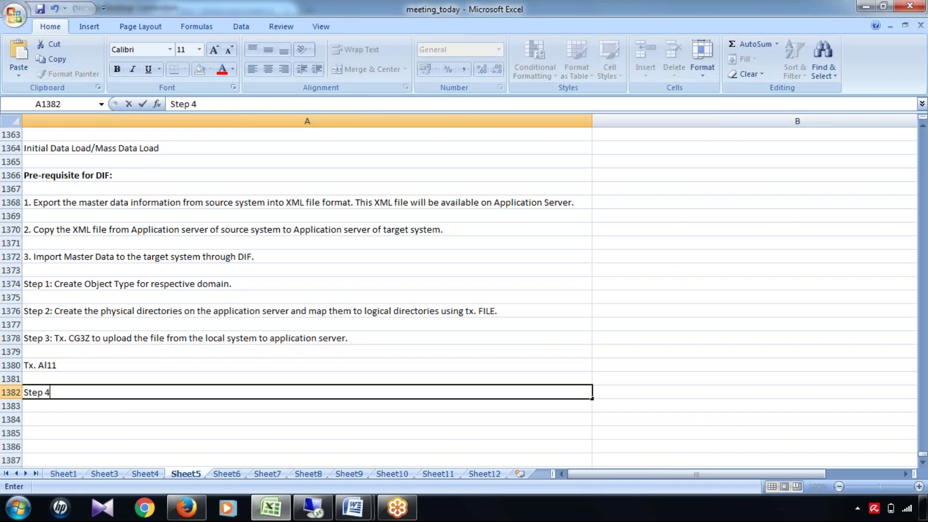
pyautogui.write(':')
# Return to SAP, leave the file upload without executing it, and start transaction MDGIMG with /nmdgimg.
pyautogui.click(313, 508)
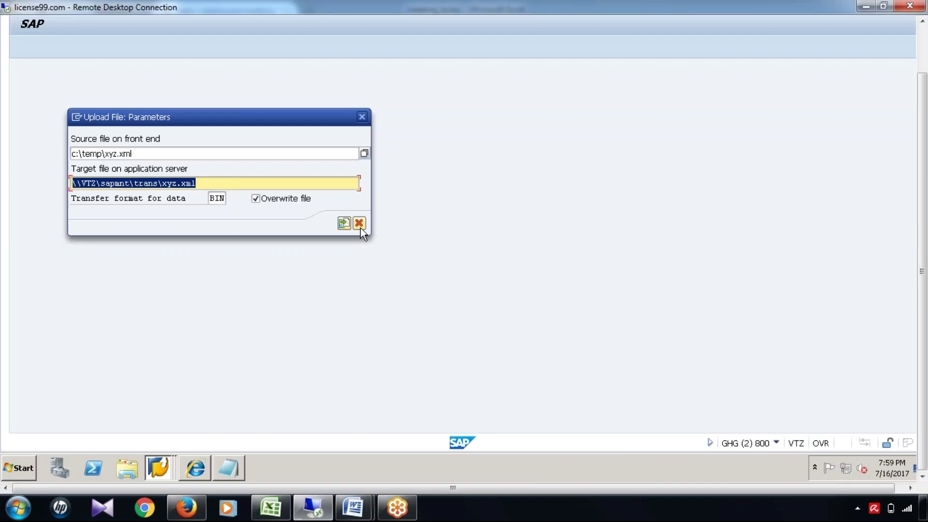
pyautogui.moveTo(927, 150); pyautogui.dragTo(926, 100)
pyautogui.click(359, 279)
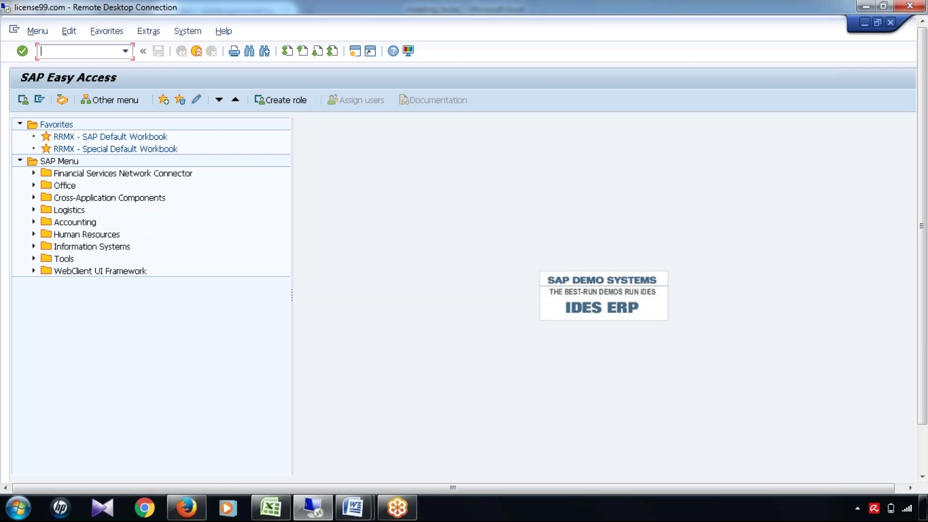
pyautogui.write('/nmdgimg')
pyautogui.press('Return')
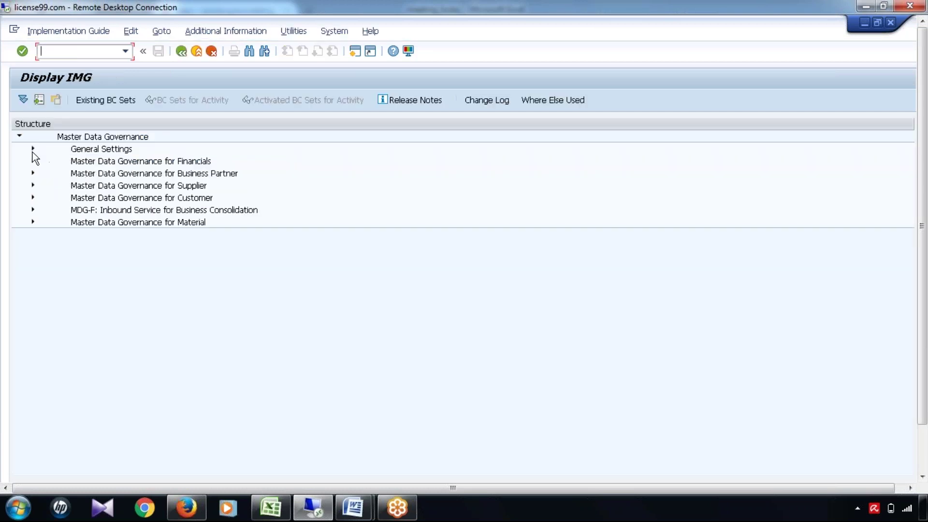
# Open Define File Source and Archive Directories for Data Transfer under General Settings > Data Transfer, and start new entries for Data Transfer Directories.
pyautogui.click(33, 150)
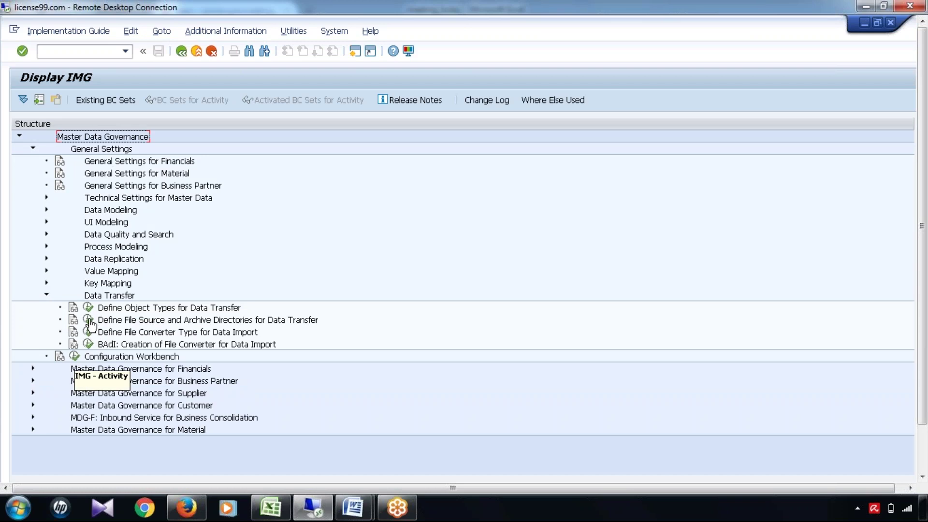
pyautogui.click(89, 320)
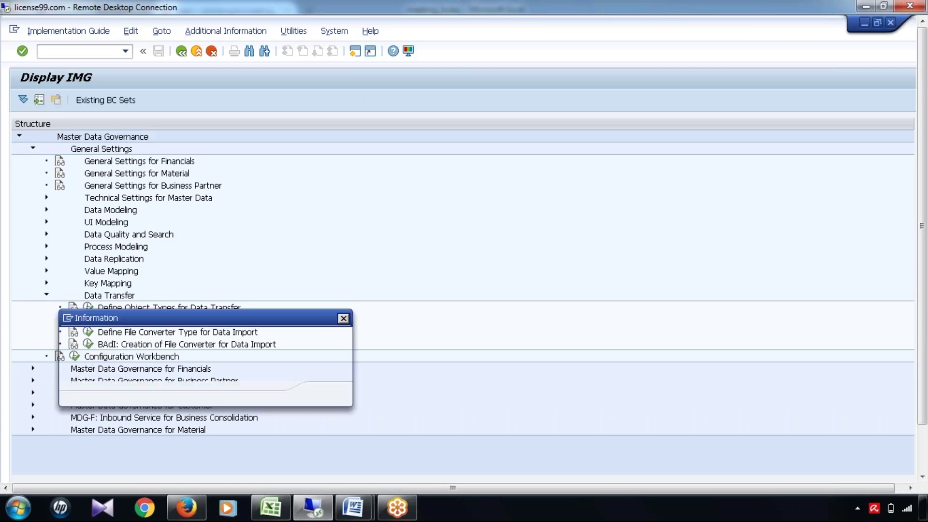
pyautogui.click(326, 396)
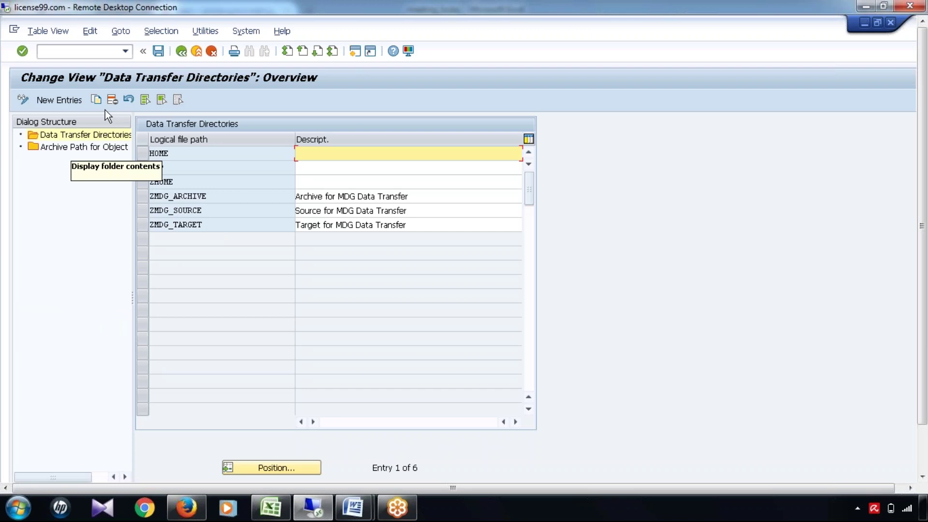
pyautogui.click(67, 103)
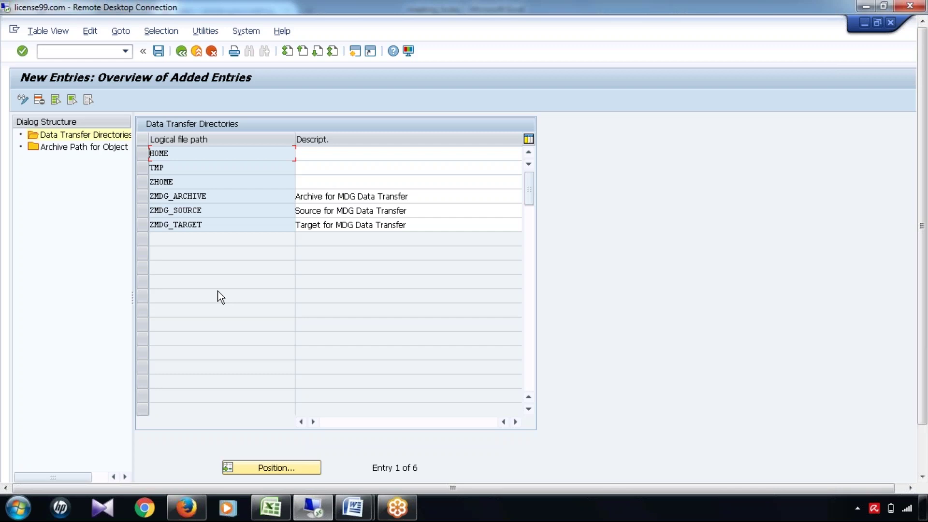
# Switch to the SAP session with the physical path assignment and copy the logical path name Y_MM_FILE_UPLOAD.
pyautogui.moveTo(923, 362); pyautogui.dragTo(923, 411)
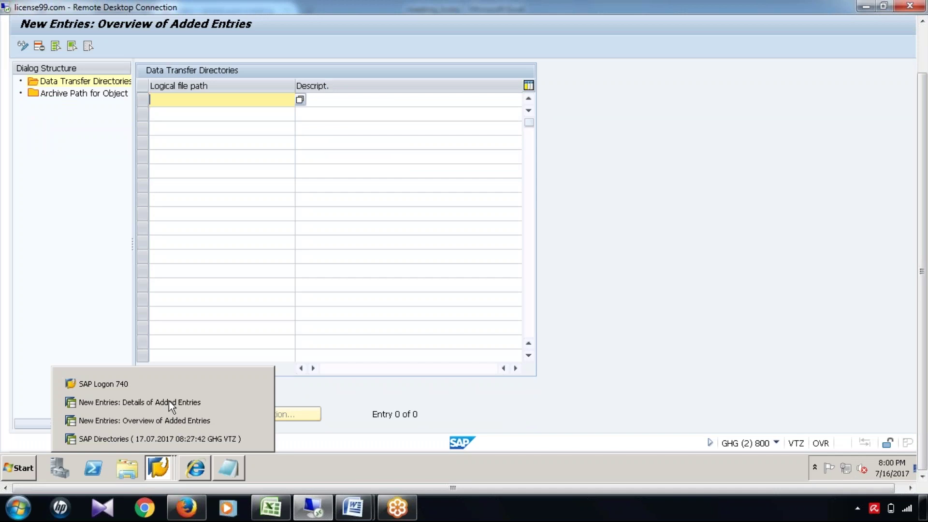
pyautogui.click(547, 251)
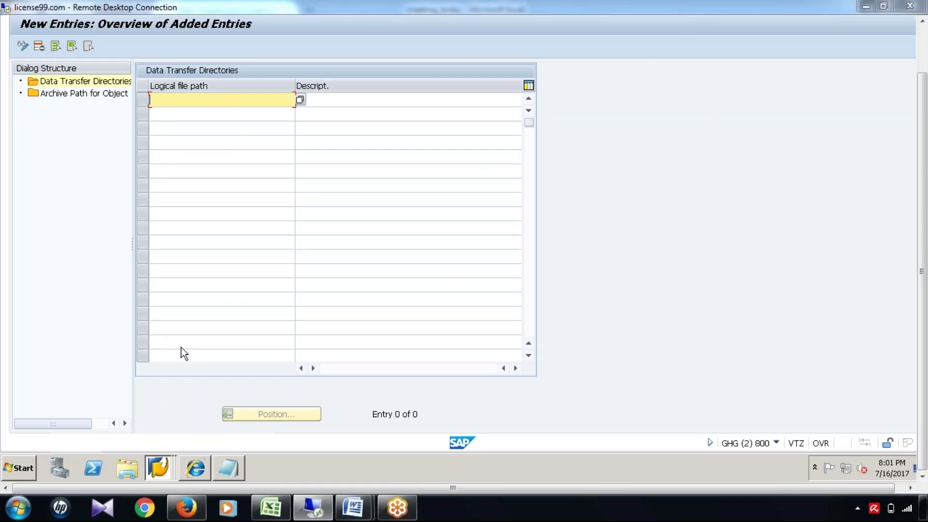
pyautogui.click(161, 466)
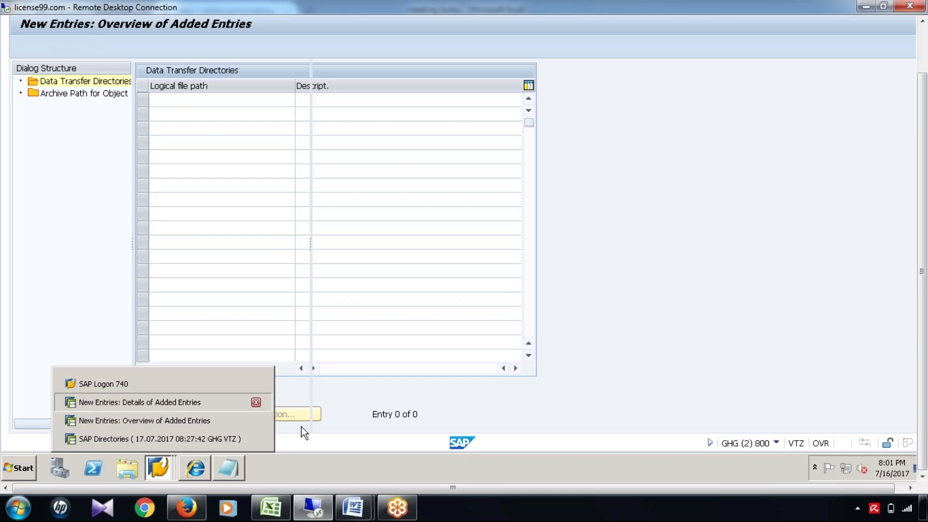
pyautogui.moveTo(926, 254); pyautogui.dragTo(926, 178)
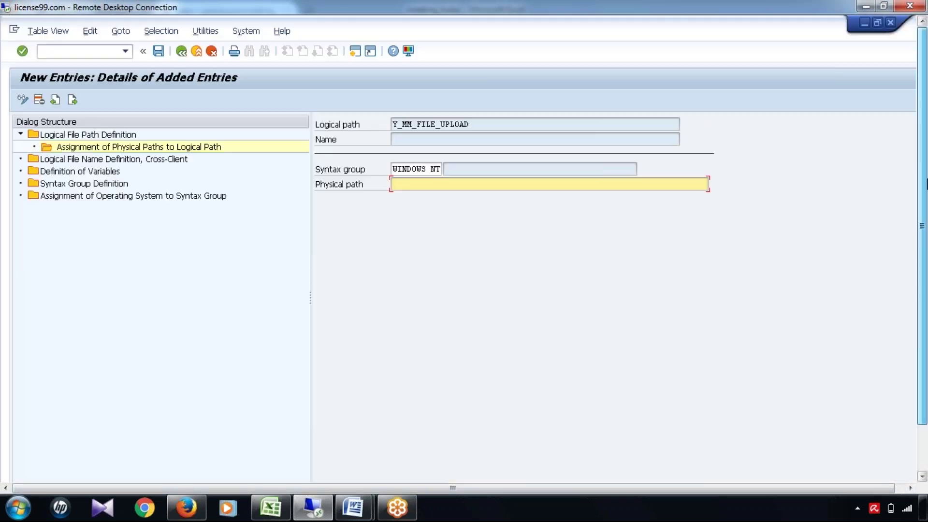
pyautogui.moveTo(476, 124); pyautogui.dragTo(378, 119)
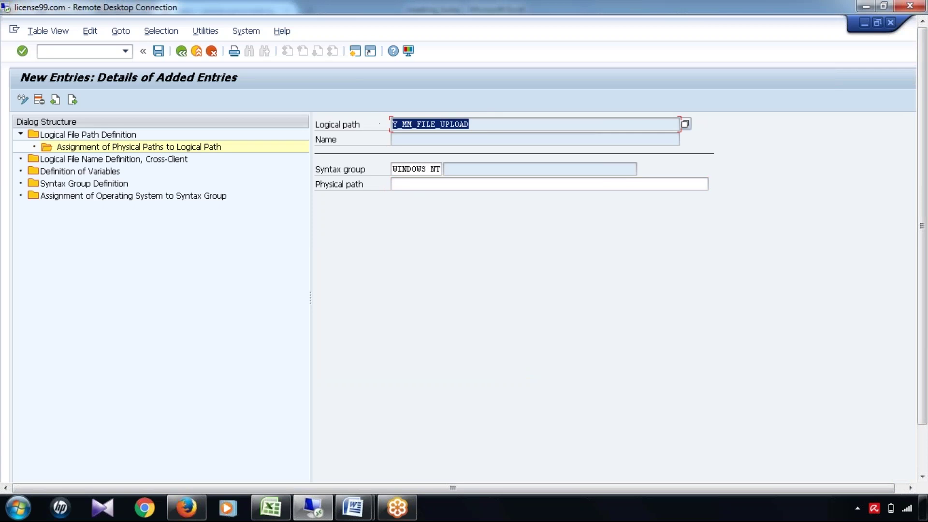
pyautogui.hotkey('ctrl', 'c')
# Restore the transport path in Notepad, set the physical path to \\VTZ\sapmnt\trans\<filename> for Y_MM_FILE_UPLOAD, and save the assignment.
pyautogui.click(405, 186)
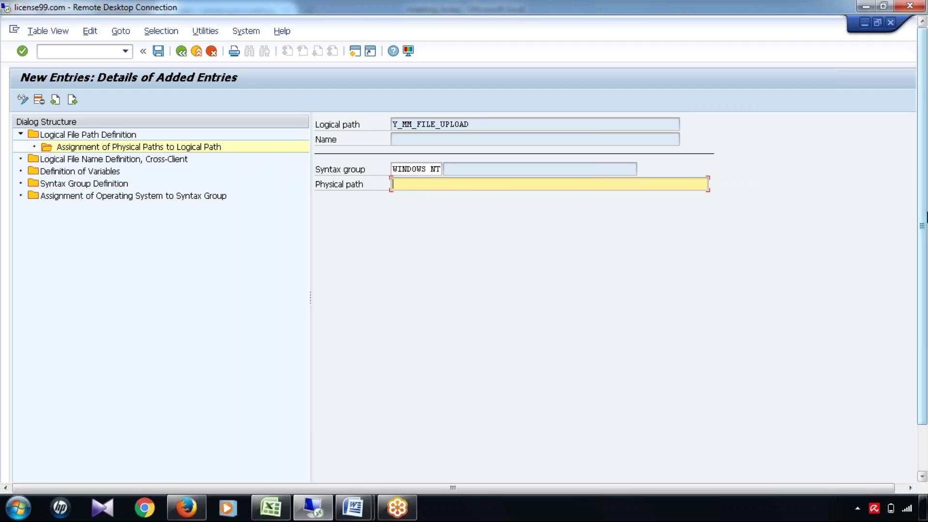
pyautogui.click(228, 467)
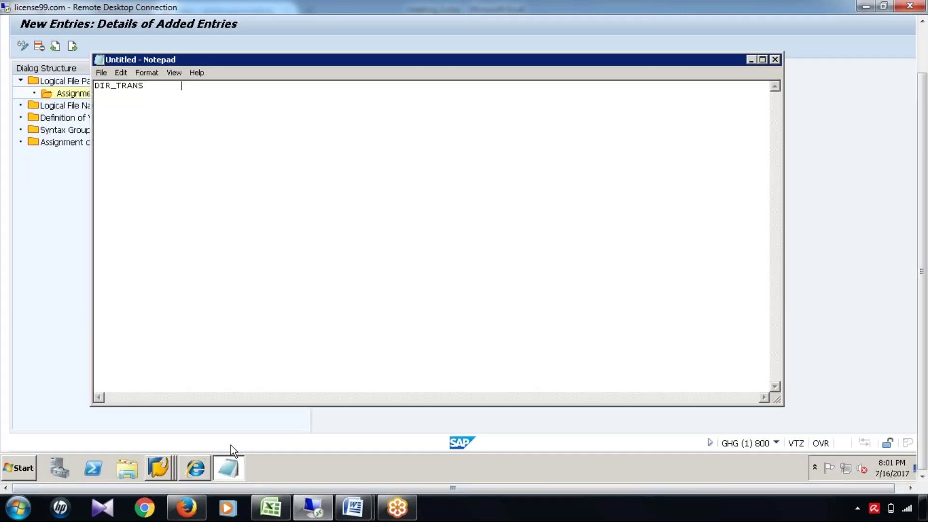
pyautogui.hotkey('ctrl', 'z')
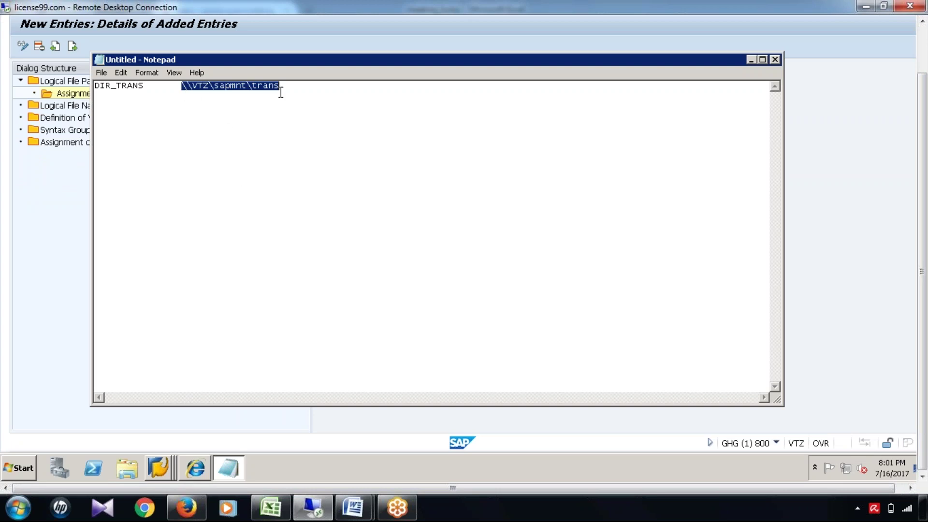
pyautogui.click(843, 314)
pyautogui.click(433, 135)
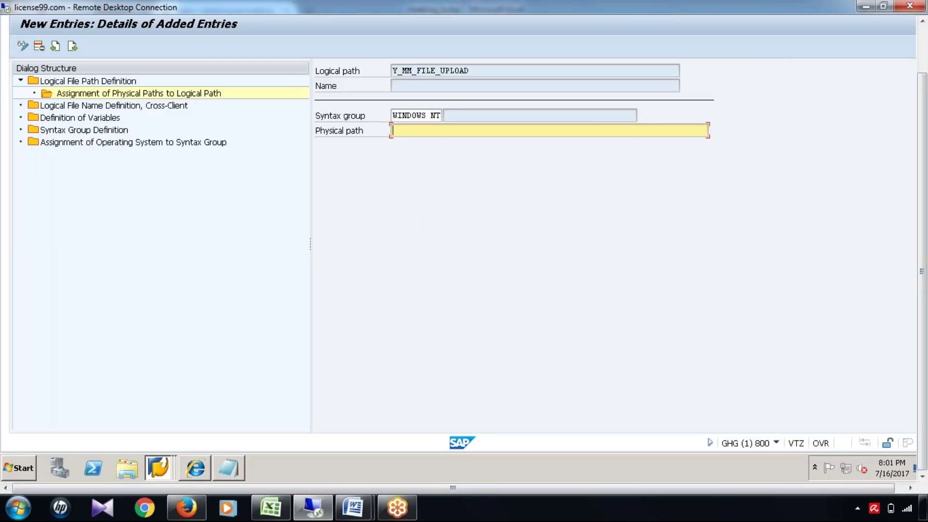
pyautogui.hotkey('ctrl', 'v')
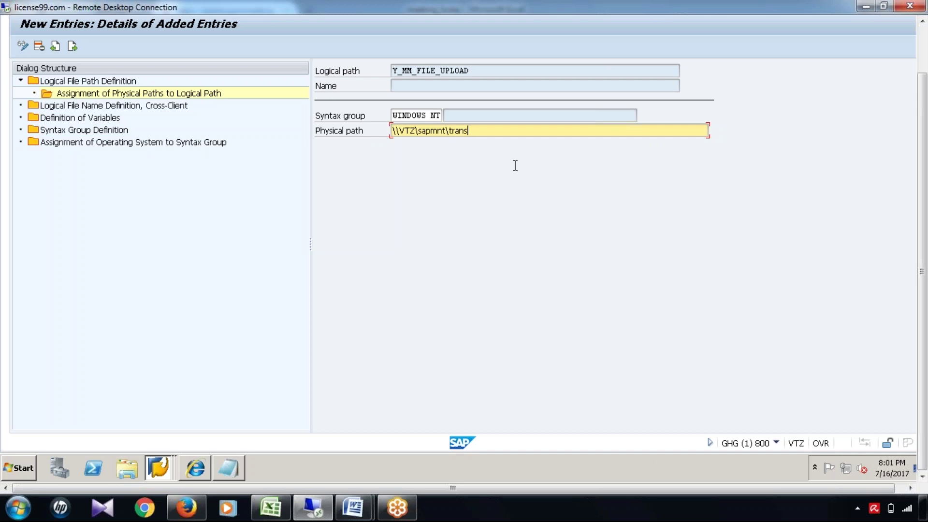
pyautogui.write('\\<filename>')
pyautogui.moveTo(923, 158); pyautogui.dragTo(922, 109)
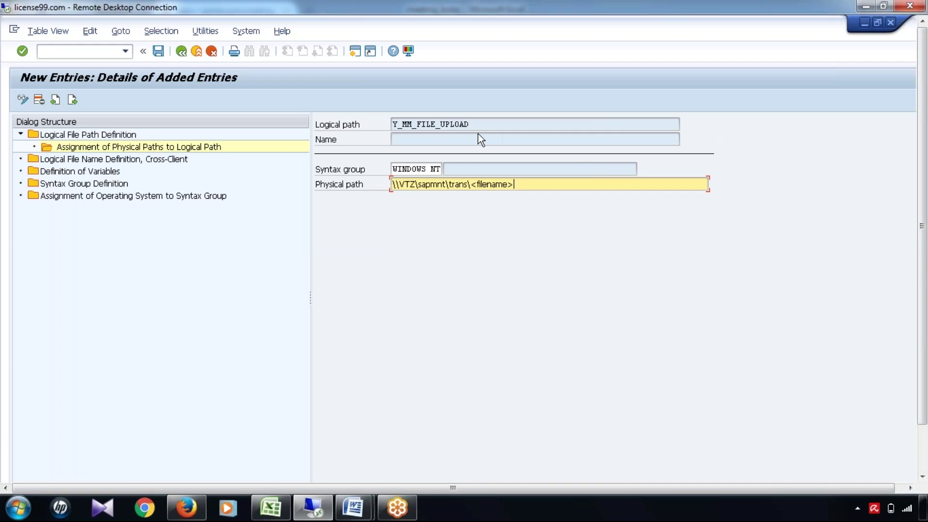
pyautogui.click(158, 50)
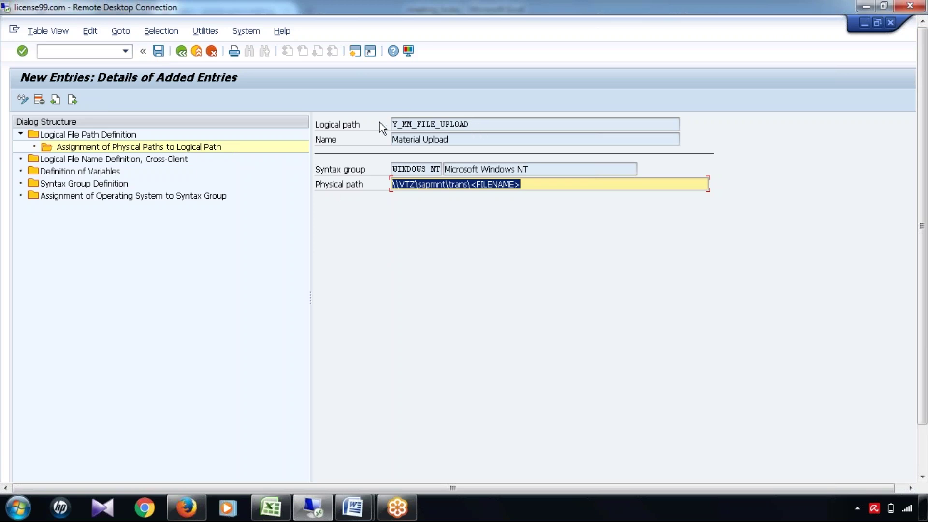
# Copy the logical path name Y_MM_FILE_UPLOAD and switch to the SAP session with the new Data Transfer Directories entries.
pyautogui.moveTo(470, 124); pyautogui.dragTo(393, 124)
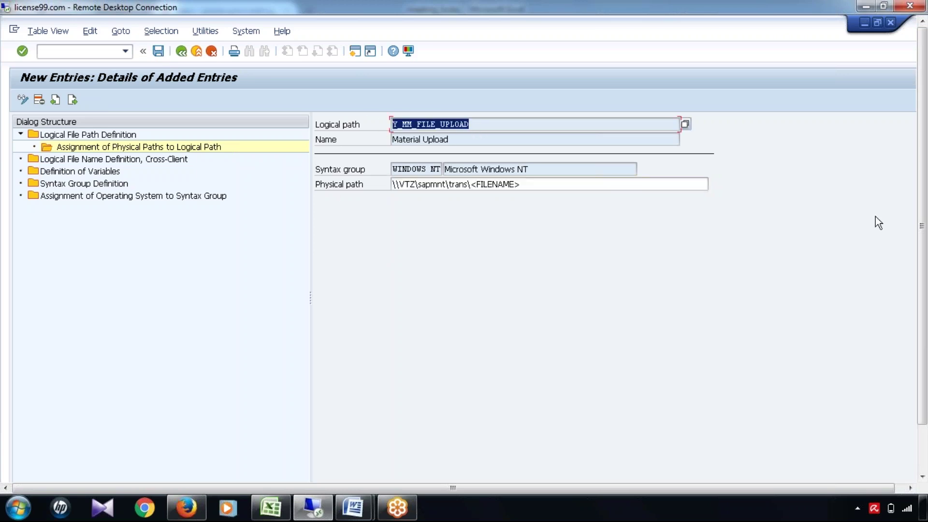
pyautogui.moveTo(926, 182); pyautogui.dragTo(926, 266)
pyautogui.click(165, 460)
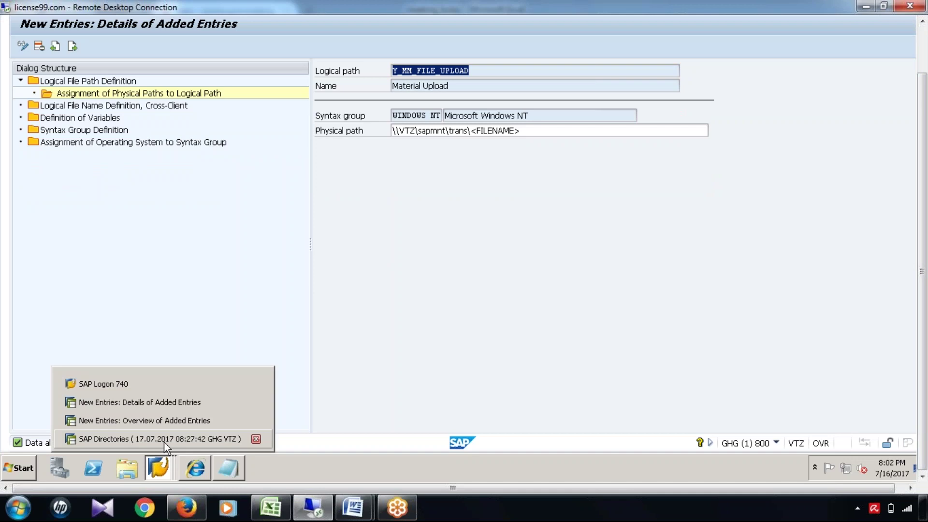
pyautogui.click(164, 440)
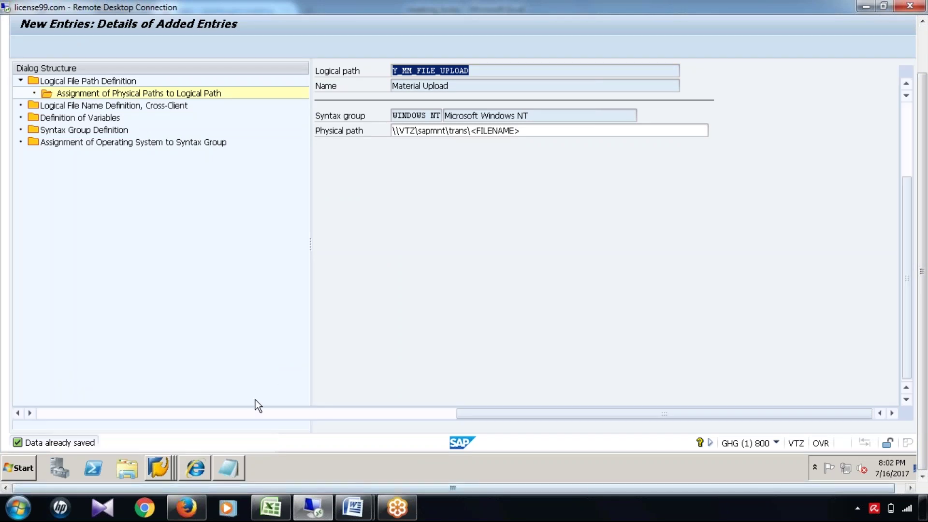
pyautogui.click(162, 465)
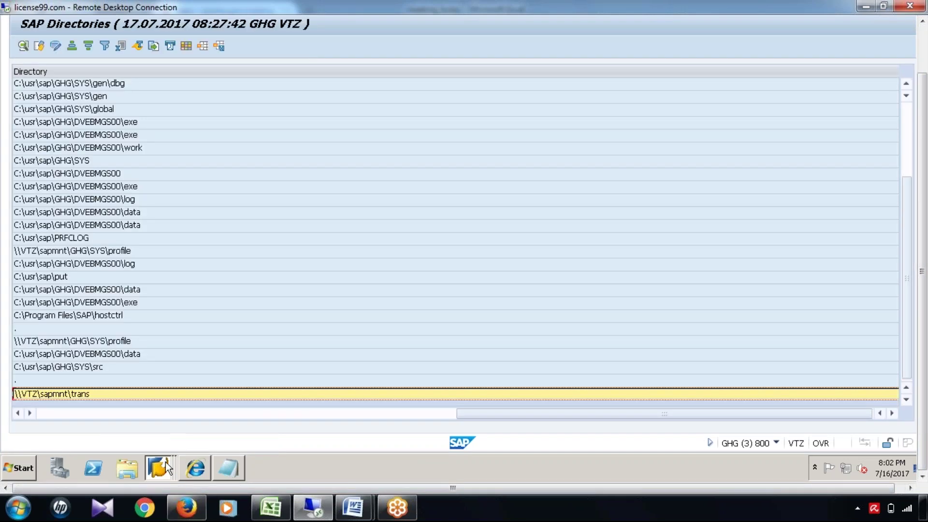
pyautogui.click(164, 473)
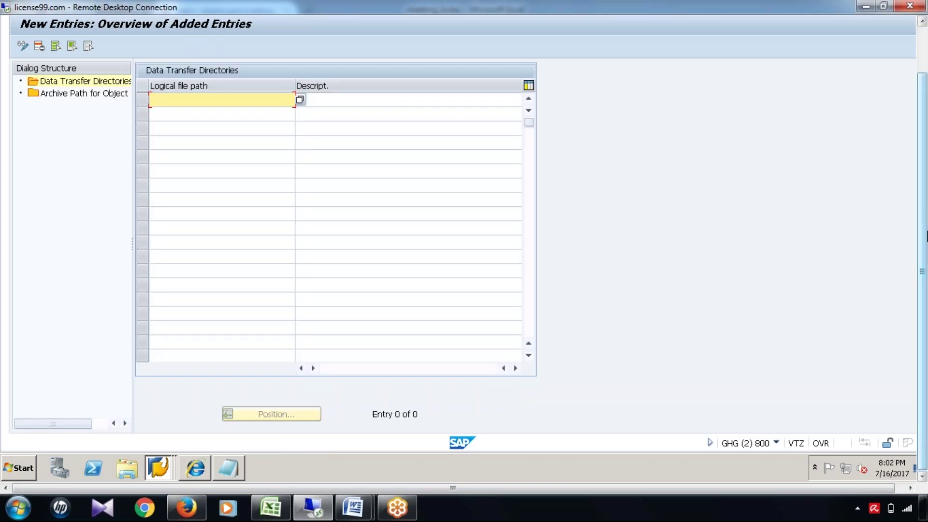
pyautogui.moveTo(925, 226); pyautogui.dragTo(927, 169)
pyautogui.click(299, 153)
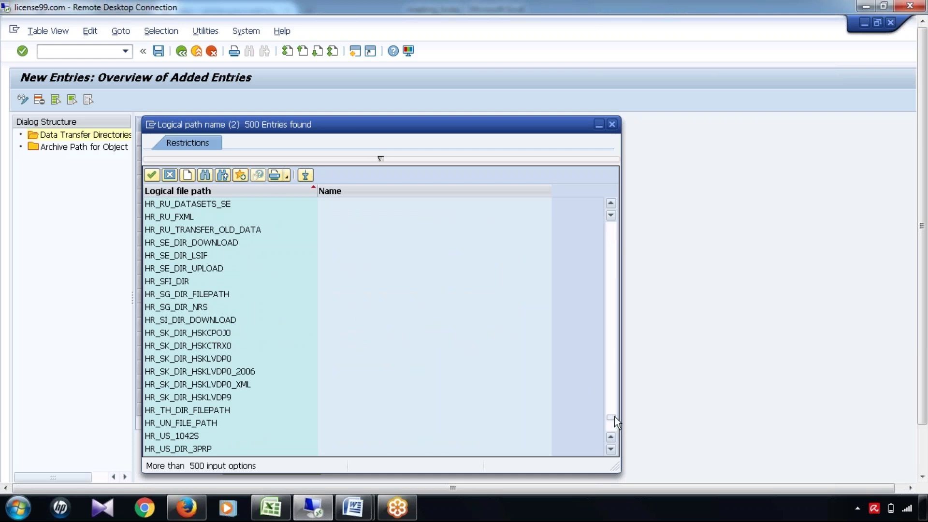
pyautogui.click(614, 431)
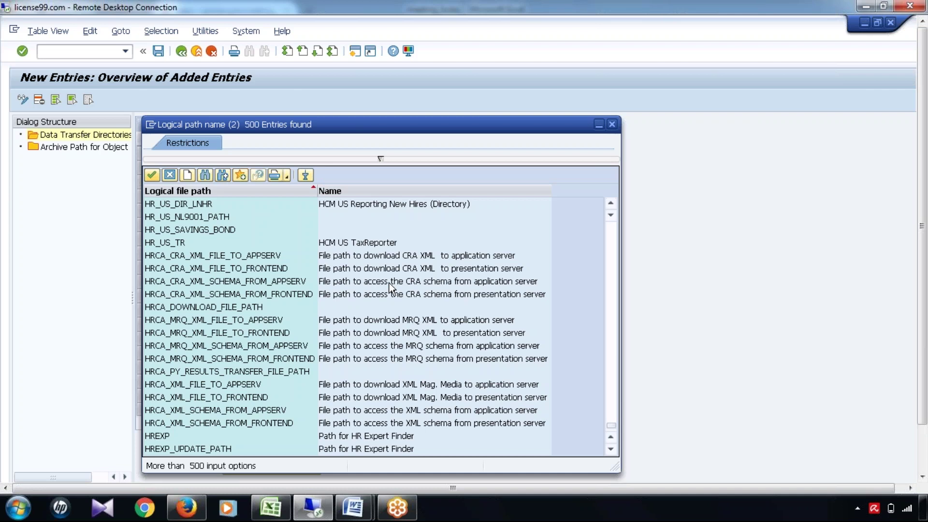
pyautogui.hotkey('ctrl', 'f')
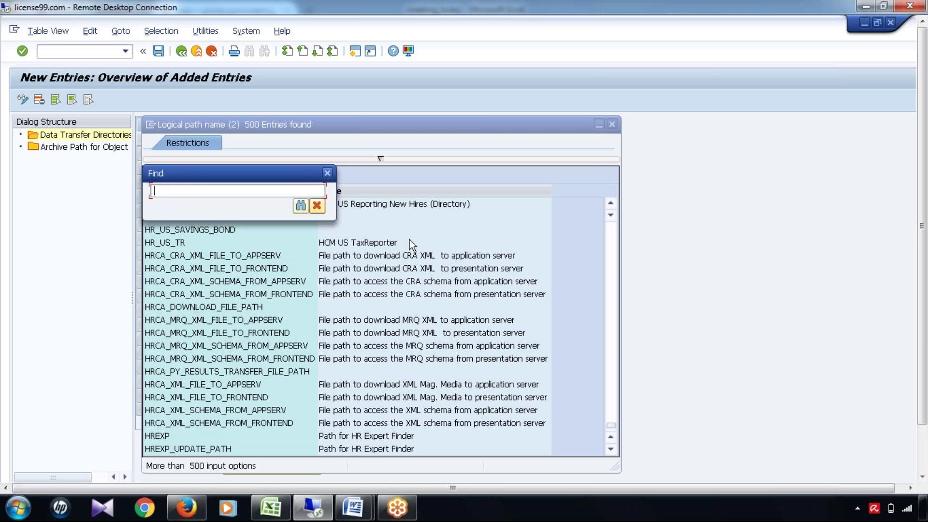
pyautogui.press('Escape')
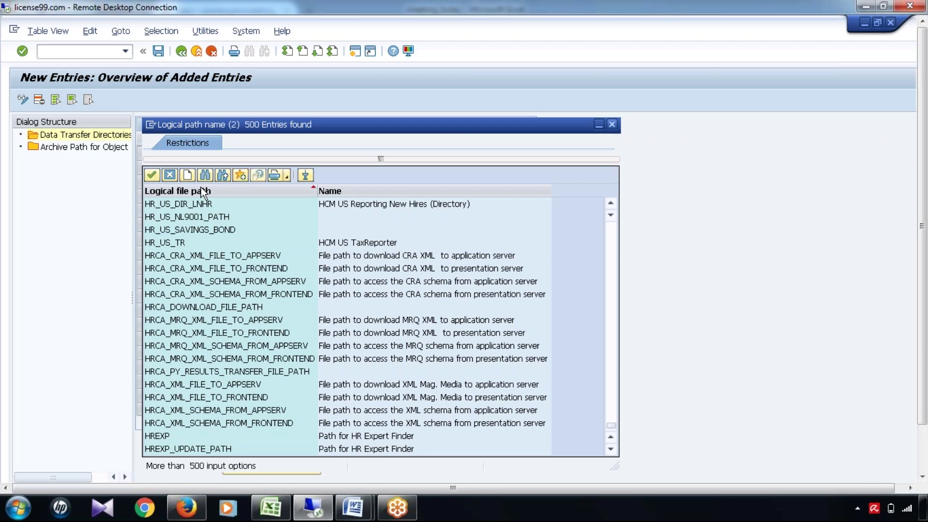
pyautogui.press('Escape')
# Enter data transfer directory Y_MM_FILE_UPLOAD with description Material Upload, and save it under the proposed workbench request.
pyautogui.write('Y_MM')
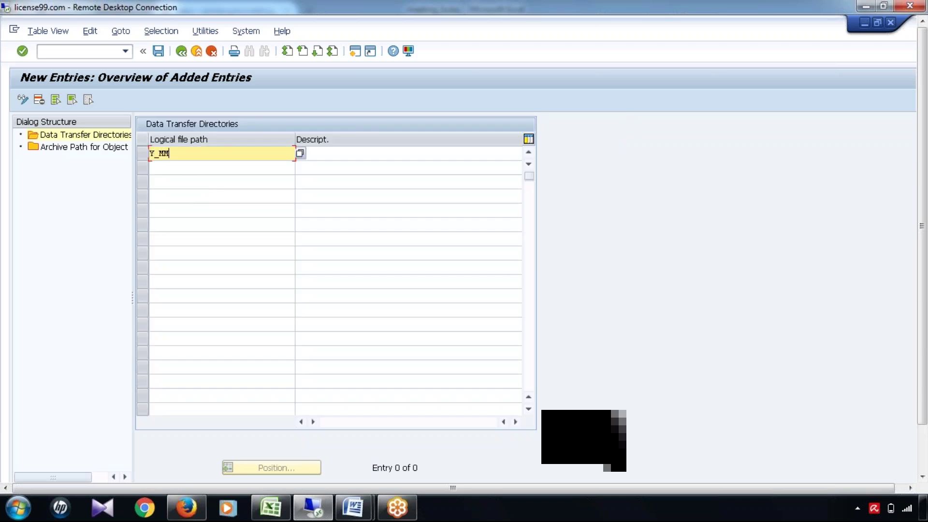
pyautogui.write('_FILE_UPLOAD')
pyautogui.click(328, 156)
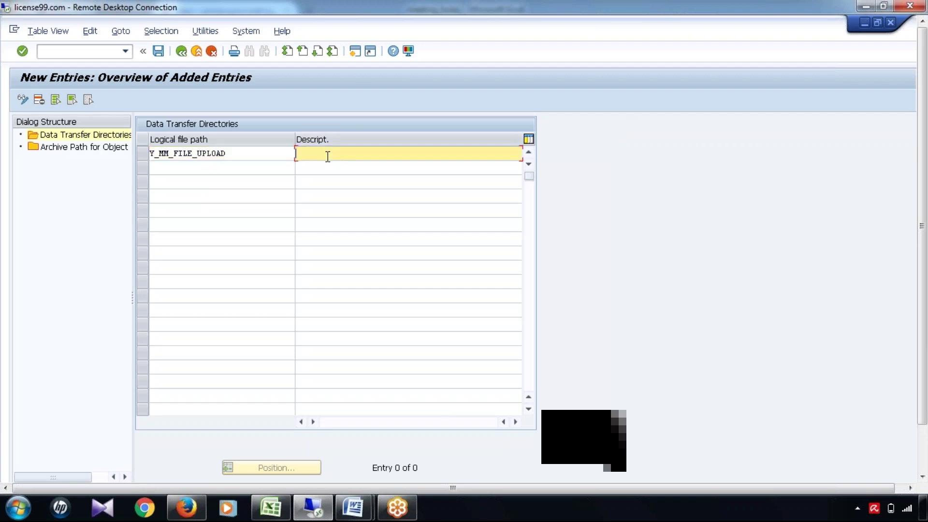
pyautogui.write('Mater')
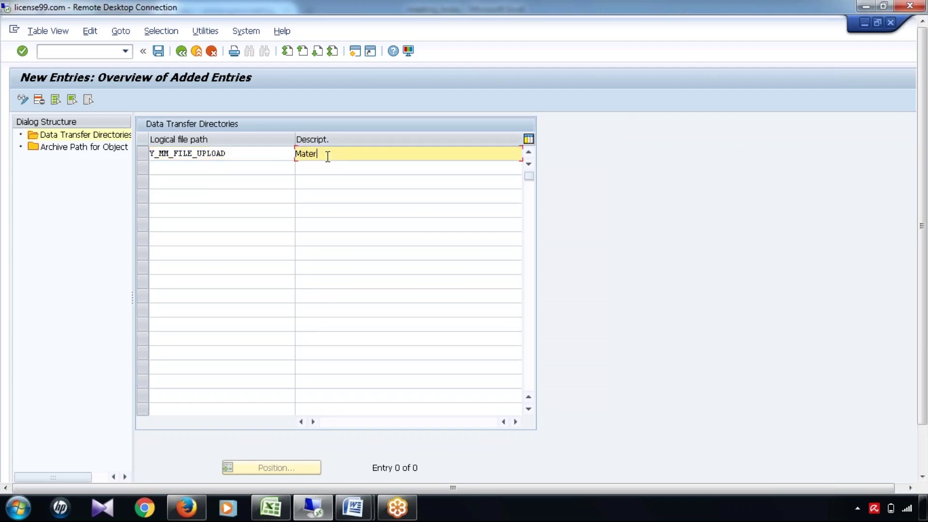
pyautogui.write('ial Uploaf')
pyautogui.press('BackSpace')
pyautogui.write('d')
pyautogui.press('Return')
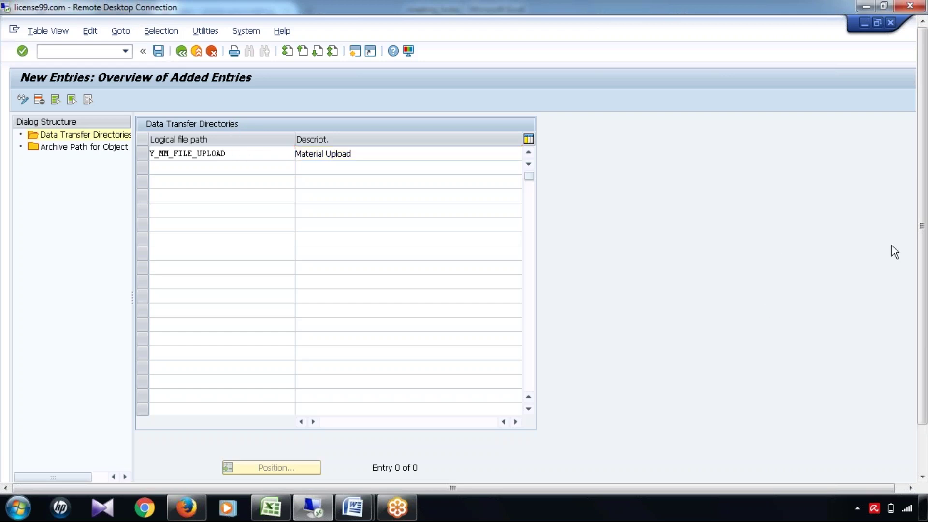
pyautogui.moveTo(926, 245)
pyautogui.mouseDown()
pyautogui.moveTo(927, 266)
pyautogui.moveTo(926, 245)
pyautogui.mouseUp()
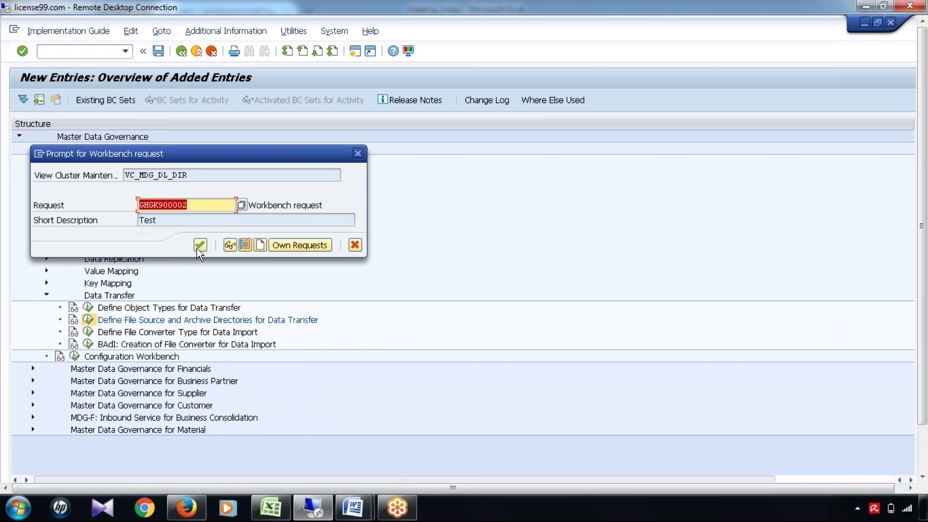
pyautogui.click(200, 249)
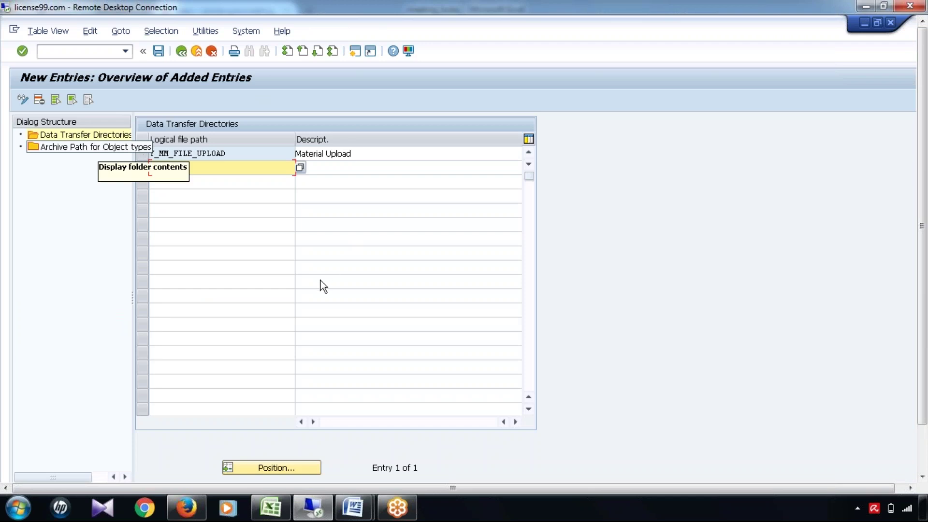
# Select the Y_MM_FILE_UPLOAD entry, check Step 2 in the Excel notes, and return to SAP.
pyautogui.click(142, 154)
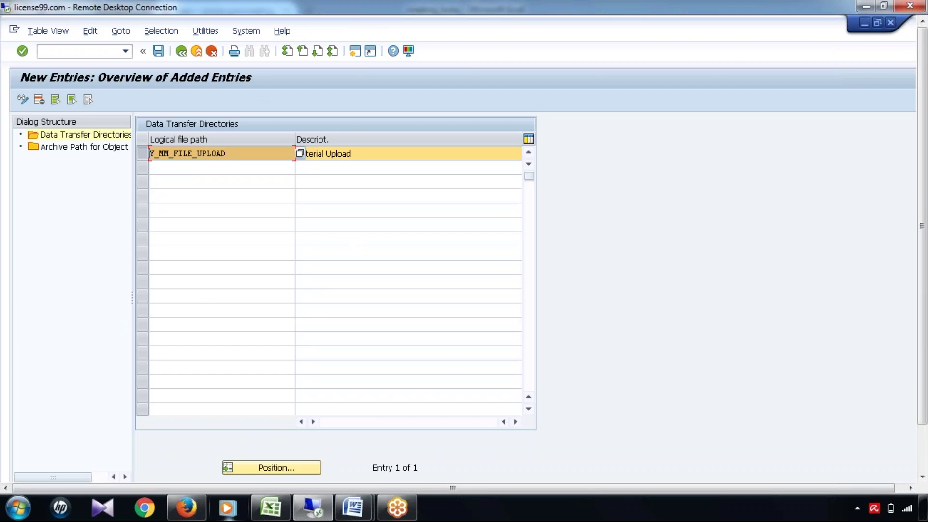
pyautogui.click(270, 513)
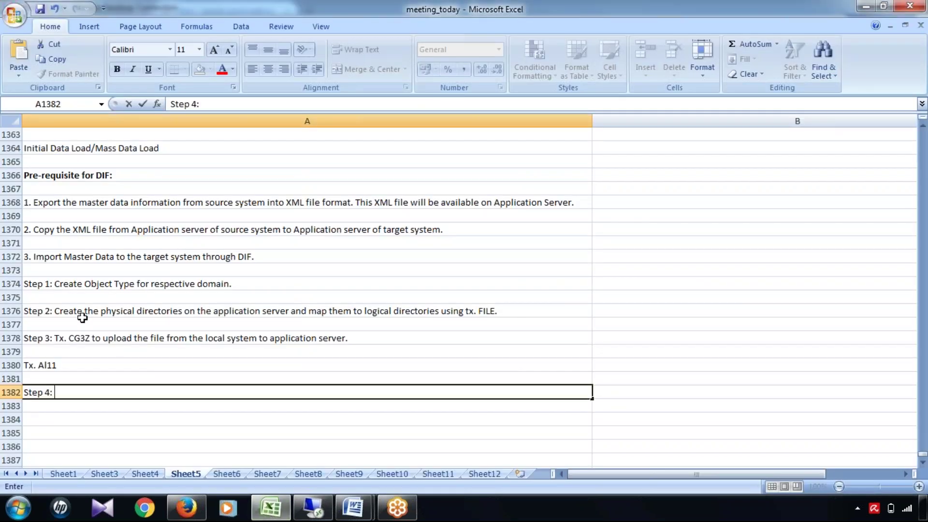
pyautogui.click(86, 312)
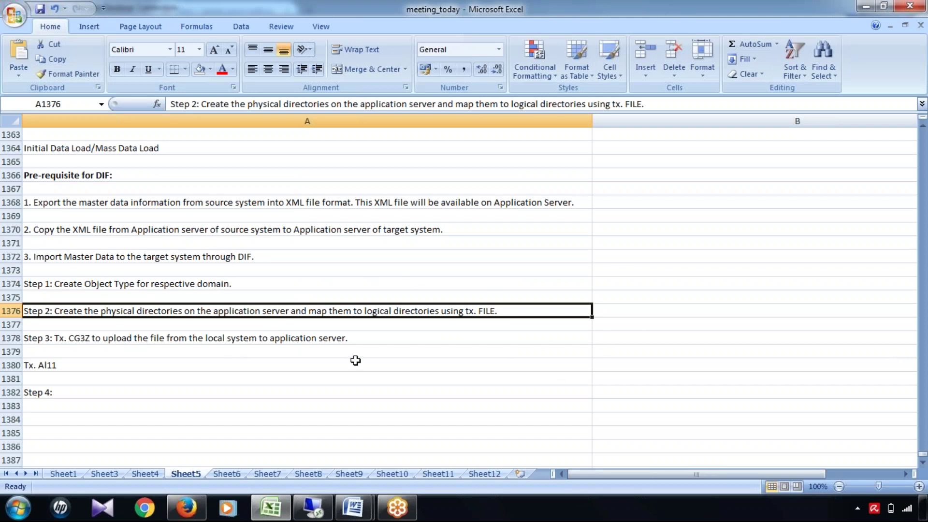
pyautogui.click(281, 508)
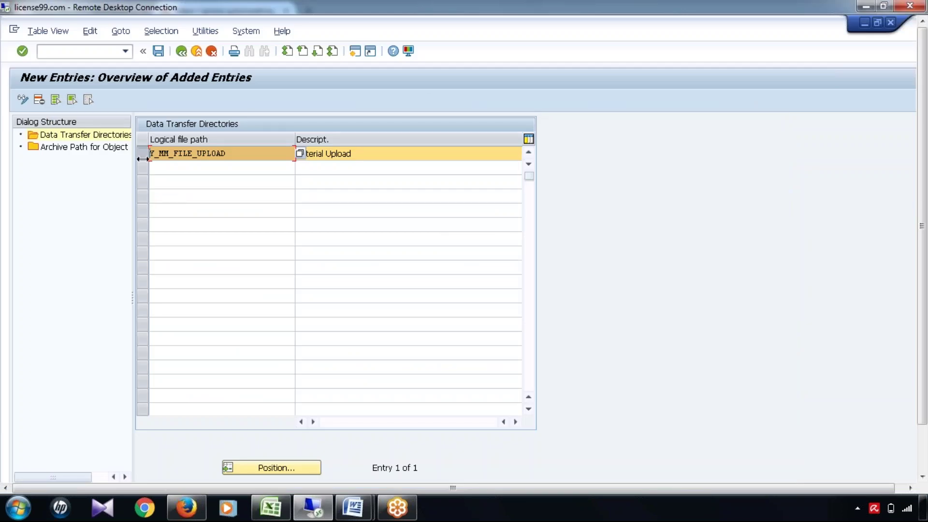
# Open Archive Path for Object types and delete the existing CUST entry.
pyautogui.doubleClick(91, 145)
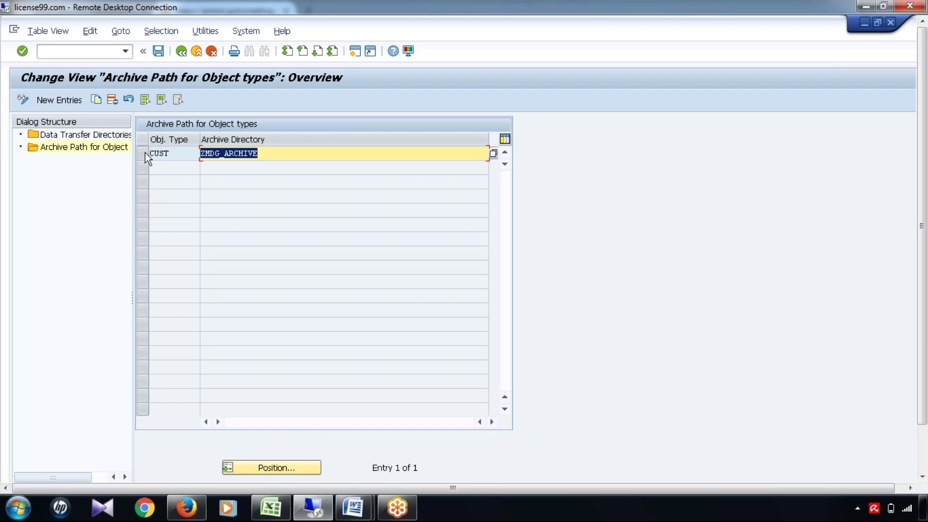
pyautogui.click(170, 167)
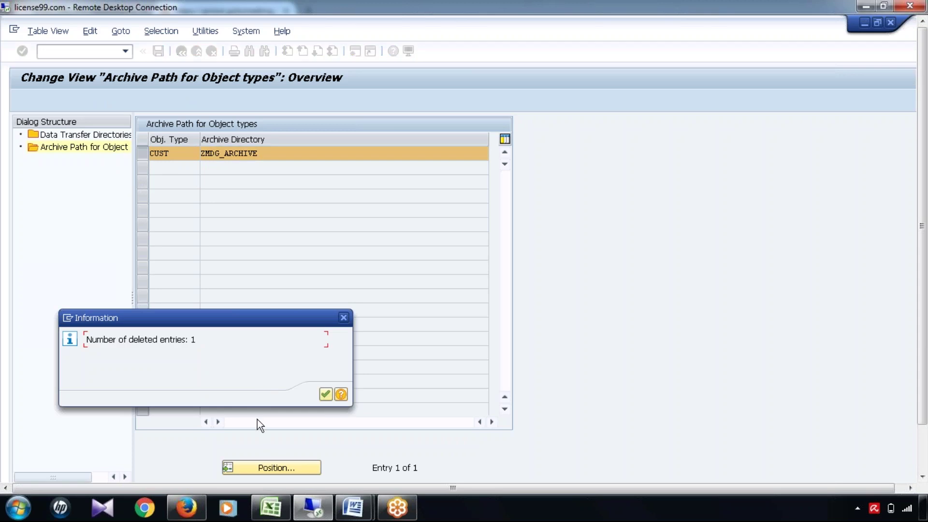
pyautogui.click(326, 394)
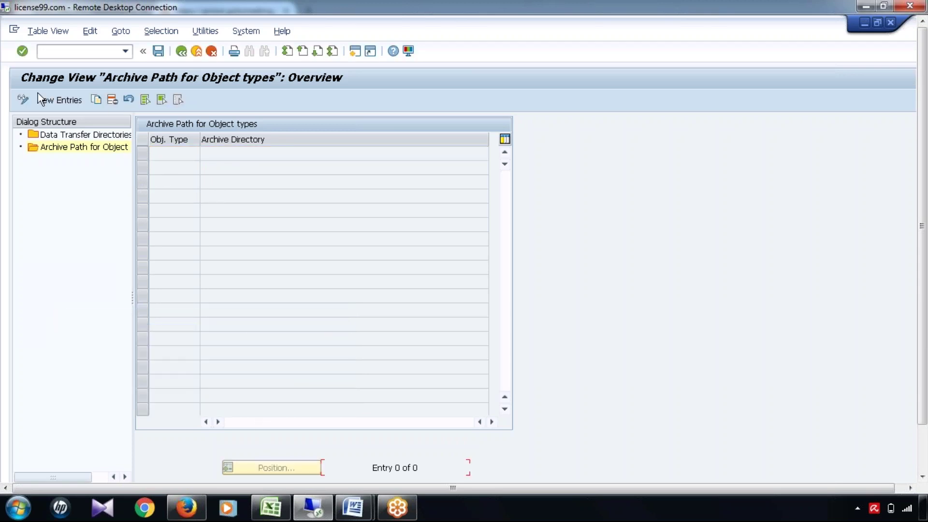
# Add an archive path entry for object type Y194 with archive directory Material Processing, save it, and return to the overview.
pyautogui.click(62, 101)
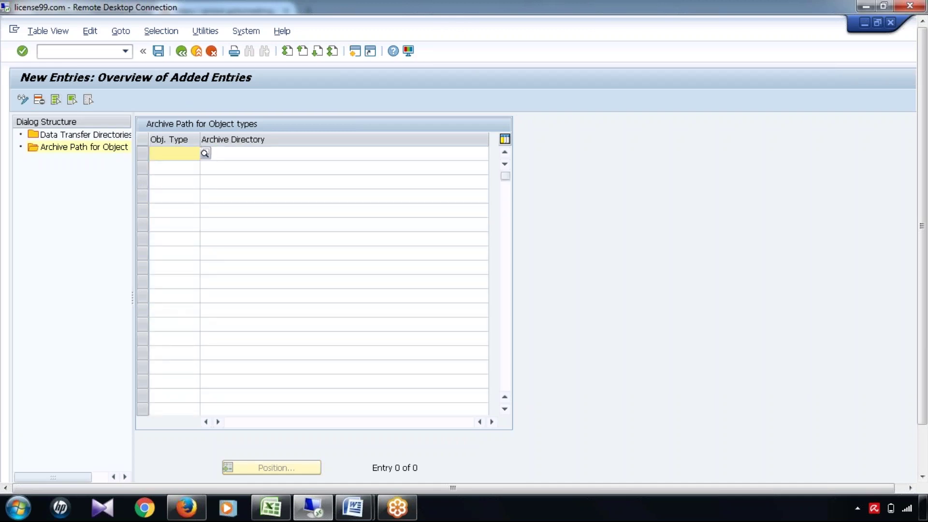
pyautogui.write('Y194')
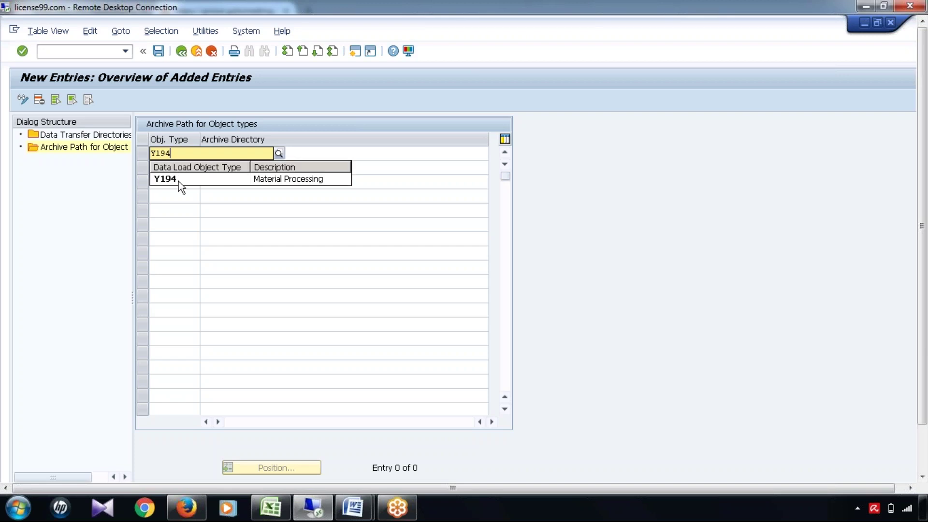
pyautogui.click(178, 180)
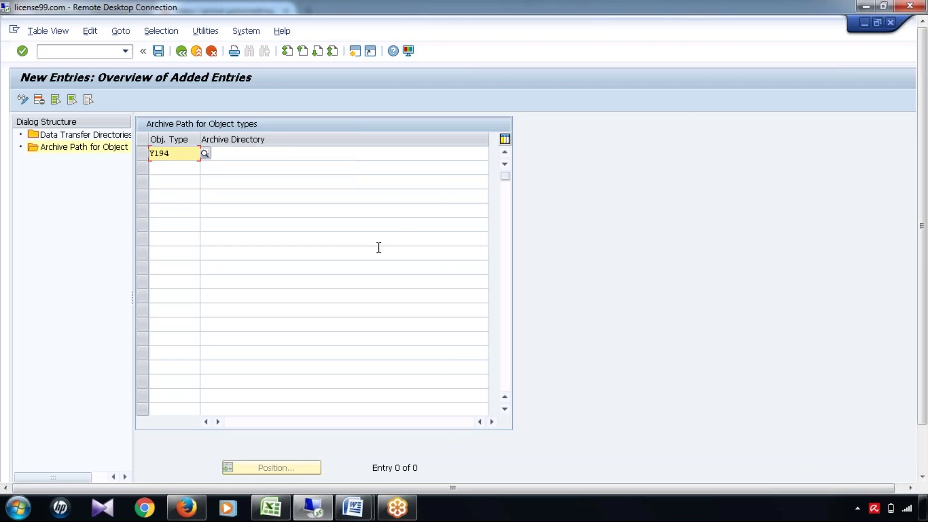
pyautogui.press('Down')
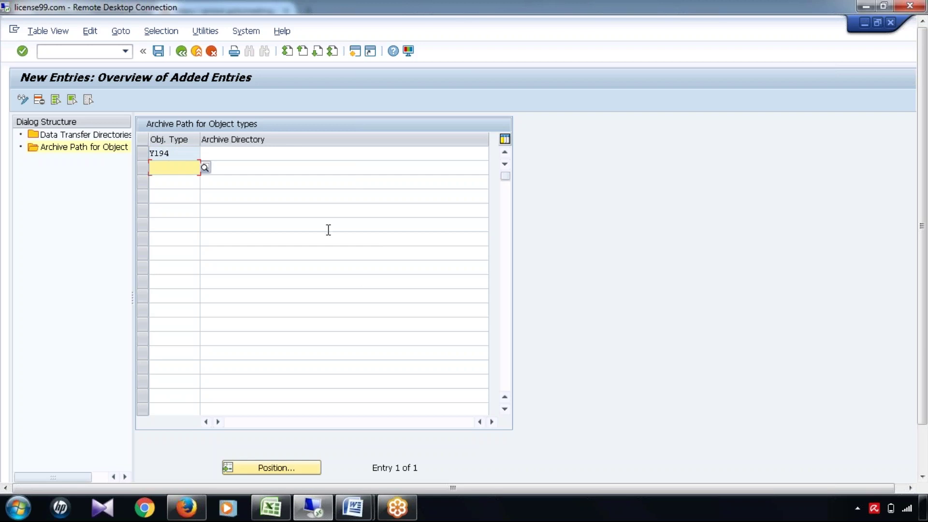
pyautogui.click(238, 152)
pyautogui.write('Material ')
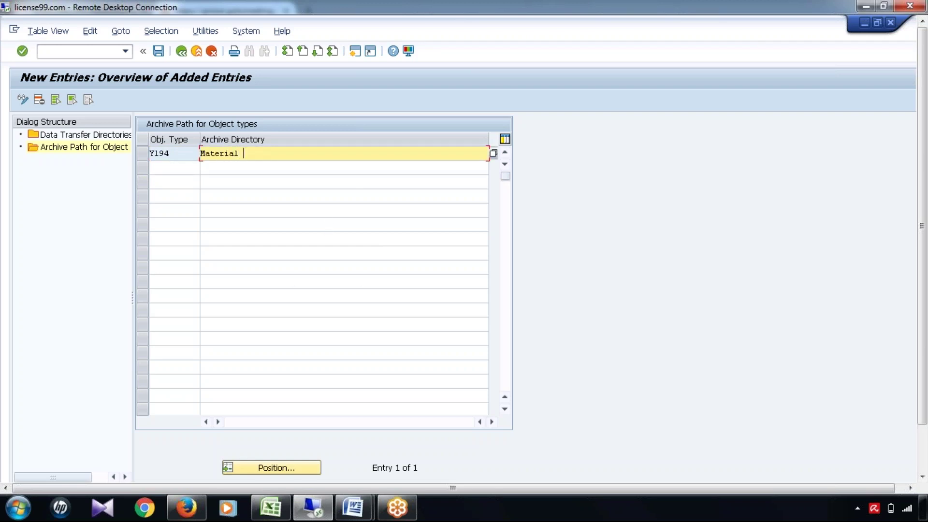
pyautogui.write('Processing')
pyautogui.click(159, 53)
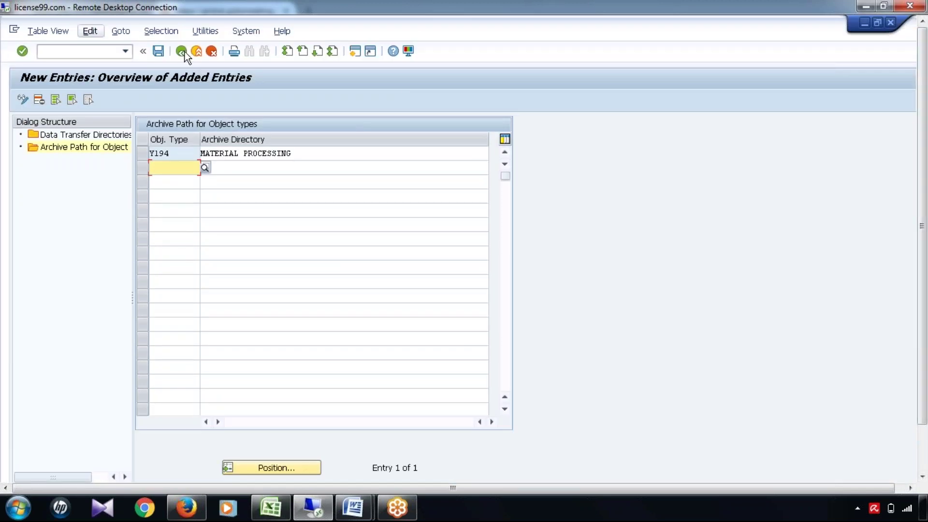
pyautogui.click(183, 52)
# Check the Step 4 line in the Excel notes, then return to SAP and leave the archive path and data transfer directory views.
pyautogui.click(272, 517)
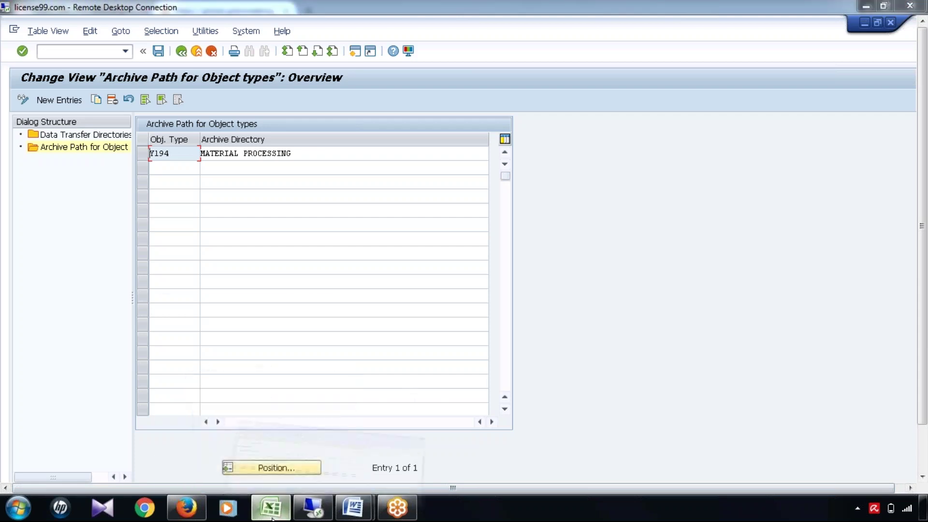
pyautogui.click(113, 391)
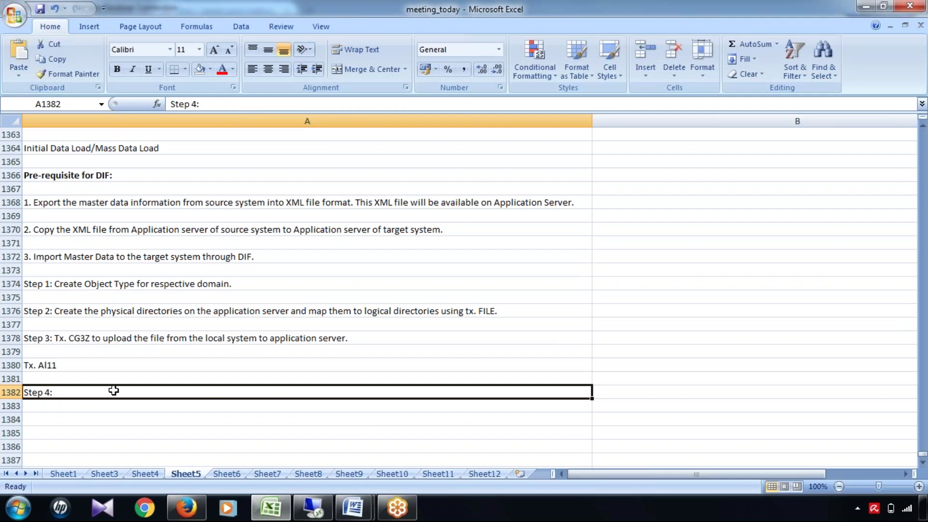
pyautogui.click(272, 516)
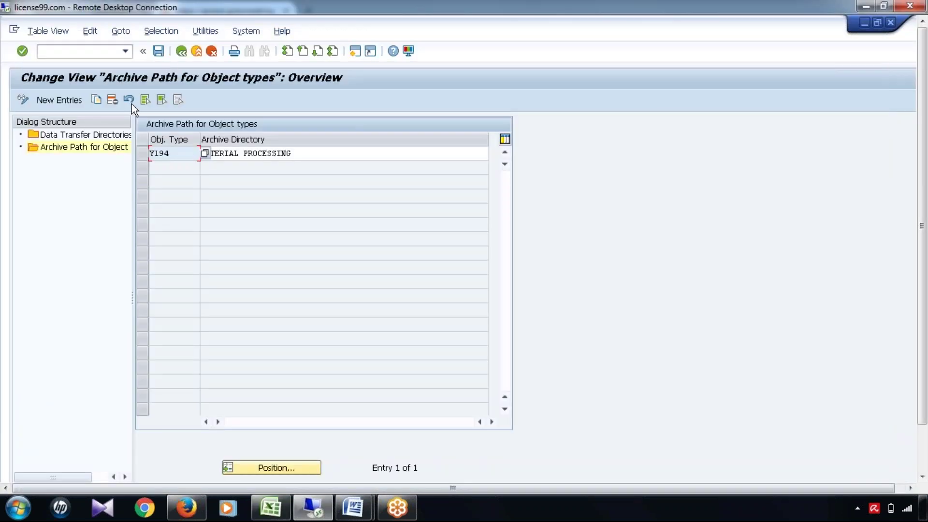
pyautogui.click(182, 50)
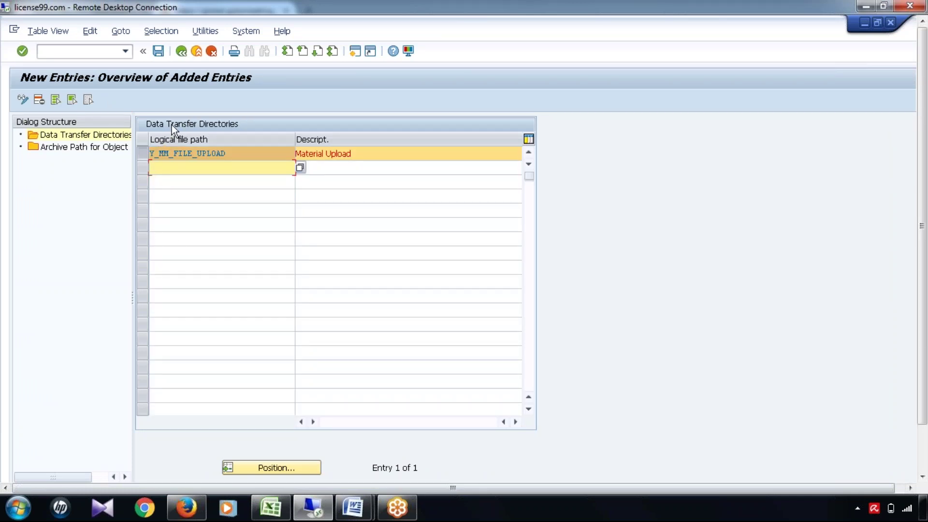
pyautogui.click(182, 54)
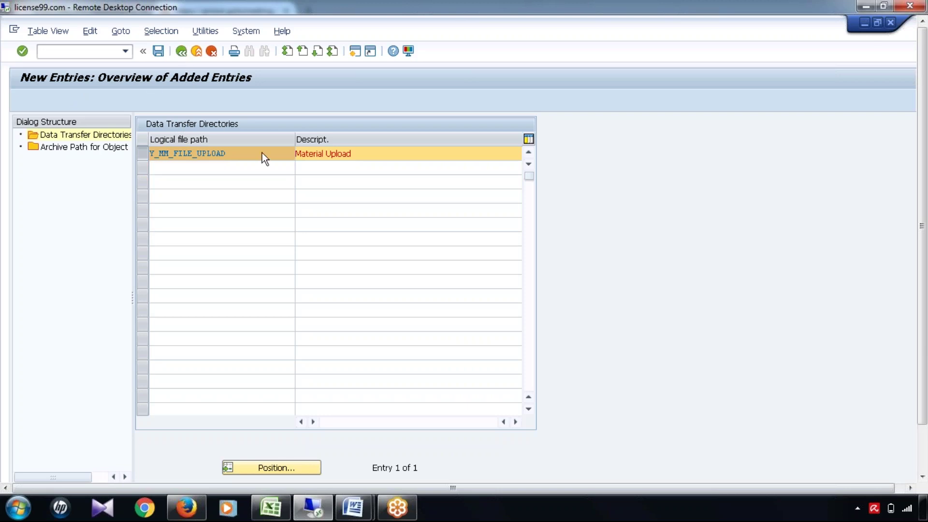
# Complete the Step 4 line in the Excel notes so it reads "Step 4: Add logical path entry along with Object Type".
pyautogui.click(278, 505)
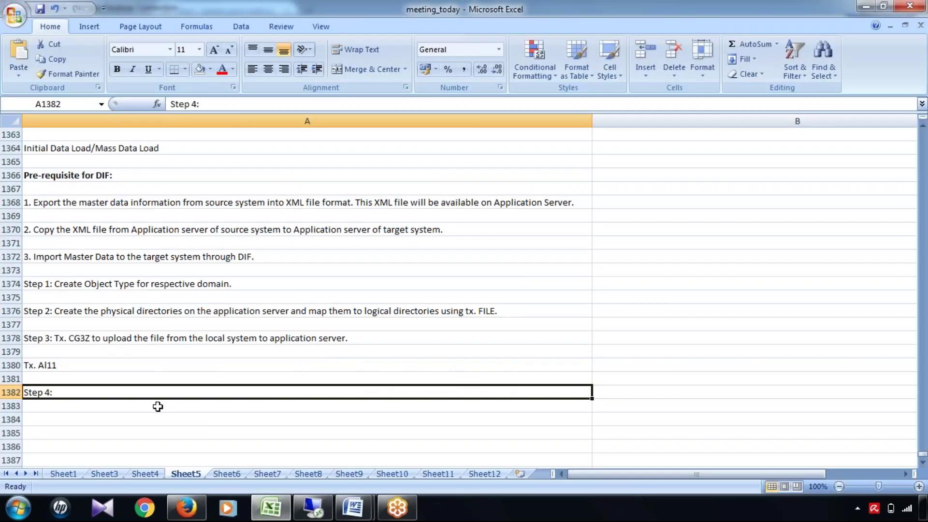
pyautogui.click(244, 104)
pyautogui.write('A')
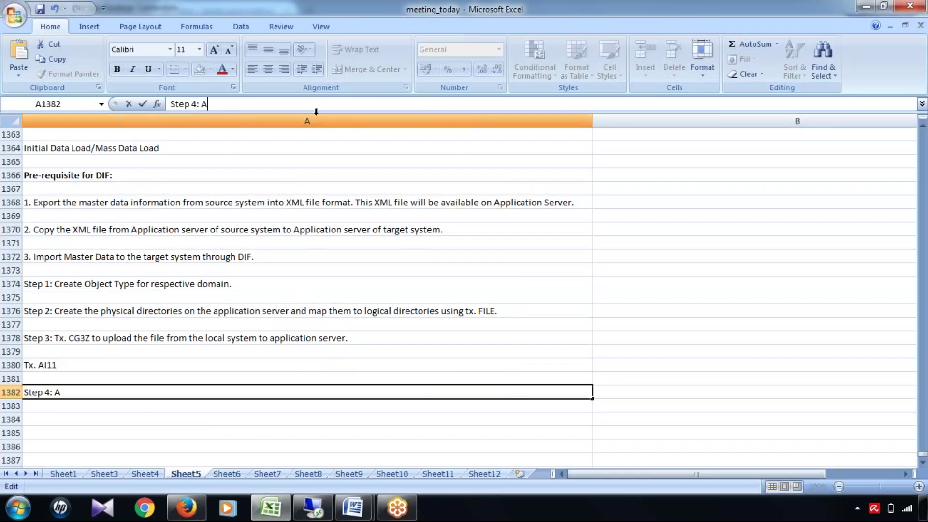
pyautogui.write('dd logica')
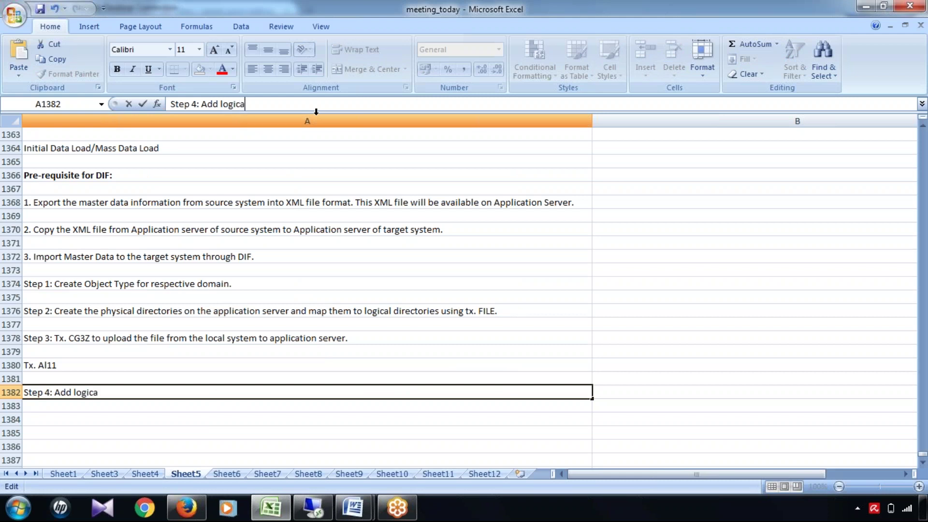
pyautogui.write('l path entry wi')
pyautogui.press('BackSpace')
pyautogui.press('BackSpace')
pyautogui.press('BackSpace')
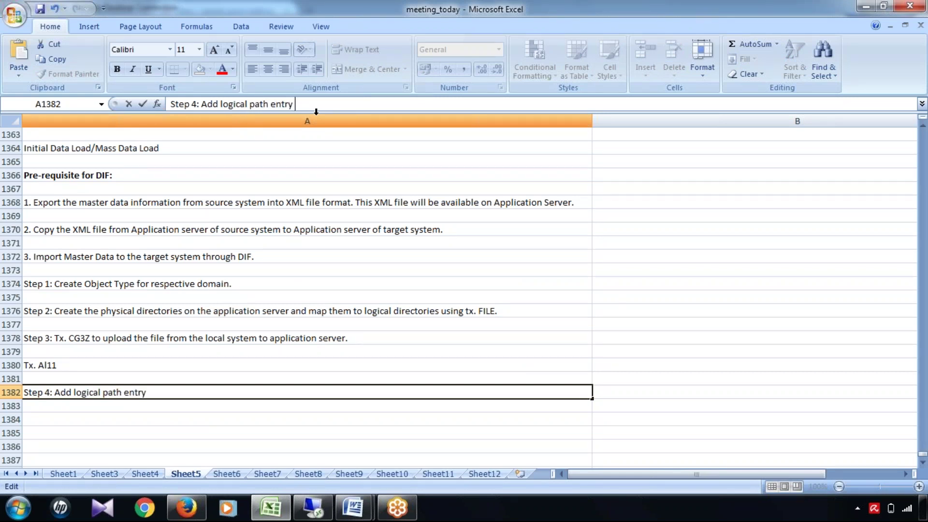
pyautogui.write('along with Obj')
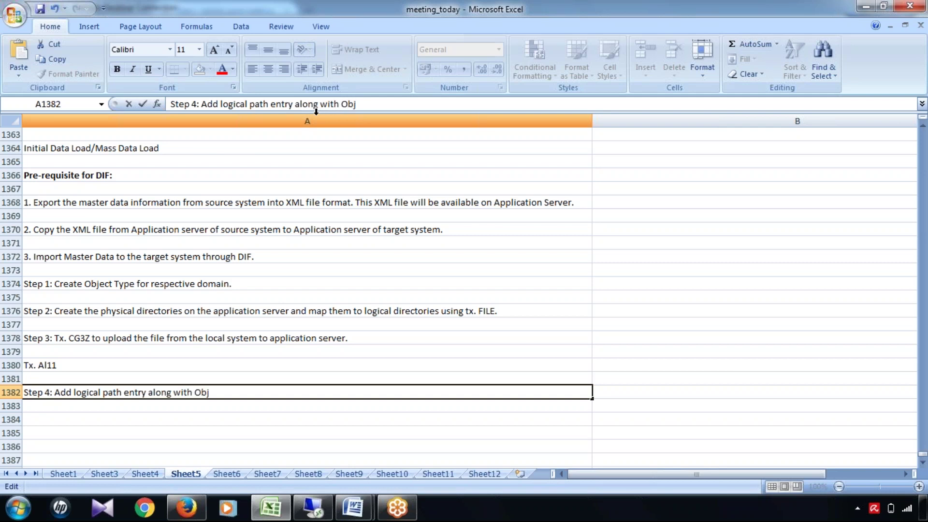
pyautogui.write('ect Type')
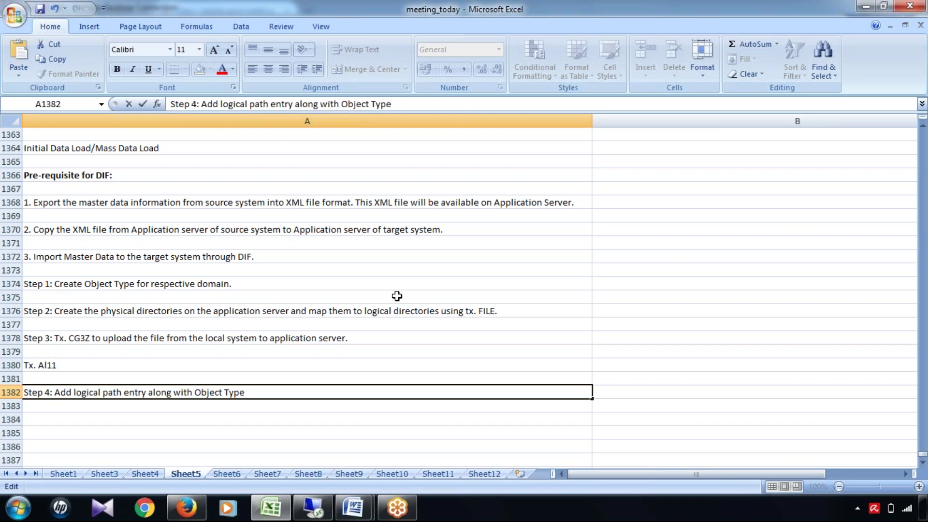
pyautogui.click(297, 427)
pyautogui.click(211, 389)
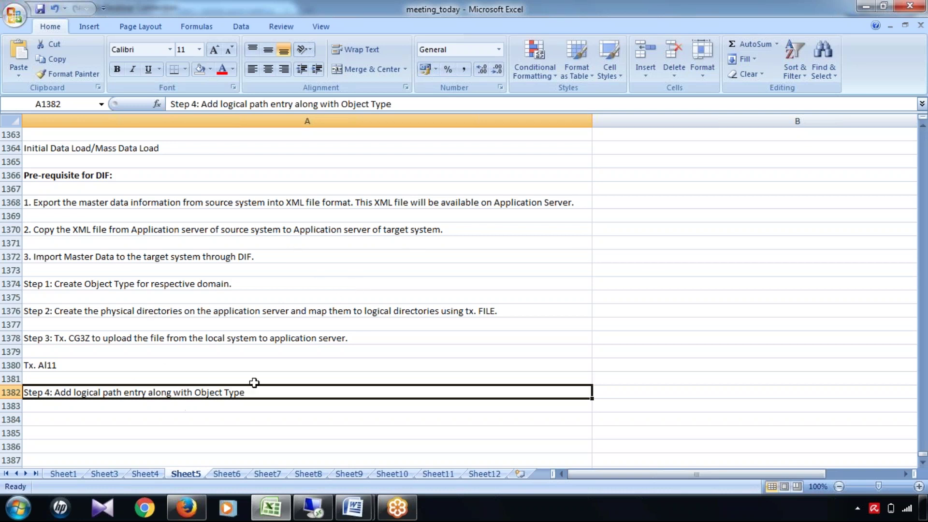
# Return to SAP, run transaction /nnwbc, and open the /nwbc cockpit from the NetWeaver Business Client launcher.
pyautogui.click(313, 507)
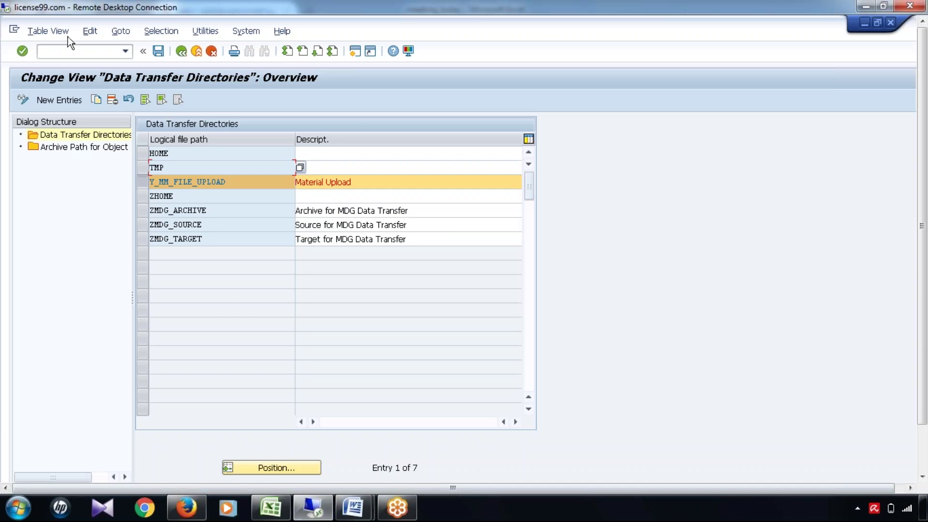
pyautogui.click(70, 53)
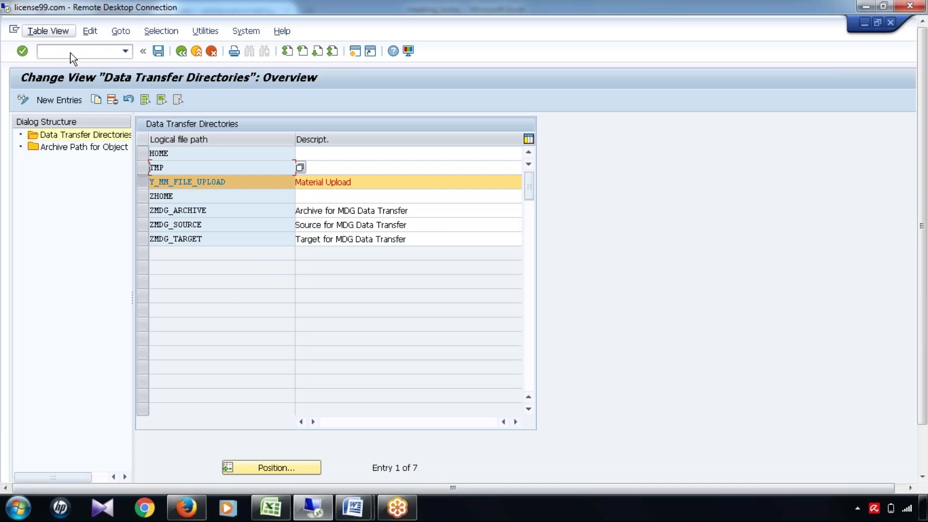
pyautogui.write('/nwbc')
pyautogui.press('BackSpace')
pyautogui.press('BackSpace')
pyautogui.press('BackSpace')
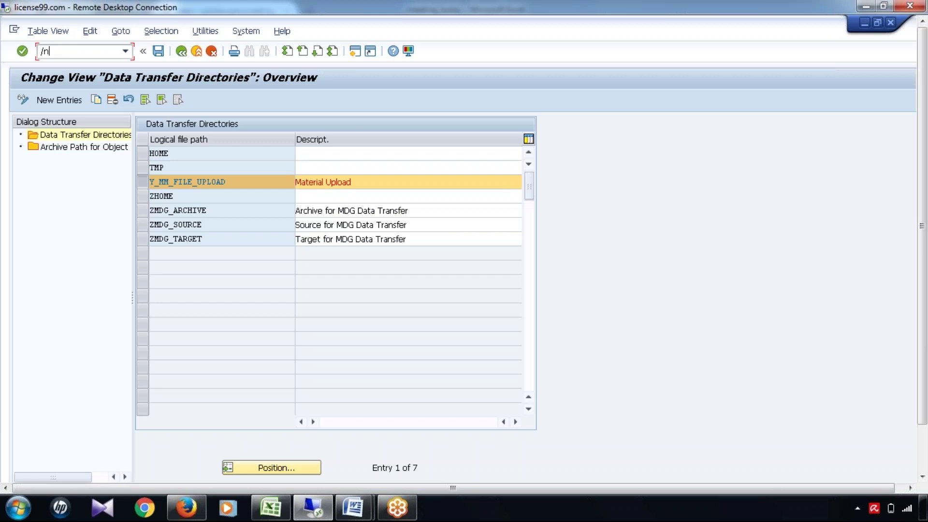
pyautogui.write('nwbc')
pyautogui.press('Return')
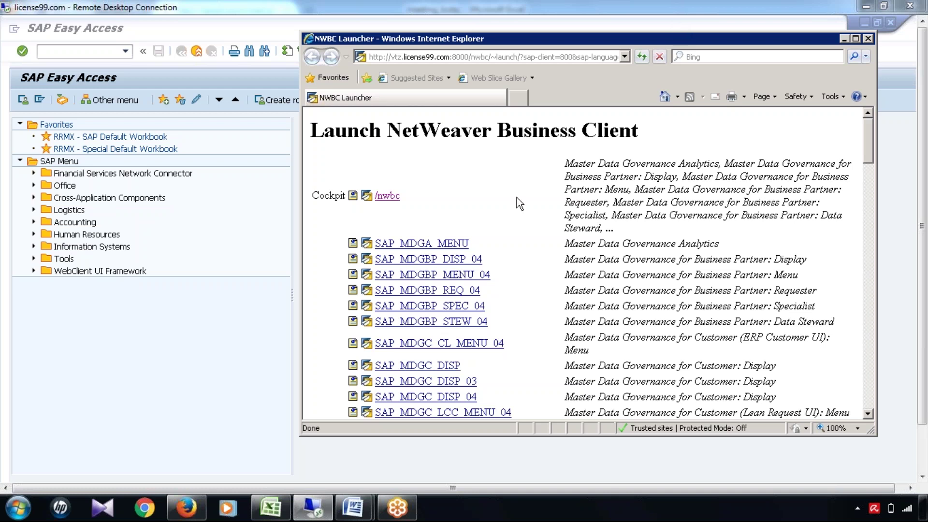
pyautogui.click(389, 195)
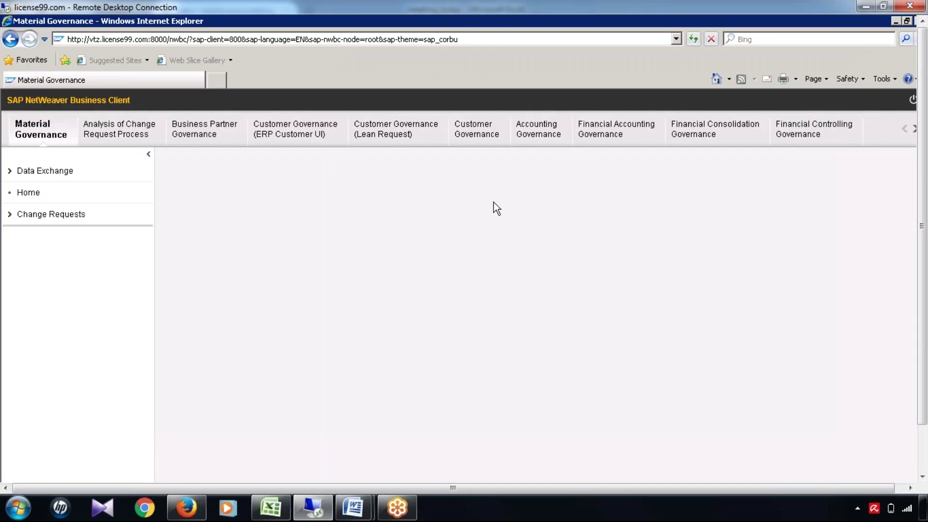
# Open Import Master Data under Data Transfer on the Material Governance page and look through the available object types.
pyautogui.click(286, 508)
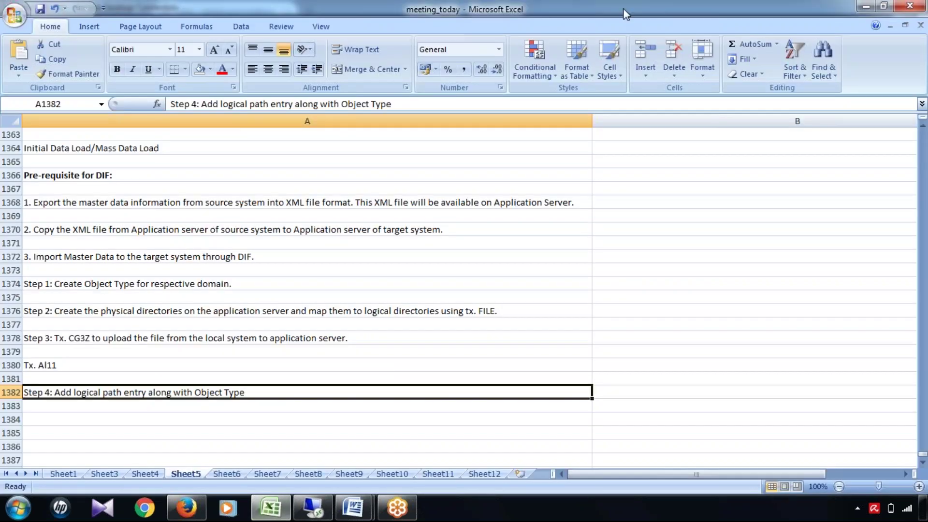
pyautogui.click(272, 512)
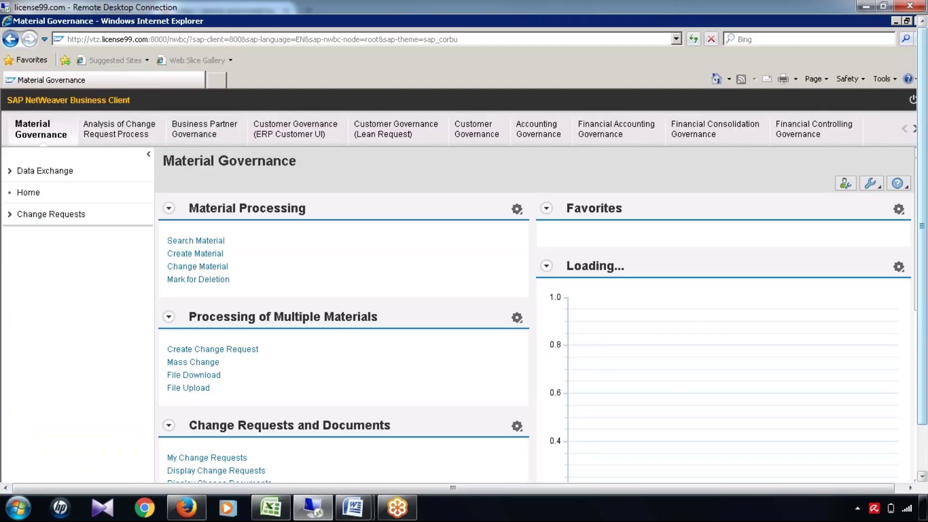
pyautogui.moveTo(822, 486); pyautogui.dragTo(836, 486)
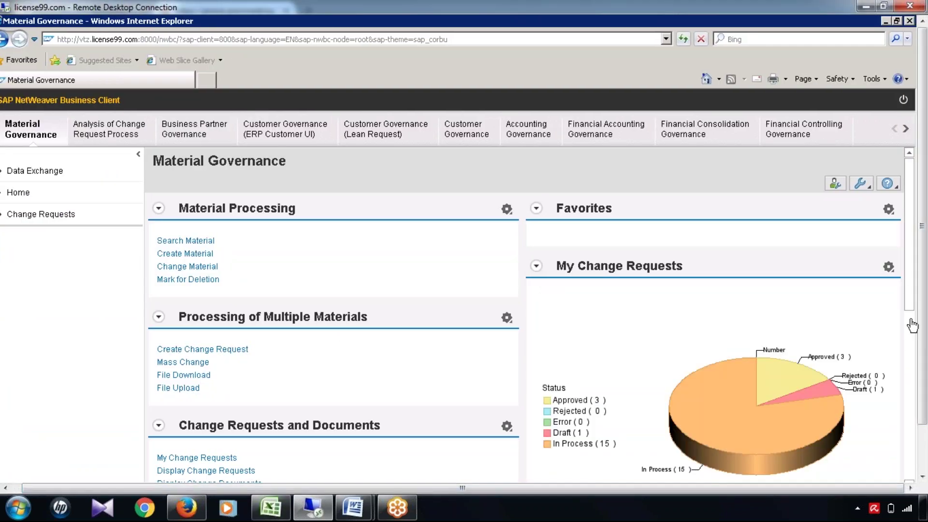
pyautogui.scroll(-3, 910, 318)
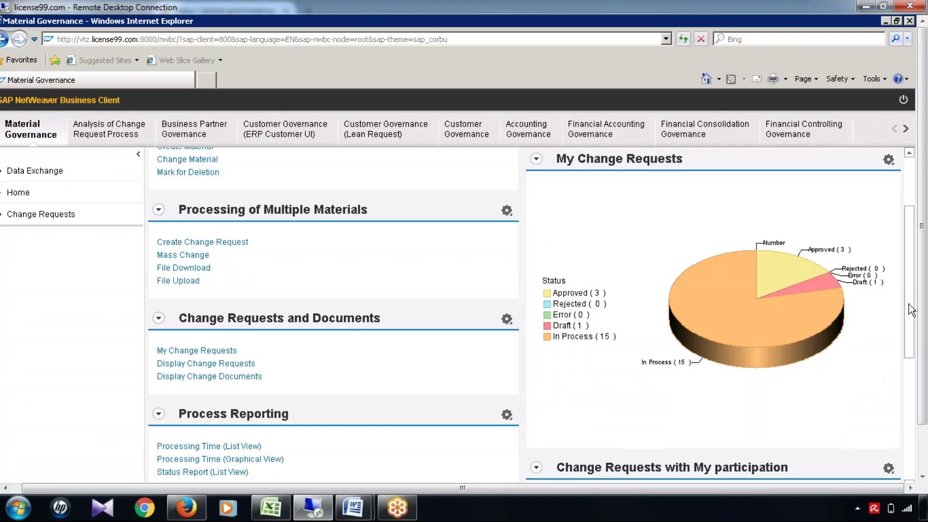
pyautogui.scroll(-1, 916, 367)
pyautogui.scroll(-3, 917, 385)
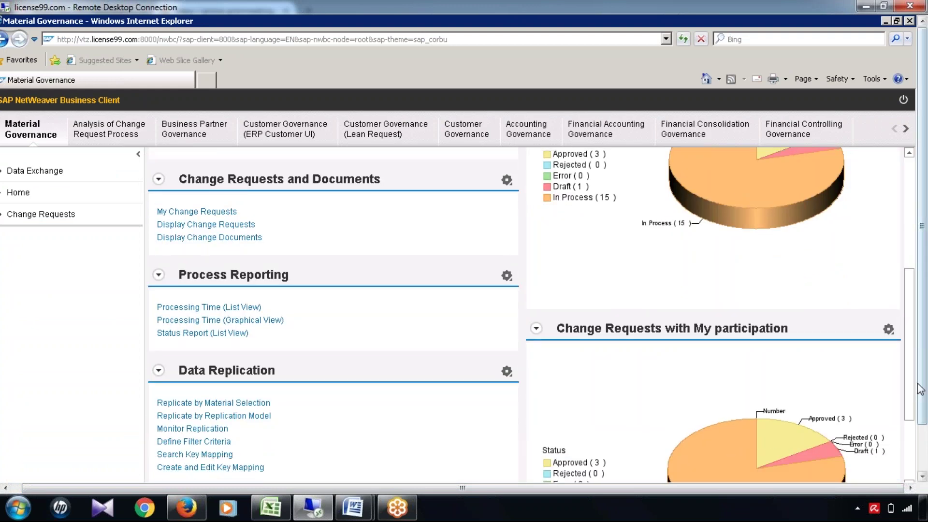
pyautogui.scroll(-2, 920, 389)
pyautogui.scroll(-3, 430, 408)
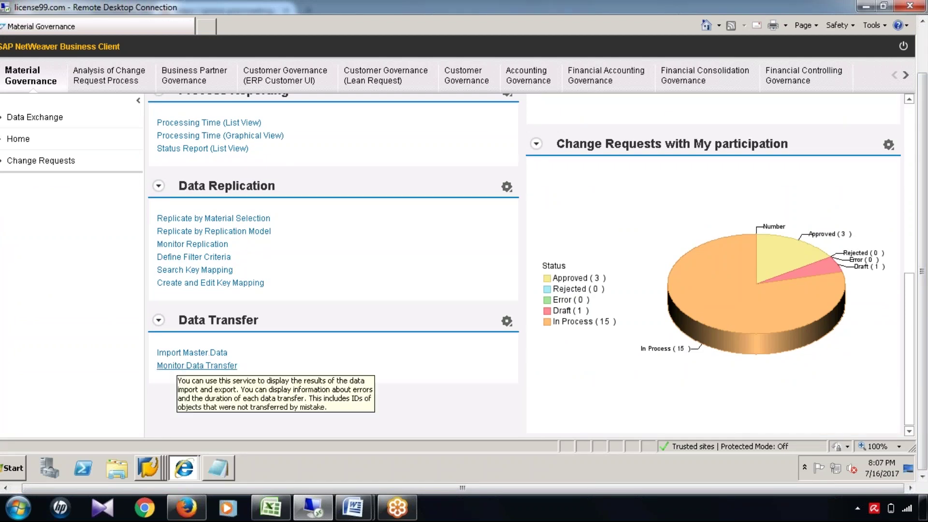
pyautogui.click(200, 354)
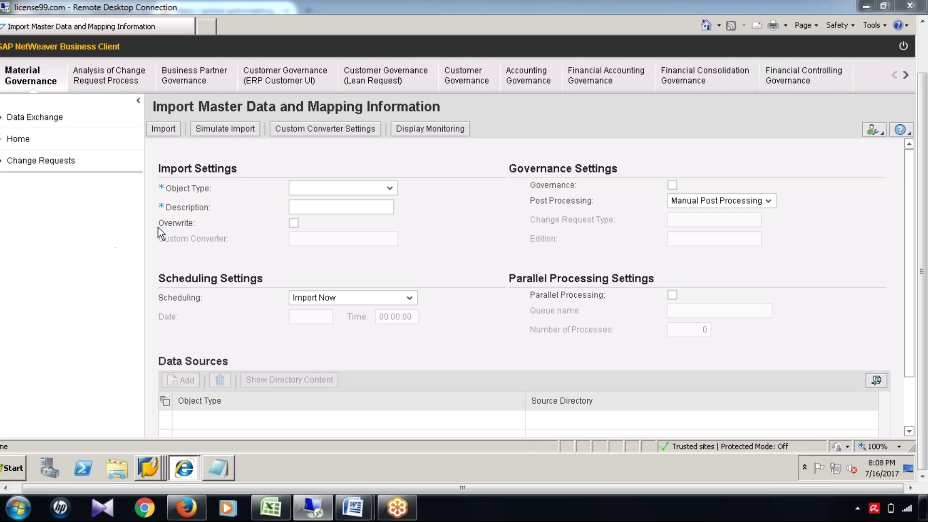
pyautogui.click(389, 188)
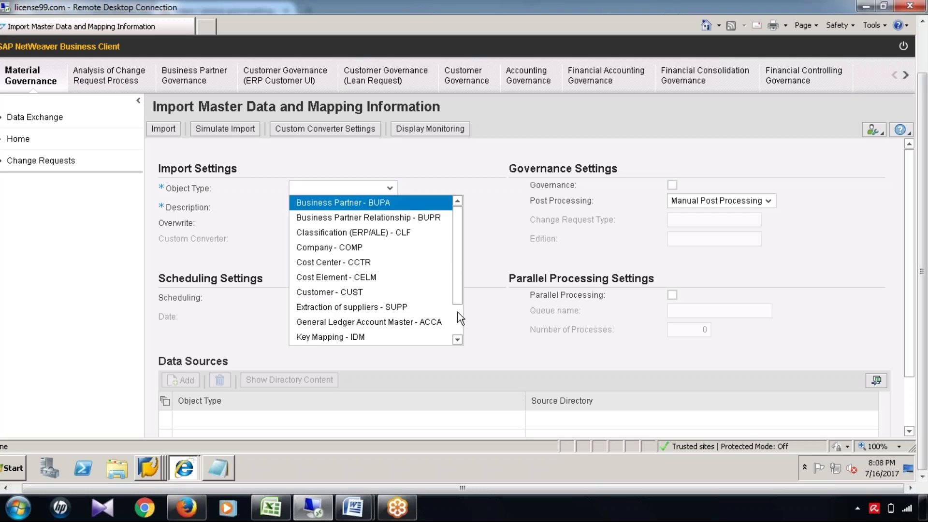
pyautogui.scroll(-1, 378, 248)
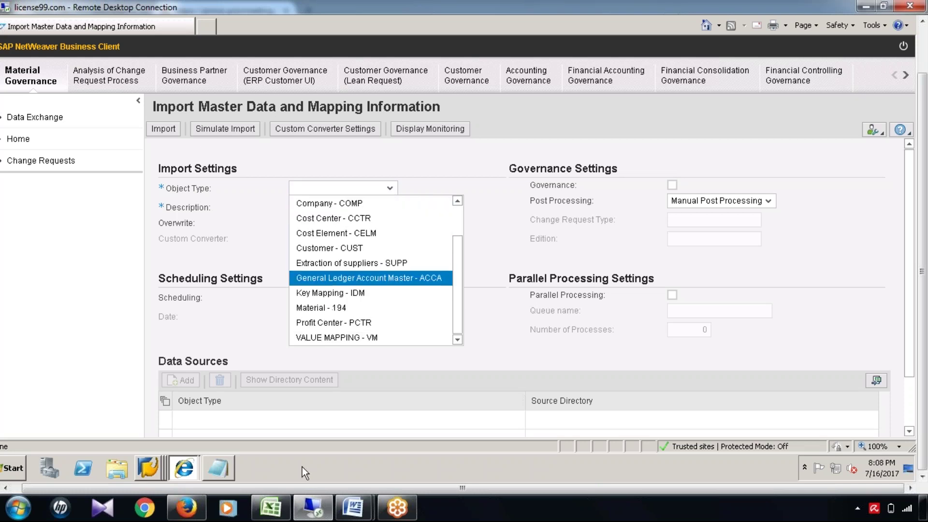
# Switch to the Excel notes and start cell A1385 with "Note: Using file Upload, we can upload Material Basic Information along with Classification".
pyautogui.click(270, 508)
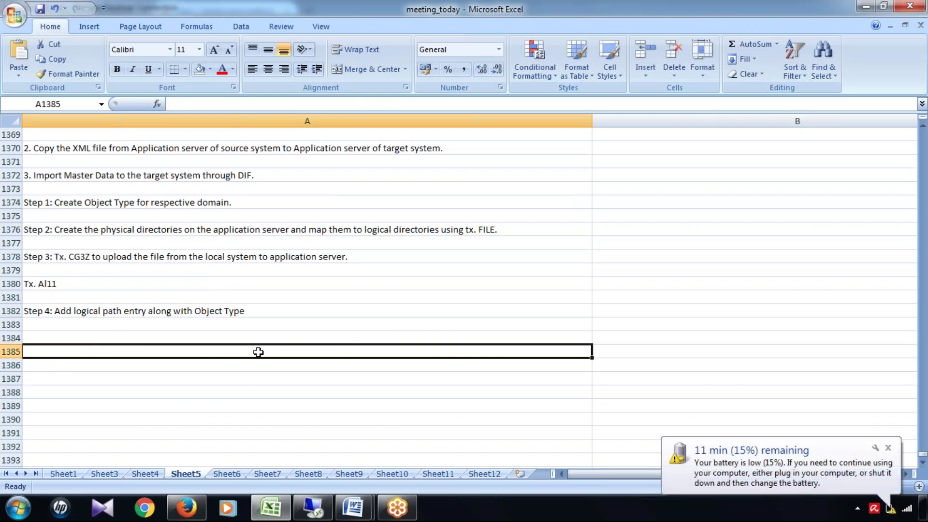
pyautogui.click(888, 447)
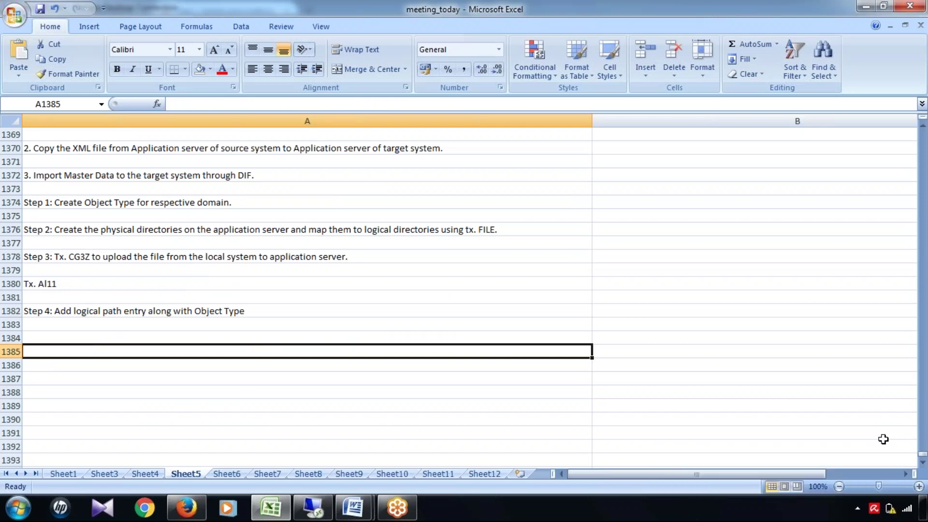
pyautogui.click(673, 10)
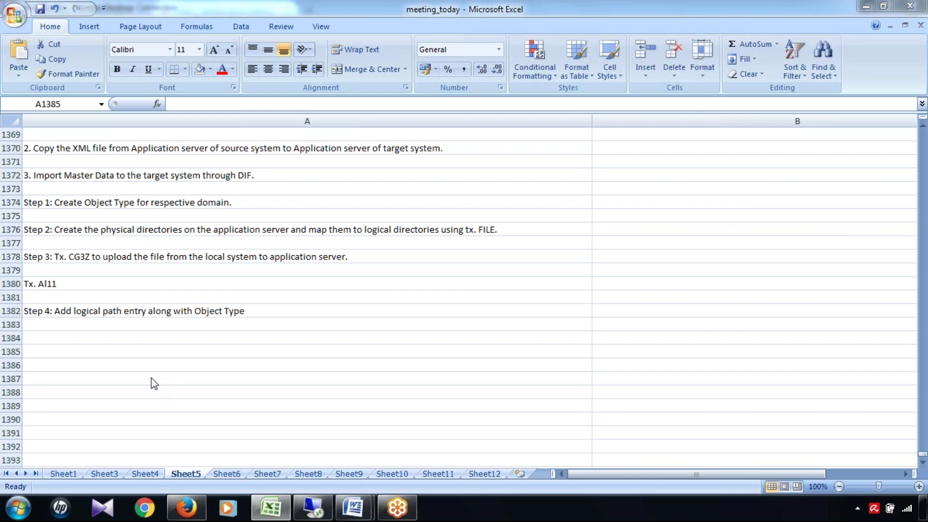
pyautogui.click(157, 349)
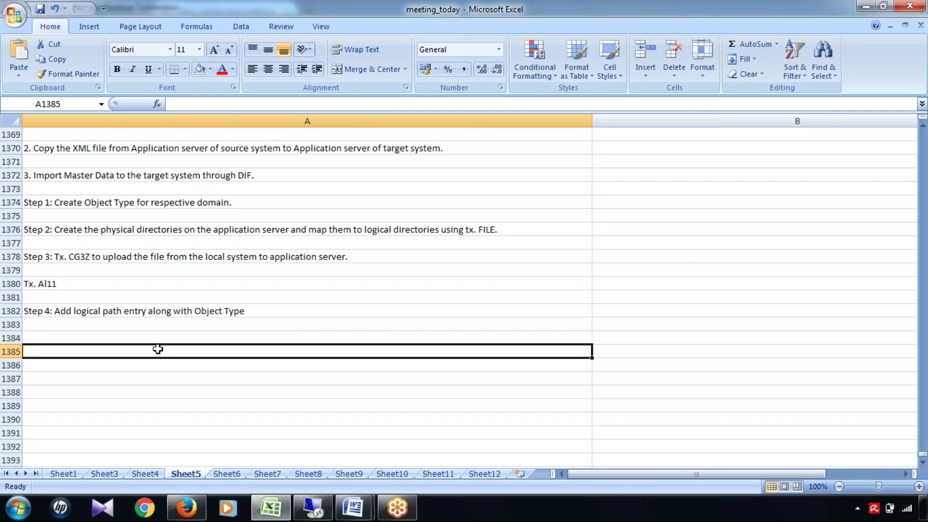
pyautogui.write('N')
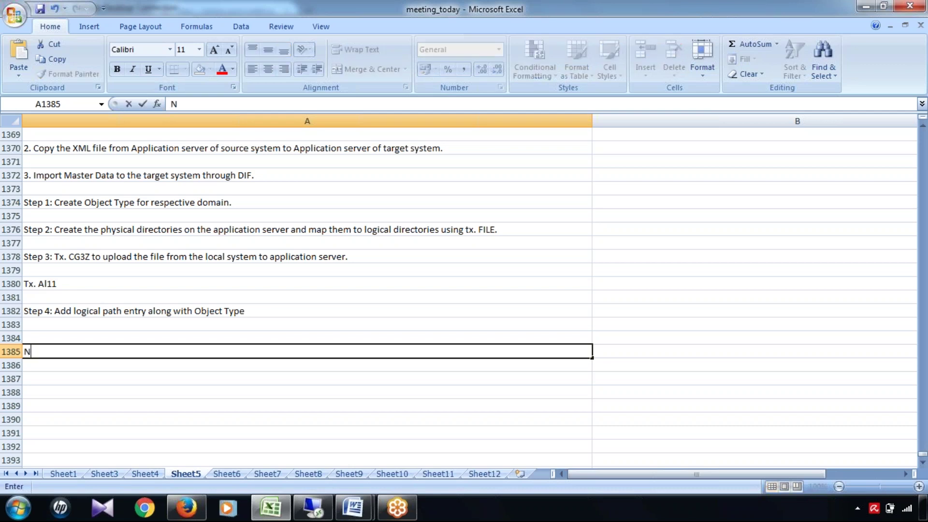
pyautogui.write('ote: Using fi')
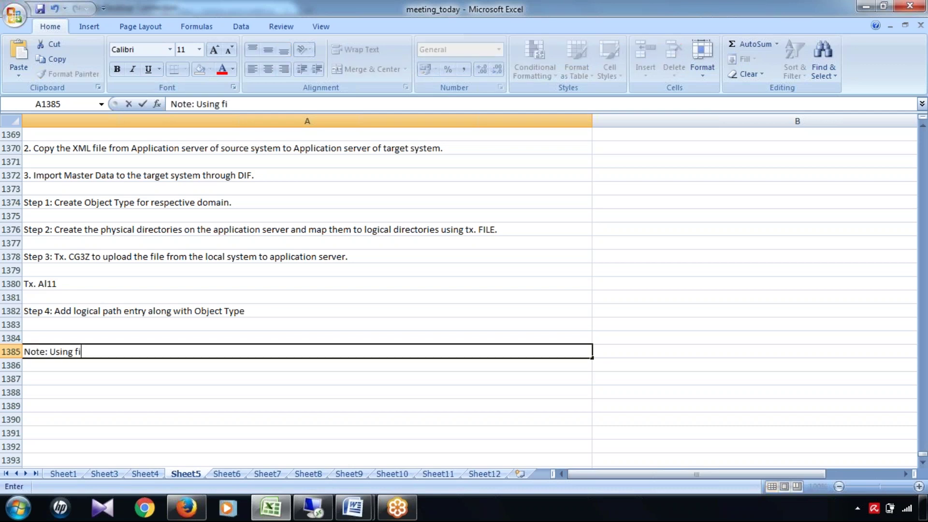
pyautogui.write('le Upload, ')
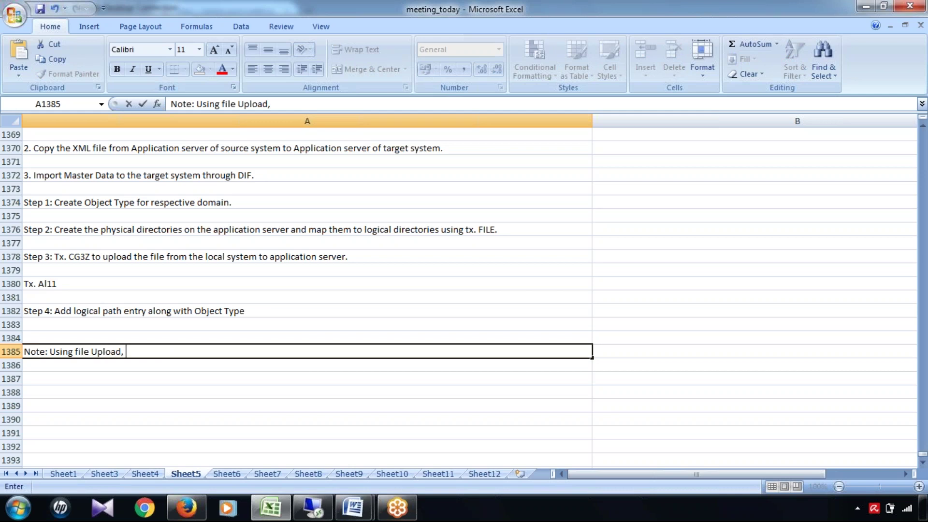
pyautogui.write('we can uplo')
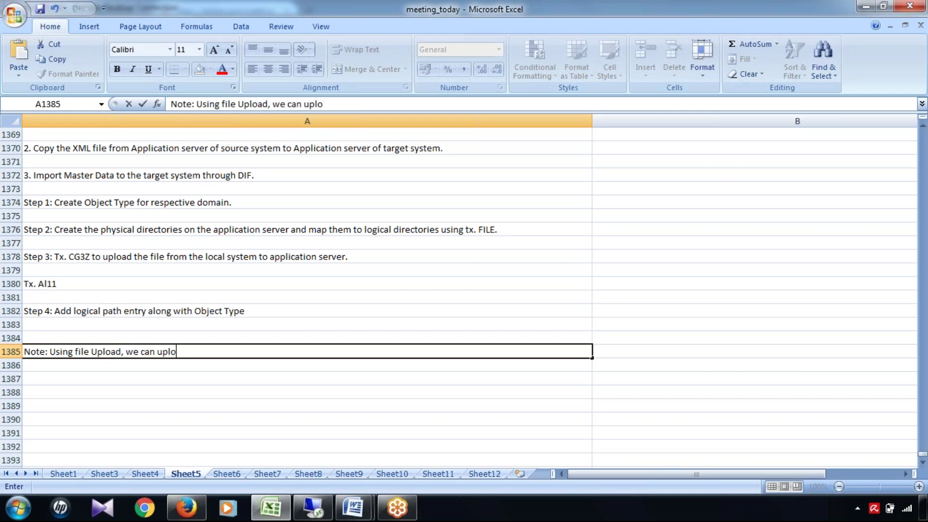
pyautogui.write('ad Materi')
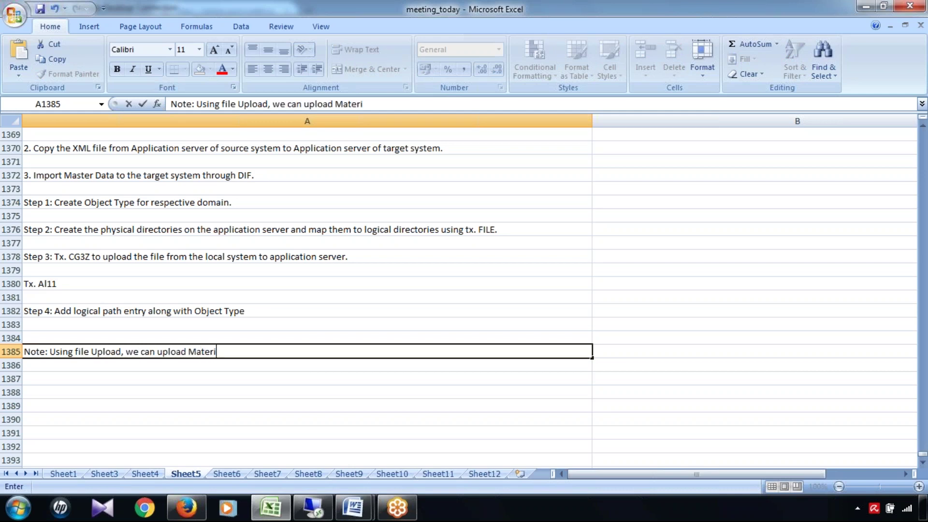
pyautogui.write('al Basic Infor')
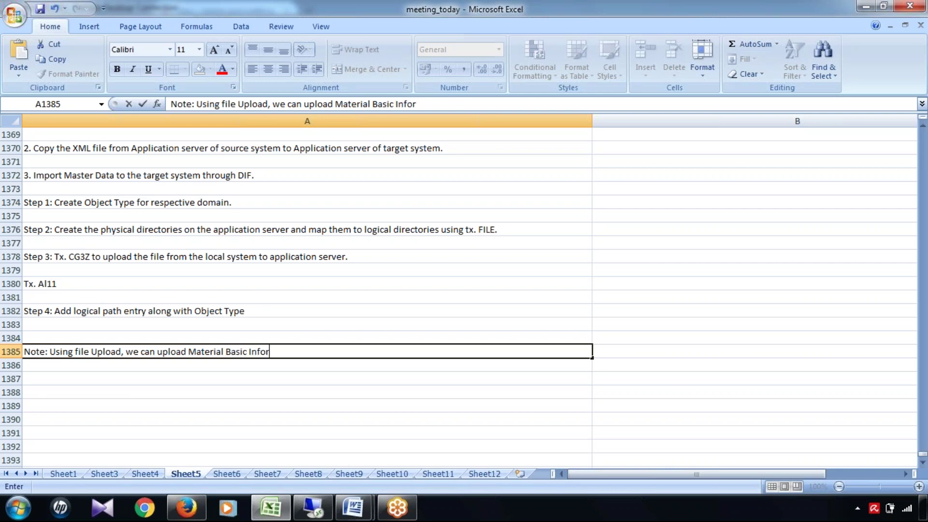
pyautogui.write('mation alonng')
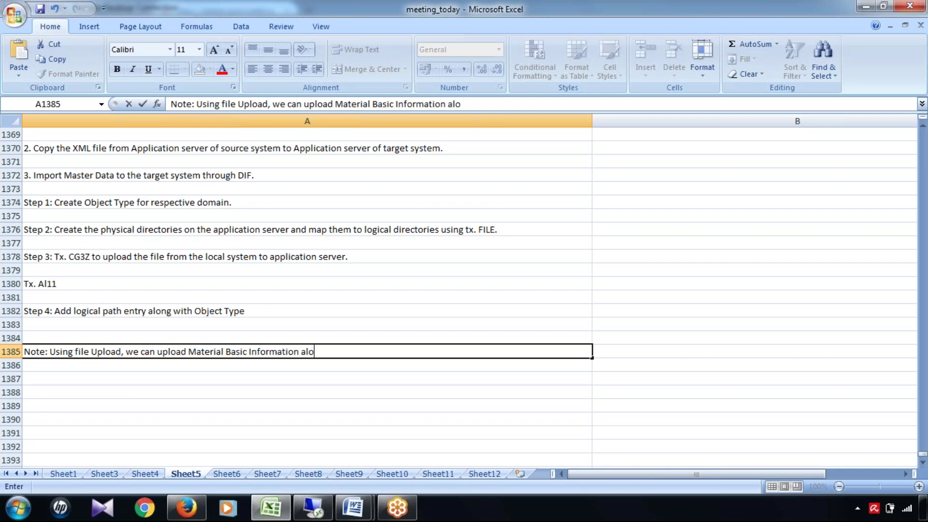
pyautogui.press('BackSpace')
pyautogui.press('BackSpace')
pyautogui.write('g with Class')
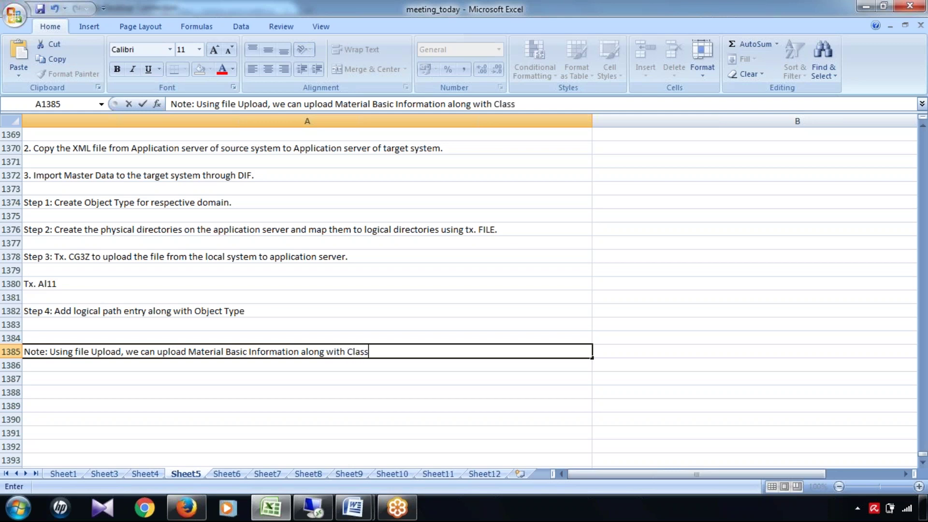
pyautogui.write('ification')
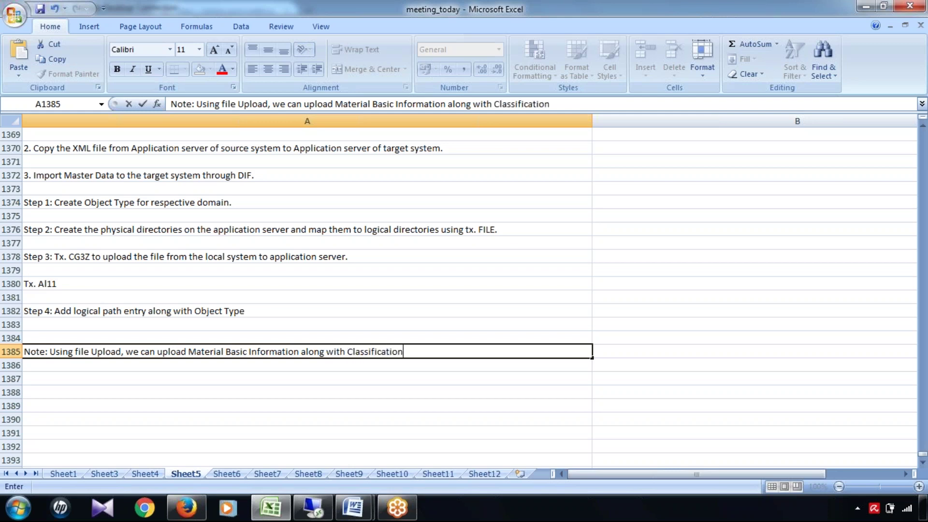
# Complete the note in A1385 with ". But we can not load both the data together.".
pyautogui.write('. But we can not ')
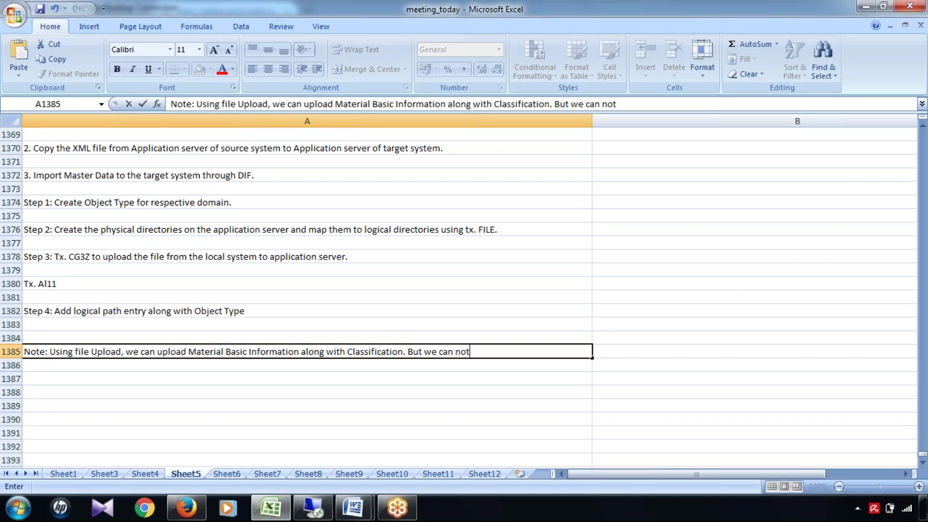
pyautogui.write('load both the ')
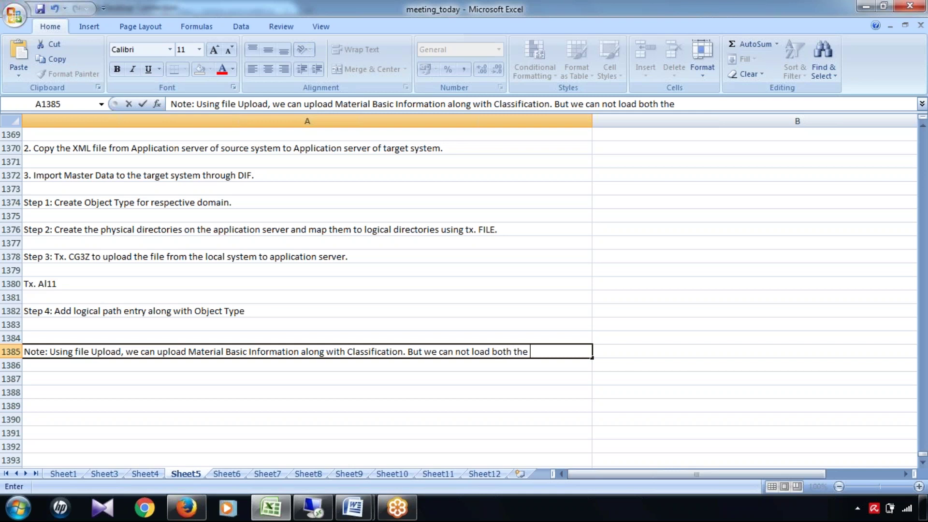
pyautogui.write('data toge')
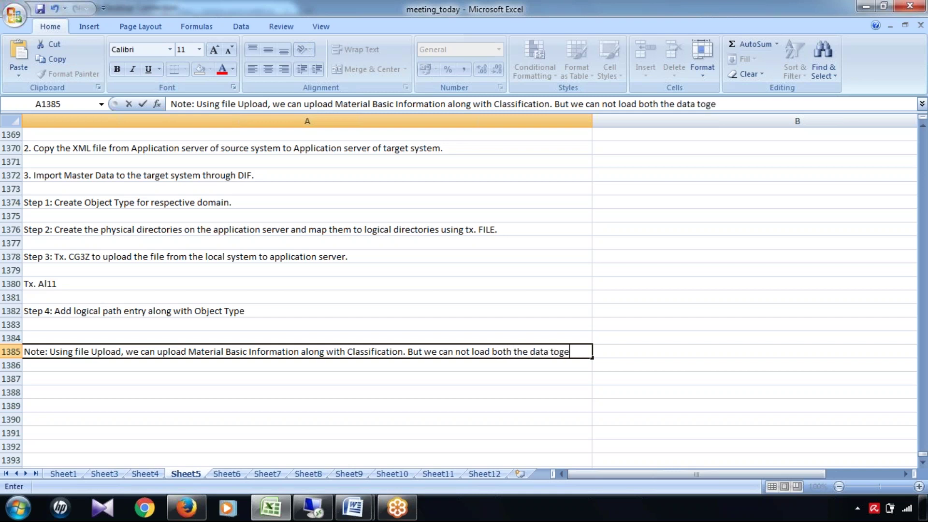
pyautogui.write('ther.')
pyautogui.press('Return')
pyautogui.press('Return')
# Enter "Material Basic Info - MATMAS" in cell A1387, leaving a blank row below the note.
pyautogui.write('Mate')
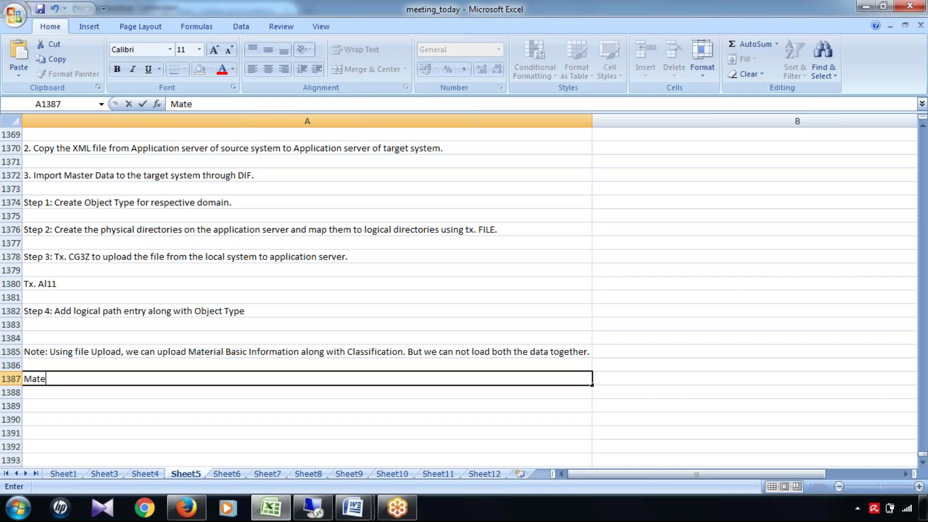
pyautogui.write('rial Basic')
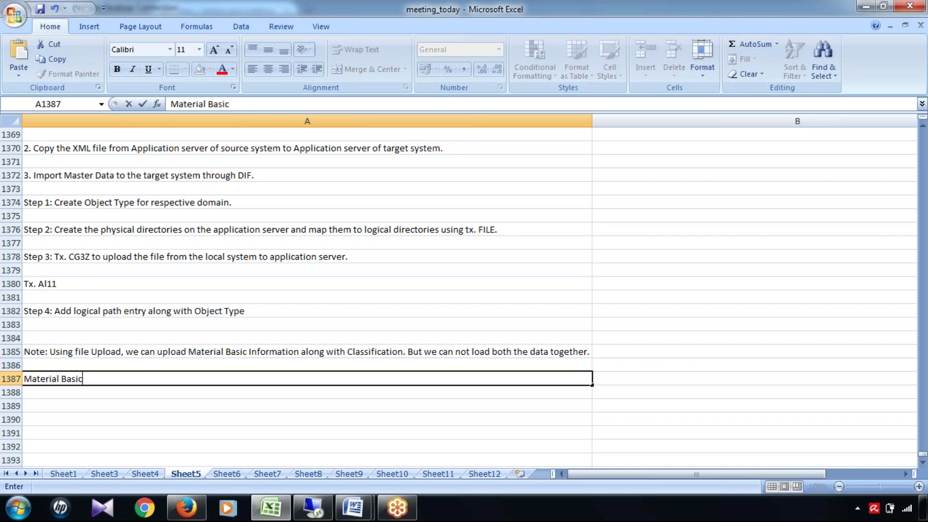
pyautogui.write(' Info - MATMAS')
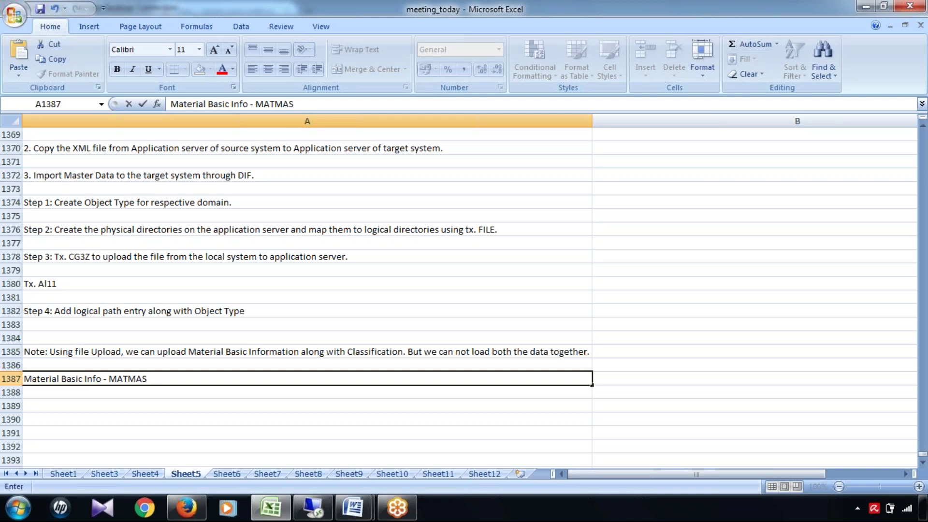
pyautogui.press('Return')
pyautogui.press('Return')
# Enter "Classification - CLFMAS" in cell A1389, leaving a blank row below the Material Basic Info line.
pyautogui.write('Cla')
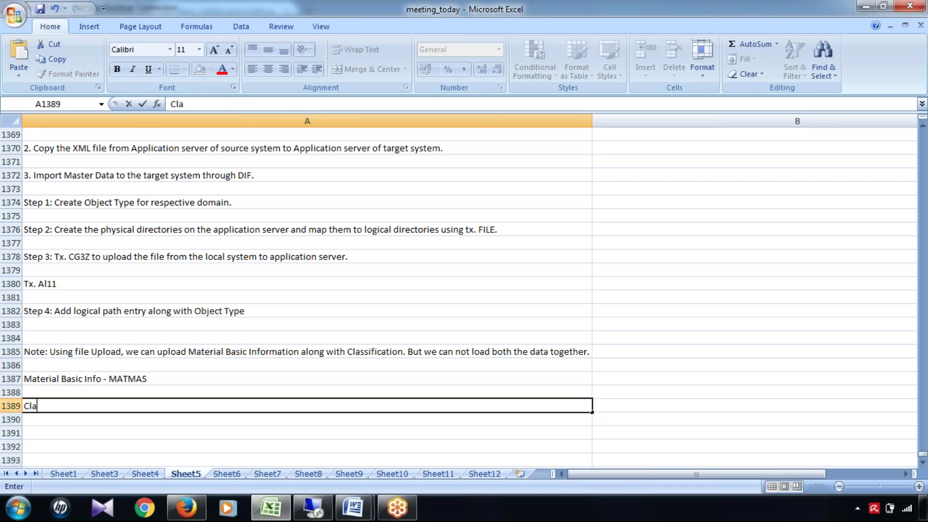
pyautogui.write('ssification -0 CLD')
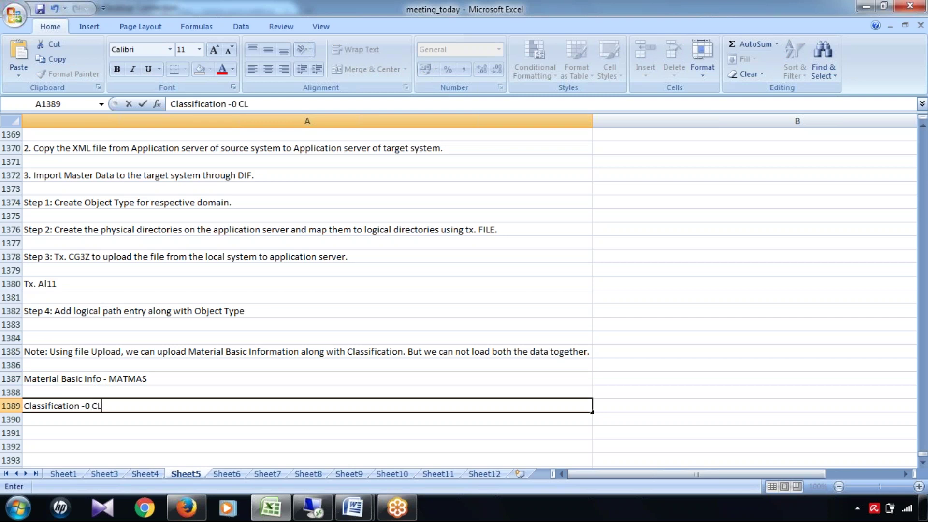
pyautogui.press('BackSpace')
pyautogui.press('BackSpace')
pyautogui.press('BackSpace')
pyautogui.press('BackSpace')
pyautogui.press('BackSpace')
pyautogui.write('CLFMAS')
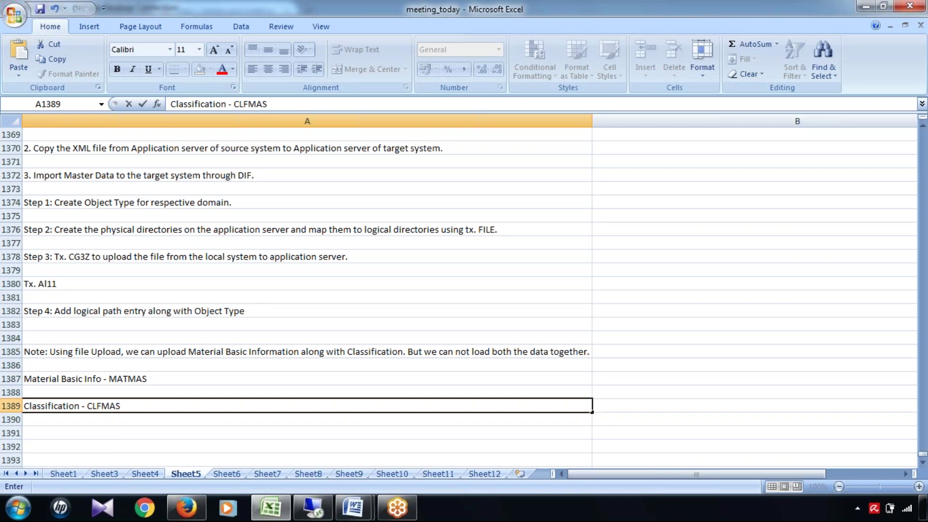
pyautogui.click(163, 380)
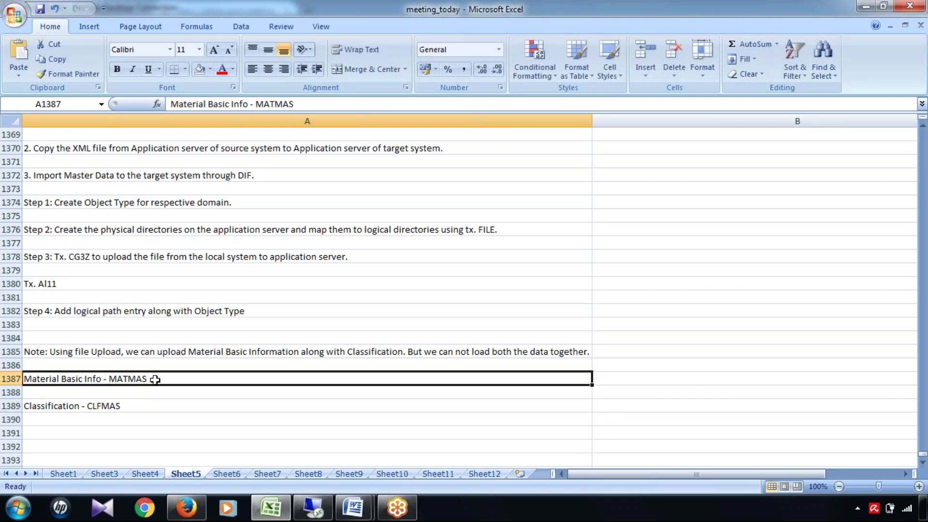
# Review the Material Basic Info and Classification lines in the Excel notes.
pyautogui.click(145, 408)
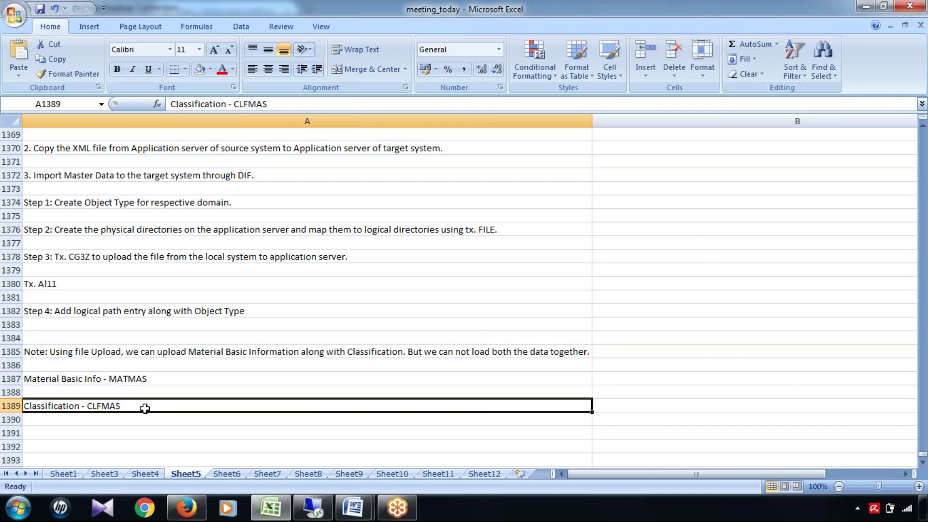
pyautogui.click(129, 432)
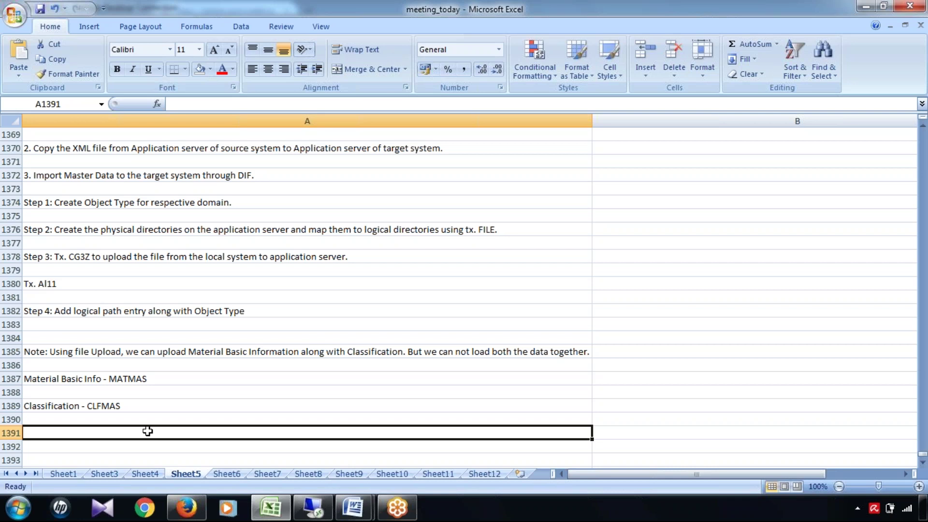
pyautogui.click(133, 380)
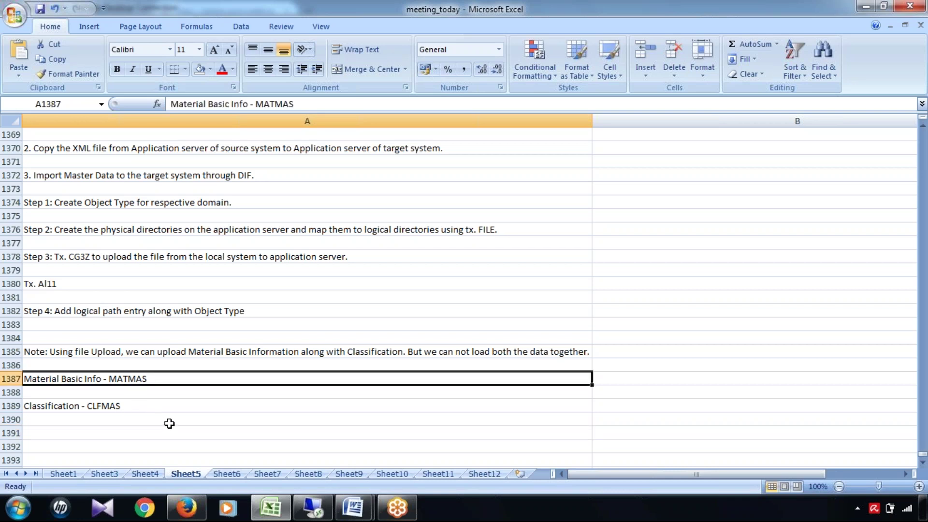
pyautogui.click(117, 407)
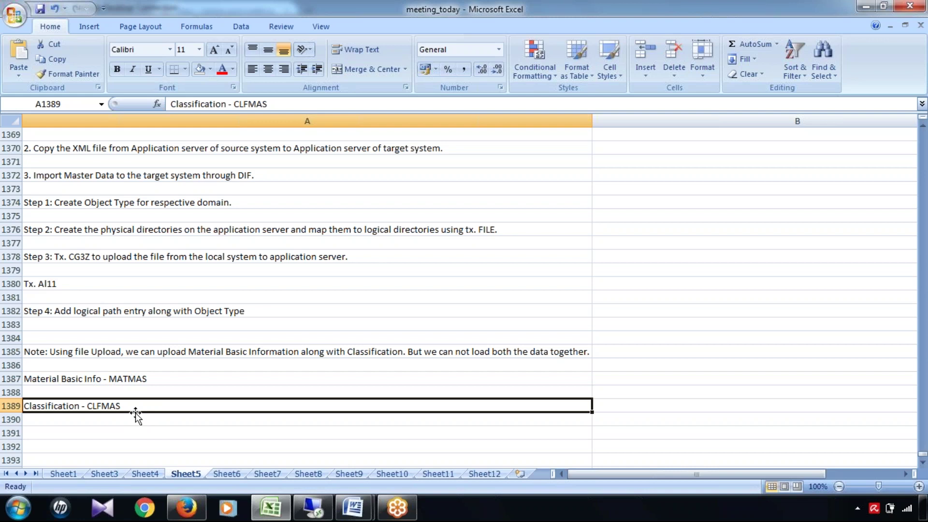
pyautogui.click(146, 378)
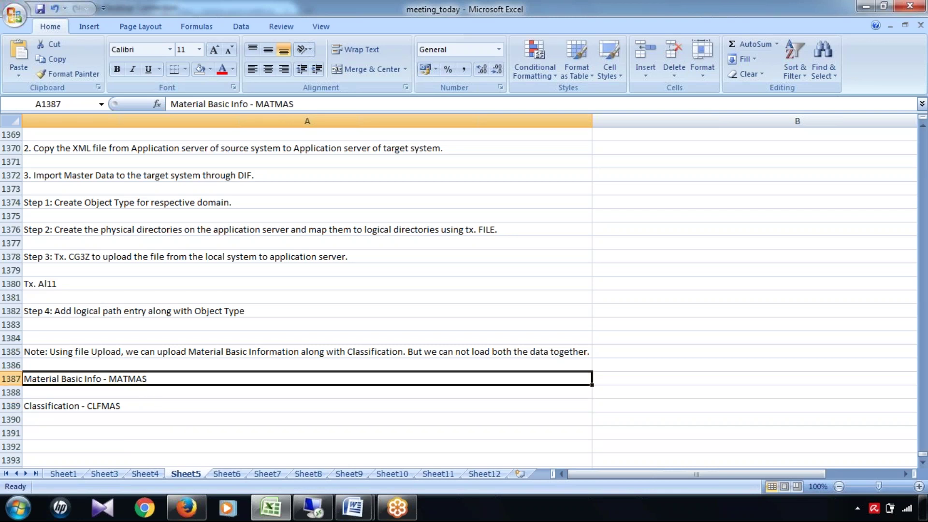
pyautogui.click(135, 403)
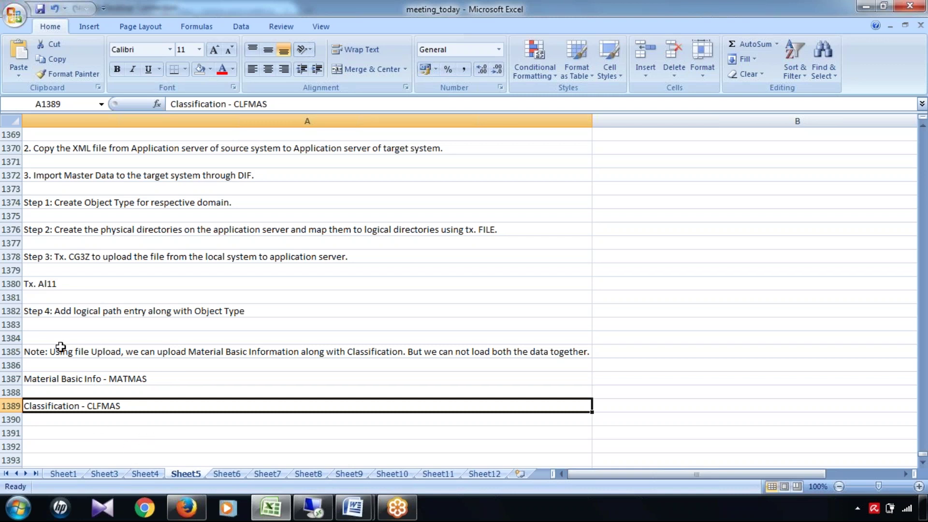
# Return to the SAP import page and select Material - 194 as the object type before switching it to Classification (ERP/ALE) - CLF.
pyautogui.click(316, 507)
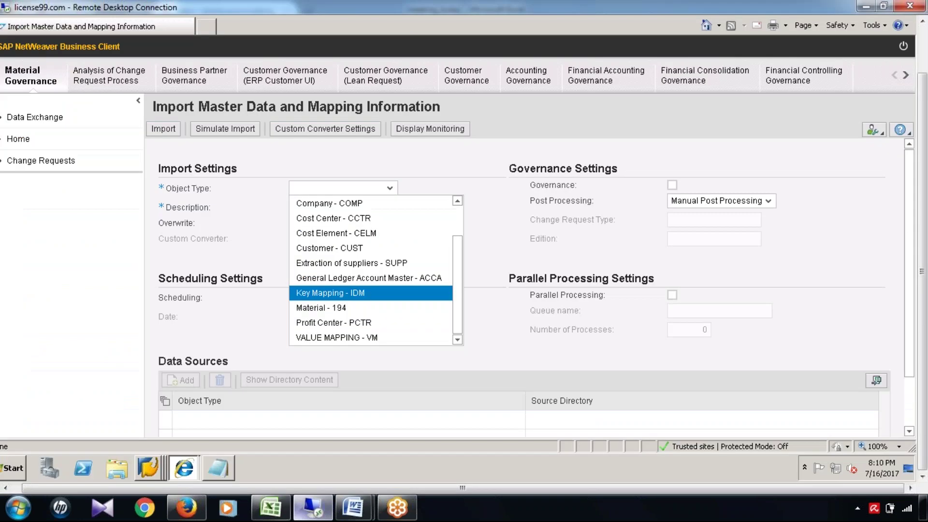
pyautogui.click(333, 309)
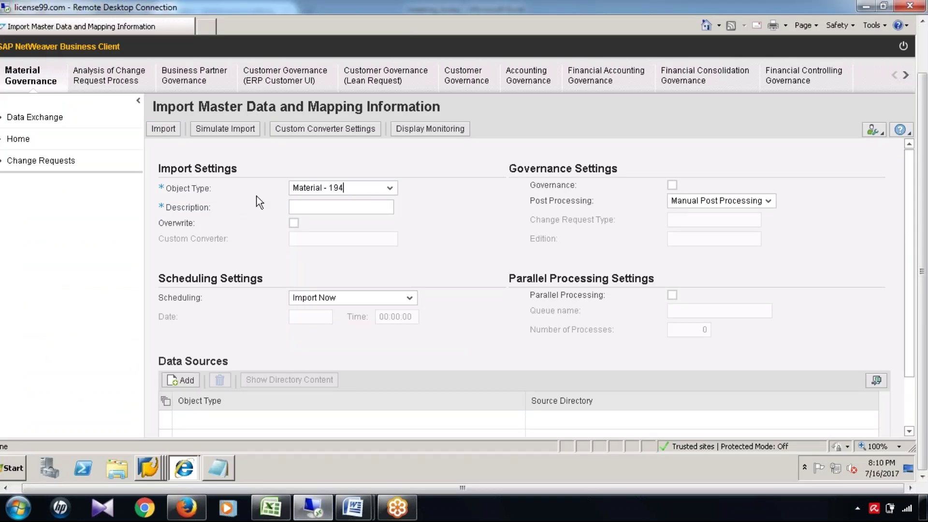
pyautogui.click(388, 187)
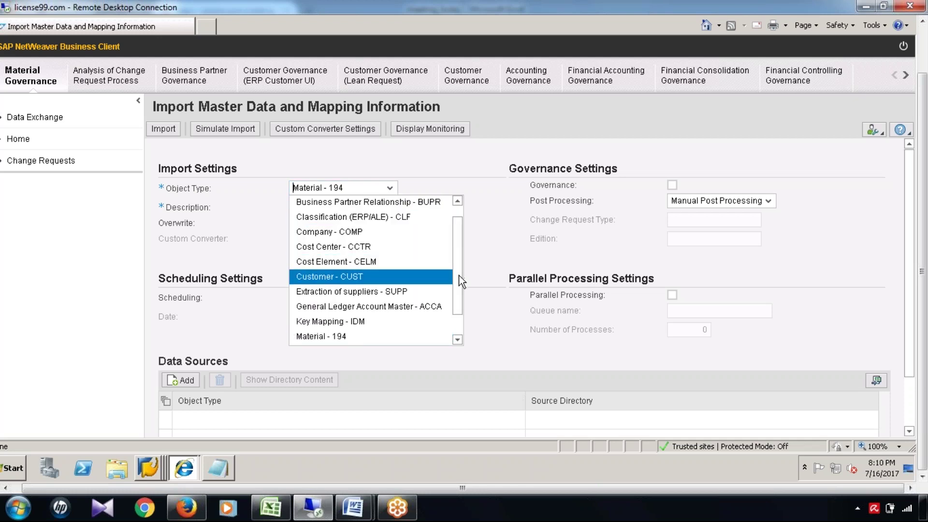
pyautogui.click(459, 334)
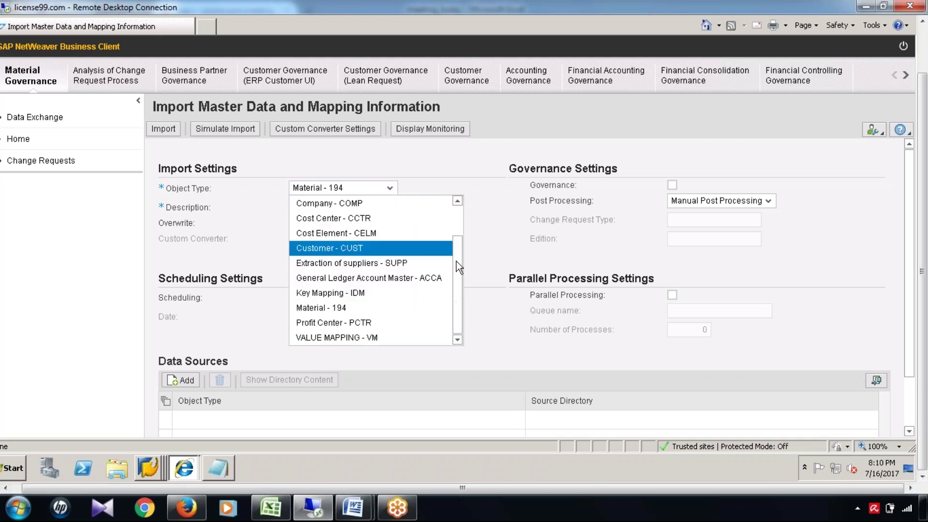
pyautogui.moveTo(456, 270); pyautogui.dragTo(456, 231)
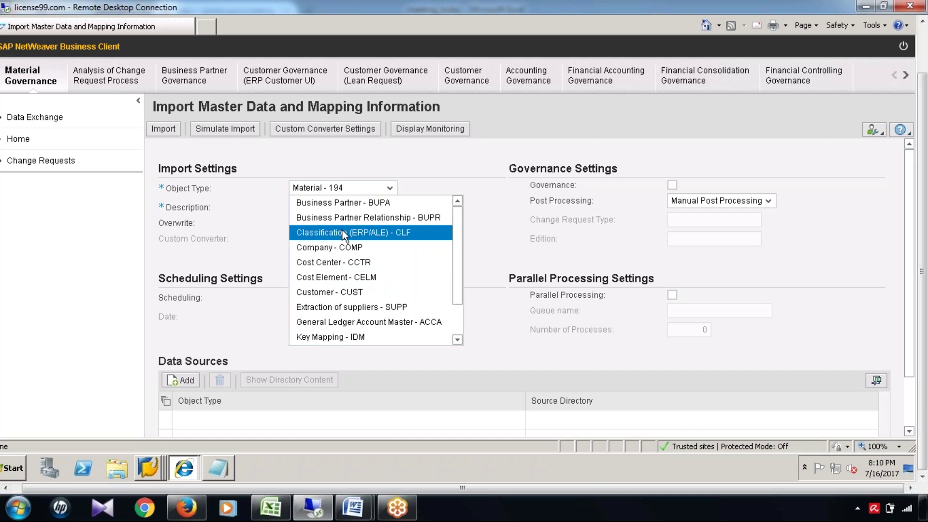
pyautogui.click(343, 233)
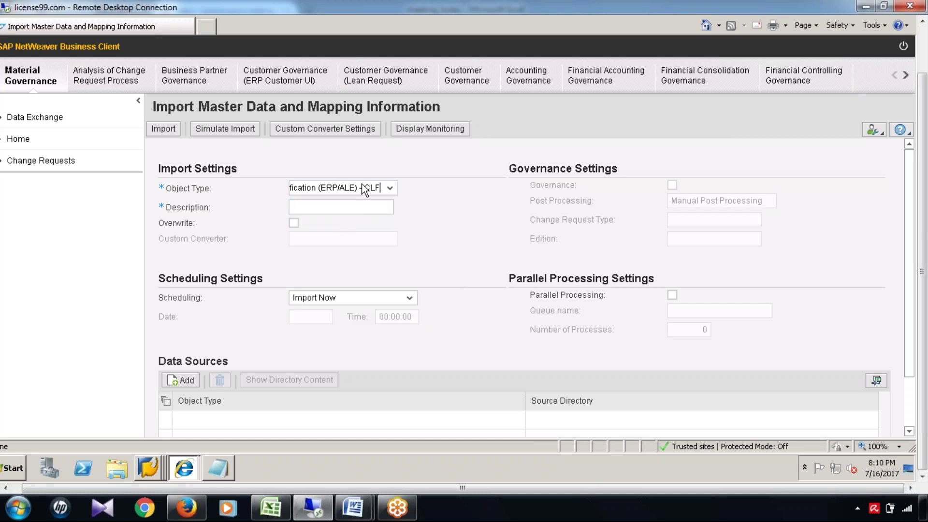
# Set the import object type to Material - 194 after briefly choosing Customer - CUST.
pyautogui.click(389, 187)
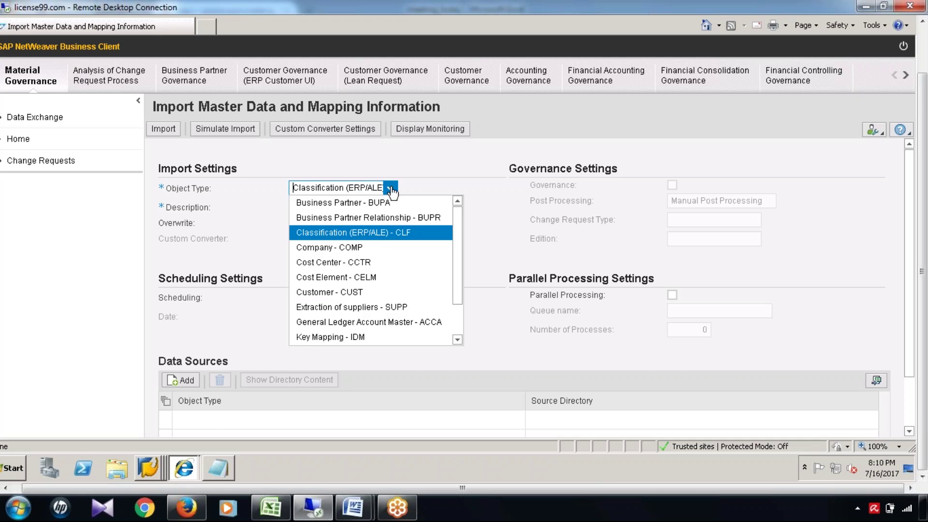
pyautogui.click(323, 293)
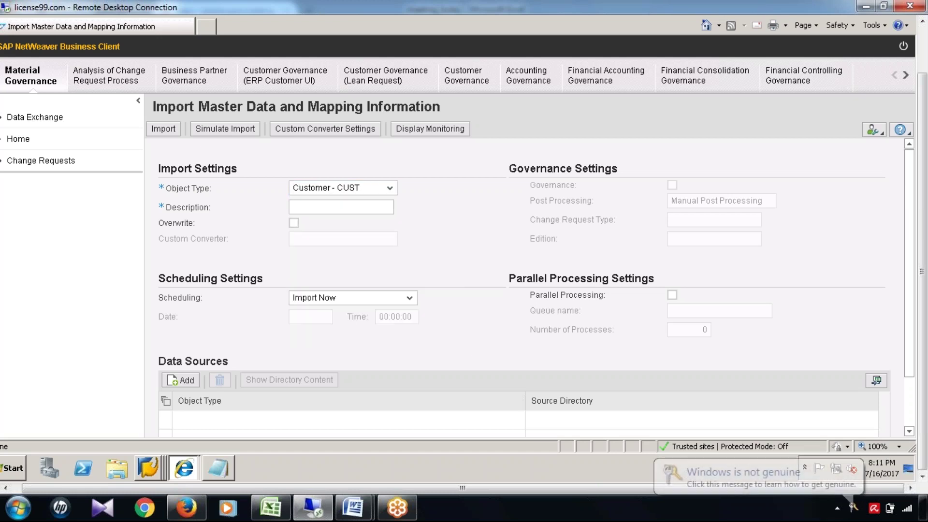
pyautogui.click(389, 188)
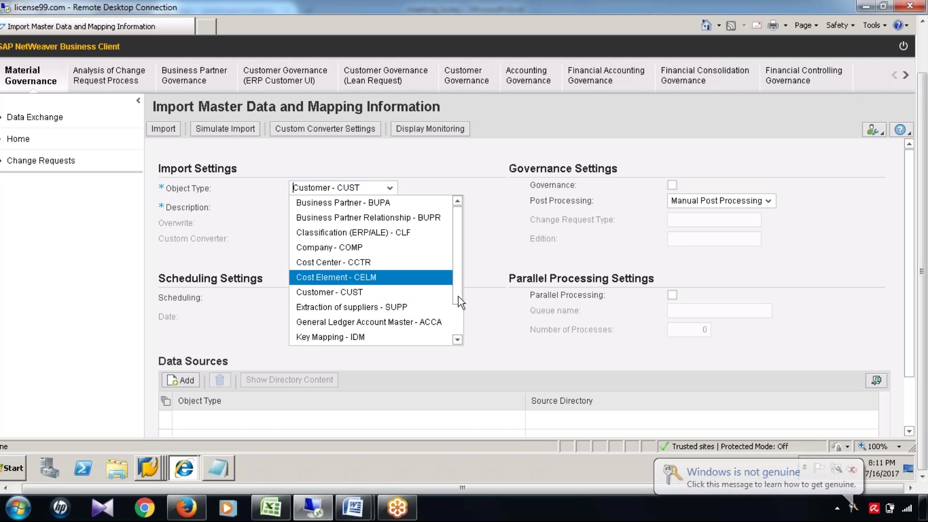
pyautogui.scroll(-3, 460, 297)
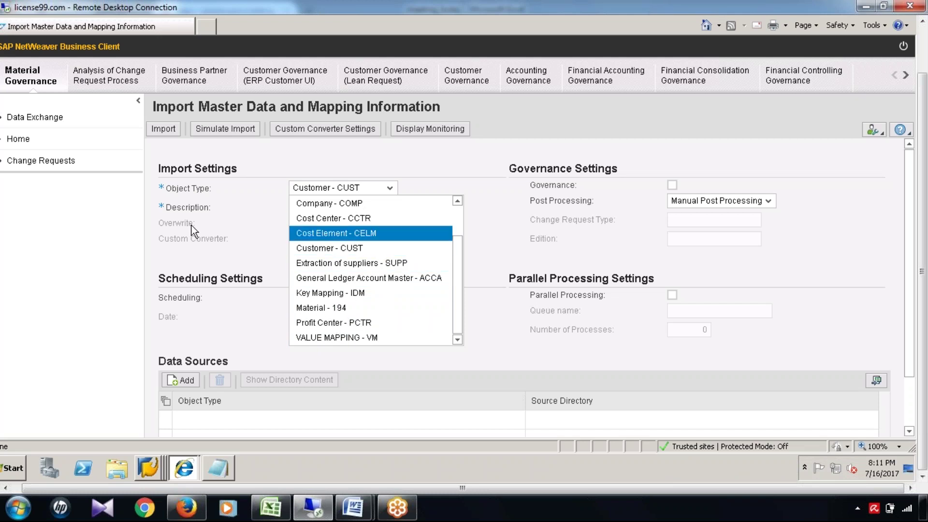
pyautogui.click(317, 308)
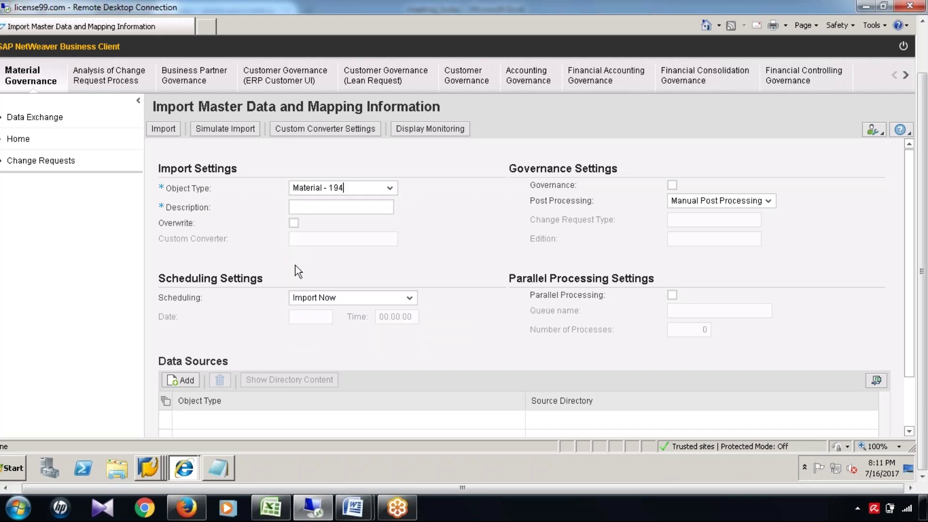
# Enter the import description "FILE UPLOAD" and enable Governance so that a change request type can be assigned.
pyautogui.click(406, 241)
pyautogui.click(333, 207)
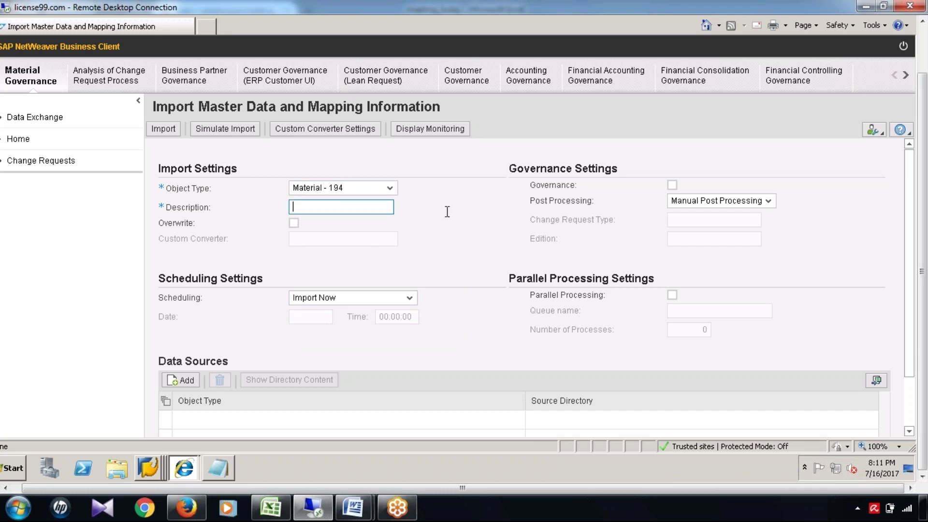
pyautogui.write('File')
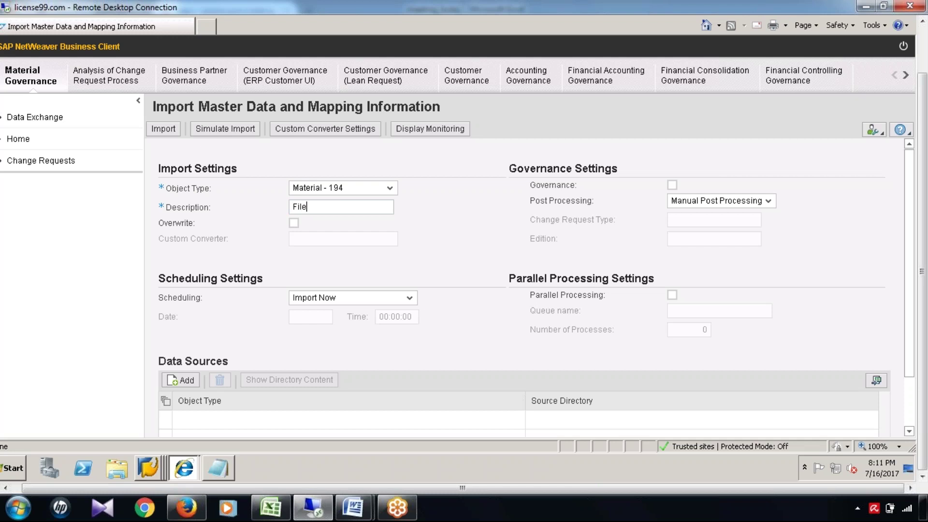
pyautogui.write(' Upload')
pyautogui.click(672, 185)
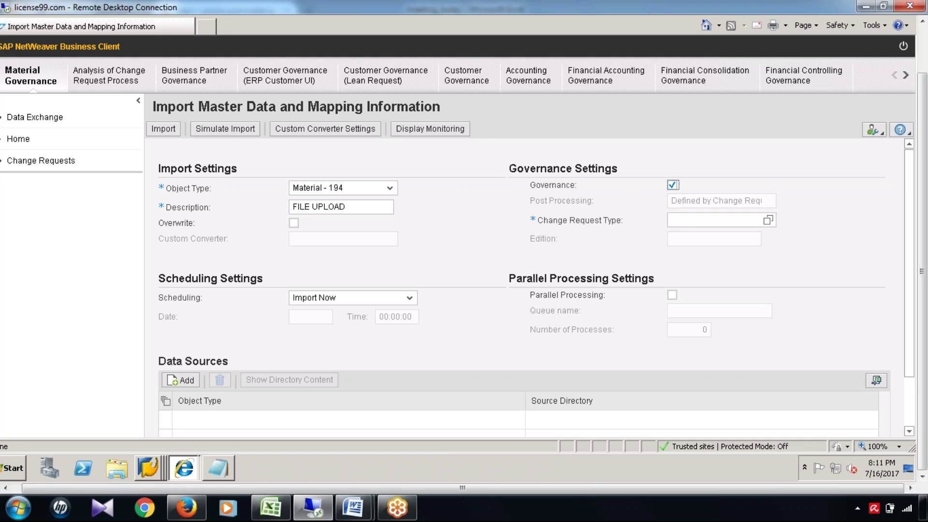
pyautogui.moveTo(540, 224); pyautogui.dragTo(624, 221)
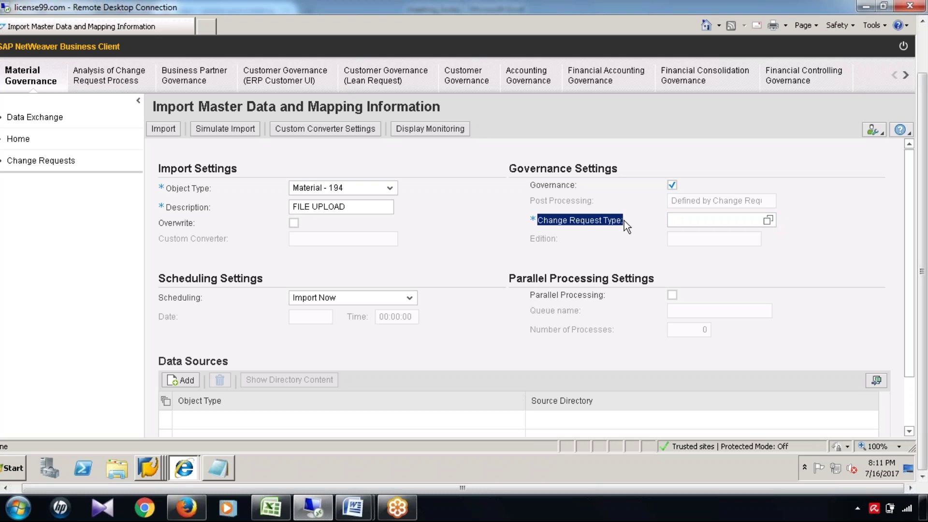
pyautogui.click(677, 220)
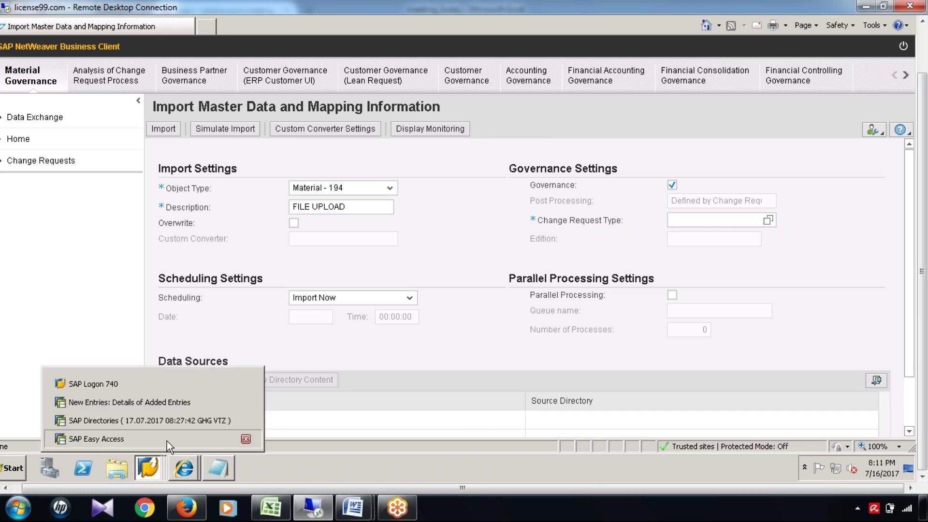
# Switch to SAP Easy Access, run transaction MDGIMG and open Create Change Request Type under Process Modeling, Change Requests.
pyautogui.click(167, 441)
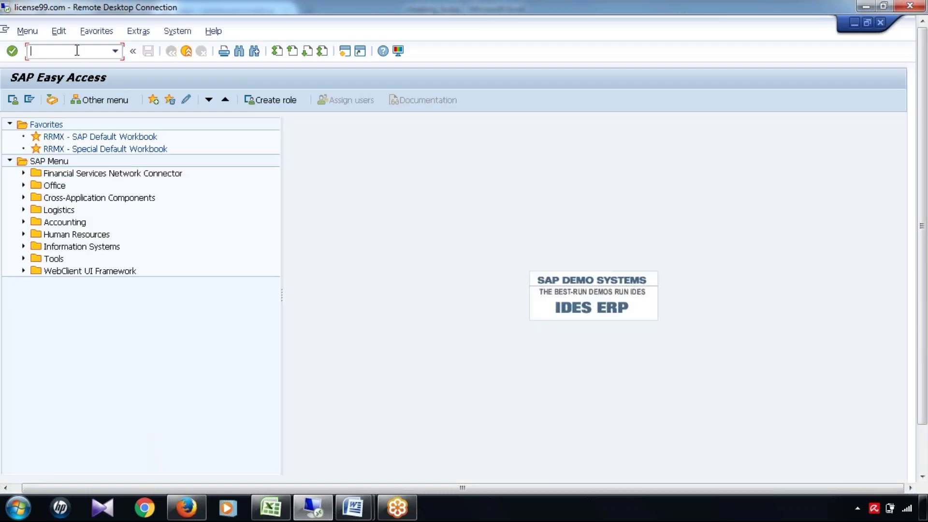
pyautogui.write('/nmdgimg')
pyautogui.press('Return')
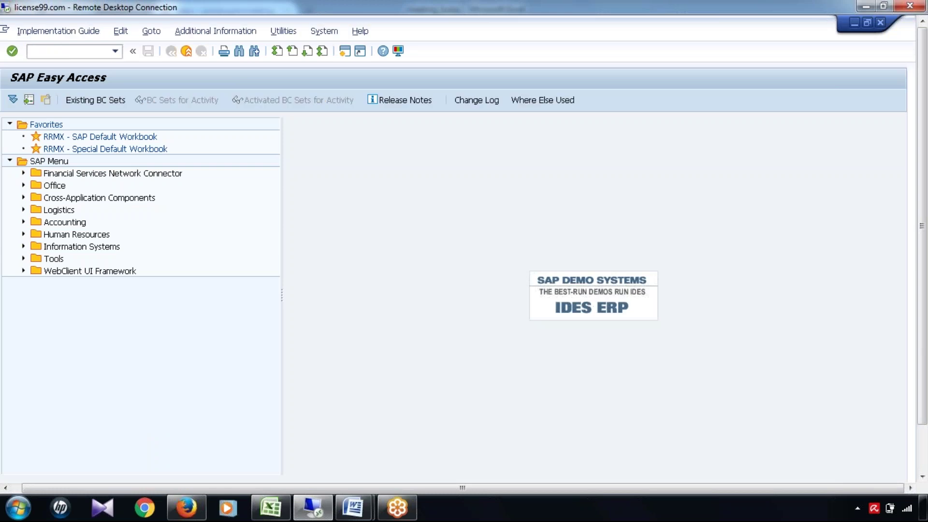
pyautogui.click(22, 148)
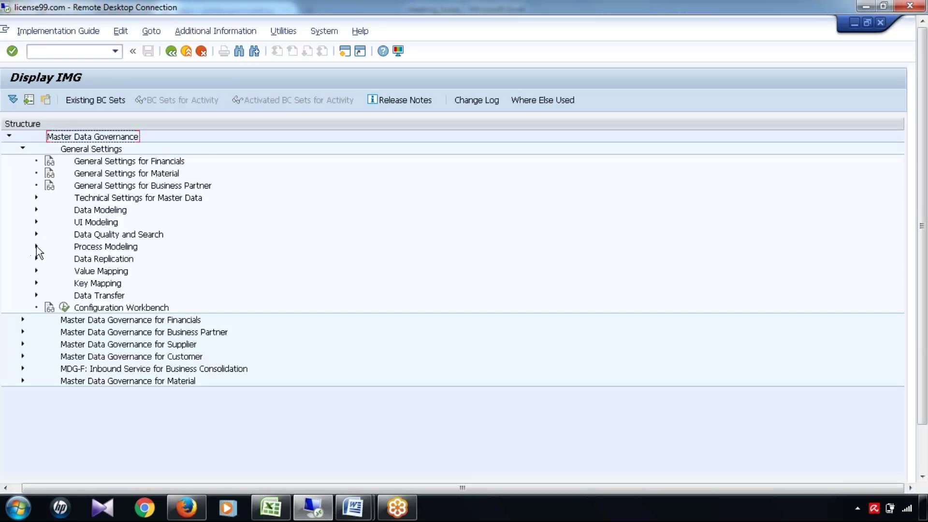
pyautogui.click(36, 246)
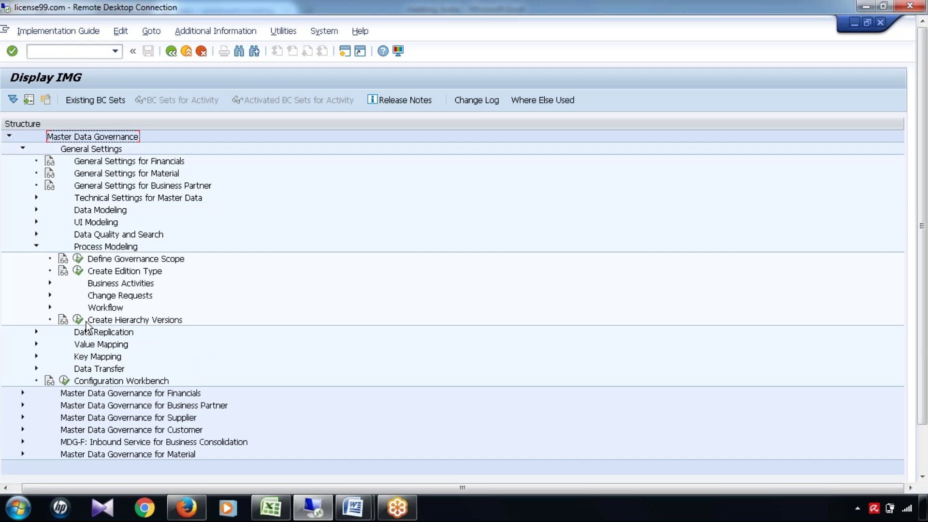
pyautogui.click(50, 295)
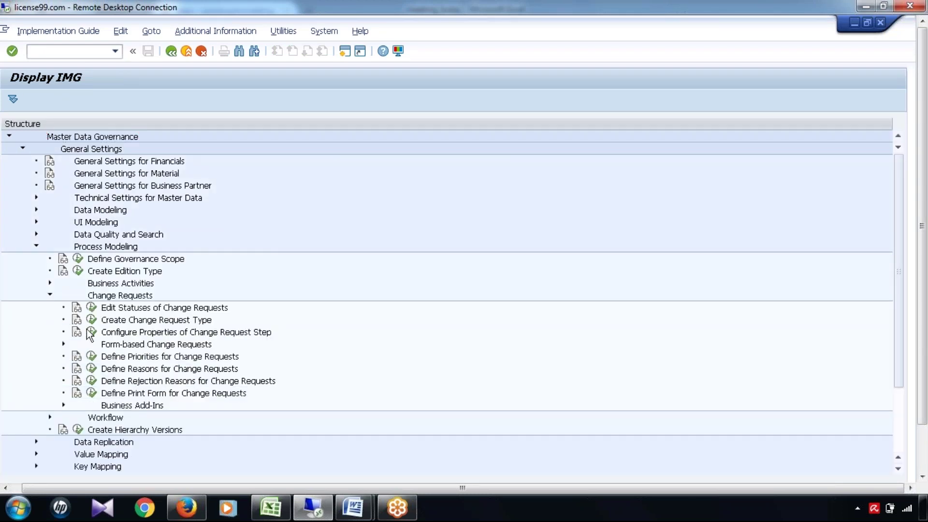
pyautogui.doubleClick(172, 320)
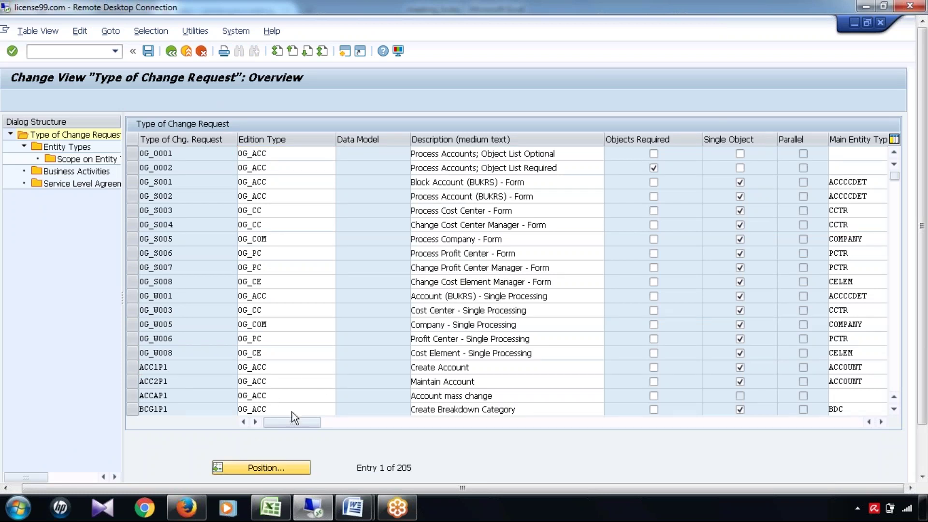
# Find the change request type MAT0B in the overview and select its row.
pyautogui.click(259, 466)
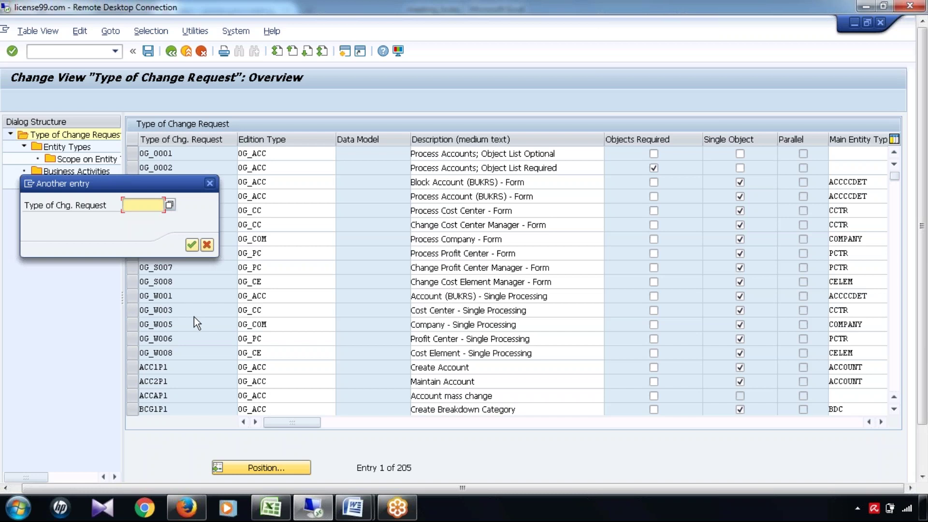
pyautogui.write('MAT08')
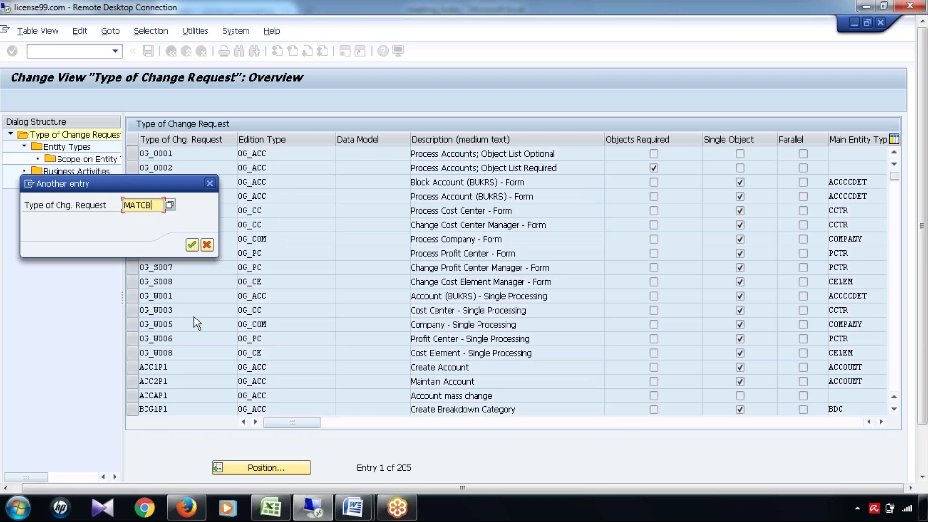
pyautogui.press('Return')
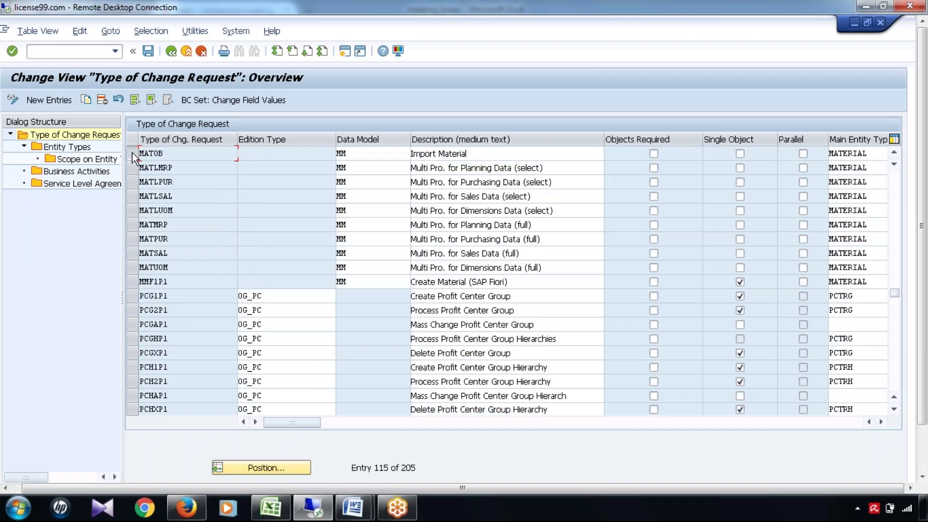
pyautogui.click(132, 152)
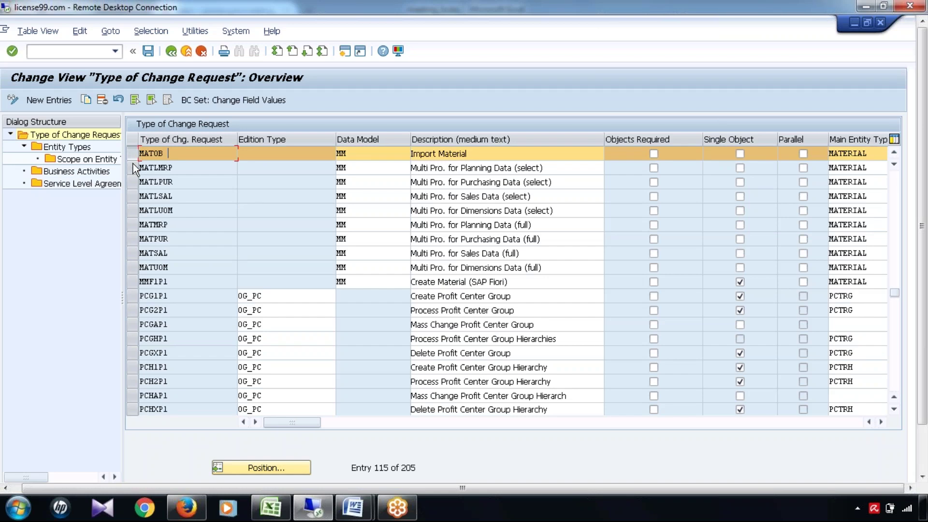
# Examine the entity types and business activities assigned to MAT0B, and go back to the change request type overview.
pyautogui.click(74, 152)
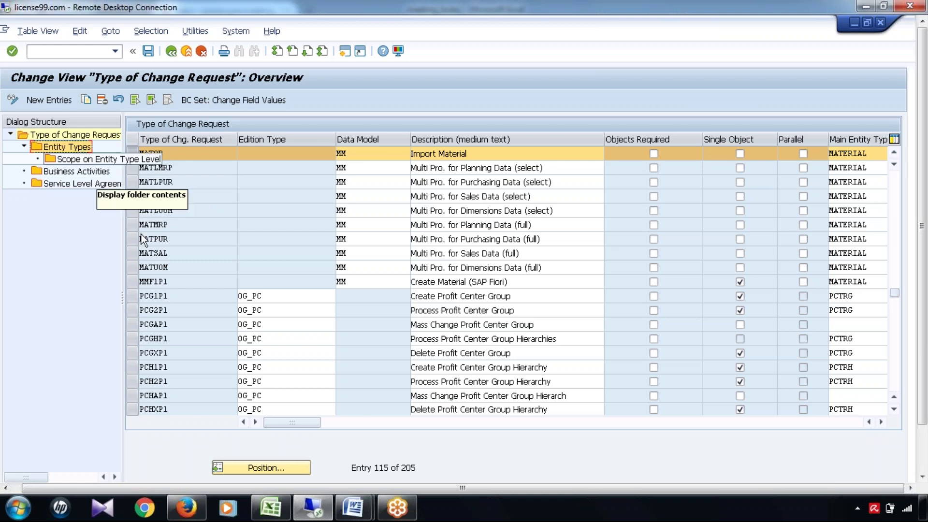
pyautogui.click(67, 146)
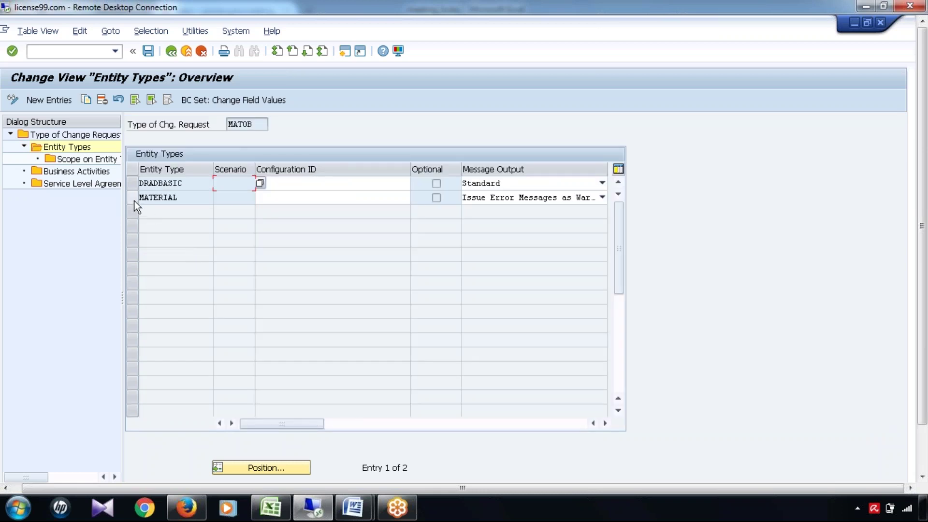
pyautogui.click(135, 200)
pyautogui.click(81, 171)
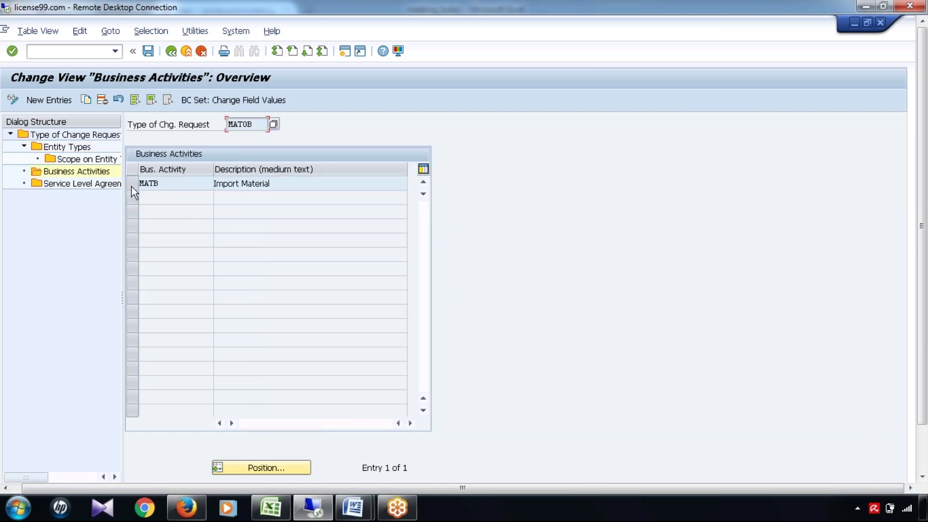
pyautogui.click(262, 187)
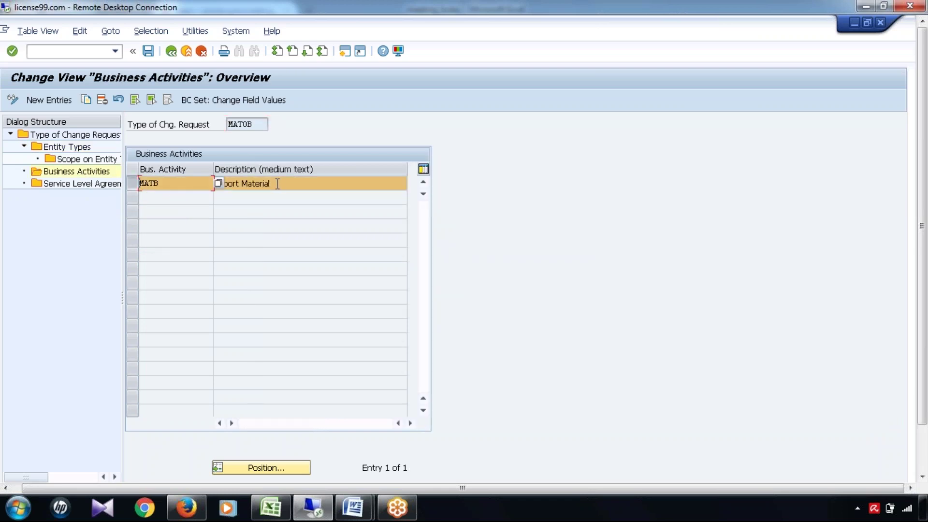
pyautogui.moveTo(271, 184); pyautogui.dragTo(209, 184)
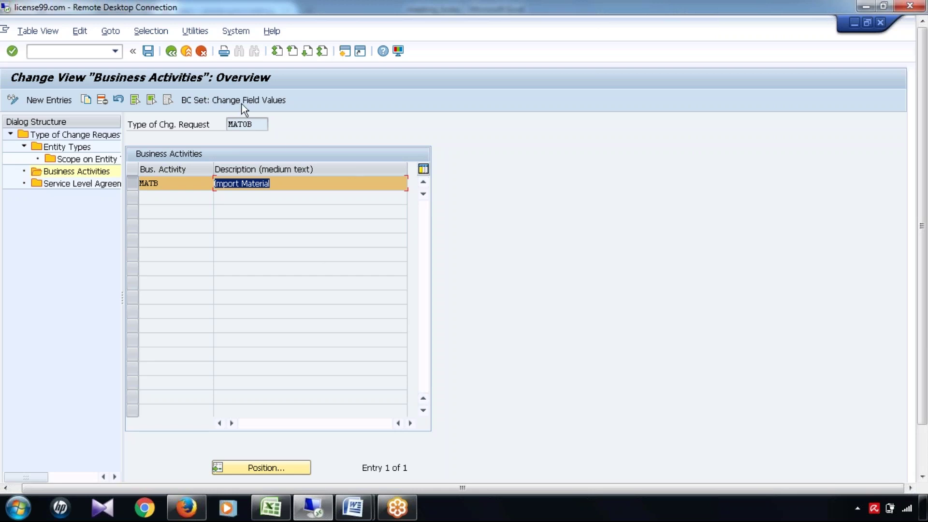
pyautogui.click(171, 51)
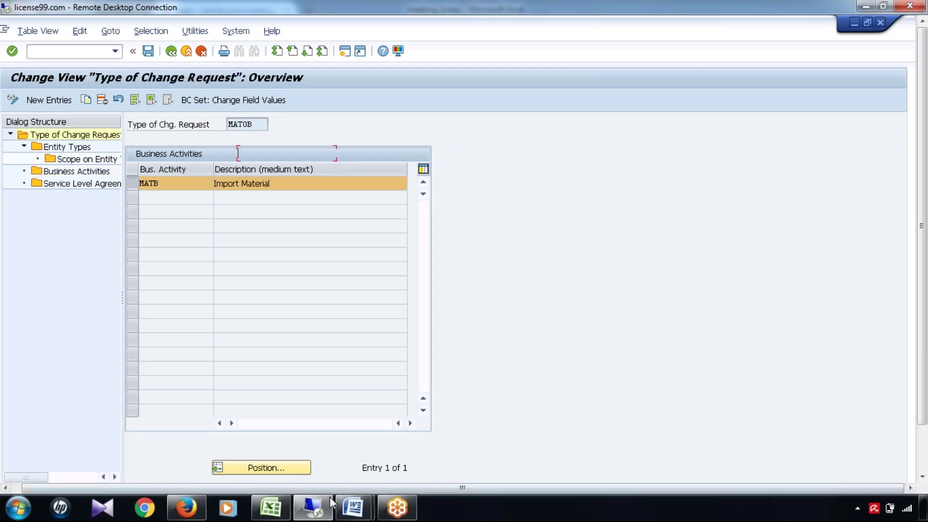
# Return to the SAP import page and choose MAT0B, Import Material, as the change request type.
pyautogui.click(306, 518)
pyautogui.click(305, 517)
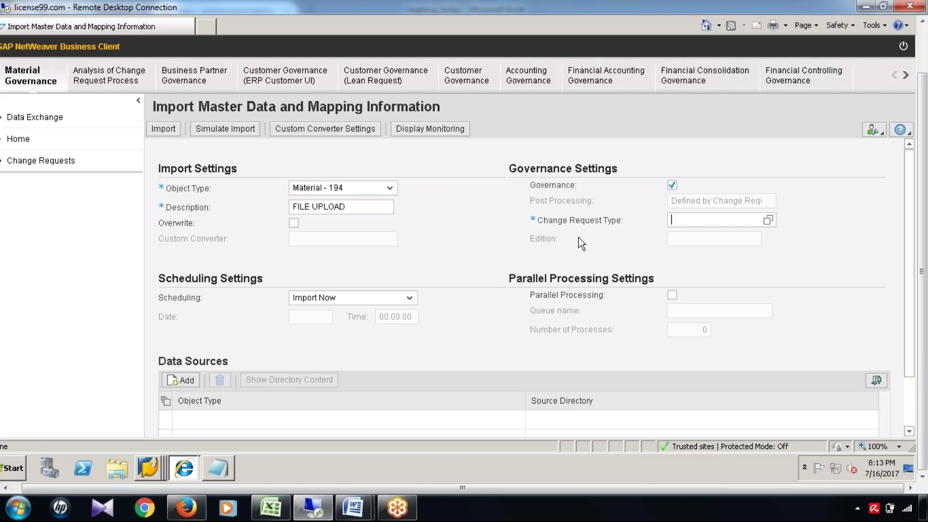
pyautogui.click(768, 220)
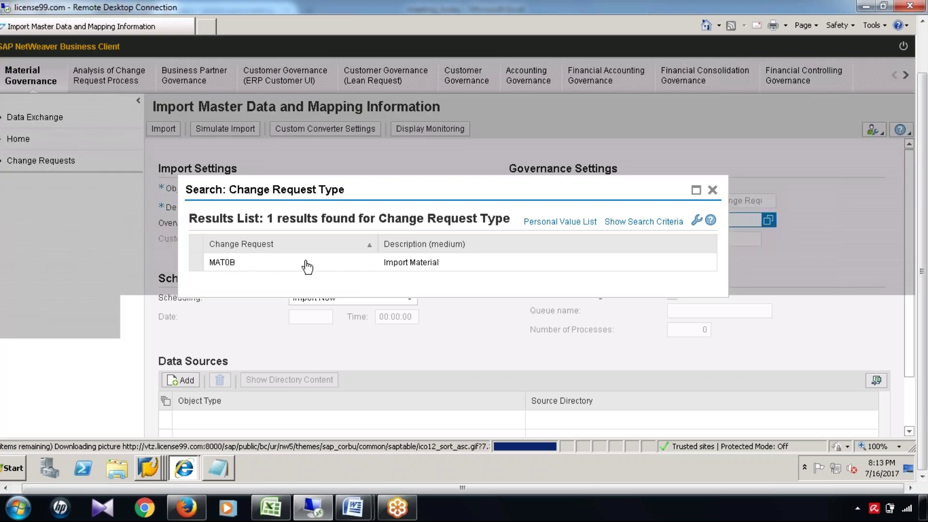
pyautogui.click(352, 265)
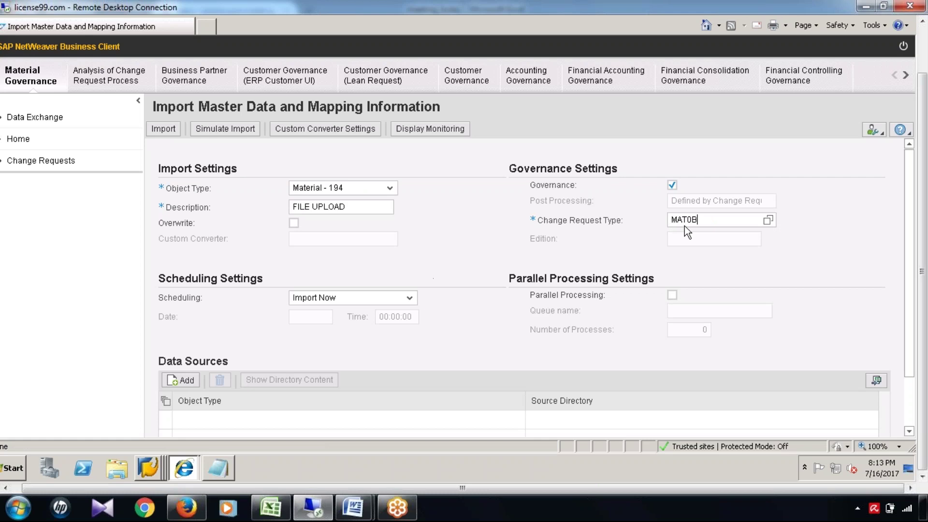
# Enable Overwrite and check the scheduling options, keeping Import Now.
pyautogui.click(296, 224)
pyautogui.click(409, 298)
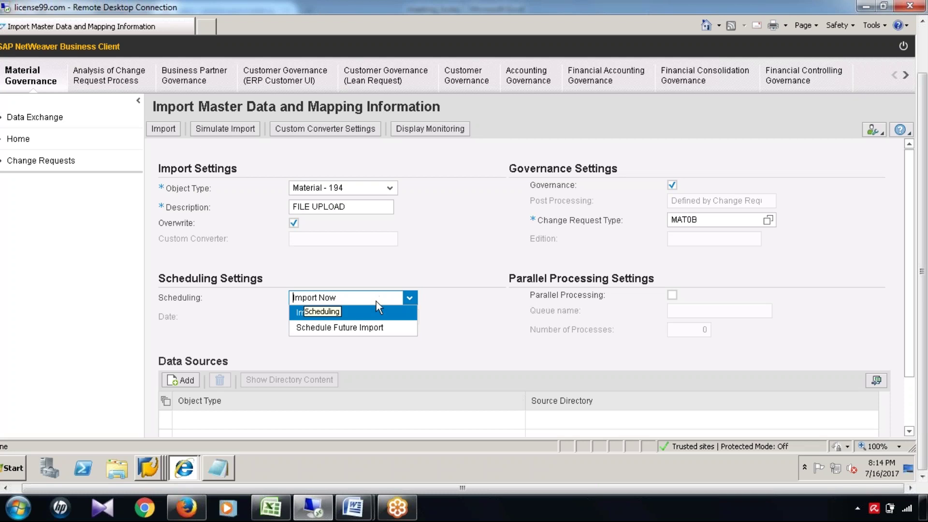
pyautogui.click(472, 332)
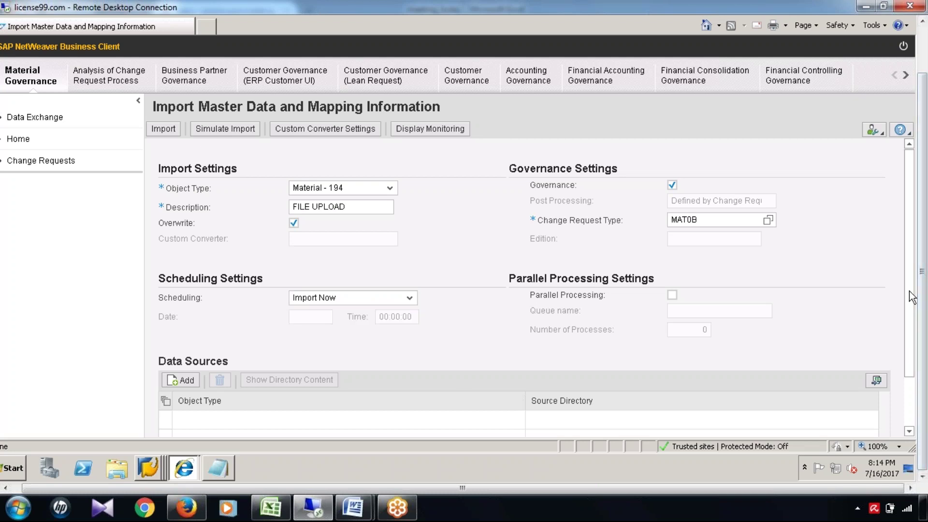
# Add a Material data source to the import, comparing it with the Classification (ERP/ALE) option and the Excel notes.
pyautogui.scroll(-1, 918, 405)
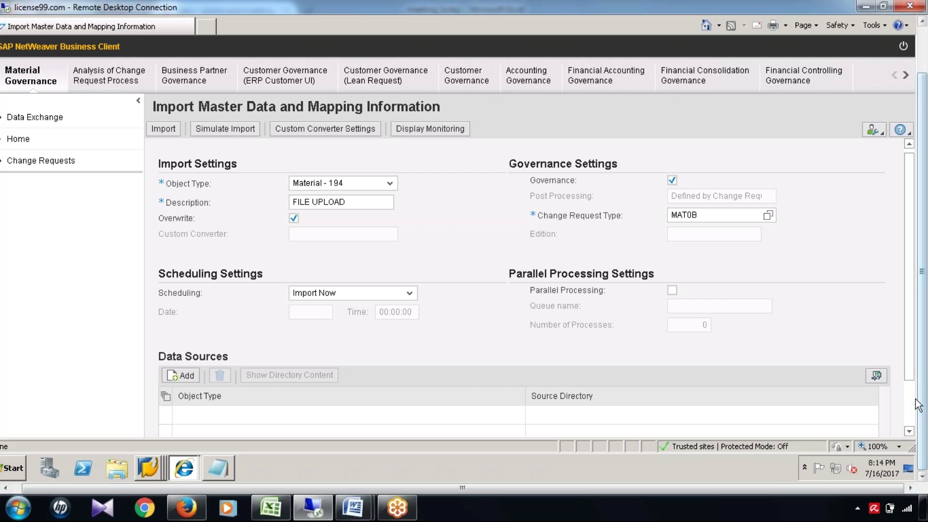
pyautogui.scroll(-3, 280, 372)
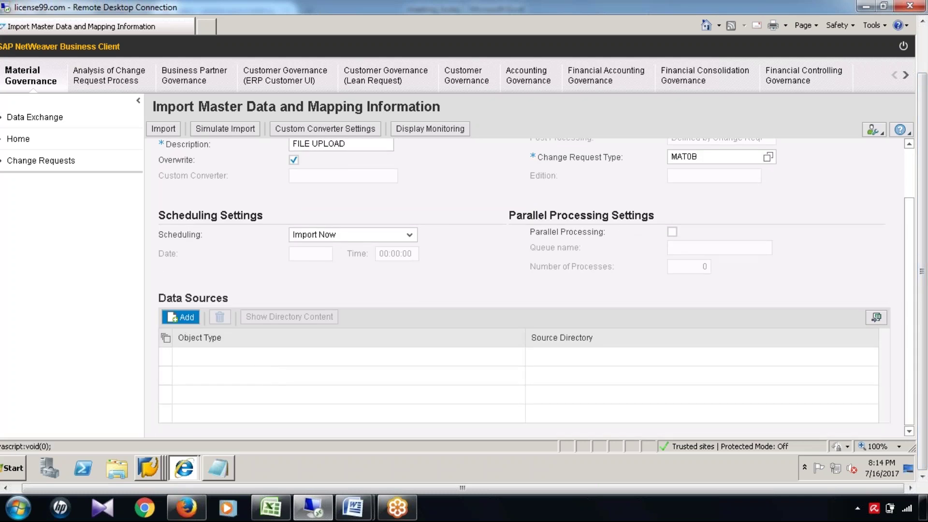
pyautogui.click(180, 317)
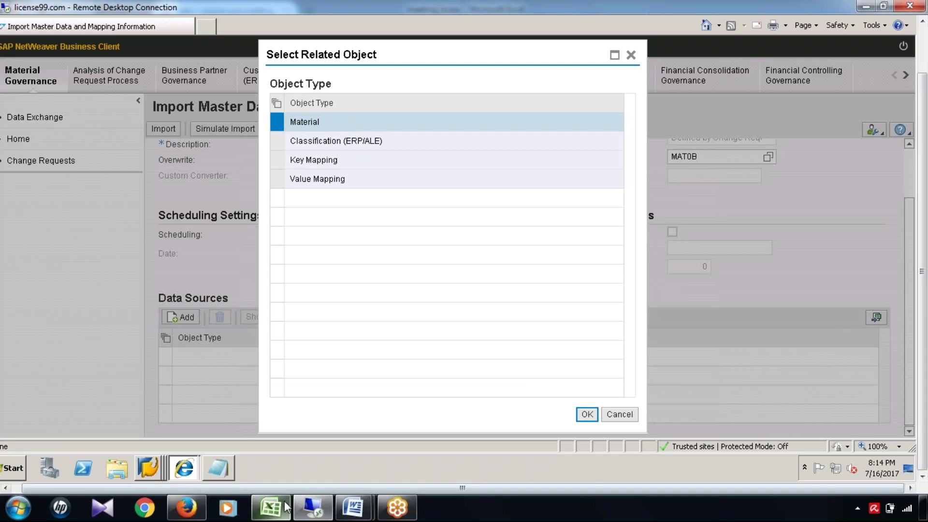
pyautogui.click(271, 508)
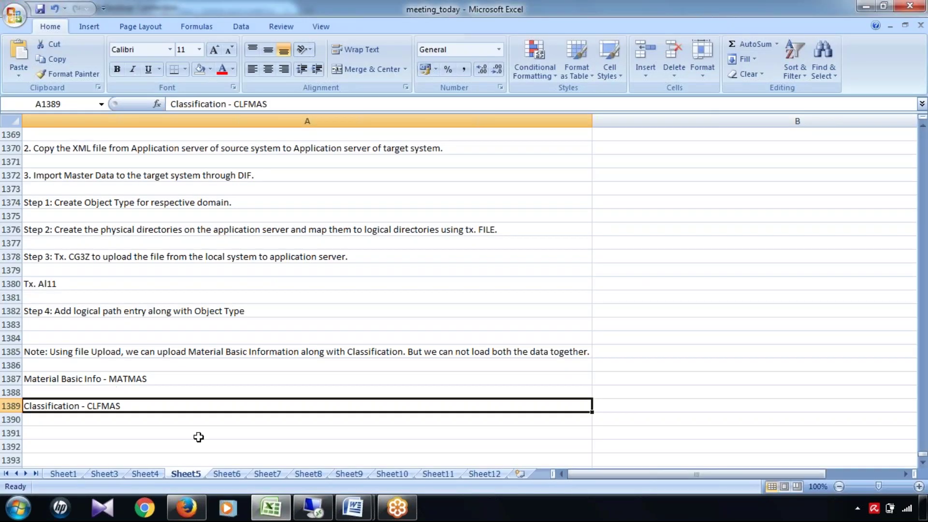
pyautogui.click(271, 513)
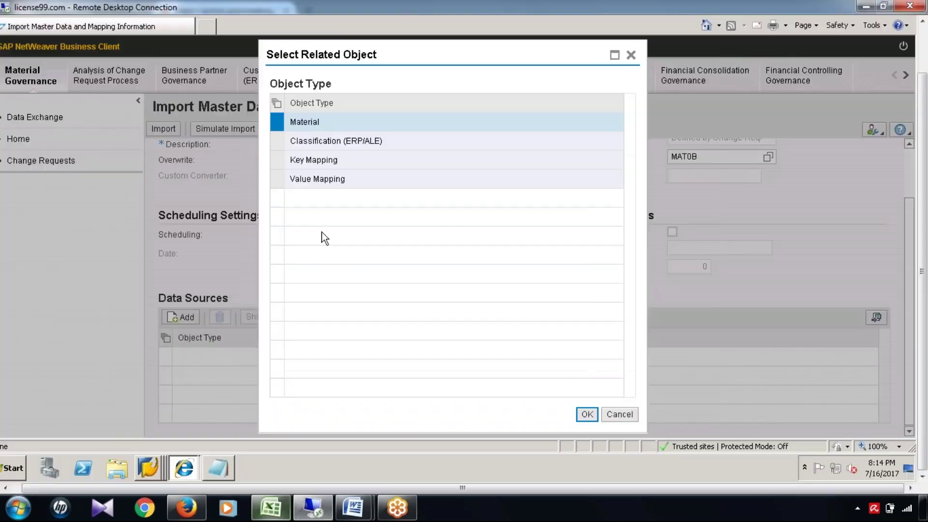
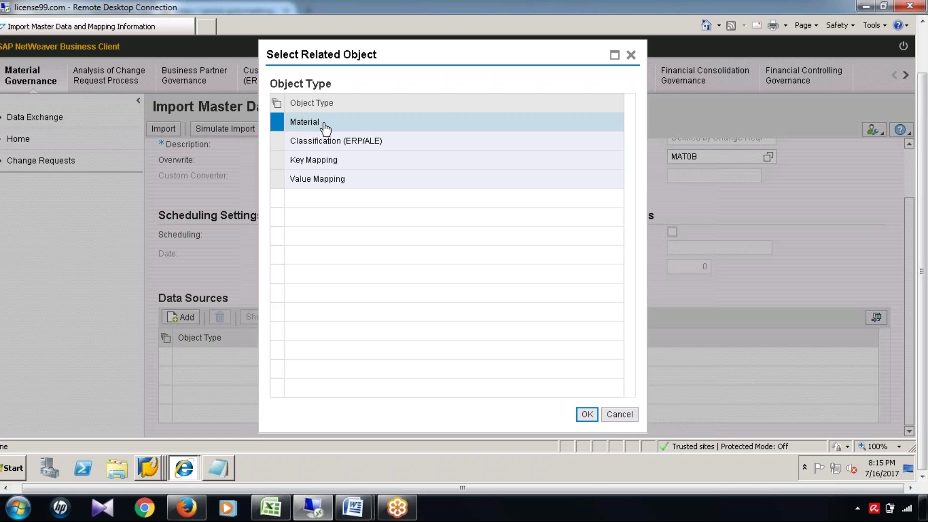
pyautogui.click(275, 144)
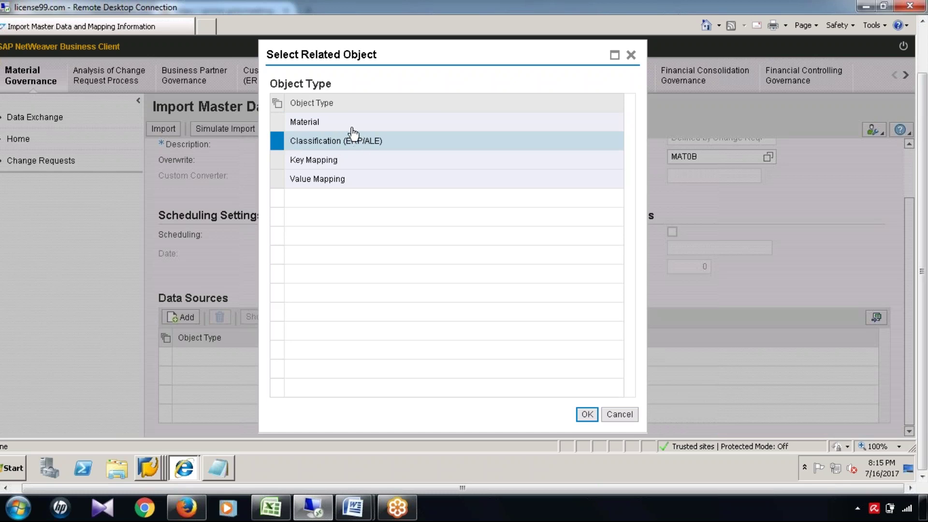
pyautogui.click(278, 125)
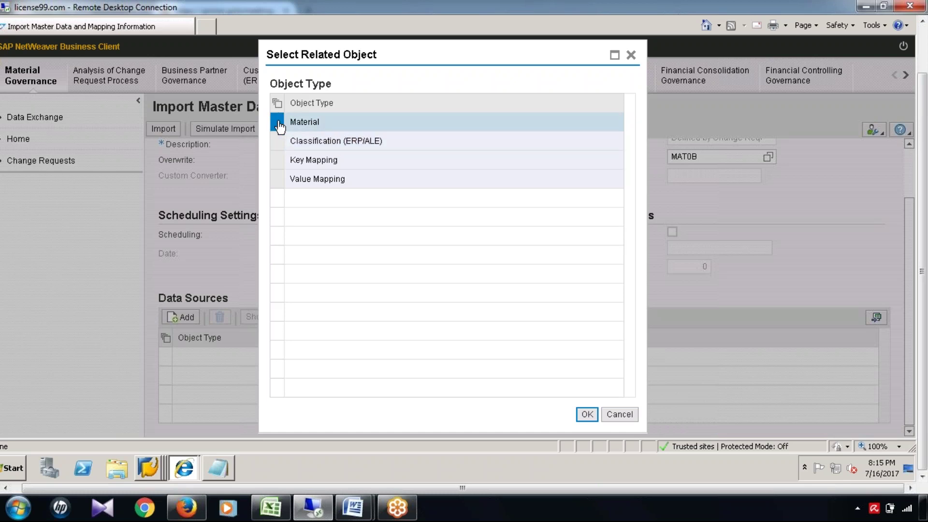
pyautogui.click(278, 141)
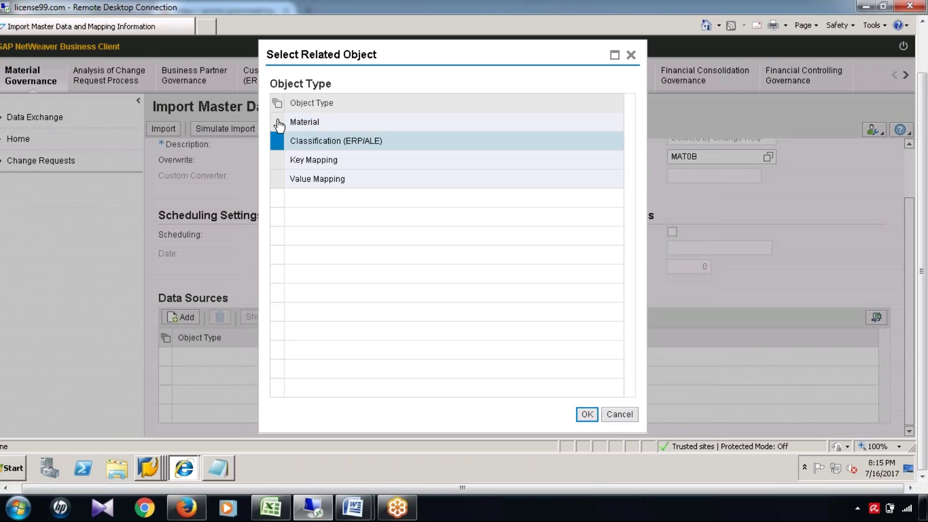
pyautogui.click(279, 124)
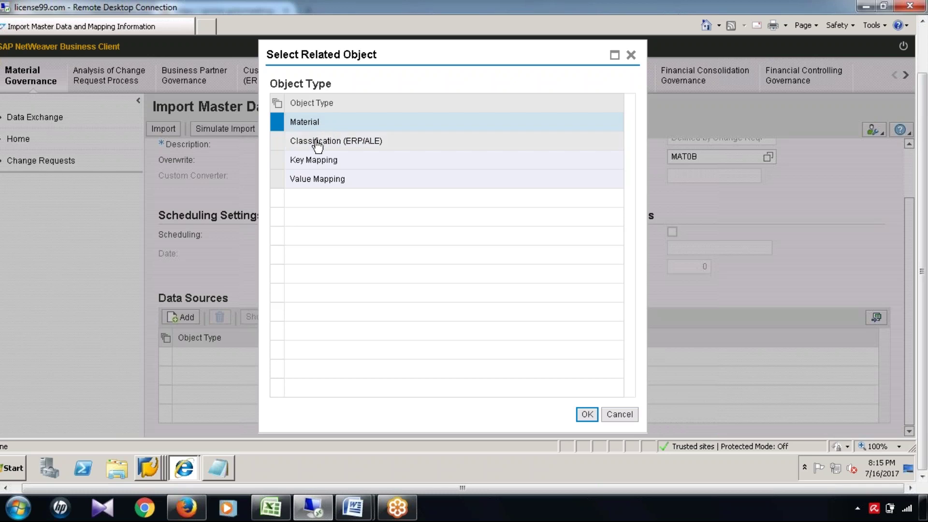
pyautogui.click(587, 415)
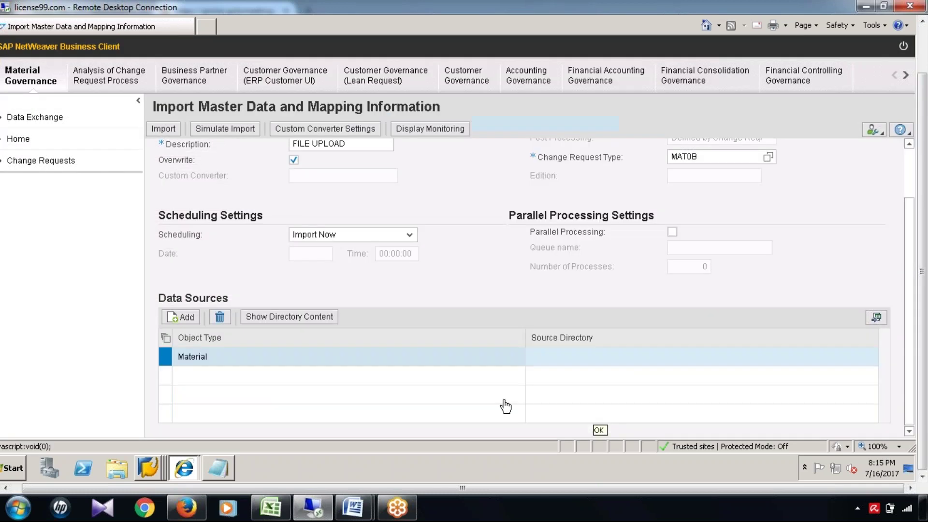
# Choose Y_MM_FILE_UPLOAD as the source directory for the Material data source.
pyautogui.click(544, 360)
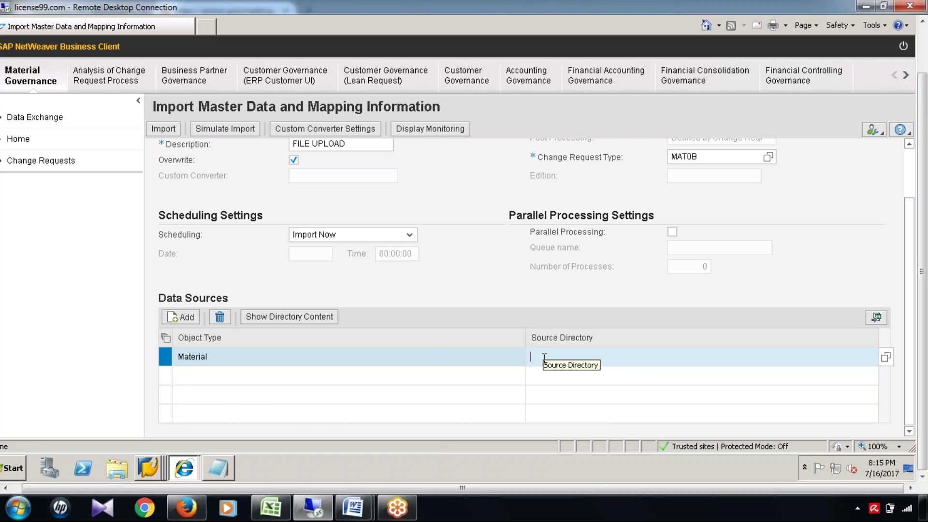
pyautogui.click(886, 359)
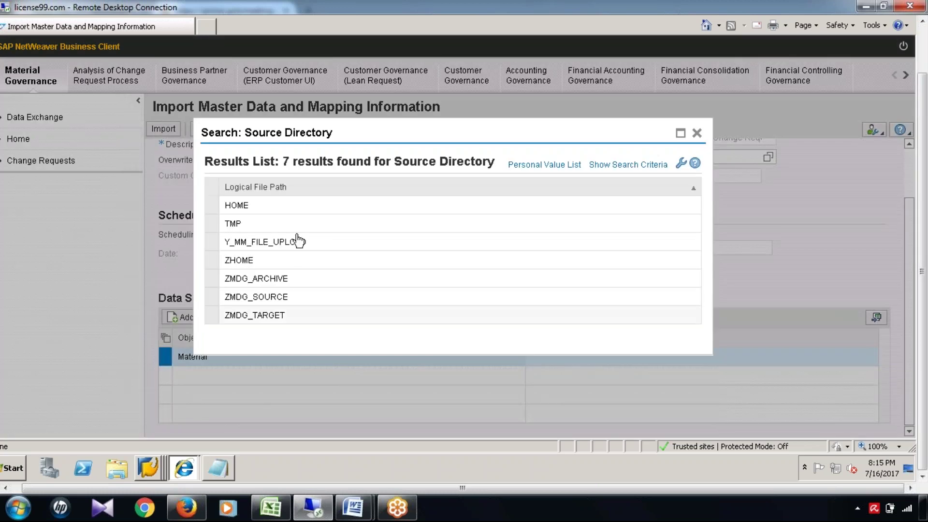
pyautogui.click(299, 243)
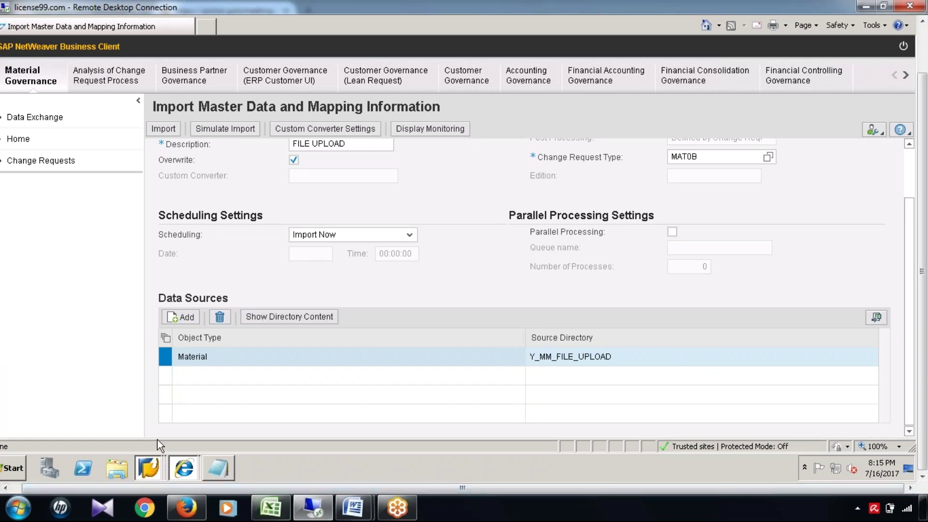
# Switch to the SAP GUI session showing change request types, leave that view and start transaction MDGIMG.
pyautogui.click(149, 466)
pyautogui.click(601, 295)
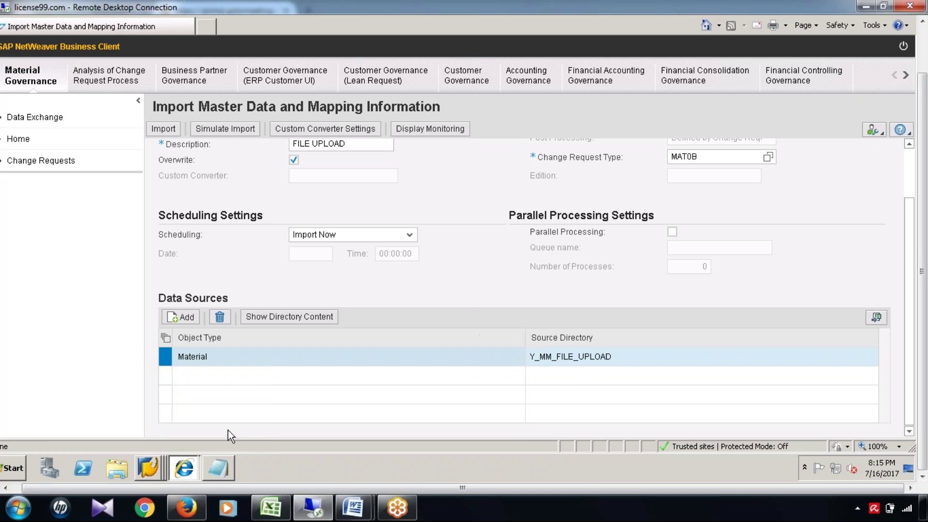
pyautogui.moveTo(160, 473)
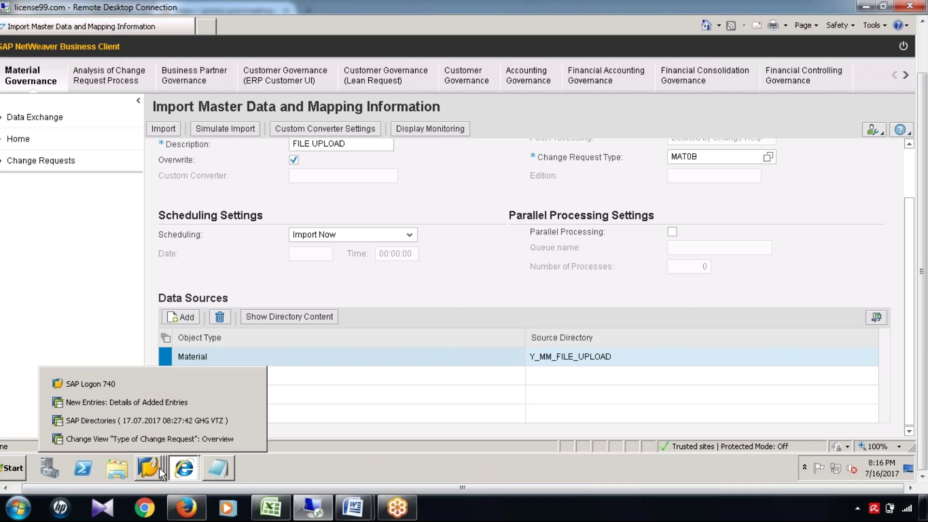
pyautogui.click(156, 439)
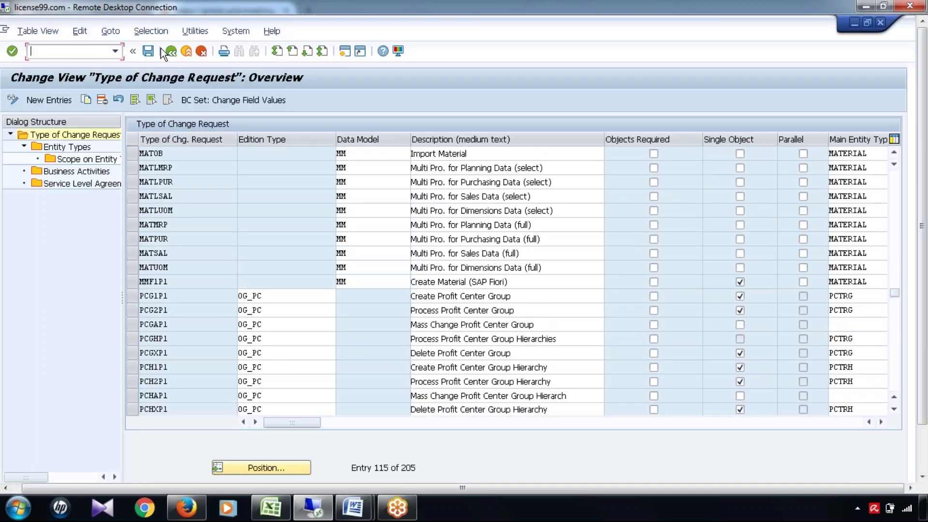
pyautogui.click(171, 51)
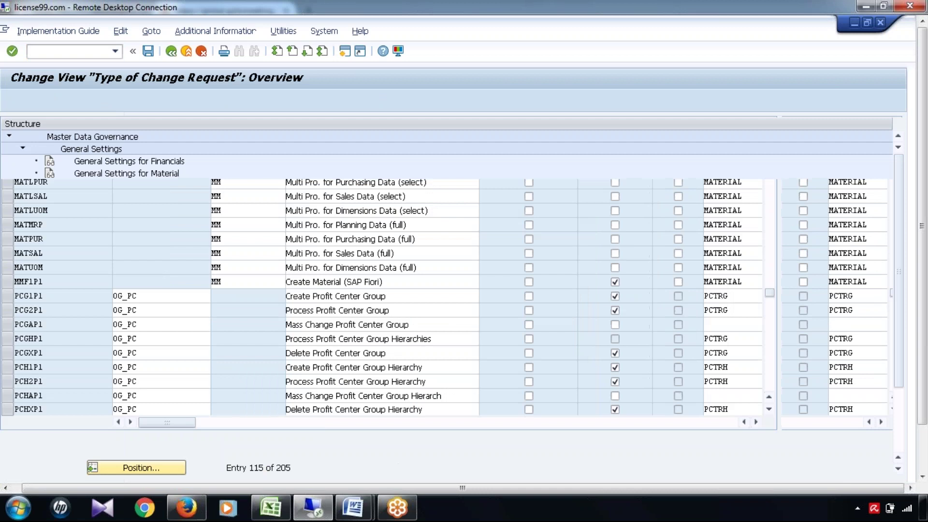
pyautogui.click(171, 51)
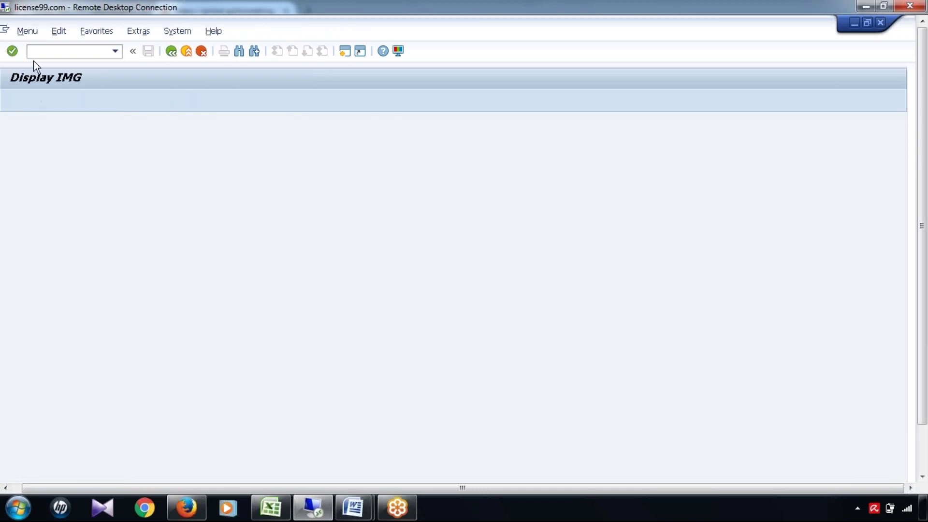
pyautogui.click(54, 51)
pyautogui.write('/nmdgimg')
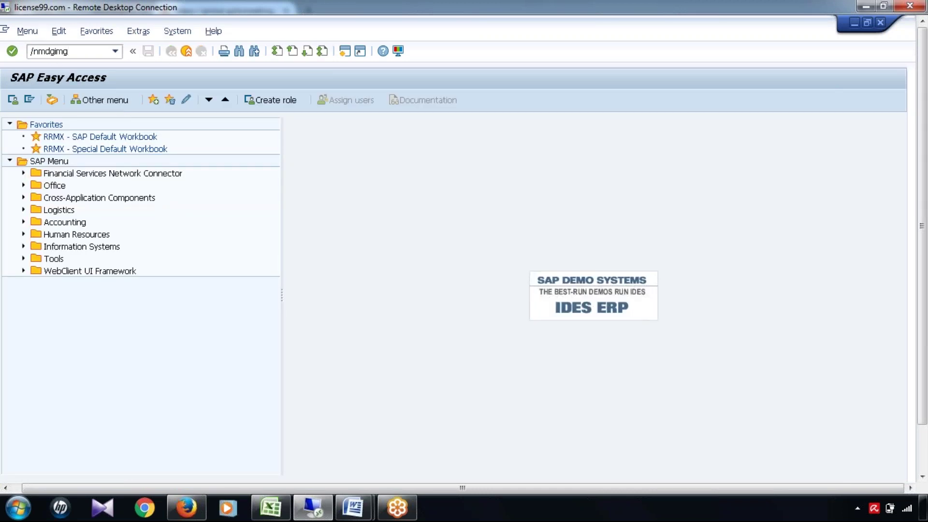
pyautogui.press('Return')
# Open Define File Source and Archive Directories for Data Transfer under the Data Transfer general settings.
pyautogui.click(22, 148)
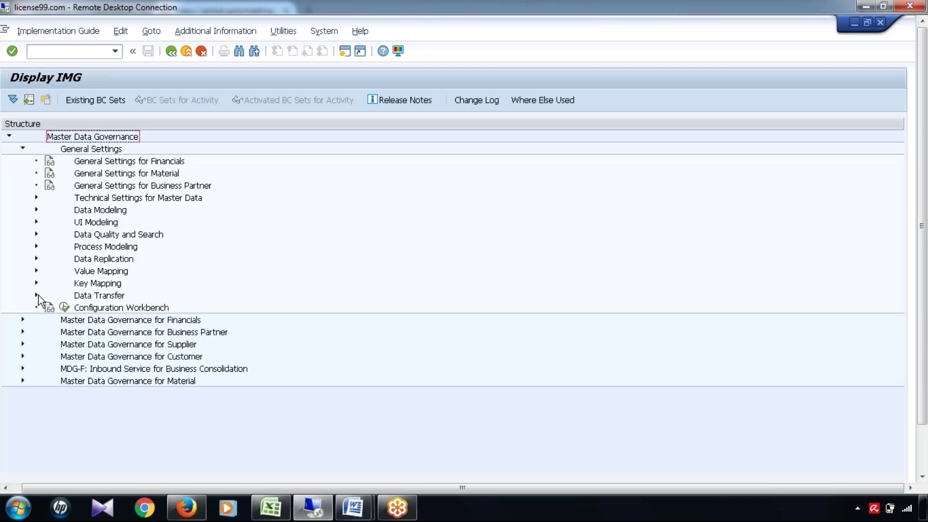
pyautogui.click(36, 295)
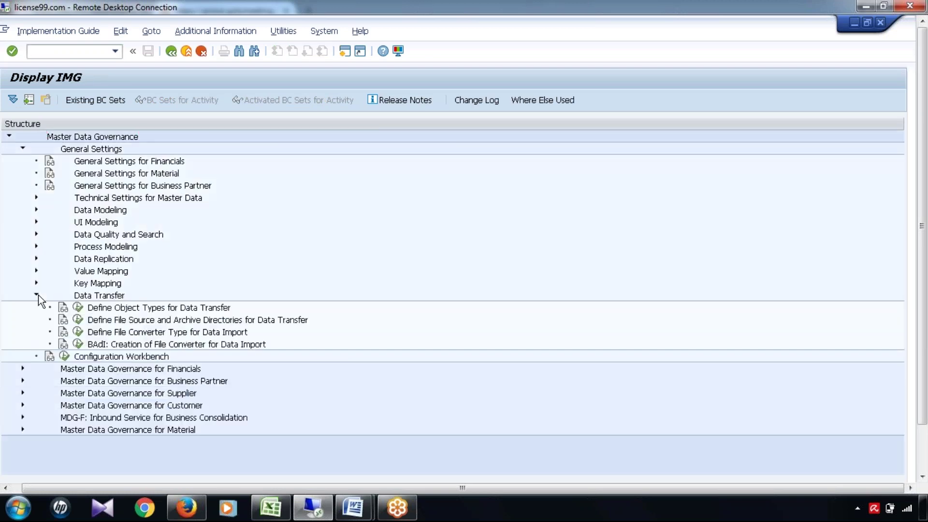
pyautogui.click(79, 320)
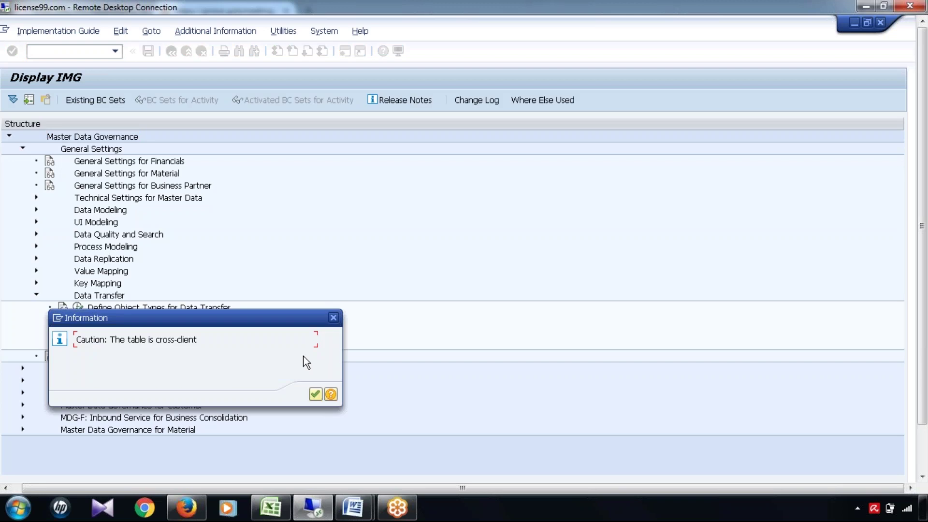
pyautogui.press('Return')
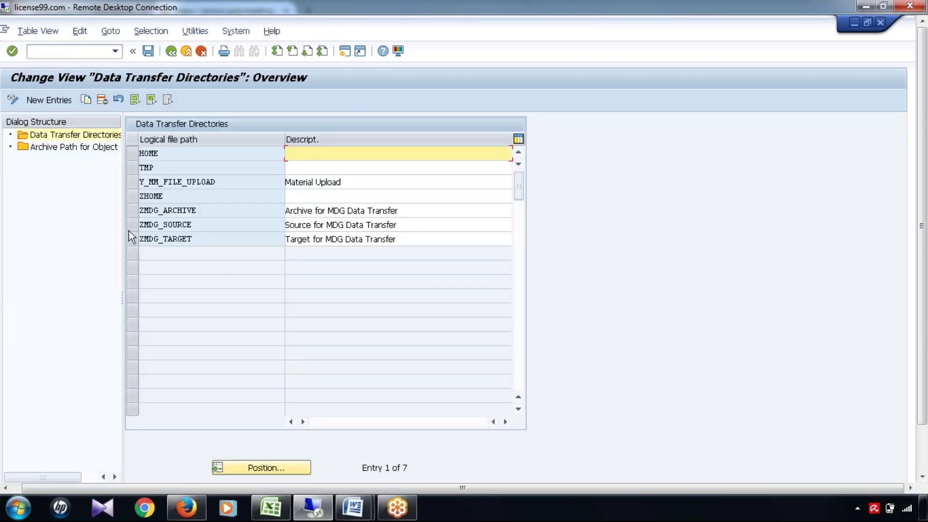
# Check the logical file path Y_MM_FILE_UPLOAD and the archive directory assigned to its object type.
pyautogui.click(156, 184)
pyautogui.moveTo(234, 186); pyautogui.dragTo(117, 188)
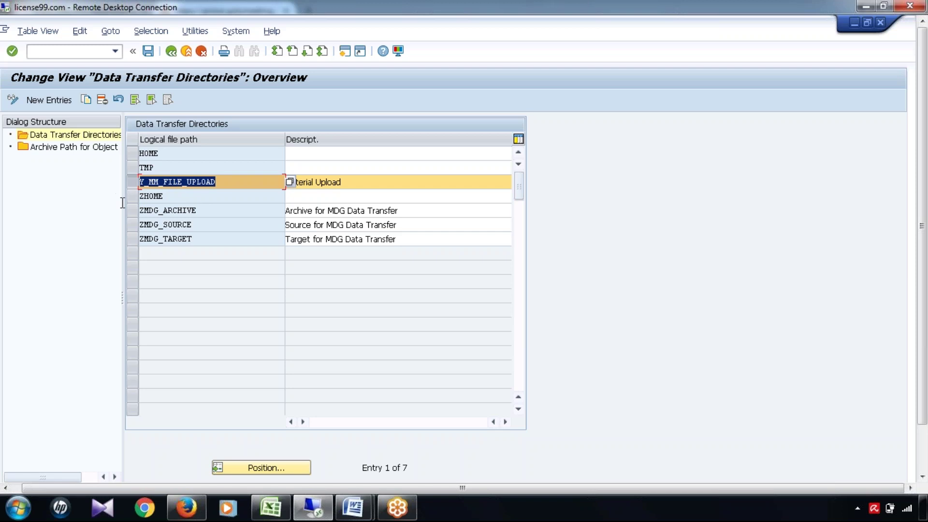
pyautogui.doubleClick(73, 147)
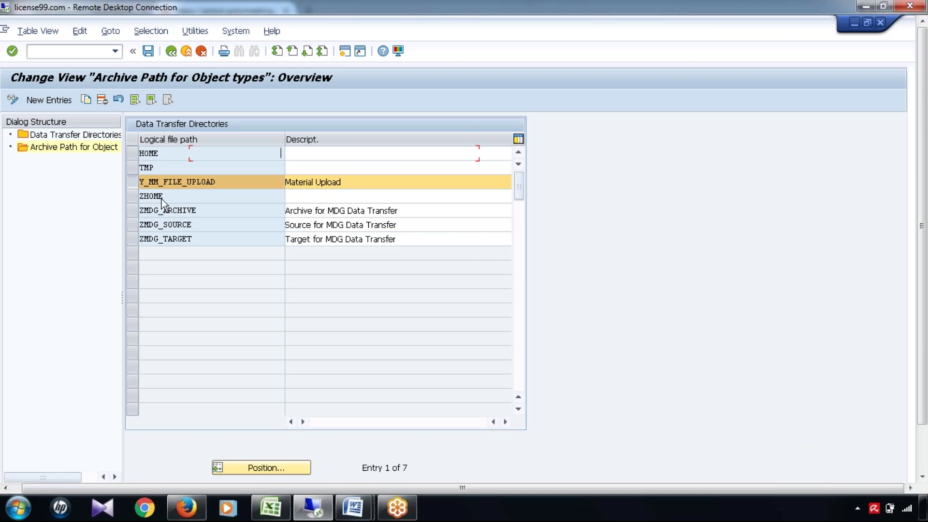
pyautogui.click(135, 154)
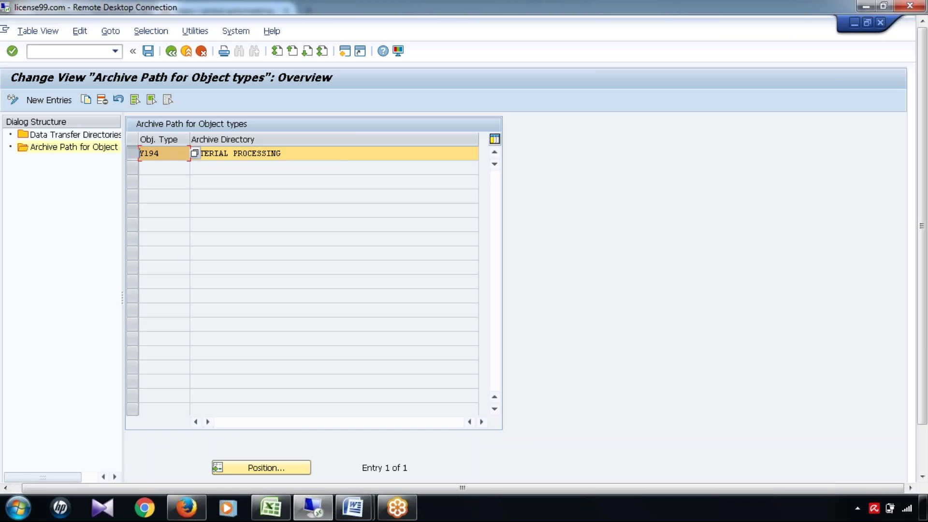
# Review the DIF prerequisite steps in the Excel notes and return to the SAP session.
pyautogui.click(284, 516)
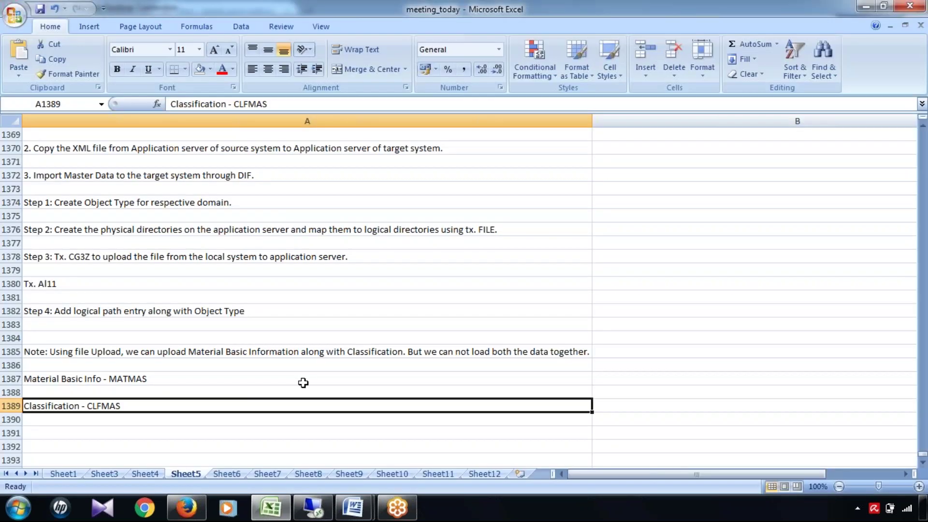
pyautogui.scroll(1, 305, 381)
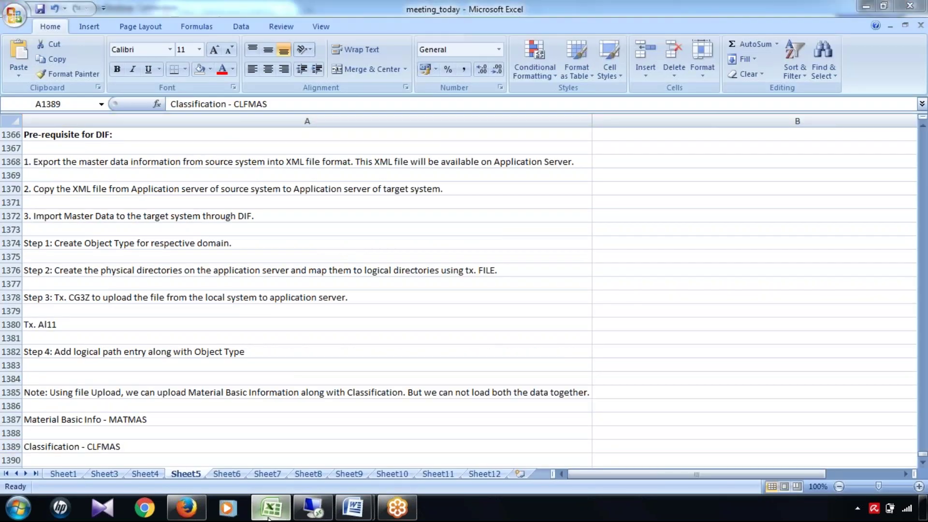
pyautogui.click(269, 518)
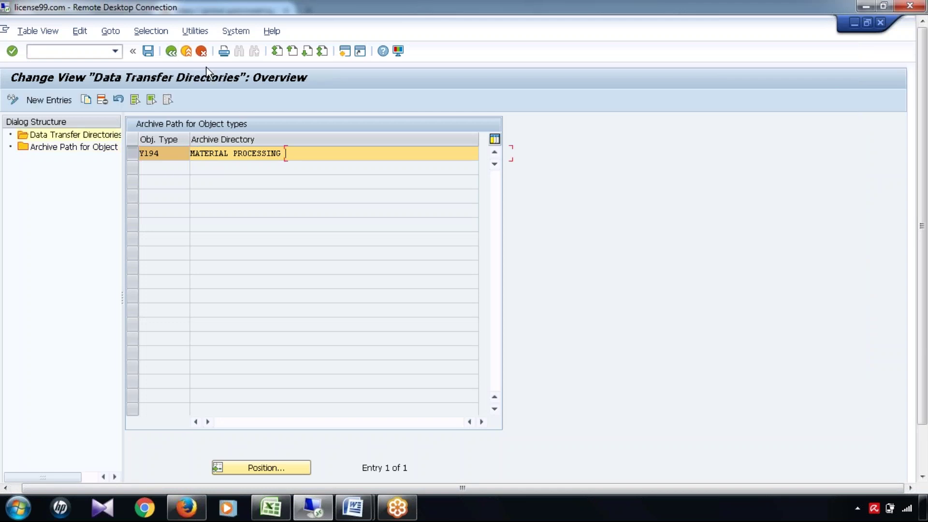
# Start transaction FILE, acknowledge the cross-client caution and display the locked logical file path definitions.
pyautogui.click(93, 51)
pyautogui.write('/nfile')
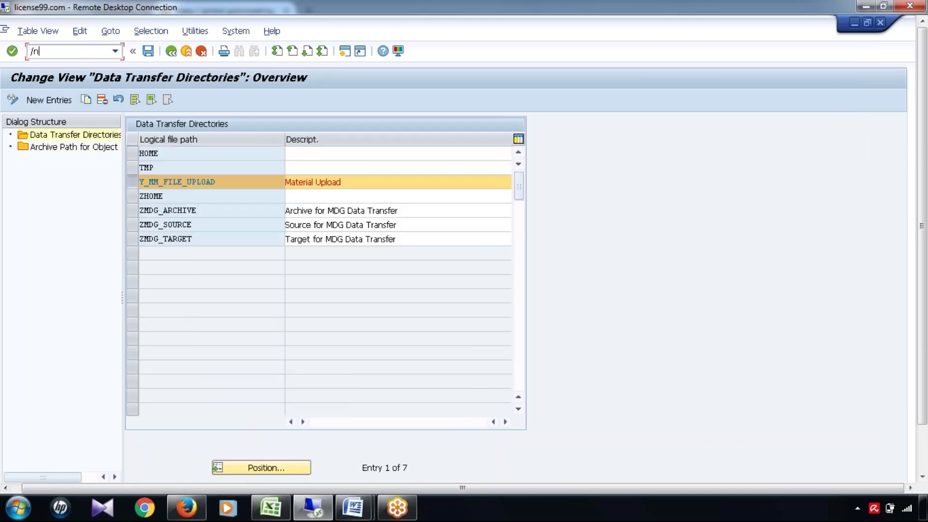
pyautogui.press('Return')
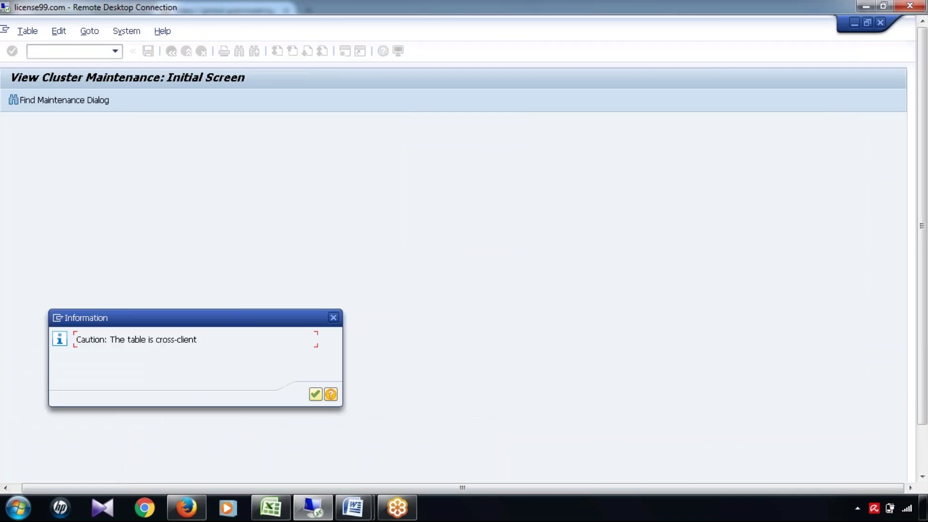
pyautogui.click(316, 394)
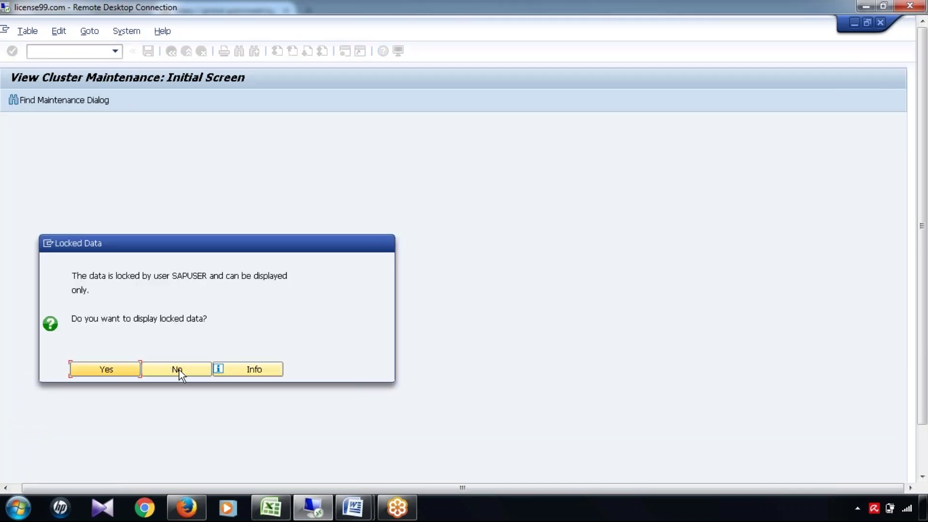
pyautogui.click(108, 370)
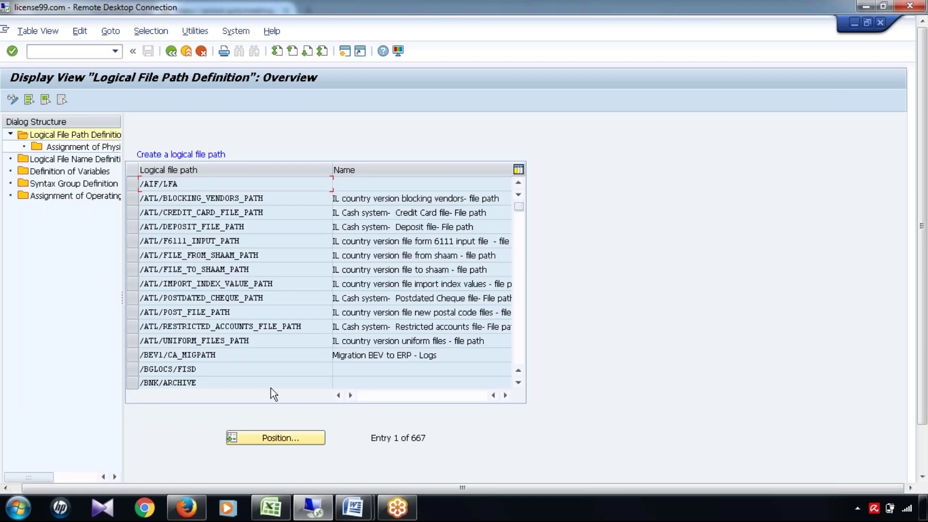
# Locate logical path Y_MM_FILE_UPLOAD and inspect the physical path assigned to it.
pyautogui.click(278, 441)
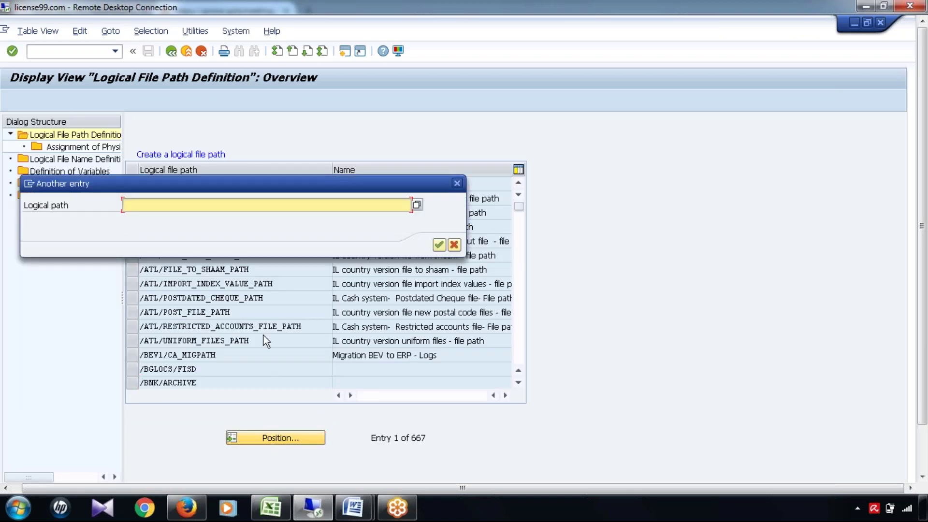
pyautogui.write('Y_')
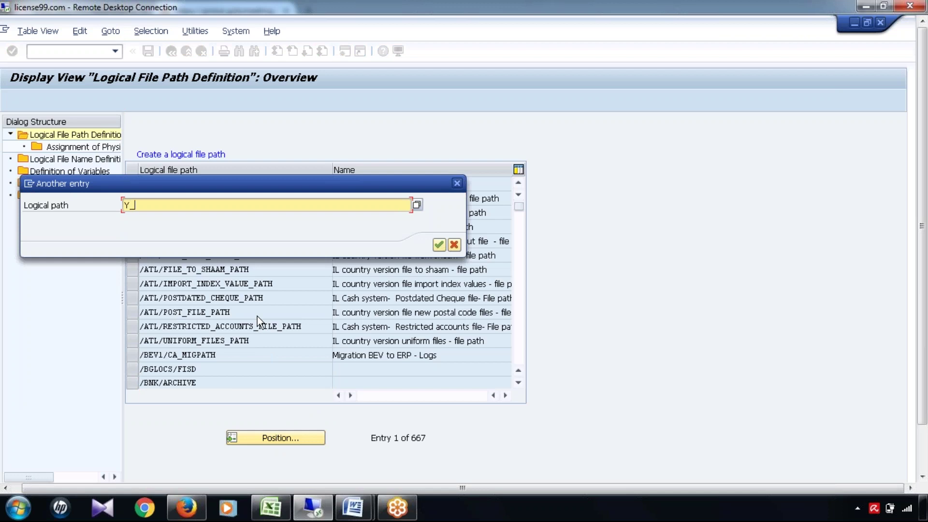
pyautogui.write('MM_FILE_UPLOAD')
pyautogui.press('Return')
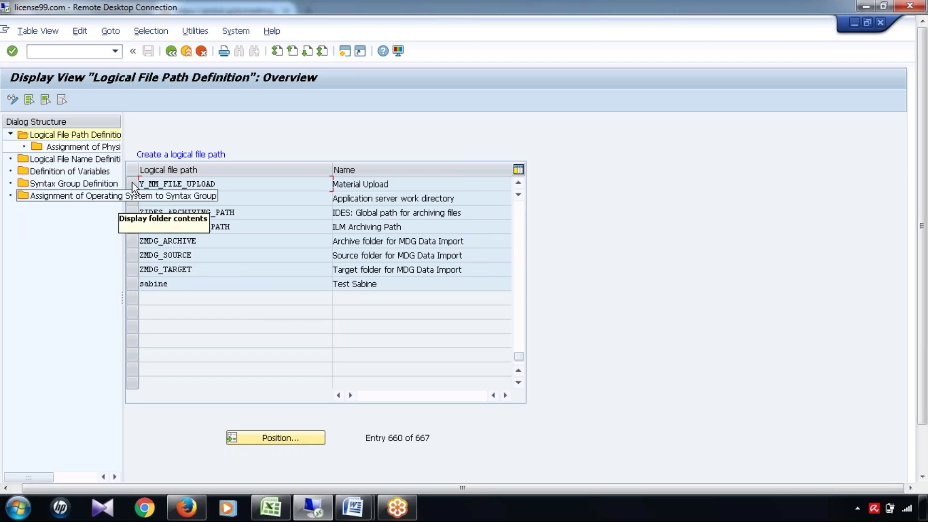
pyautogui.click(131, 184)
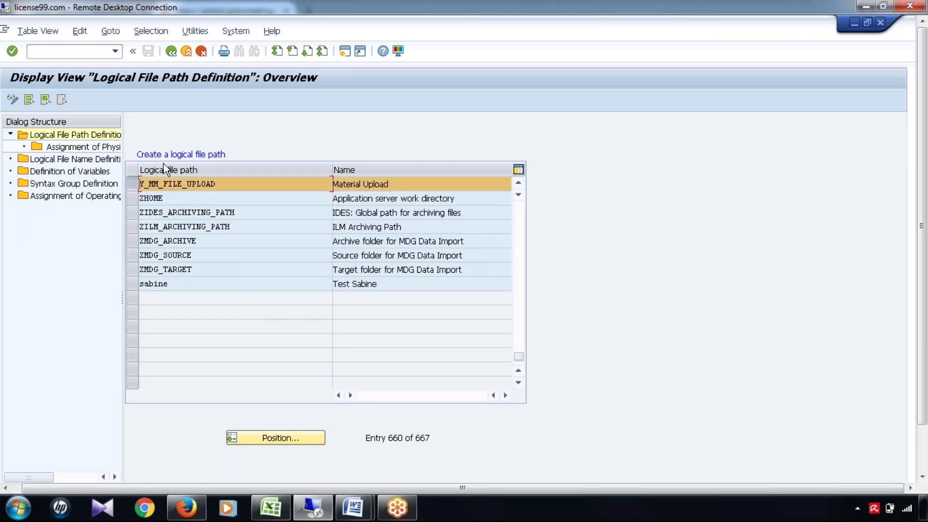
pyautogui.doubleClick(85, 148)
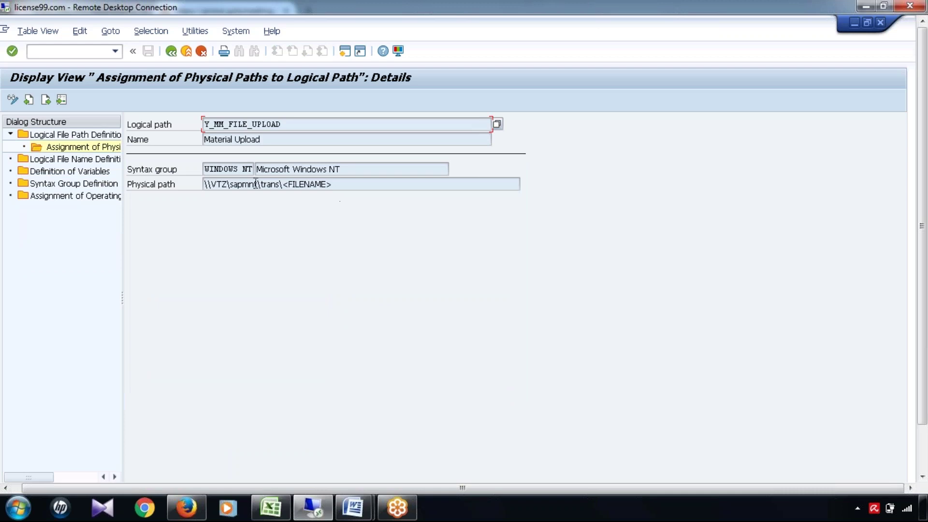
pyautogui.moveTo(333, 185); pyautogui.dragTo(189, 180)
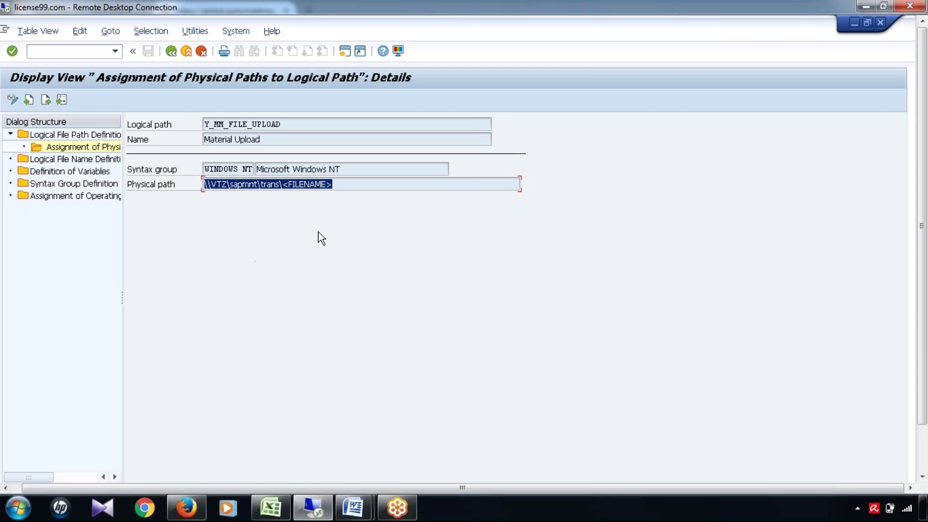
# Find the DIR_TRANS directory in transaction AL11, and start transaction CG3Z to view its file upload parameters.
pyautogui.click(68, 51)
pyautogui.write('/nal11')
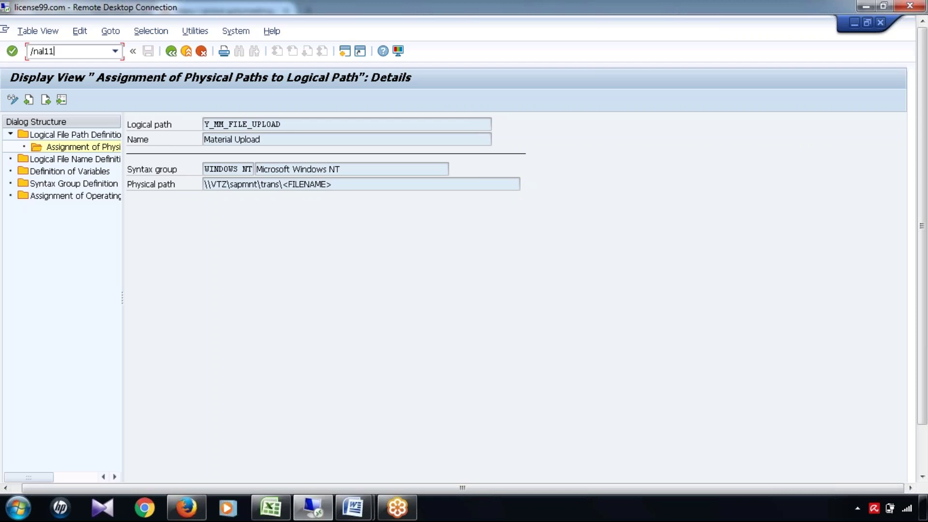
pyautogui.press('Return')
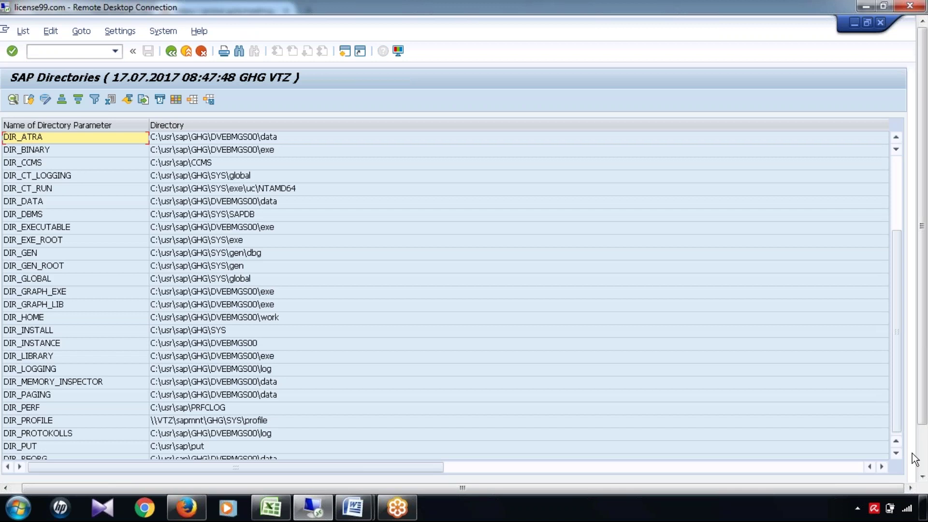
pyautogui.scroll(-3, 912, 461)
pyautogui.click(25, 448)
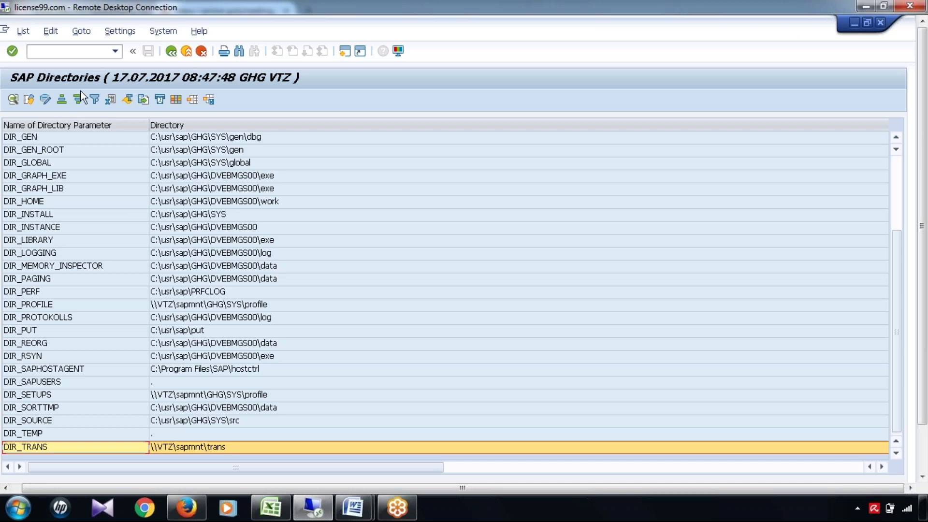
pyautogui.write('/ncg3z')
pyautogui.press('Return')
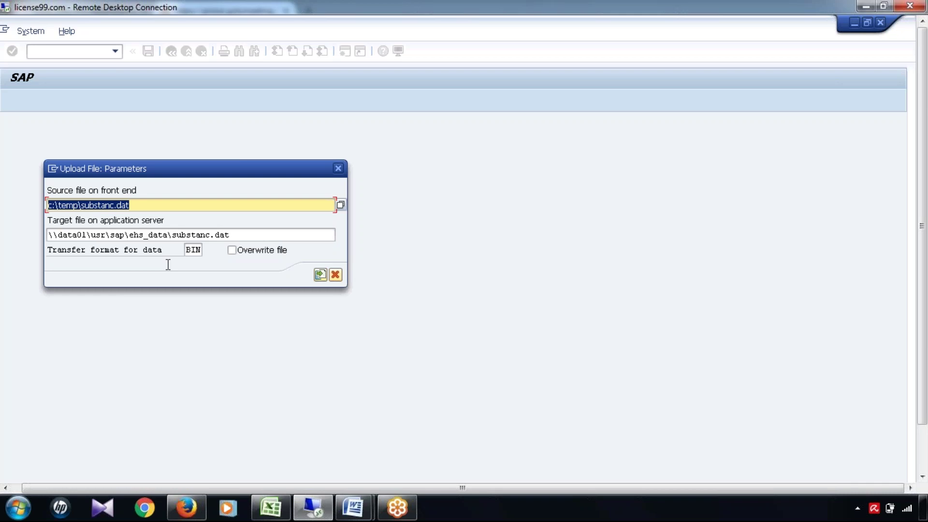
# Switch to the Import Master Data and Mapping Information window and run the import for the Material data source.
pyautogui.moveTo(924, 296); pyautogui.dragTo(925, 378)
pyautogui.moveTo(193, 468)
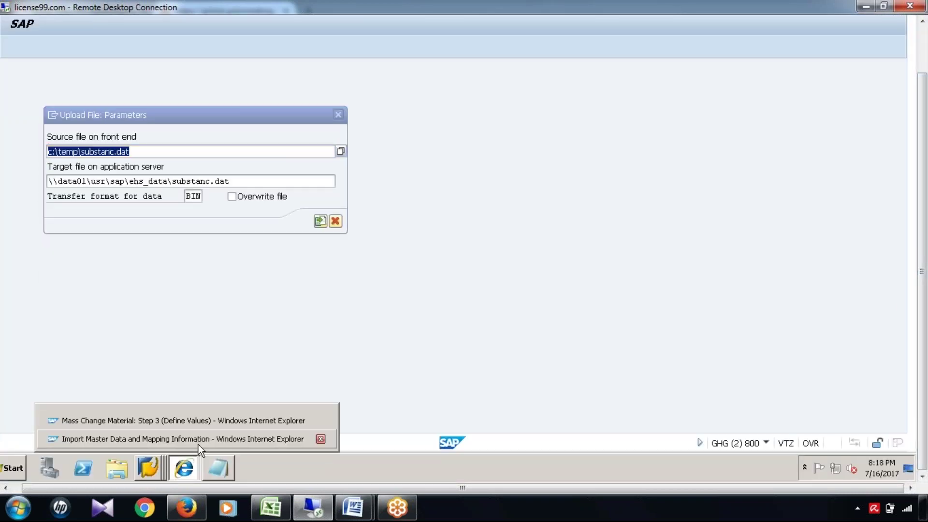
pyautogui.click(198, 445)
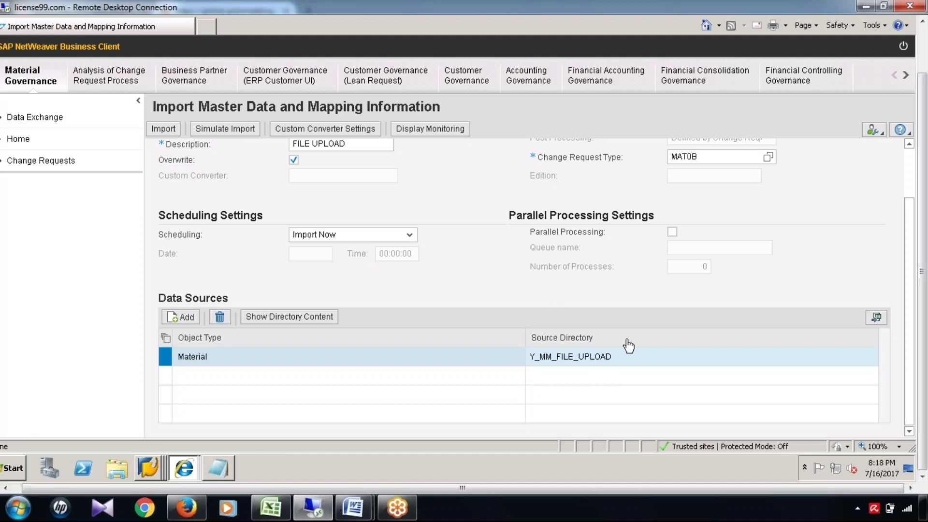
pyautogui.click(168, 132)
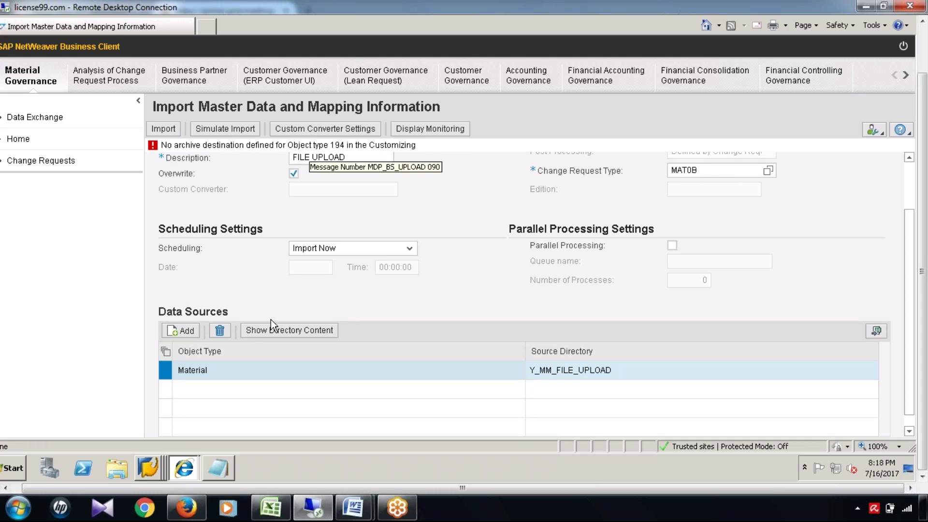
# Switch to the Notepad note with the DIR_TRANS path \\VTZ\sapmnt\trans and add the text XML below it.
pyautogui.click(175, 463)
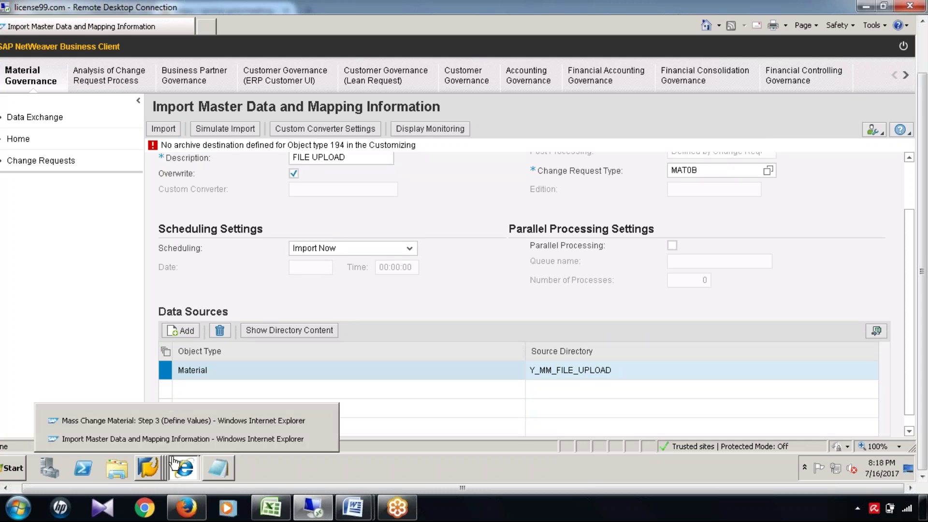
pyautogui.click(161, 465)
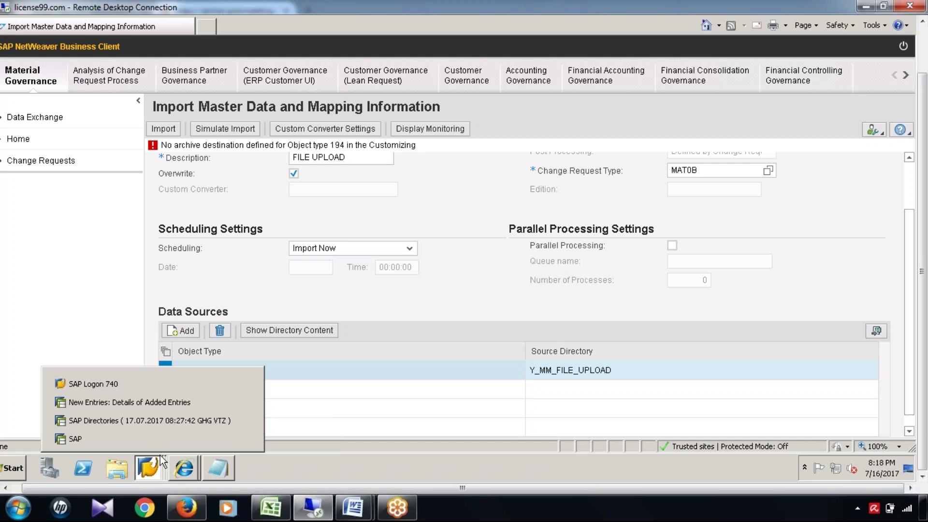
pyautogui.click(219, 467)
pyautogui.write('\\\\VTZ\\sapmnt\\trans')
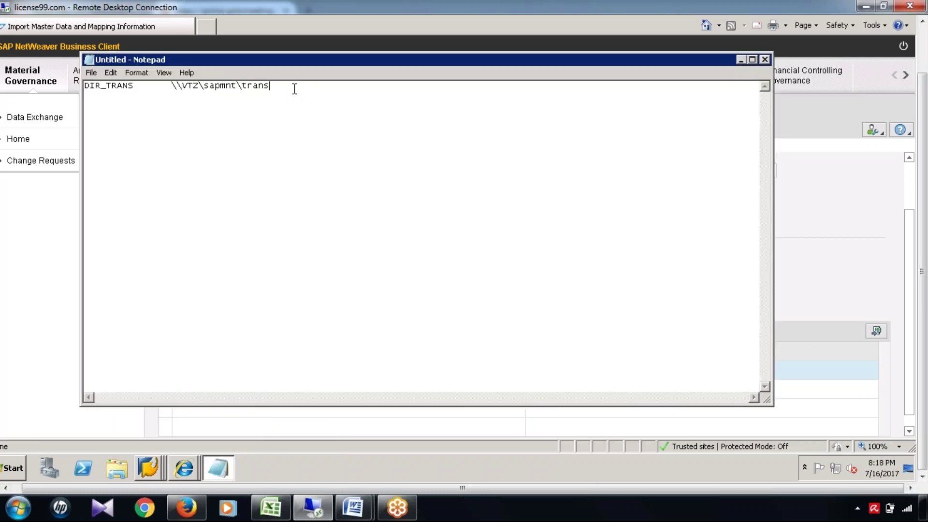
pyautogui.moveTo(276, 89); pyautogui.dragTo(73, 76)
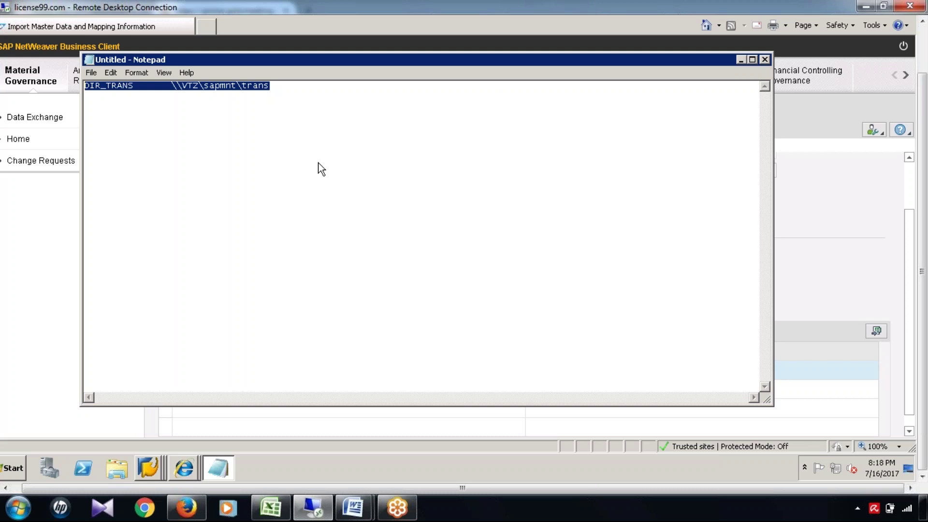
pyautogui.click(324, 196)
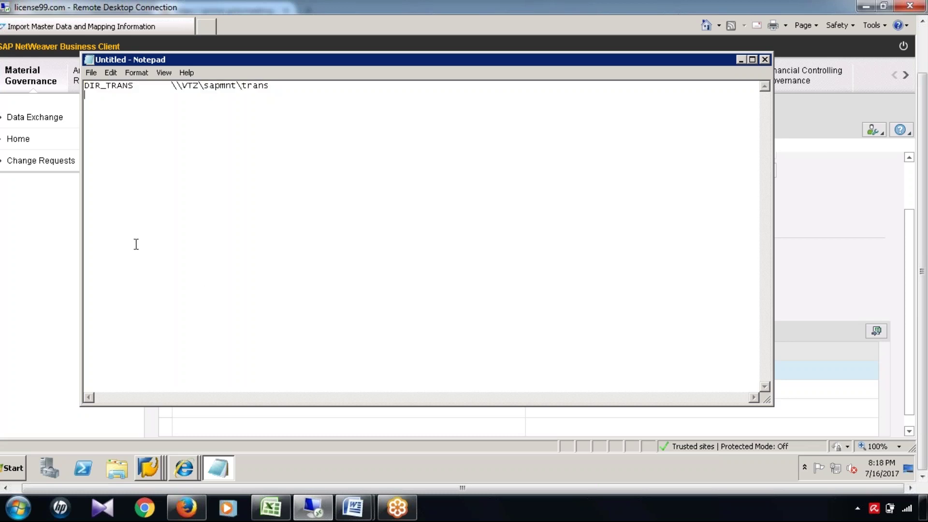
pyautogui.press('Return')
pyautogui.press('Return')
pyautogui.write('XML')
# Return to the import page, run the material import again and request its monitoring display.
pyautogui.click(7, 287)
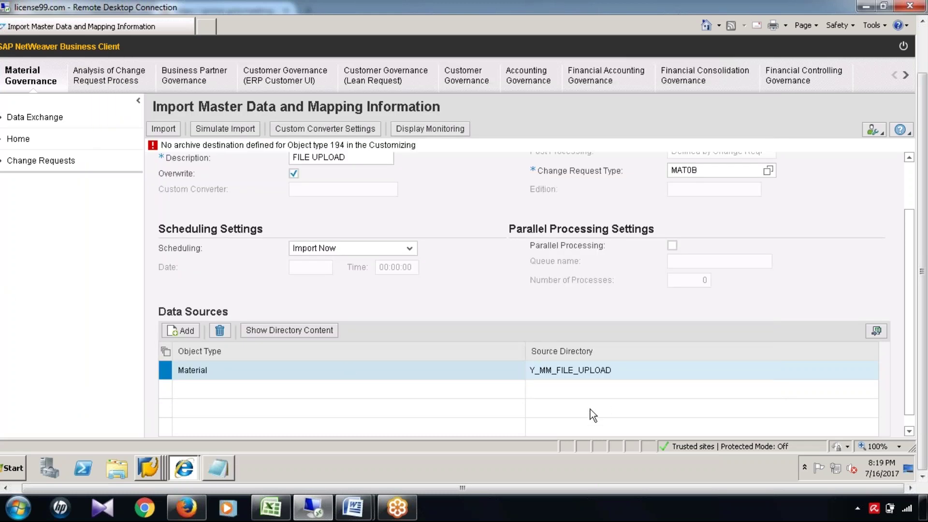
pyautogui.click(156, 127)
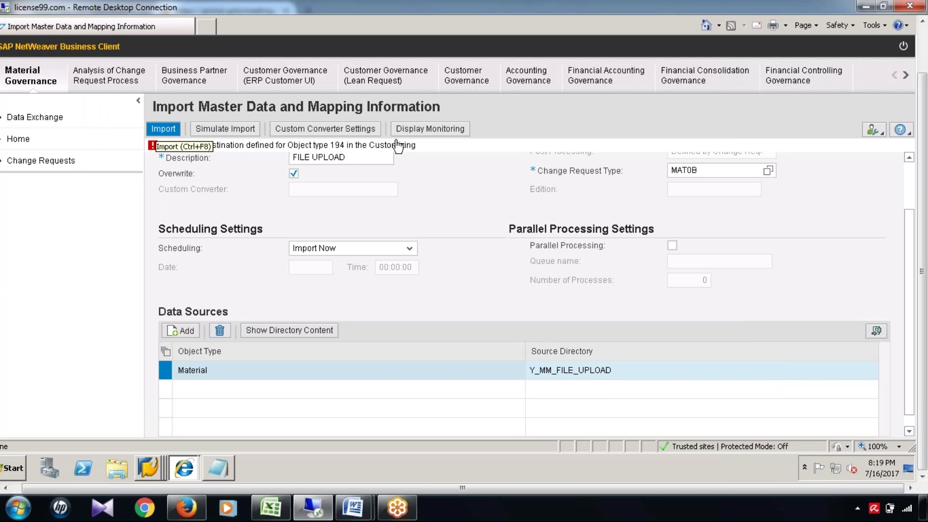
pyautogui.click(430, 128)
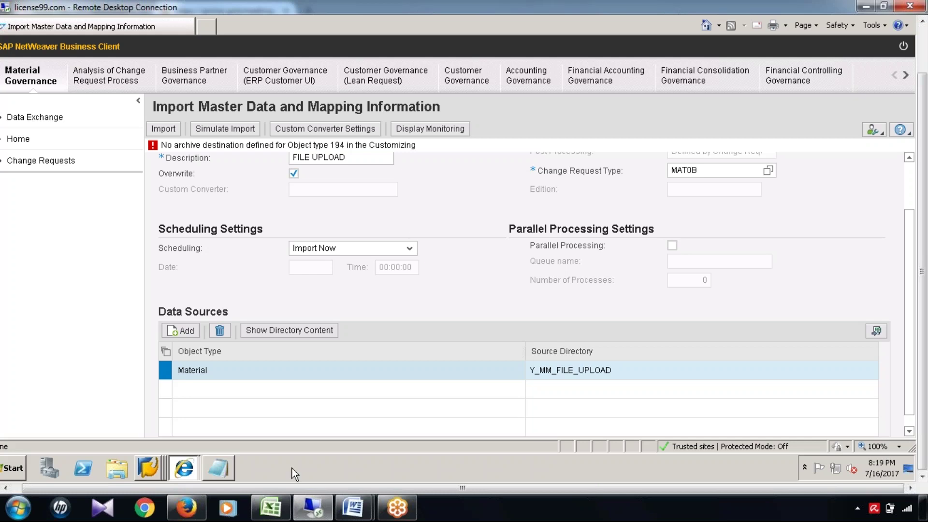
# Switch to the Excel notes and make the Step 1 to Step 4 lines in A1374:A1382 bold.
pyautogui.click(271, 508)
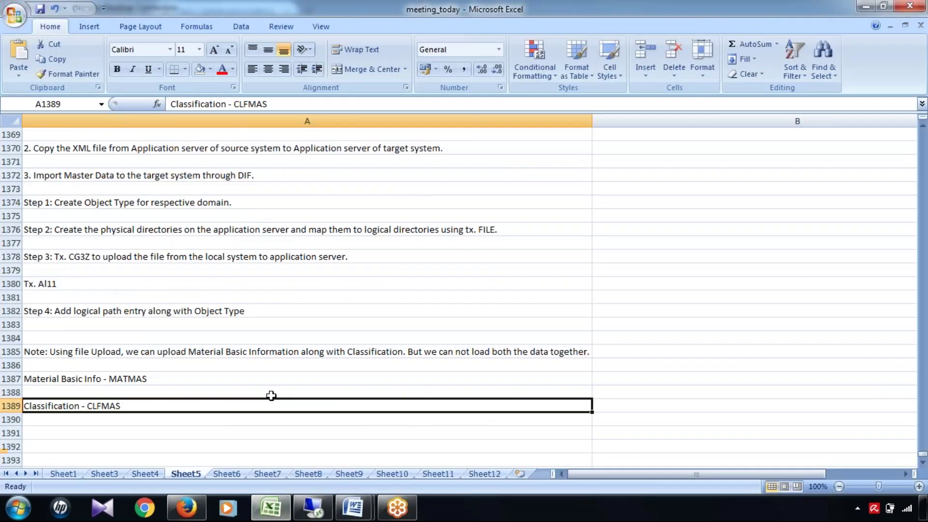
pyautogui.scroll(3, 270, 393)
pyautogui.scroll(-1, 269, 393)
pyautogui.click(87, 176)
pyautogui.moveTo(76, 283); pyautogui.dragTo(80, 393)
pyautogui.click(120, 69)
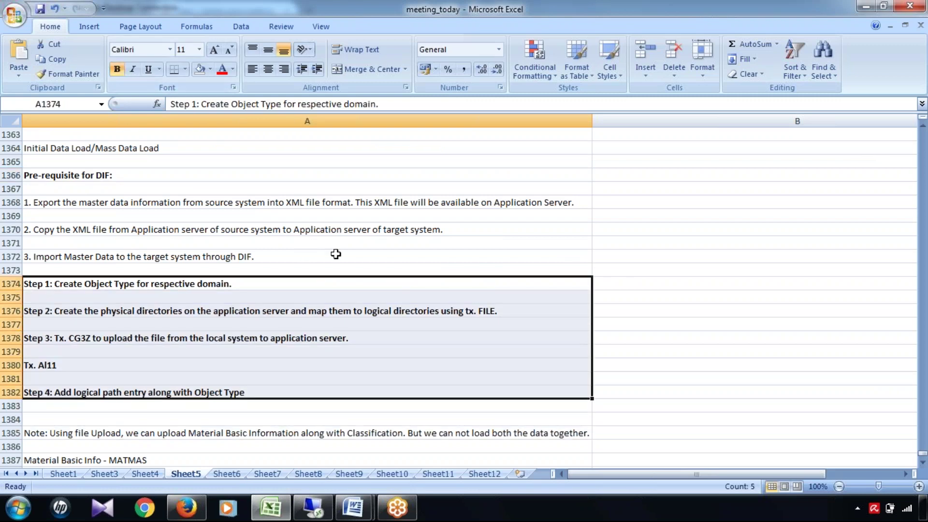
# Review the three DIF prerequisites on exporting, copying and importing the XML file, along with the steps listed below them.
pyautogui.click(306, 257)
pyautogui.scroll(1, 439, 322)
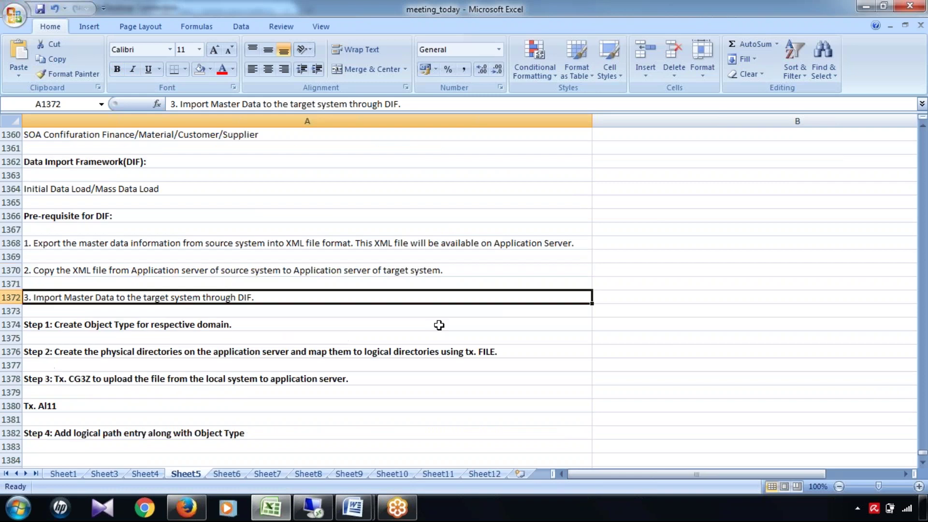
pyautogui.click(422, 388)
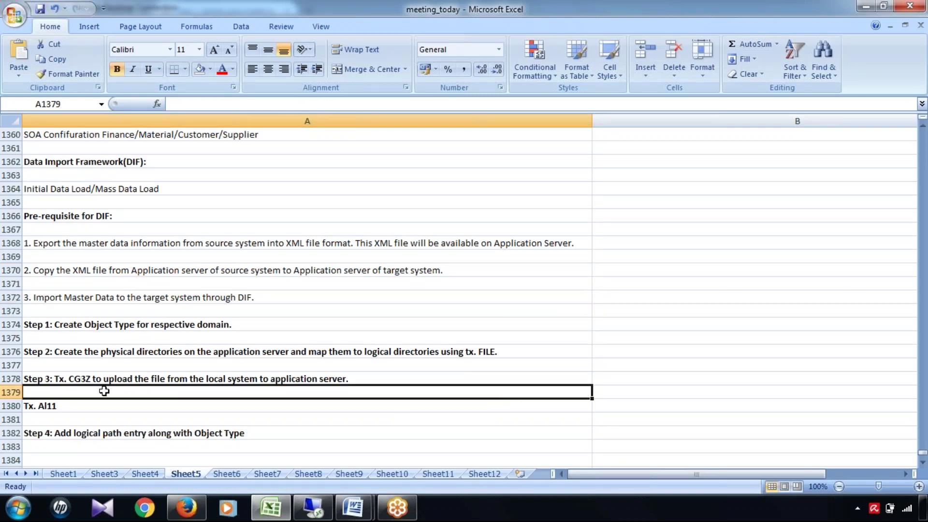
pyautogui.click(78, 216)
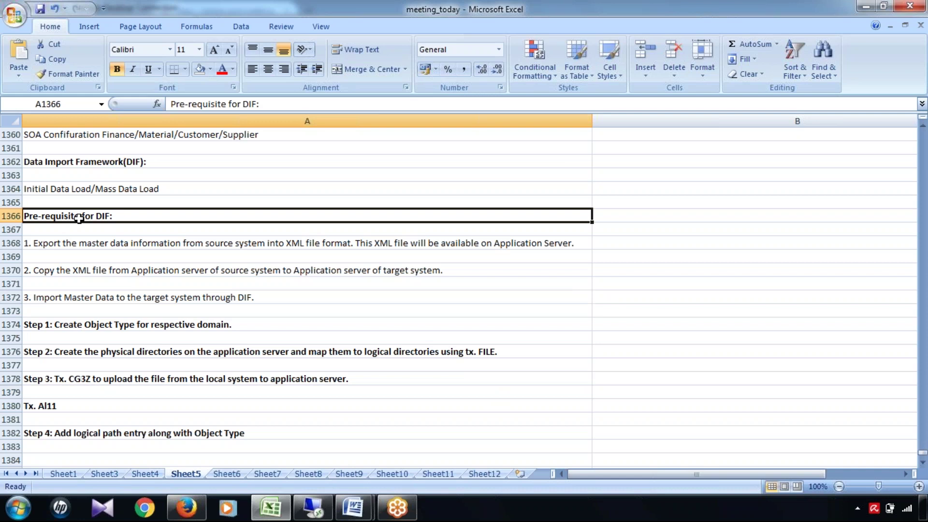
pyautogui.click(136, 246)
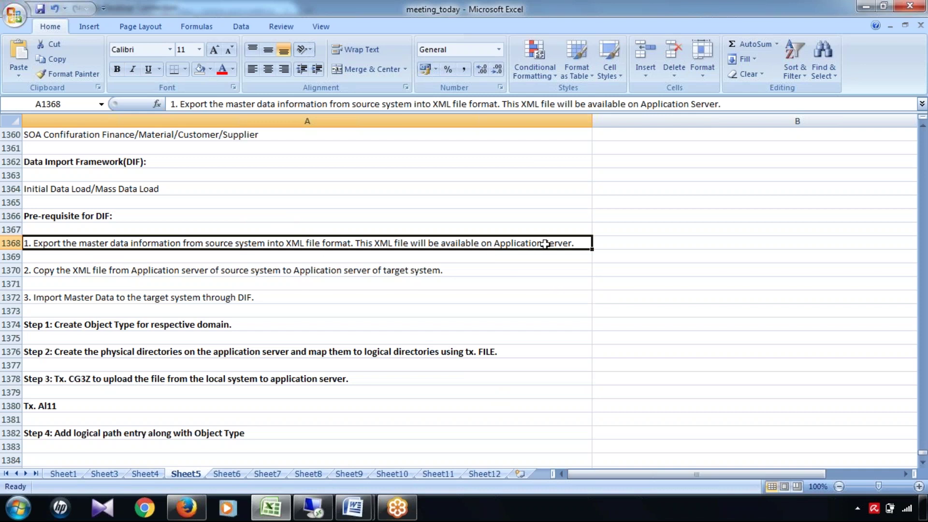
pyautogui.click(220, 271)
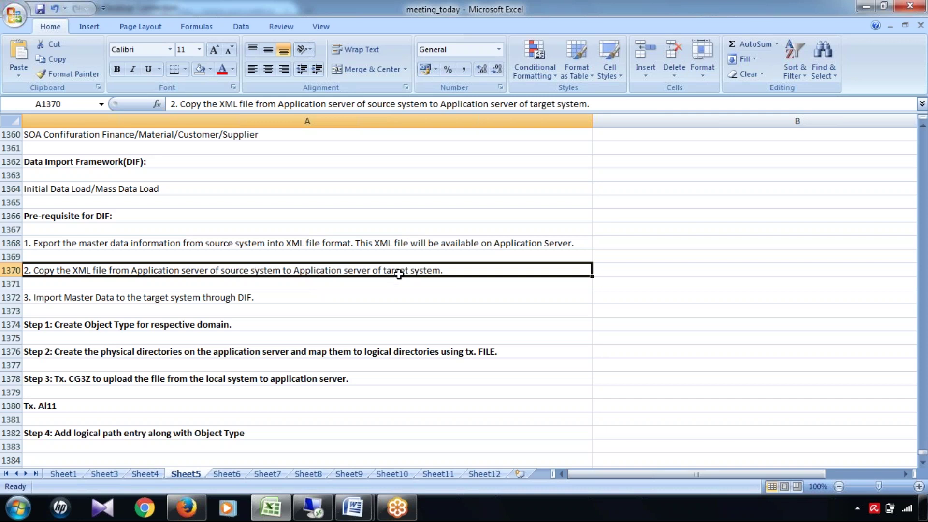
pyautogui.click(103, 380)
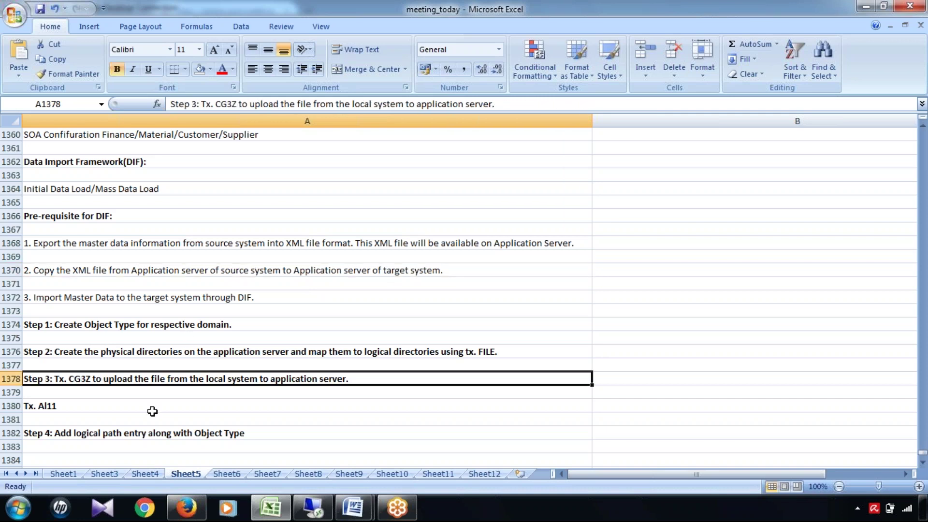
pyautogui.click(400, 270)
pyautogui.click(149, 300)
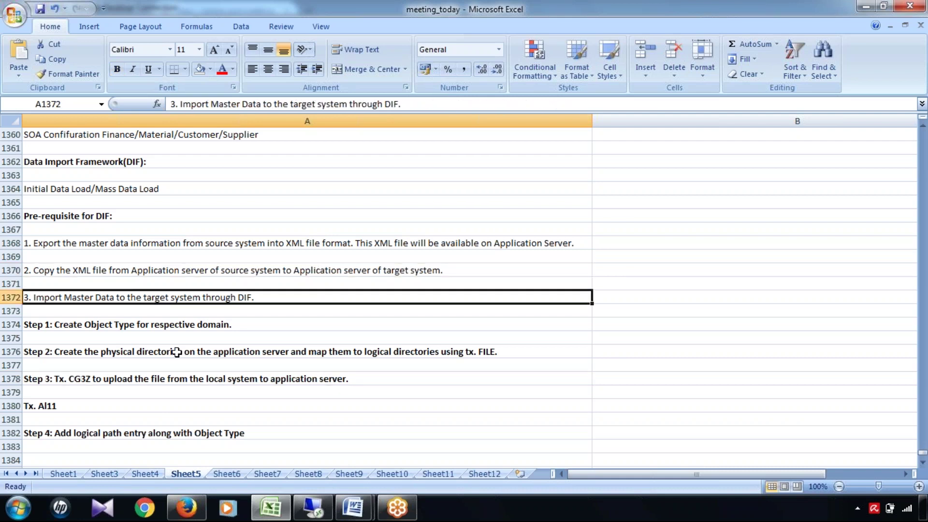
pyautogui.moveTo(110, 244); pyautogui.dragTo(124, 298)
pyautogui.scroll(-2, 383, 343)
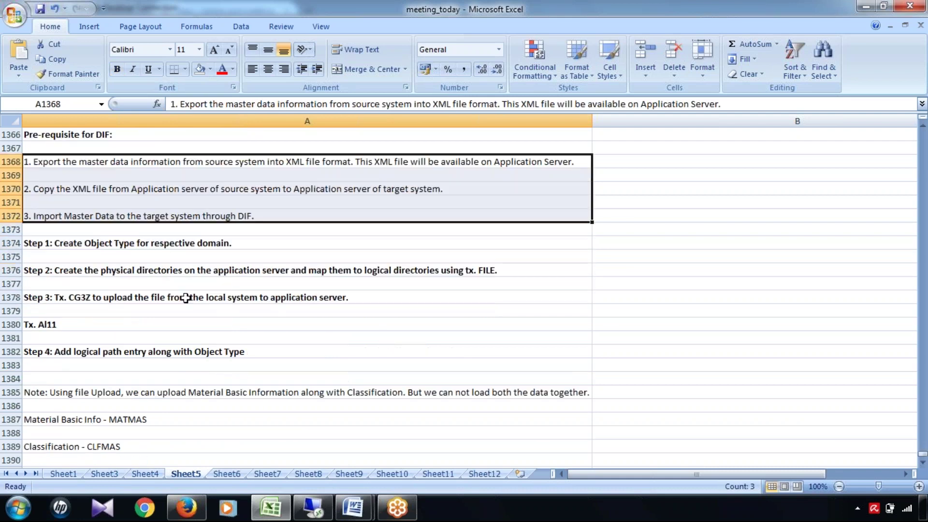
# Go through the Step 1 to Step 4 lines and the Tx. Al11 line in A1374:A1382 one by one.
pyautogui.click(180, 244)
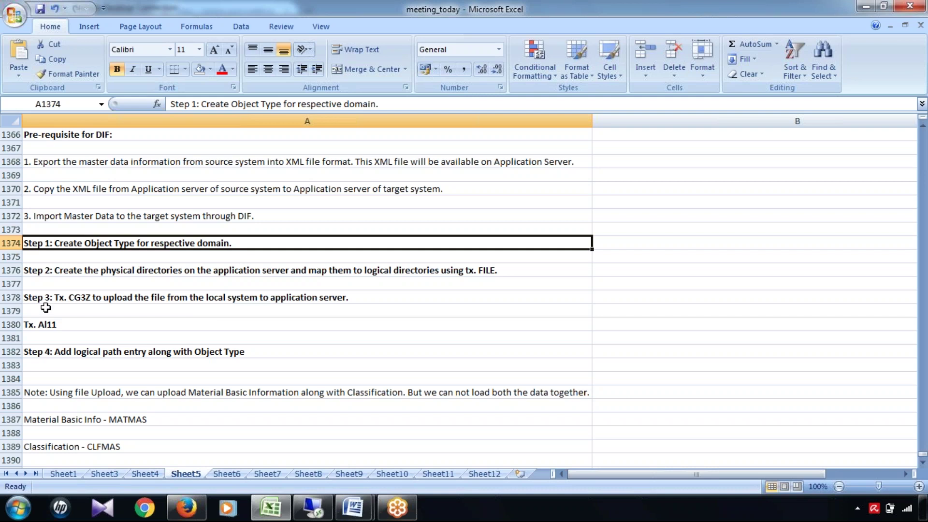
pyautogui.click(83, 267)
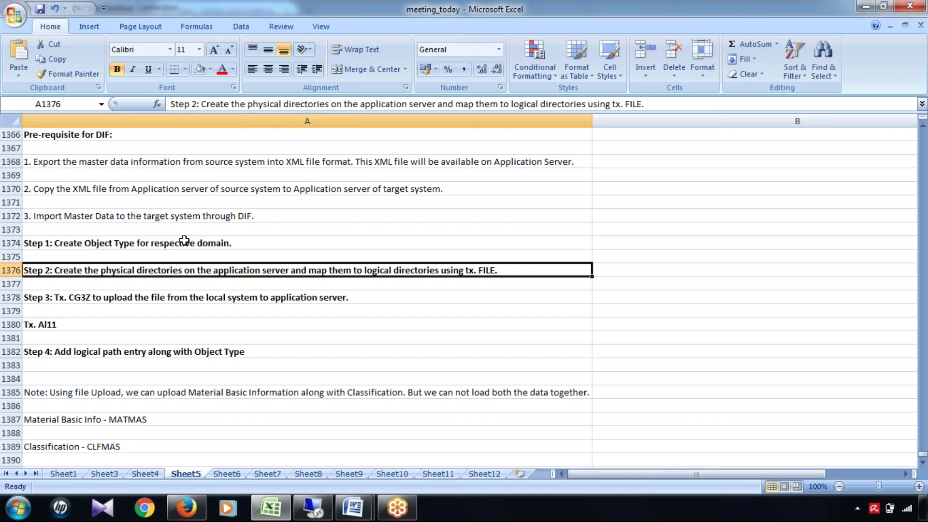
pyautogui.click(69, 326)
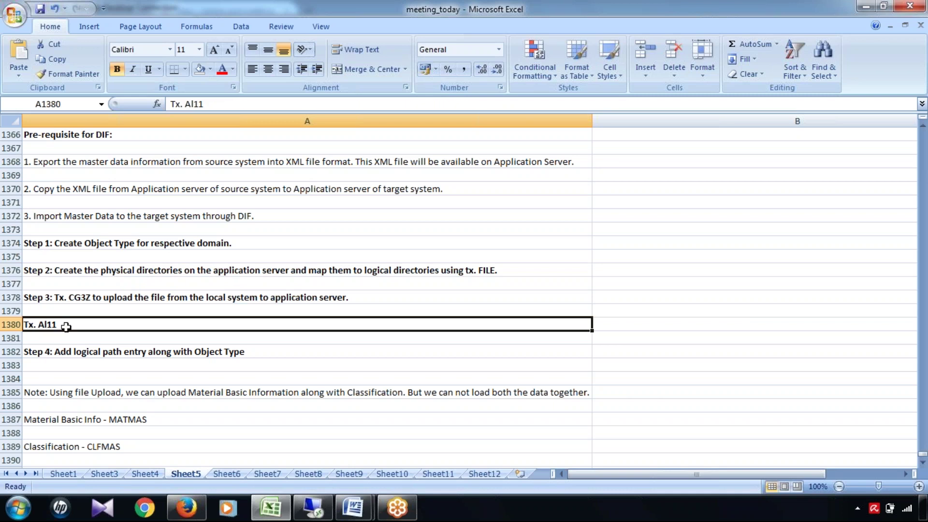
pyautogui.click(107, 299)
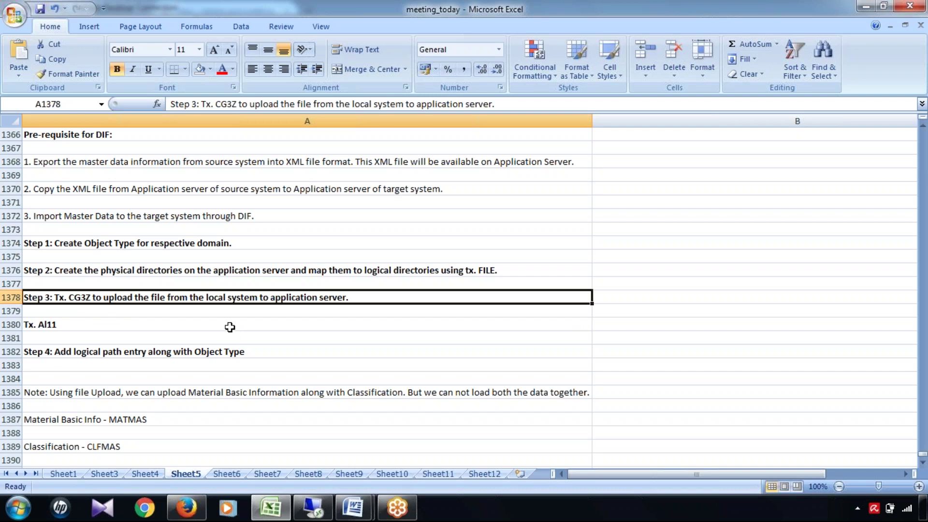
pyautogui.click(88, 352)
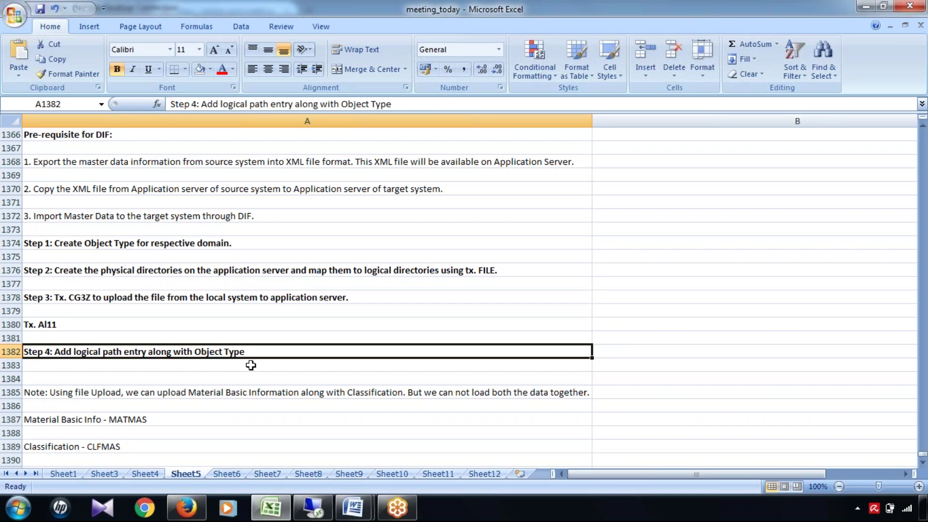
# Enter "Step 5: Execute using NWBC." in A1384 and make it bold.
pyautogui.click(170, 379)
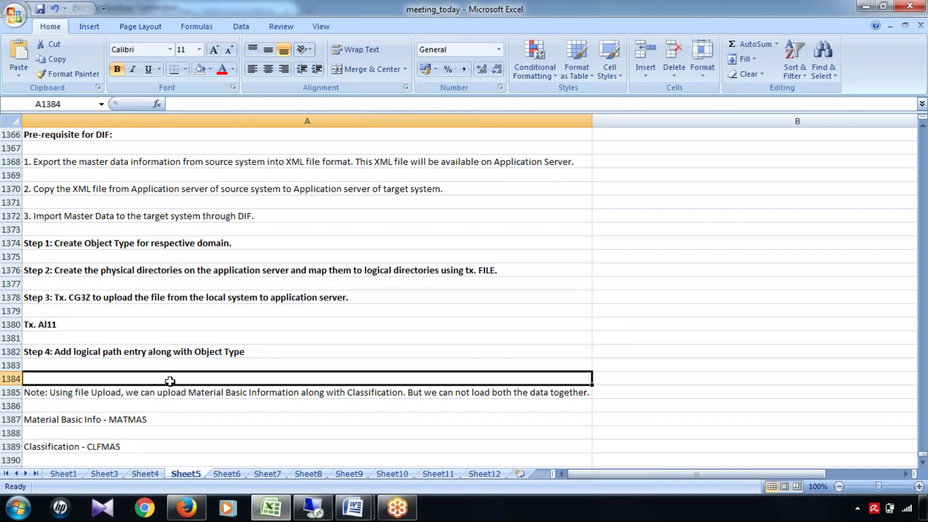
pyautogui.write('Ste')
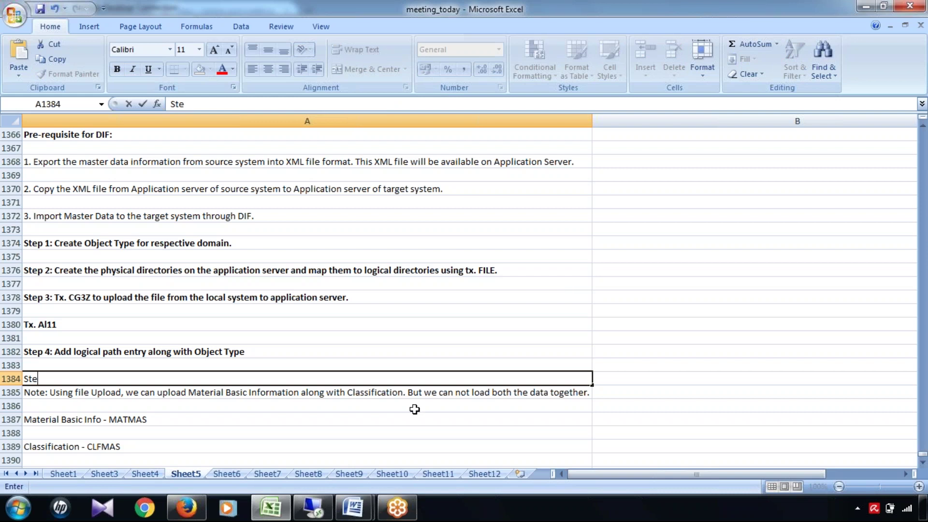
pyautogui.write('p 5: Execute using NWBC.')
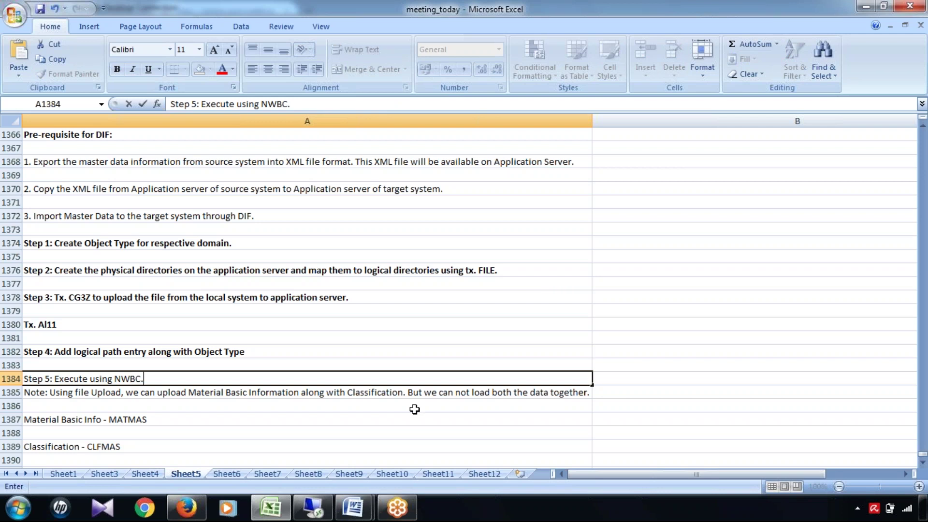
pyautogui.click(270, 430)
pyautogui.click(186, 378)
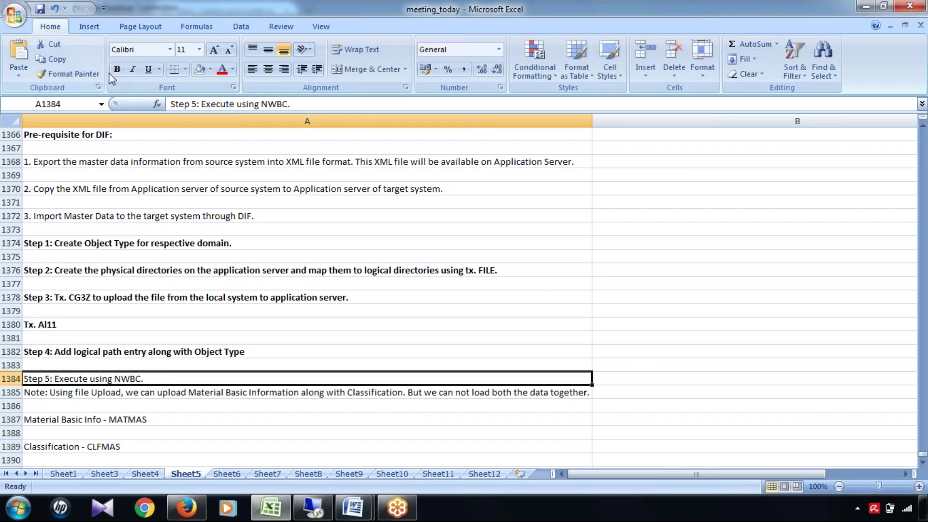
pyautogui.click(112, 73)
# Review the file upload note with its MATMAS and CLFMAS lines, and the Data Import Framework (DIF) notes from A1362 down.
pyautogui.click(154, 395)
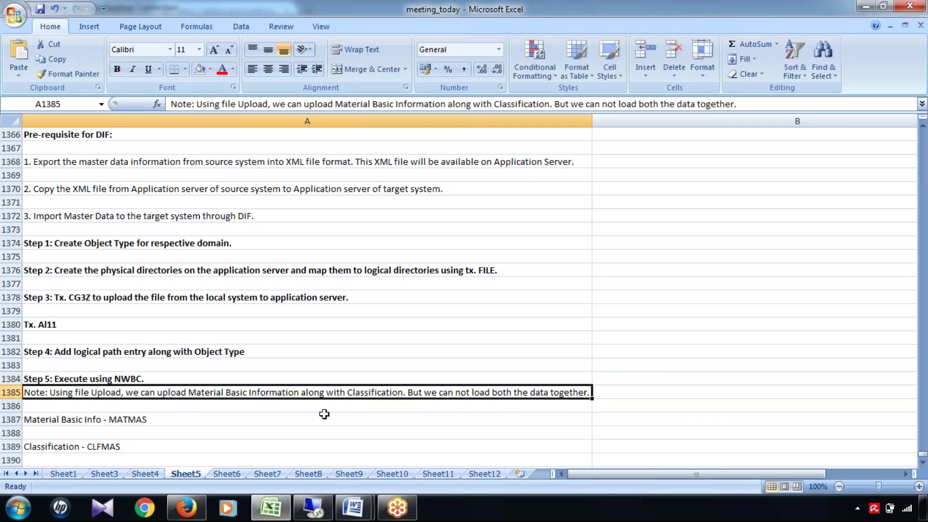
pyautogui.scroll(-2, 325, 414)
pyautogui.click(103, 339)
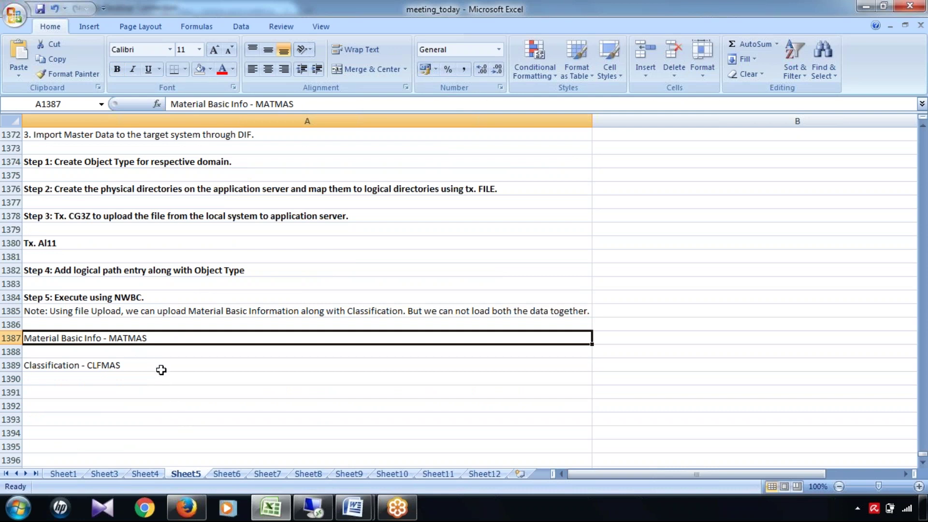
pyautogui.click(93, 368)
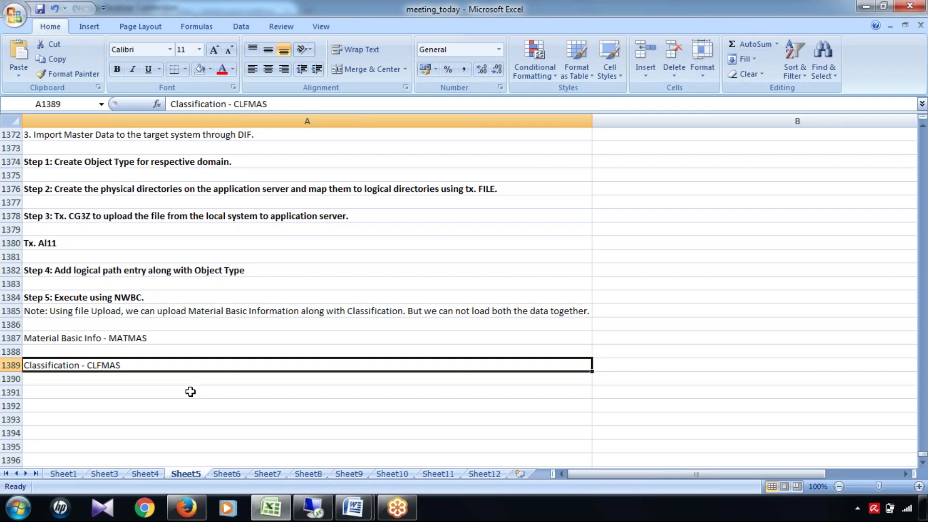
pyautogui.scroll(3, 190, 391)
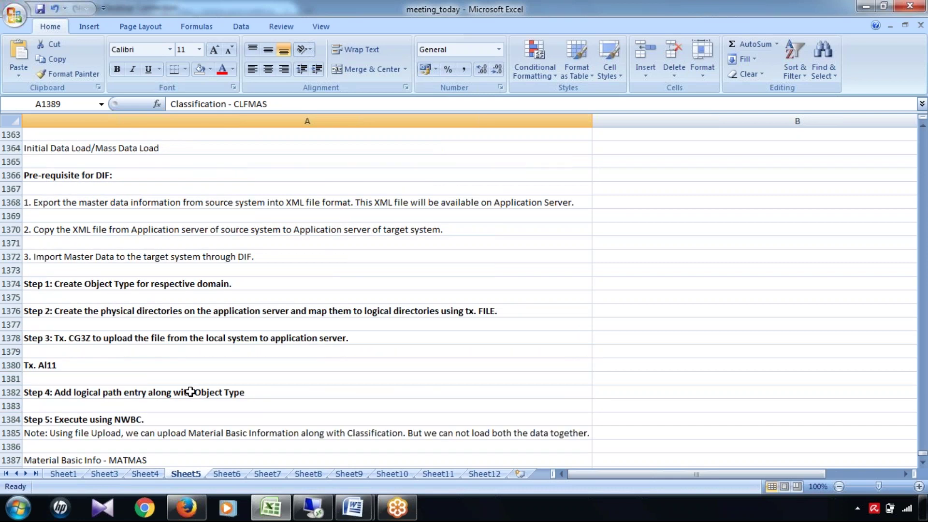
pyautogui.scroll(1, 178, 230)
pyautogui.click(133, 164)
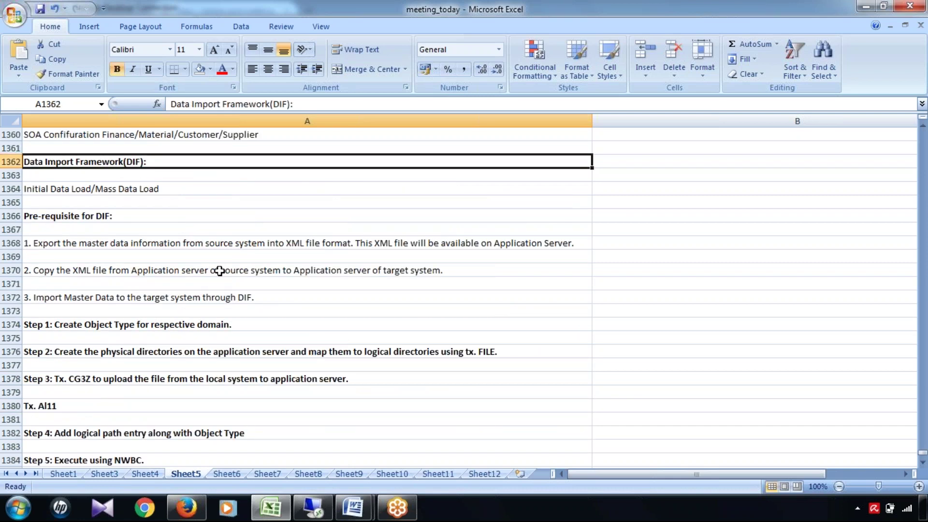
pyautogui.scroll(-1, 221, 301)
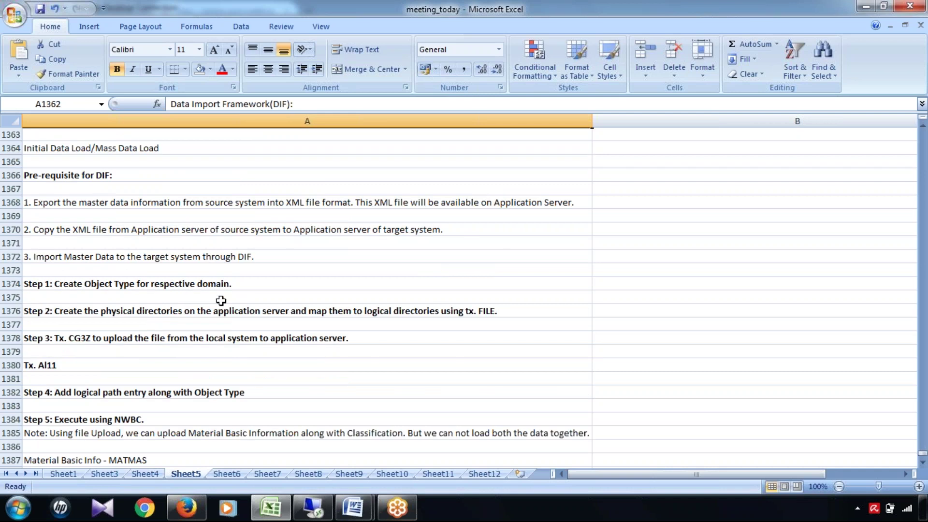
pyautogui.scroll(-2, 221, 301)
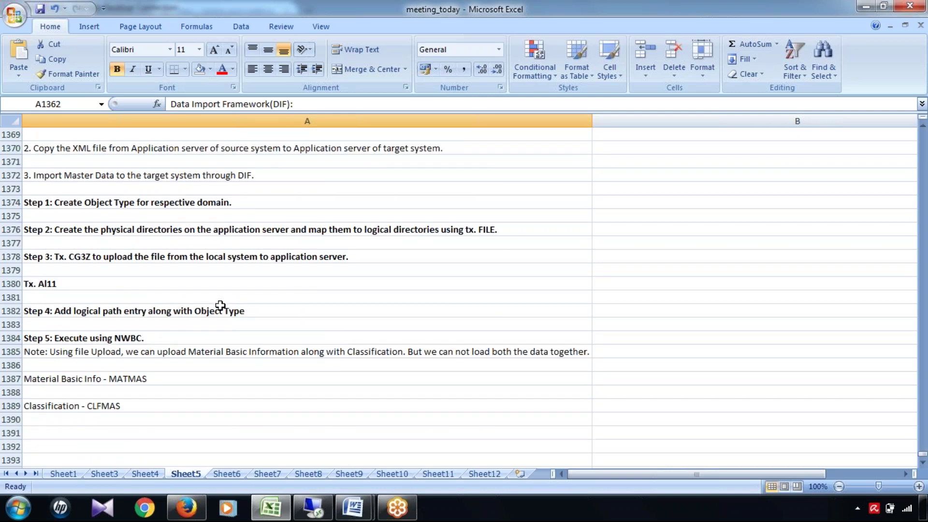
pyautogui.scroll(4, 220, 305)
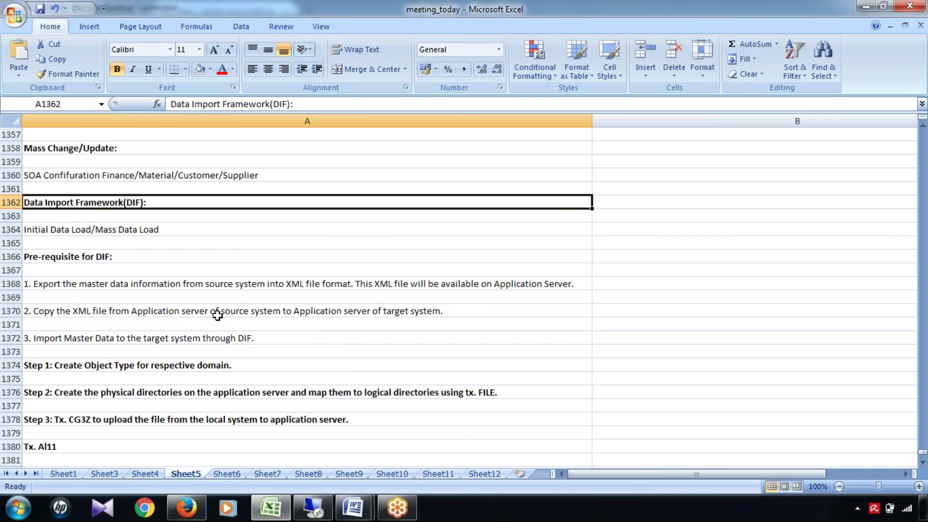
pyautogui.scroll(-6, 212, 314)
# Add the line "XML - Techinical field Name and the respective value" in A1393 below the DIF notes.
pyautogui.click(116, 377)
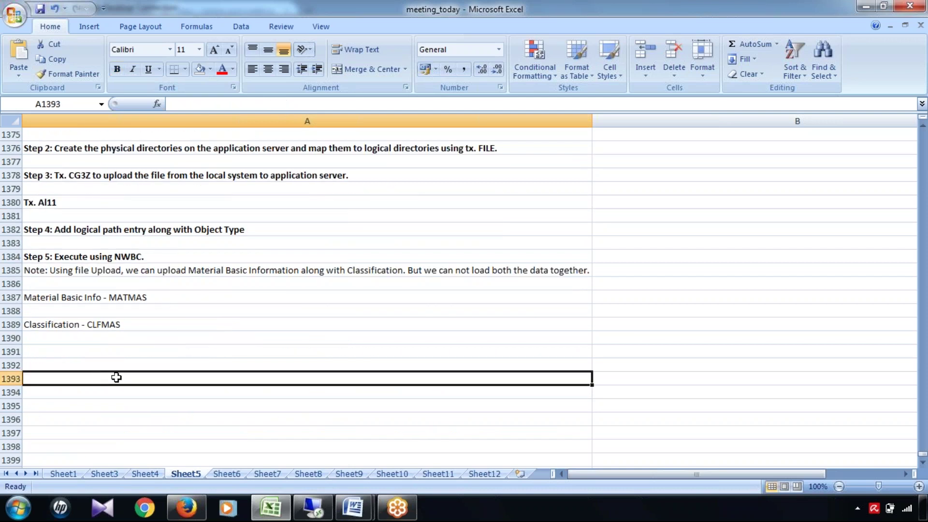
pyautogui.write('XML - Techinical fiel')
pyautogui.press('BackSpace')
pyautogui.write('ld Name and the ')
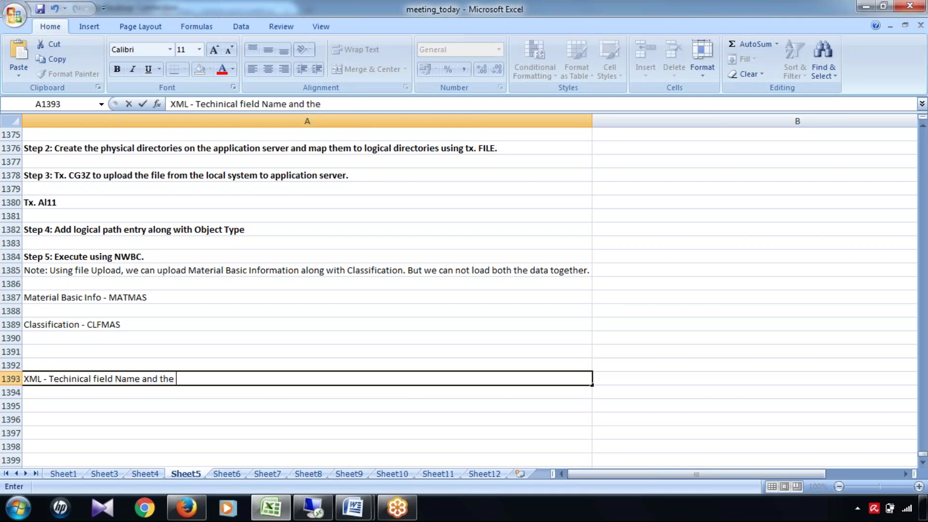
pyautogui.write('respectiv')
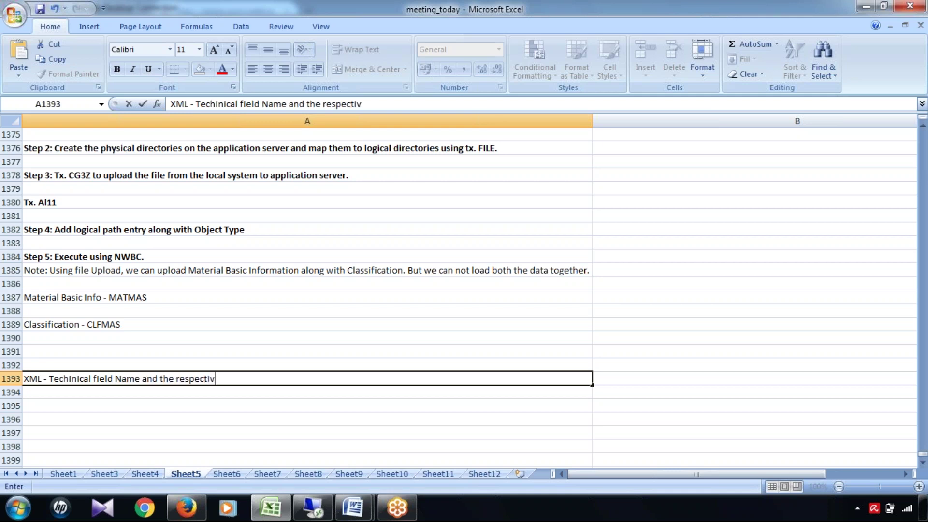
pyautogui.write('e value')
pyautogui.scroll(6, 215, 335)
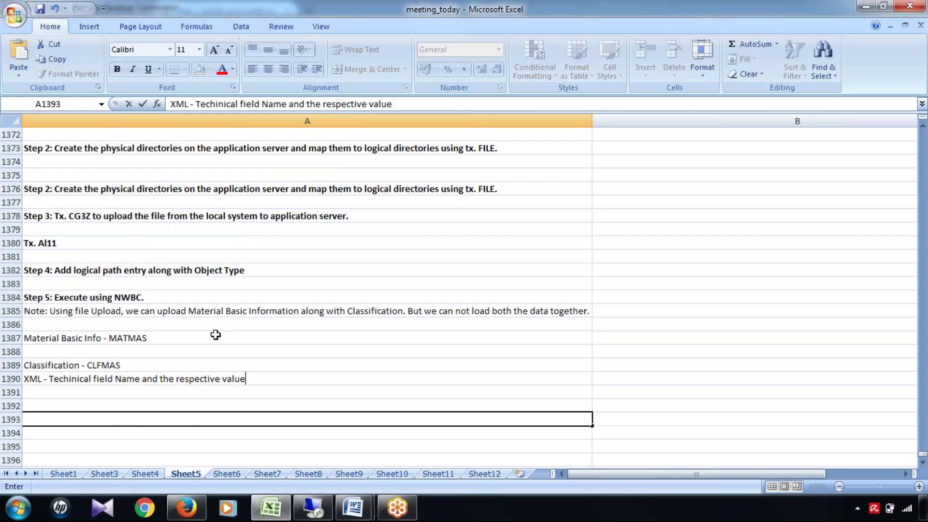
pyautogui.moveTo(93, 201); pyautogui.dragTo(144, 406)
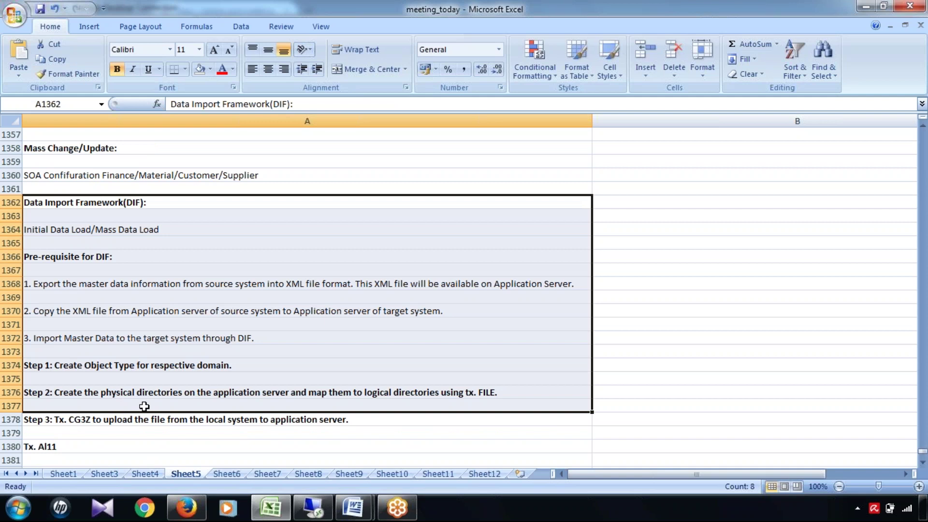
pyautogui.scroll(-7, 140, 406)
pyautogui.click(94, 341)
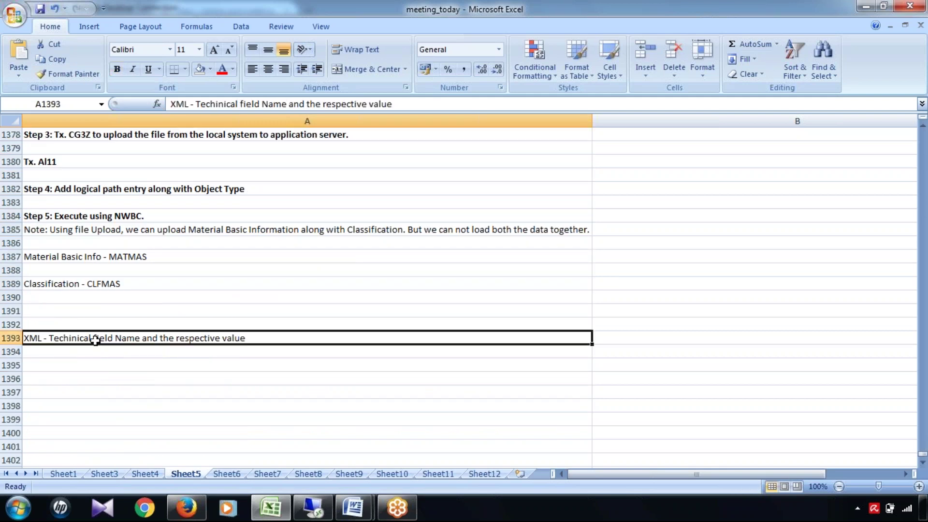
# Enter "MDG - YMANUFACTURE" in A1396 and "3rd Party system - ZMANUFCT" in A1398.
pyautogui.click(140, 379)
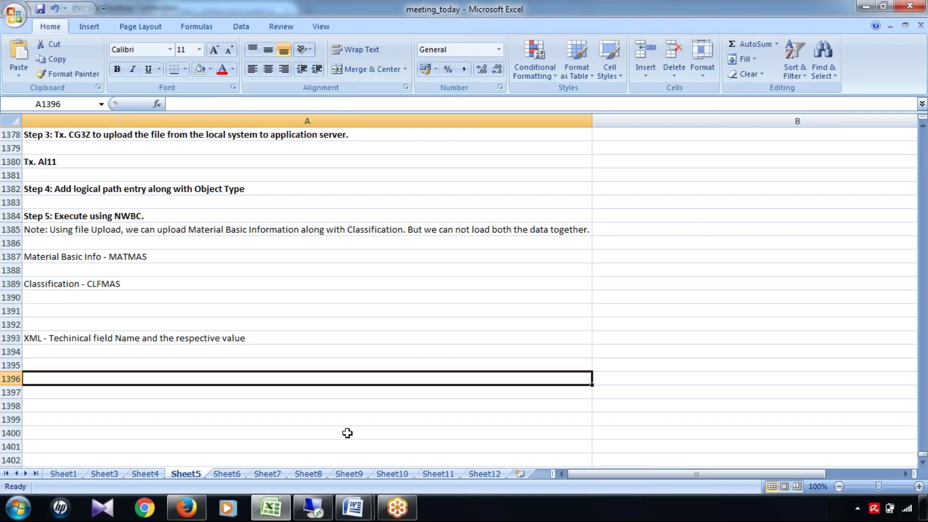
pyautogui.write('MDG - ')
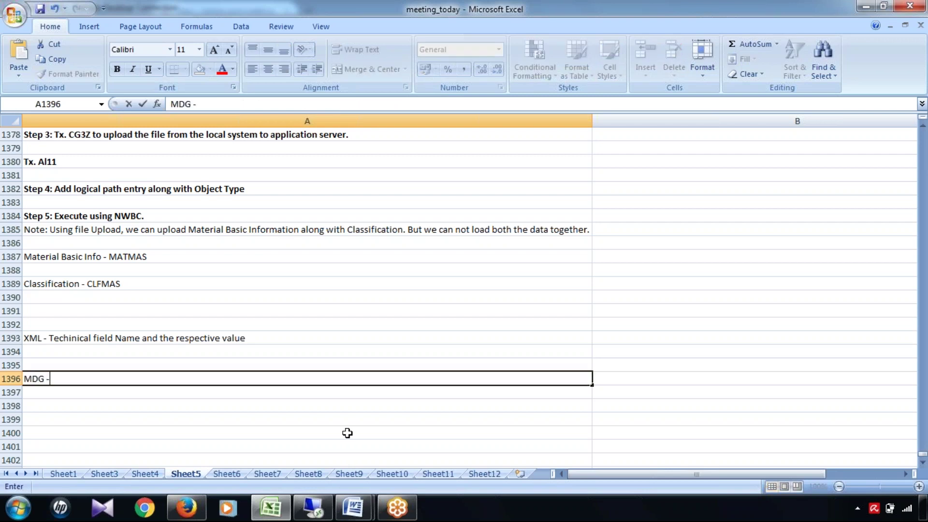
pyautogui.write('YMANUFAC')
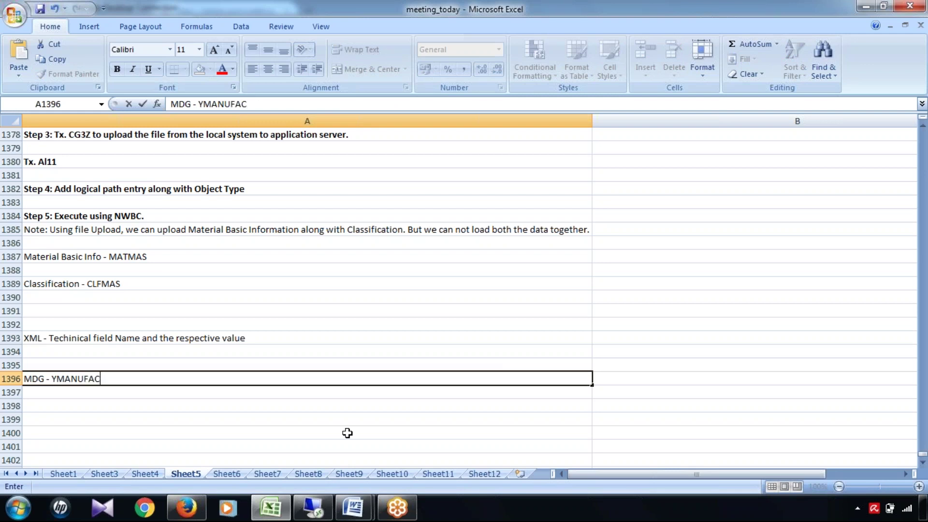
pyautogui.write('TURE')
pyautogui.click(127, 407)
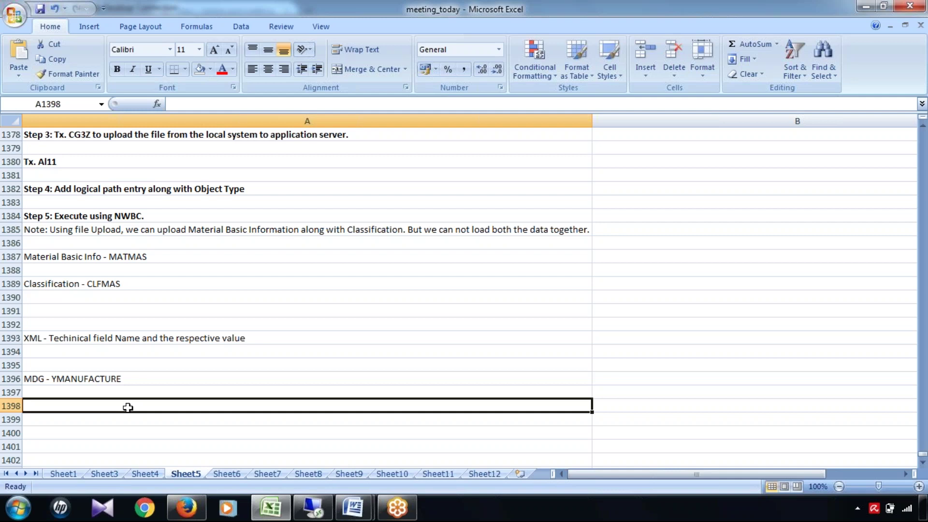
pyautogui.write('3rd Party system - ZM')
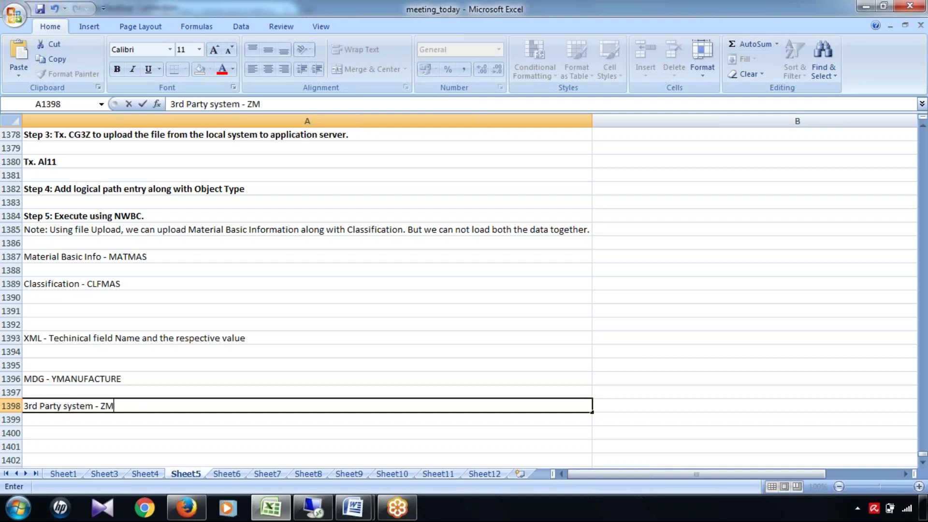
pyautogui.write('ANUFCT')
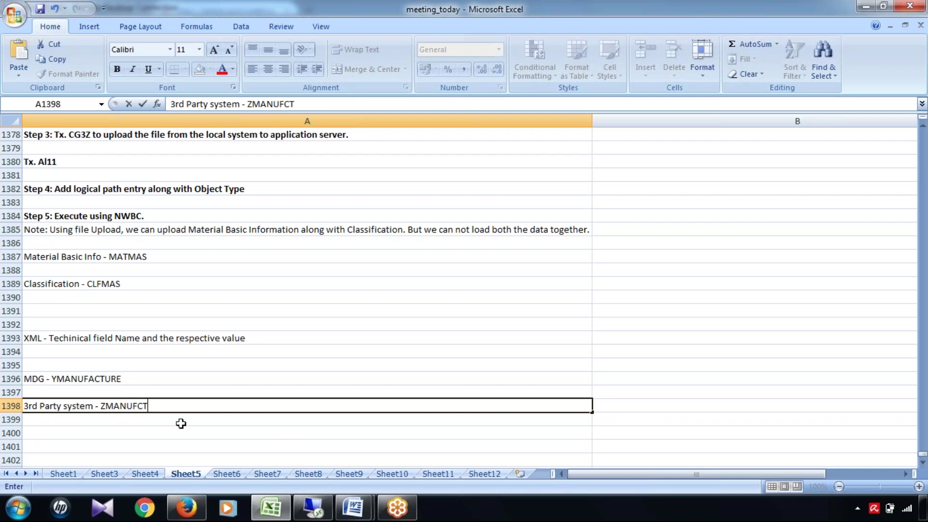
pyautogui.click(121, 376)
# Compare the MDG field name in A1396 with the third-party system field name in A1398.
pyautogui.click(149, 405)
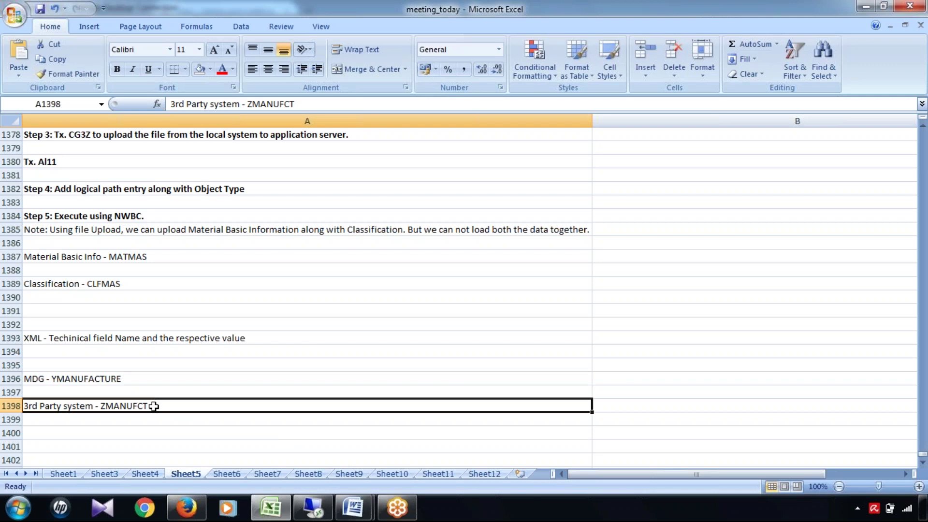
pyautogui.click(138, 381)
pyautogui.click(157, 404)
pyautogui.click(81, 373)
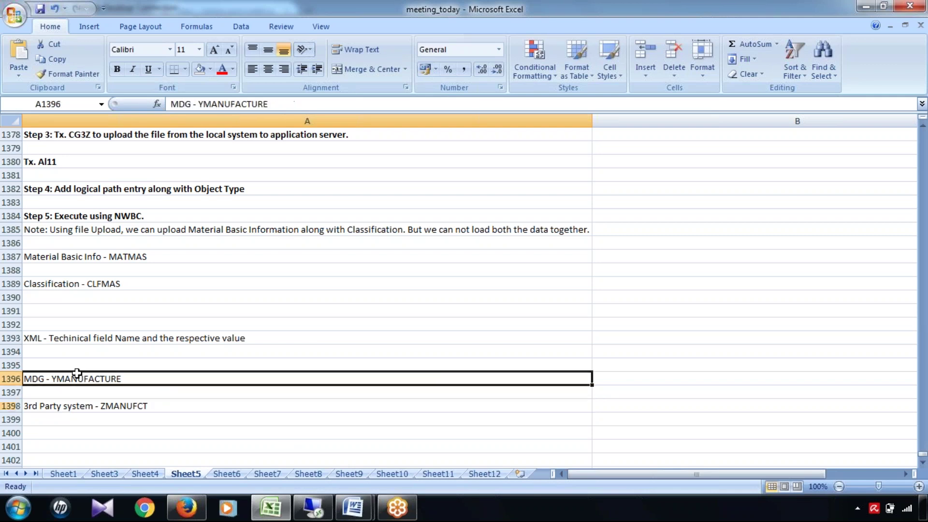
pyautogui.click(95, 406)
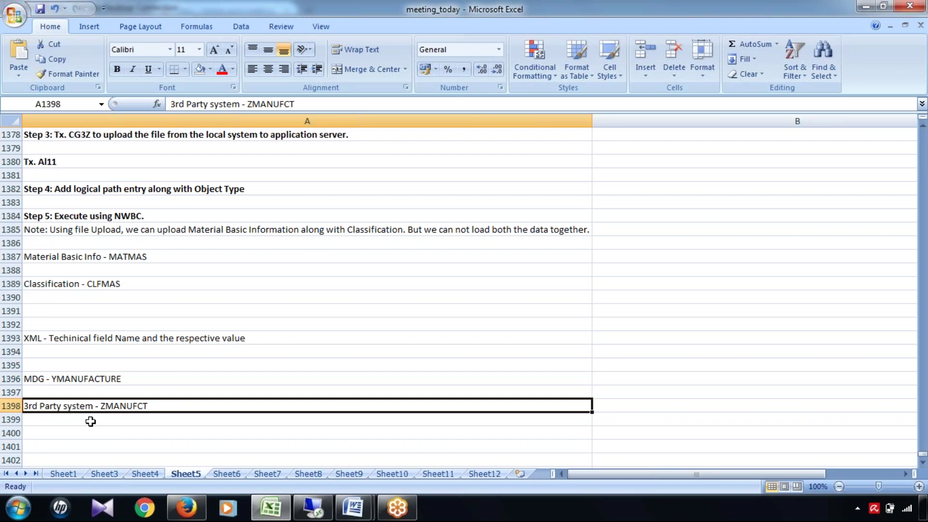
# Add the bold line "Value Mapping & Key Mapping" in A1401 below the third-party system field name.
pyautogui.scroll(-1, 94, 419)
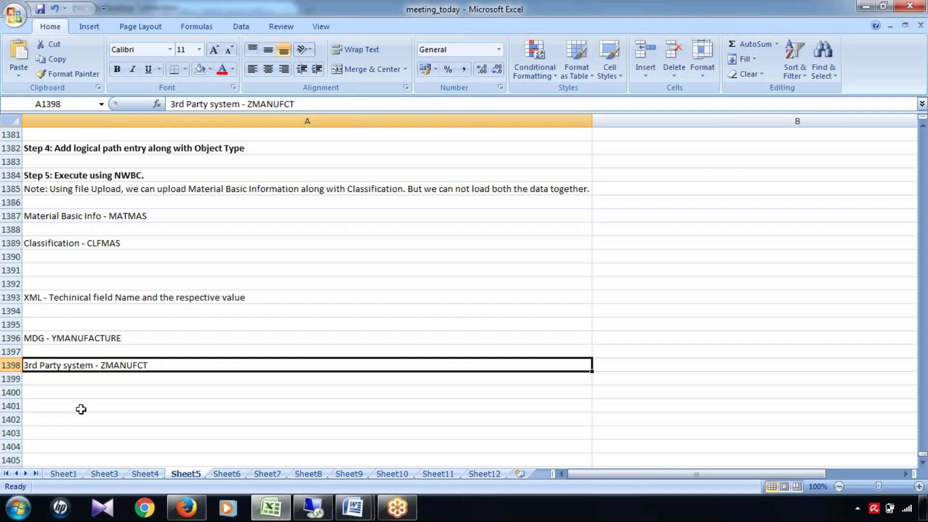
pyautogui.click(81, 409)
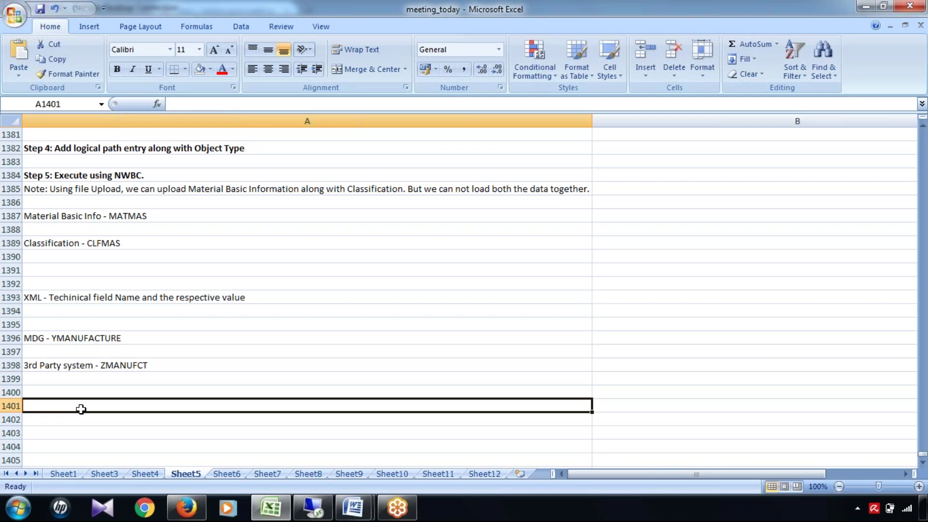
pyautogui.write('Va')
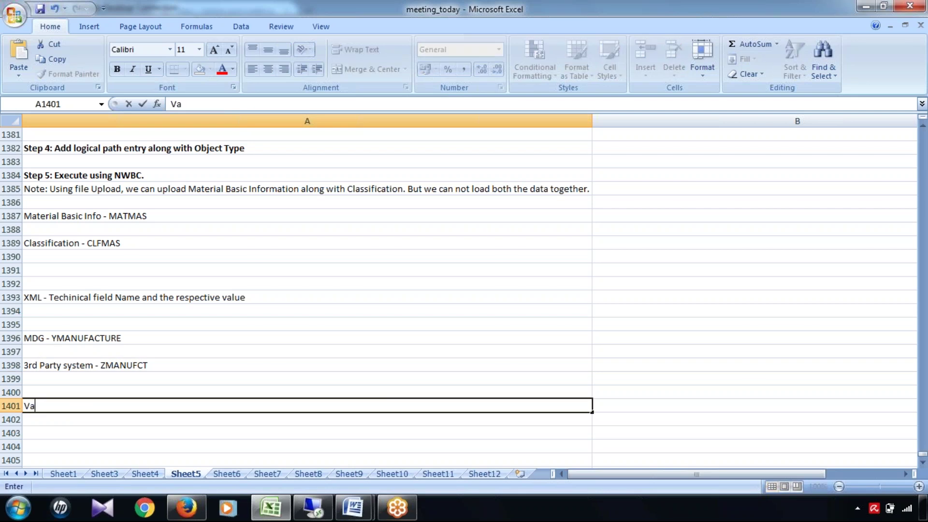
pyautogui.write('lue Mappi')
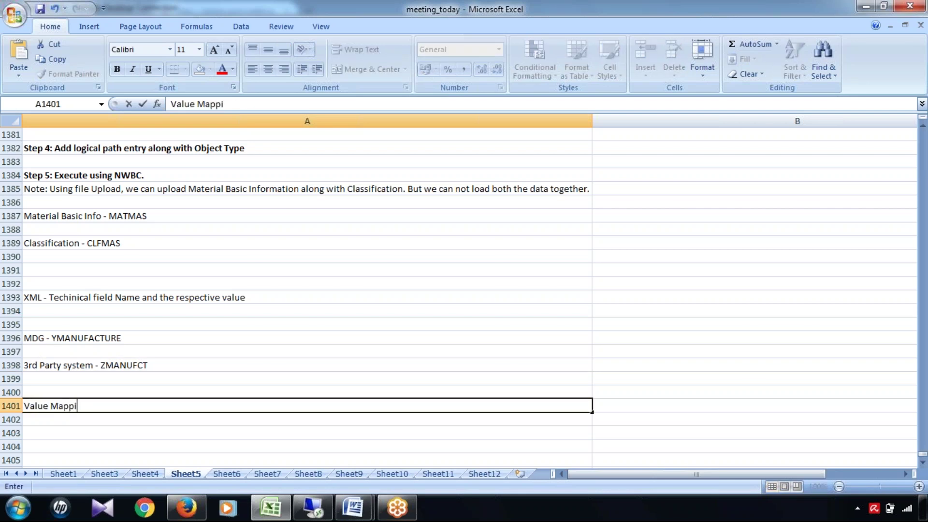
pyautogui.write('ng & Key Mapping')
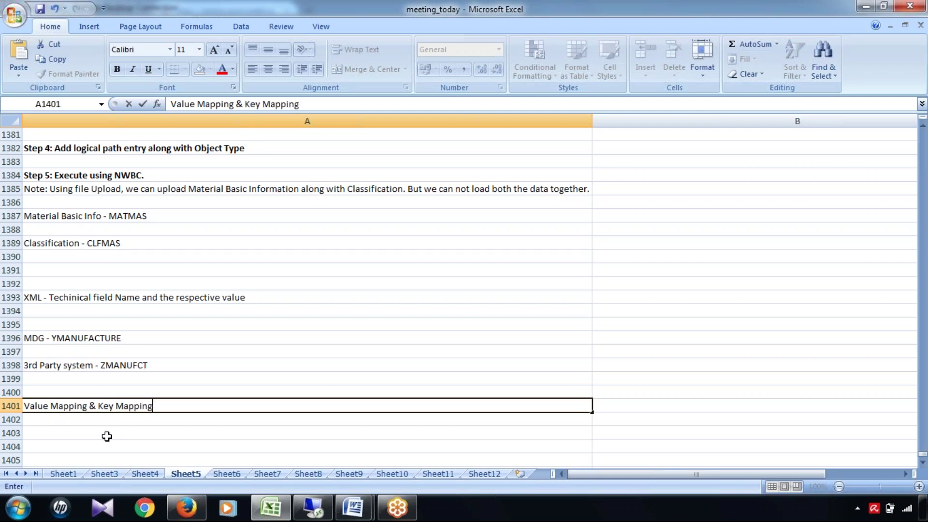
pyautogui.press('Return')
pyautogui.press('Up')
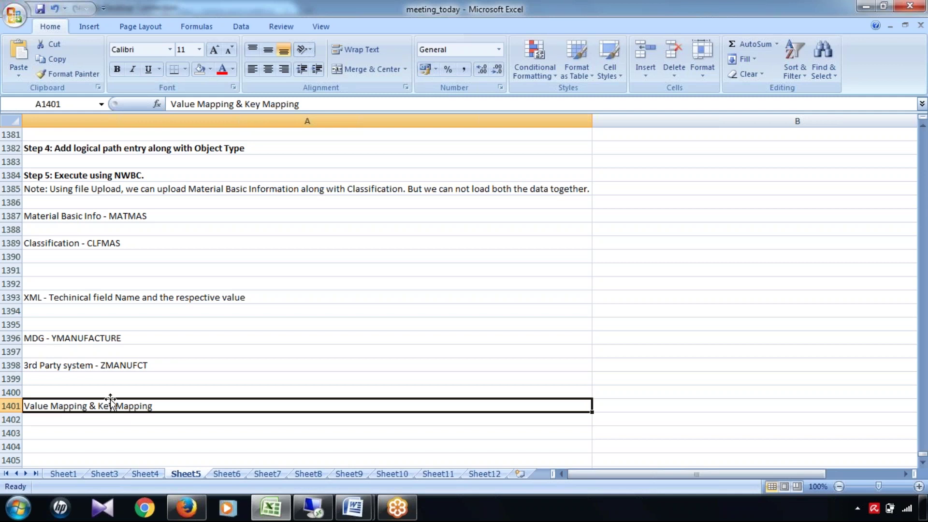
pyautogui.click(117, 69)
pyautogui.click(202, 430)
# Review the Data Import Framework (DIF) heading in A1362 and its prerequisites and steps below.
pyautogui.scroll(7, 203, 429)
pyautogui.scroll(-1, 203, 427)
pyautogui.scroll(1, 203, 428)
pyautogui.click(140, 166)
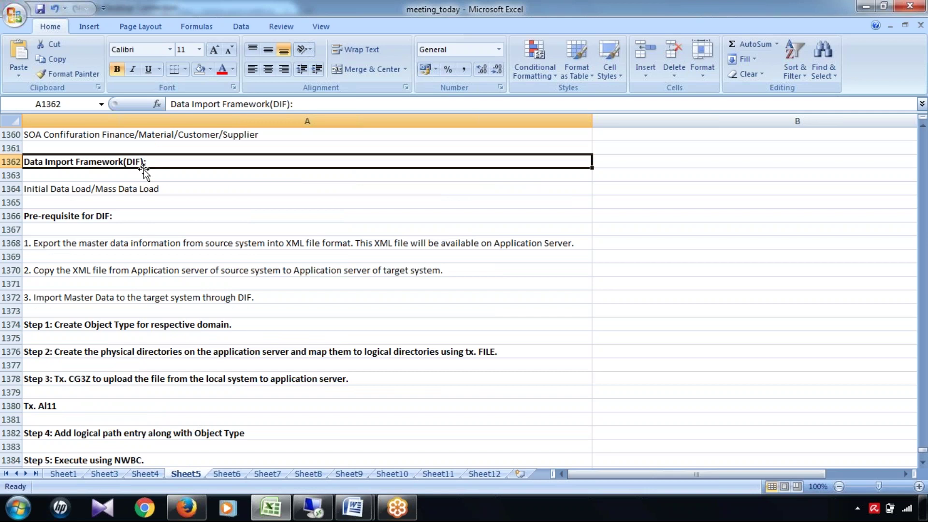
pyautogui.scroll(-1, 144, 169)
pyautogui.moveTo(101, 229); pyautogui.dragTo(118, 409)
pyautogui.click(681, 356)
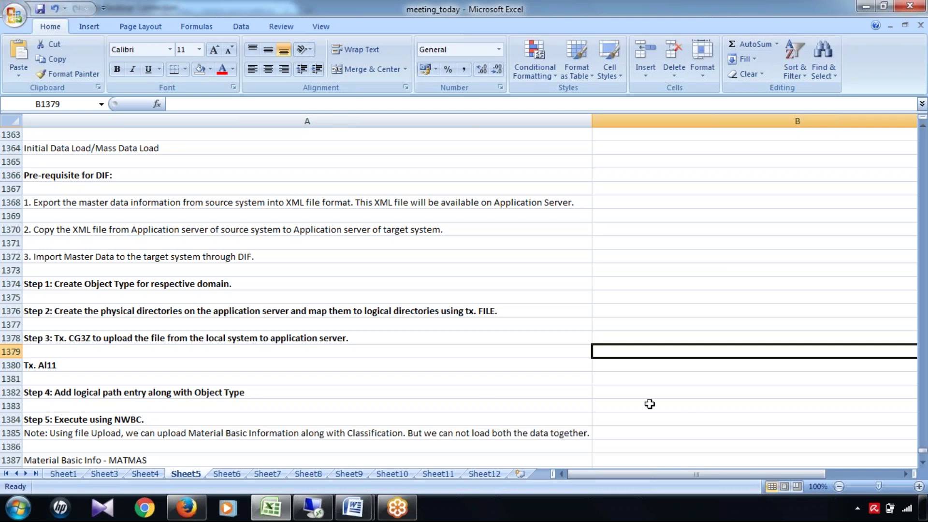
# Look over the topic list in A1348:A1354, covering Parallel Processing, Mass Change & Update, DIF and Case Studies.
pyautogui.scroll(3, 487, 385)
pyautogui.scroll(8, 487, 385)
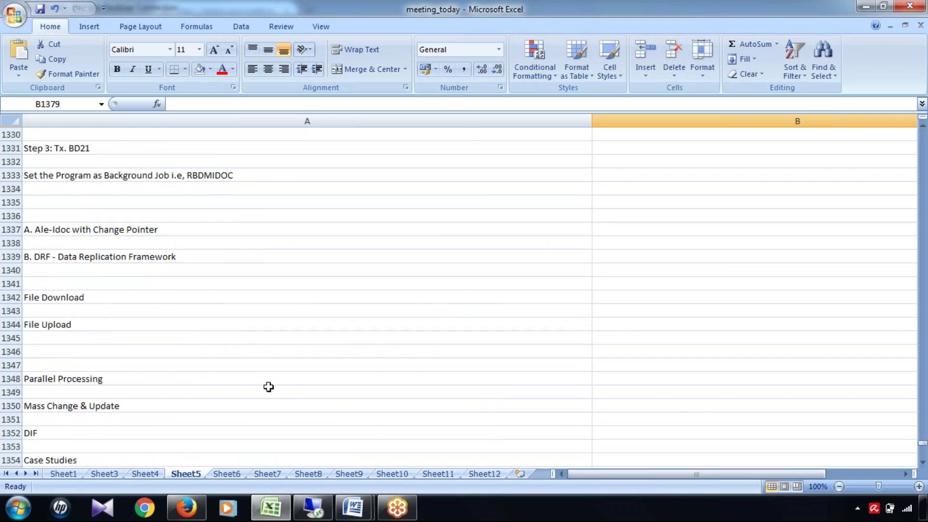
pyautogui.scroll(-2, 271, 387)
pyautogui.click(65, 323)
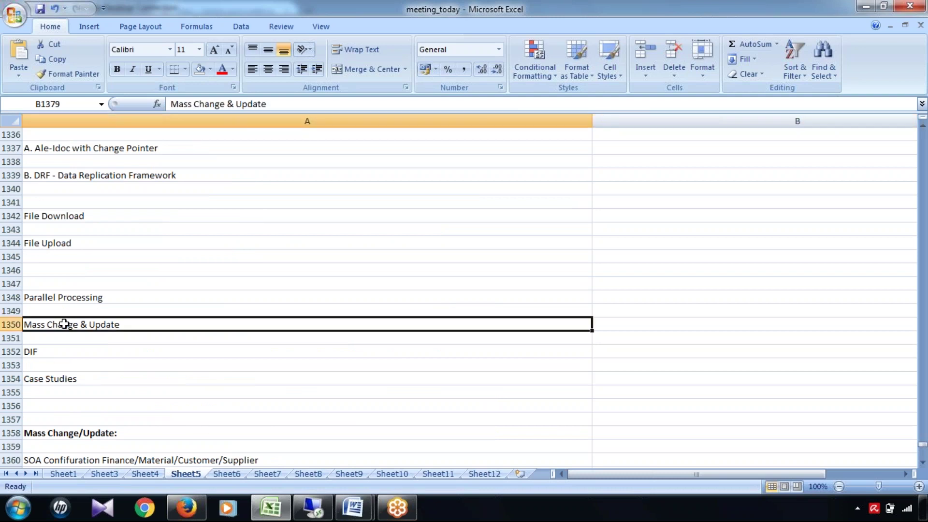
pyautogui.click(39, 352)
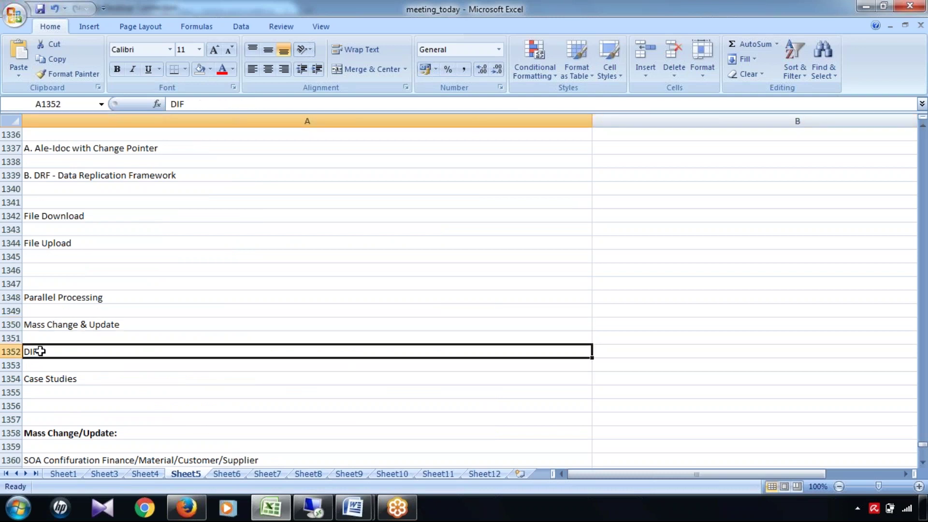
pyautogui.click(76, 300)
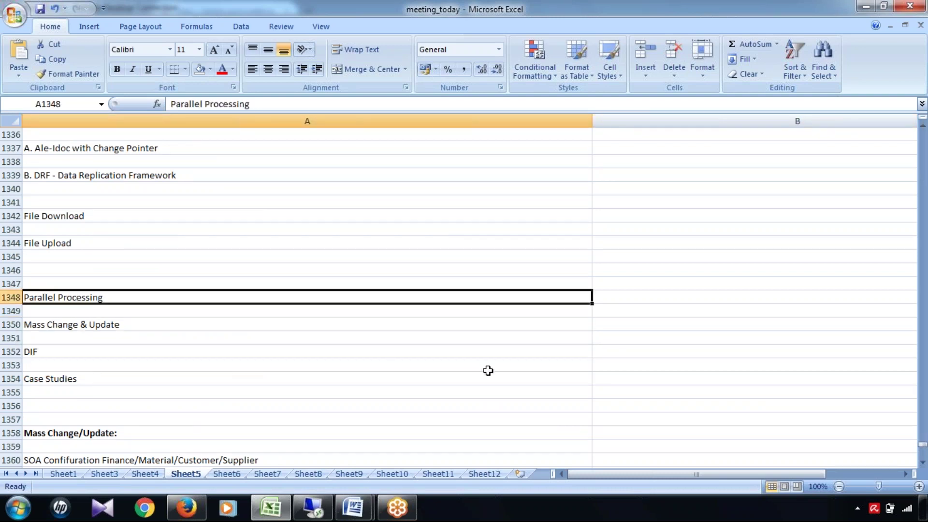
# Highlight the "Value Mapping & Key Mapping" line in A1401 with a yellow fill.
pyautogui.scroll(-12, 484, 369)
pyautogui.scroll(-3, 487, 371)
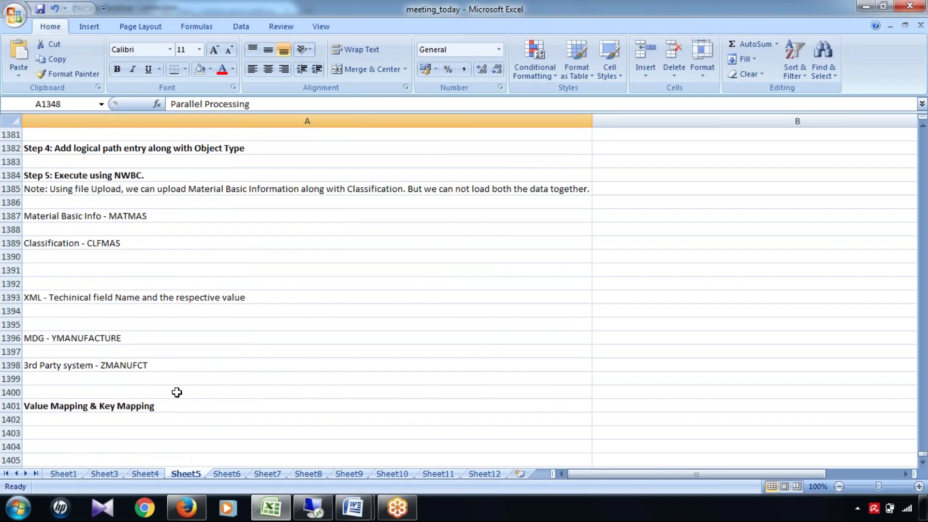
pyautogui.click(120, 405)
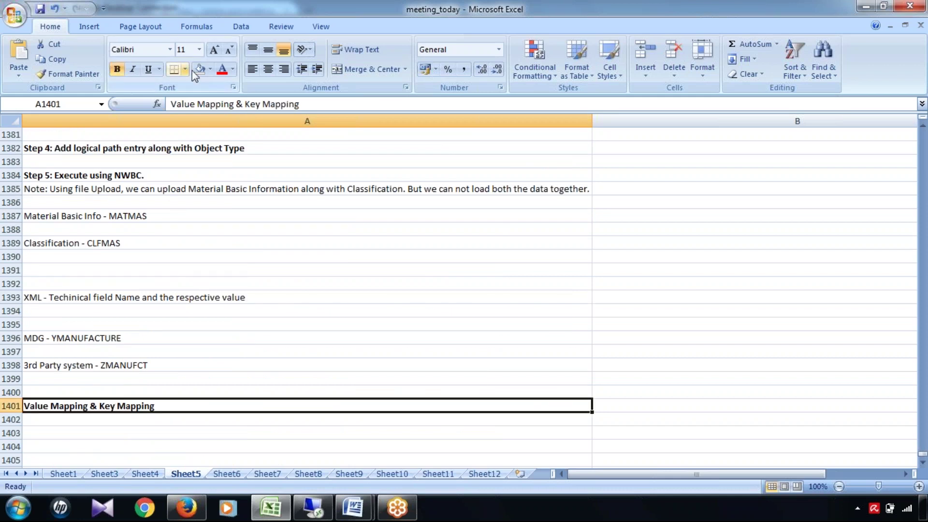
pyautogui.click(210, 69)
pyautogui.click(233, 171)
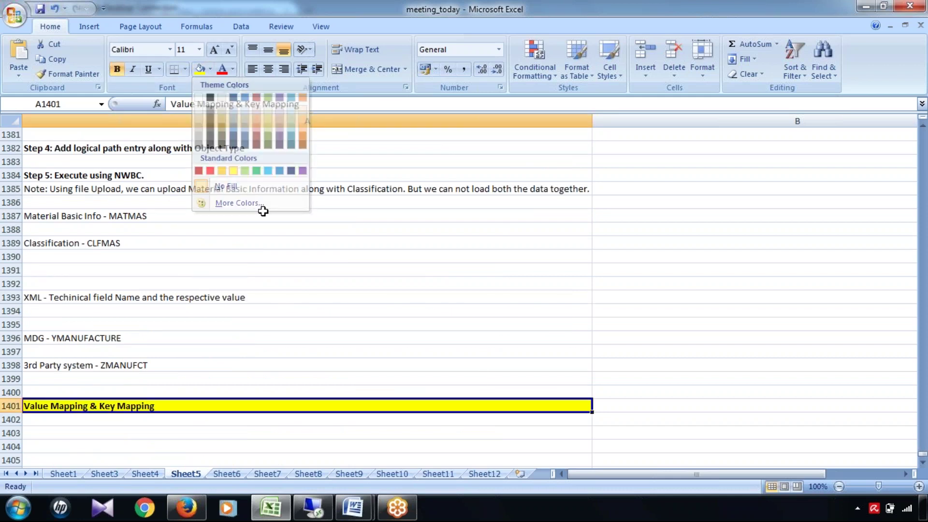
# Enter the heading "Parallel Processing:" in cell A1403, below the Value Mapping & Key Mapping section.
pyautogui.click(251, 430)
pyautogui.scroll(-4, 253, 425)
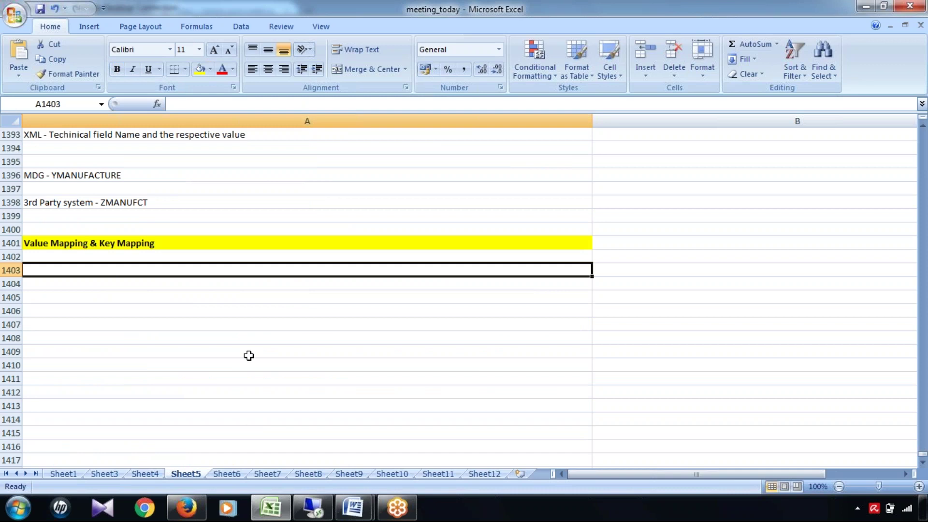
pyautogui.write('P')
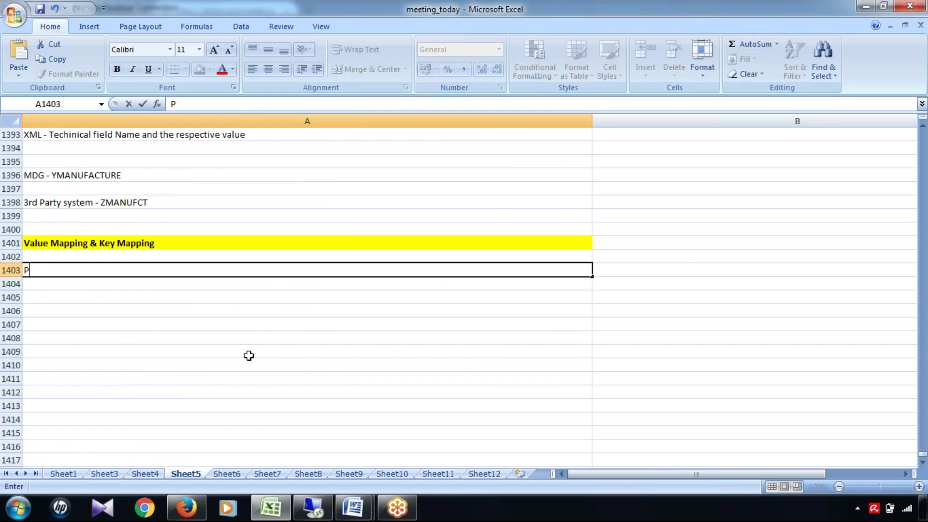
pyautogui.write('arallel Processing')
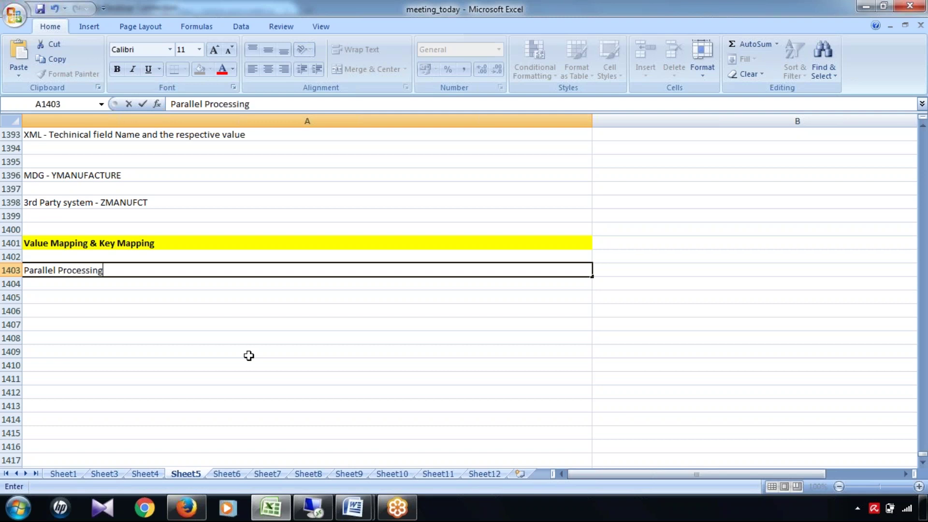
pyautogui.write(':')
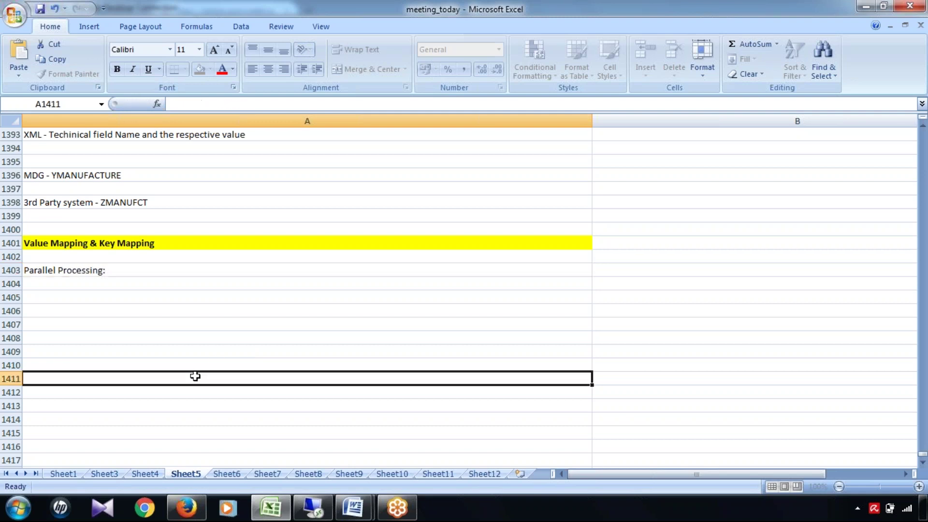
# Make the "Parallel Processing:" heading in cell A1403 bold.
pyautogui.click(197, 375)
pyautogui.click(106, 268)
pyautogui.click(116, 69)
pyautogui.click(166, 337)
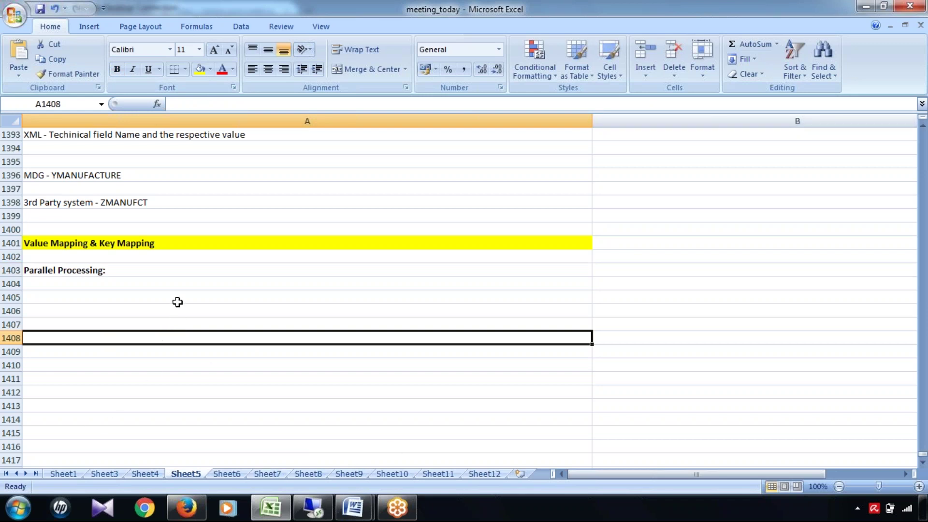
pyautogui.click(192, 269)
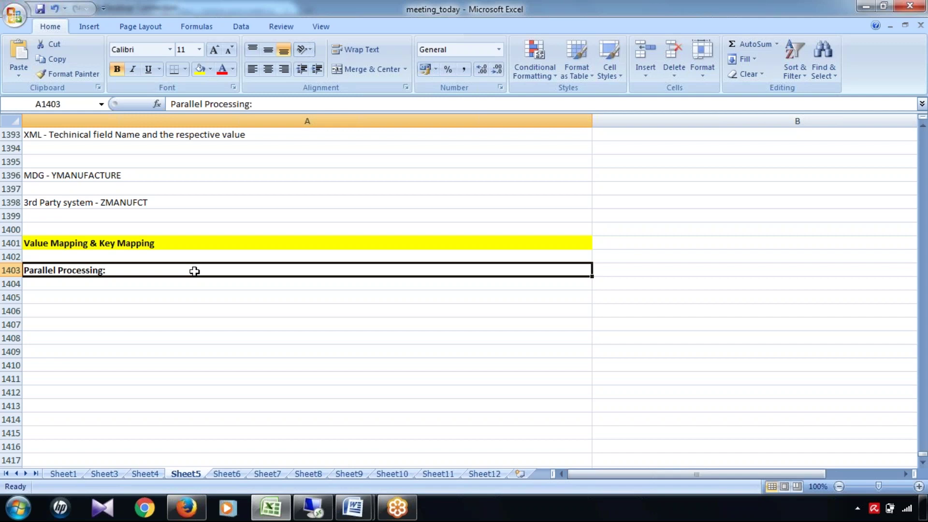
# On Sheet12, enter "REQ" in cell F42 as the start of the parallel workflow diagram.
pyautogui.click(476, 476)
pyautogui.scroll(-6, 427, 360)
pyautogui.click(268, 204)
pyautogui.write('REQ')
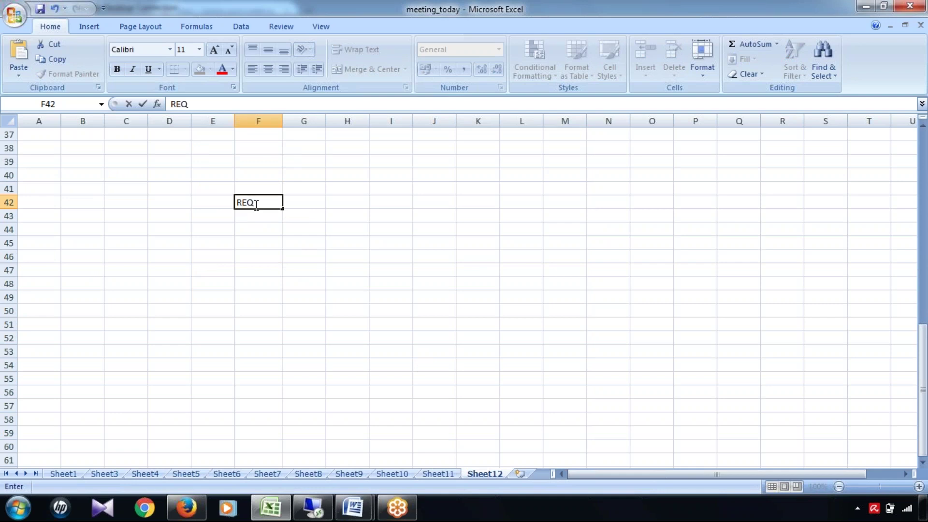
pyautogui.click(258, 232)
pyautogui.click(259, 202)
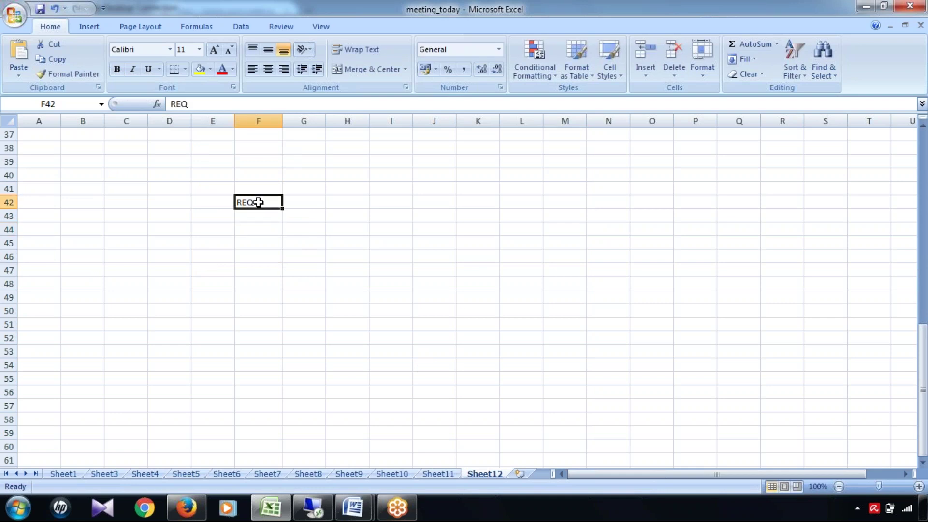
# Add the parallel labels "VER1" in cell E45 and "VER2" in cell G45 below REQ.
pyautogui.click(217, 245)
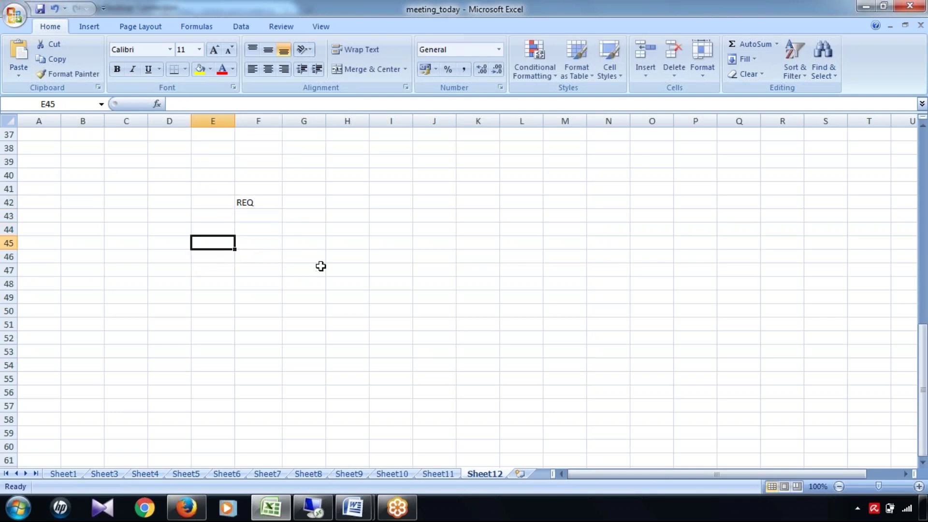
pyautogui.write('VER1')
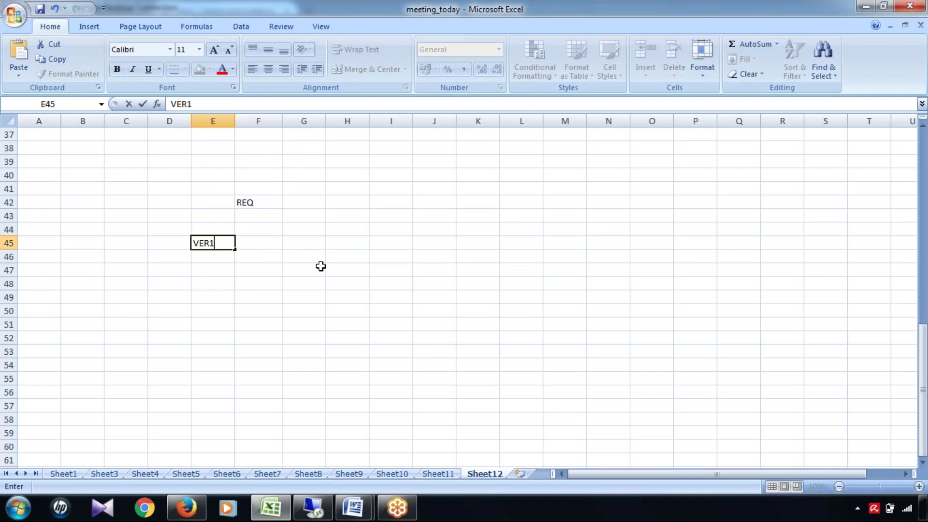
pyautogui.press('Tab')
pyautogui.press('Tab')
pyautogui.press('Tab')
pyautogui.press('Left')
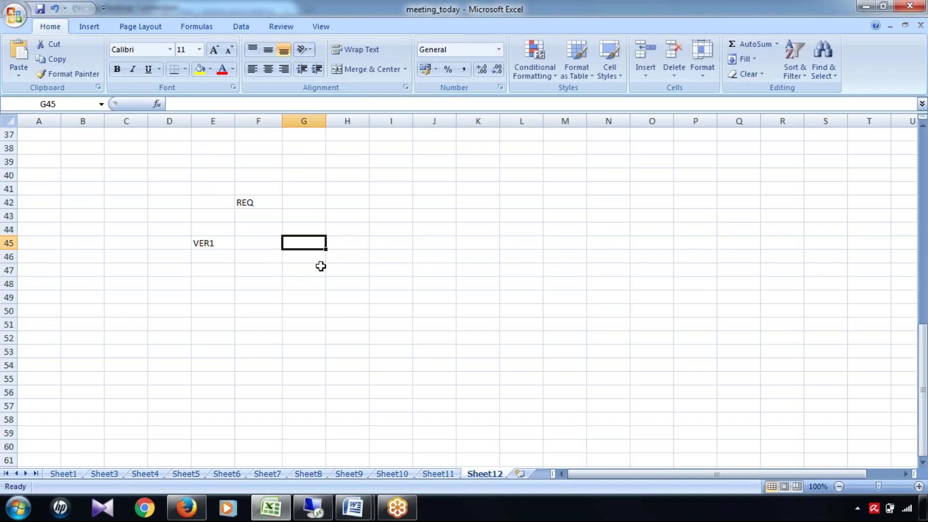
pyautogui.write('VER2')
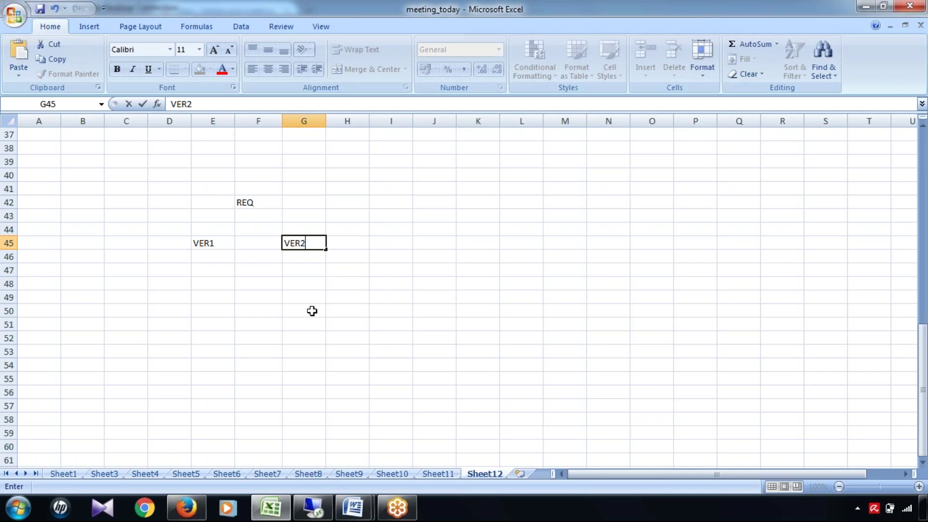
# Add "App1" in cell E48 under VER1 and "App2" in cell G48 under VER2.
pyautogui.click(210, 284)
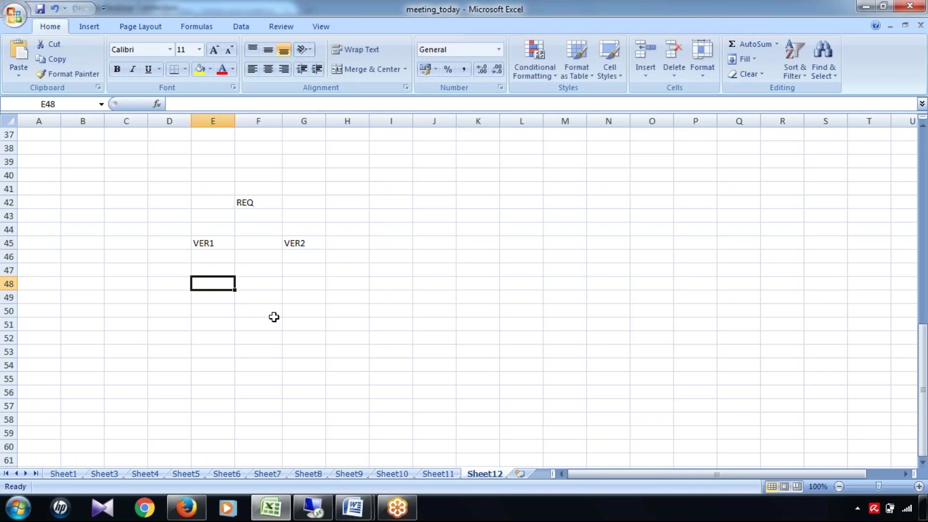
pyautogui.write('App1')
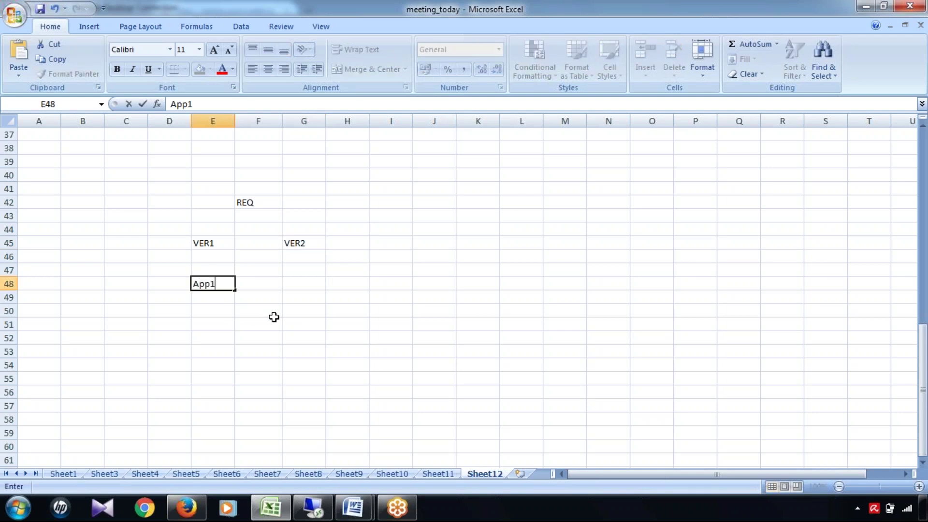
pyautogui.click(311, 284)
pyautogui.write('App2')
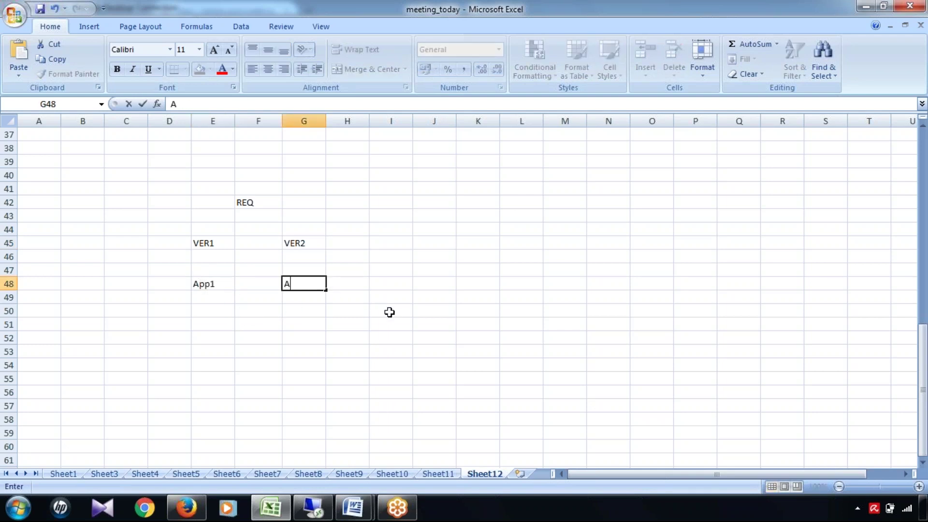
# Enter the closing stages "Finance" in F51, "Activated" in F53 and "Complete" in F55.
pyautogui.click(253, 326)
pyautogui.write('A')
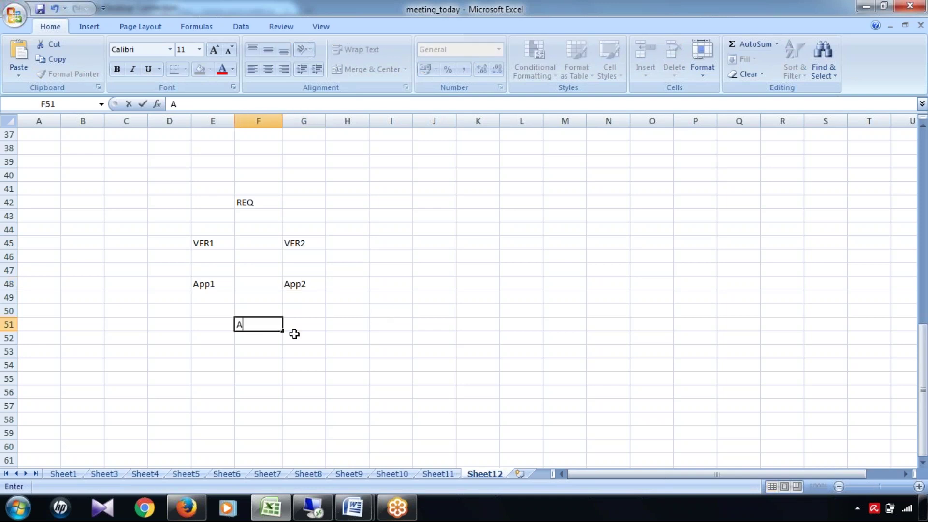
pyautogui.press('BackSpace')
pyautogui.write('Finance')
pyautogui.press('Return')
pyautogui.press('Return')
pyautogui.write('Acy')
pyautogui.press('BackSpace')
pyautogui.write('tivated')
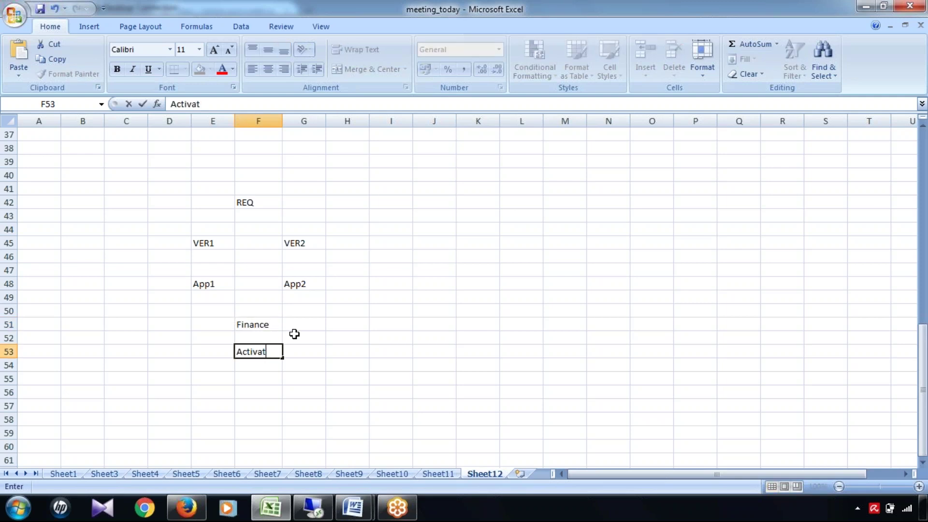
pyautogui.press('Return')
pyautogui.press('Return')
pyautogui.write('Complete')
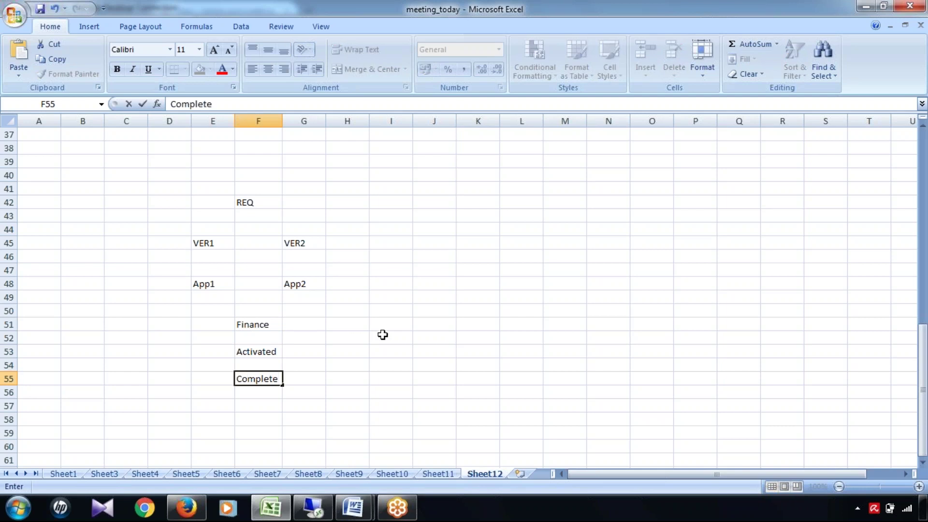
# Examine the workflow from REQ through the parallel VER and App branches to Finance, Activated and Complete.
pyautogui.click(251, 205)
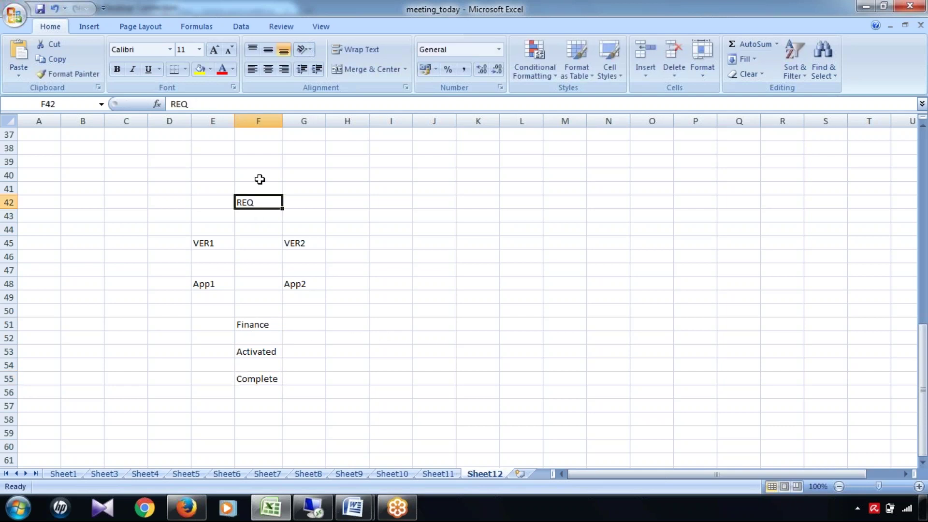
pyautogui.click(210, 242)
pyautogui.click(292, 242)
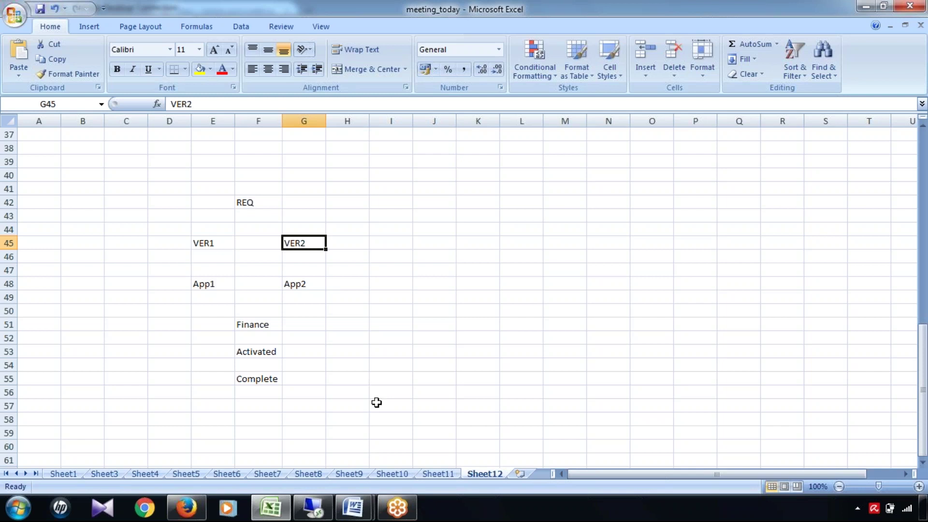
pyautogui.click(206, 242)
pyautogui.click(205, 283)
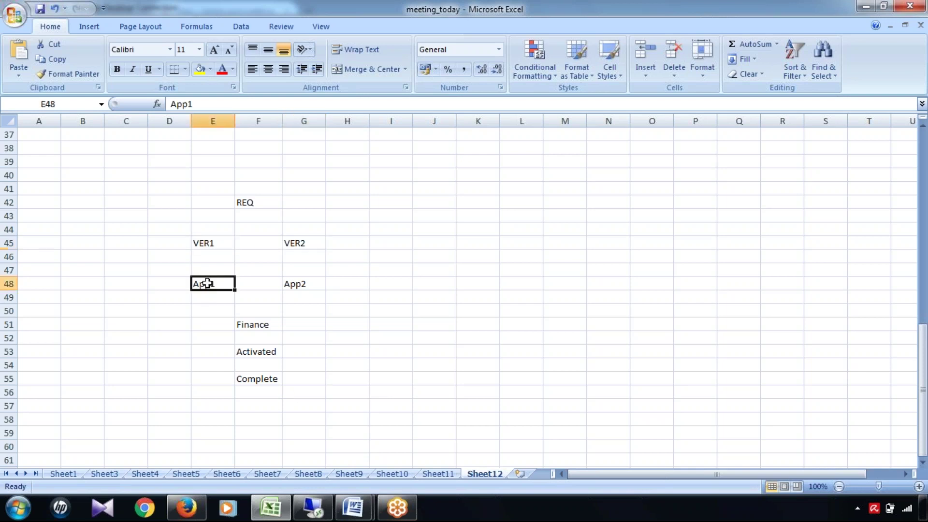
pyautogui.click(302, 242)
pyautogui.click(303, 284)
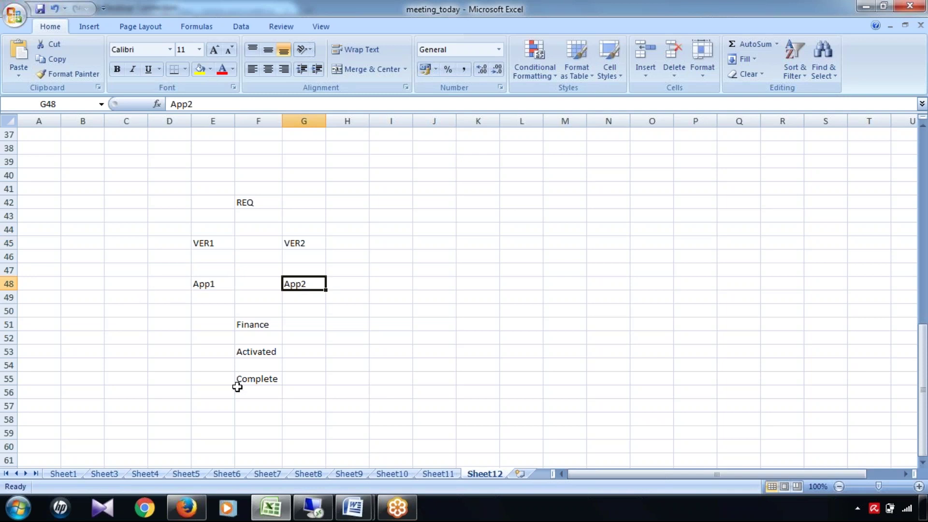
pyautogui.click(262, 324)
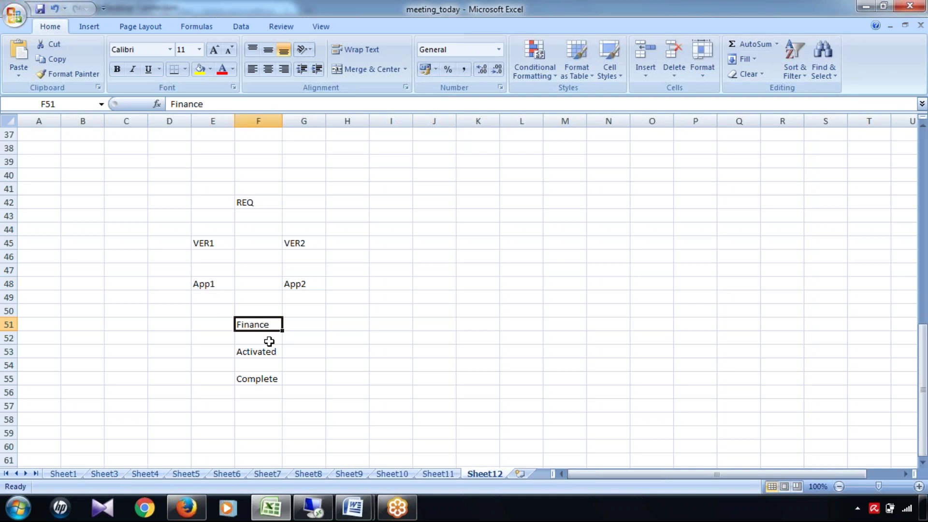
pyautogui.click(260, 354)
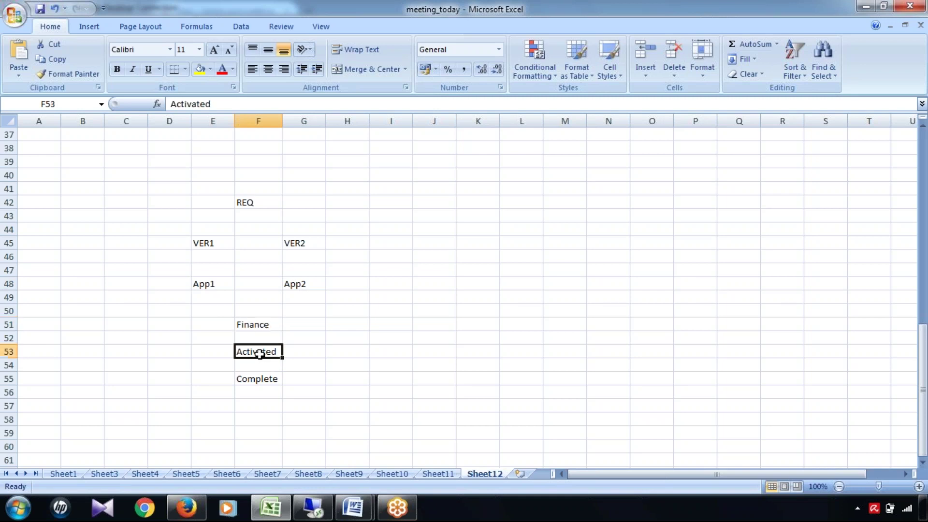
pyautogui.click(270, 382)
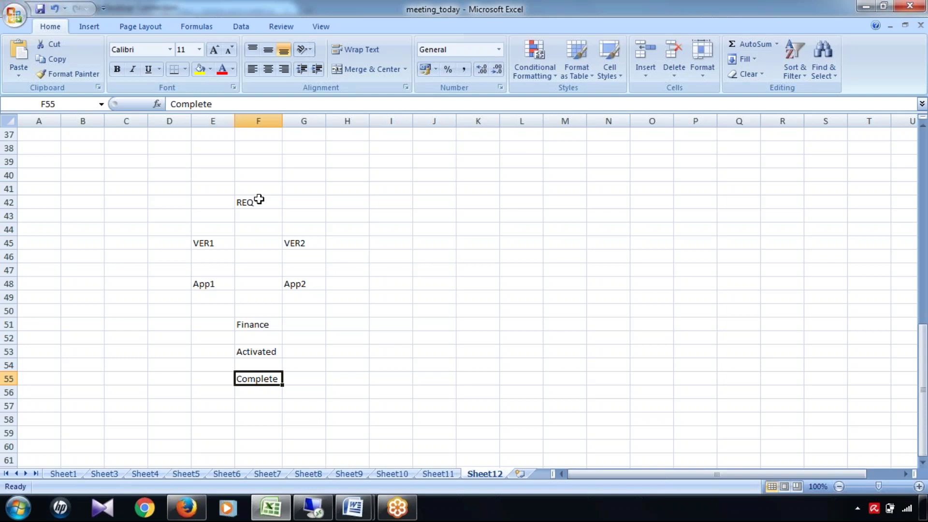
pyautogui.click(186, 186)
pyautogui.moveTo(220, 205); pyautogui.dragTo(337, 410)
pyautogui.click(443, 376)
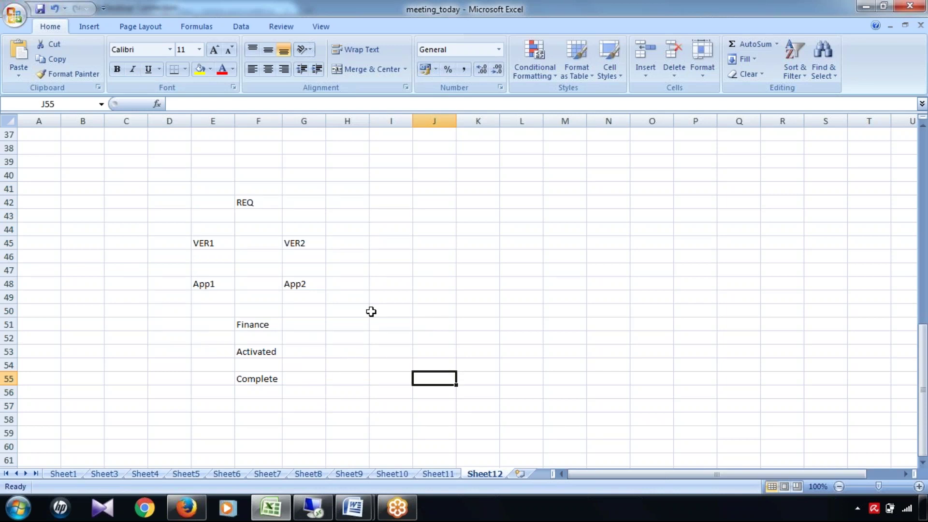
pyautogui.click(221, 284)
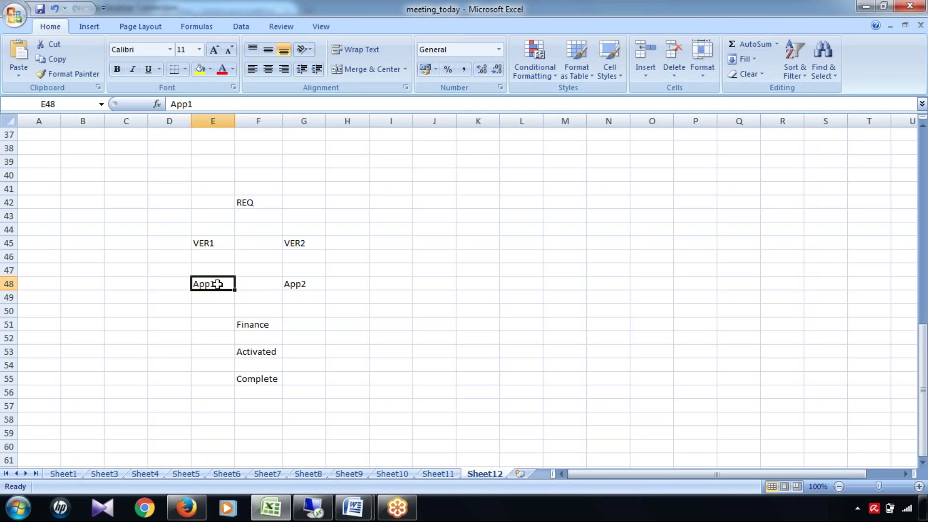
pyautogui.click(305, 287)
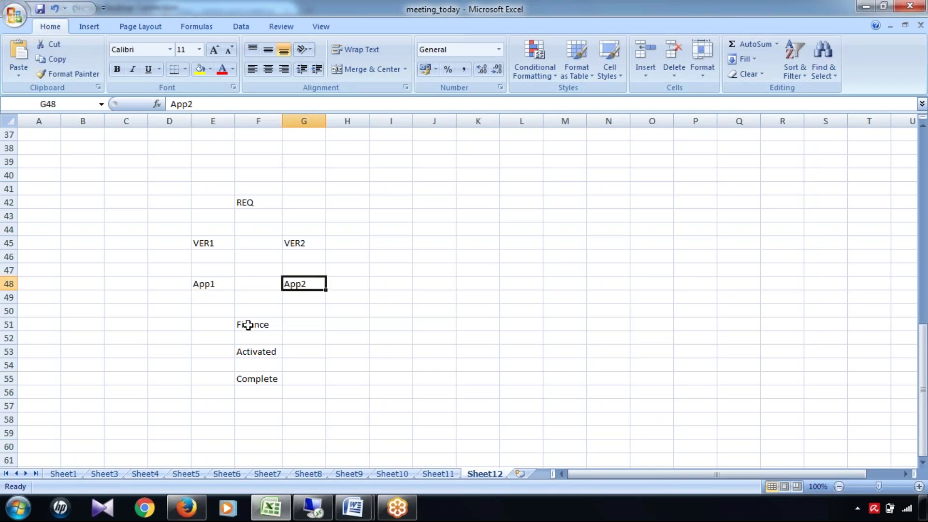
pyautogui.click(249, 325)
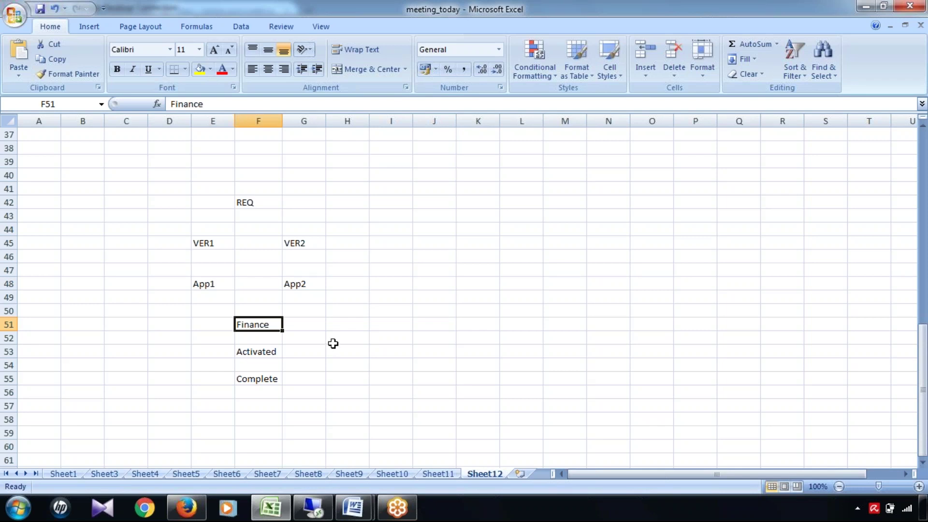
pyautogui.click(201, 243)
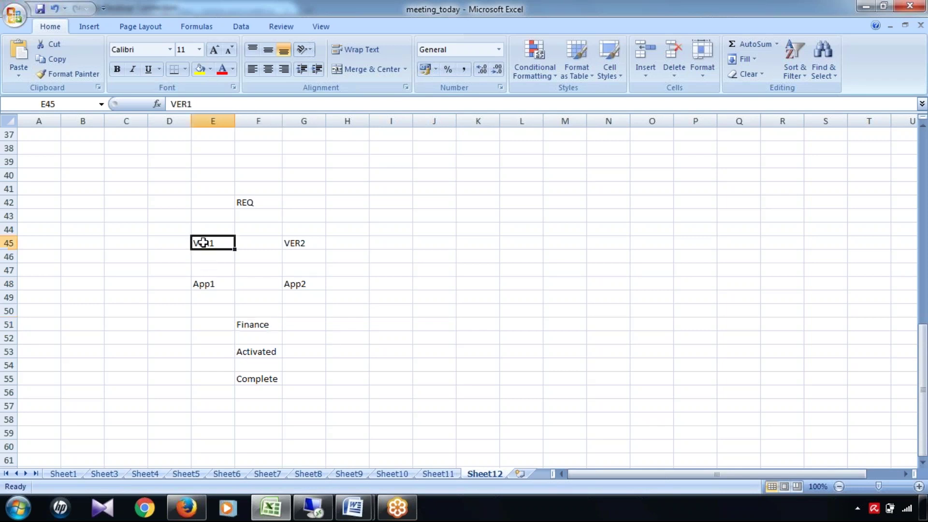
pyautogui.click(316, 243)
pyautogui.click(216, 283)
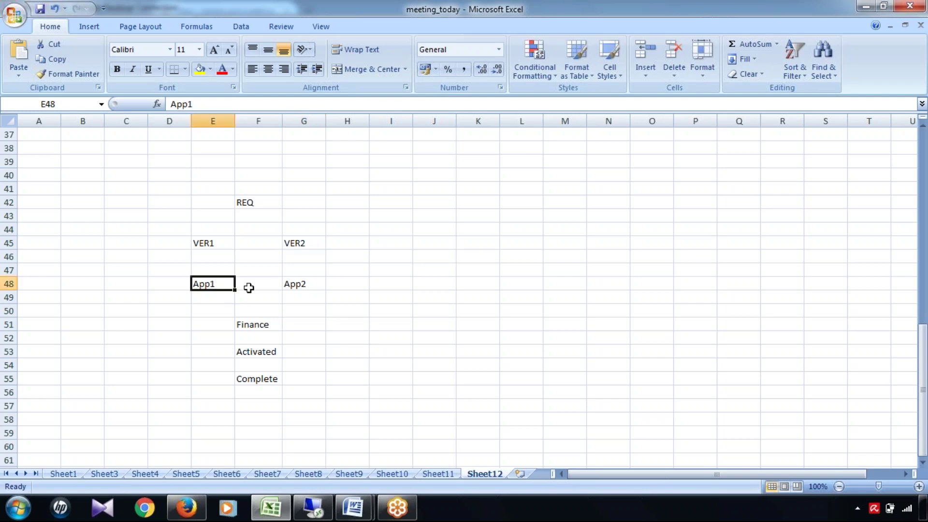
pyautogui.click(315, 288)
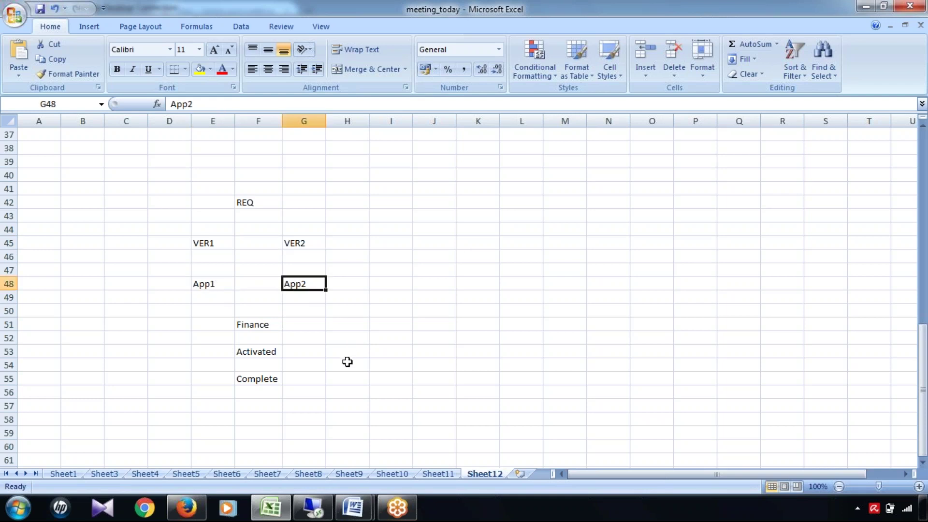
# Enter "Approve" in D45 beside VER1 and "Reject" in H45 beside VER2.
pyautogui.click(178, 284)
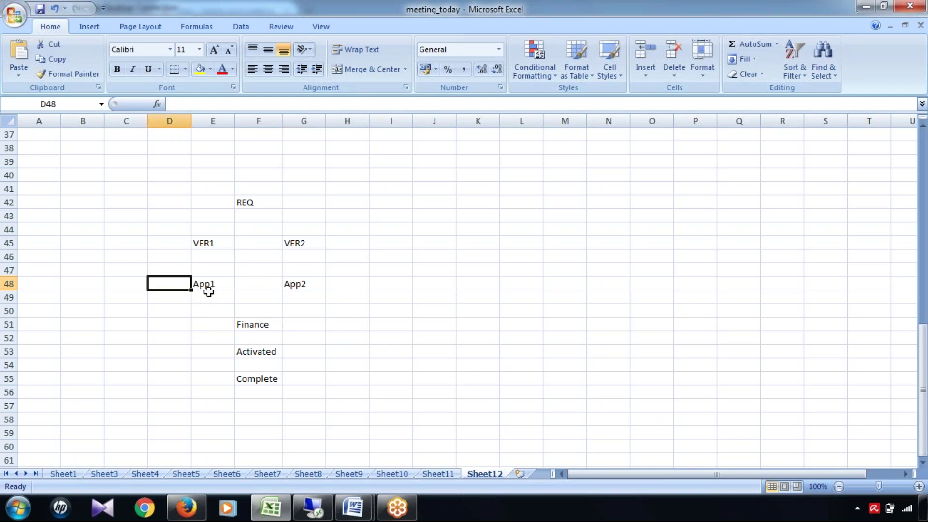
pyautogui.click(175, 243)
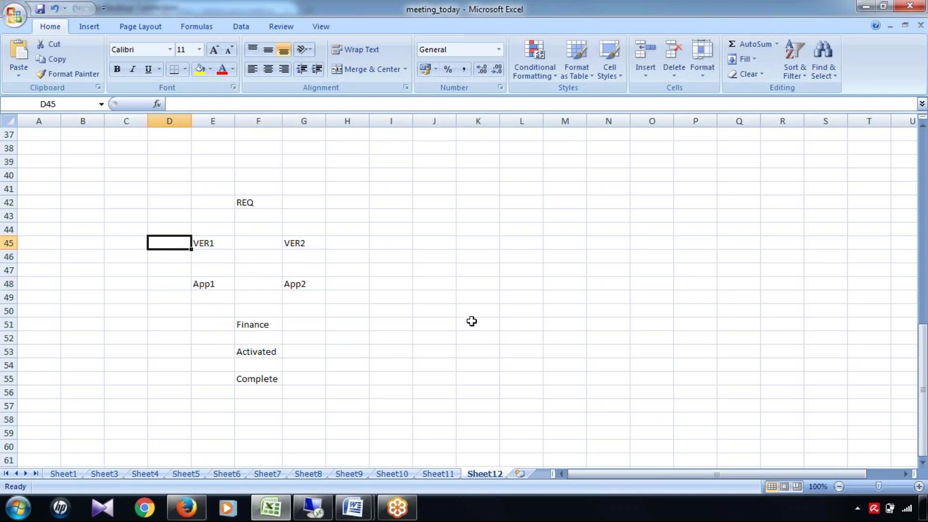
pyautogui.write('Approve')
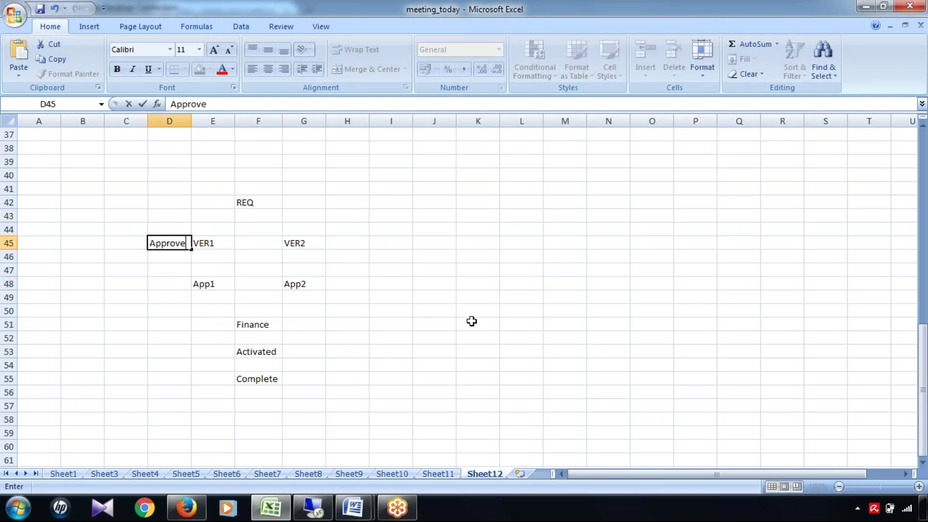
pyautogui.click(351, 242)
pyautogui.write('Reject')
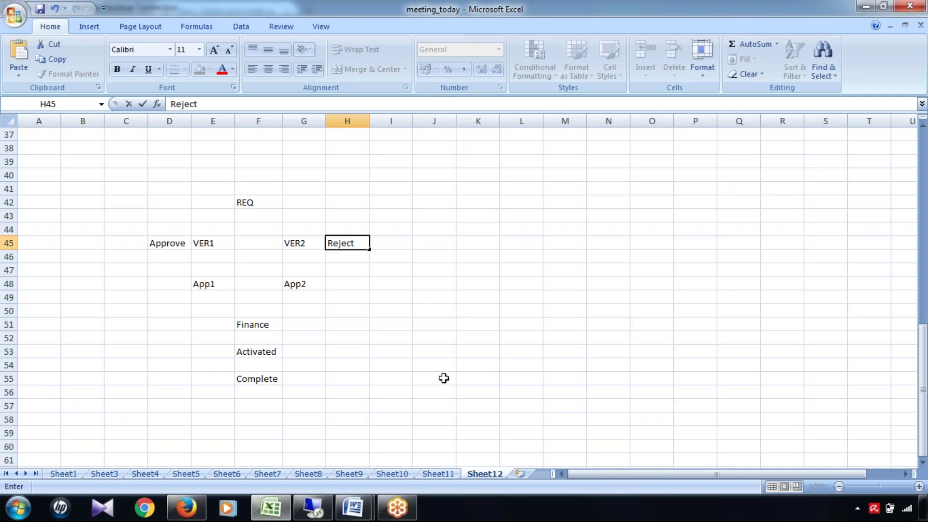
pyautogui.click(432, 350)
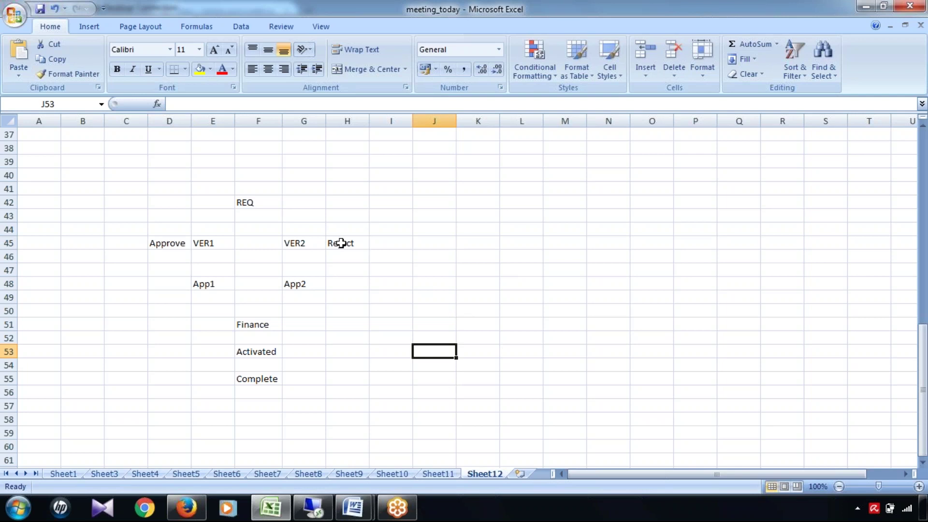
pyautogui.click(340, 243)
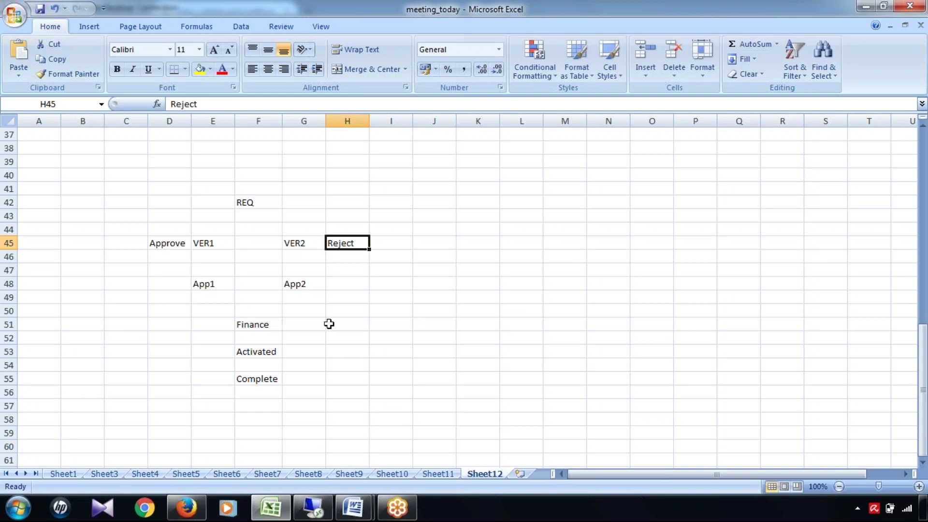
pyautogui.click(246, 202)
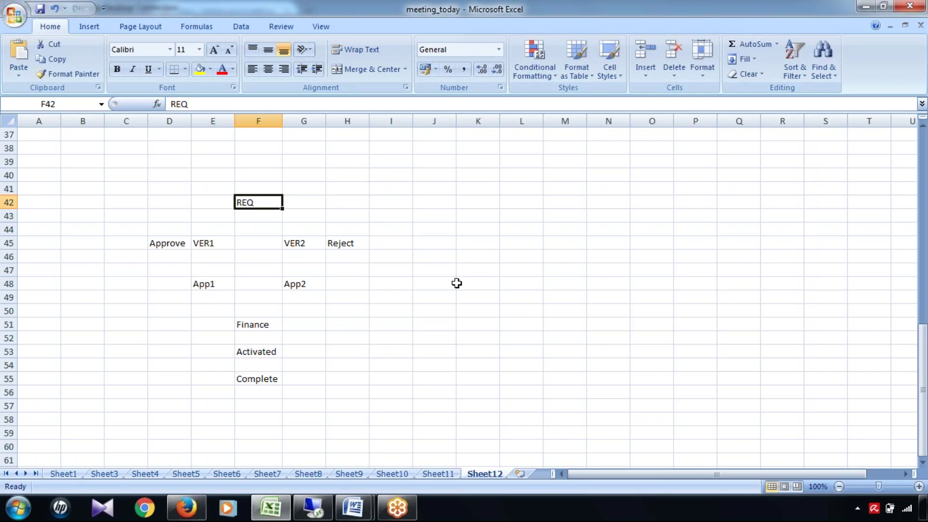
# Replace the VER2 decision in cell H45 with "Approve".
pyautogui.click(346, 245)
pyautogui.press('Delete')
pyautogui.write('Approve')
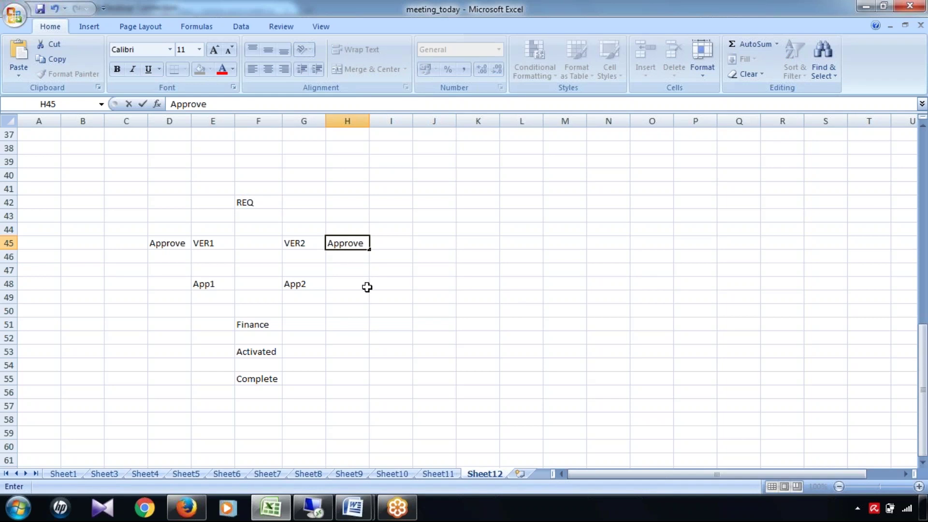
# Enter "Approve" in D48 beside App1 and "Reject" in H48 beside App2.
pyautogui.click(174, 281)
pyautogui.write('Approve')
pyautogui.click(344, 284)
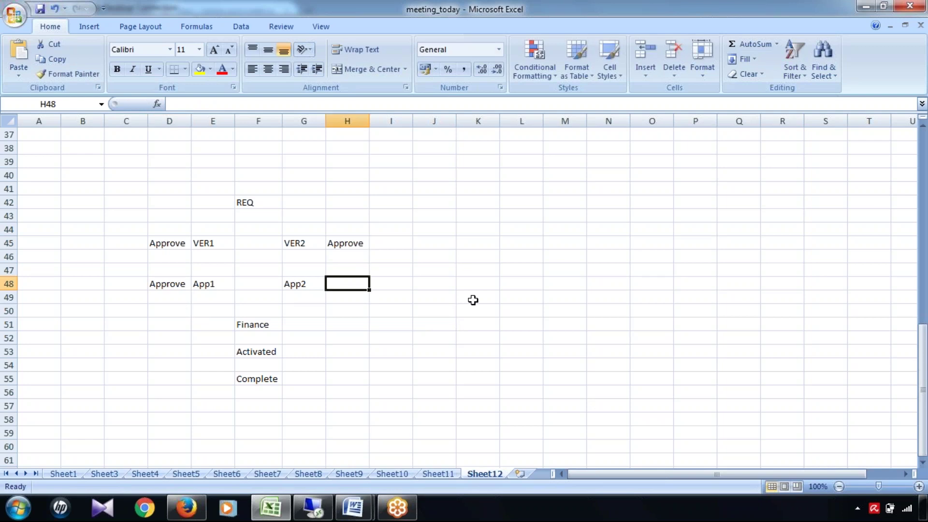
pyautogui.write('REject')
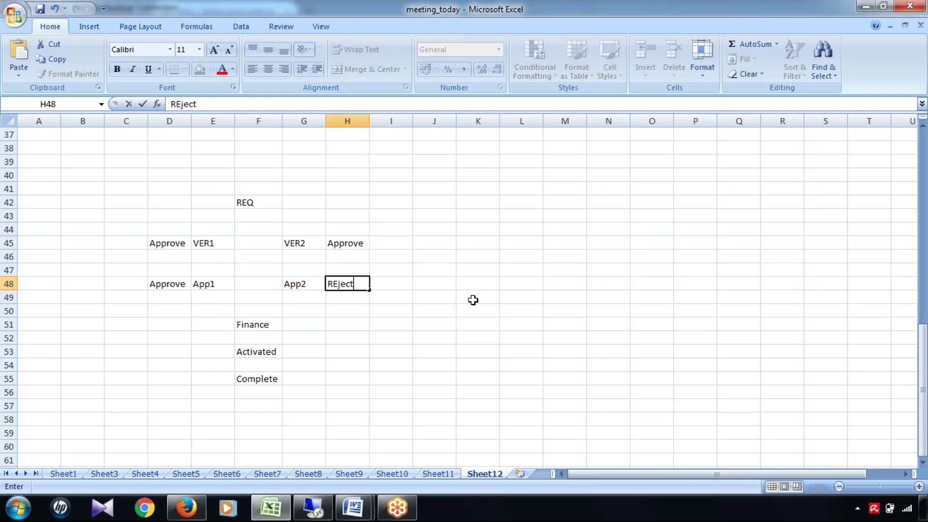
pyautogui.click(493, 322)
pyautogui.click(357, 281)
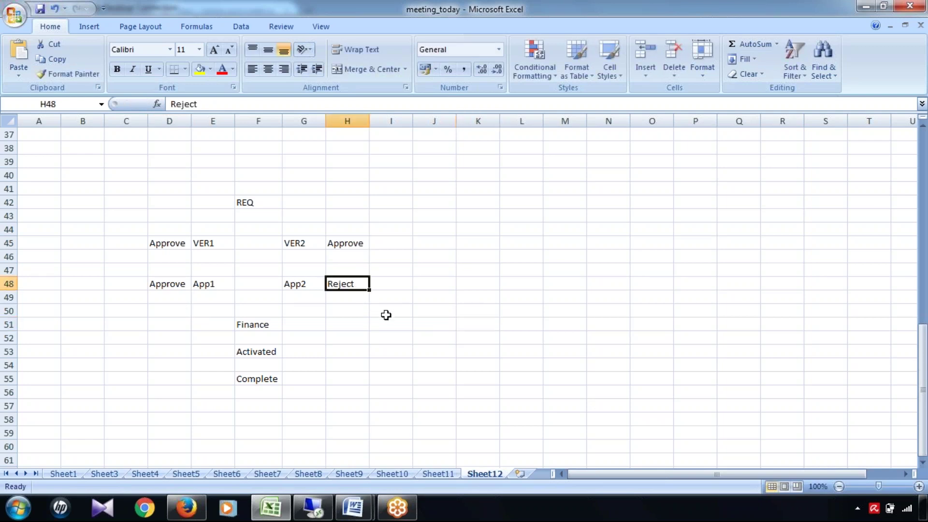
pyautogui.click(248, 204)
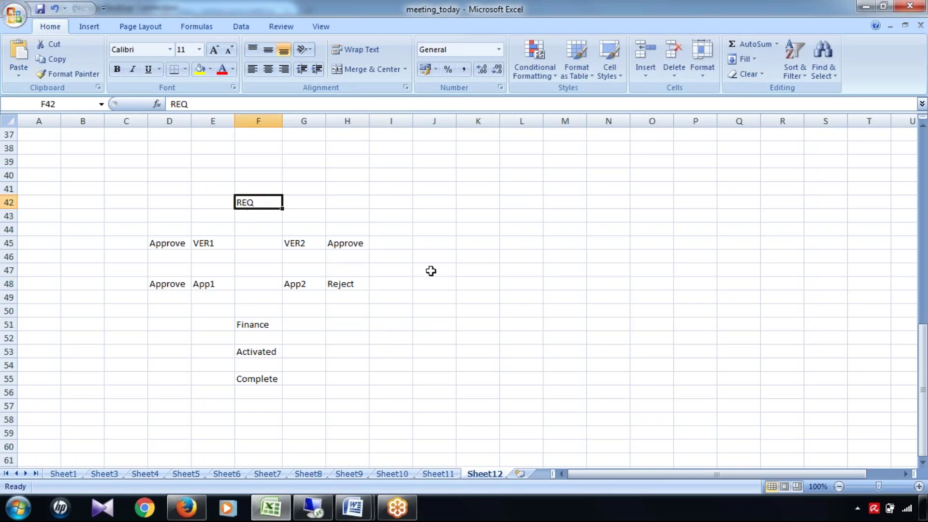
# Replace the App2 decision in cell H48 with "Approve" and review both parallel branches from REQ to Finance.
pyautogui.click(346, 285)
pyautogui.write('Approve')
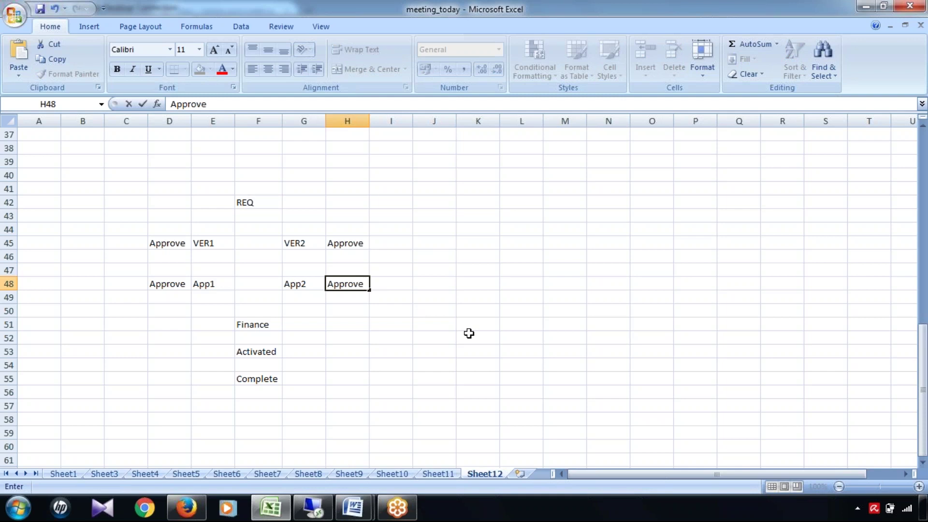
pyautogui.click(249, 328)
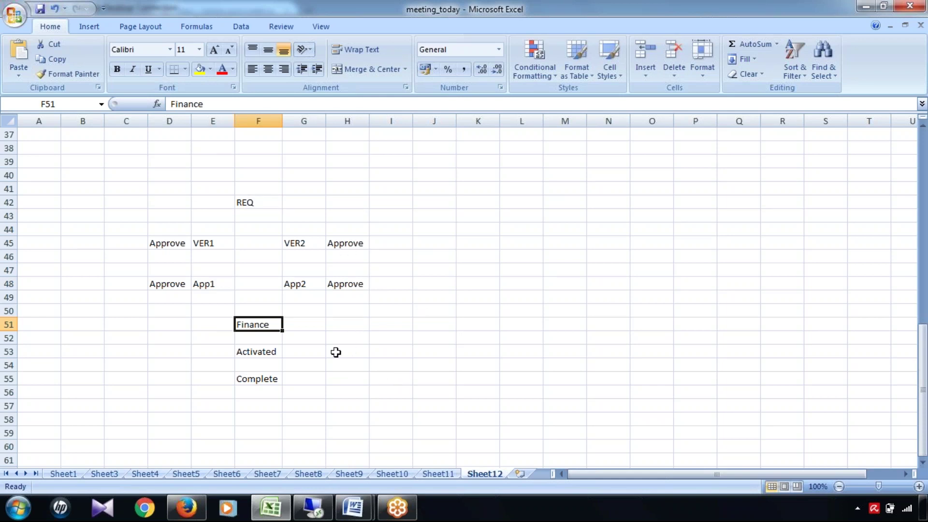
pyautogui.click(337, 245)
pyautogui.click(192, 247)
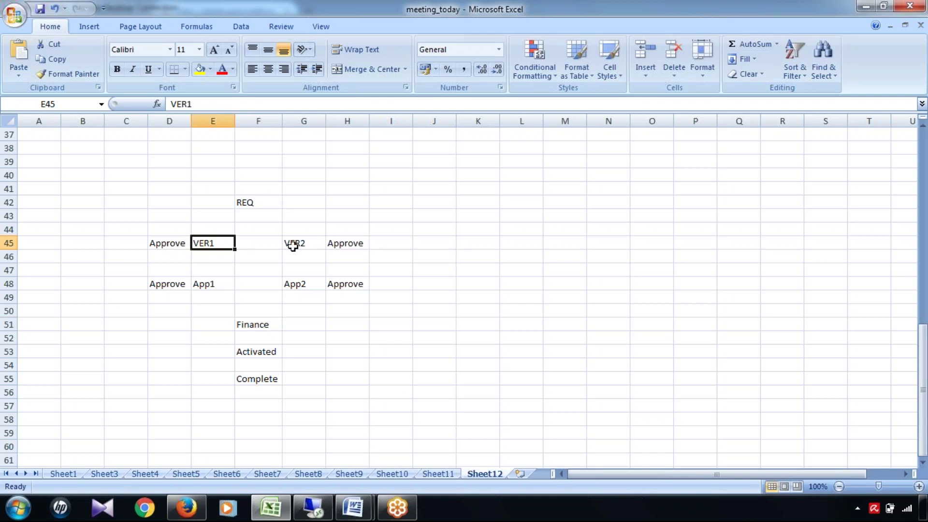
pyautogui.click(213, 283)
pyautogui.click(325, 284)
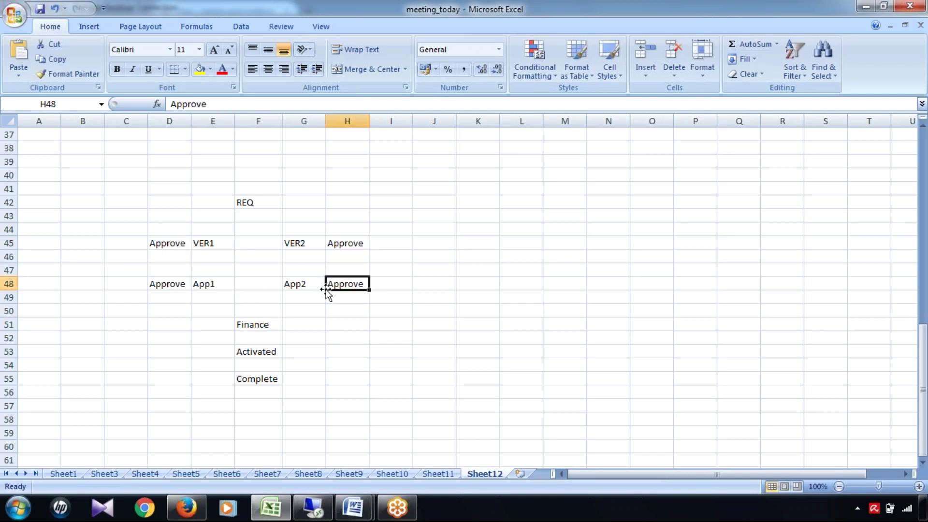
pyautogui.click(264, 200)
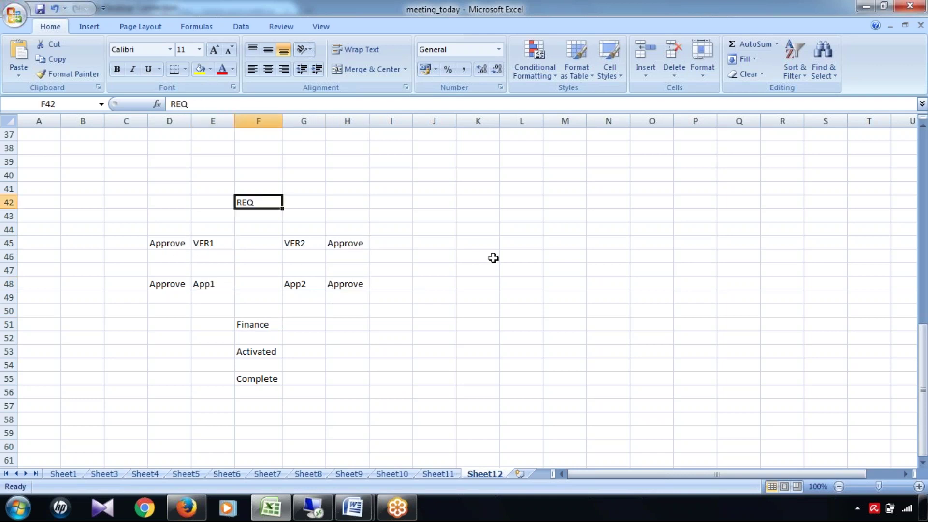
# Go to Sheet5 and select empty cell A1405 below the "Parallel Processing:" heading.
pyautogui.click(215, 475)
pyautogui.click(183, 475)
pyautogui.click(170, 353)
pyautogui.click(140, 298)
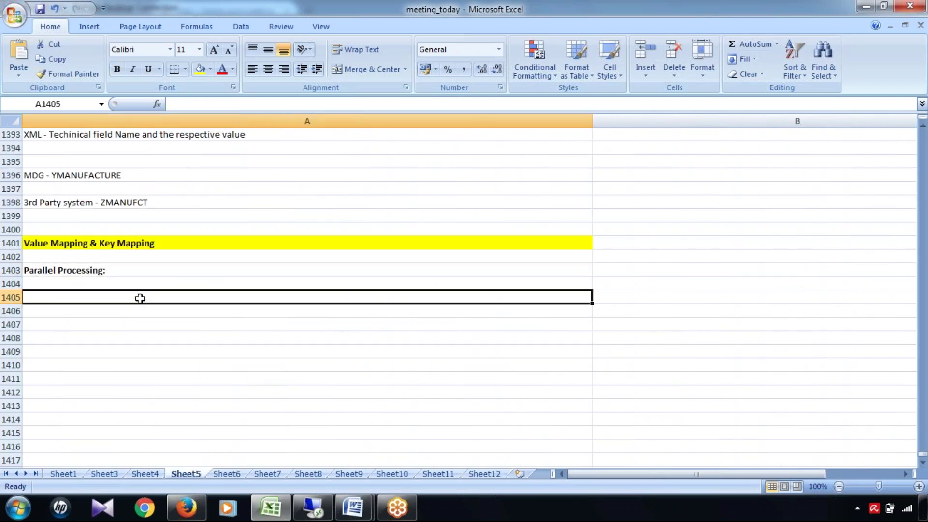
pyautogui.scroll(-2, 300, 321)
pyautogui.scroll(1, 300, 320)
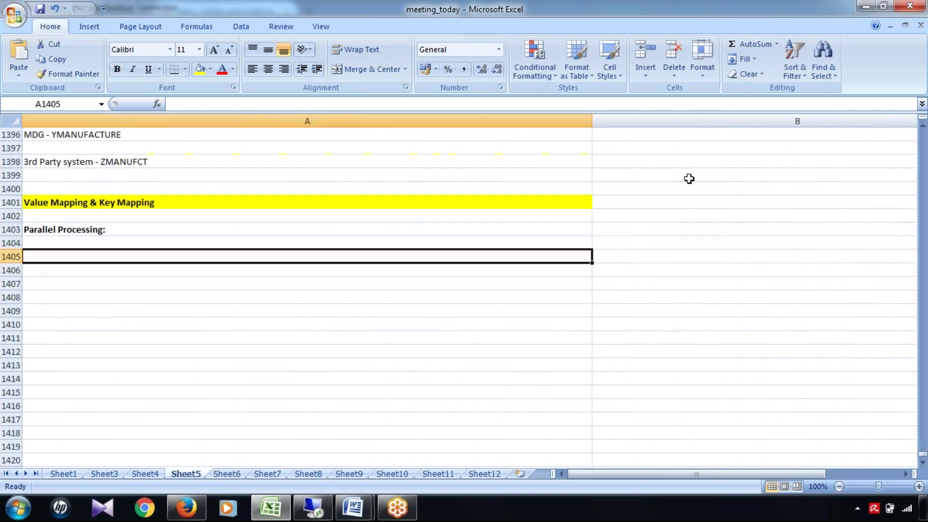
pyautogui.click(702, 15)
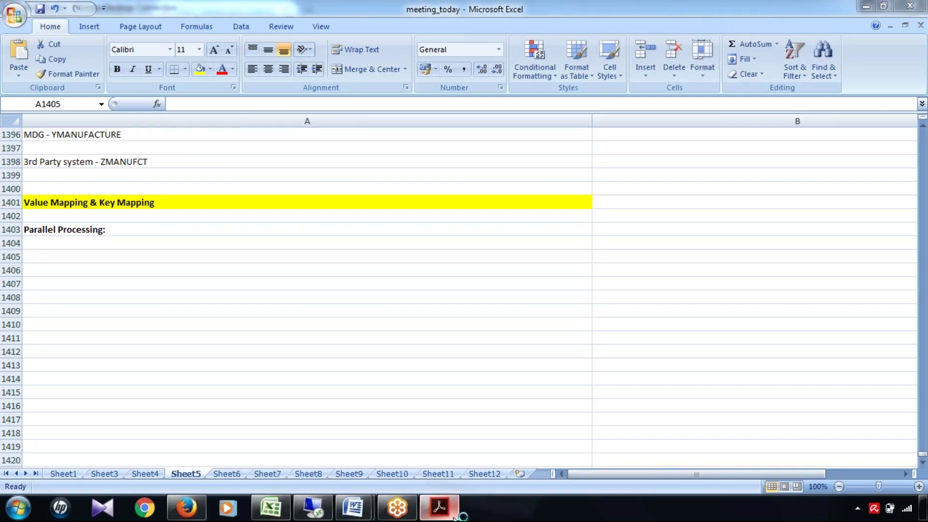
# Switch to Adobe Acrobat Reader and examine the submit-only parallel workflow diagram on page 6 of BADI_USMD_SSW_PARA_RESULT_HANDLER.pdf.
pyautogui.click(452, 511)
pyautogui.scroll(-1, 565, 333)
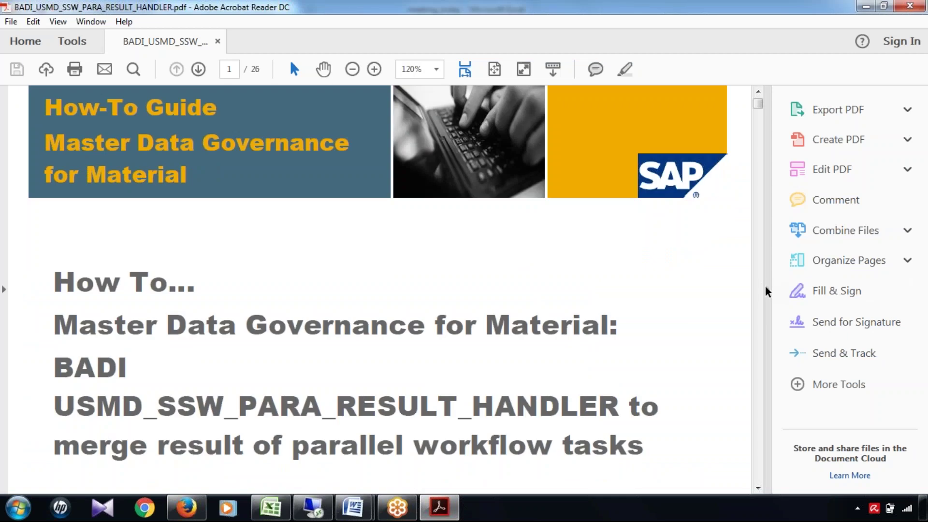
pyautogui.click(766, 291)
pyautogui.scroll(-2, 767, 313)
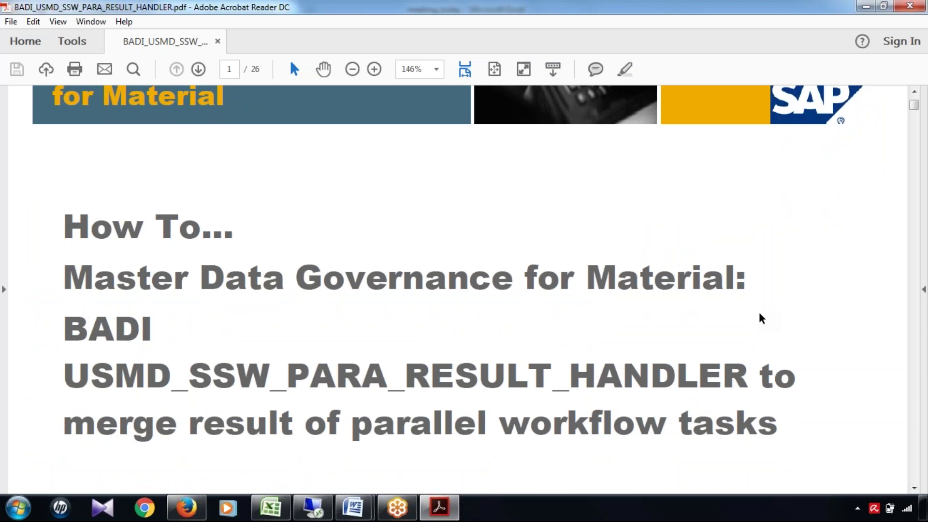
pyautogui.scroll(-1, 760, 318)
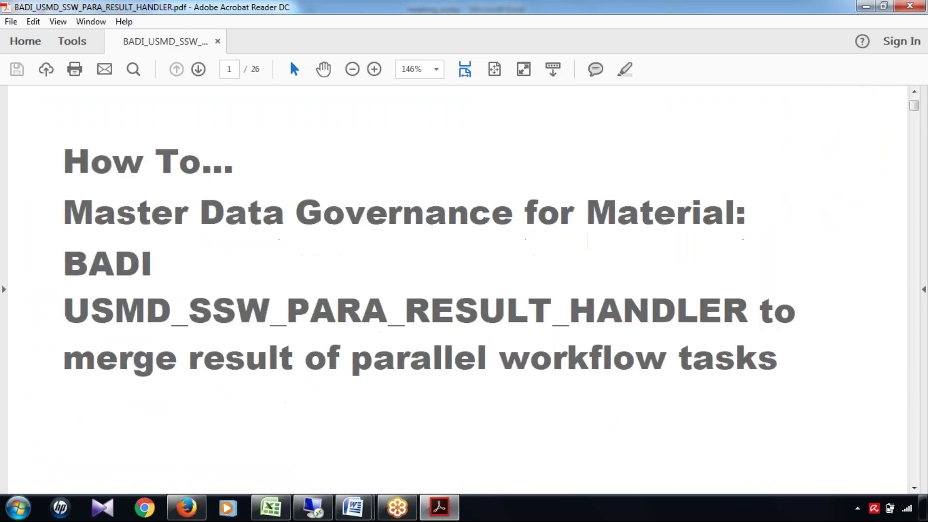
pyautogui.scroll(-12, 760, 317)
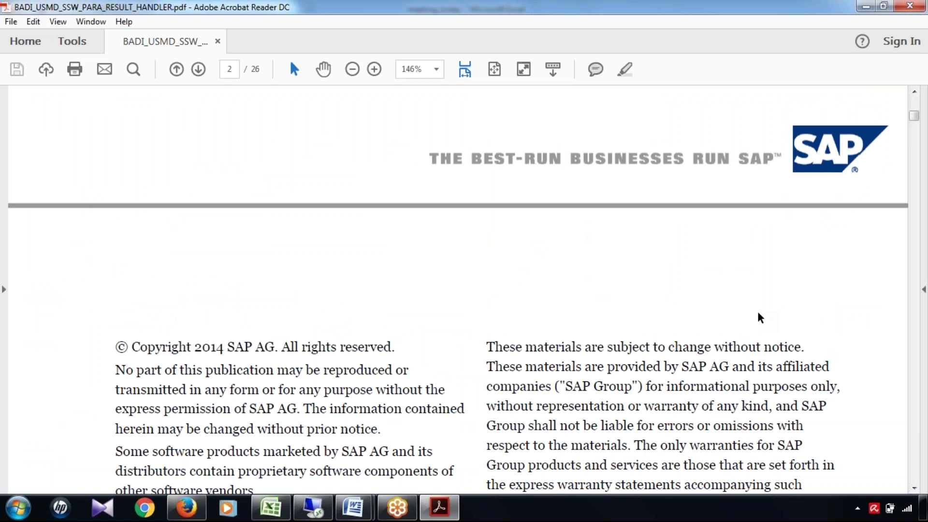
pyautogui.scroll(-3, 760, 318)
pyautogui.moveTo(913, 118); pyautogui.dragTo(915, 180)
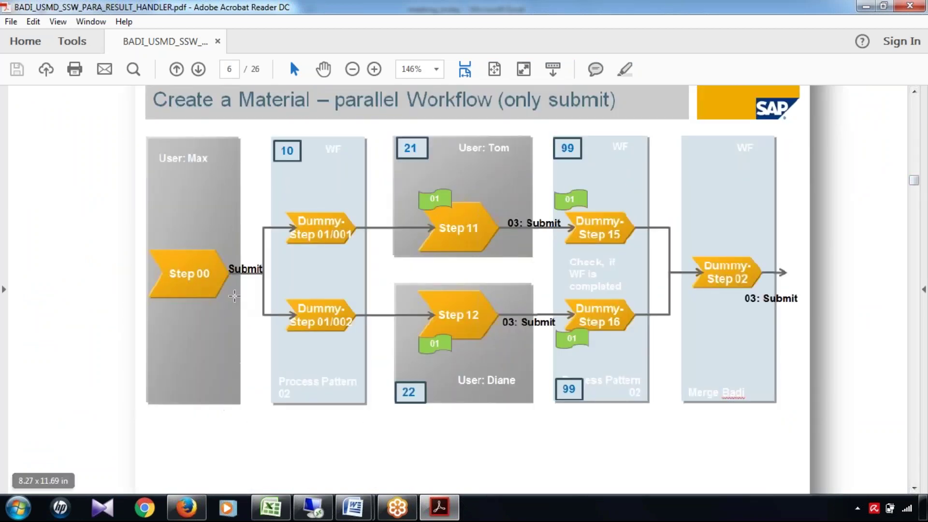
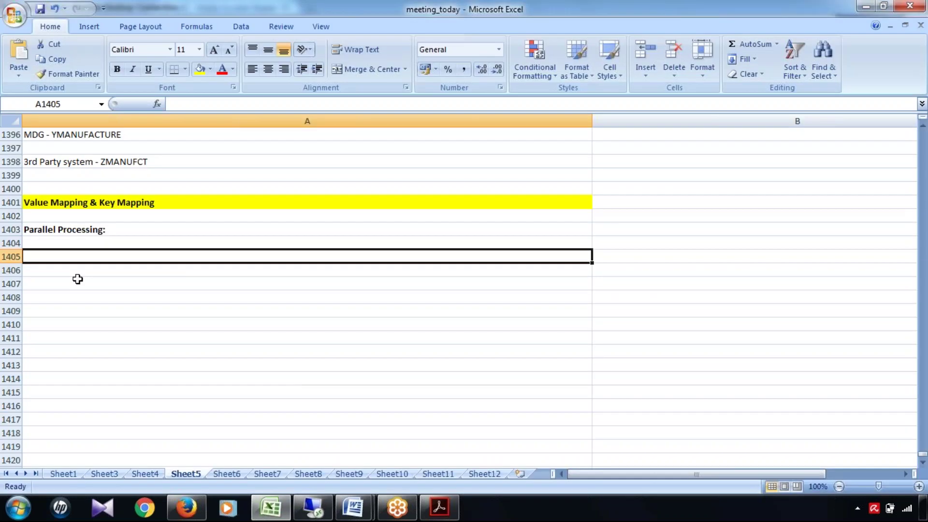
# In the Excel notes on Sheet5, enter "1. Rule Based WF" in A1405 and "2. Service BADI" in A1407 under Parallel Processing.
pyautogui.write('1.')
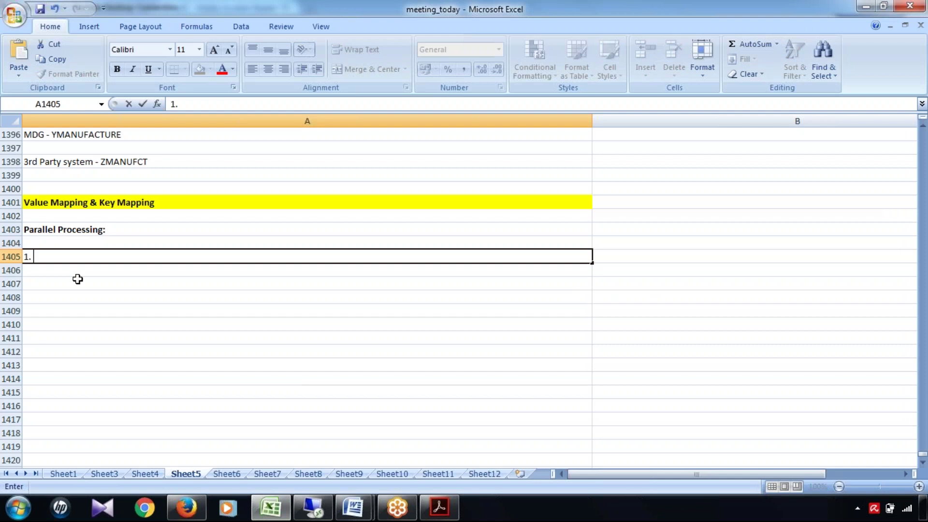
pyautogui.write(' Rule Based WF')
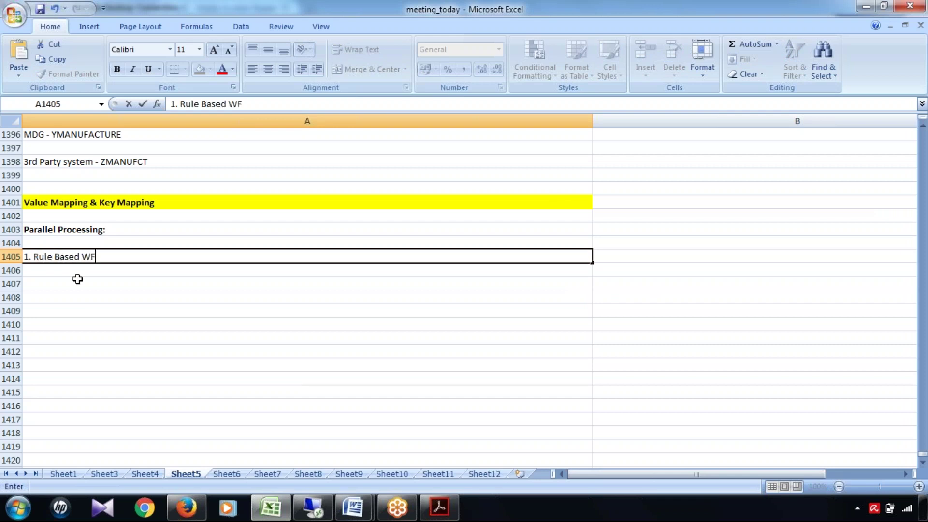
pyautogui.click(68, 285)
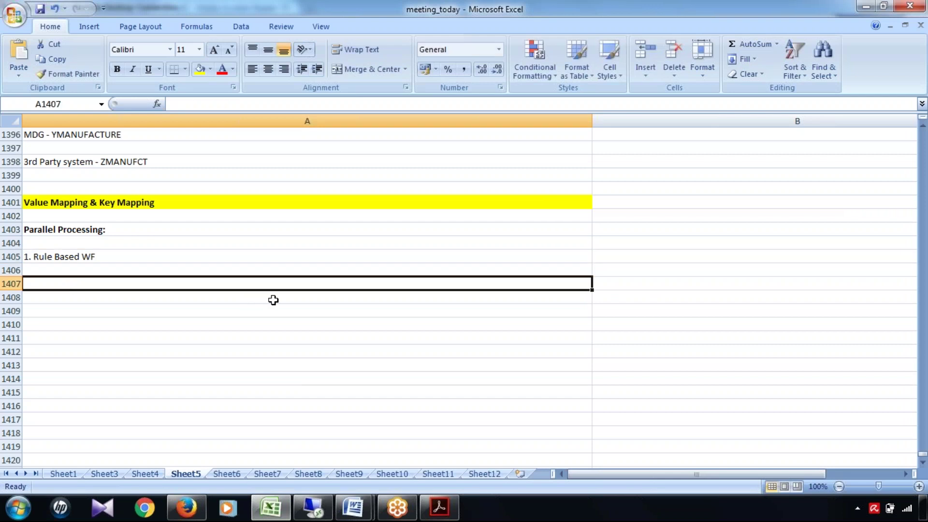
pyautogui.write('2')
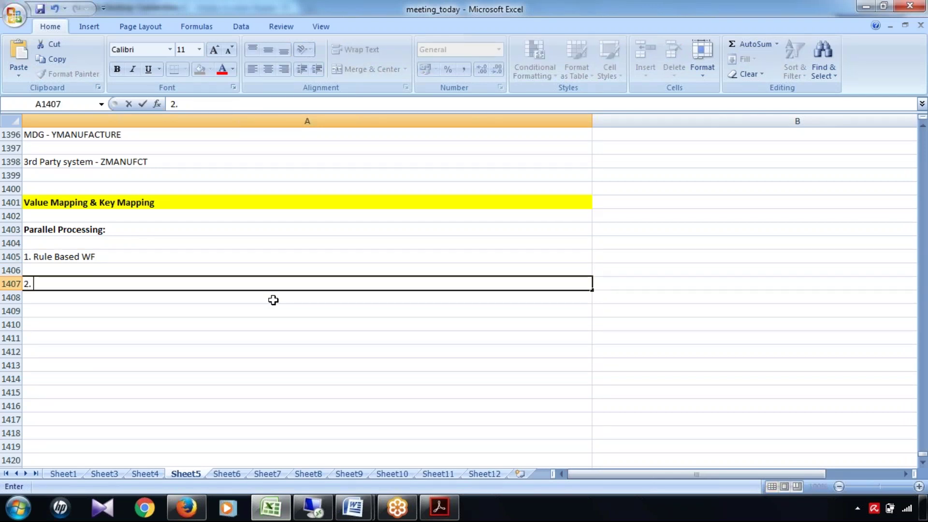
pyautogui.write('. Service BADI')
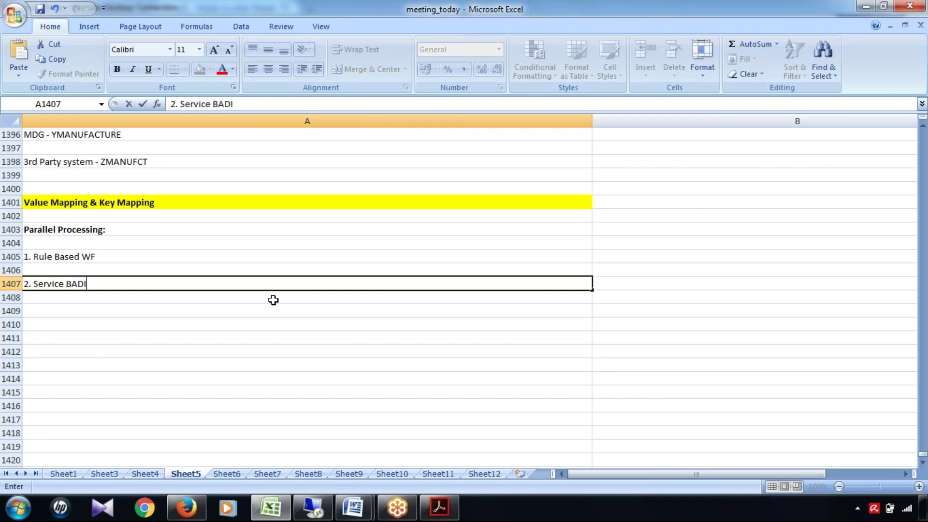
pyautogui.click(175, 346)
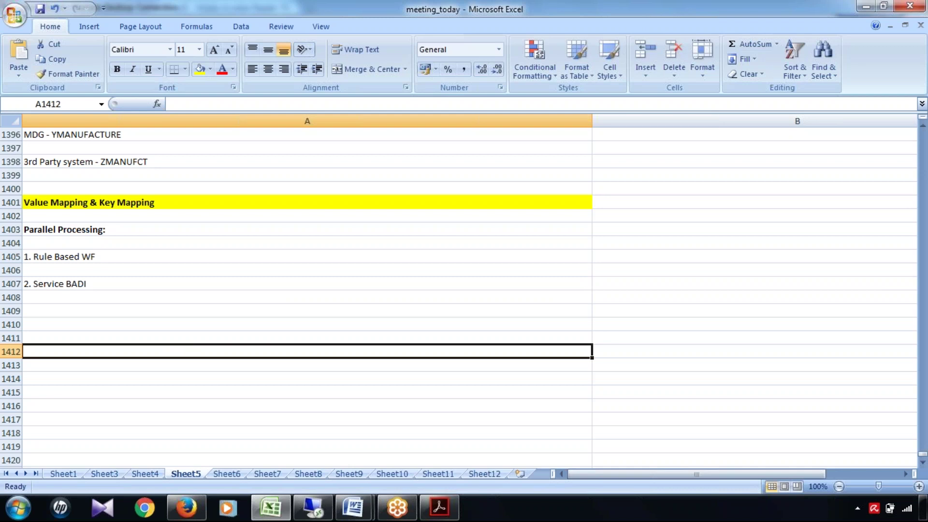
pyautogui.click(105, 260)
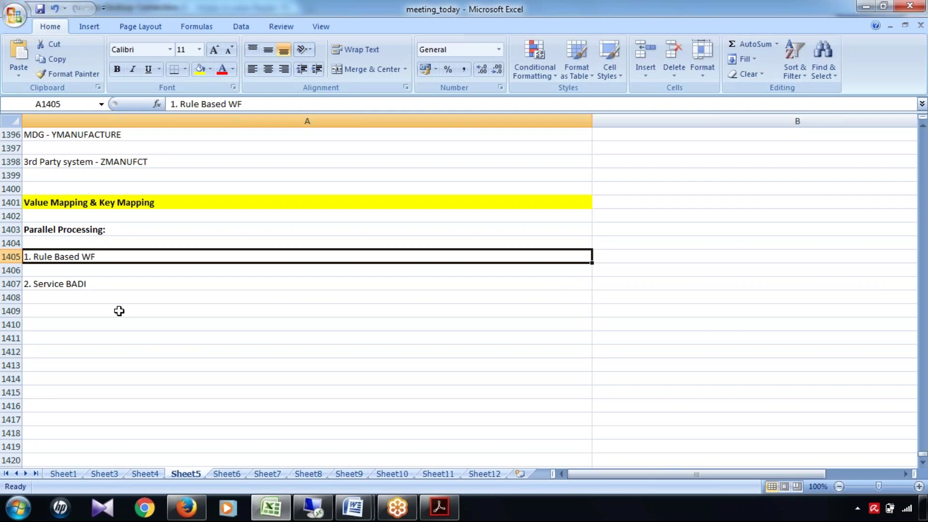
pyautogui.click(74, 284)
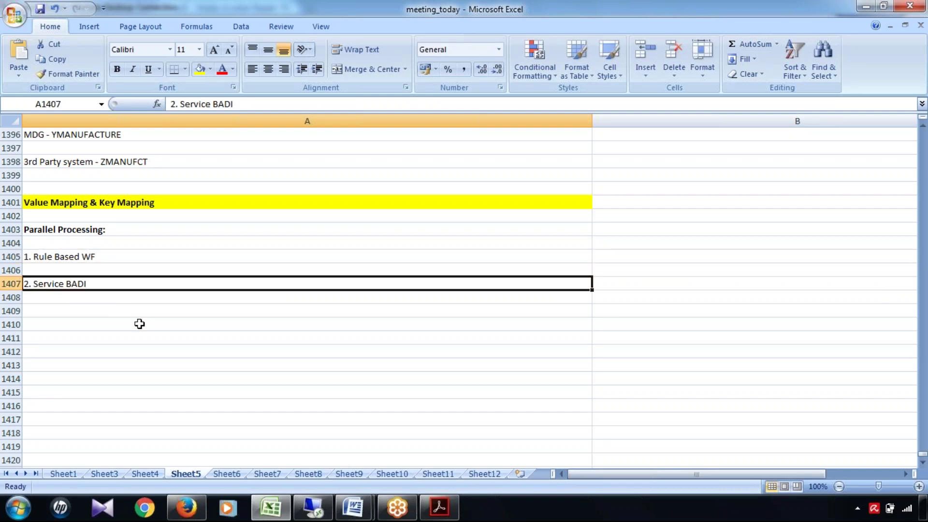
pyautogui.click(98, 231)
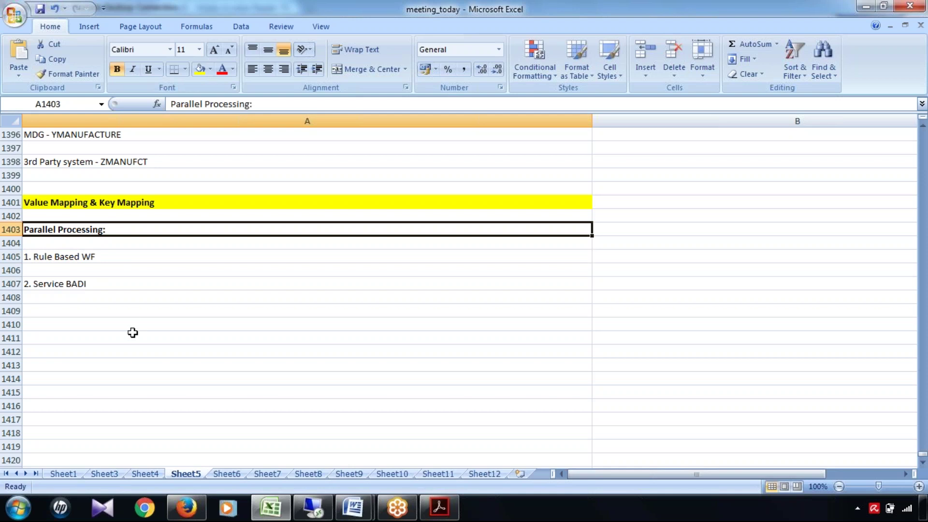
# Switch to the SAP remote desktop session, run transaction /nmdgimg, and expand General Settings > Process Modeling > Workflow with its Rule-Based Workflow activities.
pyautogui.click(73, 256)
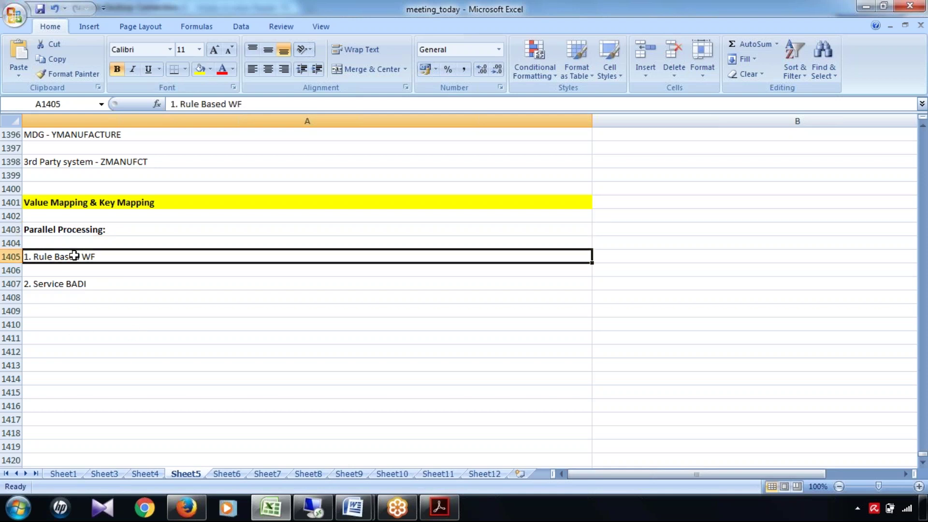
pyautogui.click(313, 507)
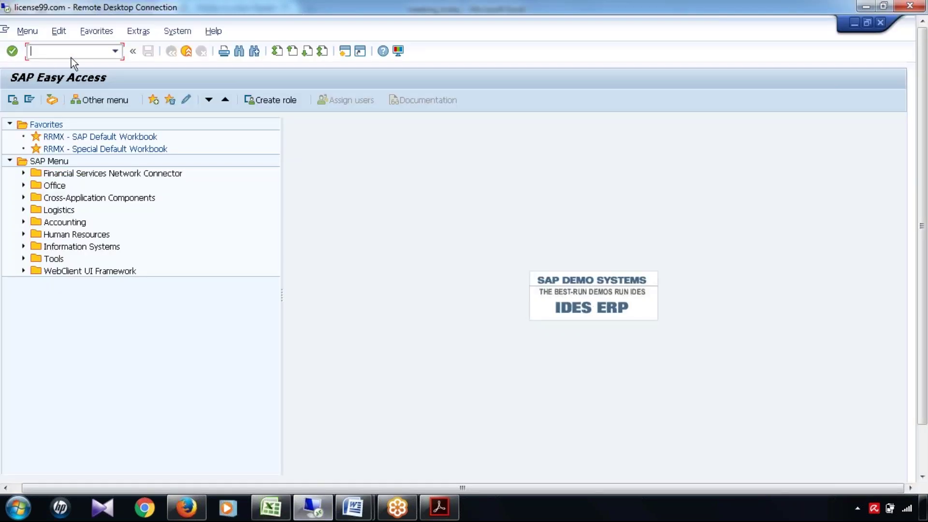
pyautogui.write('/nmdgimg')
pyautogui.press('Return')
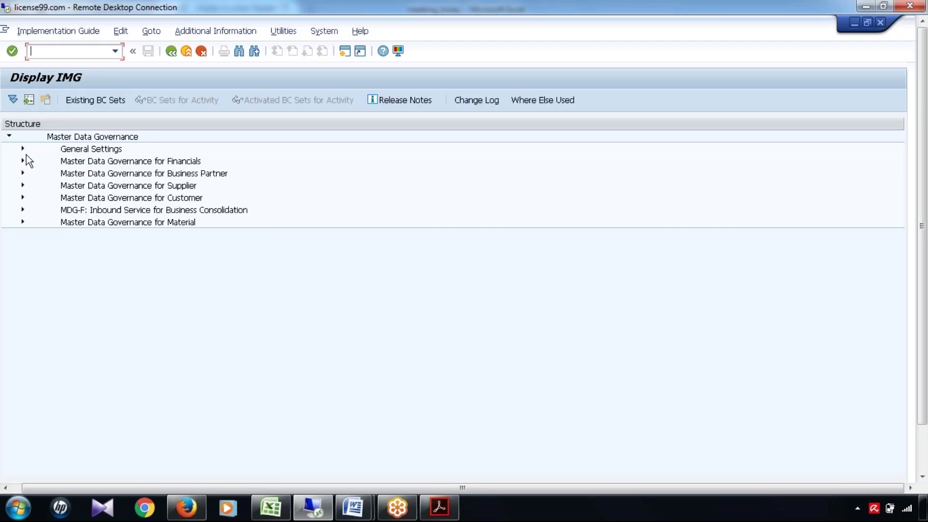
pyautogui.click(22, 148)
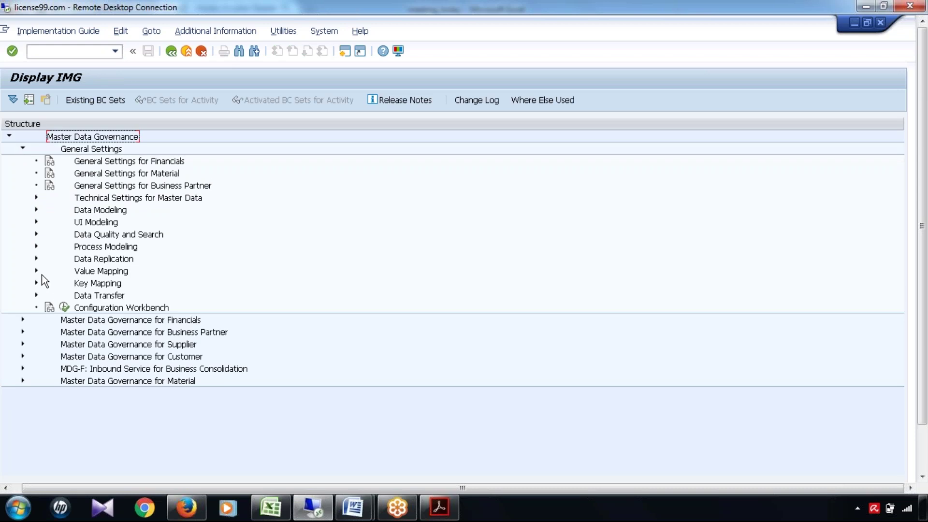
pyautogui.click(35, 247)
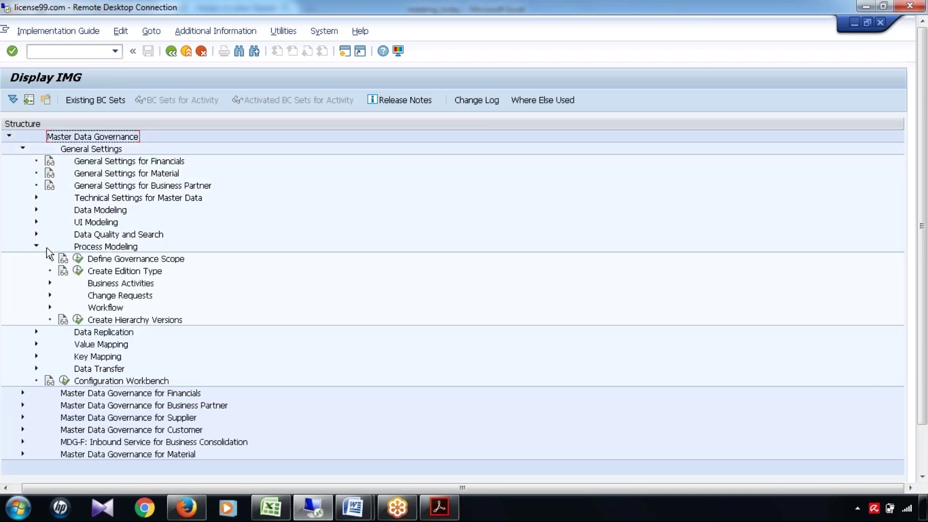
pyautogui.click(50, 307)
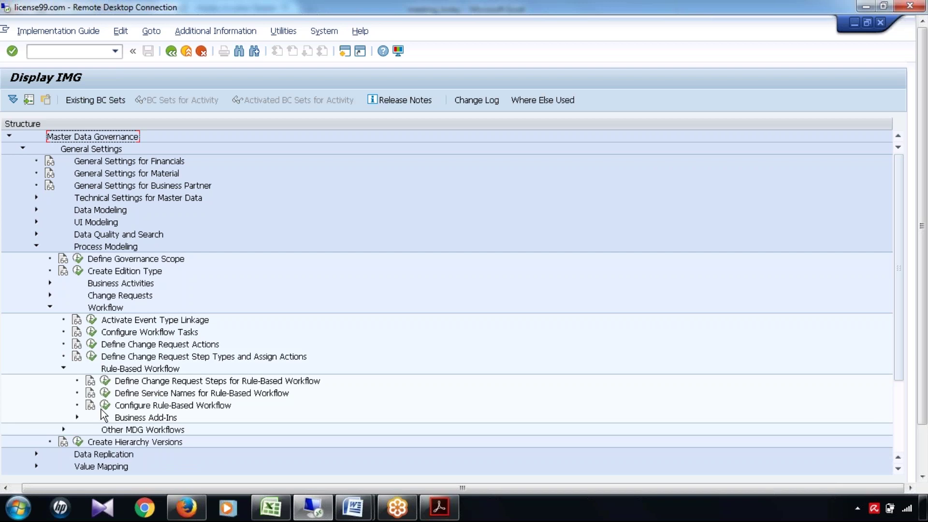
# Run Configure Rule-Based Workflow and load the process definition for change request type YMAT01_N.
pyautogui.click(105, 406)
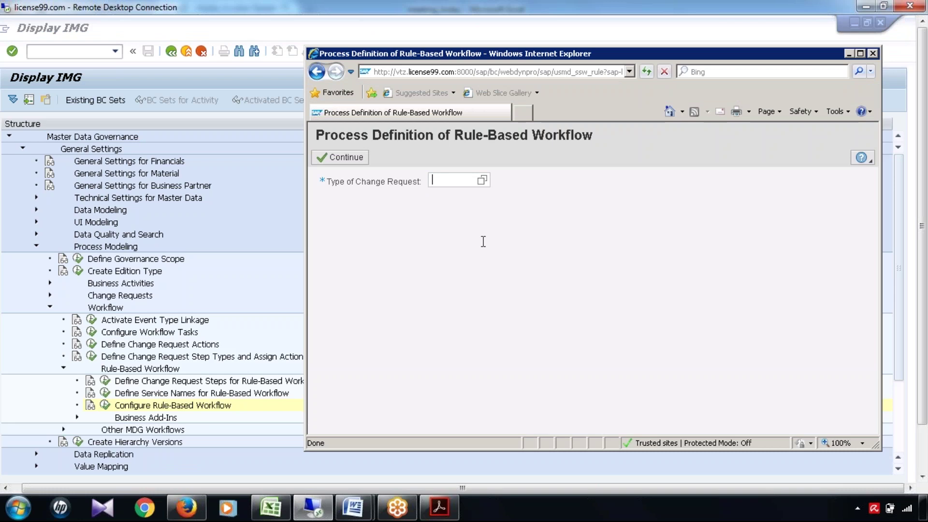
pyautogui.write('MAT01')
pyautogui.press('Down')
pyautogui.press('Return')
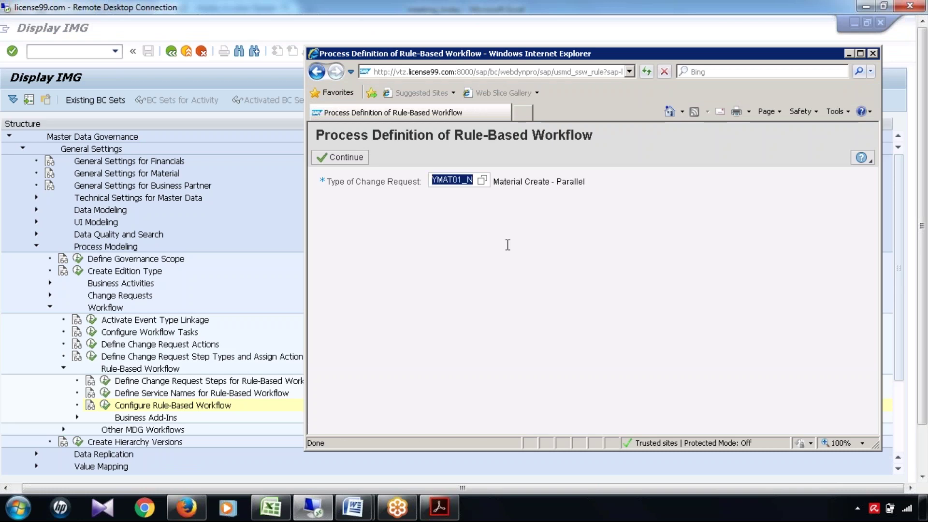
pyautogui.click(341, 157)
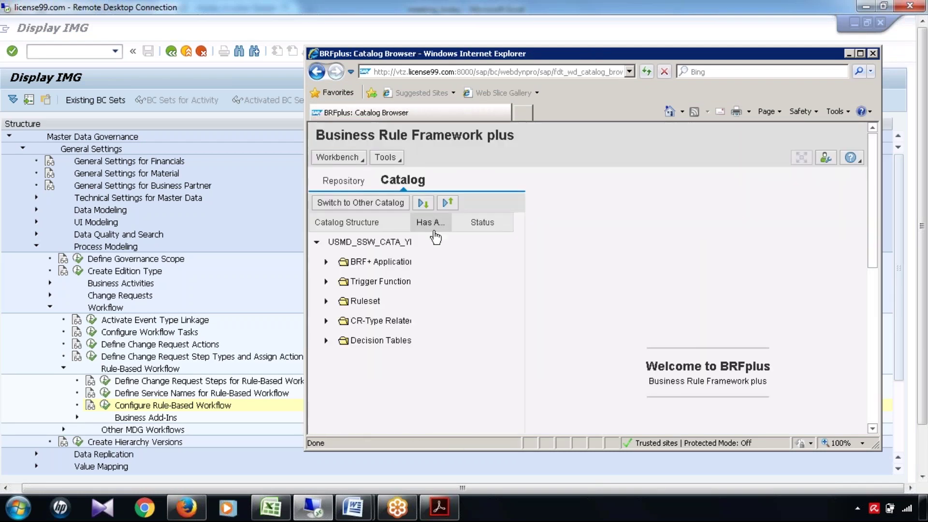
# Maximize the BRFplus catalog browser and open the single value decision table DT_SINGLE_VAL_YMAT01_N to review its contents.
pyautogui.click(860, 54)
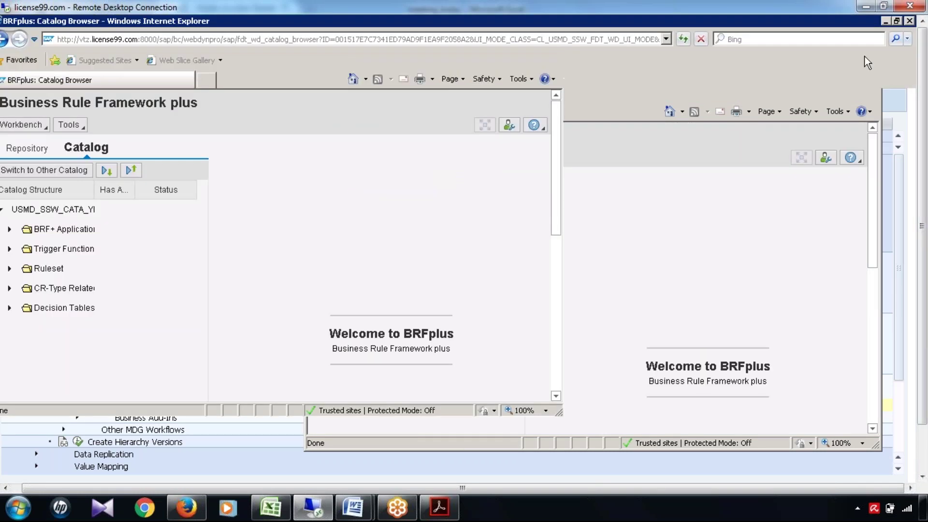
pyautogui.click(10, 308)
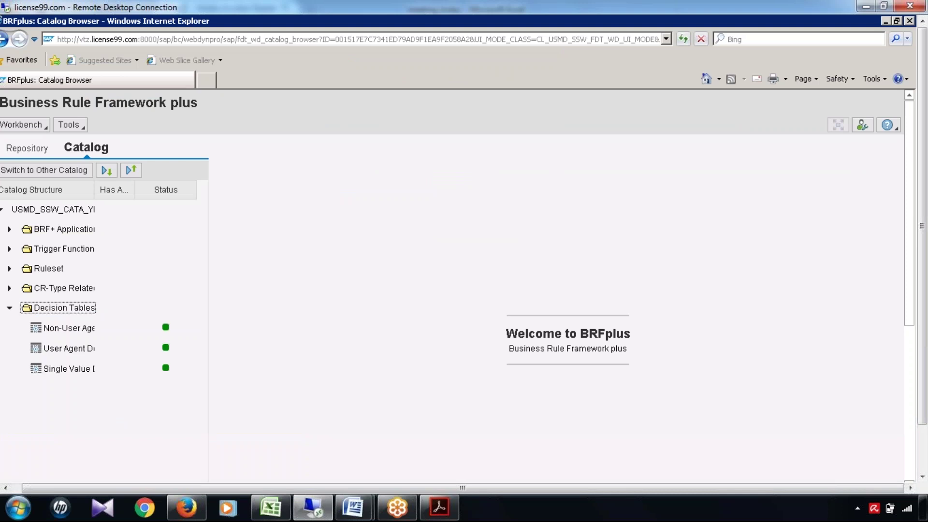
pyautogui.click(70, 370)
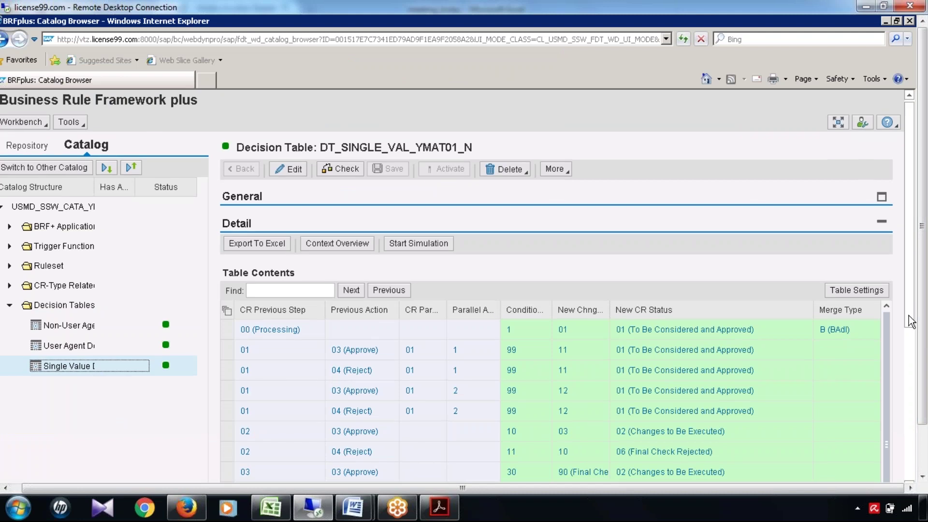
pyautogui.scroll(-1, 911, 337)
pyautogui.scroll(-3, 911, 337)
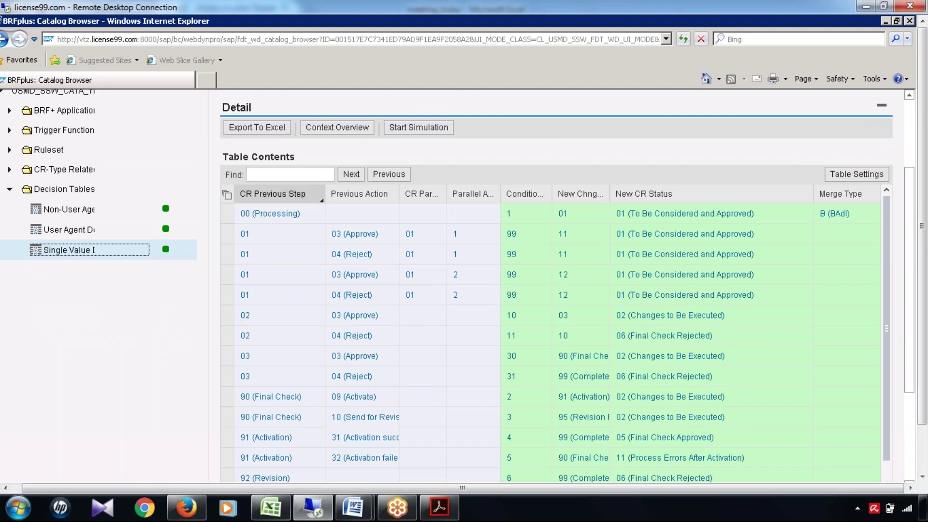
# Return to the IMG, open Define Change Request Steps for Rule-Based Workflow, and position the list at change request type YMAT01_N.
pyautogui.click(885, 22)
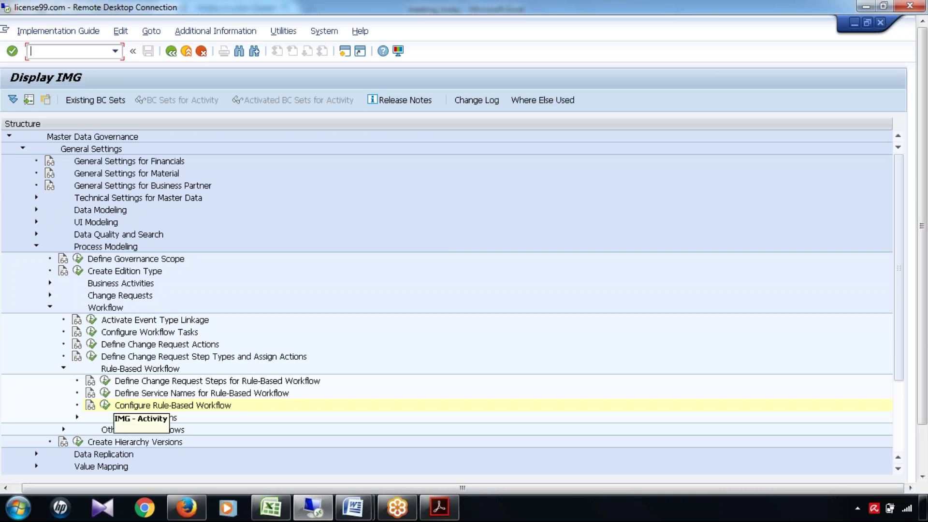
pyautogui.click(106, 381)
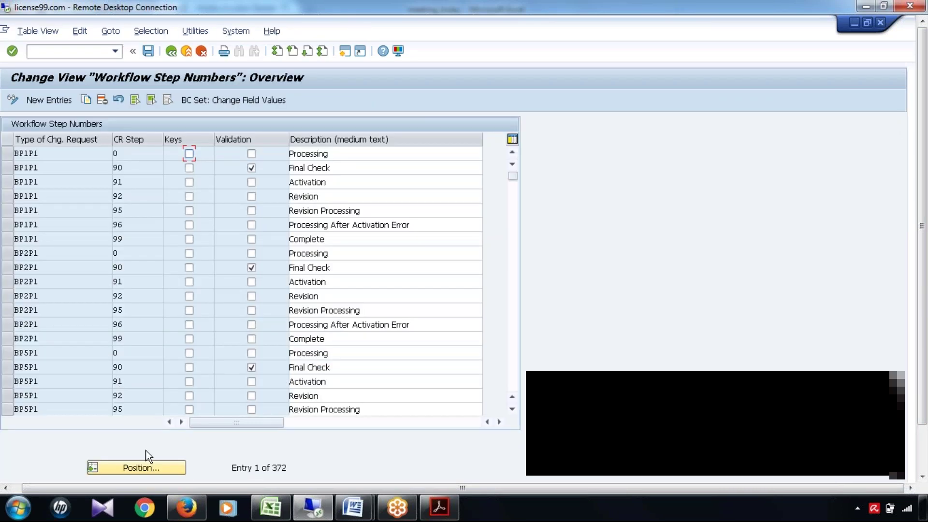
pyautogui.click(147, 469)
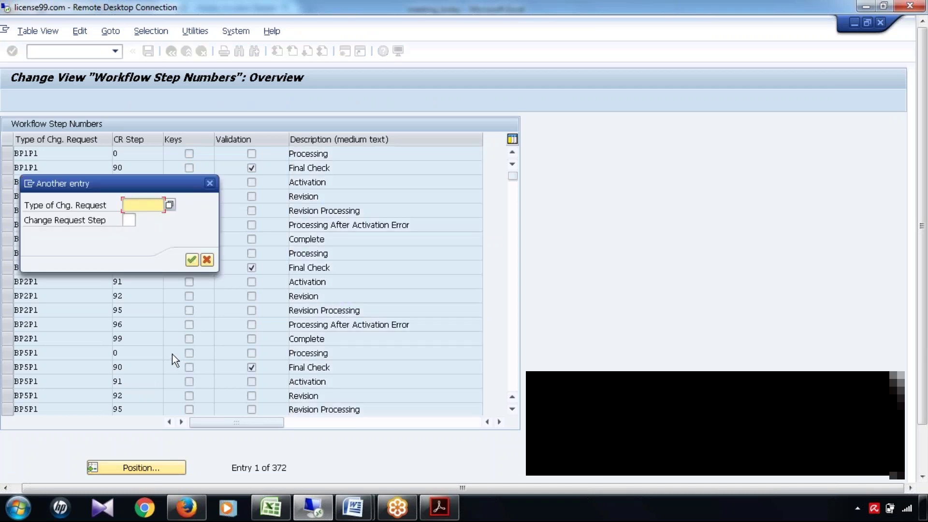
pyautogui.write('YM')
pyautogui.write('AT01_N')
pyautogui.press('Return')
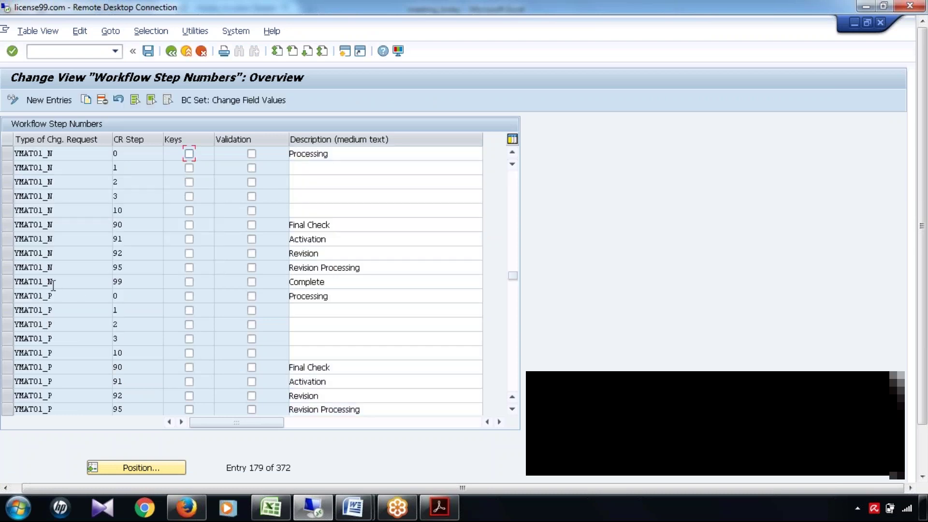
# Select the YMAT01_N rows from step 0 to step 99 and examine their step descriptions.
pyautogui.click(7, 154)
pyautogui.moveTo(7, 170); pyautogui.dragTo(8, 209)
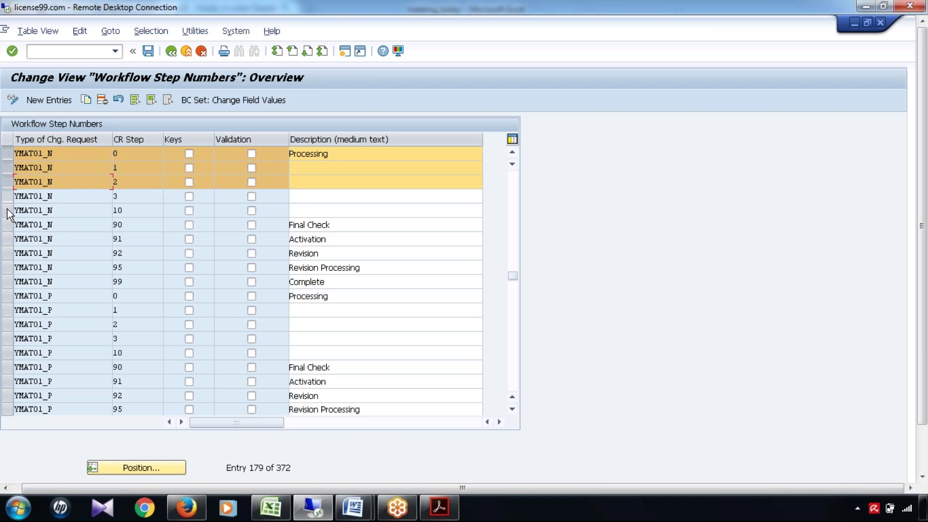
pyautogui.moveTo(7, 227); pyautogui.dragTo(8, 287)
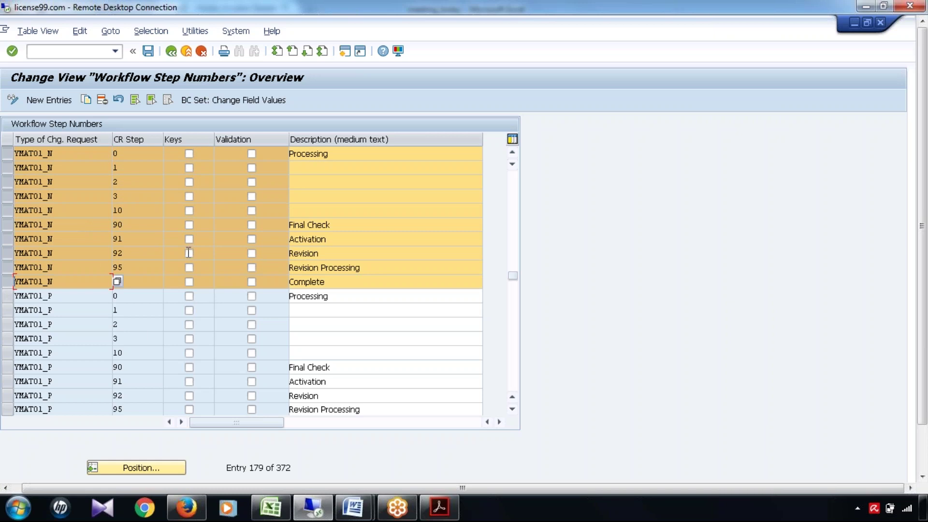
pyautogui.moveTo(328, 156); pyautogui.dragTo(294, 156)
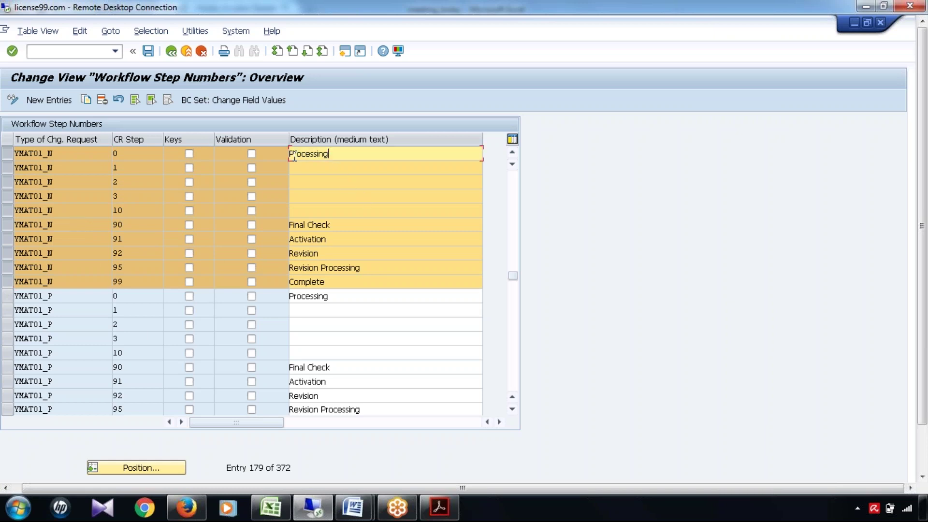
pyautogui.moveTo(337, 228); pyautogui.dragTo(277, 224)
pyautogui.moveTo(329, 239); pyautogui.dragTo(285, 251)
pyautogui.click(329, 254)
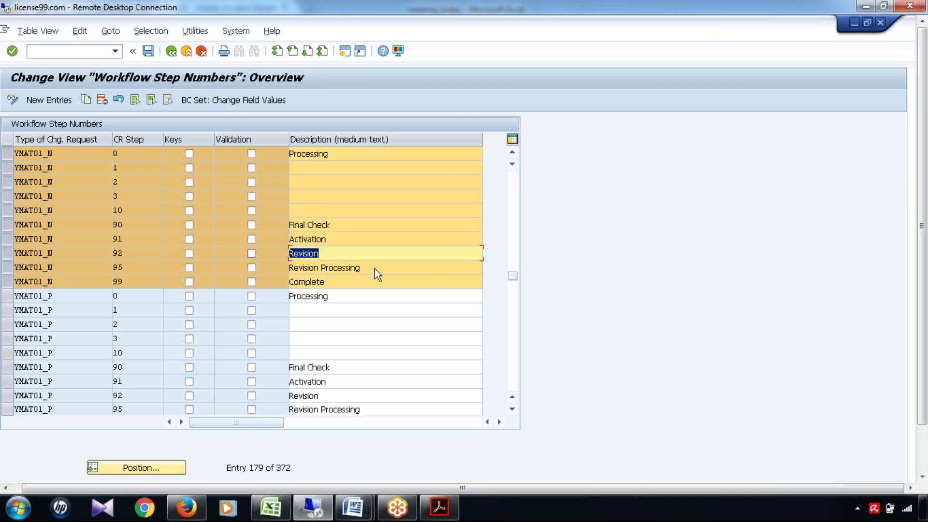
pyautogui.moveTo(375, 271); pyautogui.dragTo(283, 278)
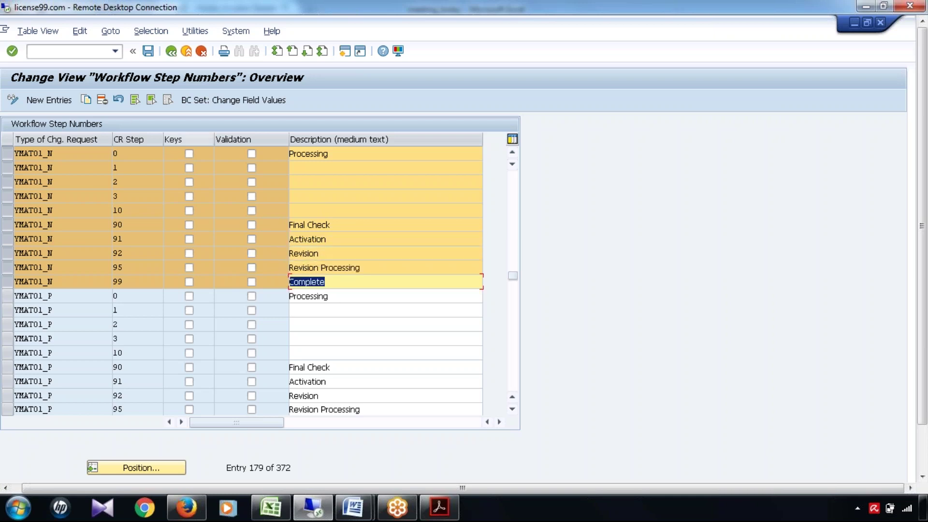
# Bring back the BRFplus single value decision table and examine its previous steps, actions, Merge Type and Merge Parameter columns.
pyautogui.moveTo(925, 293); pyautogui.dragTo(924, 353)
pyautogui.click(178, 476)
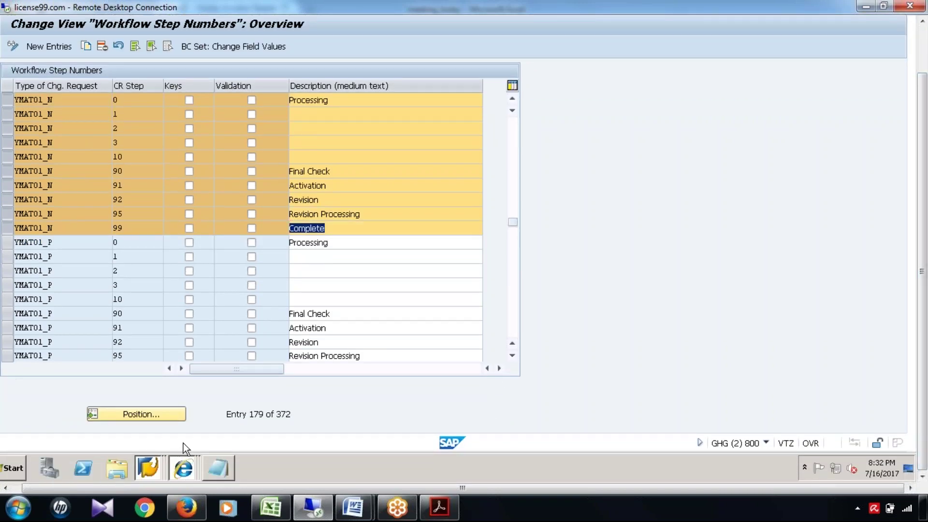
pyautogui.click(184, 438)
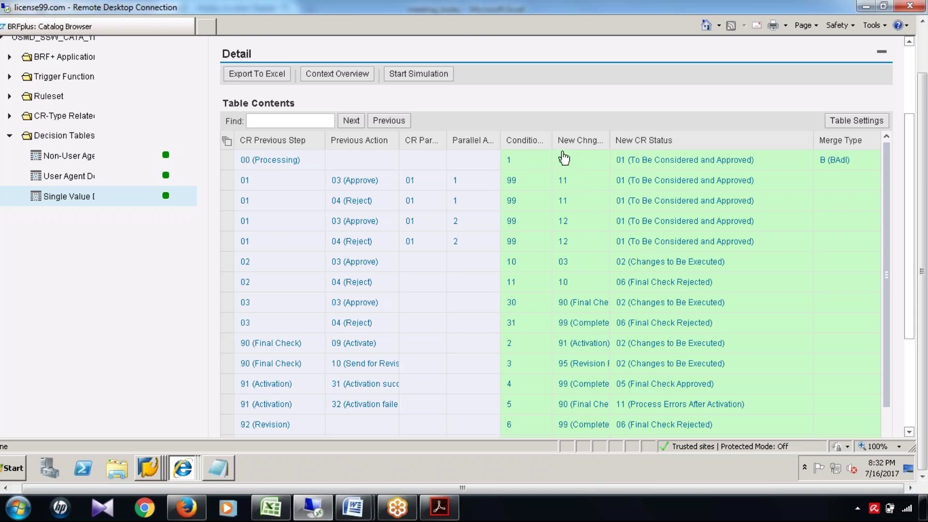
pyautogui.scroll(-3, 911, 339)
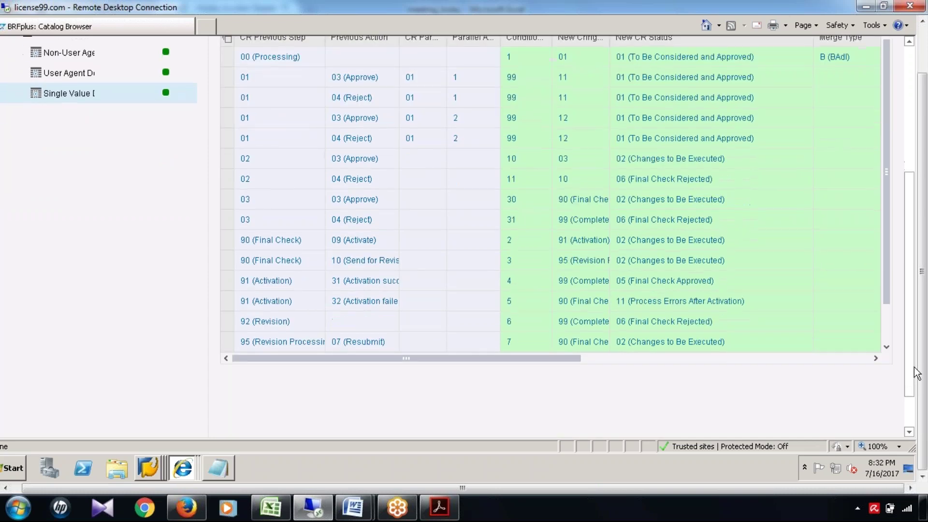
pyautogui.scroll(1, 913, 350)
pyautogui.scroll(1, 571, 424)
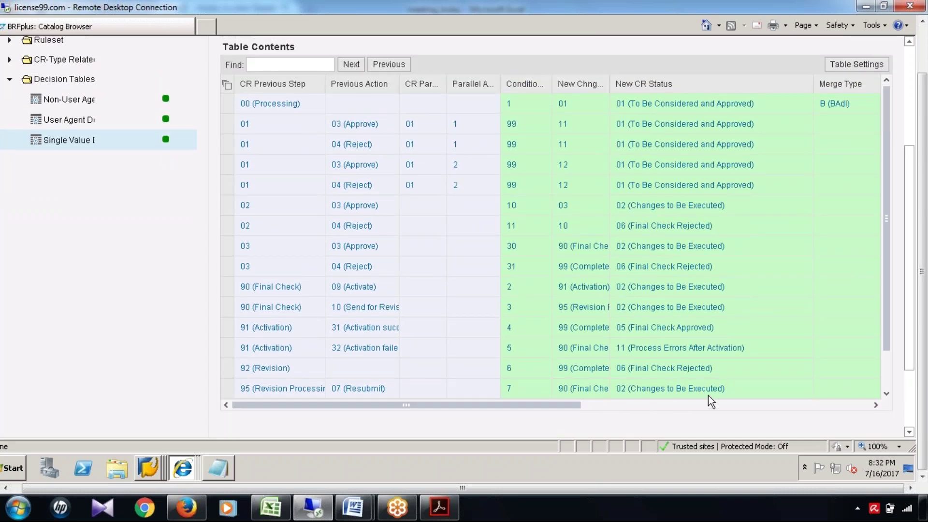
pyautogui.moveTo(527, 406); pyautogui.dragTo(861, 407)
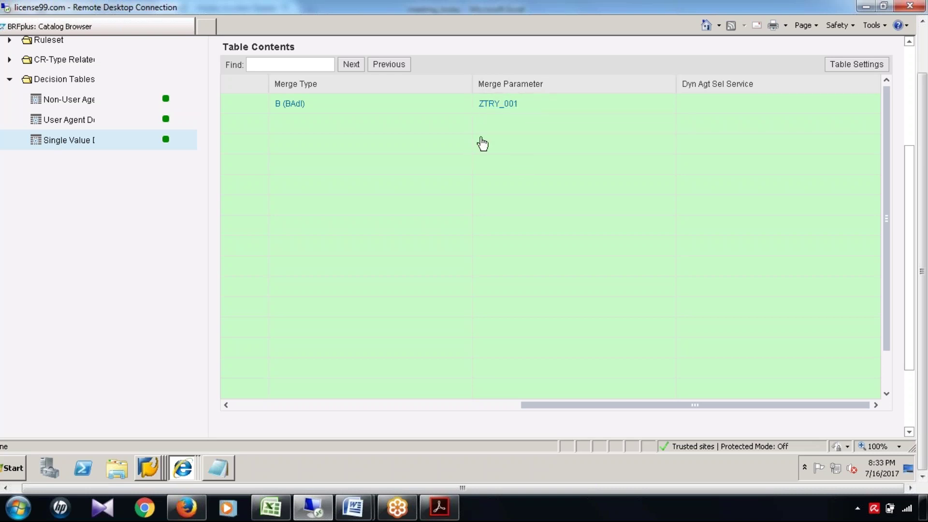
pyautogui.moveTo(515, 413); pyautogui.dragTo(274, 403)
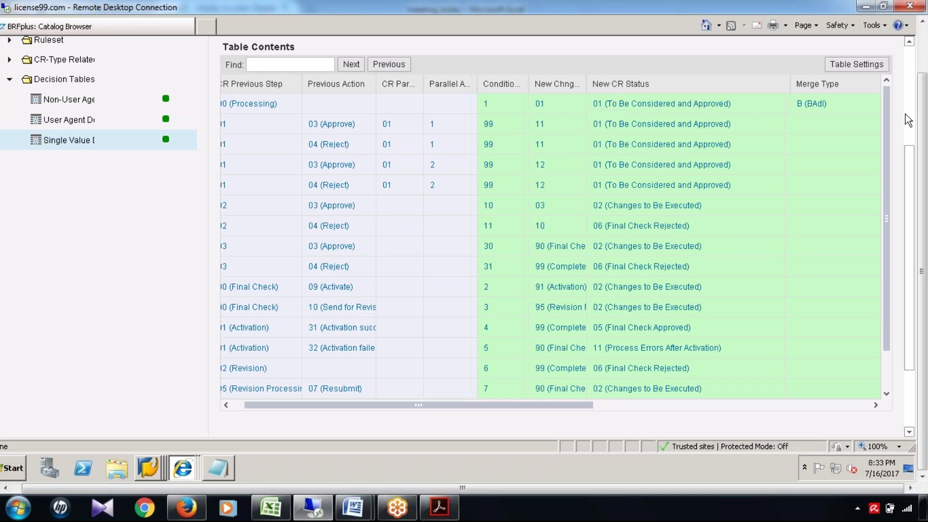
pyautogui.scroll(3, 910, 104)
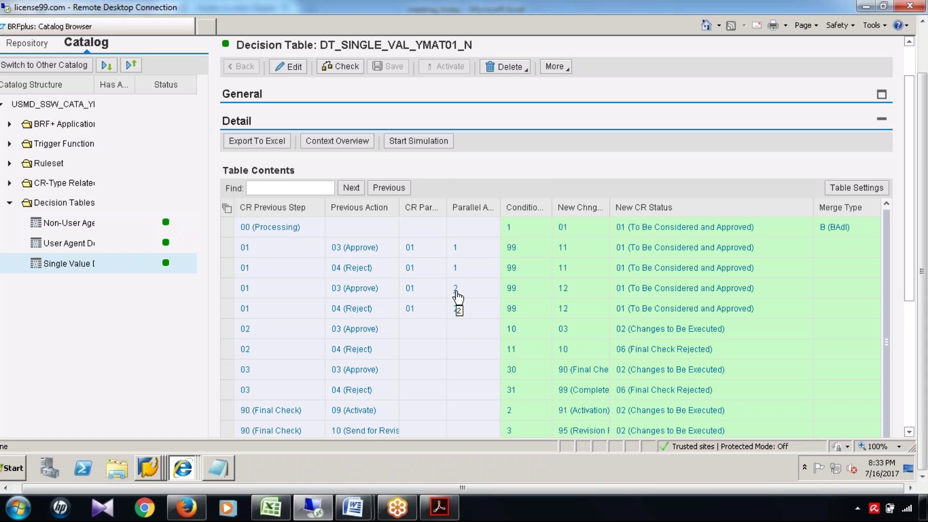
# Highlight the step 01 approve and reject rows for parallel agent group 1, followed by those for group 2.
pyautogui.click(229, 255)
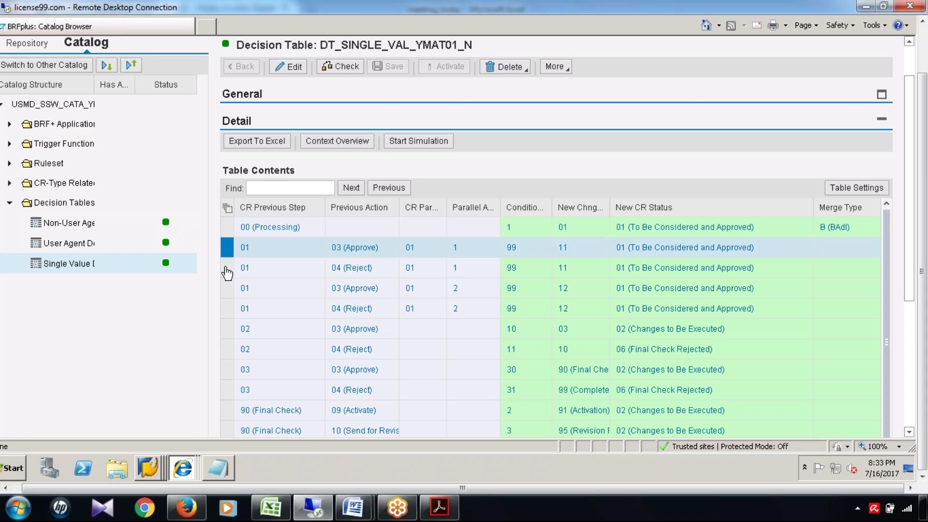
pyautogui.keyDown('ctrl'); pyautogui.click(227, 273); pyautogui.keyUp('ctrl')
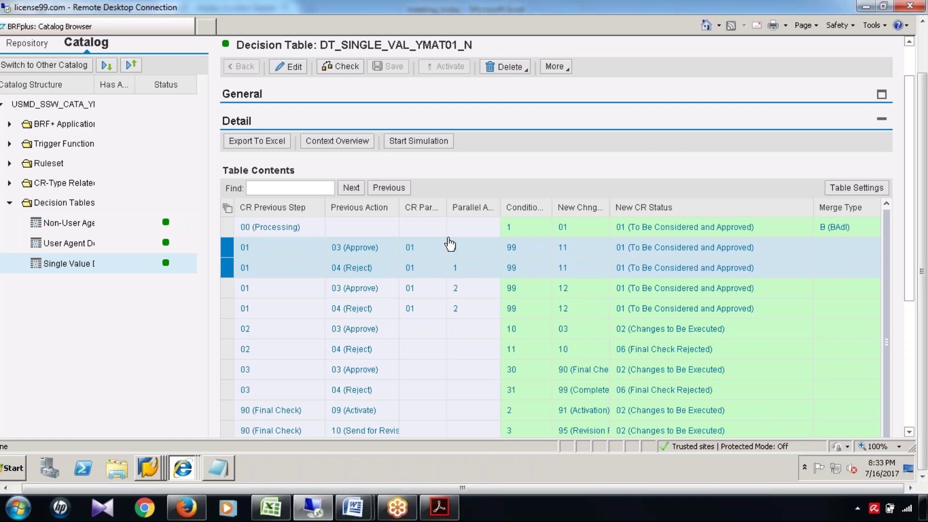
pyautogui.click(227, 288)
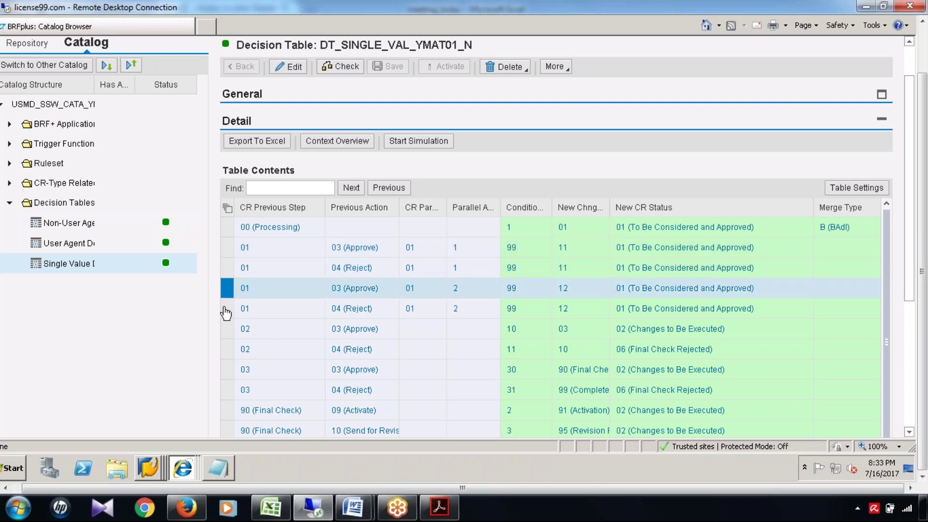
pyautogui.keyDown('shift'); pyautogui.click(226, 309); pyautogui.keyUp('shift')
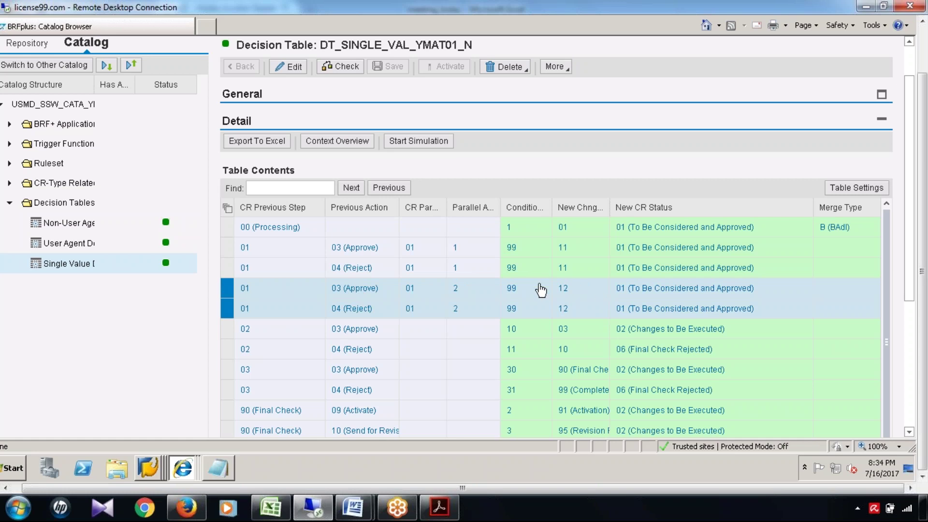
# Switch to Adobe Acrobat Reader and compare the table with the submit-only parallel workflow diagram on page 6.
pyautogui.click(440, 507)
pyautogui.scroll(3, 556, 426)
pyautogui.scroll(2, 222, 253)
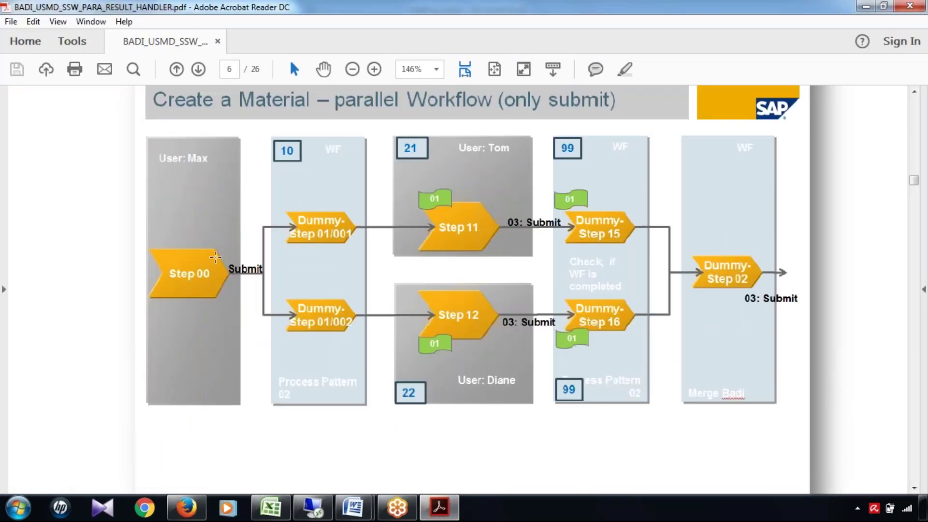
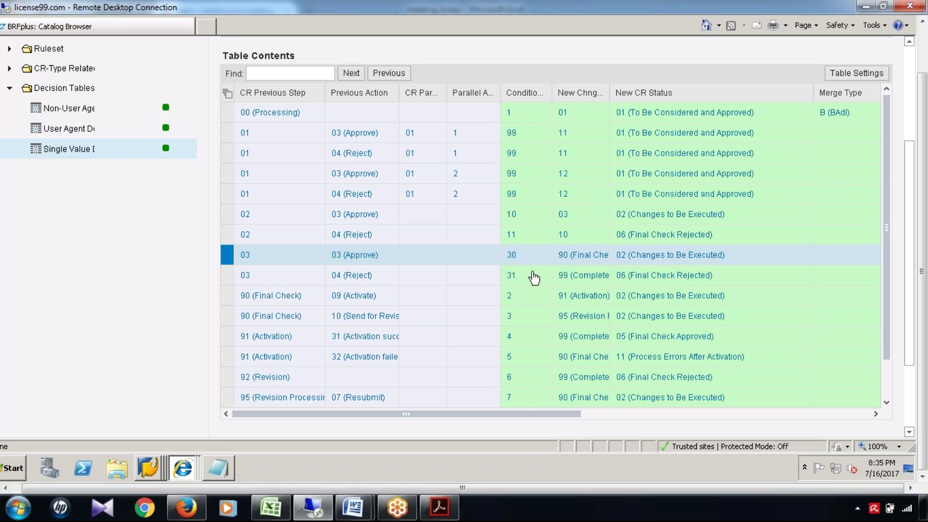
# Switch to the meeting_today workbook in Excel, clear cells D48:I48 on Sheet12, and enter App in cell F48.
pyautogui.click(281, 516)
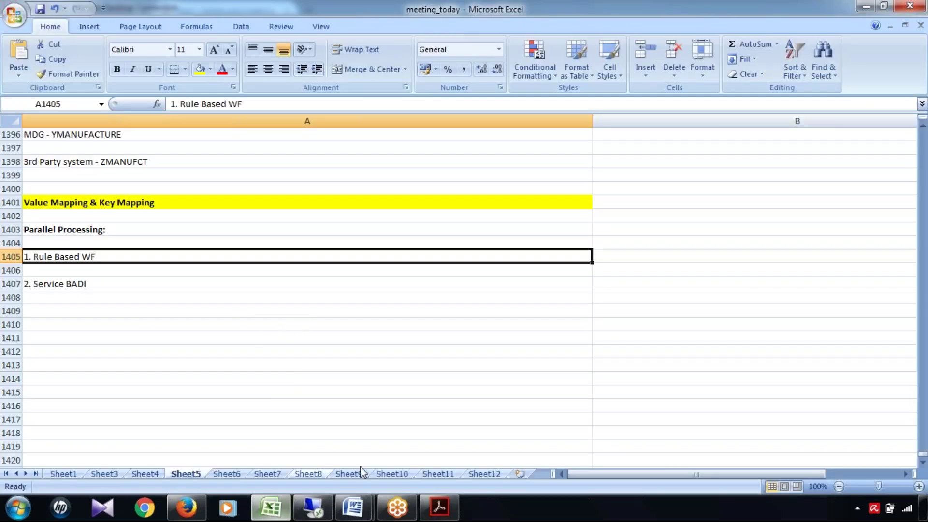
pyautogui.click(485, 475)
pyautogui.moveTo(166, 246); pyautogui.dragTo(408, 243)
pyautogui.press('Delete')
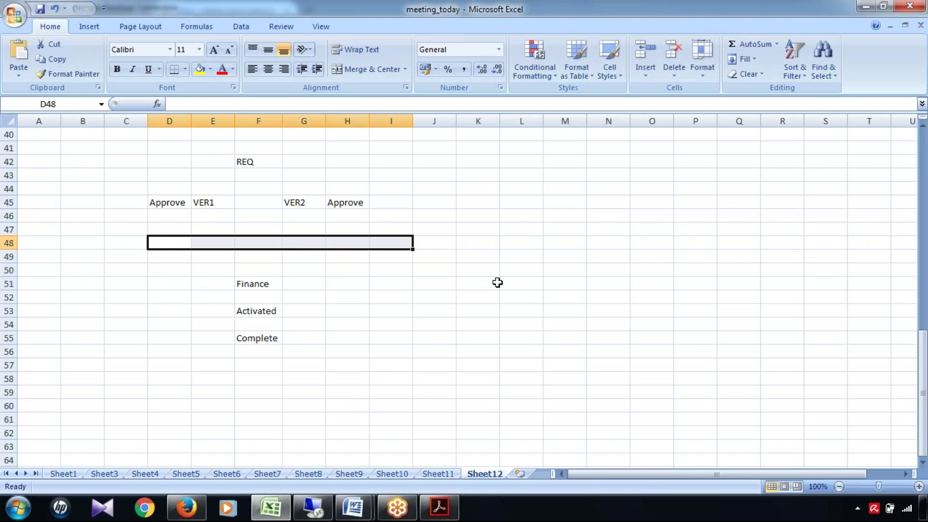
pyautogui.click(252, 243)
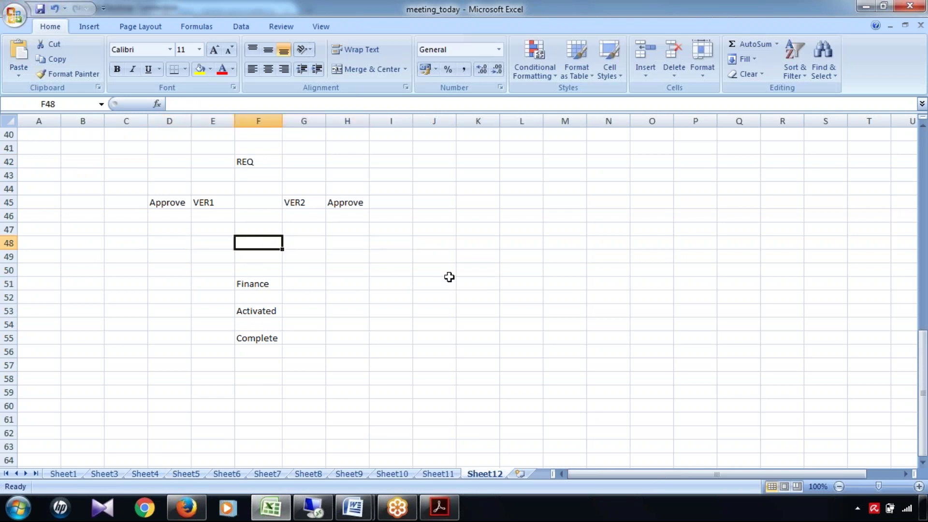
pyautogui.write('App')
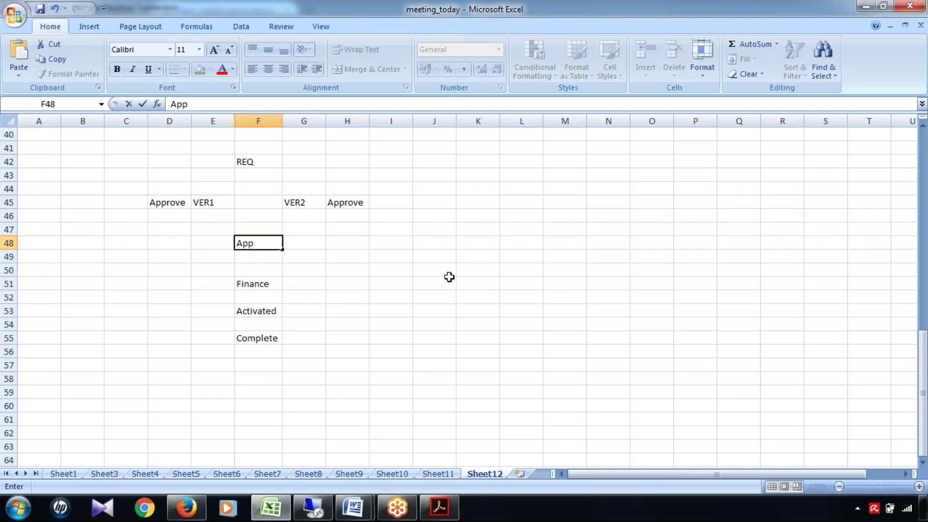
# Trace the approval flow on Sheet12 through VER1, VER2, App and Finance, and highlight the whole flow block from REQ to Complete.
pyautogui.click(203, 205)
pyautogui.click(292, 202)
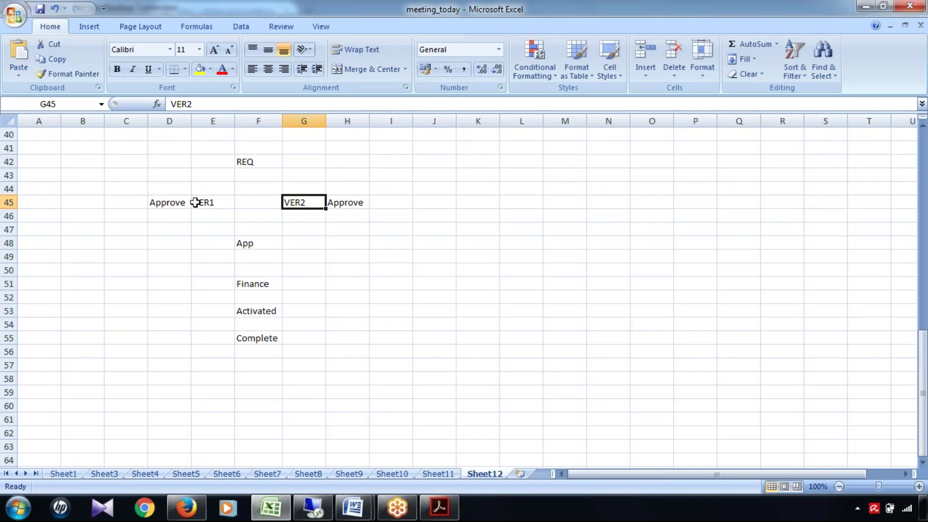
pyautogui.click(250, 242)
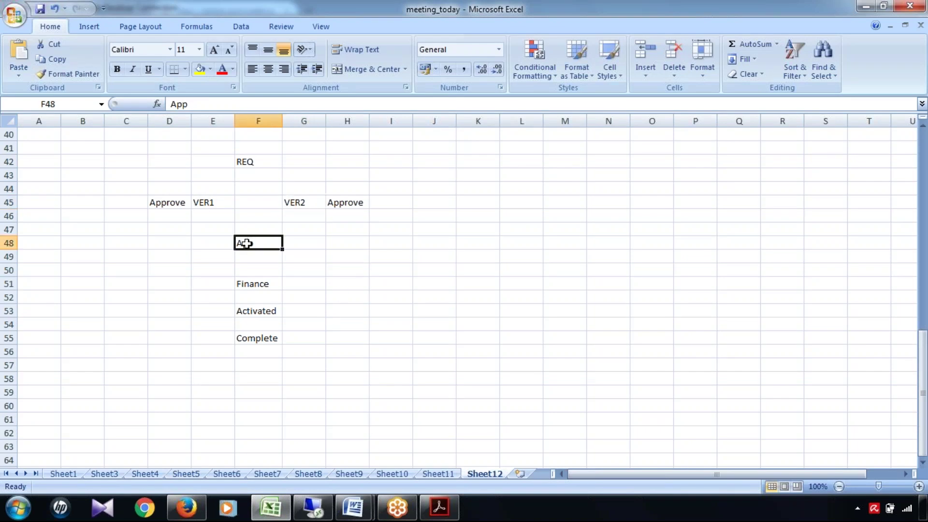
pyautogui.click(245, 289)
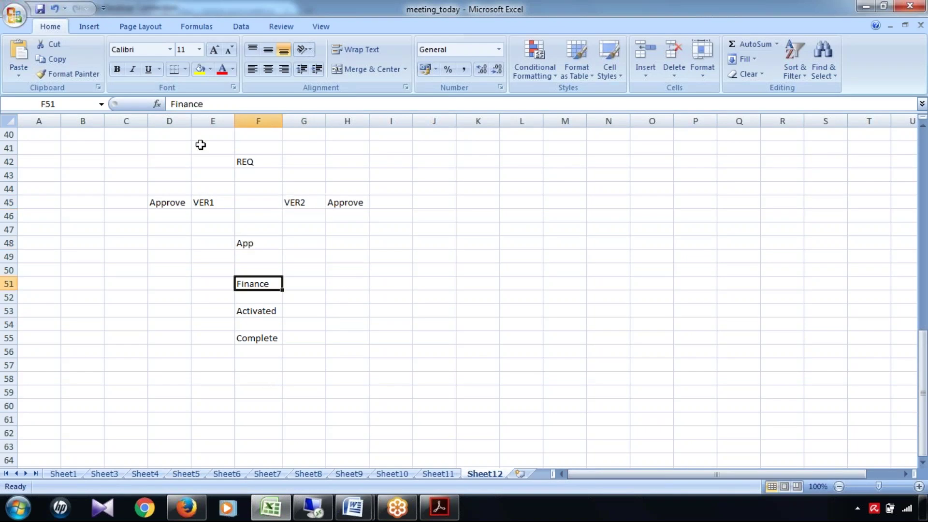
pyautogui.moveTo(136, 150); pyautogui.dragTo(406, 390)
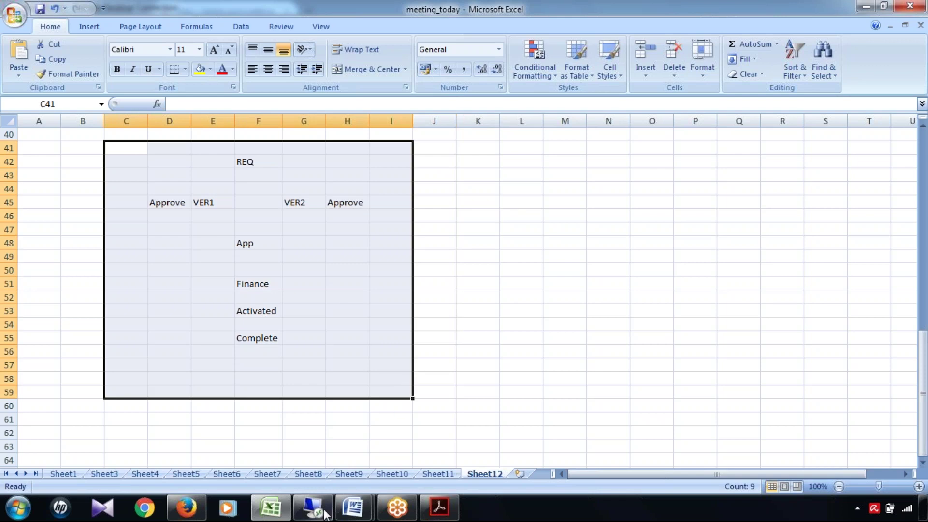
pyautogui.click(563, 323)
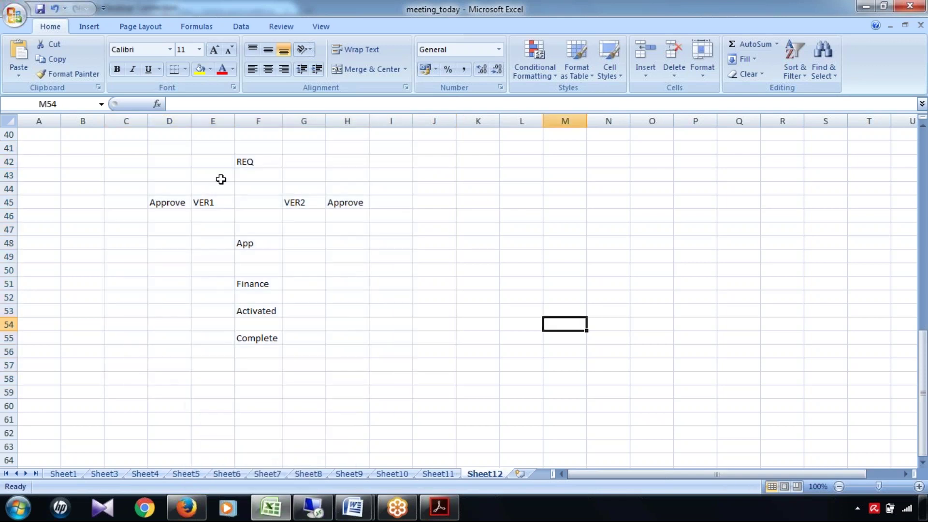
pyautogui.moveTo(142, 161); pyautogui.dragTo(362, 363)
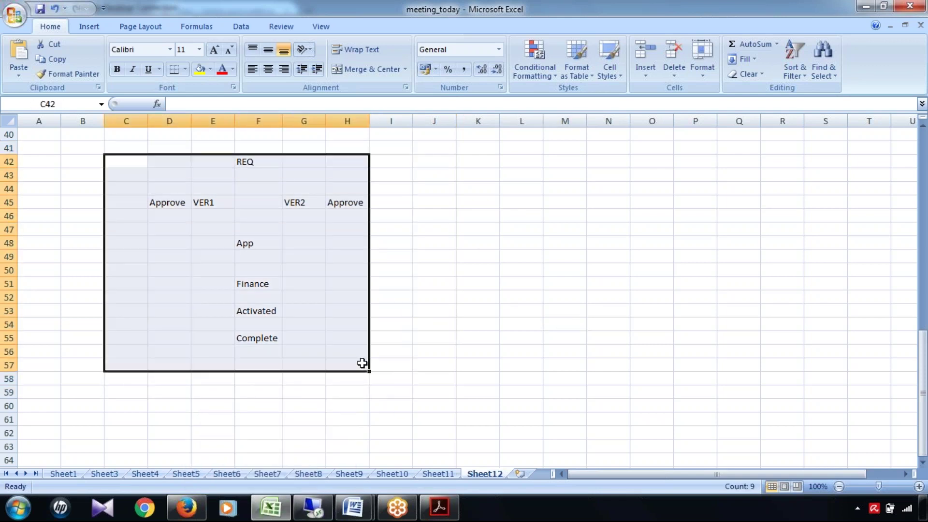
# Return to the BRFplus single value decision table, highlight the 90 (Final Check) Activate row, and examine the merge and dynamic agent service columns.
pyautogui.click(271, 508)
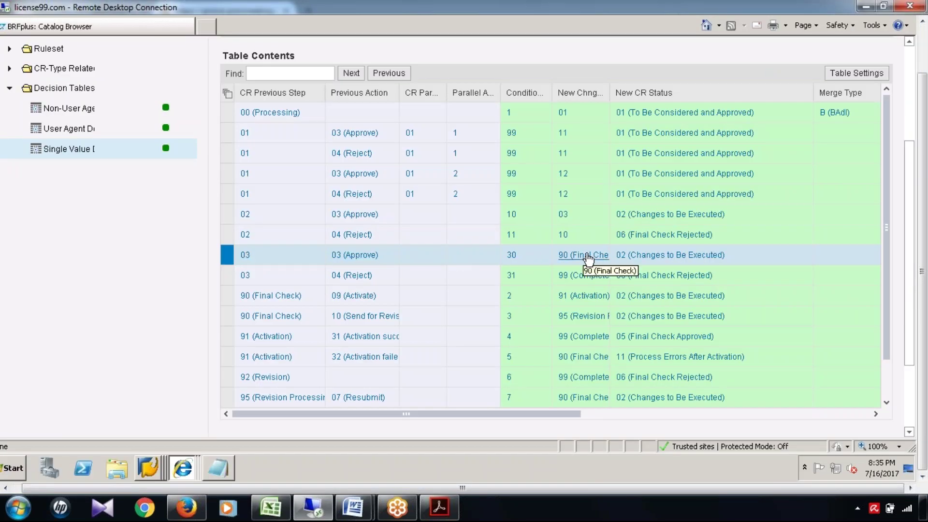
pyautogui.click(228, 297)
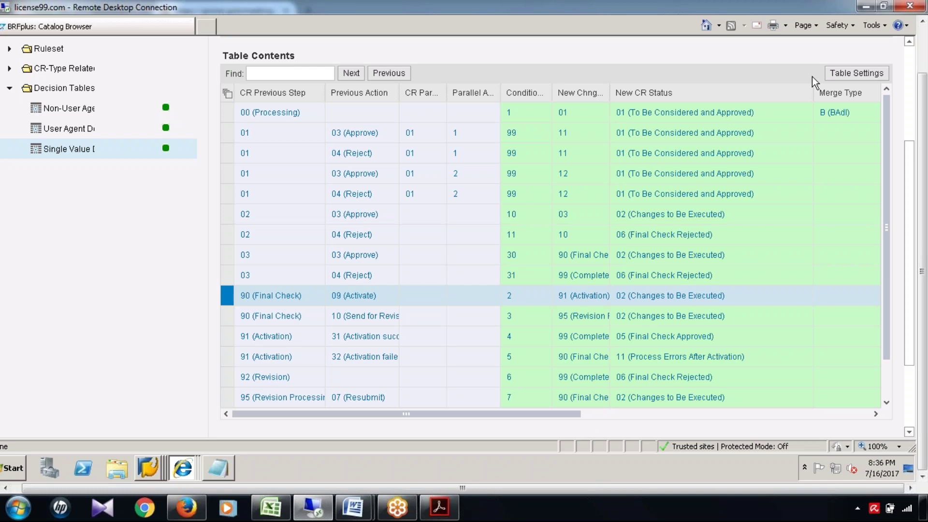
pyautogui.hscroll(3, 799, 114)
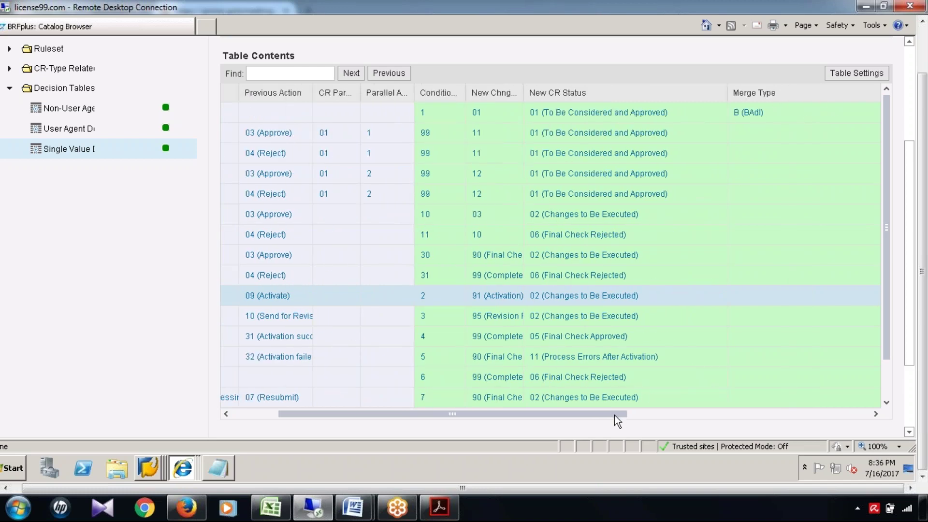
pyautogui.hscroll(2, 613, 414)
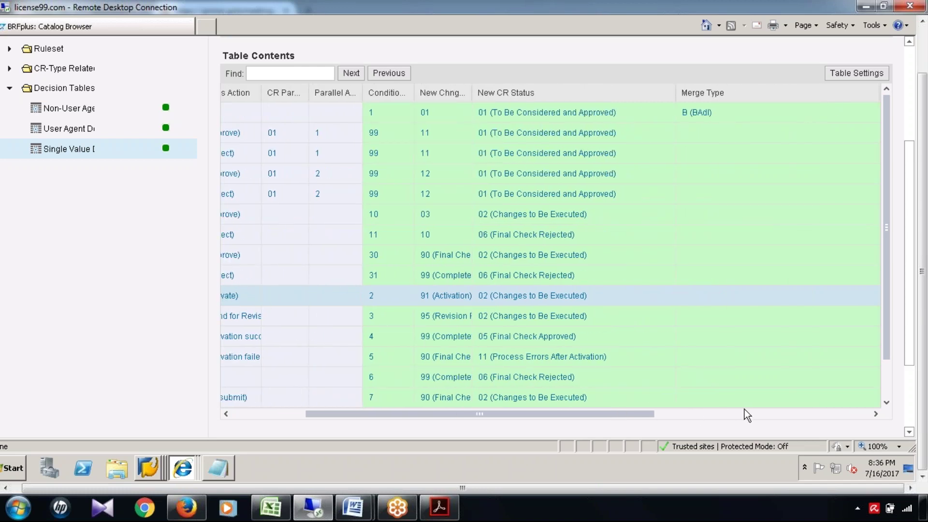
pyautogui.hscroll(5, 744, 410)
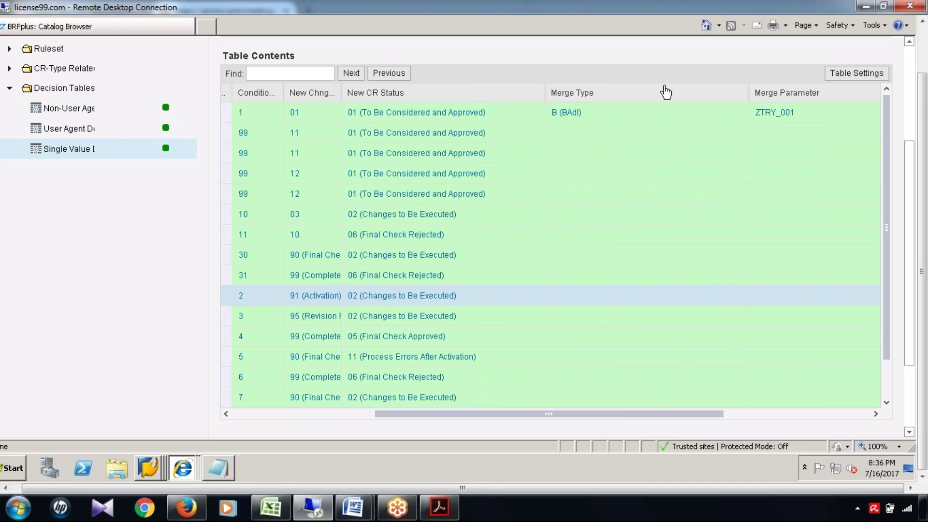
pyautogui.moveTo(437, 413); pyautogui.dragTo(571, 414)
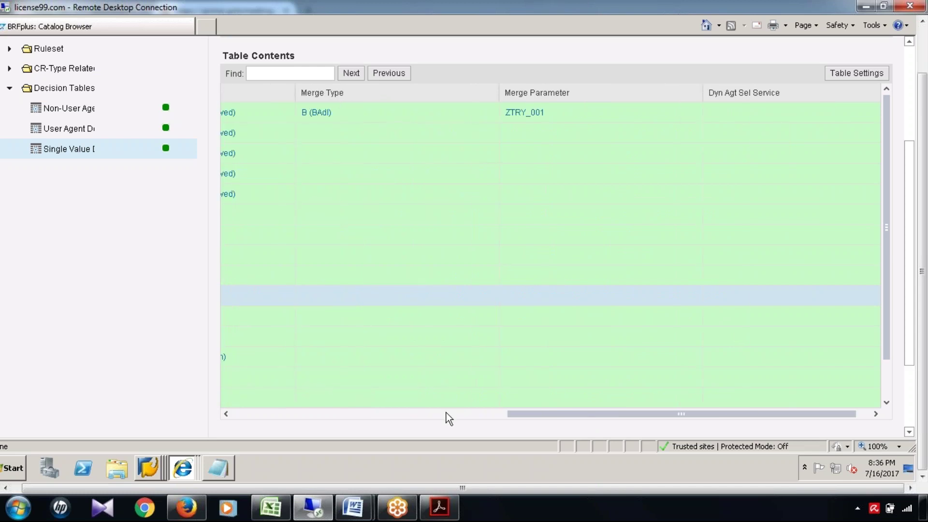
pyautogui.click(445, 413)
pyautogui.hscroll(-5, 674, 137)
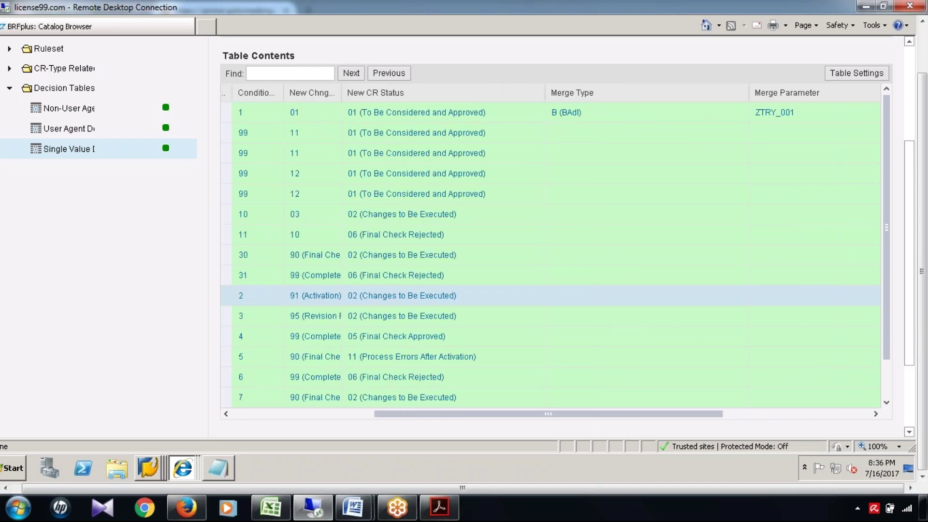
# Review the submit-only parallel workflow diagram in Acrobat Reader, and select the 2. Service BADI note on Sheet5 of the Excel workbook.
pyautogui.click(439, 507)
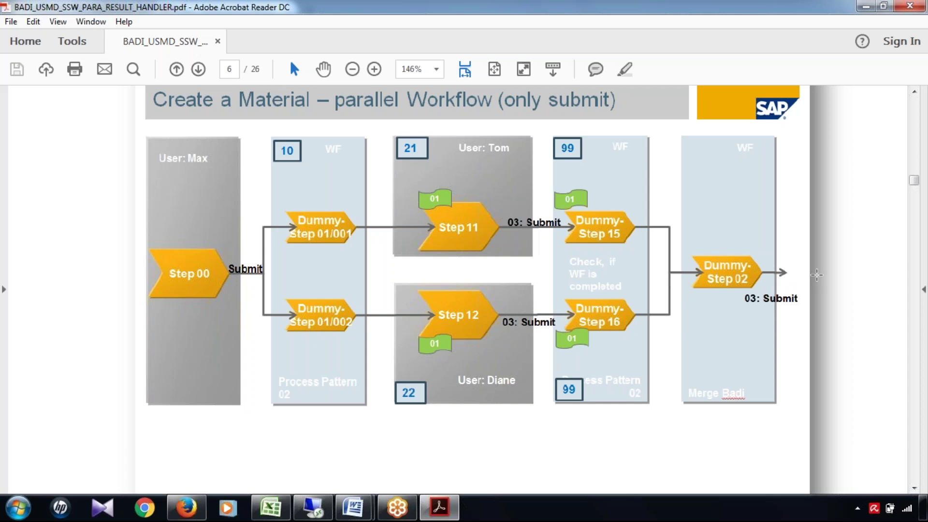
pyautogui.hotkey('alt', 'Tab')
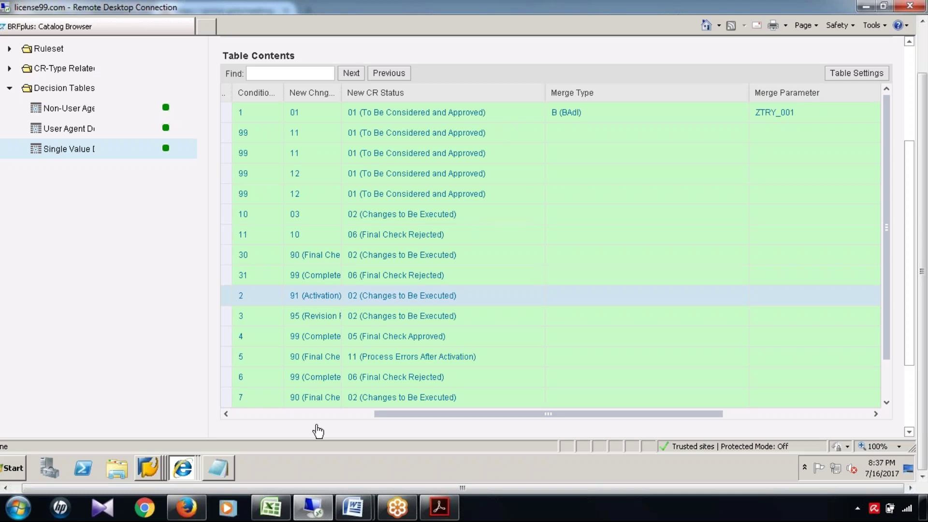
pyautogui.click(285, 512)
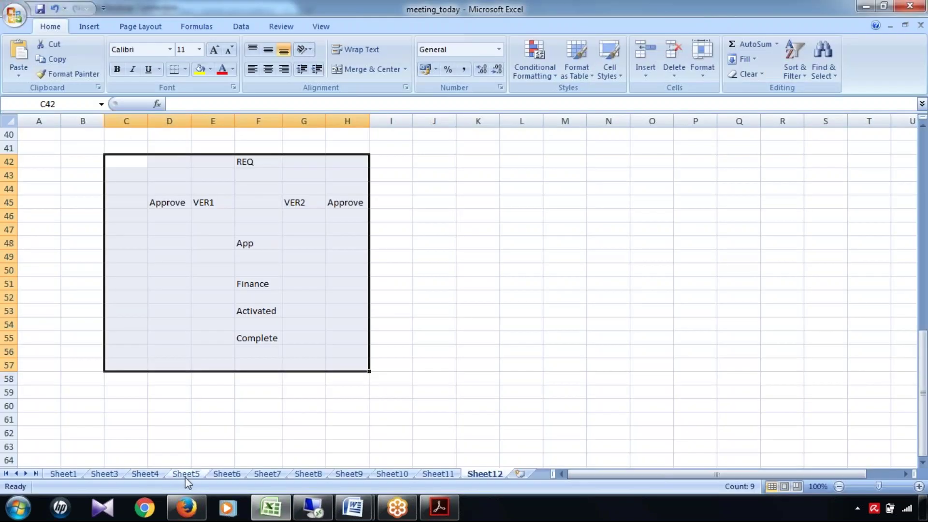
pyautogui.click(186, 474)
pyautogui.press('Down')
pyautogui.press('Down')
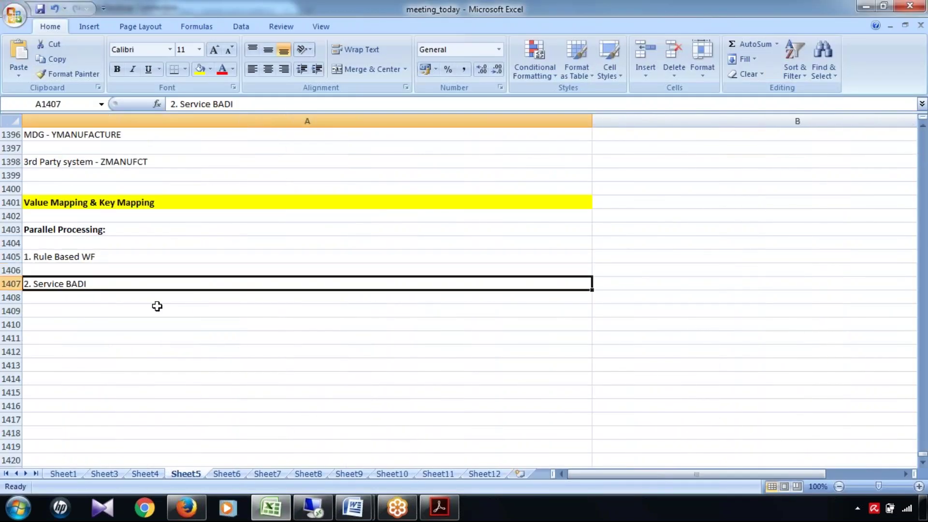
# Go back to the remote SAP session, minimize the BRFplus browser window, and start transaction SE18 with /nse18.
pyautogui.click(271, 516)
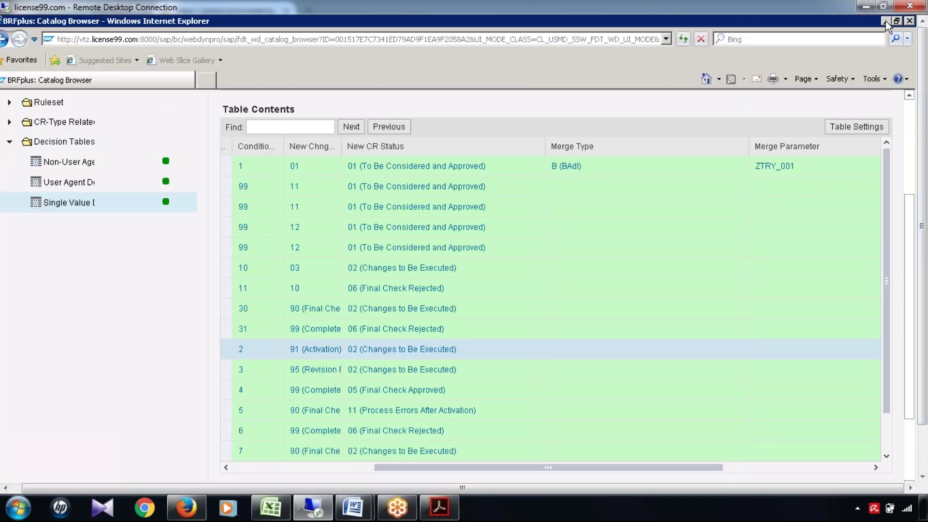
pyautogui.click(885, 21)
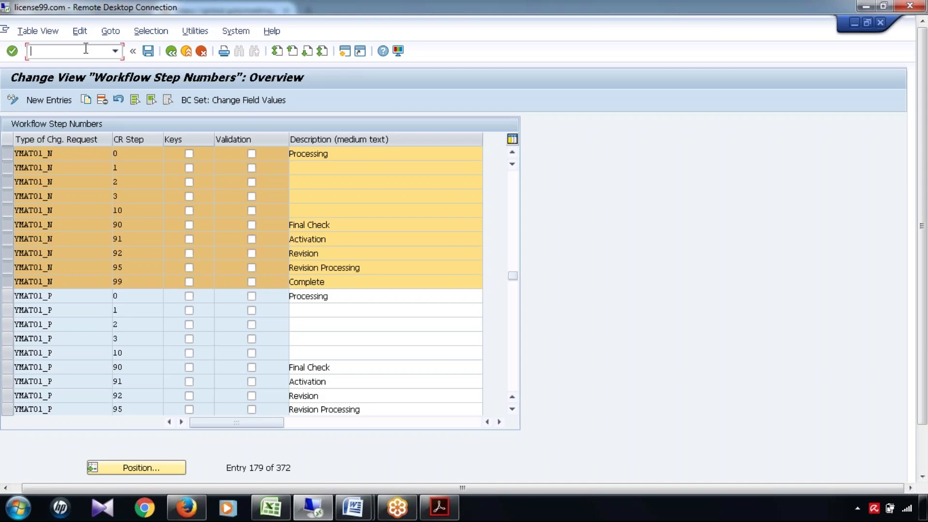
pyautogui.write('/nse18')
pyautogui.press('Return')
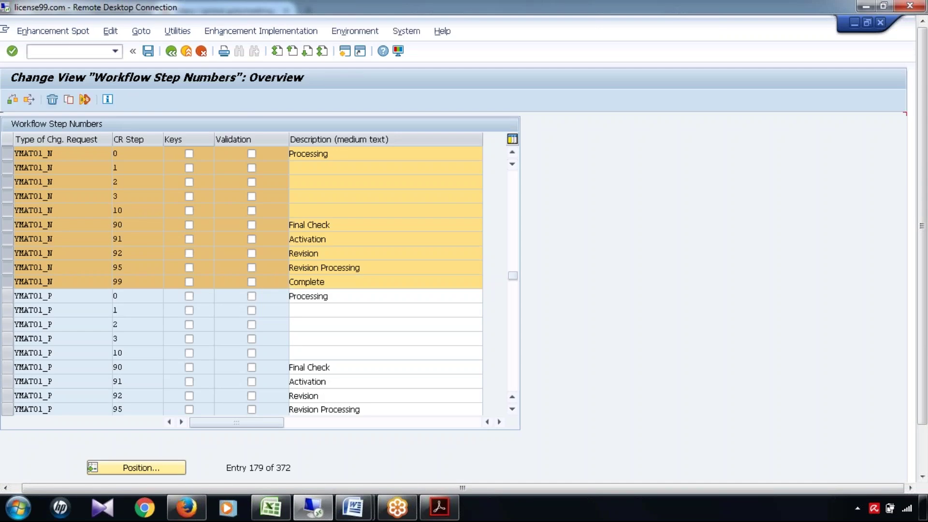
# Display the enhancement spot USMD_SSW_SERVICE_PROCESSOR in the BAdI Builder.
pyautogui.write('U')
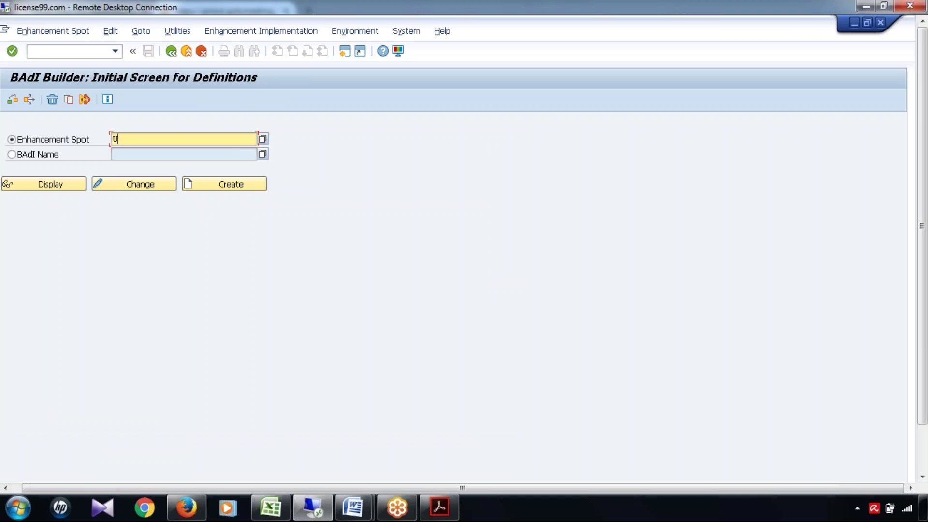
pyautogui.write('S')
pyautogui.press('Down')
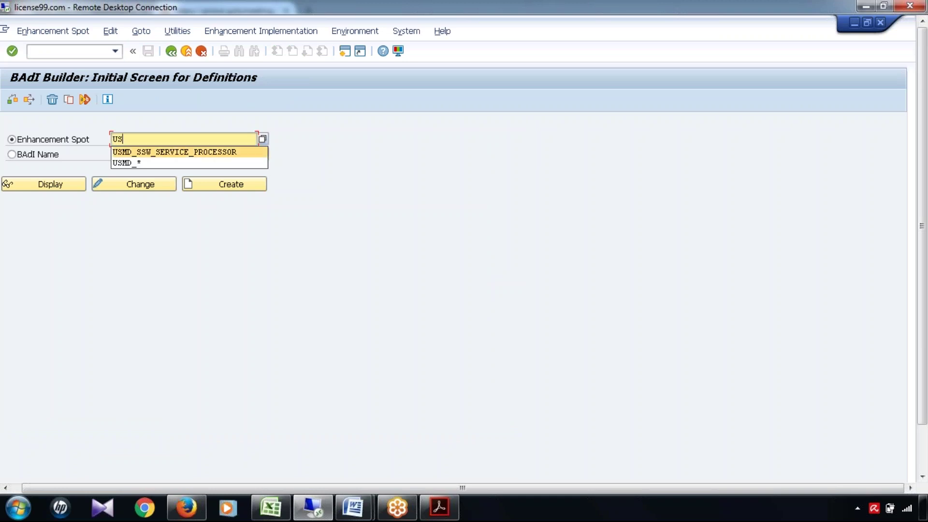
pyautogui.press('Return')
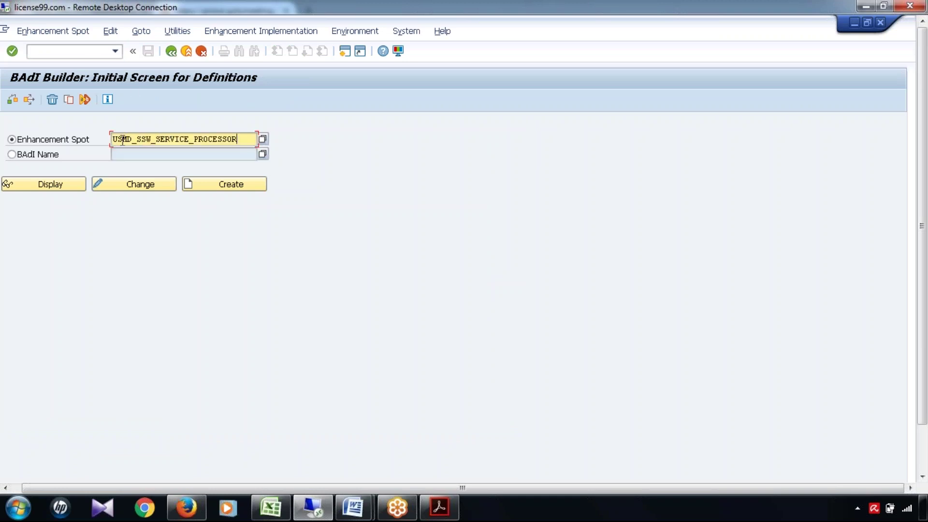
pyautogui.click(57, 185)
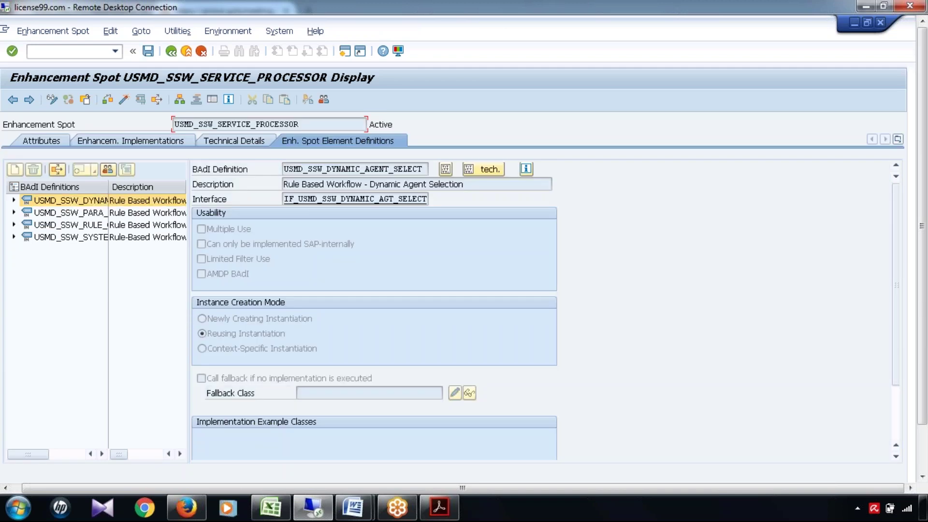
# Widen the BAdI definitions list to show full names, and list the implementations of USMD_SSW_PARA_RESULT_HANDLER.
pyautogui.moveTo(189, 302); pyautogui.dragTo(300, 303)
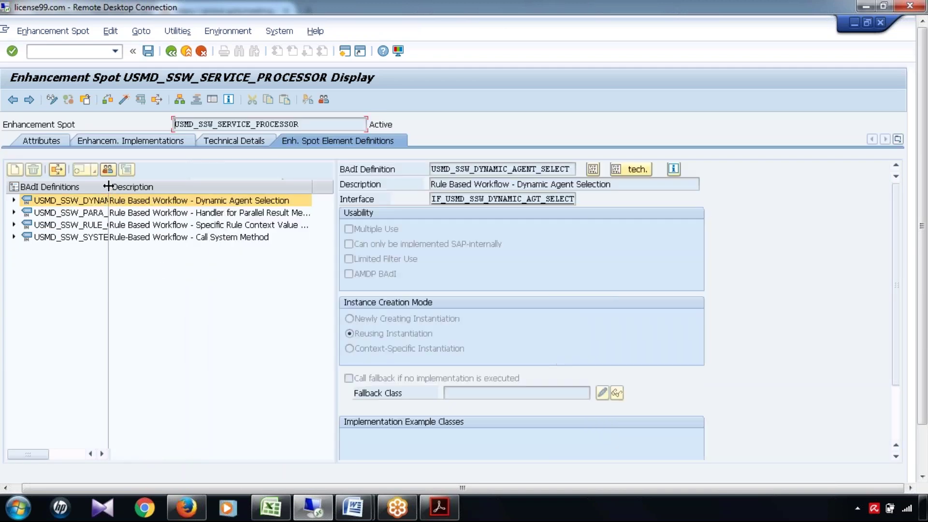
pyautogui.moveTo(195, 194); pyautogui.dragTo(188, 194)
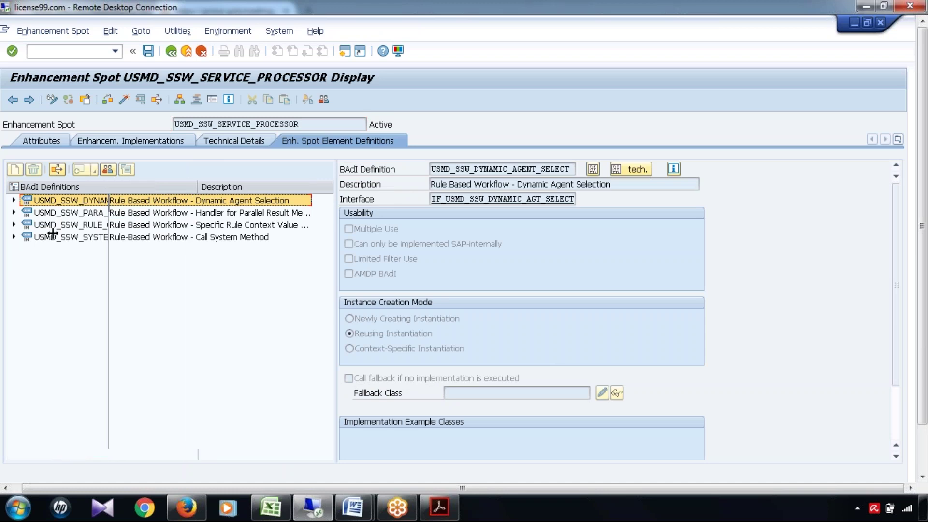
pyautogui.click(66, 213)
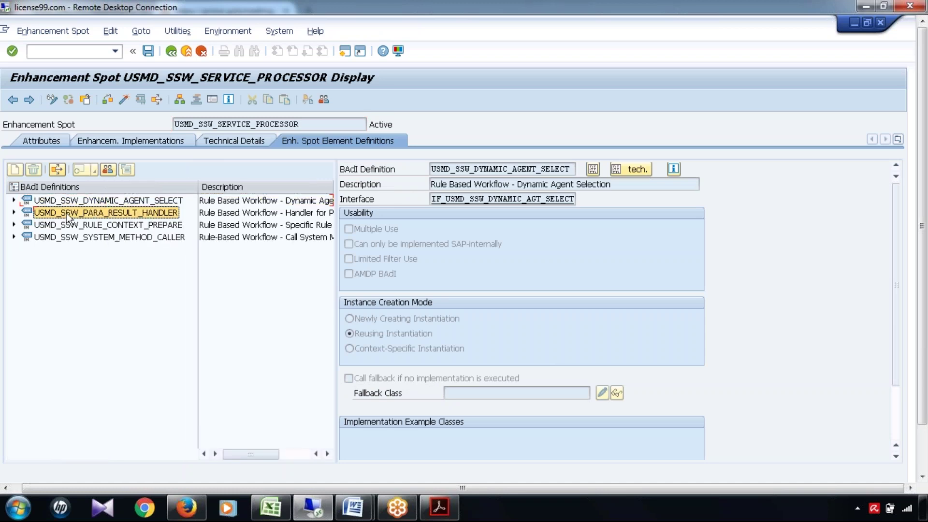
pyautogui.click(14, 213)
pyautogui.click(66, 250)
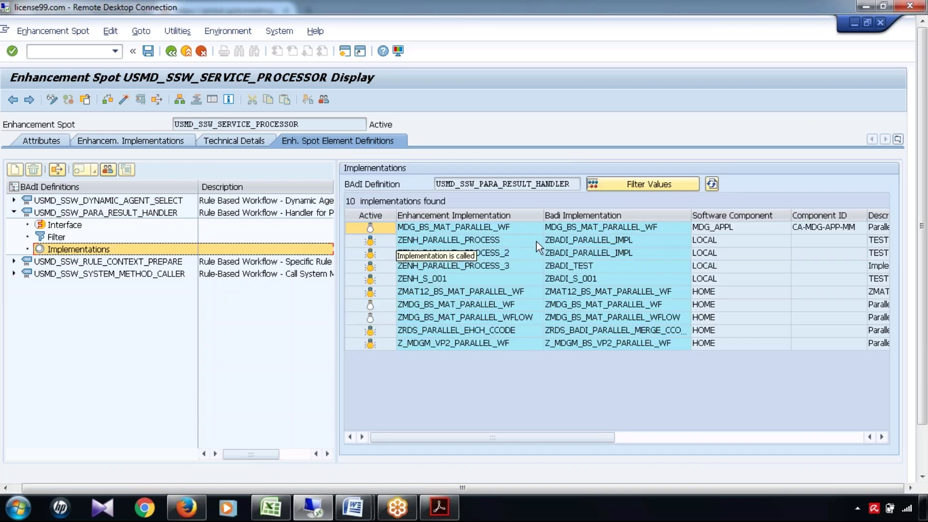
# Open the enhancement implementation ZENH_PARALLEL_PROCESS and expand its BAdI implementation ZBADI_PARALLEL_IMPL.
pyautogui.click(556, 240)
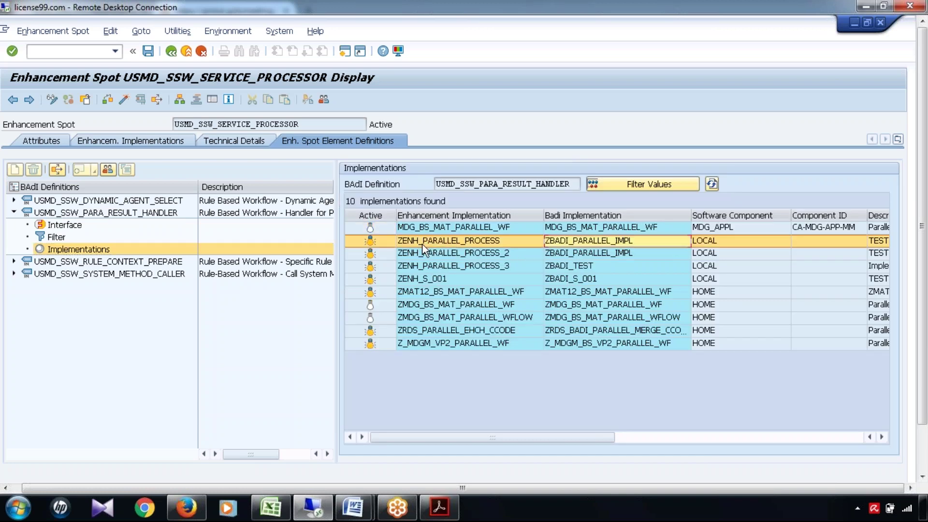
pyautogui.doubleClick(505, 243)
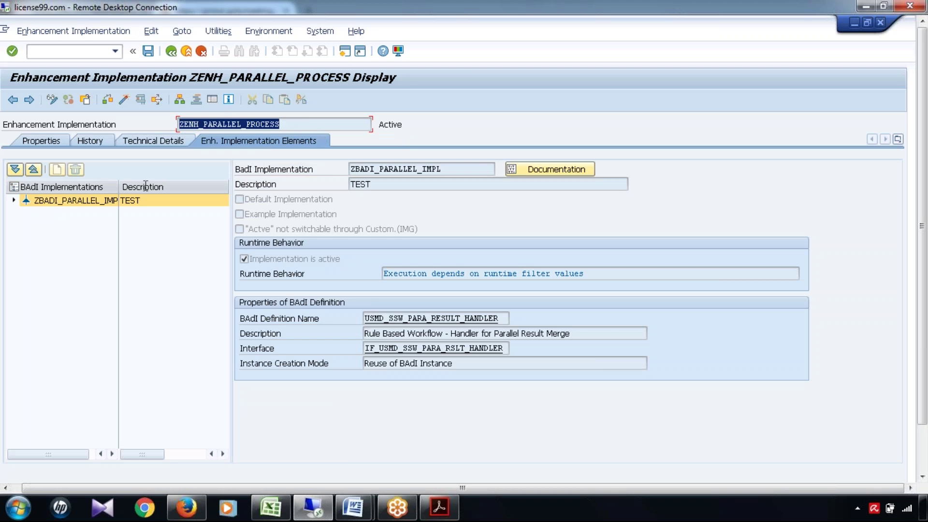
pyautogui.click(13, 200)
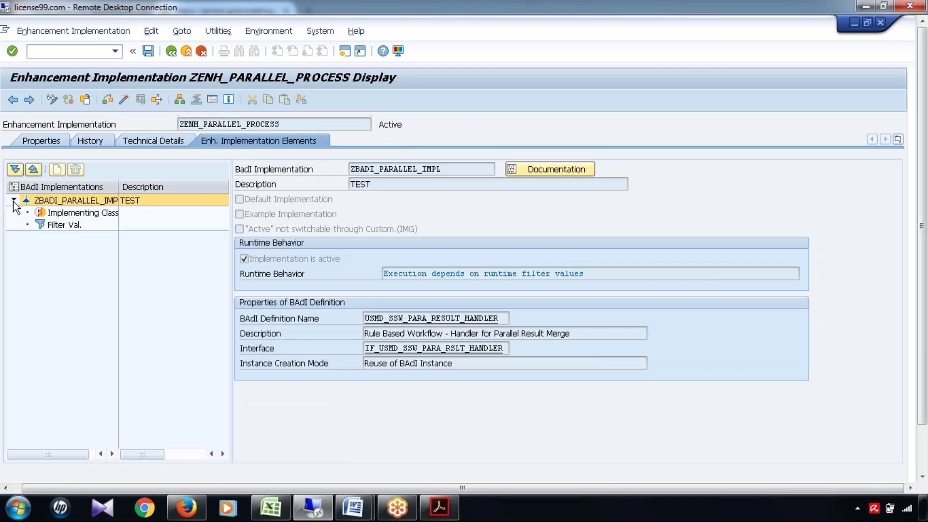
# Show the implementing class of ZBADI_PARALLEL_IMPL and display the code of its HANDLE_PARALLEL_RESULT method.
pyautogui.moveTo(449, 169); pyautogui.dragTo(279, 169)
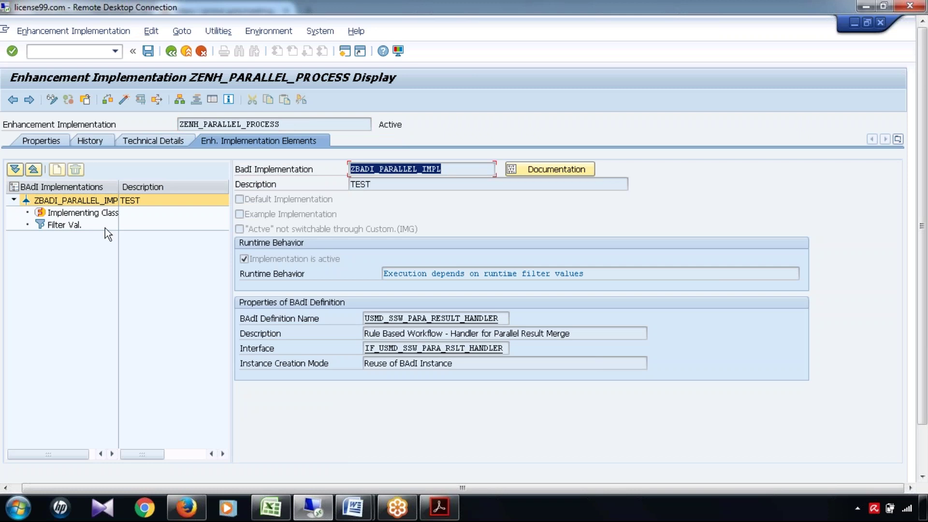
pyautogui.click(88, 213)
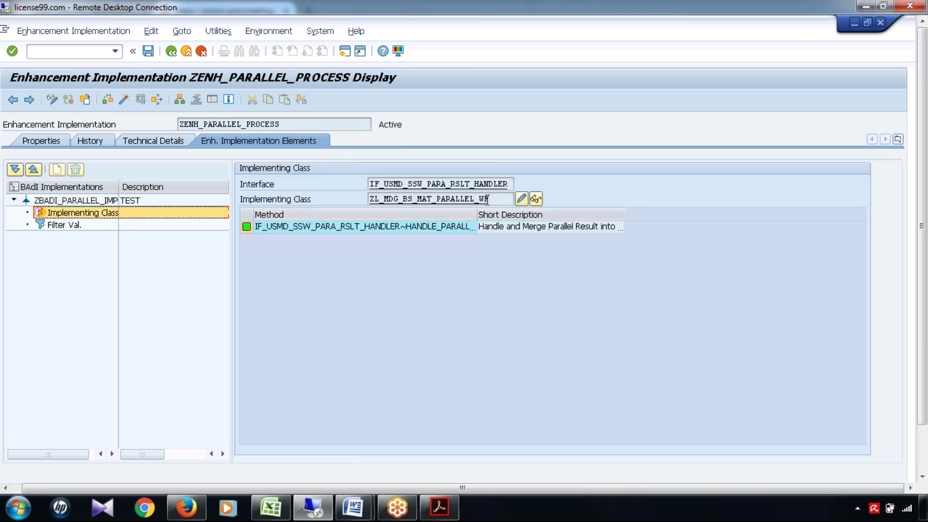
pyautogui.moveTo(494, 199); pyautogui.dragTo(347, 185)
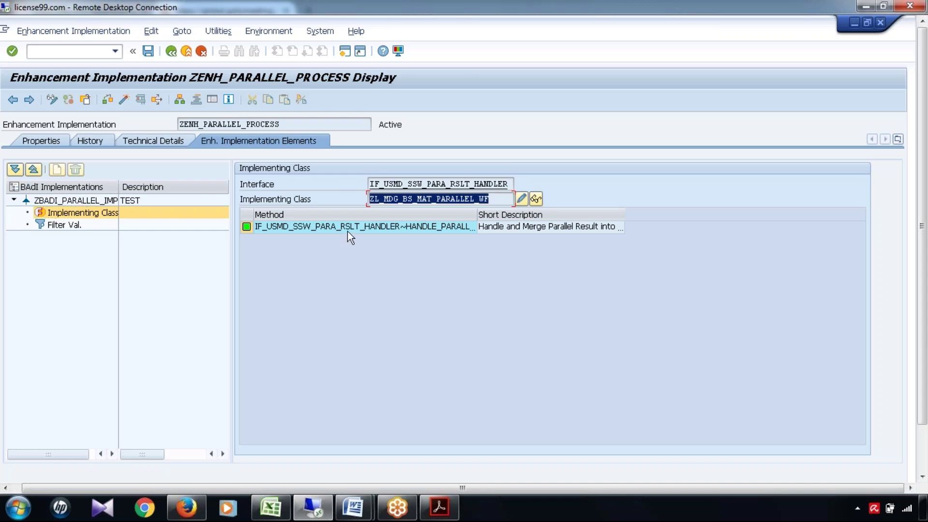
pyautogui.doubleClick(364, 226)
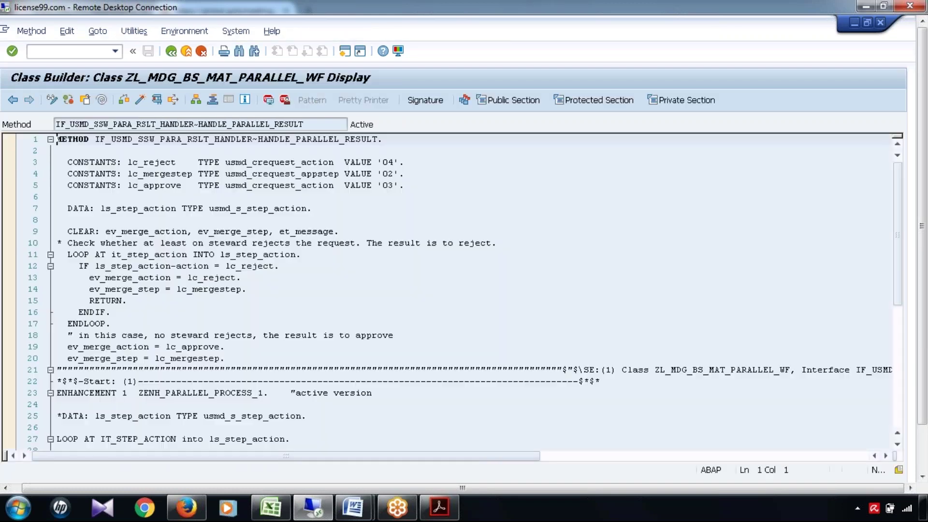
# Review the ZENH_PARALLEL_PROCESS_1 enhancement code, then trace ls_step_action to its declaration and display its type USMD_S_STEP_ACTION.
pyautogui.scroll(-2, 244, 269)
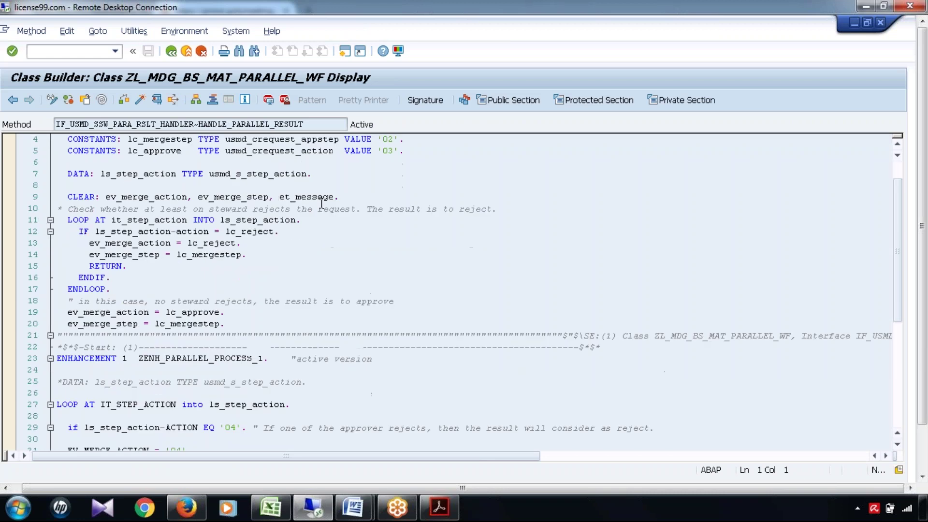
pyautogui.scroll(-3, 244, 270)
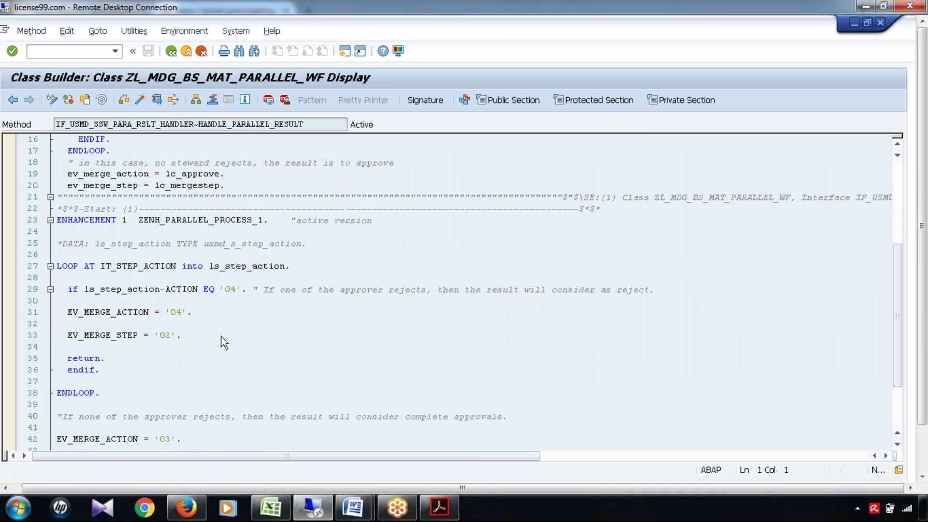
pyautogui.moveTo(88, 254); pyautogui.dragTo(334, 374)
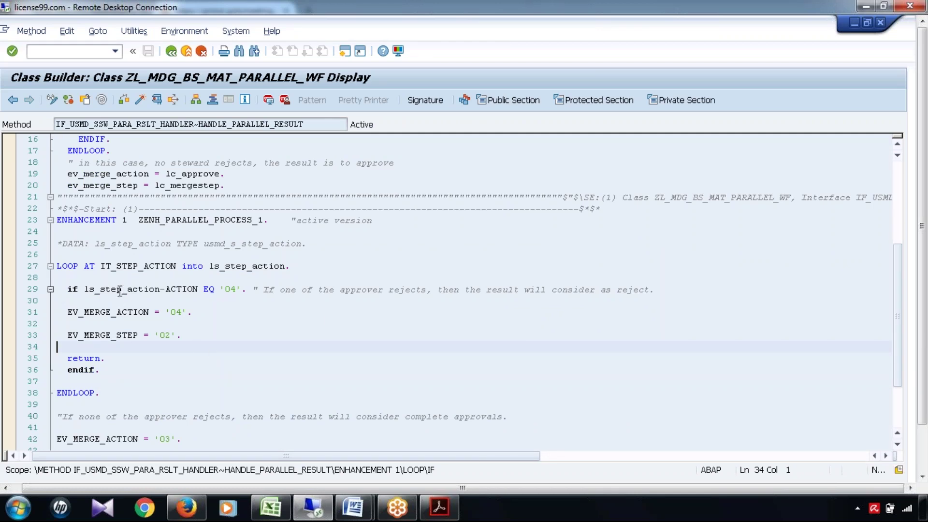
pyautogui.doubleClick(135, 289)
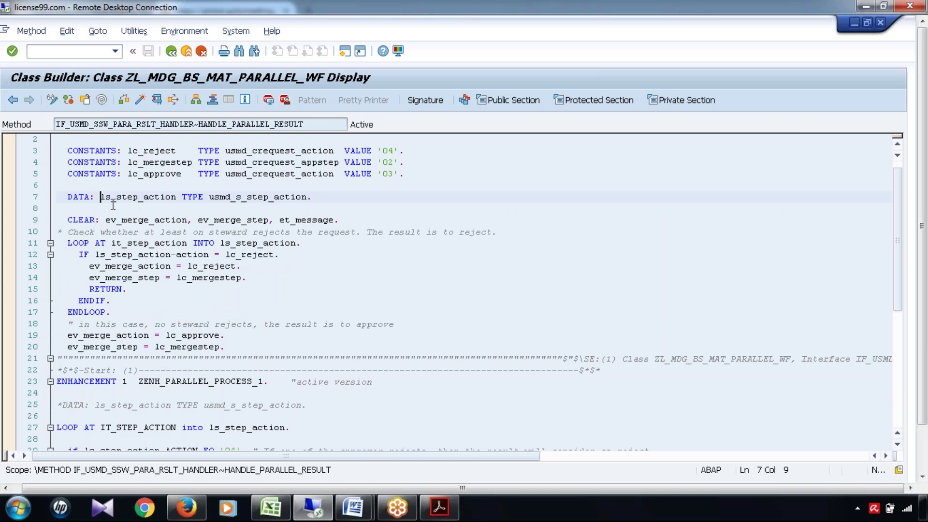
pyautogui.moveTo(102, 198); pyautogui.dragTo(176, 198)
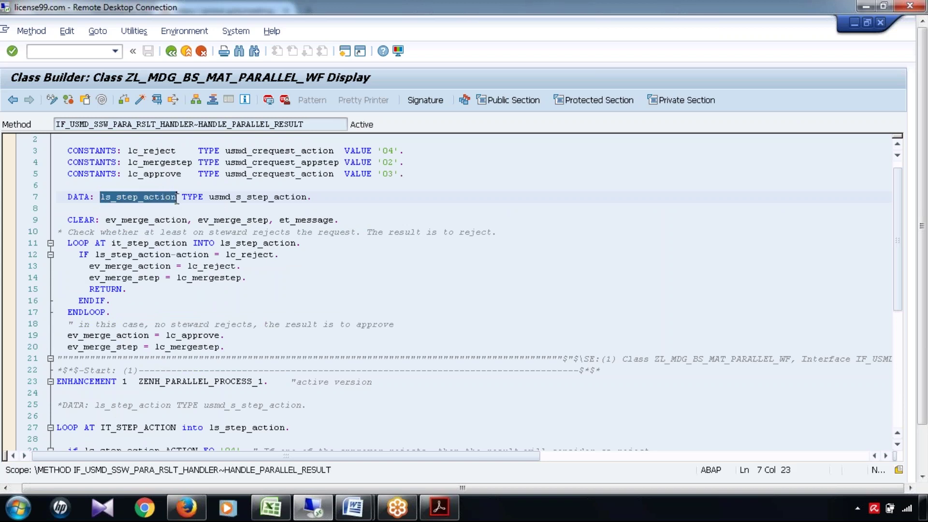
pyautogui.click(279, 197)
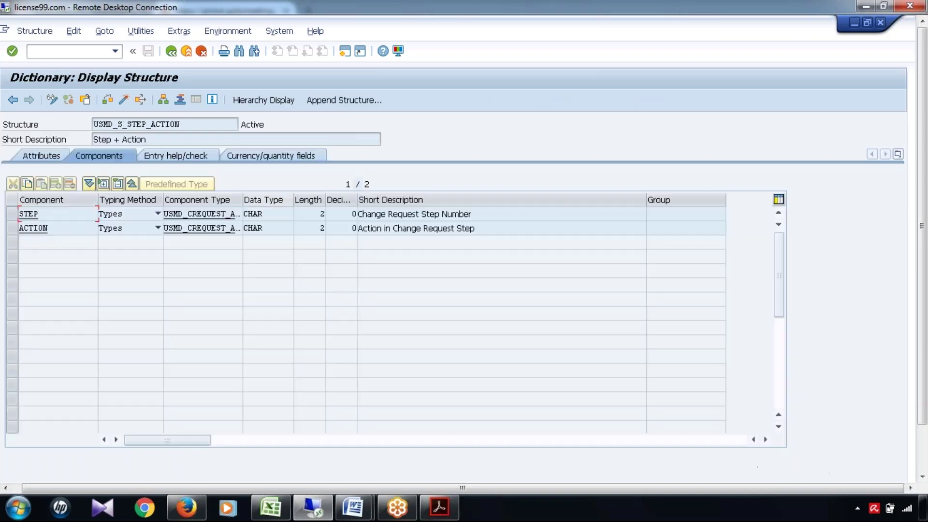
# Examine the structure's short description and its STEP and ACTION components, and return to the method code.
pyautogui.click(158, 141)
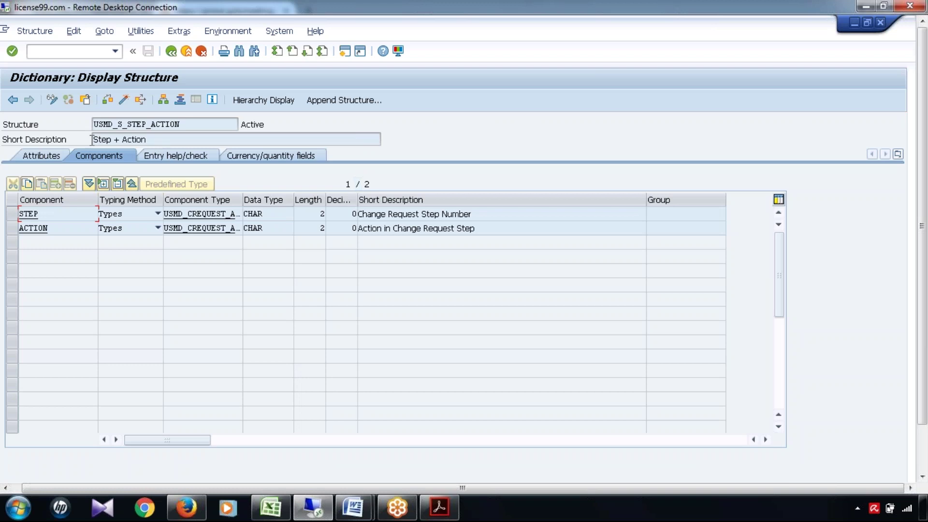
pyautogui.moveTo(184, 146); pyautogui.dragTo(37, 240)
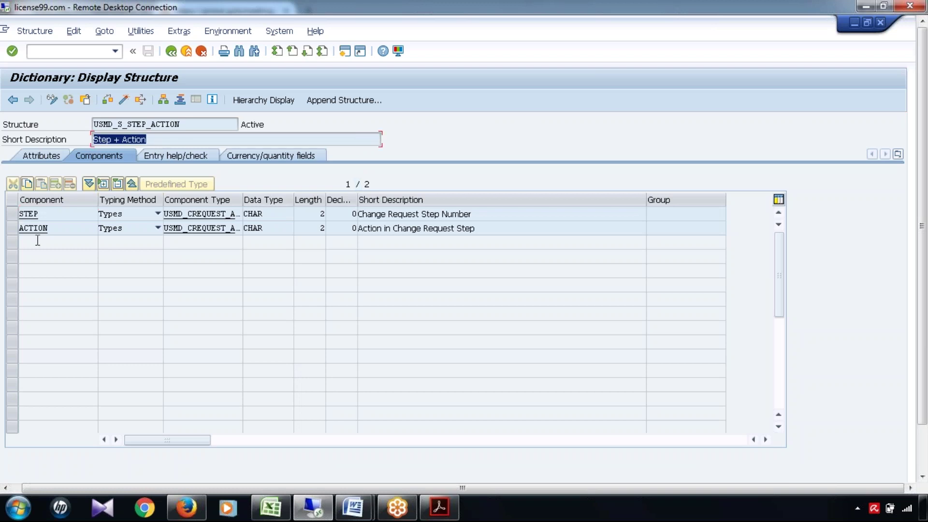
pyautogui.doubleClick(28, 214)
pyautogui.moveTo(49, 228); pyautogui.dragTo(19, 228)
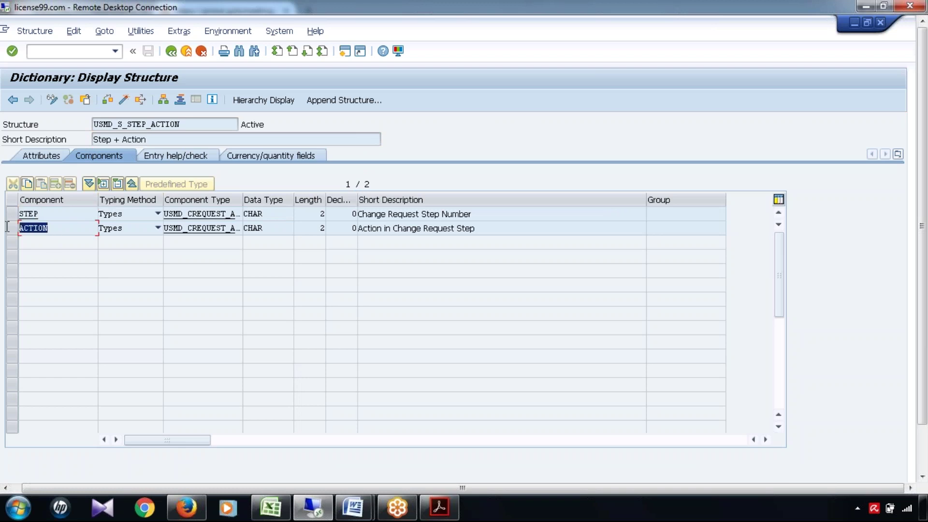
pyautogui.click(171, 51)
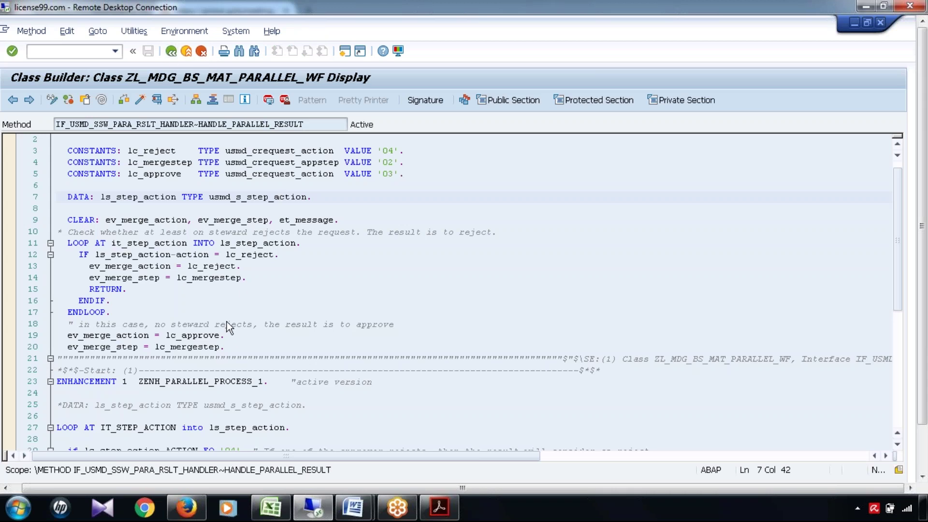
# Highlight ls_step_action and the value '04' in the IF condition of the ZENH_PARALLEL_PROCESS_1 enhancement.
pyautogui.scroll(-5, 230, 372)
pyautogui.click(114, 289)
pyautogui.click(103, 301)
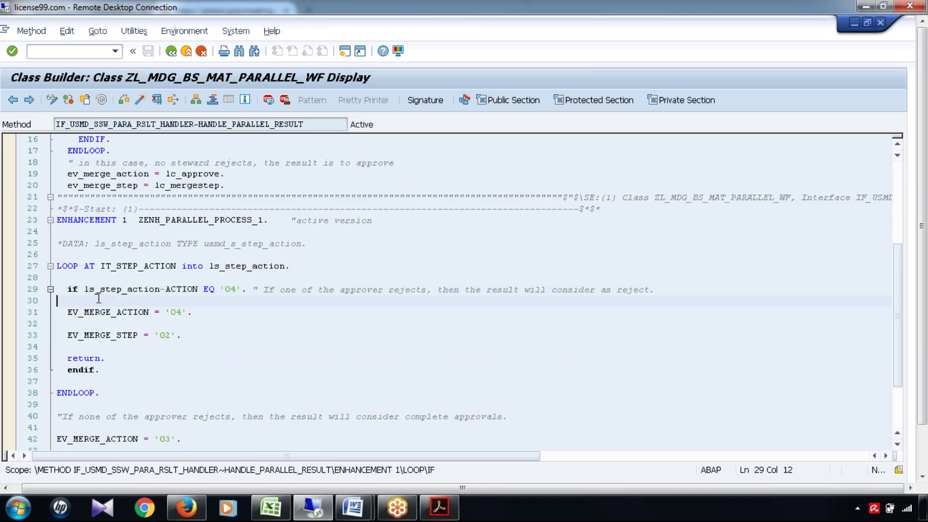
pyautogui.moveTo(88, 290); pyautogui.dragTo(161, 290)
pyautogui.moveTo(225, 292); pyautogui.dragTo(243, 291)
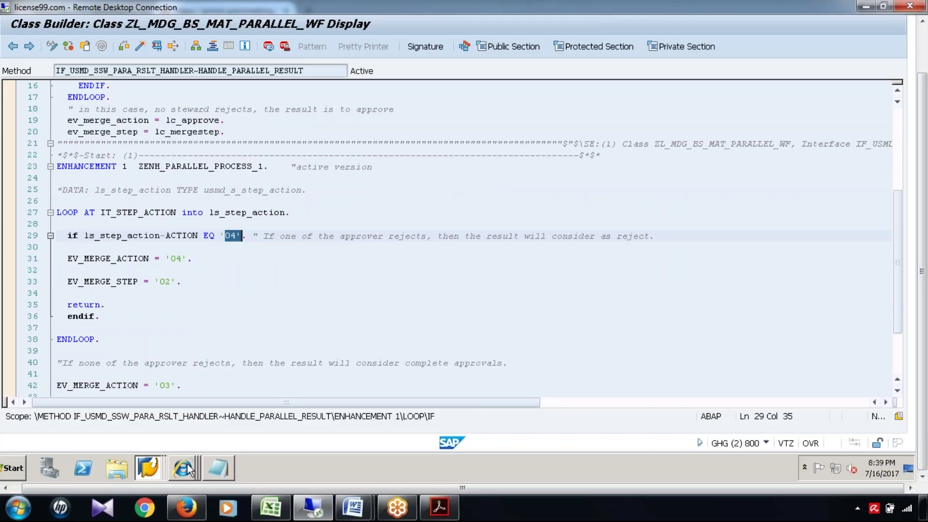
pyautogui.click(326, 291)
pyautogui.click(248, 236)
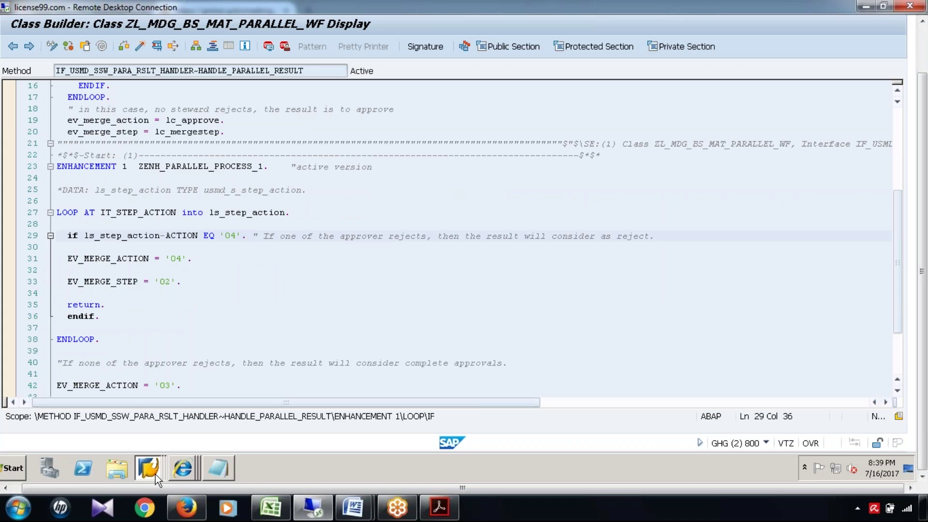
# Switch to the SAP session showing the logical file path entries and start the MDG customizing with /nmdgimg.
pyautogui.moveTo(155, 473)
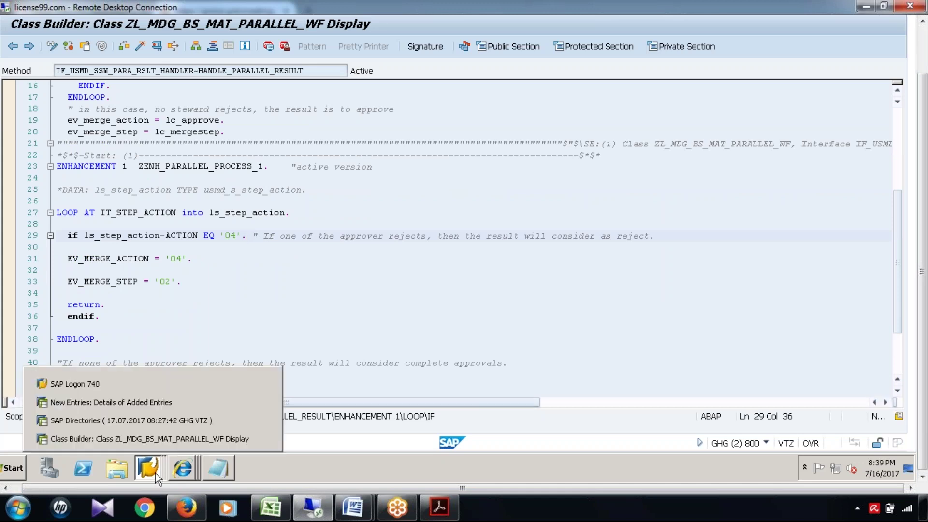
pyautogui.click(128, 404)
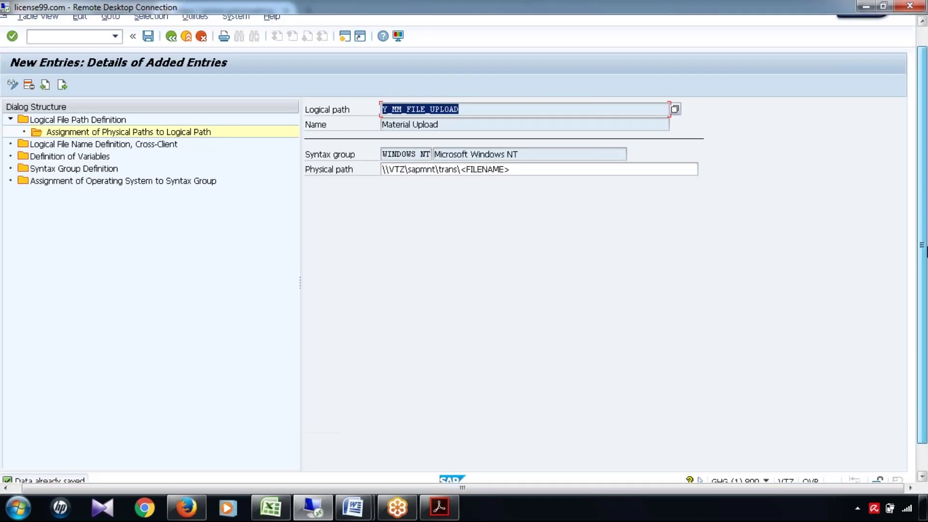
pyautogui.moveTo(926, 251); pyautogui.dragTo(925, 230)
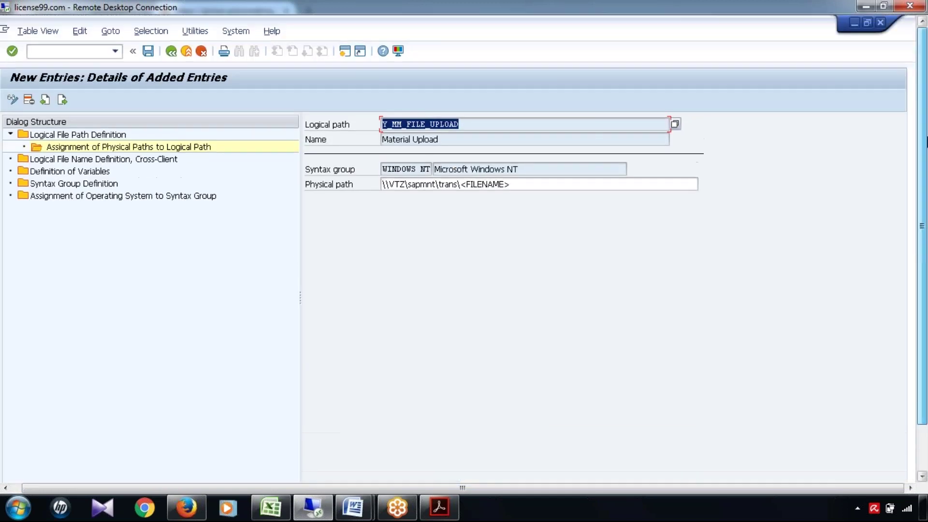
pyautogui.click(72, 52)
pyautogui.write('/nmdgim')
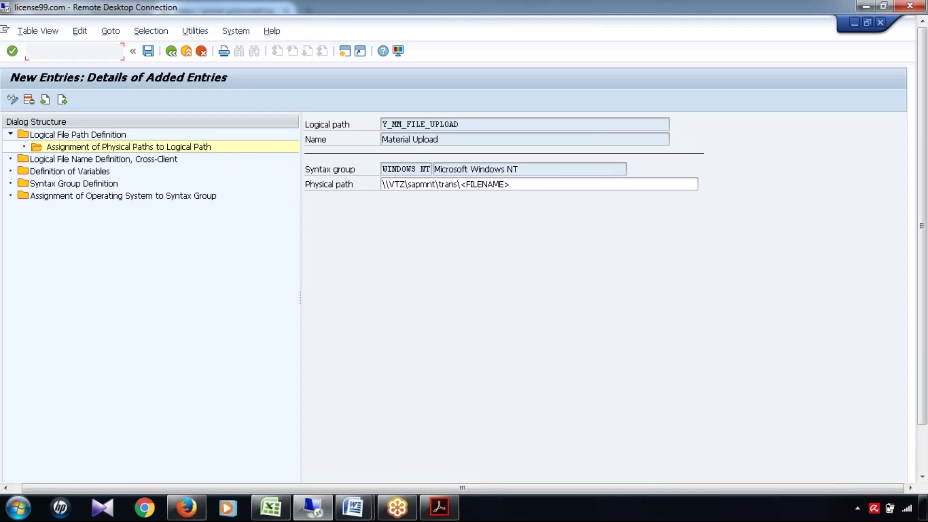
pyautogui.write('g')
pyautogui.press('Return')
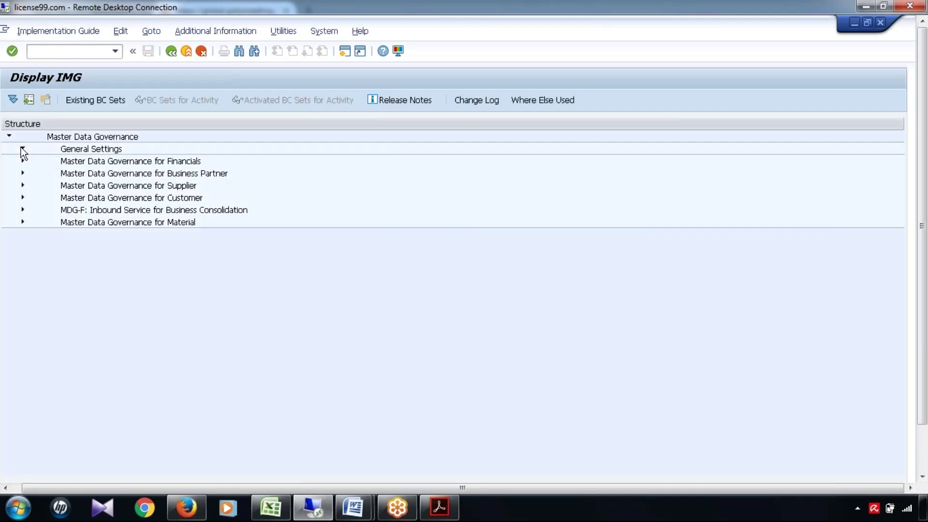
# Open Define Change Request Actions in the Workflow settings of Process Modeling under General Settings, and mark action 04 Reject.
pyautogui.click(23, 149)
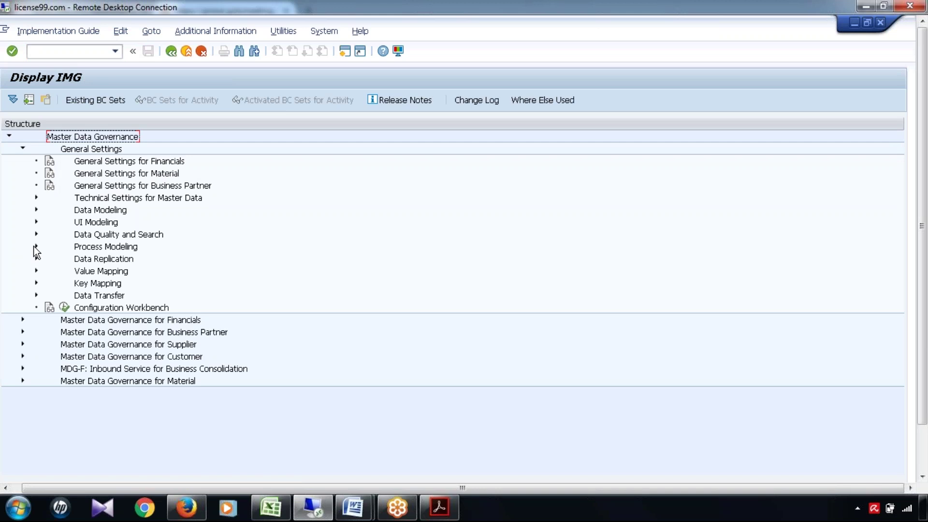
pyautogui.click(36, 247)
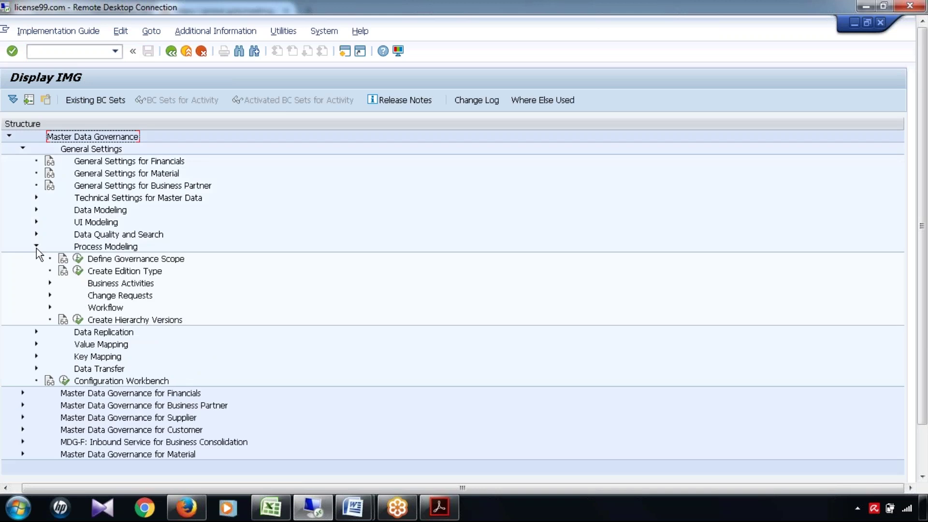
pyautogui.click(50, 295)
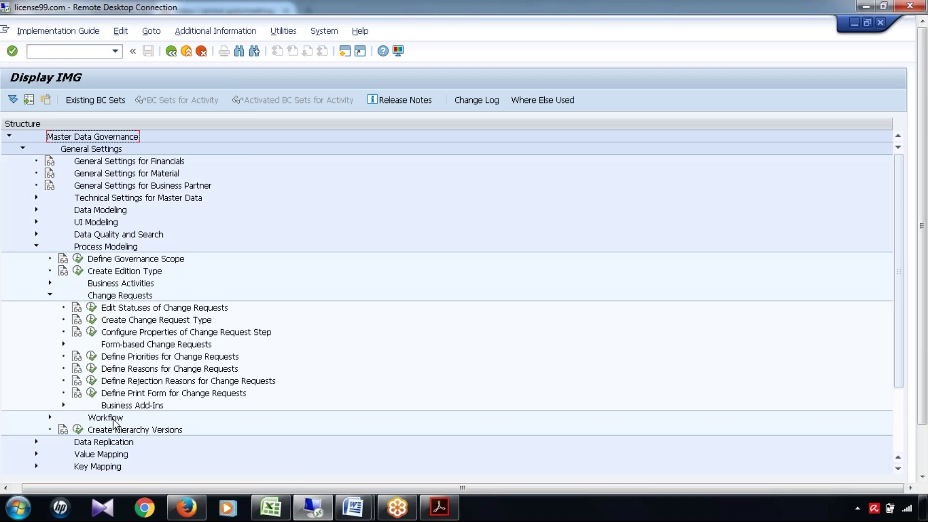
pyautogui.click(50, 417)
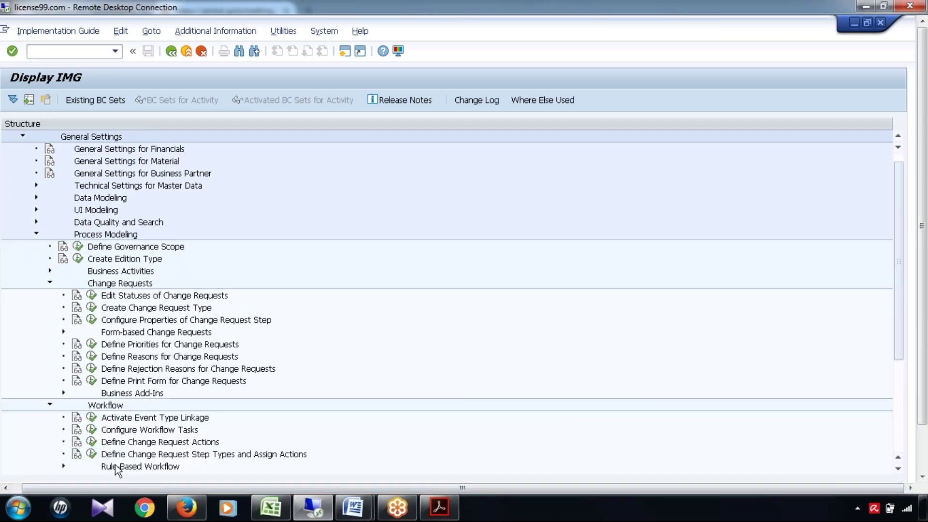
pyautogui.click(91, 442)
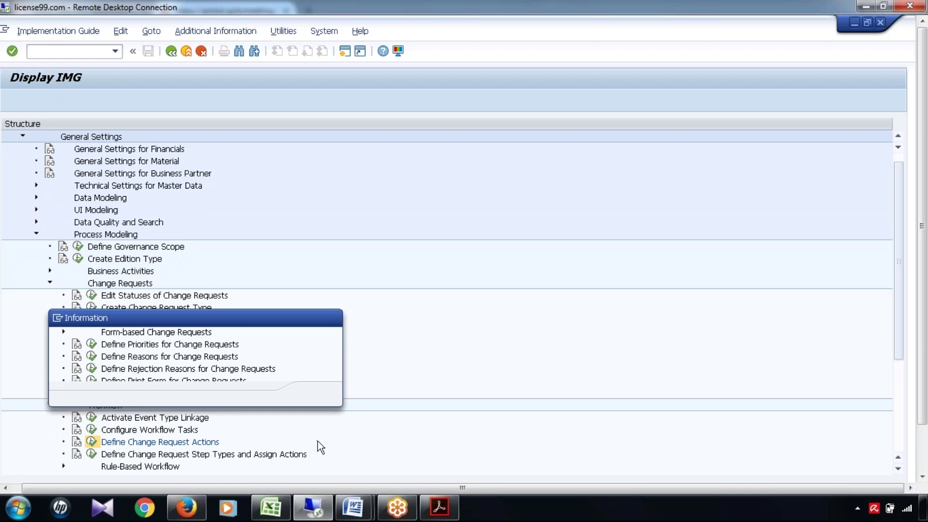
pyautogui.click(316, 393)
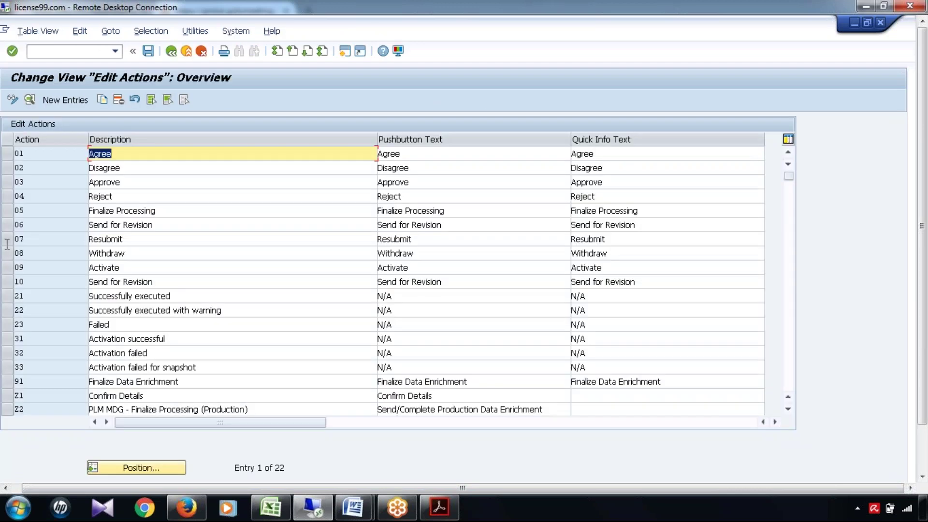
pyautogui.click(7, 199)
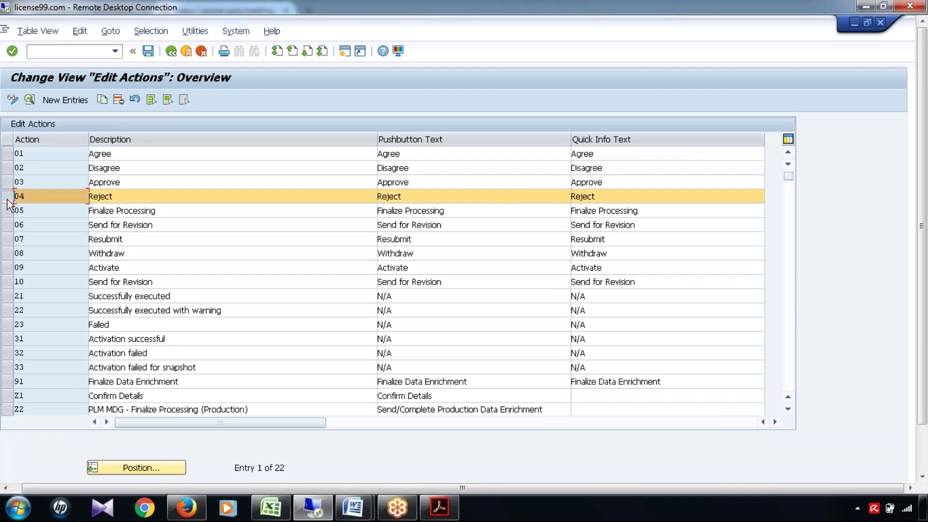
pyautogui.doubleClick(129, 197)
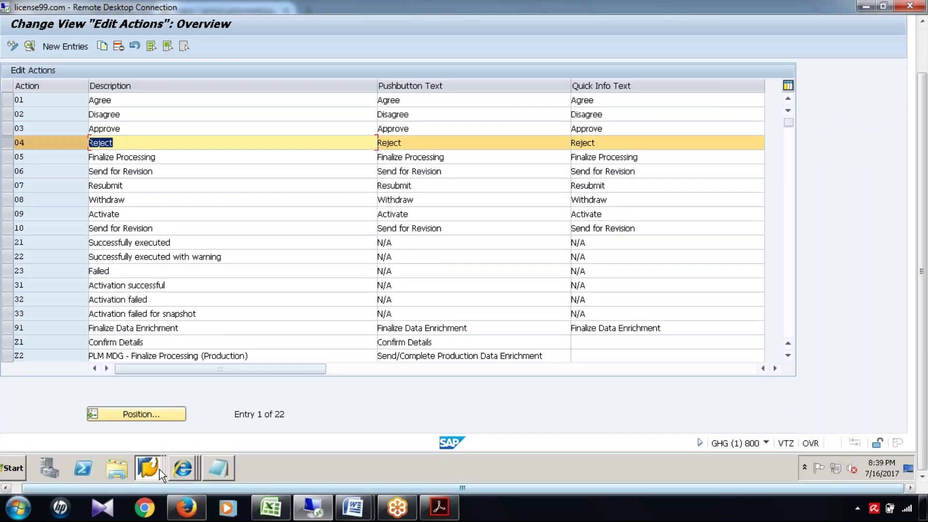
# Return to the ZL_MDG_BS_MAT_PARALLEL_WF class code and highlight the comment beside the '04' check.
pyautogui.click(161, 476)
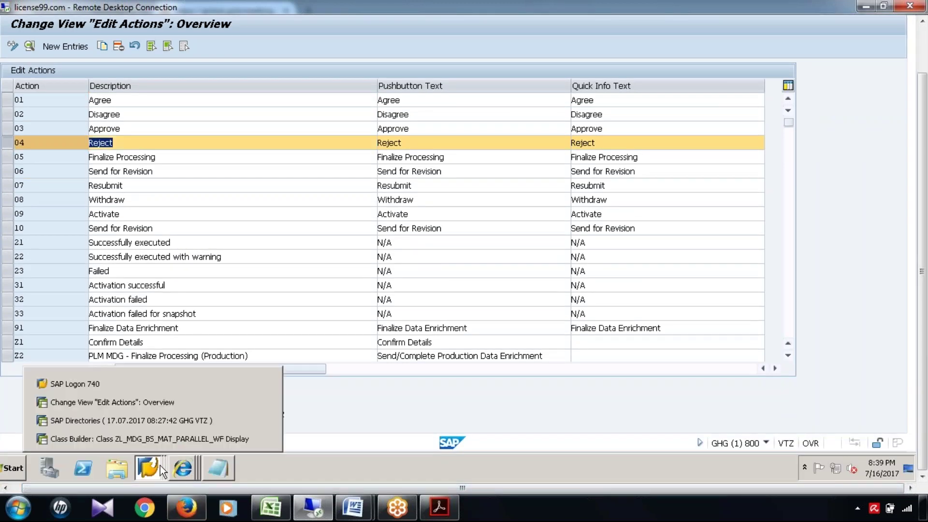
pyautogui.click(166, 434)
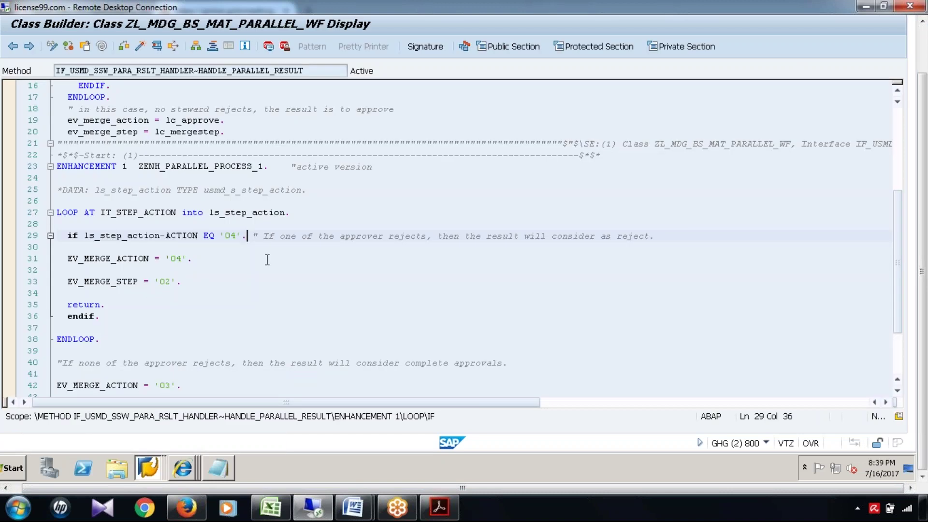
pyautogui.moveTo(263, 235); pyautogui.dragTo(340, 236)
pyautogui.moveTo(402, 234); pyautogui.dragTo(658, 236)
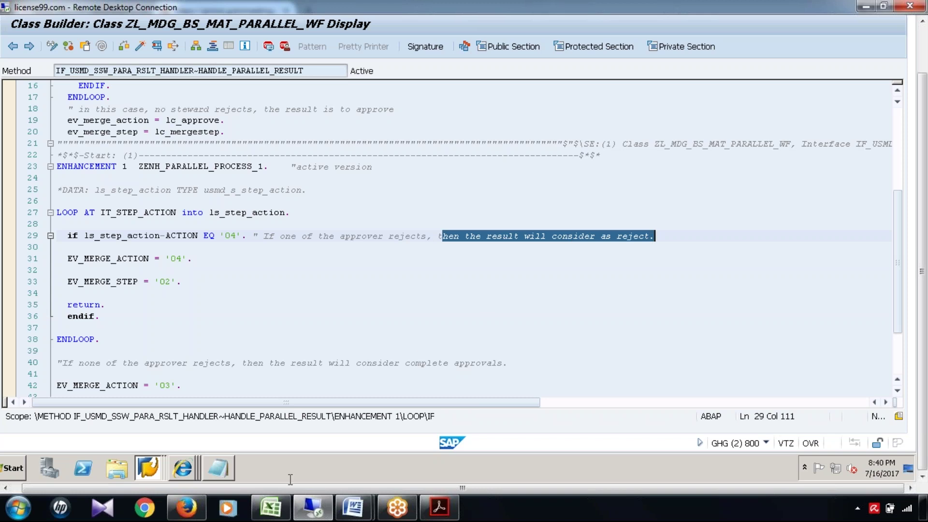
# Switch to the meeting_today workbook in Excel, open Sheet12, and select the VER1 cell and the Approve cell beside VER2.
pyautogui.click(286, 511)
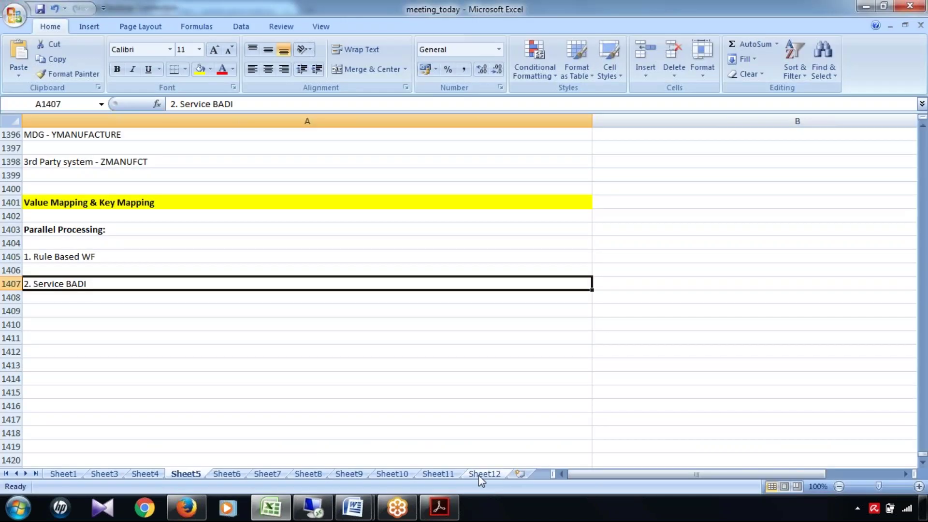
pyautogui.click(482, 477)
pyautogui.click(207, 202)
pyautogui.click(361, 206)
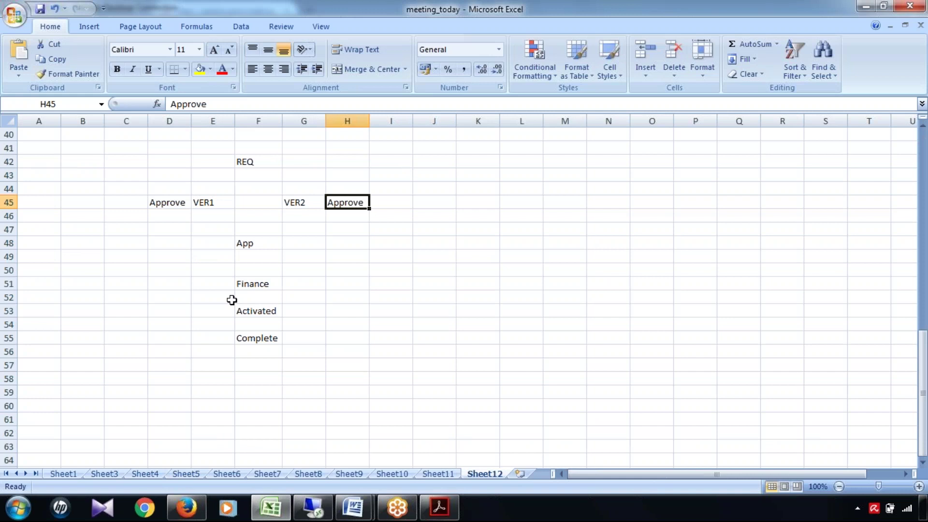
# Select the REQ cell, then return to the SAP class code and highlight the EV_MERGE_ACTION = '04' and EV_MERGE_STEP = '02' lines.
pyautogui.click(263, 164)
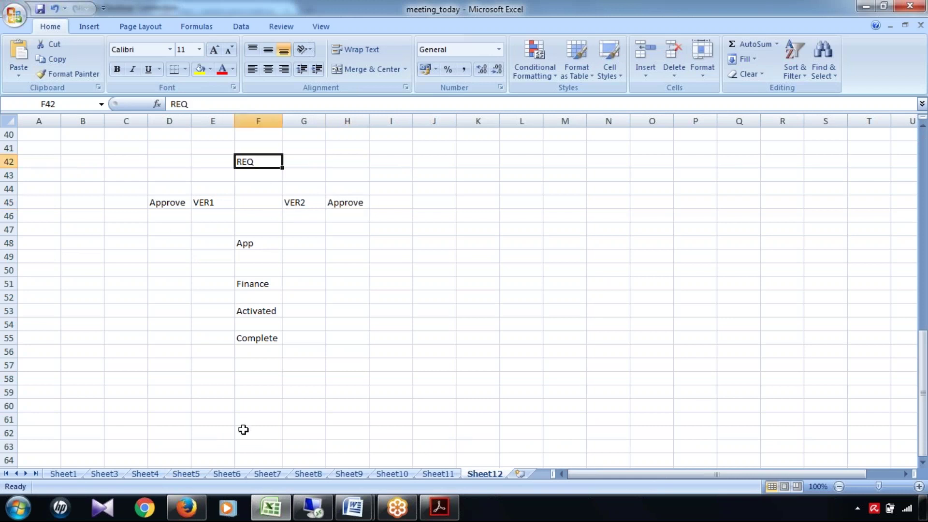
pyautogui.click(281, 516)
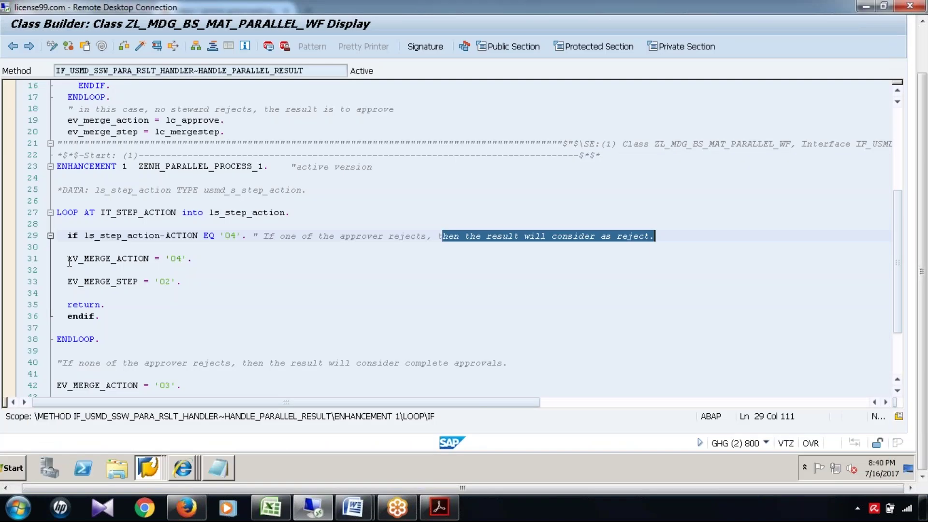
pyautogui.moveTo(67, 259); pyautogui.dragTo(197, 260)
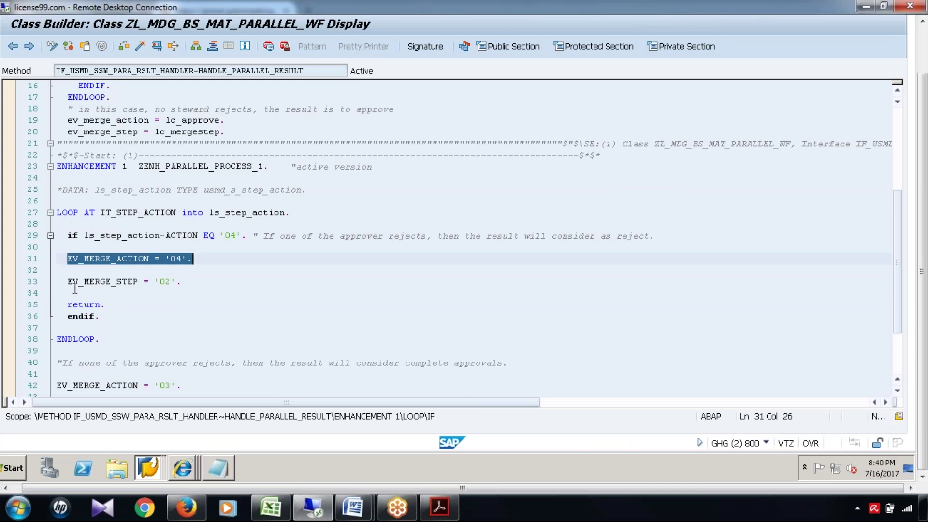
pyautogui.moveTo(70, 282); pyautogui.dragTo(195, 283)
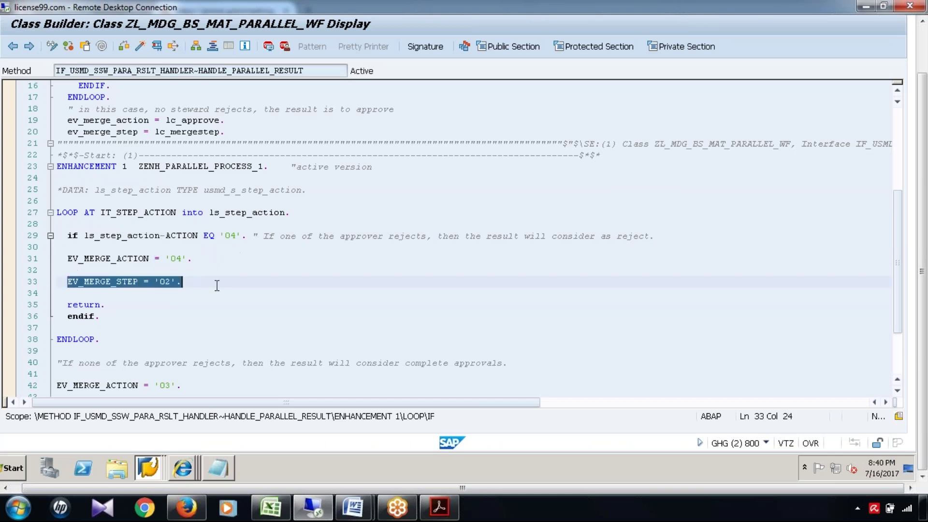
pyautogui.click(217, 284)
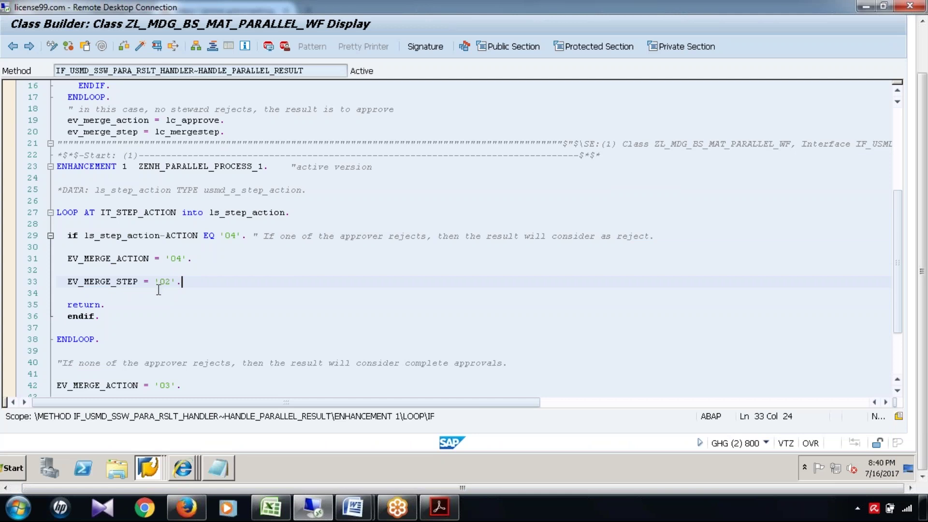
# Highlight both parts of the comment about none of the approvers rejecting and the result counting as complete approvals.
pyautogui.scroll(-3, 210, 342)
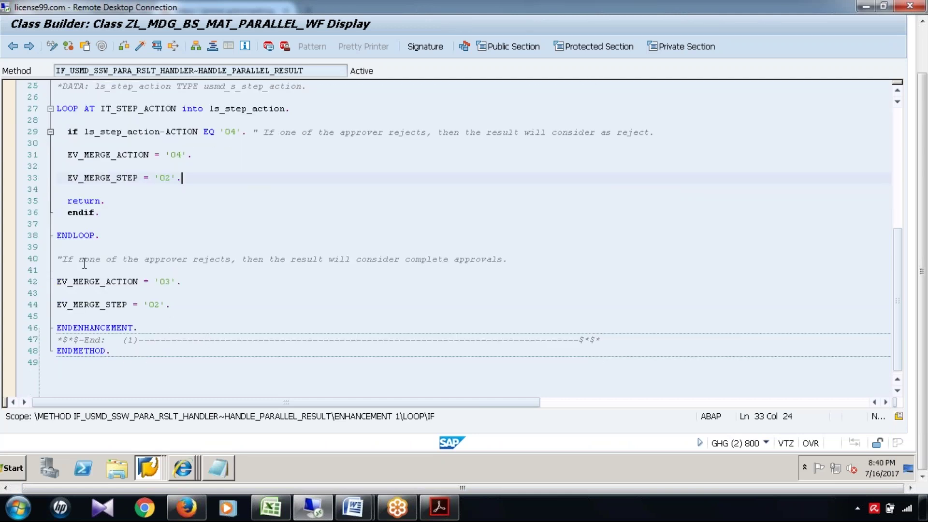
pyautogui.moveTo(62, 262); pyautogui.dragTo(230, 261)
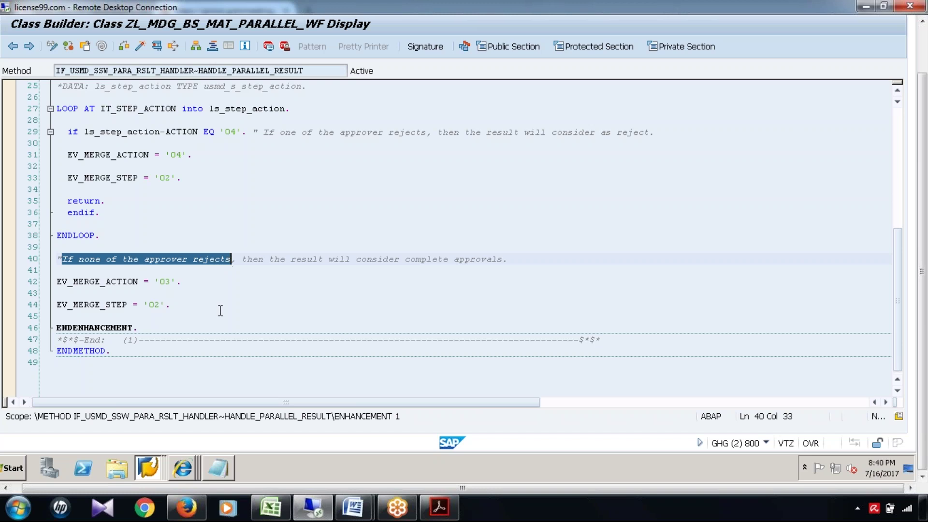
pyautogui.click(206, 276)
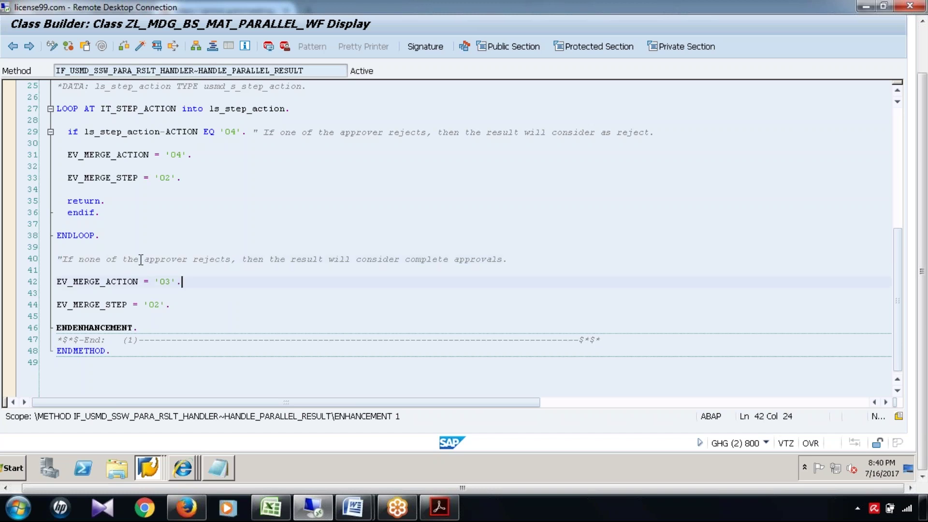
pyautogui.moveTo(231, 262); pyautogui.dragTo(64, 263)
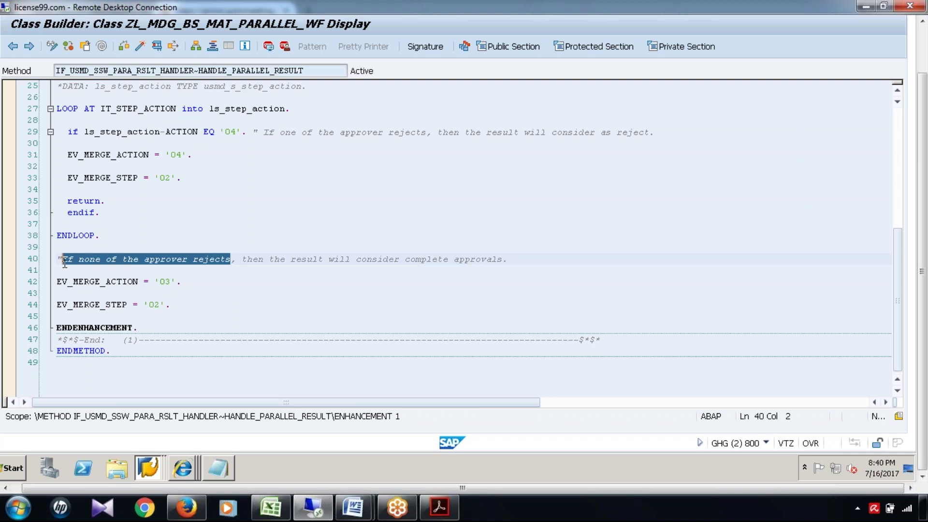
pyautogui.click(247, 259)
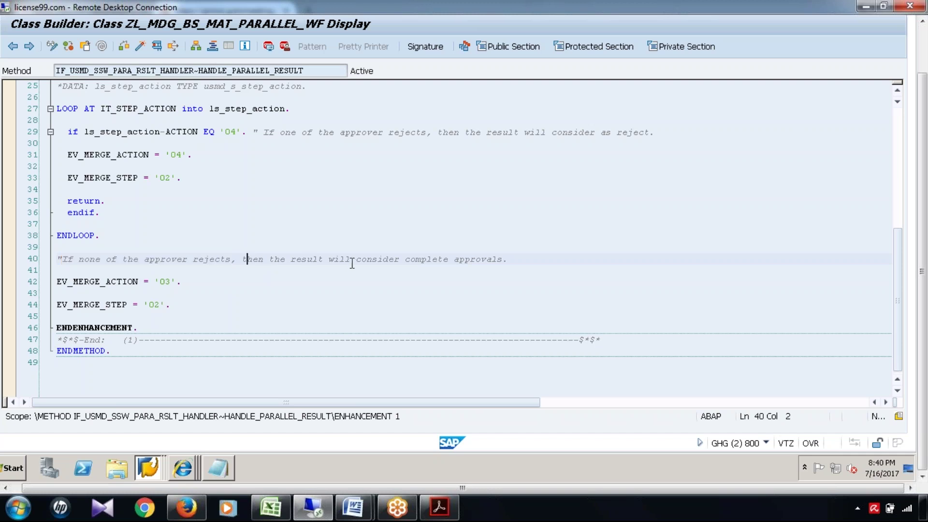
pyautogui.moveTo(389, 259); pyautogui.dragTo(503, 259)
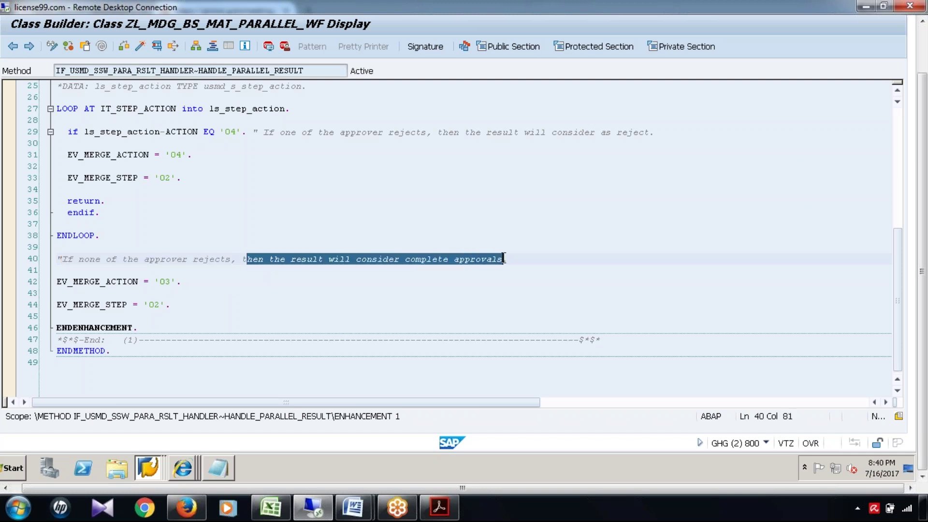
# Select the Approve cell beside VER2 in the Excel workbook, then return to the SAP class code and highlight EV_MERGE_ACTION = '03'.
pyautogui.click(271, 508)
pyautogui.click(329, 206)
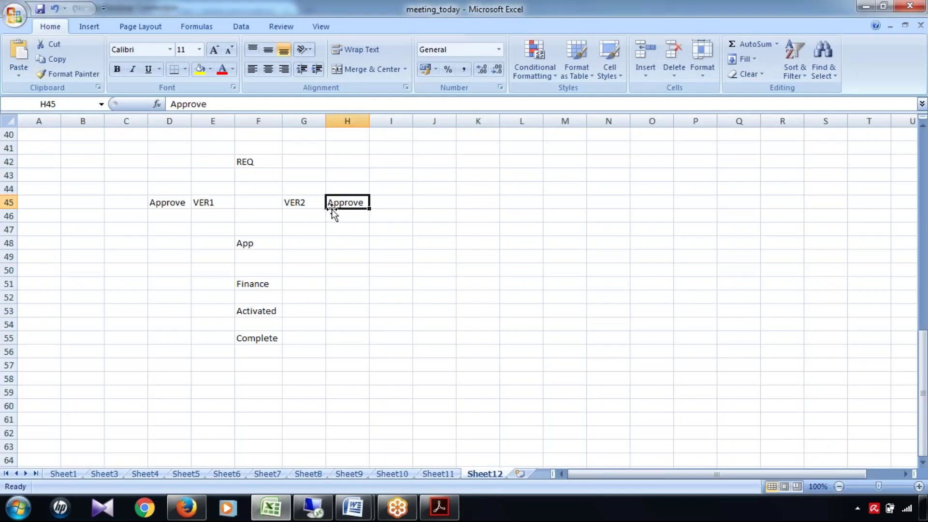
pyautogui.click(271, 507)
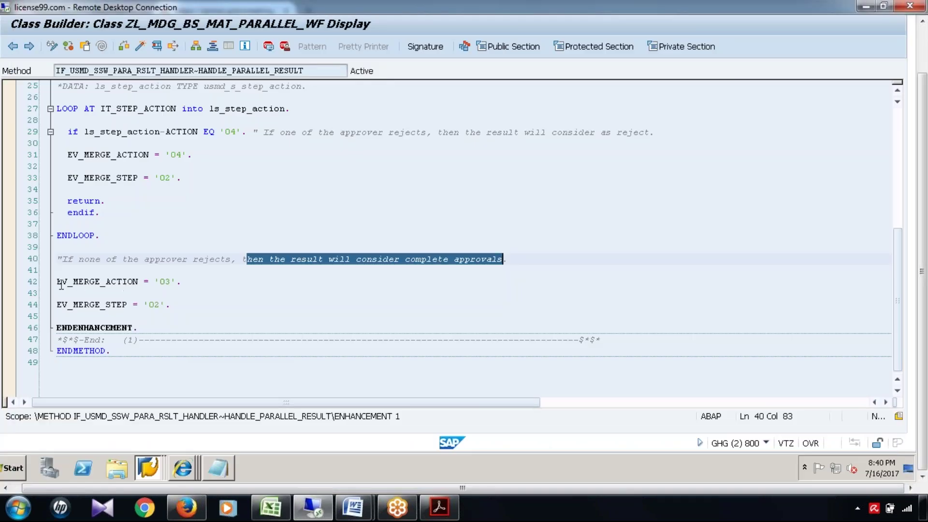
pyautogui.moveTo(61, 285); pyautogui.dragTo(183, 281)
# Switch to the SAP session showing the Edit Actions overview and mark action 03 Approve.
pyautogui.click(162, 465)
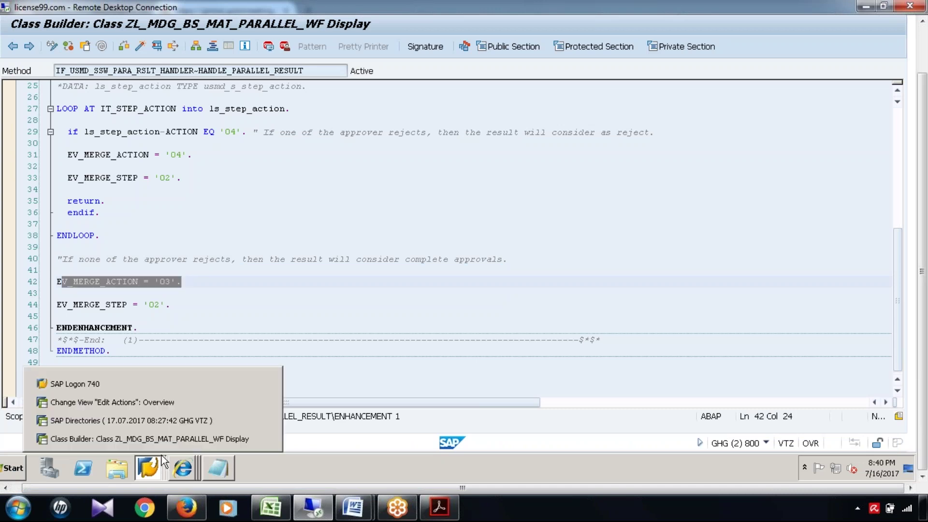
pyautogui.click(157, 399)
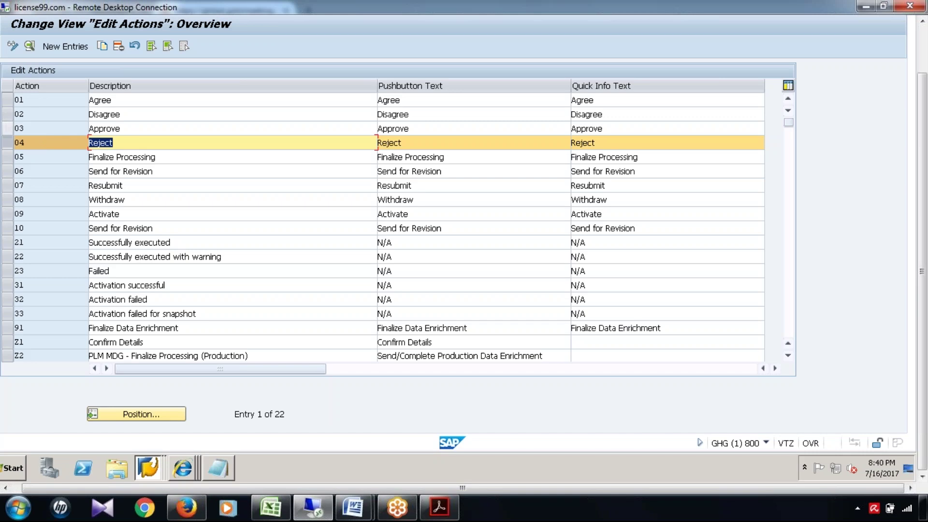
pyautogui.click(8, 128)
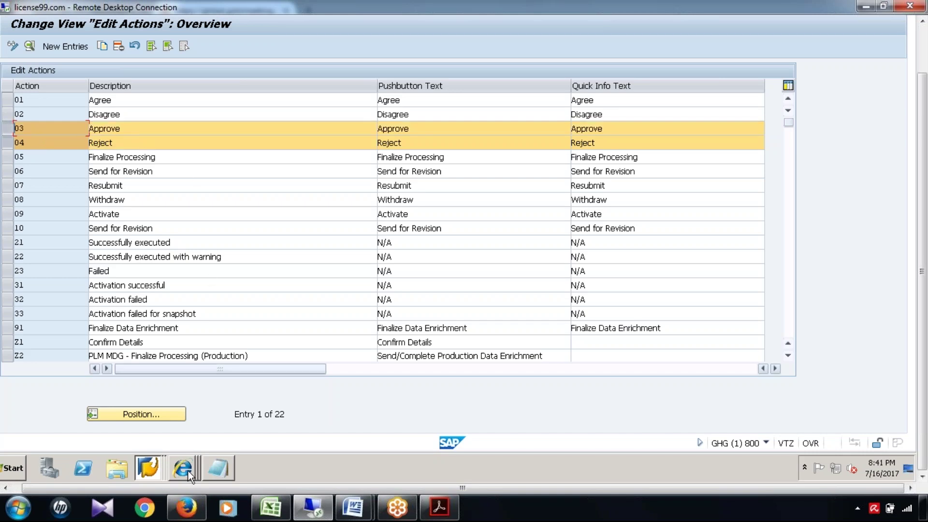
# Return to the ZL_MDG_BS_MAT_PARALLEL_WF class code and highlight the EV_MERGE_STEP = '02' line below the approval action.
pyautogui.click(155, 461)
pyautogui.click(158, 437)
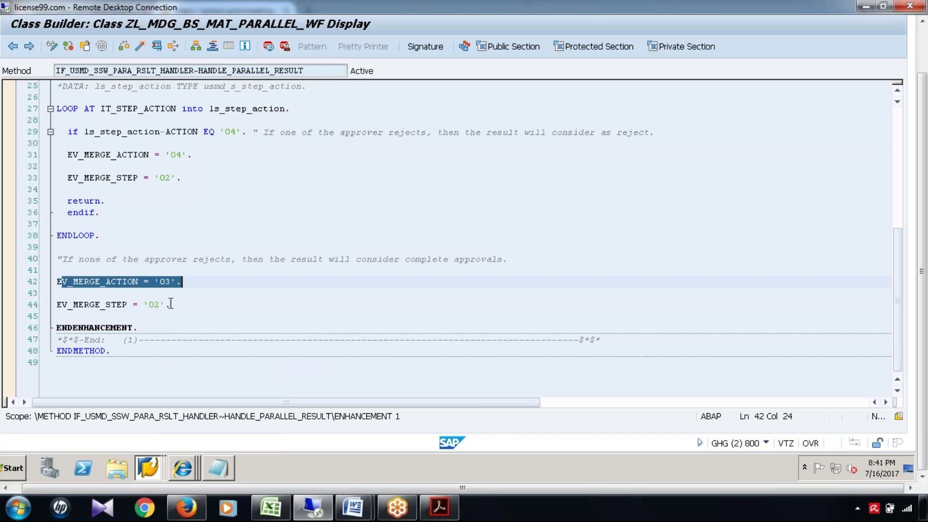
pyautogui.moveTo(143, 306); pyautogui.dragTo(172, 306)
pyautogui.click(172, 305)
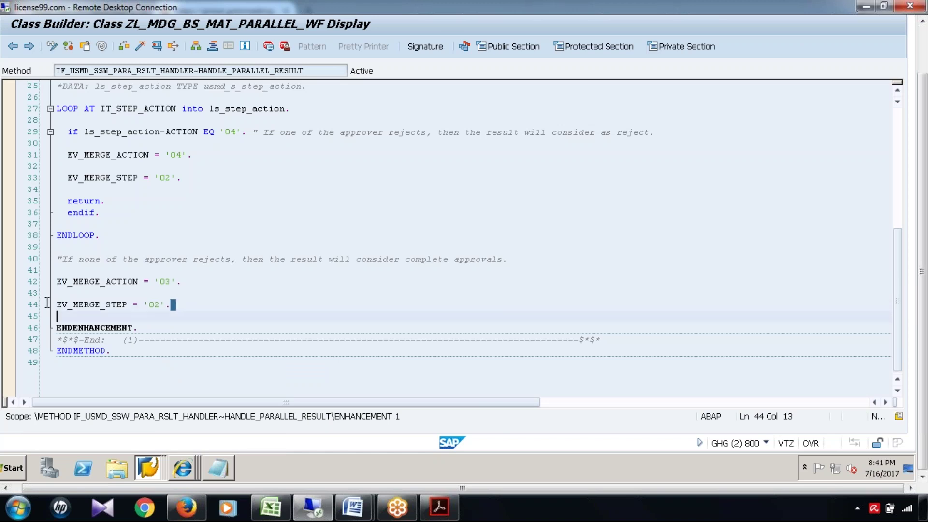
pyautogui.click(49, 302)
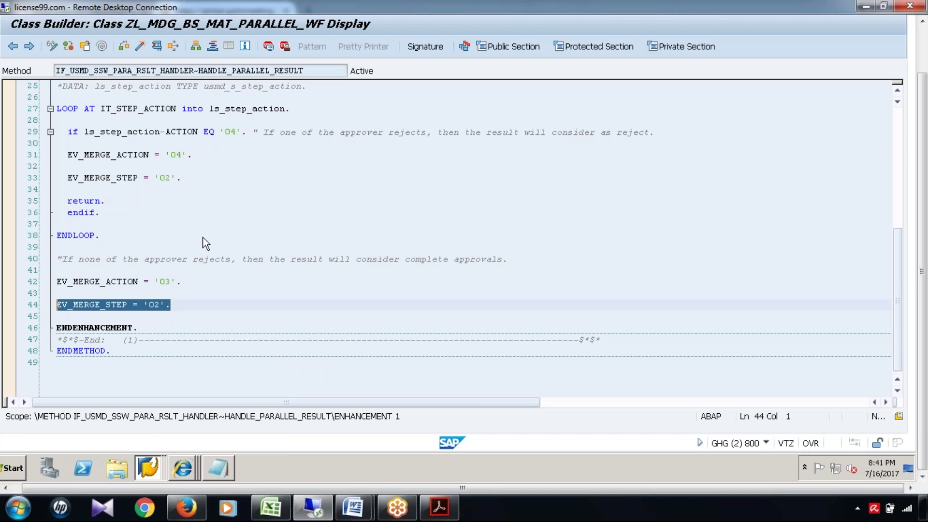
pyautogui.click(266, 240)
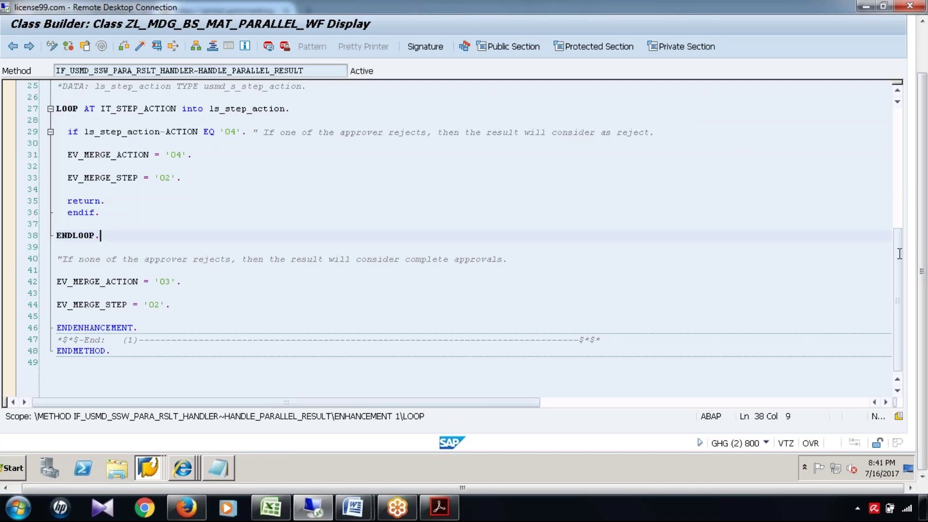
# Leave the class code and the ZENH_PARALLEL_PROCESS implementation to return to the implementation list of enhancement spot USMD_SSW_SERVICE_PROCESSOR.
pyautogui.scroll(4, 902, 243)
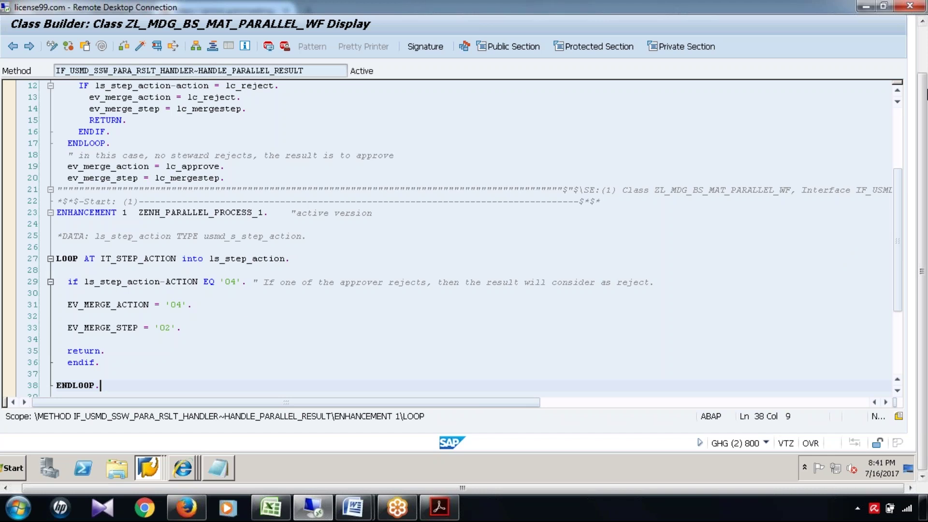
pyautogui.click(926, 61)
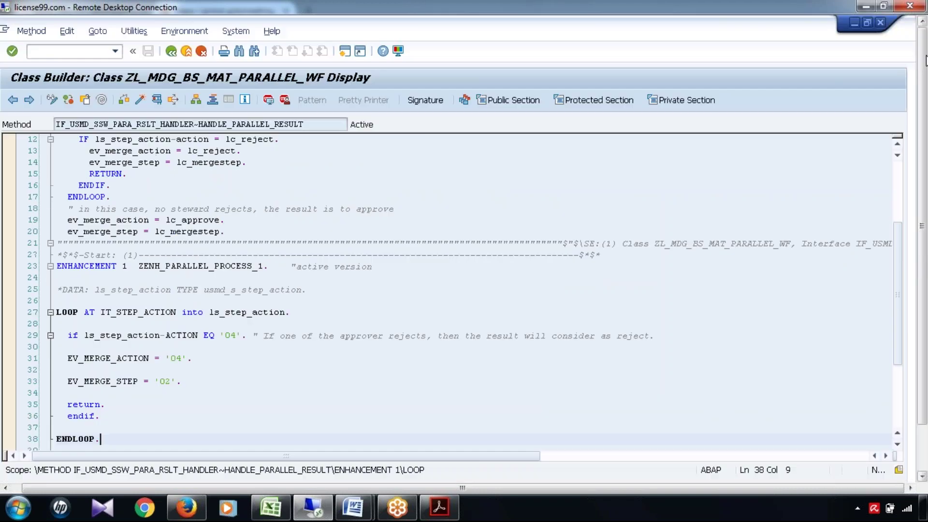
pyautogui.click(175, 53)
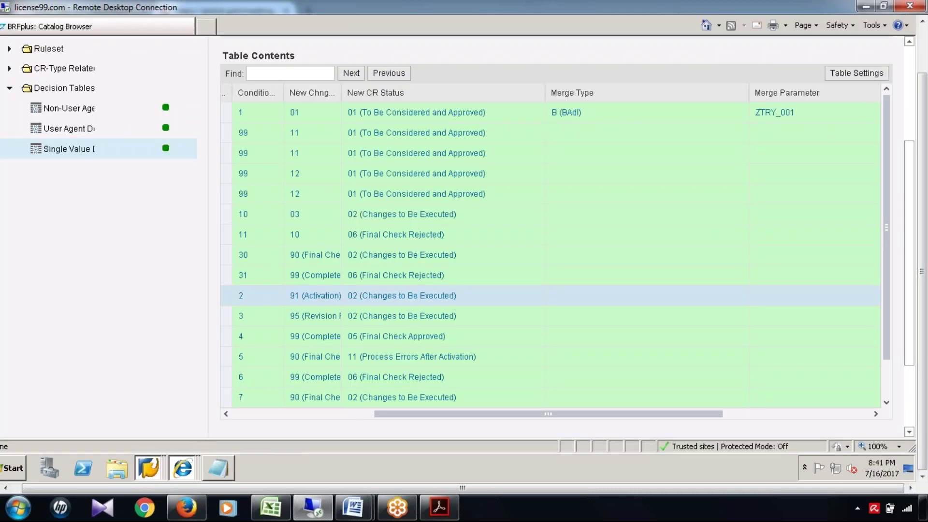
pyautogui.click(159, 463)
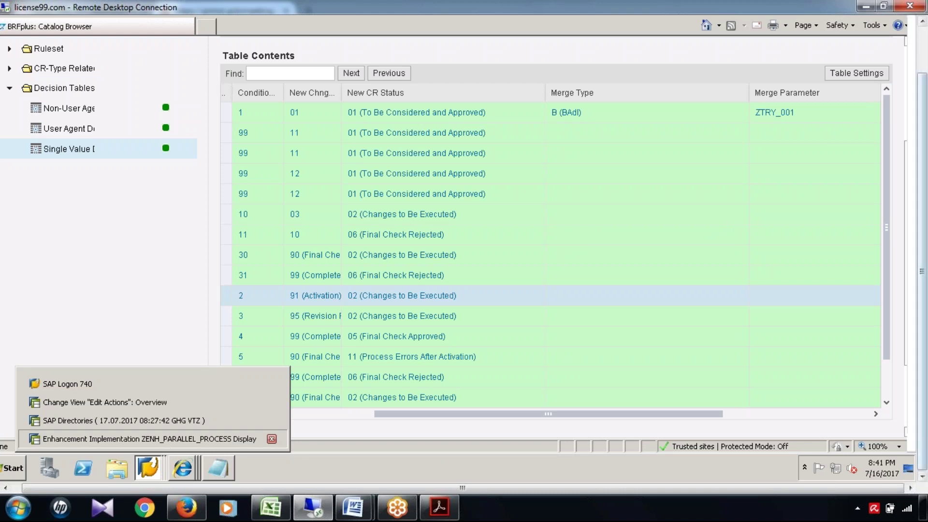
pyautogui.click(145, 439)
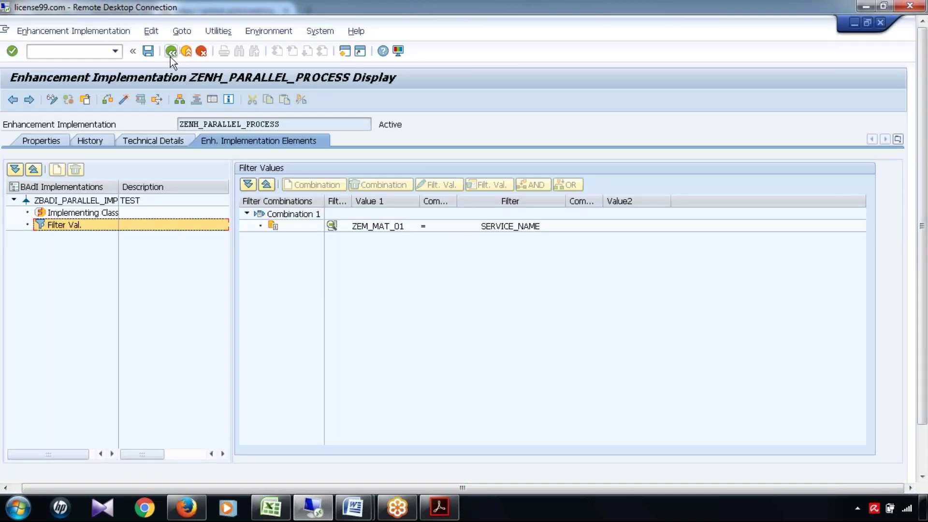
pyautogui.click(170, 56)
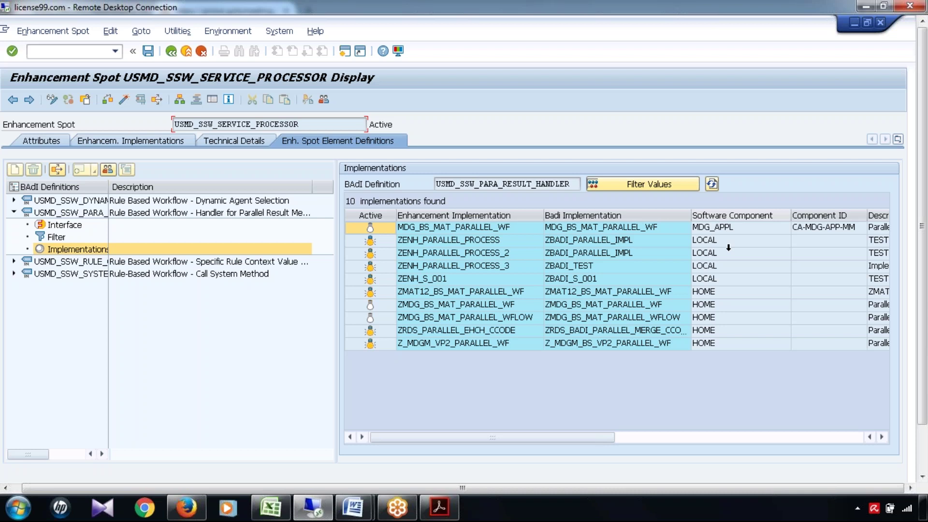
# Open enhancement implementation ZENH_S_001, display the filter values of ZBADI_S_001, and select the ZTRY_001 value.
pyautogui.click(426, 280)
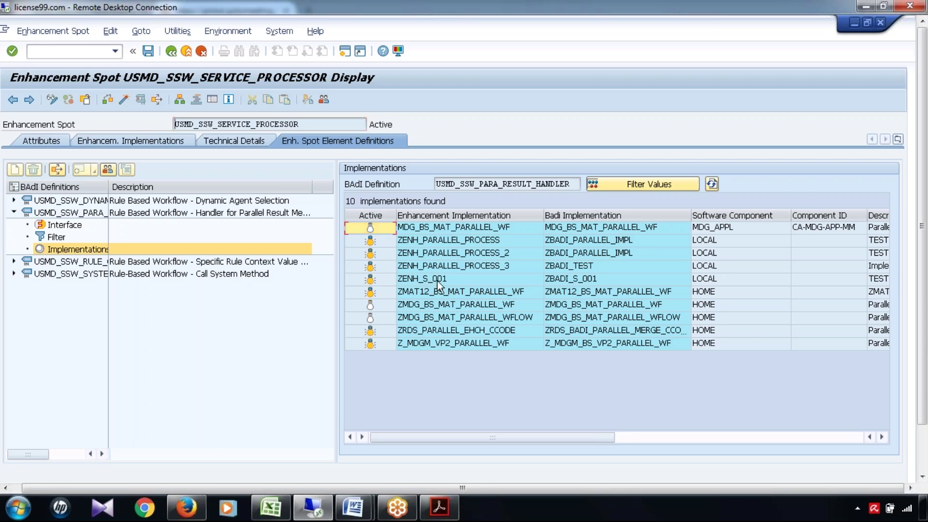
pyautogui.doubleClick(437, 280)
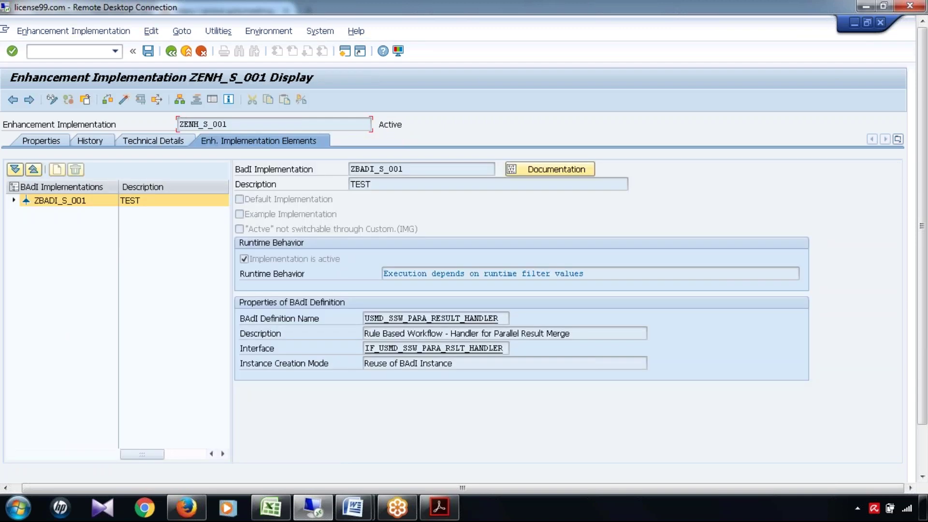
pyautogui.click(14, 200)
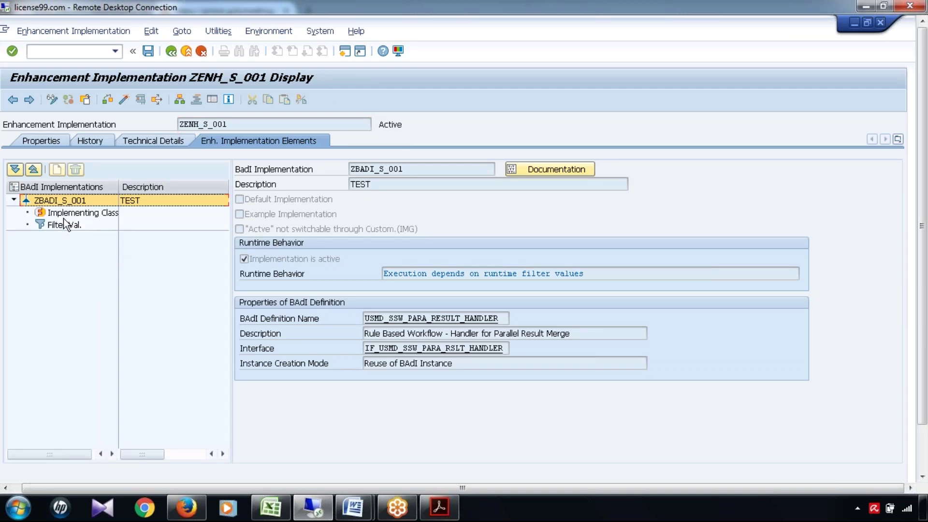
pyautogui.doubleClick(63, 224)
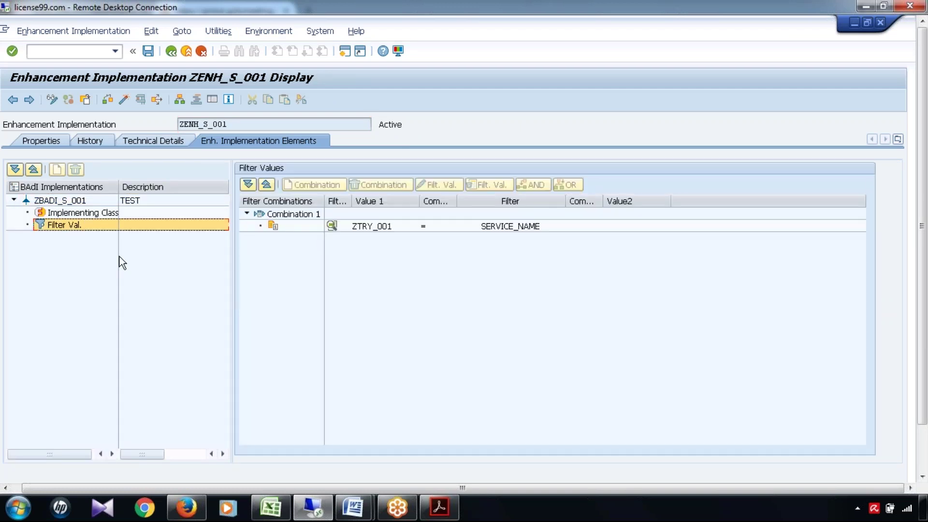
pyautogui.click(372, 227)
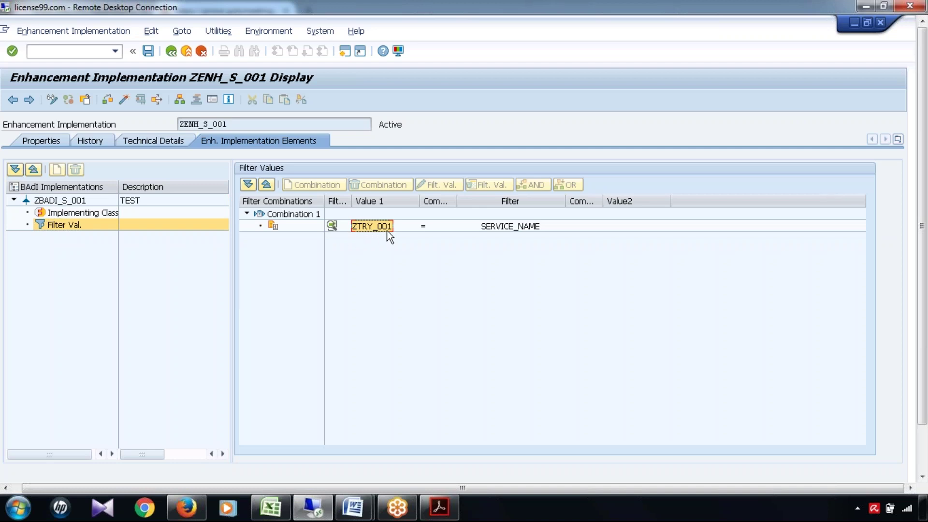
pyautogui.moveTo(922, 226); pyautogui.dragTo(922, 271)
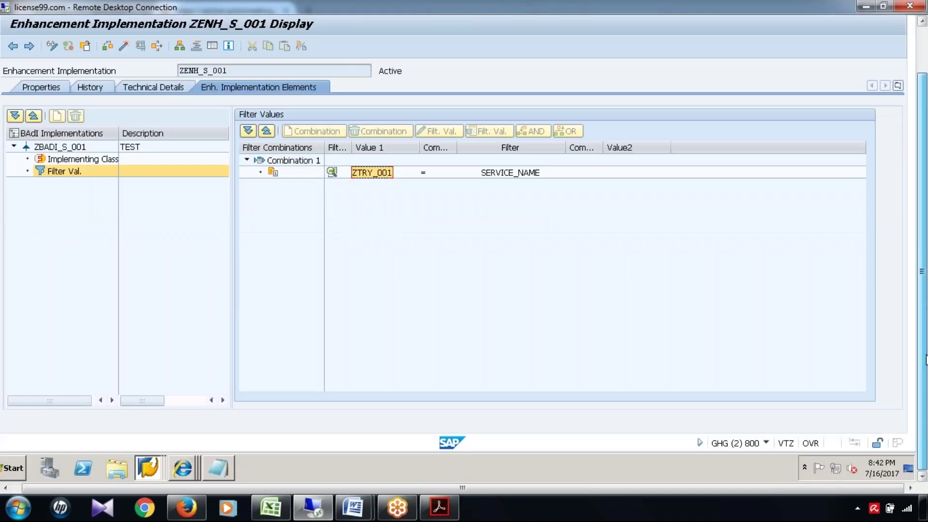
# Check the filter value against the merge parameter in the BRFplus single value decision table, then return to the ZENH_S_001 session.
pyautogui.click(183, 468)
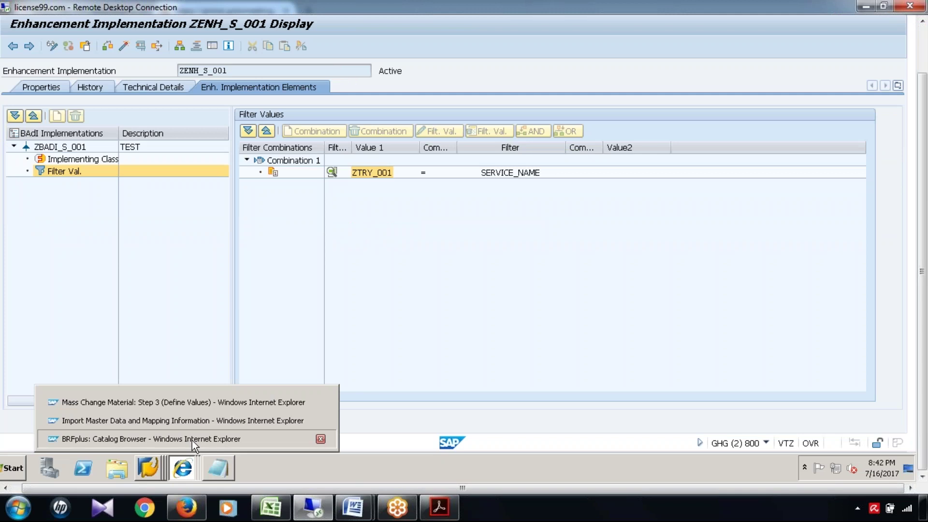
pyautogui.click(192, 440)
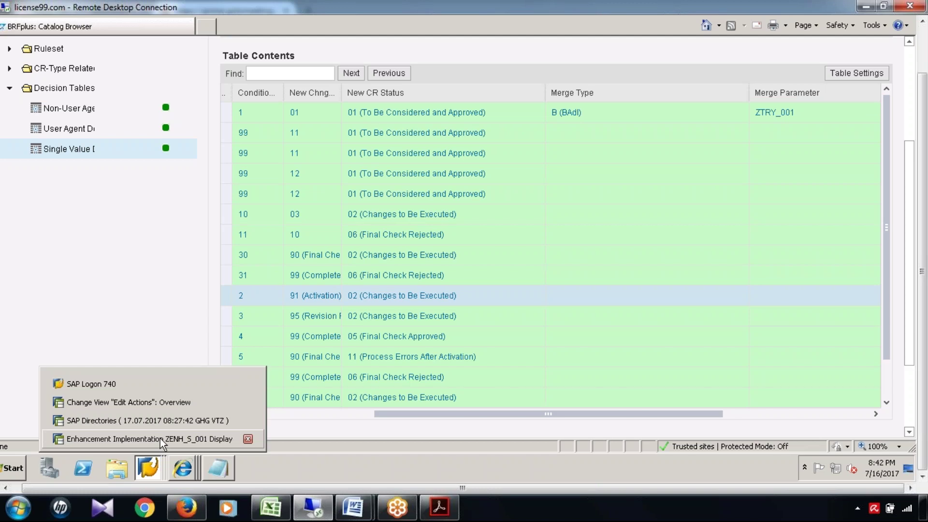
pyautogui.click(145, 438)
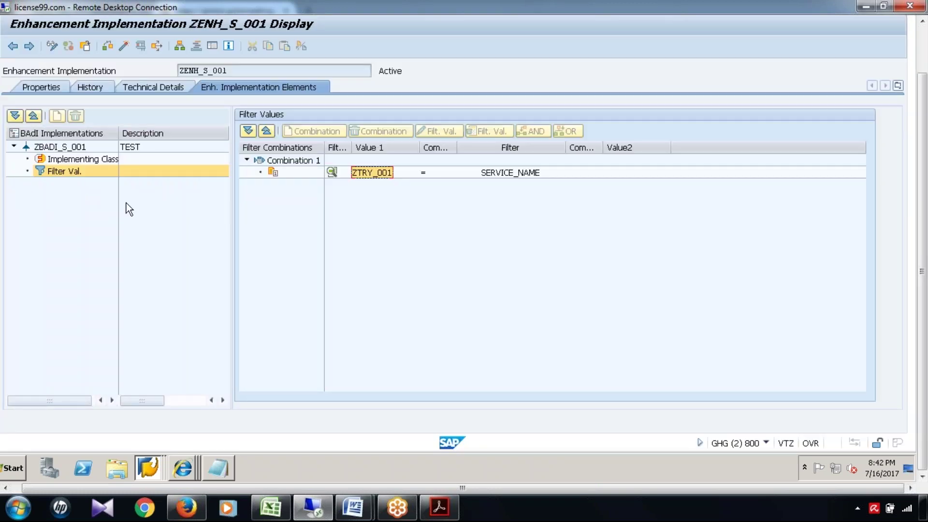
# Widen the BAdI tree of ZENH_S_001, display the implementing class of ZBADI_S_001 and open its HANDLE_PARALLEL_RESULT method.
pyautogui.moveTo(118, 131); pyautogui.dragTo(154, 131)
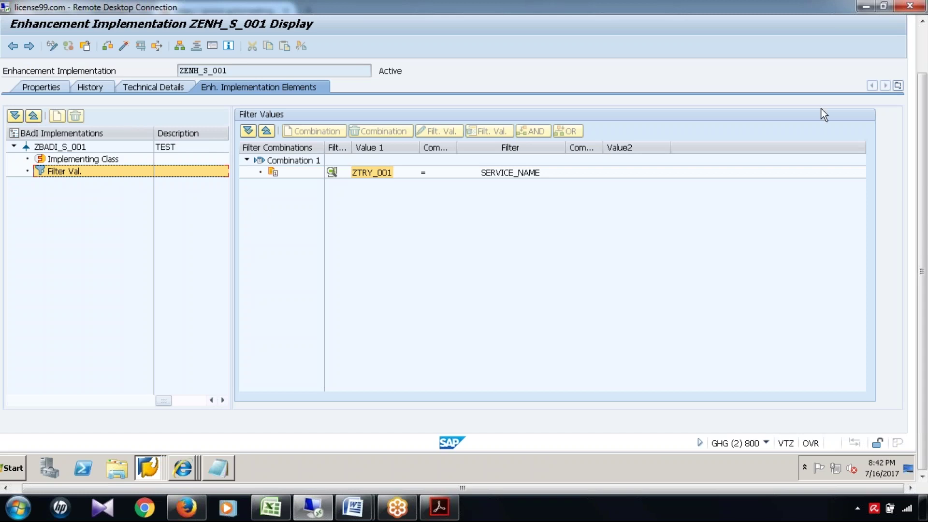
pyautogui.moveTo(922, 189); pyautogui.dragTo(922, 144)
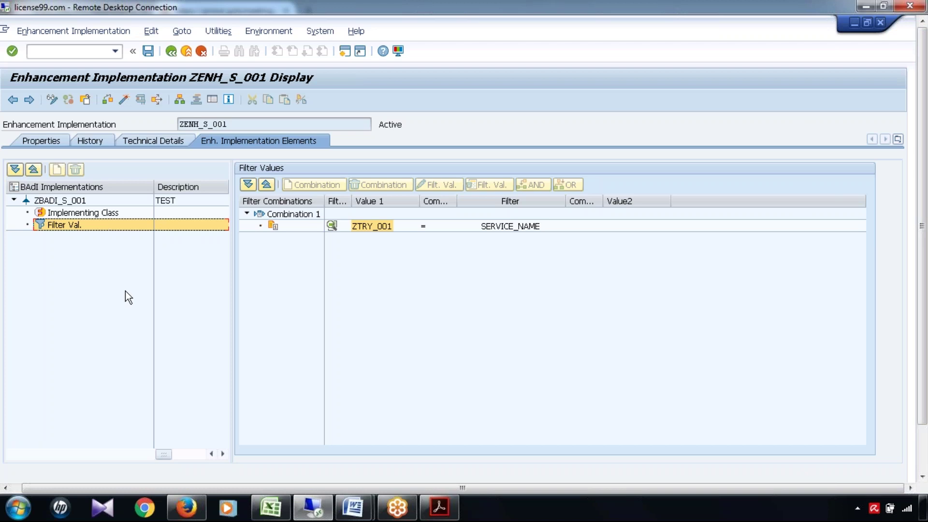
pyautogui.moveTo(312, 508)
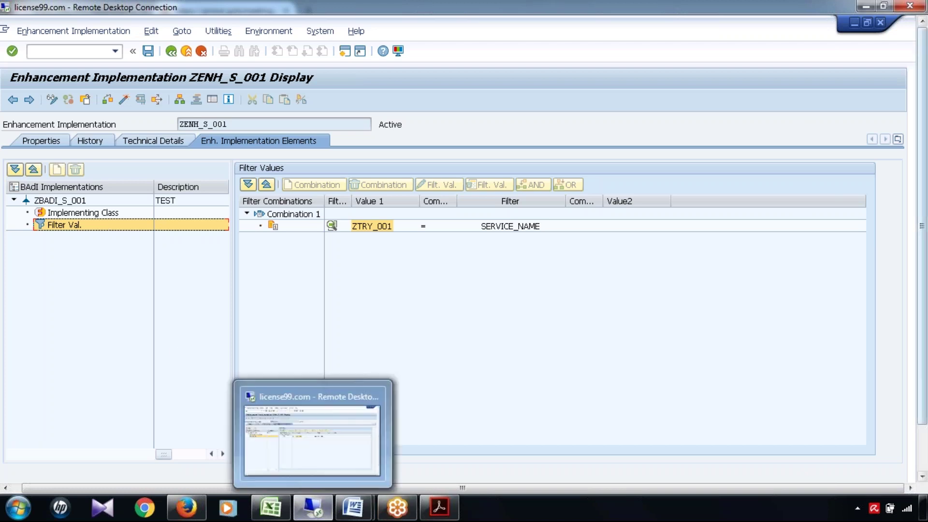
pyautogui.moveTo(926, 322); pyautogui.dragTo(926, 386)
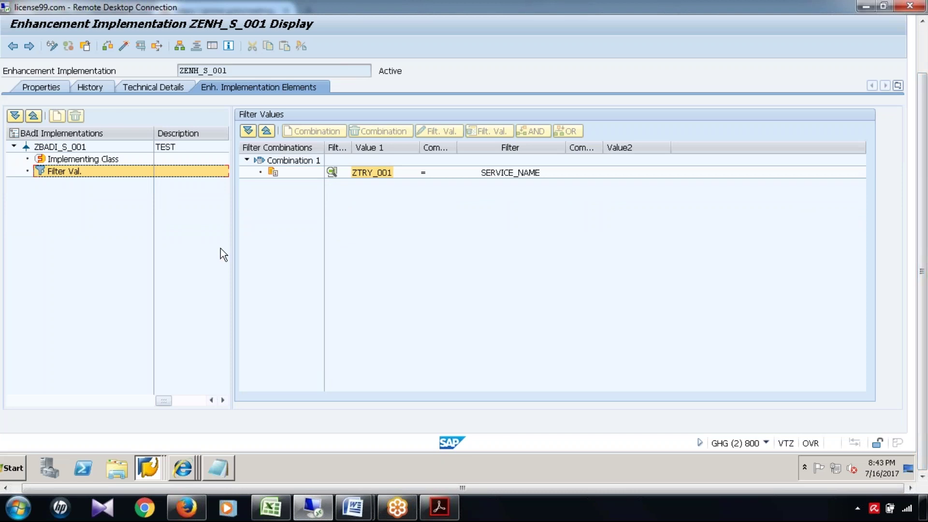
pyautogui.click(79, 163)
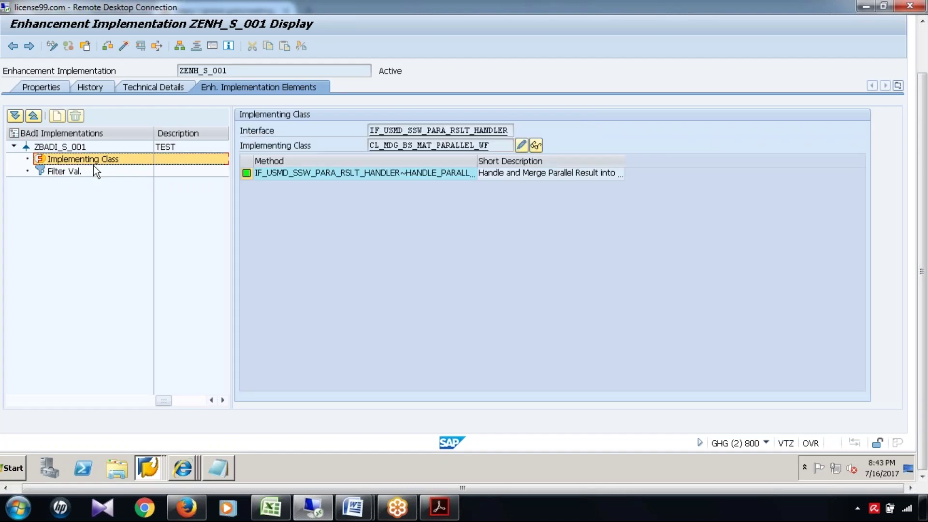
pyautogui.click(384, 175)
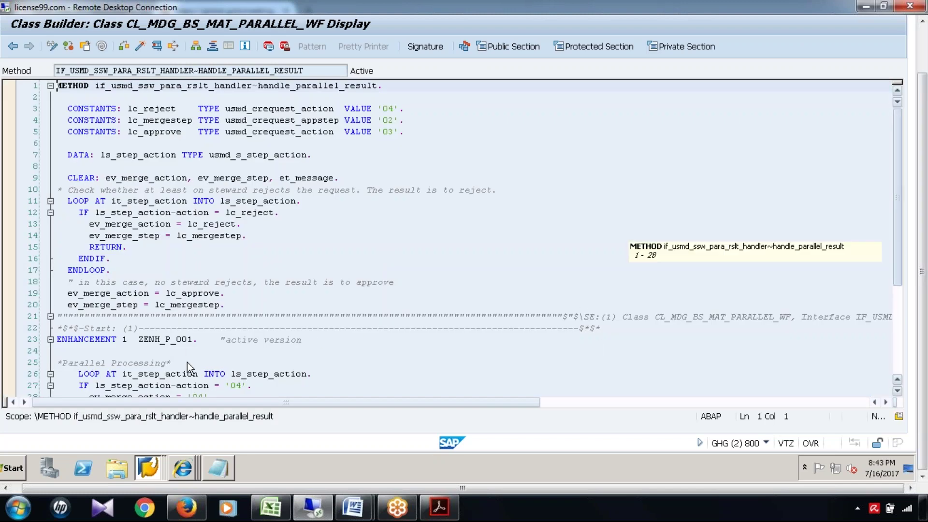
# Examine the parallel processing code in enhancement ZENH_P_001, from the rejection check to the approval action.
pyautogui.scroll(-4, 187, 346)
pyautogui.moveTo(207, 270); pyautogui.dragTo(193, 317)
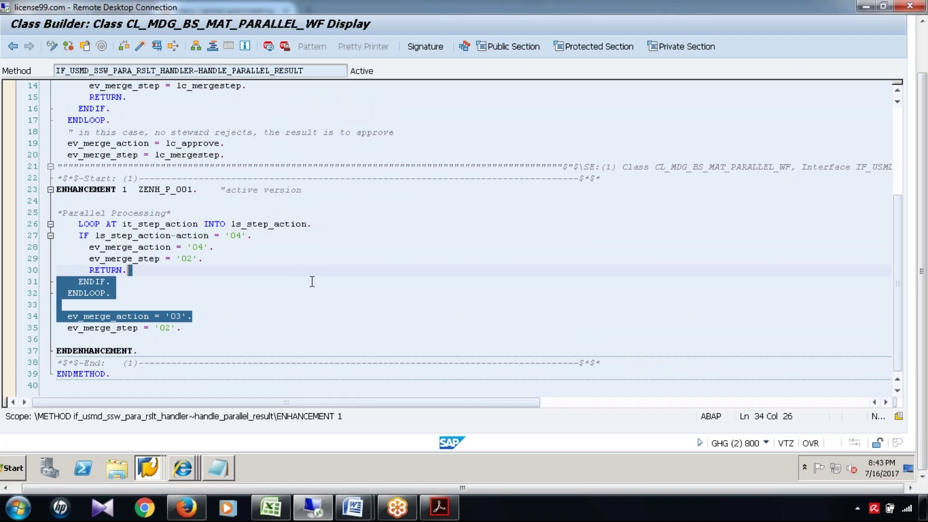
pyautogui.click(252, 284)
pyautogui.click(251, 296)
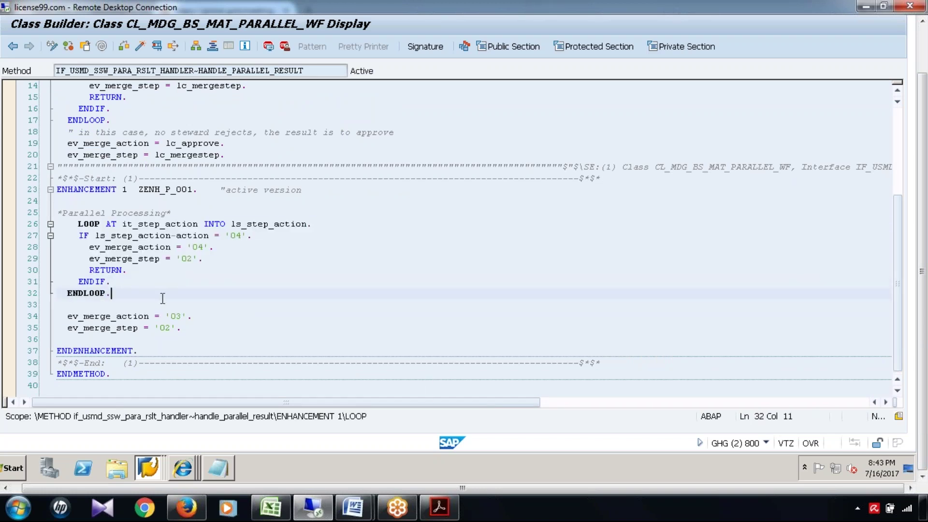
# Switch to the BRFplus catalog browser and display the user agent decision table DT_USER_AGT_GRP_YMAT01_N.
pyautogui.click(184, 469)
pyautogui.click(196, 436)
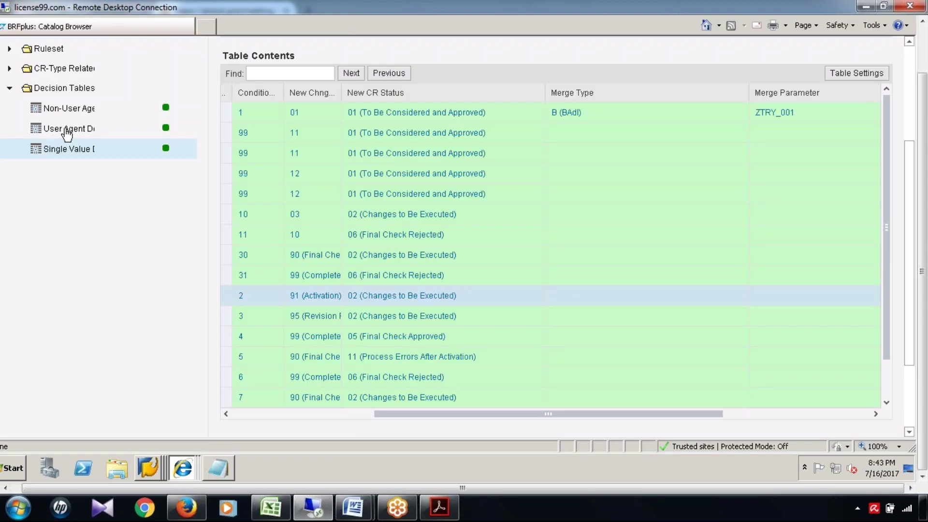
pyautogui.click(67, 130)
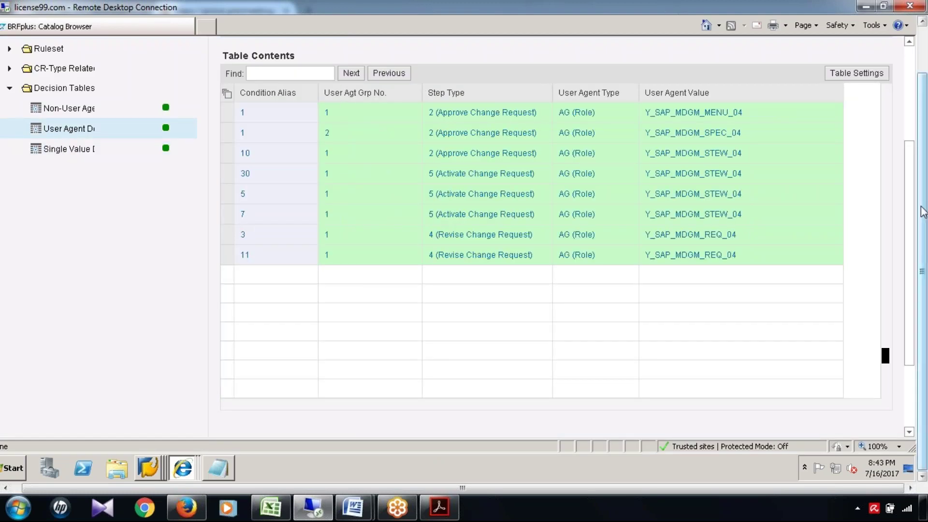
pyautogui.moveTo(910, 180); pyautogui.dragTo(909, 101)
pyautogui.scroll(1, 321, 266)
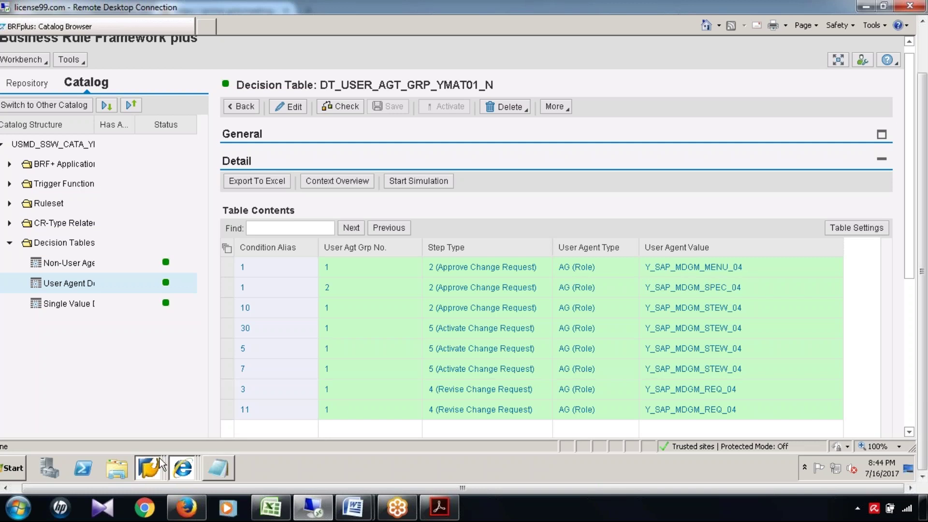
# Switch to the SAP Directories session and start role maintenance with transaction PFCG.
pyautogui.click(148, 468)
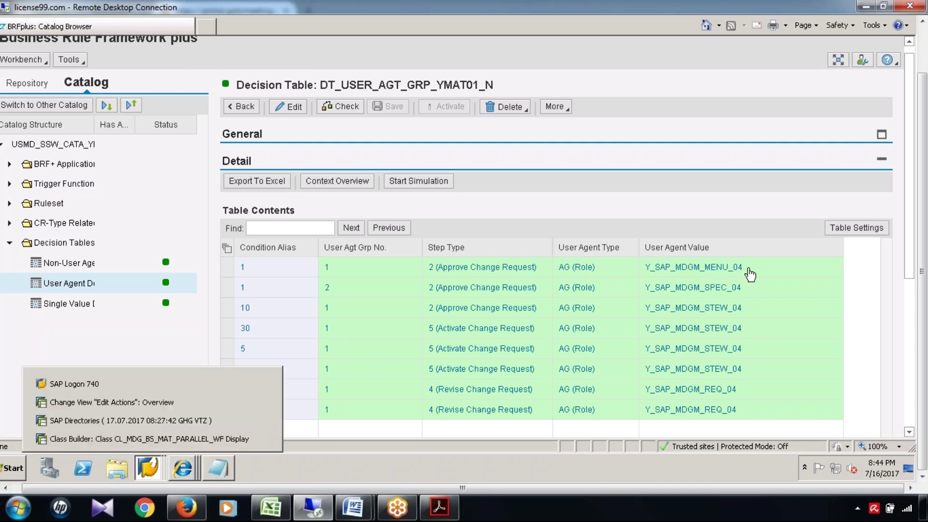
pyautogui.click(161, 414)
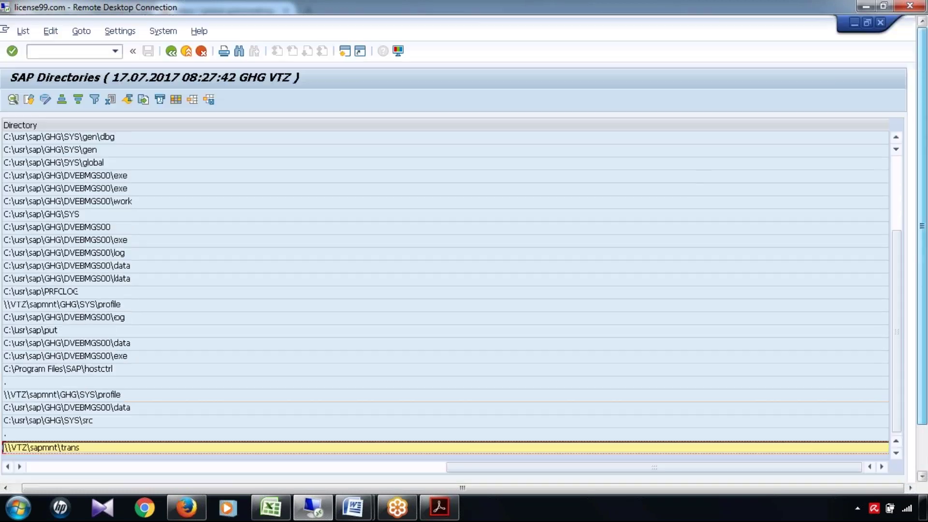
pyautogui.click(85, 53)
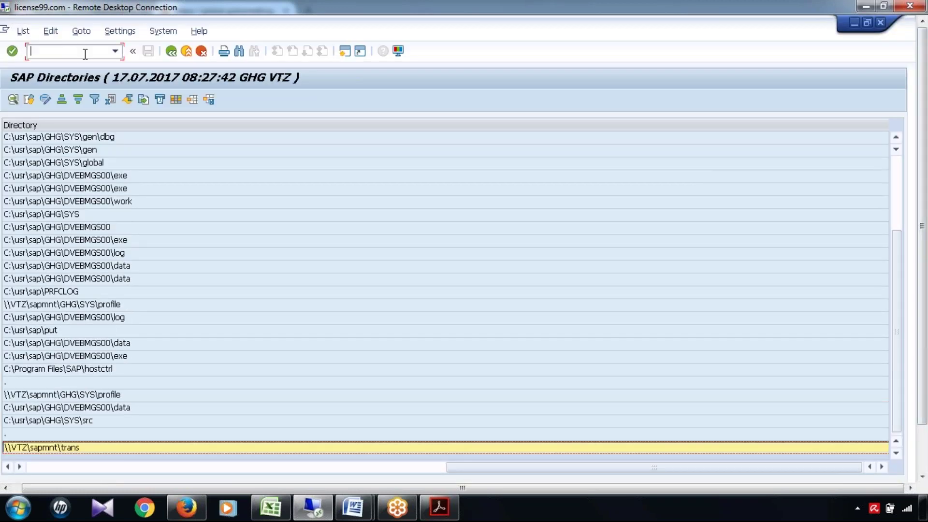
pyautogui.write('/pfcg')
pyautogui.press('BackSpace')
pyautogui.press('BackSpace')
pyautogui.press('BackSpace')
pyautogui.write('cg')
pyautogui.press('Return')
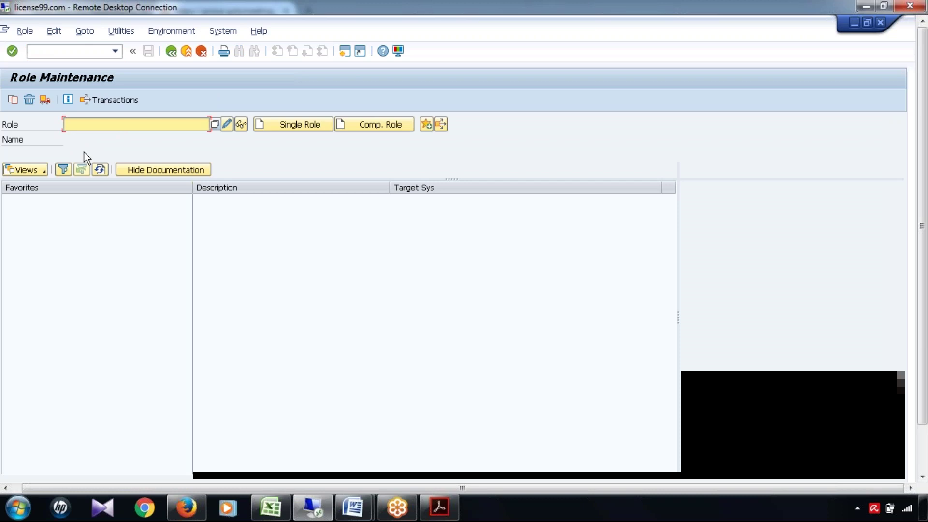
# Display role Y_SAP_MDGM_MENU_04 in role maintenance.
pyautogui.click(119, 127)
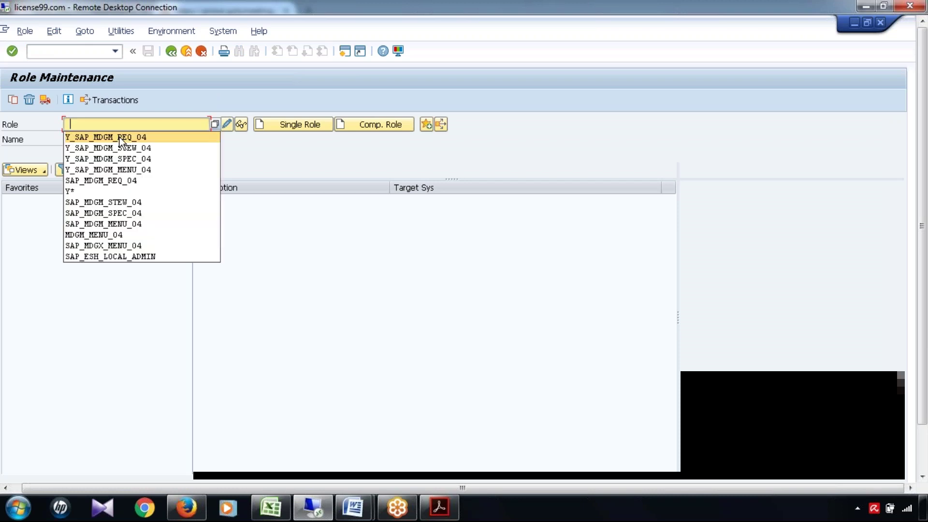
pyautogui.click(110, 169)
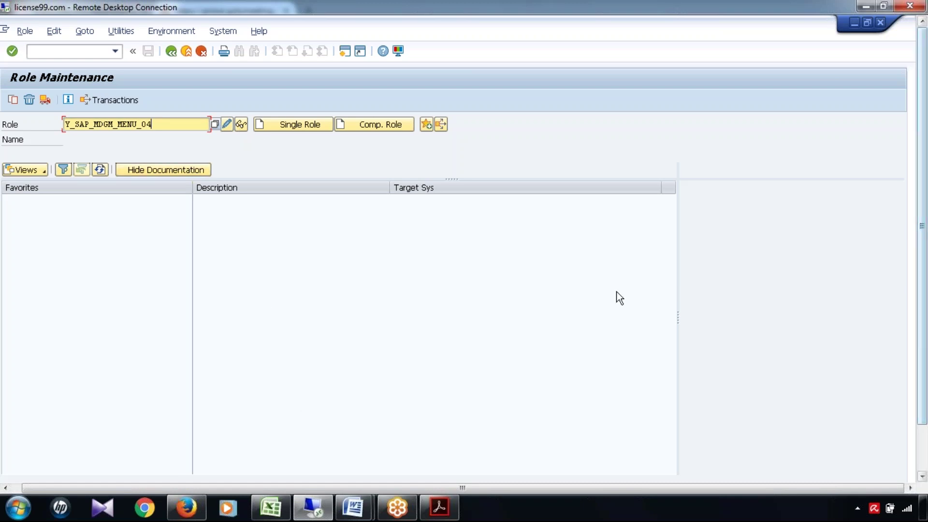
pyautogui.moveTo(926, 223); pyautogui.dragTo(927, 272)
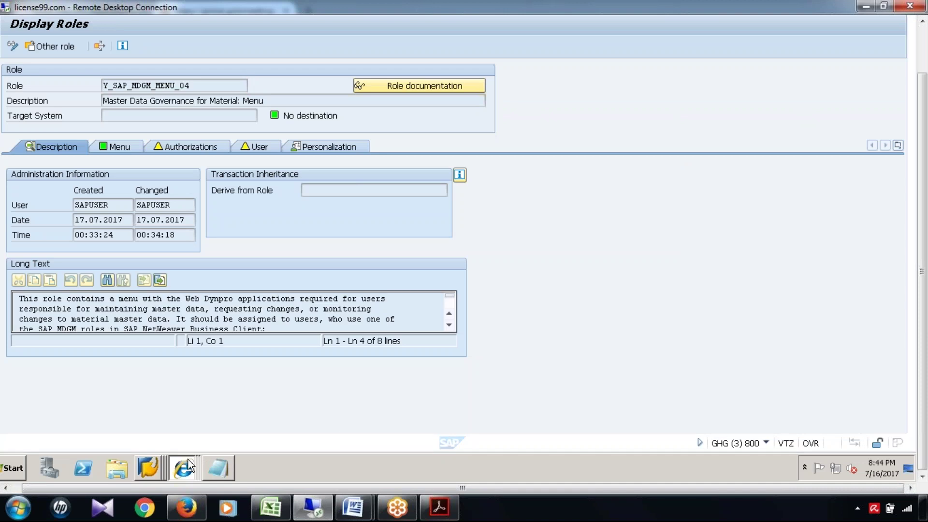
# Check the role against the user agent decision table in BRFplus, then return to Display Roles and highlight the role name.
pyautogui.click(184, 468)
pyautogui.click(195, 440)
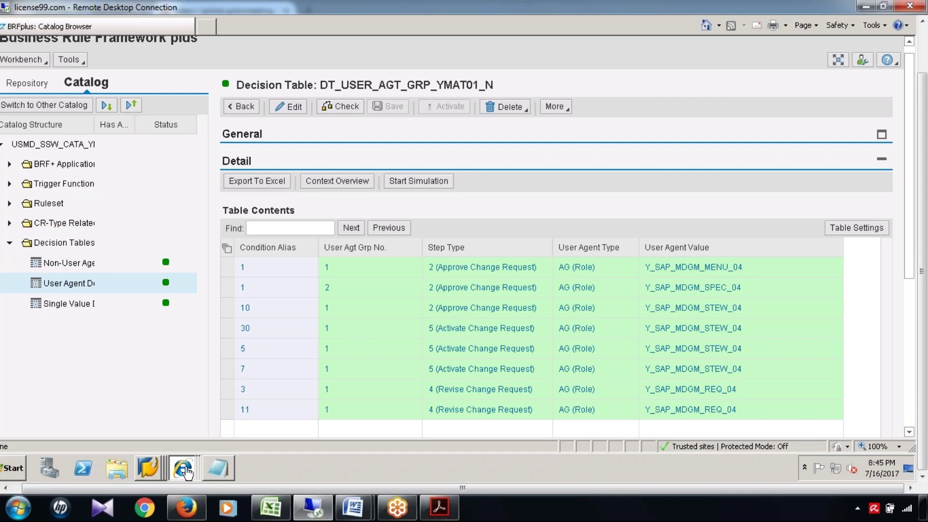
pyautogui.click(160, 465)
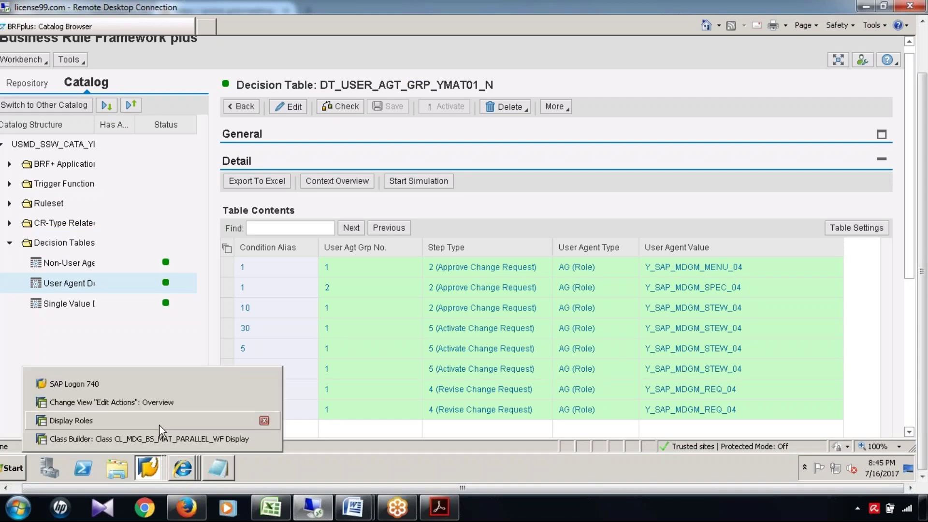
pyautogui.click(161, 425)
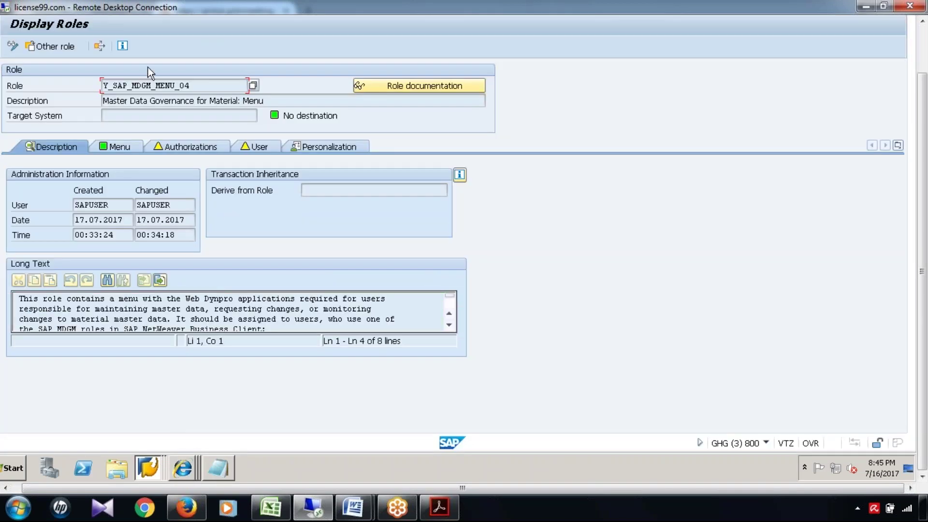
pyautogui.moveTo(191, 85); pyautogui.dragTo(90, 85)
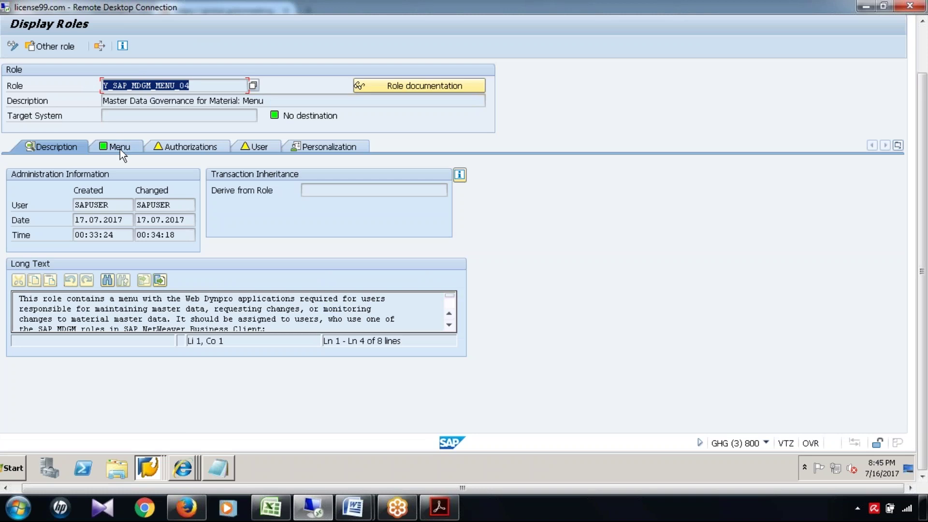
# Expand Material Governance in the role menu, then show the role's user assignments and select all assigned users.
pyautogui.click(120, 150)
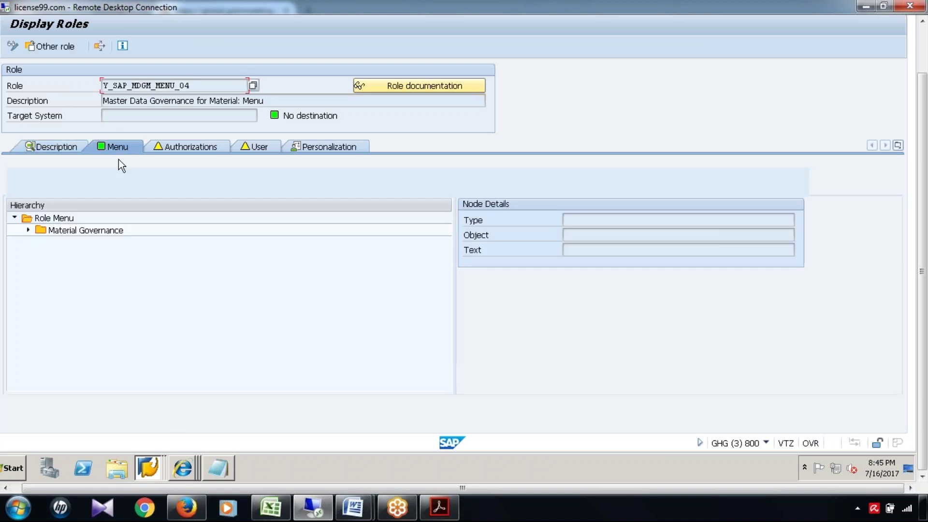
pyautogui.click(28, 230)
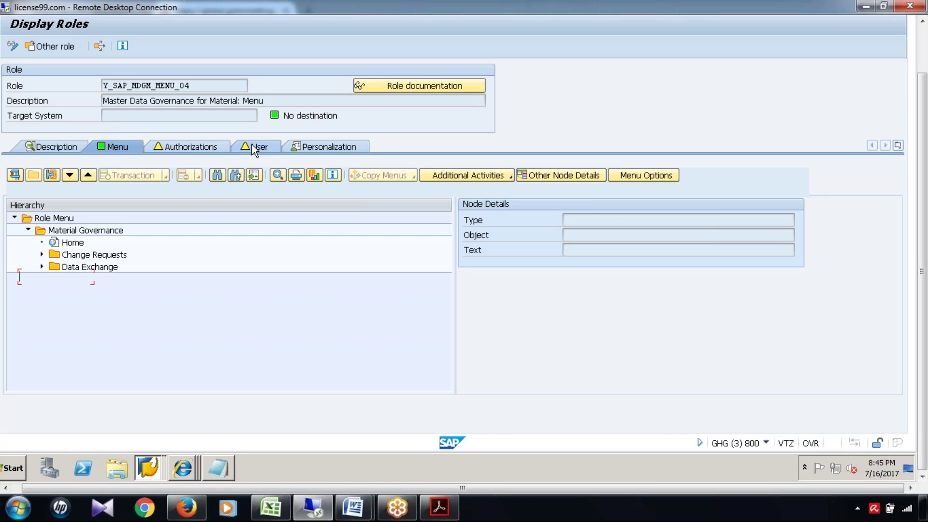
pyautogui.click(254, 147)
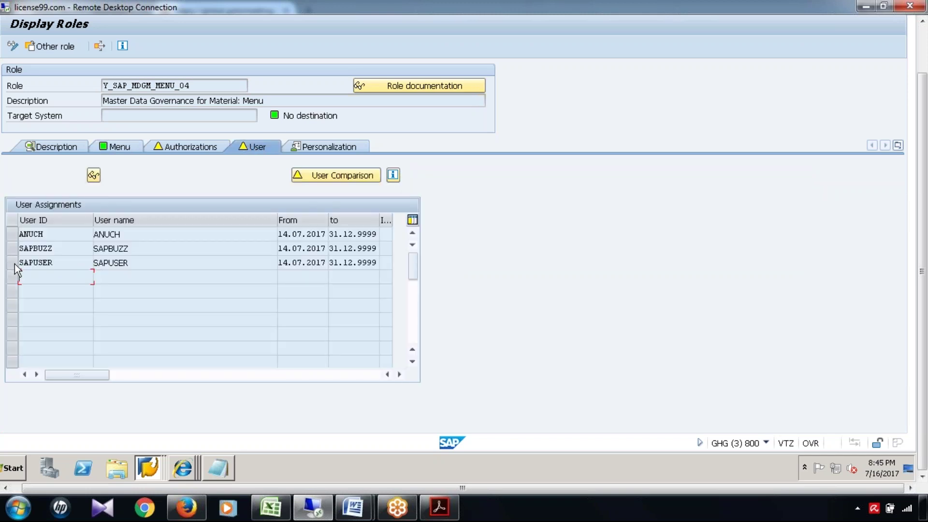
pyautogui.hotkey('shift', 'Up')
pyautogui.hotkey('shift', 'Up')
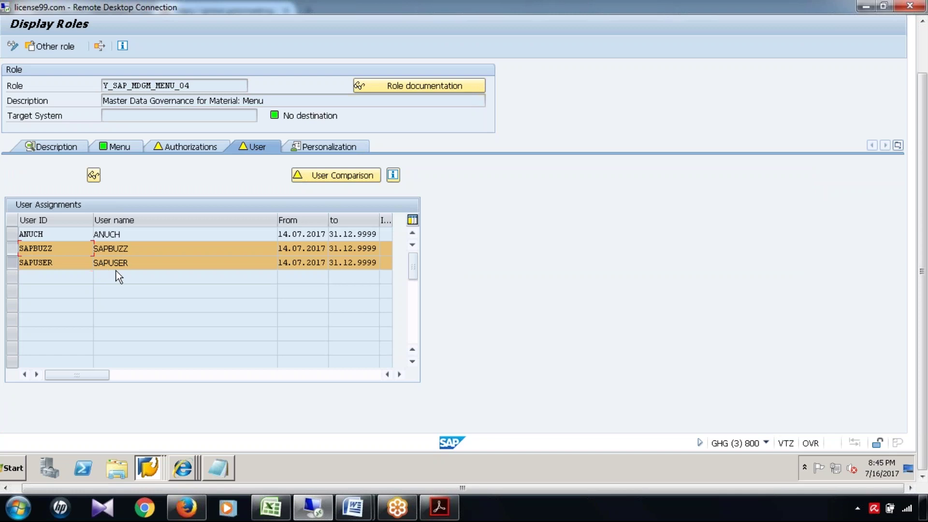
pyautogui.hotkey('shift', 'Up')
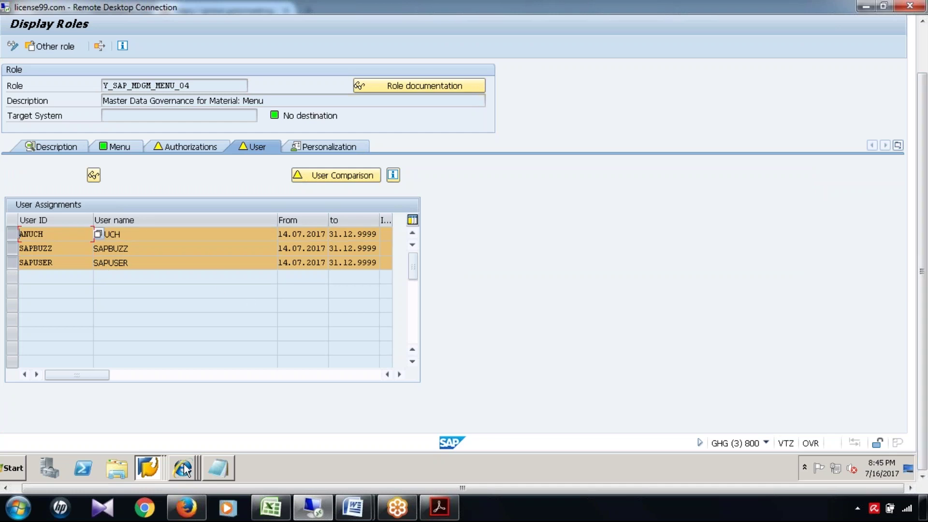
# Check the role of user agent group 2 in the BRFplus decision table, then return to the Display Roles session.
pyautogui.click(188, 440)
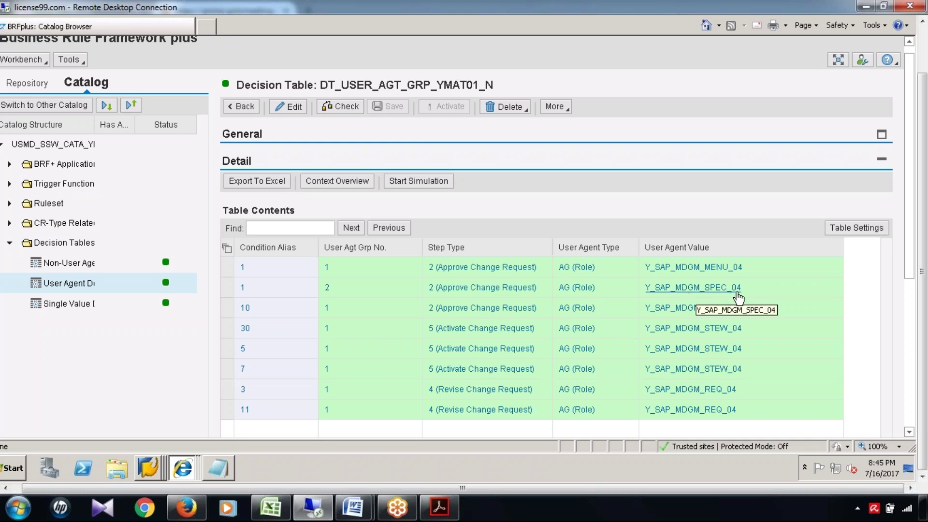
pyautogui.click(155, 453)
pyautogui.click(159, 443)
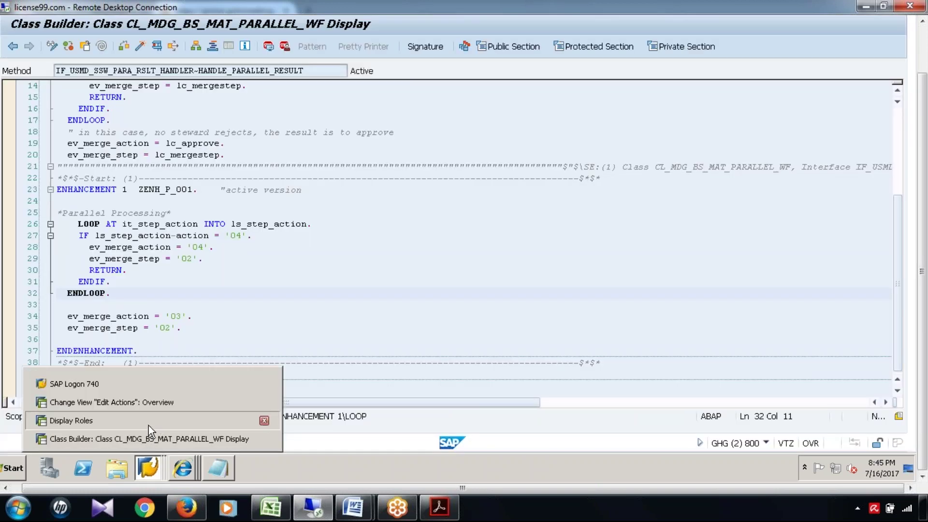
pyautogui.click(149, 425)
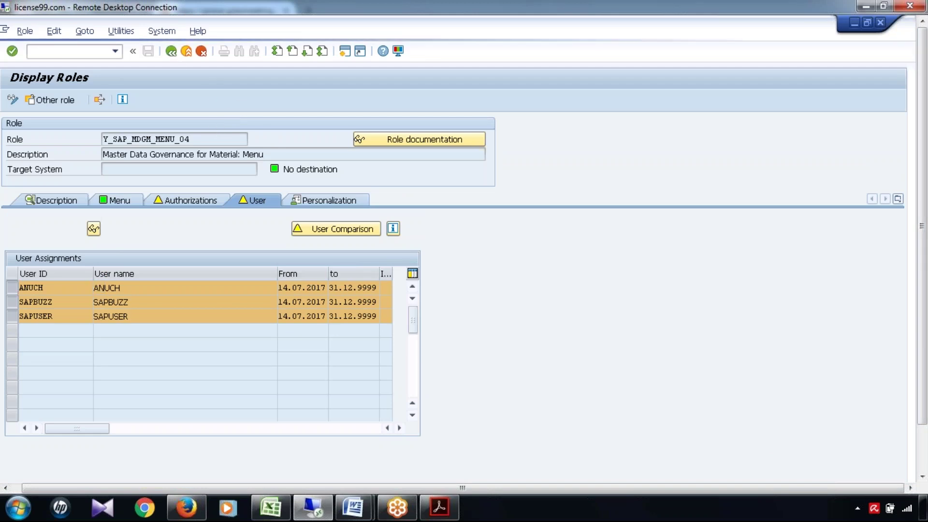
# Leave the current role, display role Y_SAP_MDGM_SPEC_04 and highlight its description.
pyautogui.press('F3')
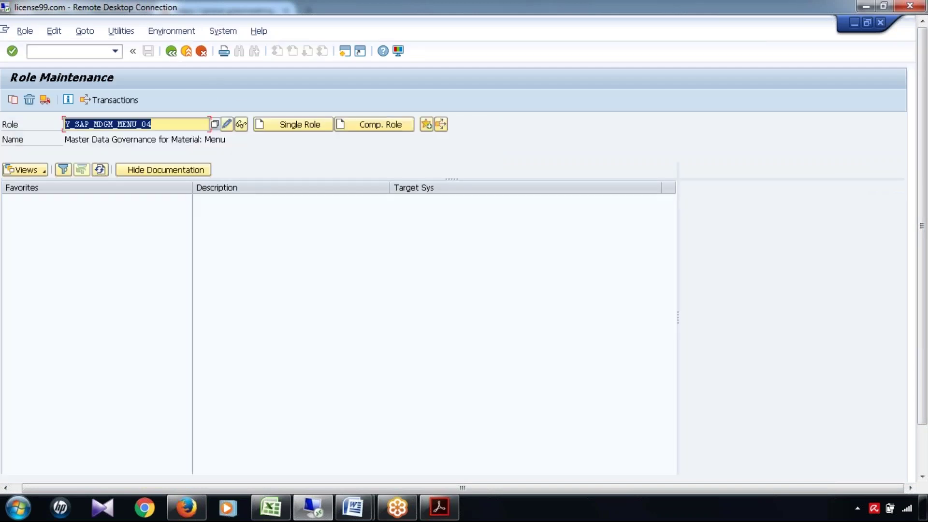
pyautogui.press('BackSpace')
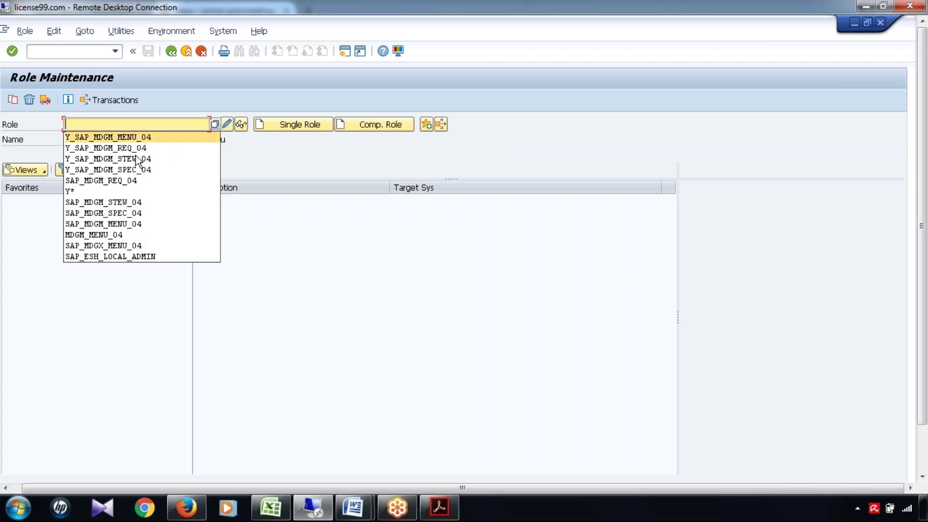
pyautogui.click(123, 169)
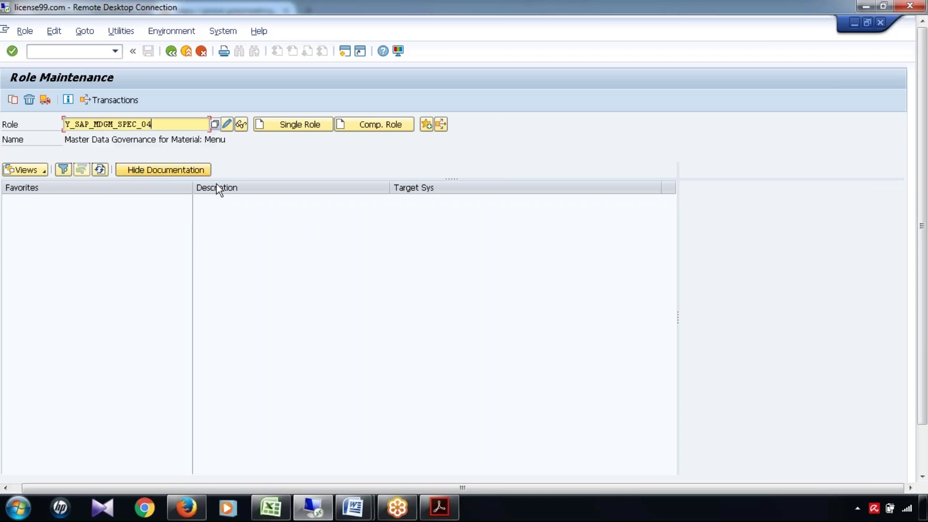
pyautogui.click(239, 128)
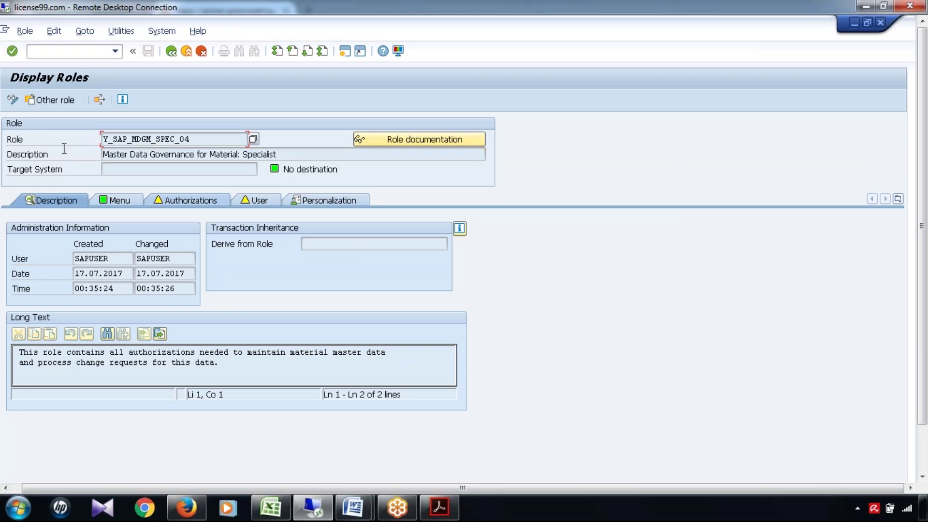
pyautogui.moveTo(278, 155); pyautogui.dragTo(102, 154)
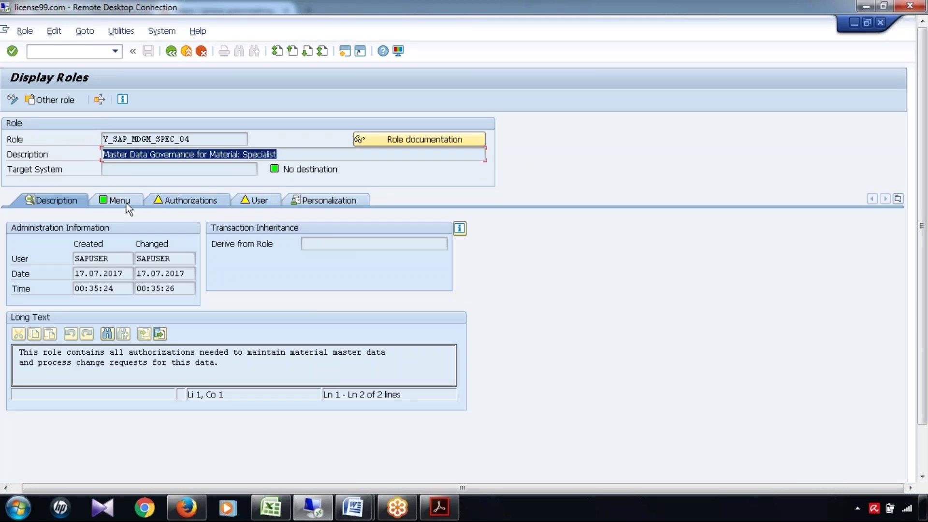
# Expand Material Governance in the menu of role Y_SAP_MDGM_SPEC_04, then show the role's user assignments.
pyautogui.click(120, 203)
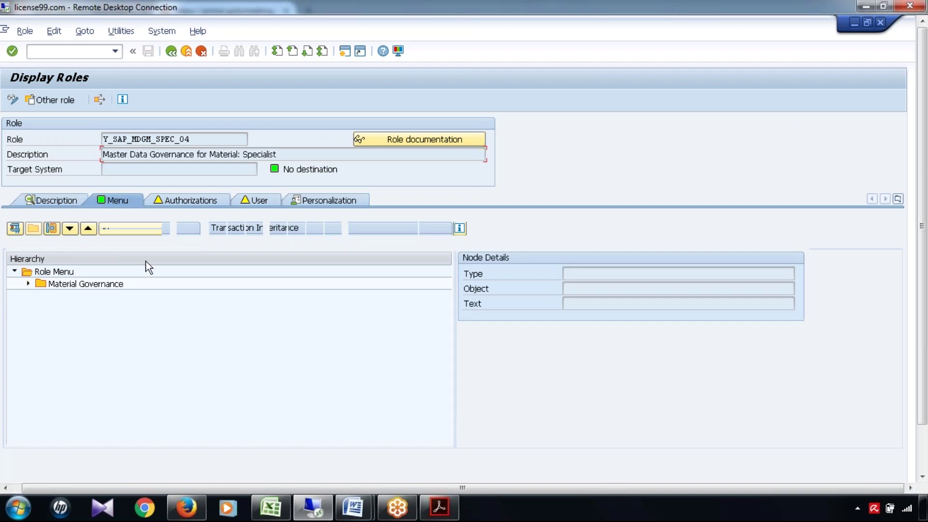
pyautogui.click(28, 285)
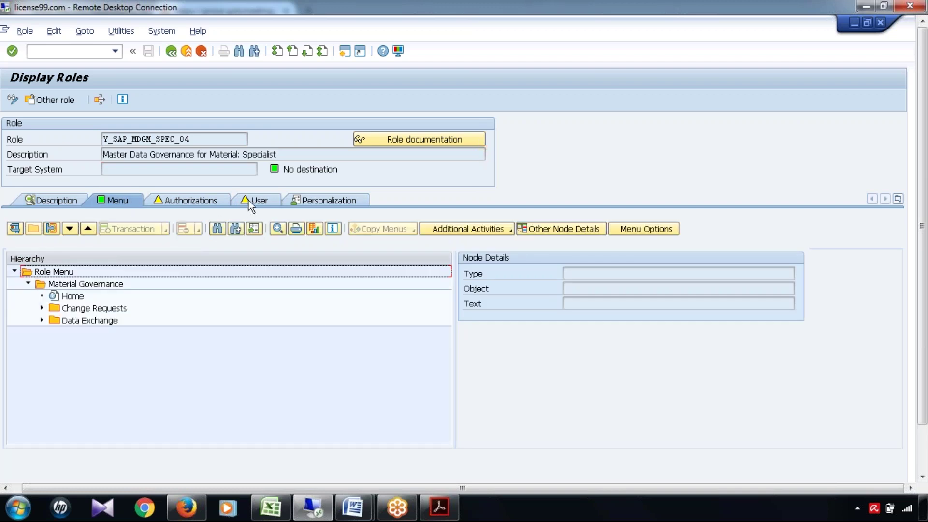
pyautogui.click(248, 200)
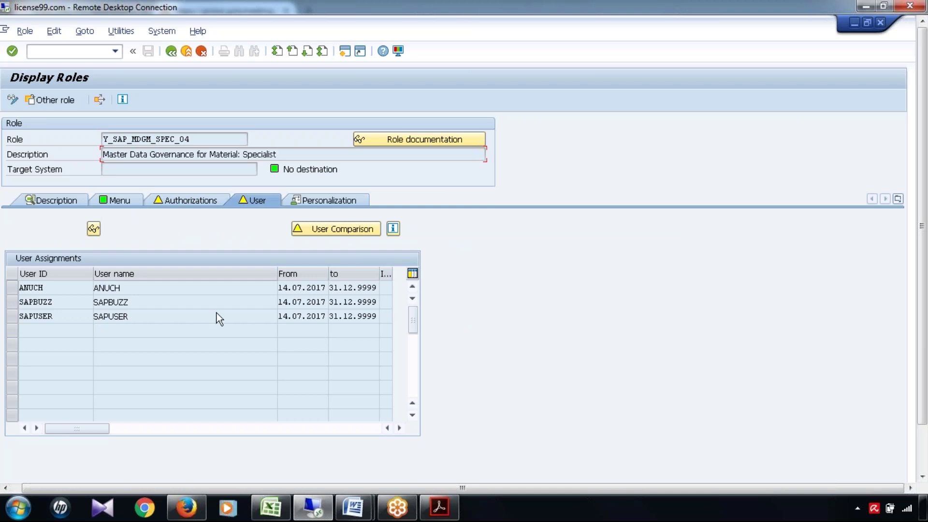
# Switch the role to change mode, assign user MDGUSER to it and save the role.
pyautogui.click(11, 99)
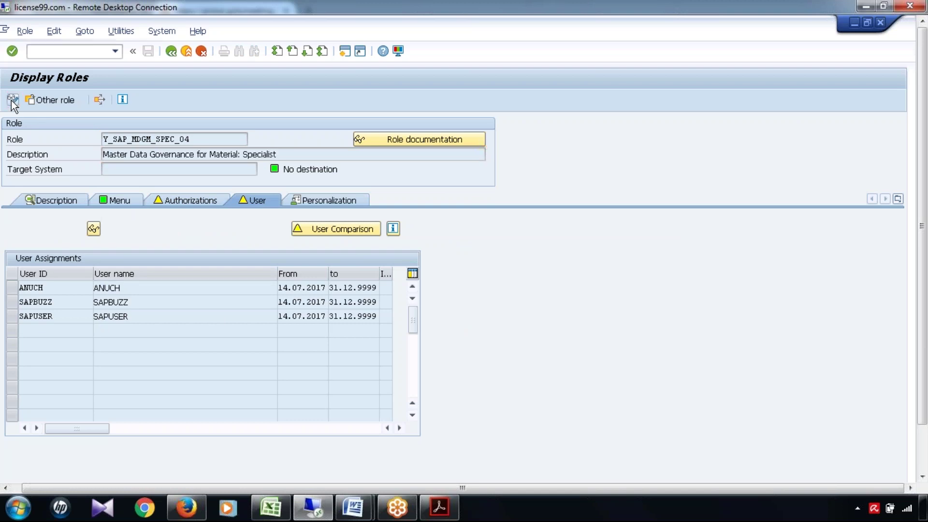
pyautogui.click(56, 330)
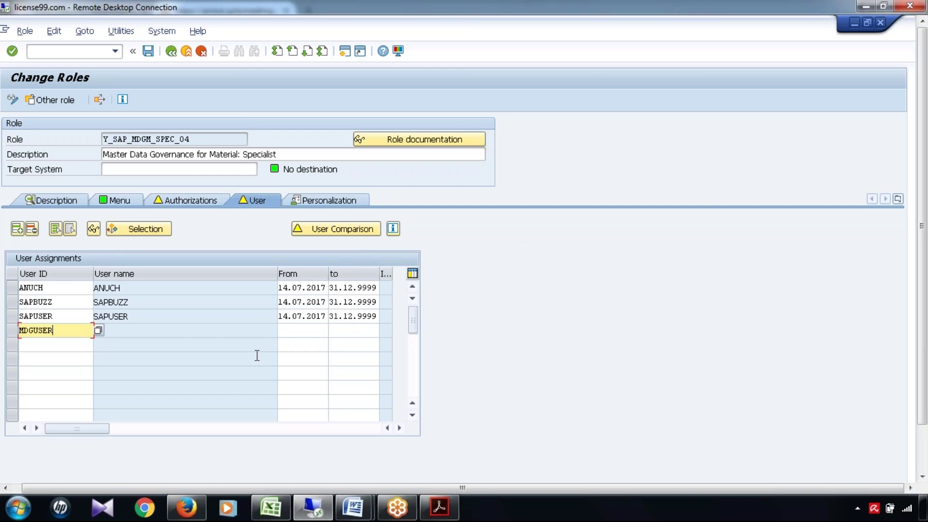
pyautogui.press('Return')
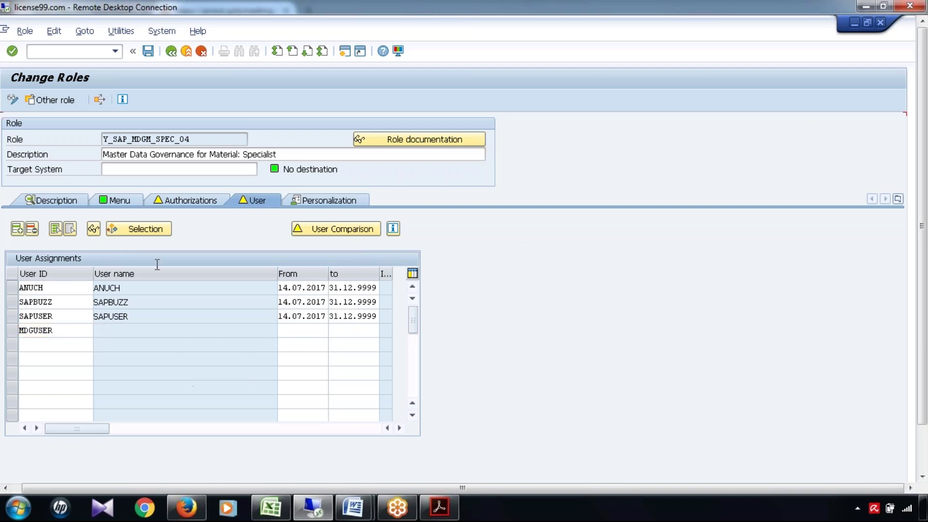
pyautogui.click(148, 52)
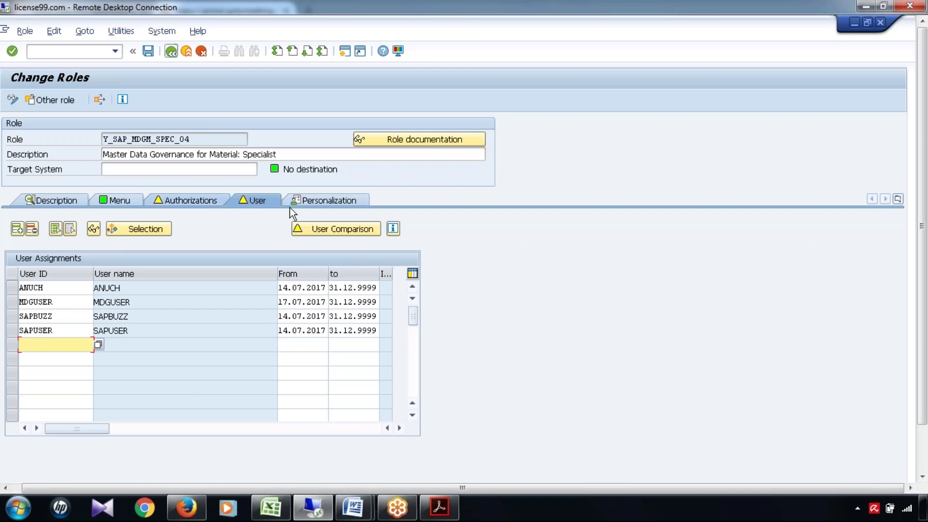
# Leave change mode, redisplay role Y_SAP_MDGM_SPEC_04 and check its user assignments.
pyautogui.press('F3')
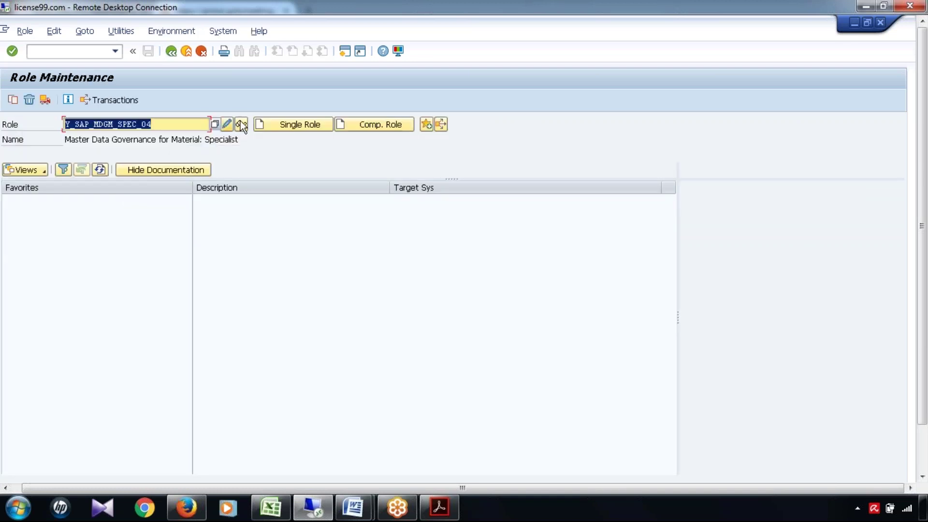
pyautogui.click(240, 125)
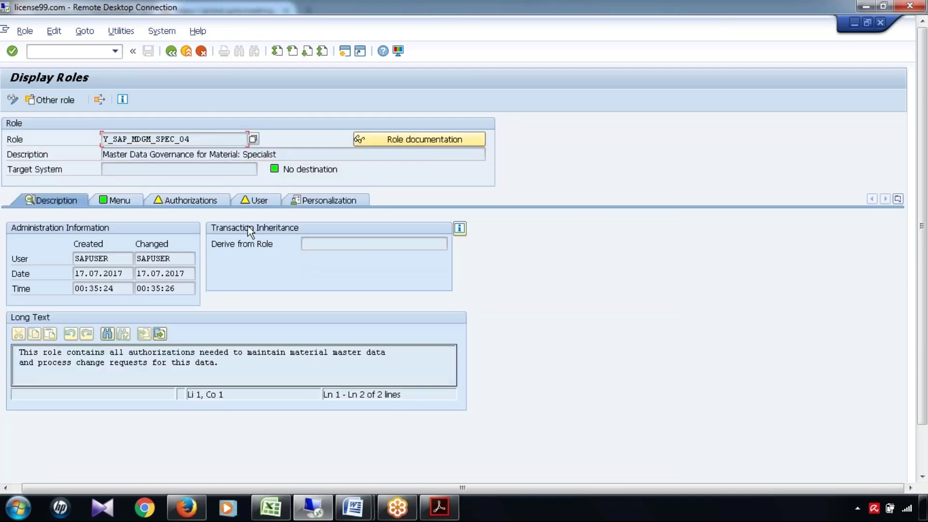
pyautogui.click(258, 198)
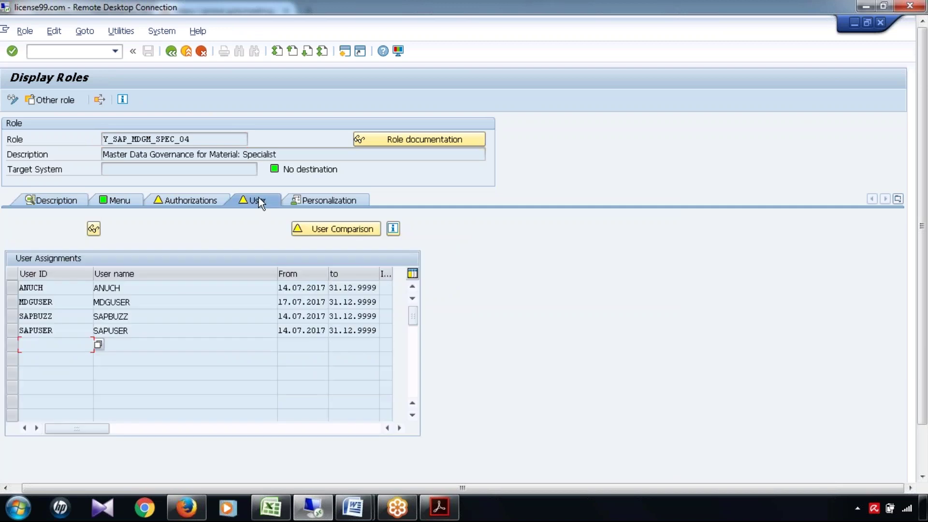
# Switch to the BRFplus Catalog Browser and review the user agent decision table, then the non-user agent decision table.
pyautogui.moveTo(923, 282); pyautogui.dragTo(924, 340)
pyautogui.moveTo(186, 462)
pyautogui.click(194, 439)
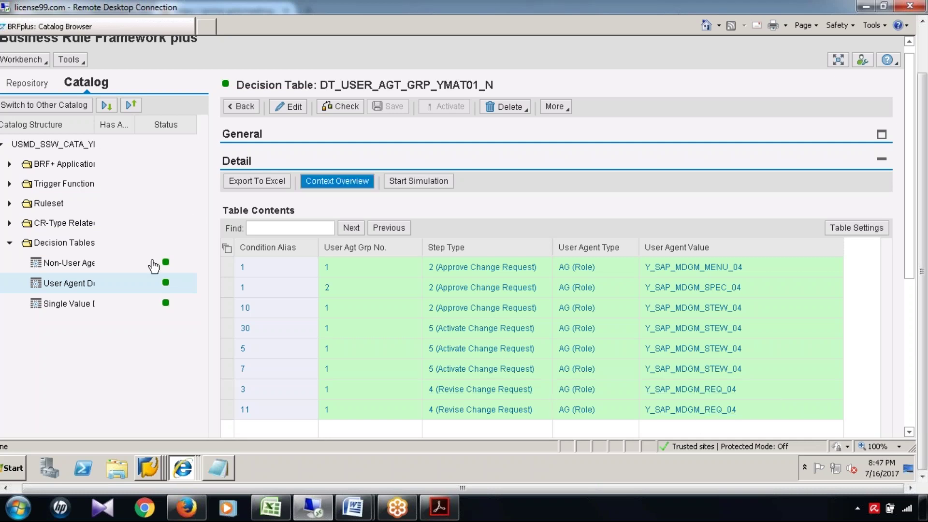
pyautogui.click(69, 263)
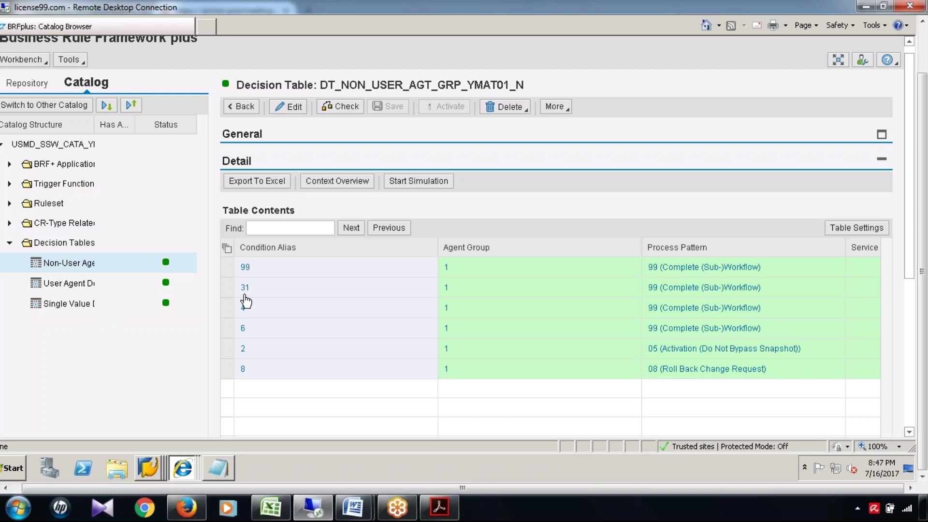
# Review the single value decision table through its final check, activation and revision rows, then return to the non-user agent decision table.
pyautogui.click(76, 311)
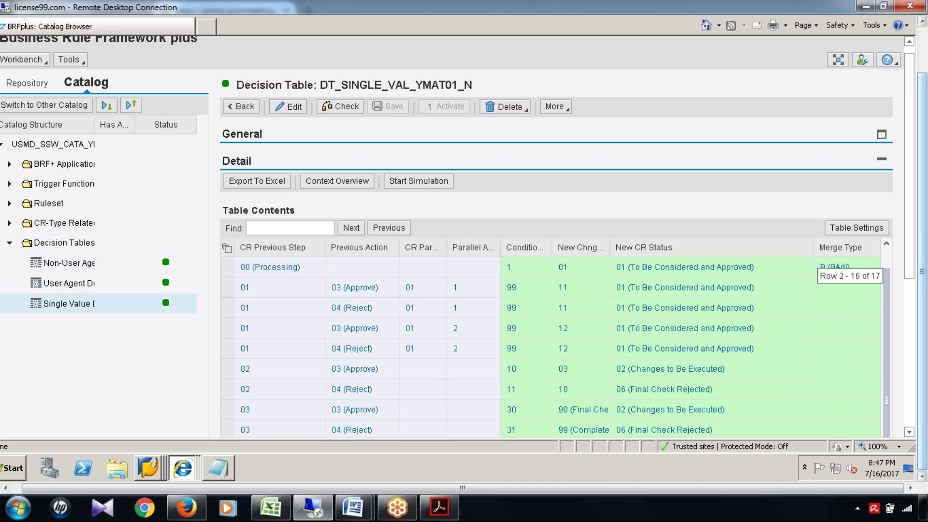
pyautogui.scroll(-1, 912, 270)
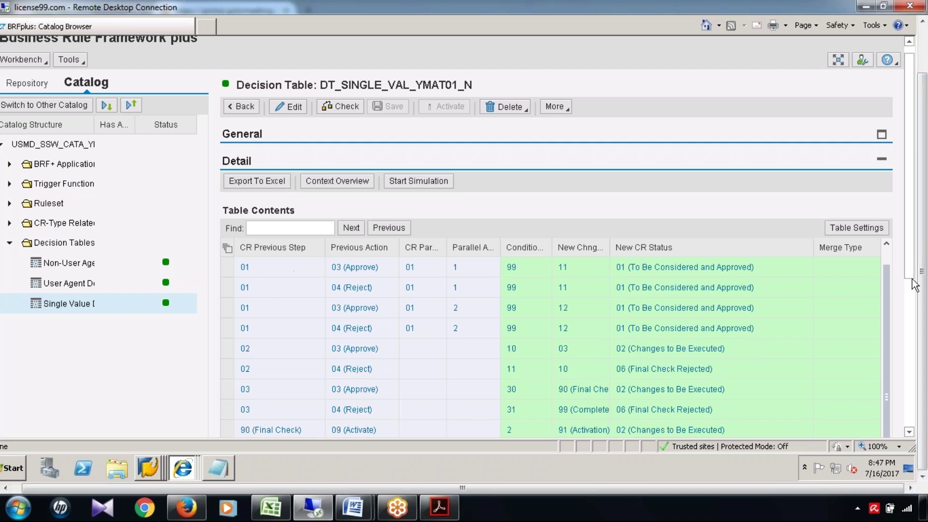
pyautogui.scroll(-3, 914, 296)
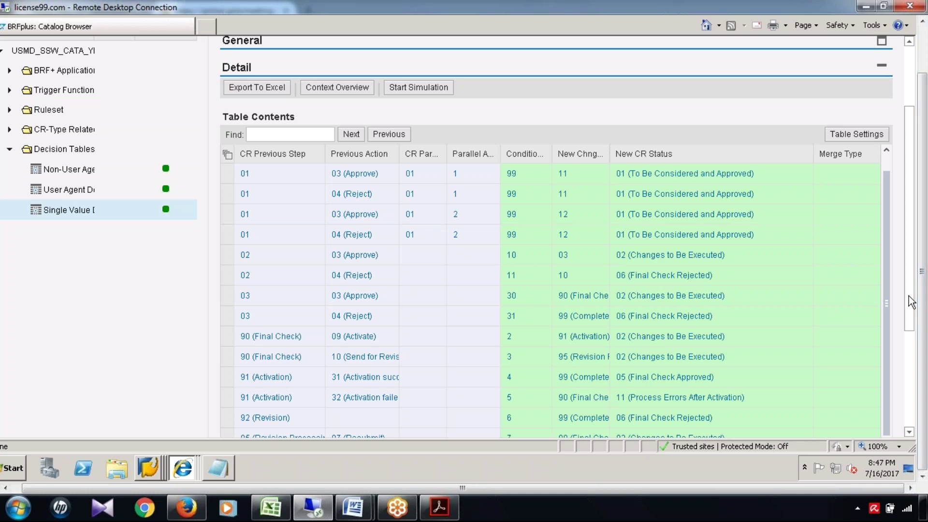
pyautogui.scroll(-2, 913, 328)
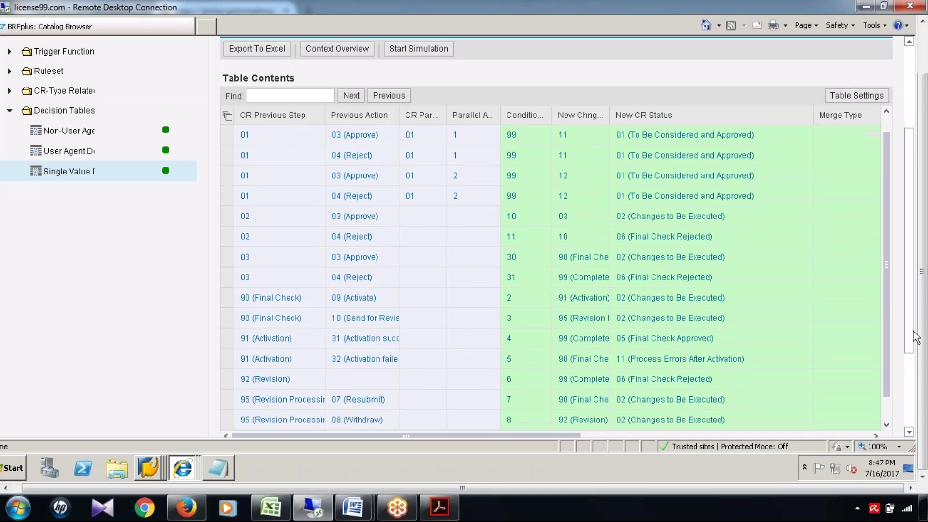
pyautogui.scroll(-3, 913, 334)
pyautogui.scroll(3, 914, 312)
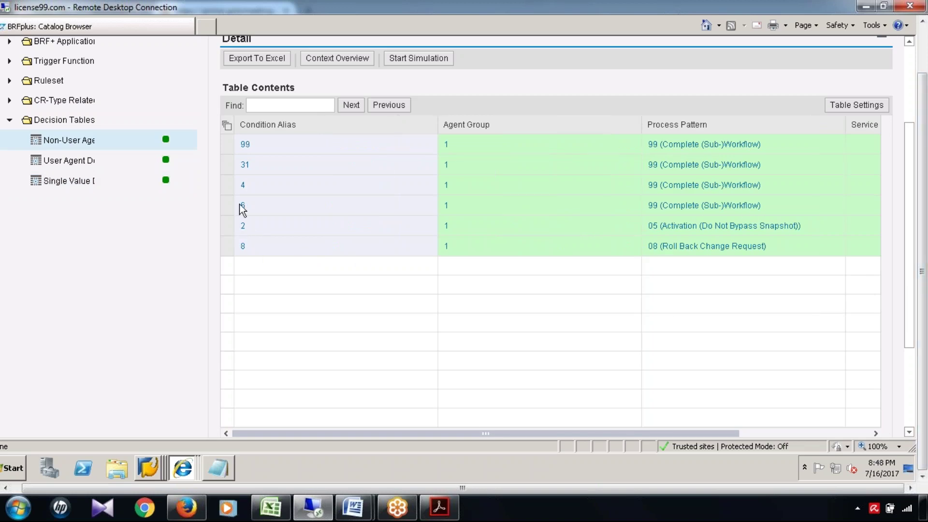
# Check the user agent decision table, then examine the single value decision table down to the resubmit row of step 10.
pyautogui.click(69, 161)
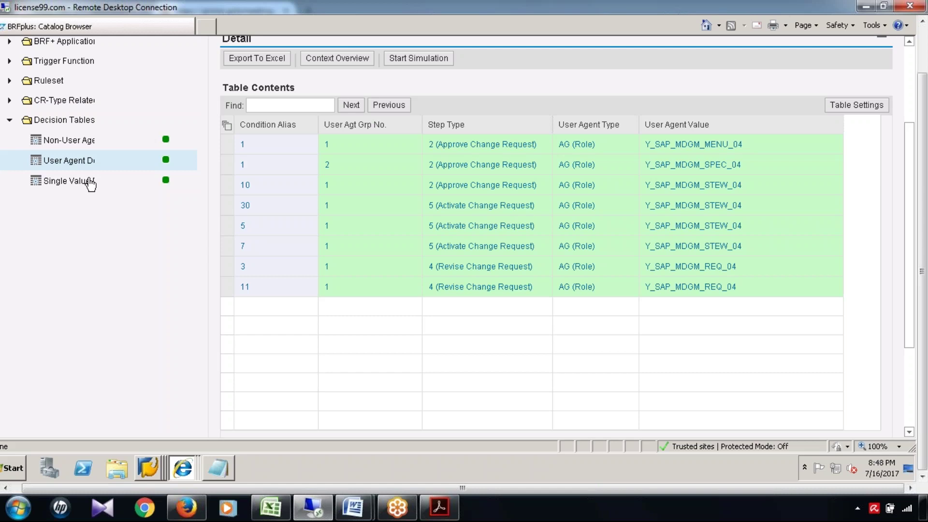
pyautogui.click(91, 181)
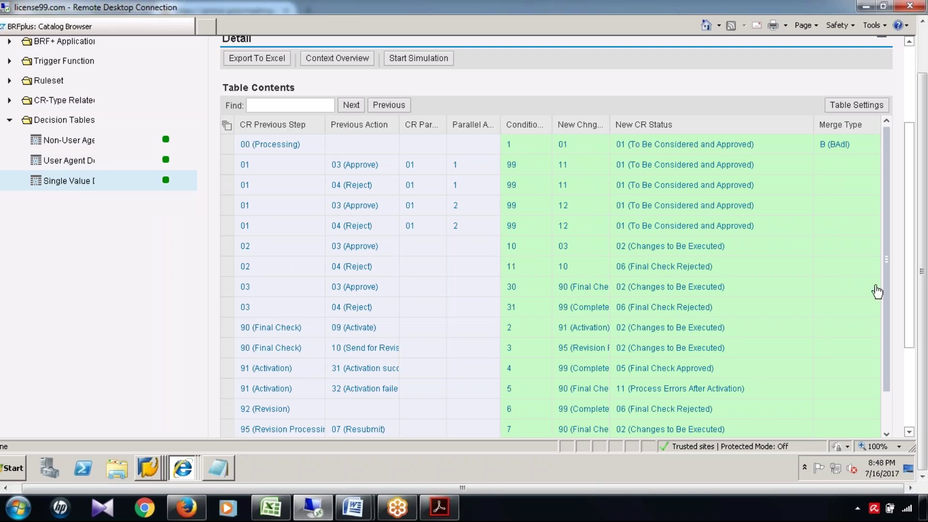
pyautogui.moveTo(886, 317); pyautogui.dragTo(895, 363)
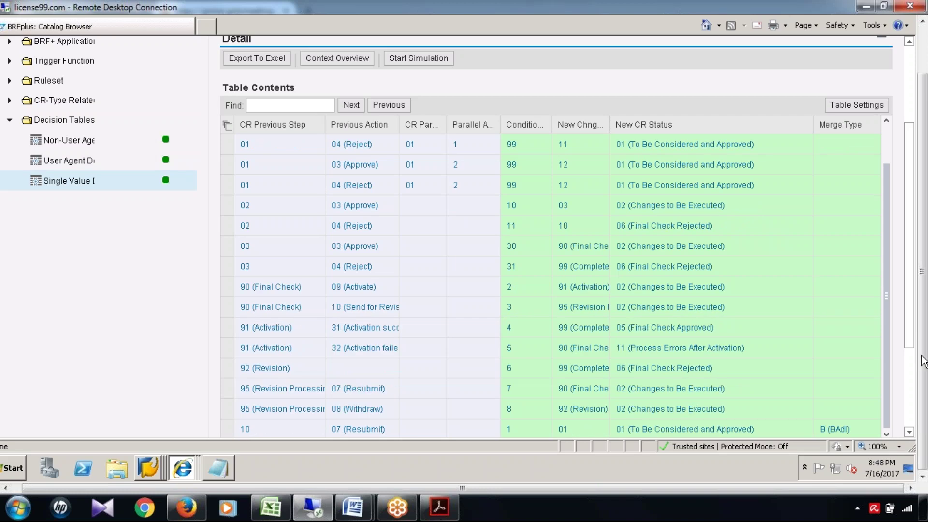
pyautogui.scroll(-3, 919, 331)
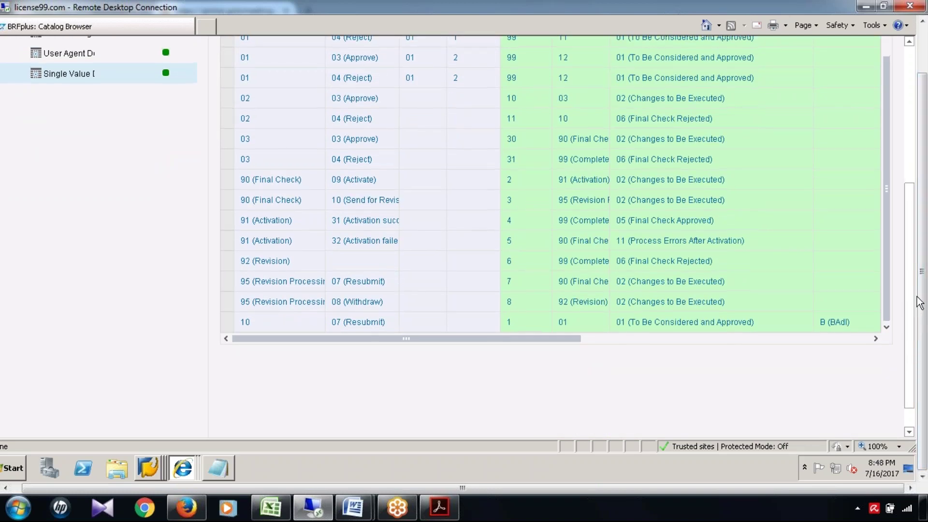
pyautogui.scroll(2, 749, 230)
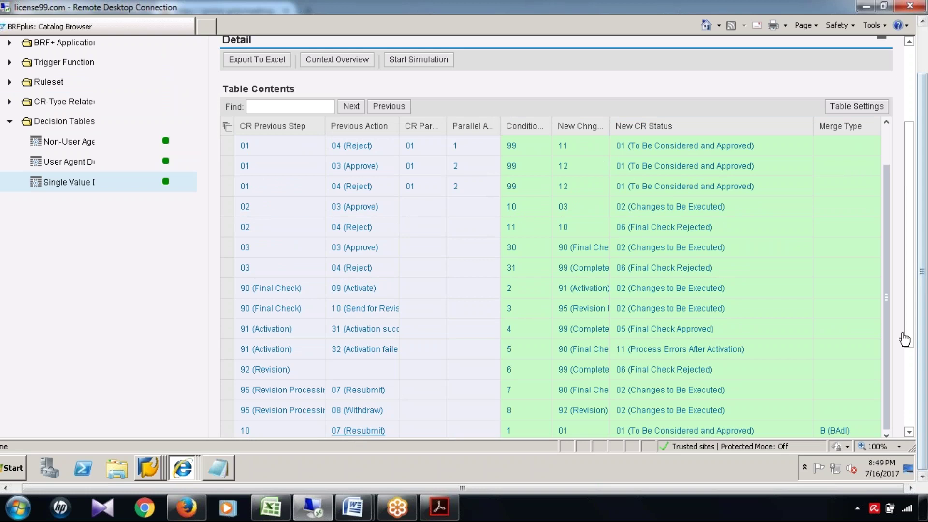
pyautogui.scroll(-1, 346, 402)
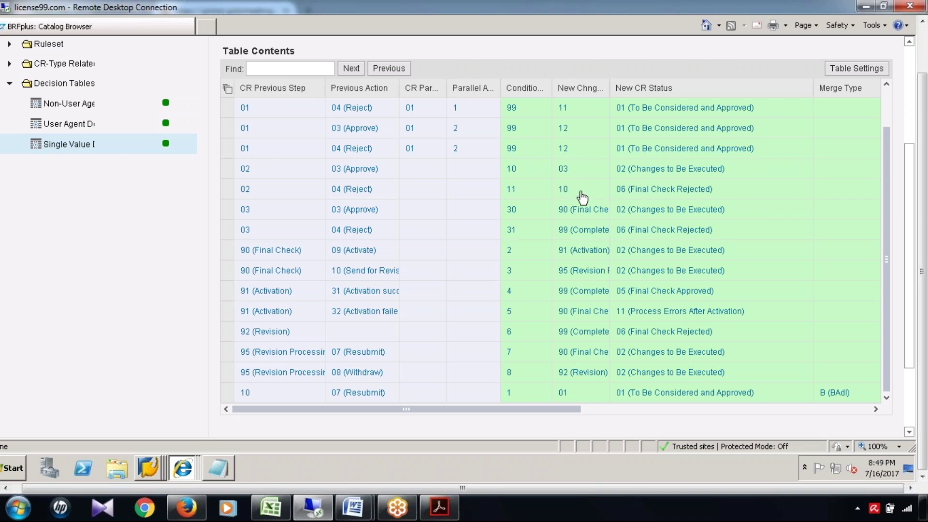
# Check the user agent decision table again, then review the first rows of the single value decision table.
pyautogui.click(72, 128)
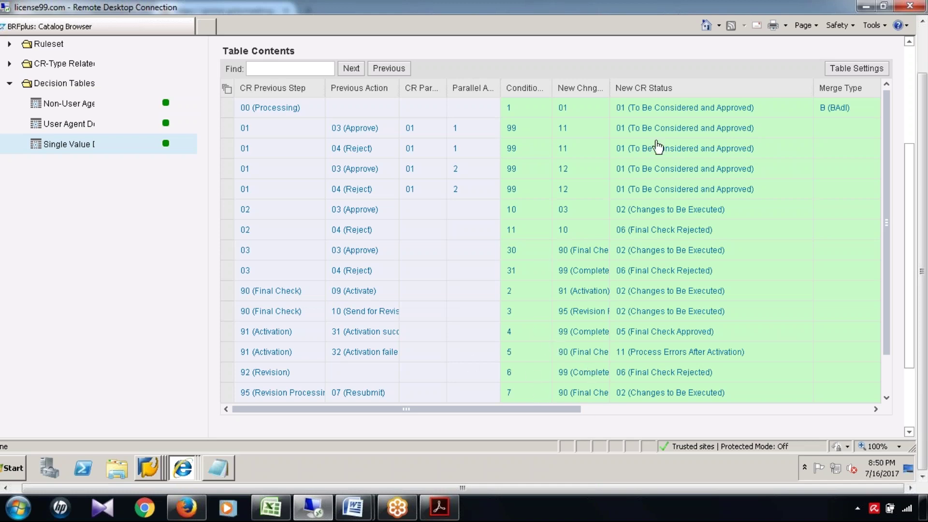
pyautogui.scroll(3, 309, 352)
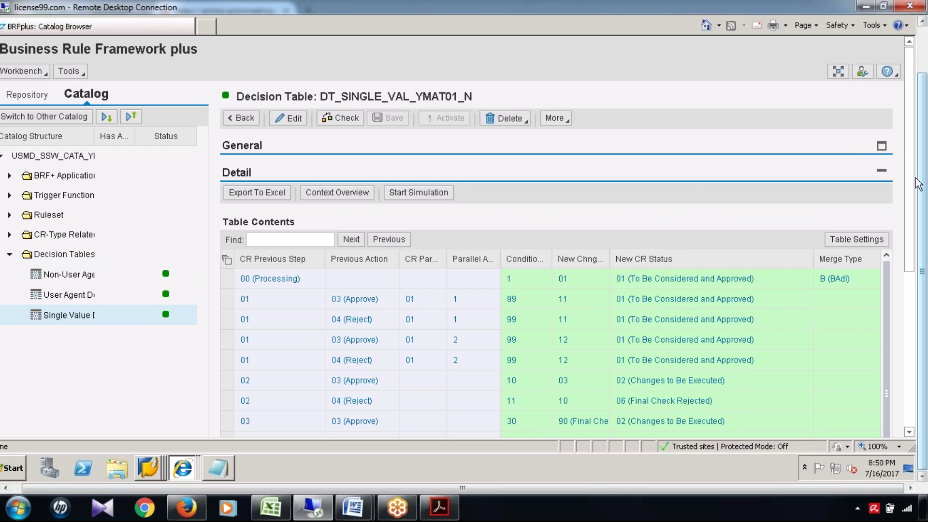
pyautogui.moveTo(911, 246); pyautogui.dragTo(912, 289)
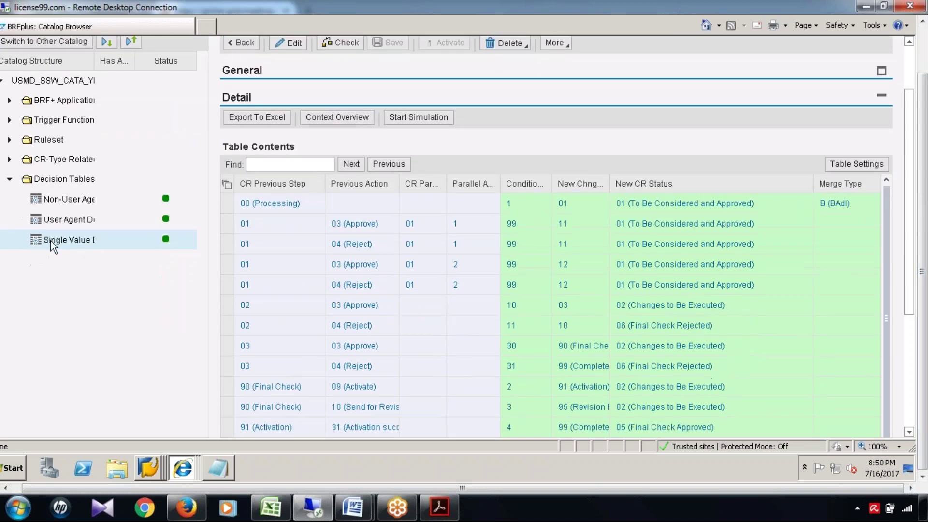
pyautogui.scroll(-1, 50, 240)
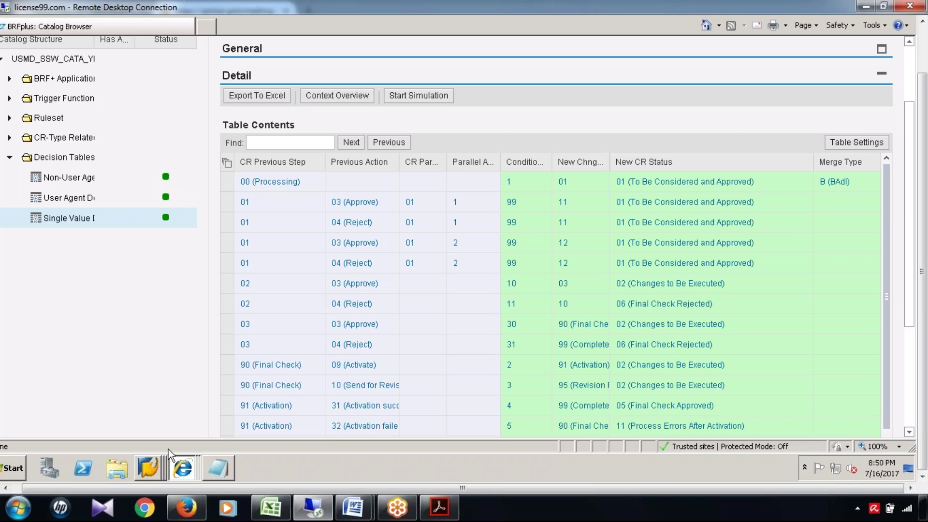
# Switch to the Class Builder session and set a breakpoint on the line IF ls_step_action-action = '04' in the enhancement.
pyautogui.click(153, 467)
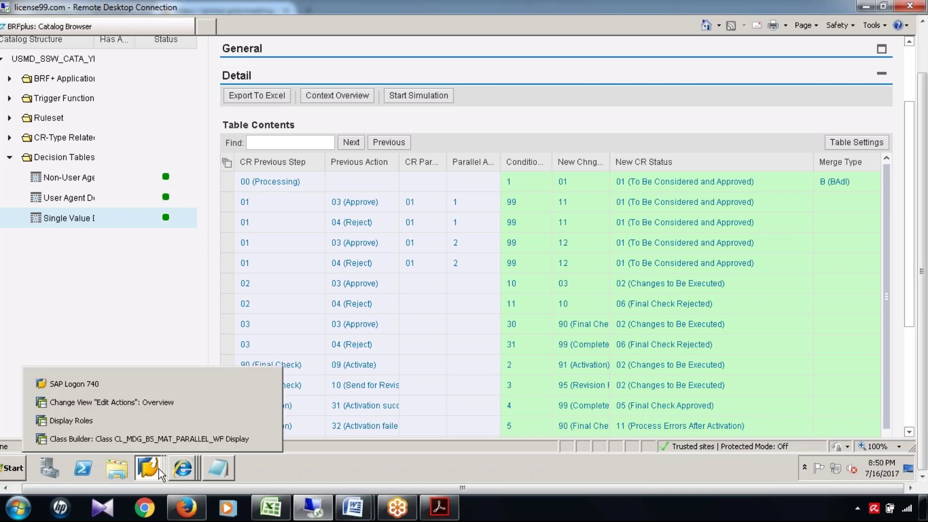
pyautogui.click(167, 439)
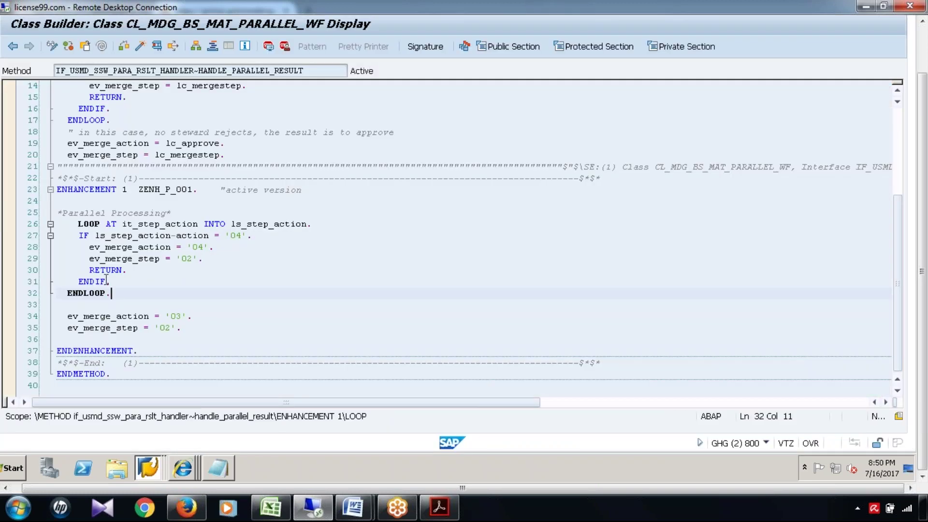
pyautogui.click(78, 235)
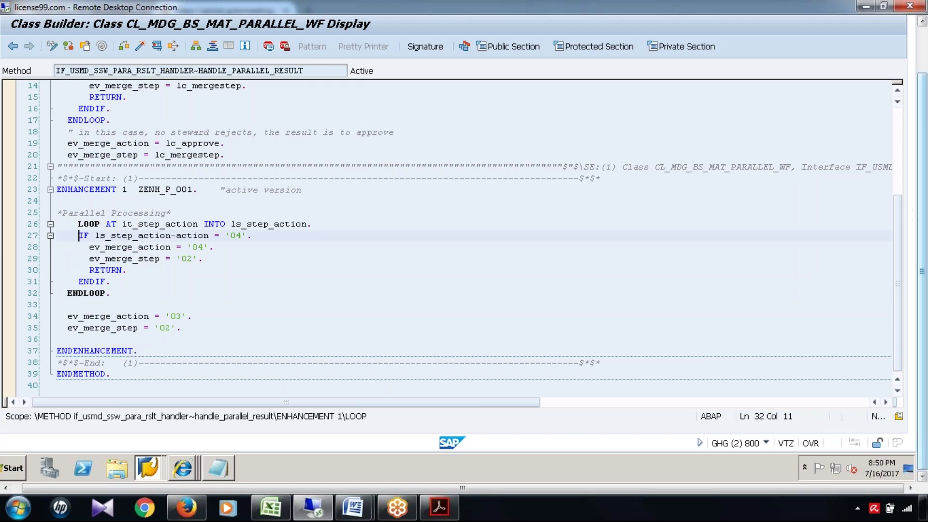
pyautogui.scroll(2, 920, 141)
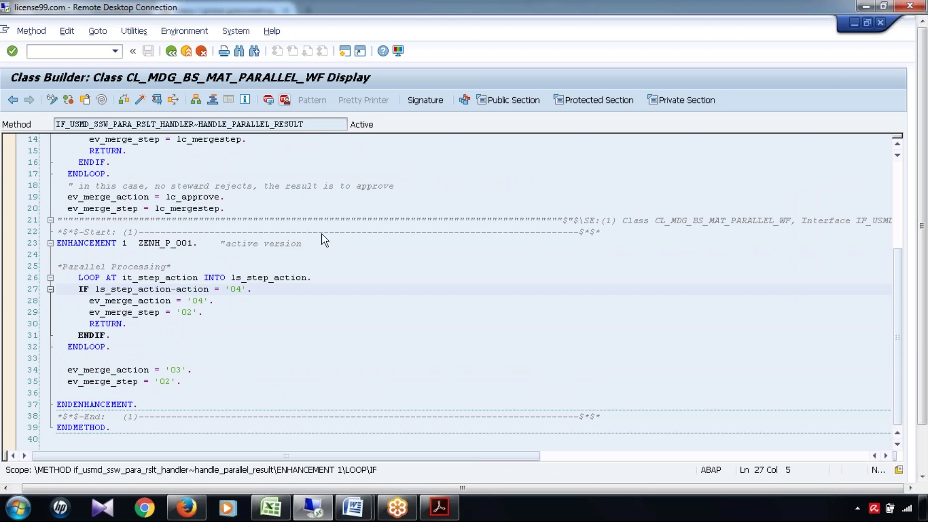
pyautogui.hotkey('ctrl', 'shift', 'F12')
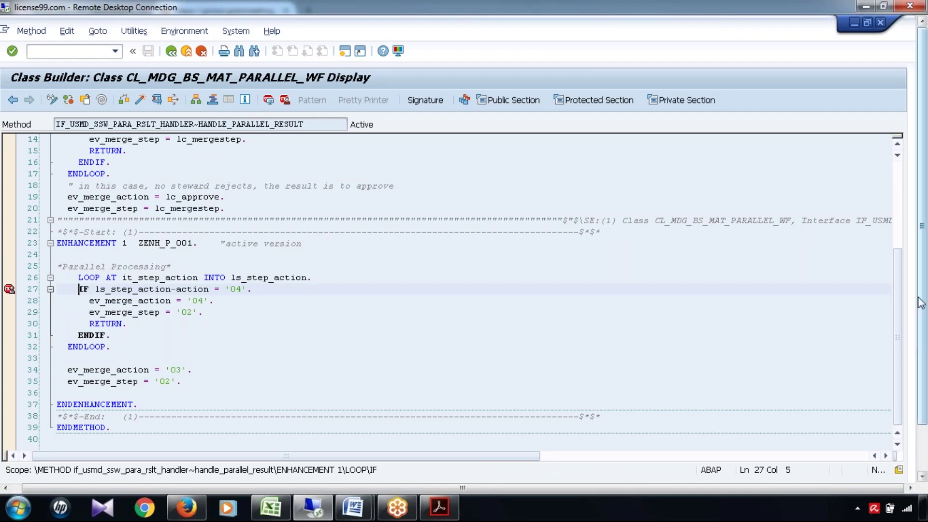
# Switch to the Internet Explorer window showing the Mass Change Material application.
pyautogui.moveTo(925, 303)
pyautogui.mouseDown()
pyautogui.moveTo(923, 338)
pyautogui.moveTo(923, 314)
pyautogui.mouseUp()
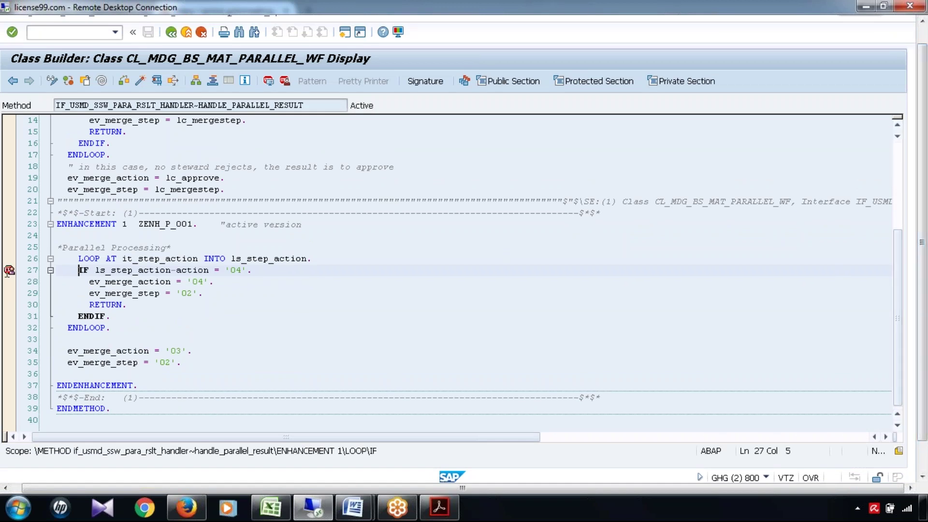
pyautogui.moveTo(925, 272); pyautogui.dragTo(925, 305)
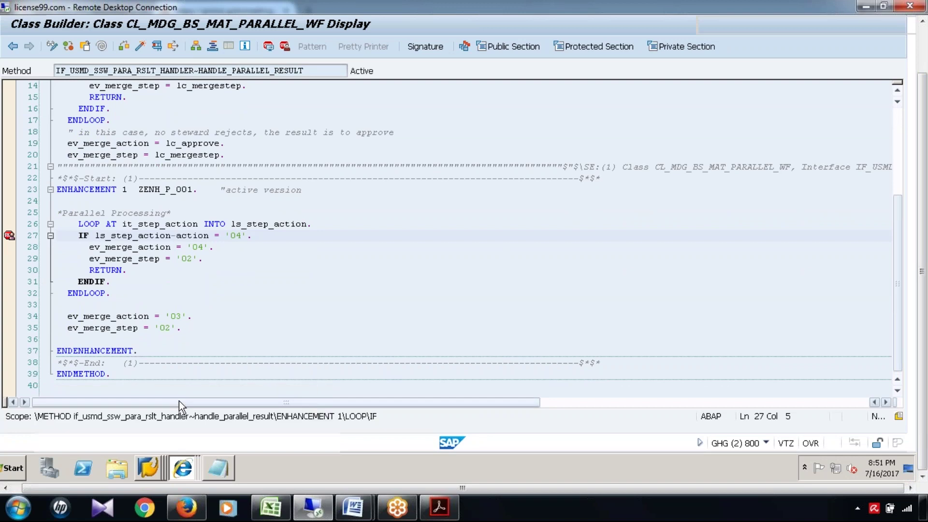
pyautogui.click(183, 467)
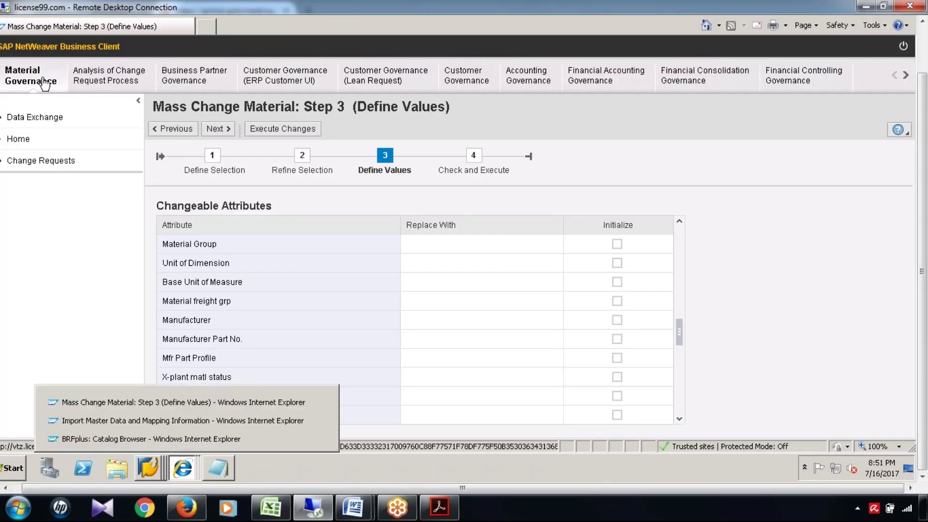
# Start creating a new material from Material Governance with change request type YMAT01_N and maximize its window.
pyautogui.click(46, 83)
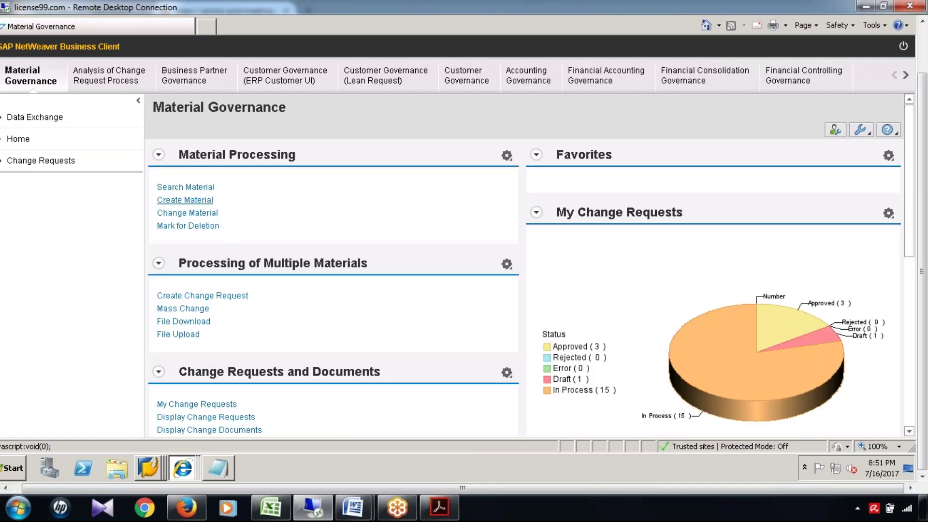
pyautogui.click(185, 200)
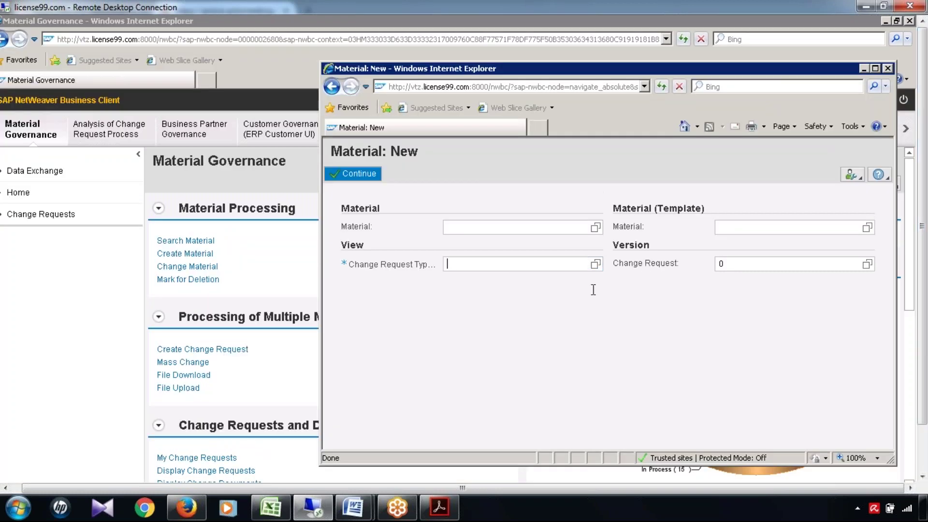
pyautogui.write('YMAT01')
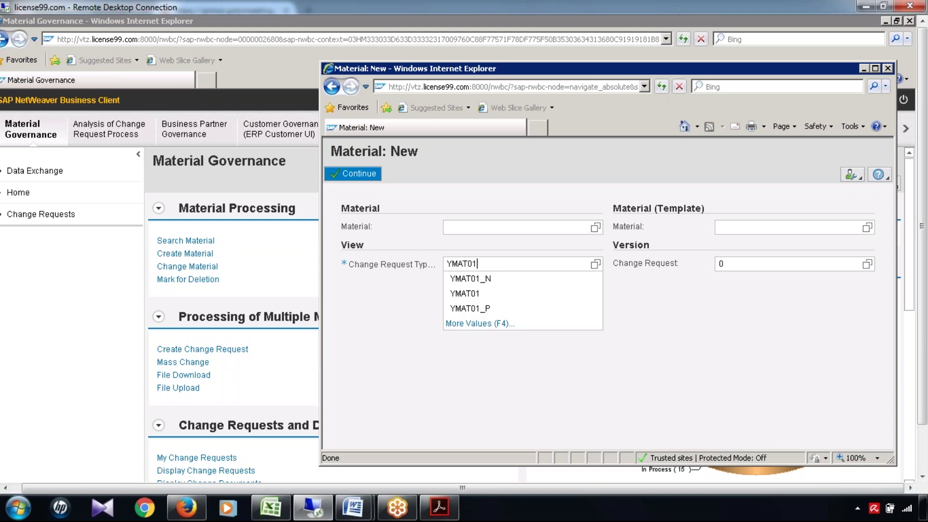
pyautogui.press('Down')
pyautogui.press('Return')
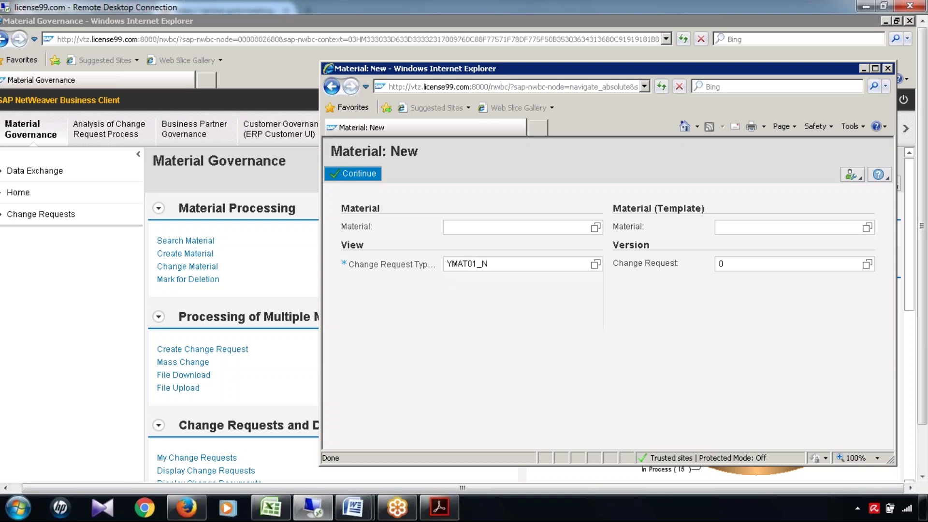
pyautogui.click(358, 173)
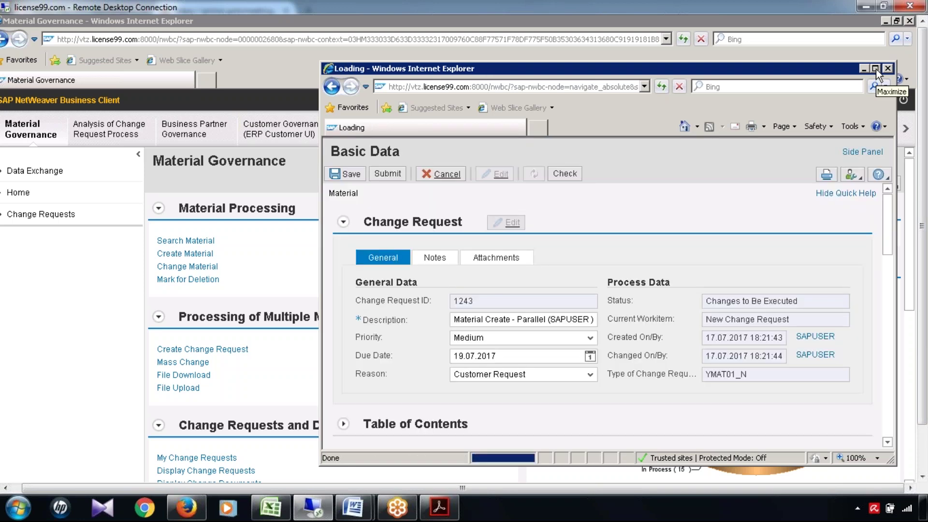
pyautogui.click(874, 69)
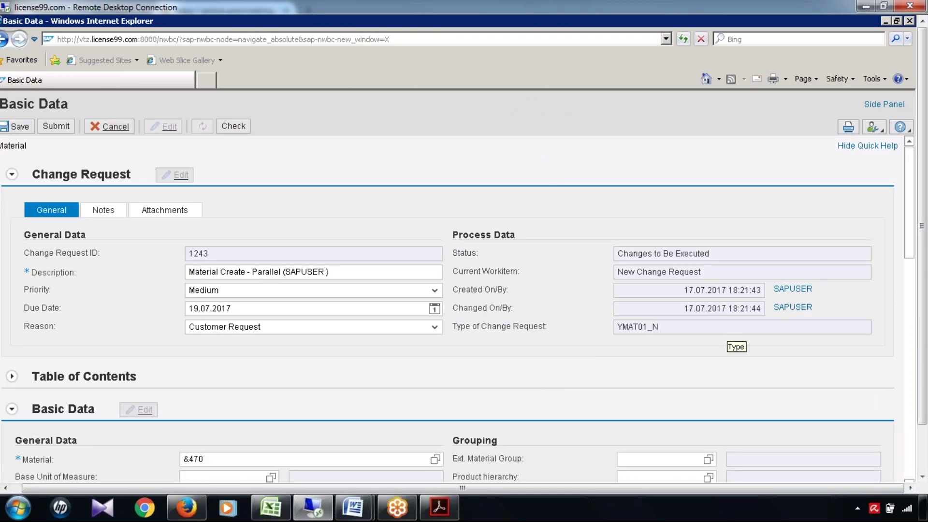
# Fill in the basic data with base unit of measure EA, material type AEM and industry sector 1 (Retail).
pyautogui.scroll(-2, 728, 334)
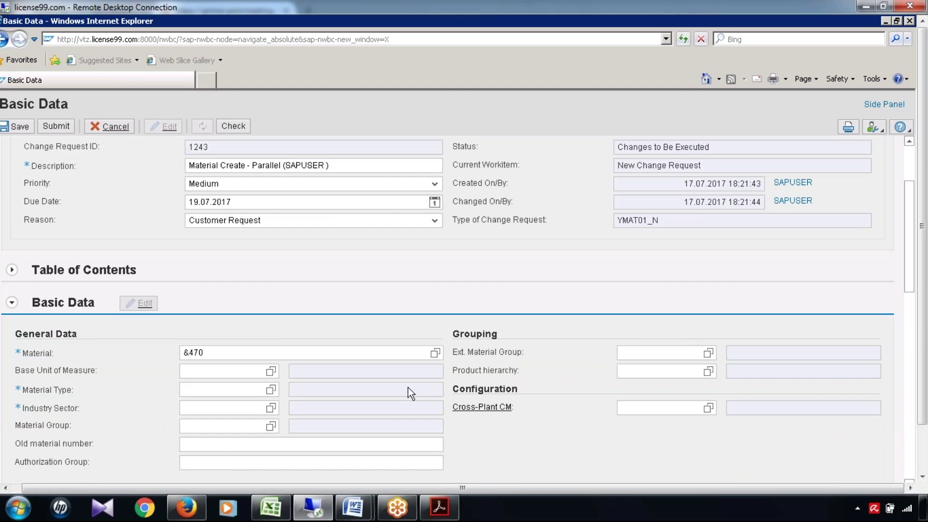
pyautogui.click(215, 370)
pyautogui.write('EA')
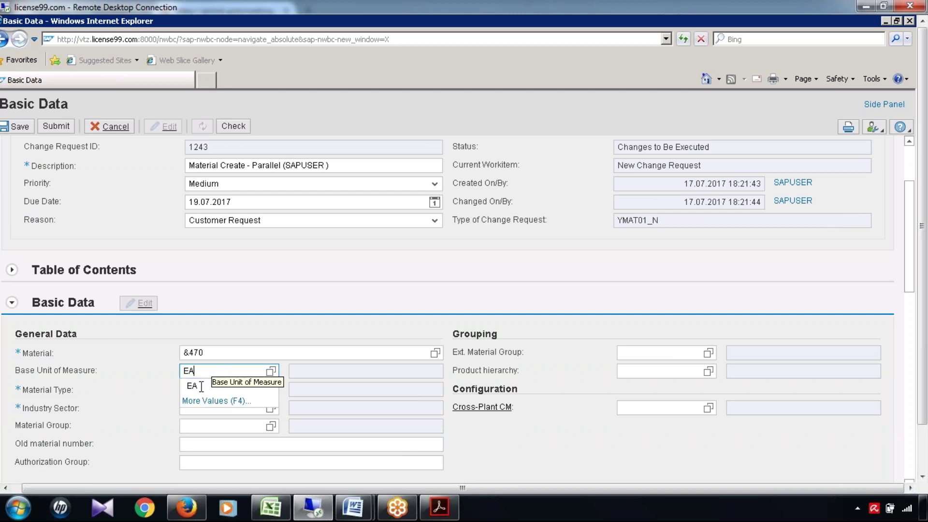
pyautogui.click(207, 390)
pyautogui.write('AEM')
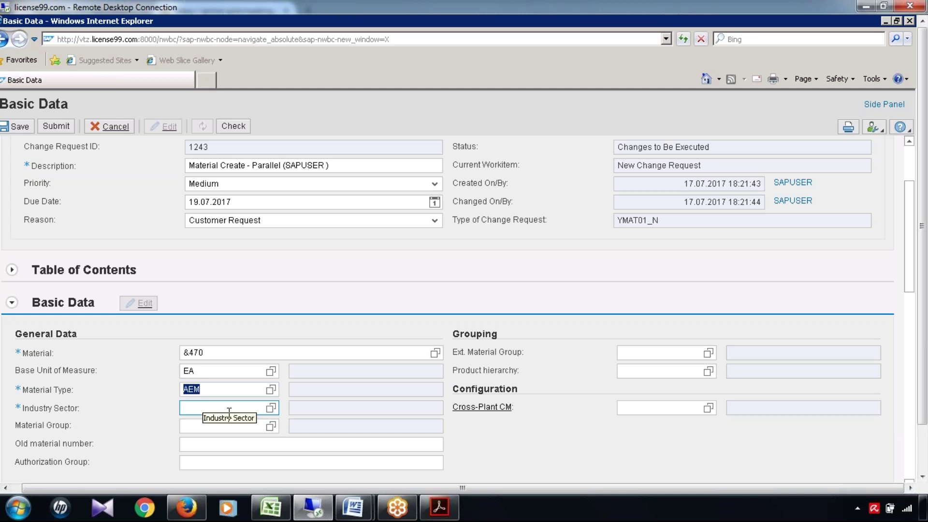
pyautogui.click(204, 407)
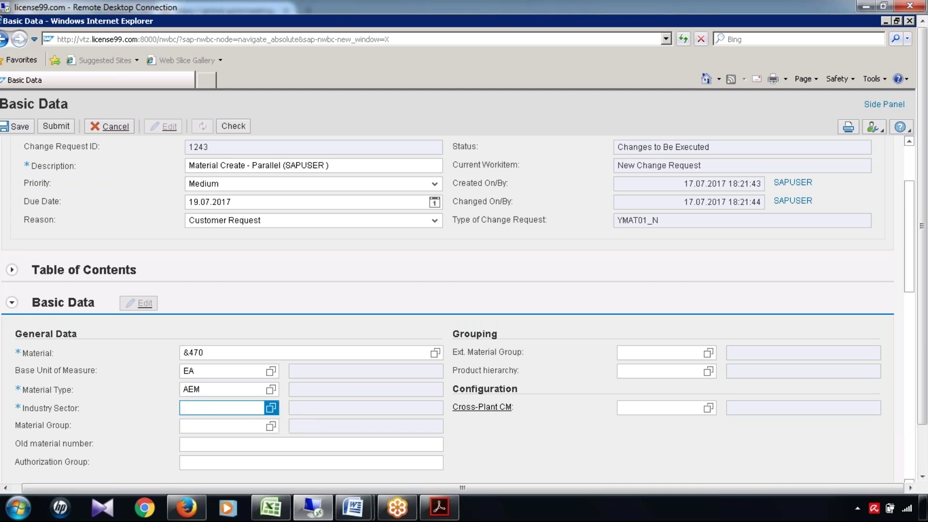
pyautogui.click(271, 407)
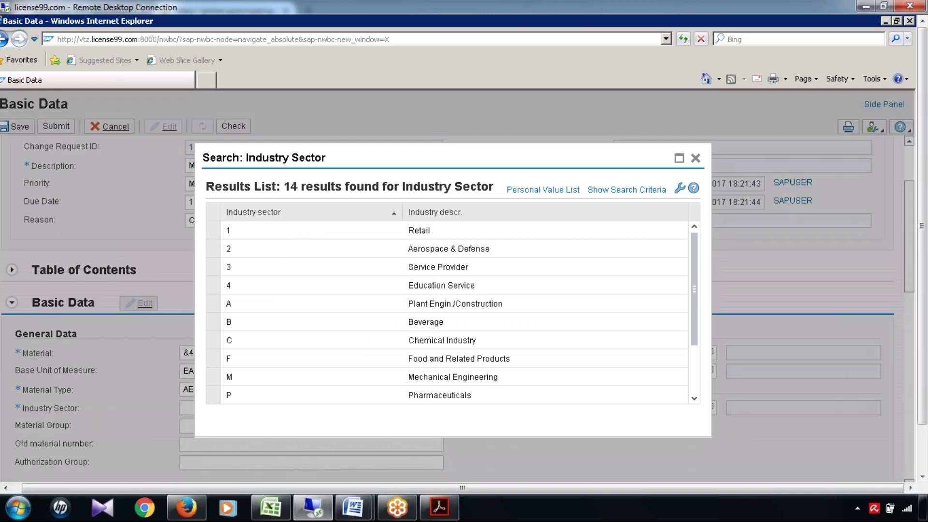
pyautogui.press('Return')
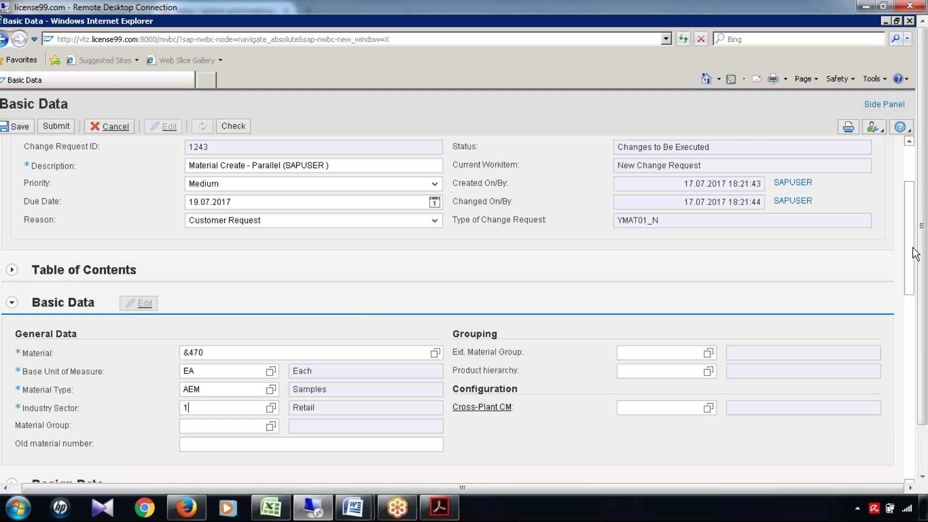
# Enter tst as the English material description.
pyautogui.moveTo(912, 281); pyautogui.dragTo(912, 317)
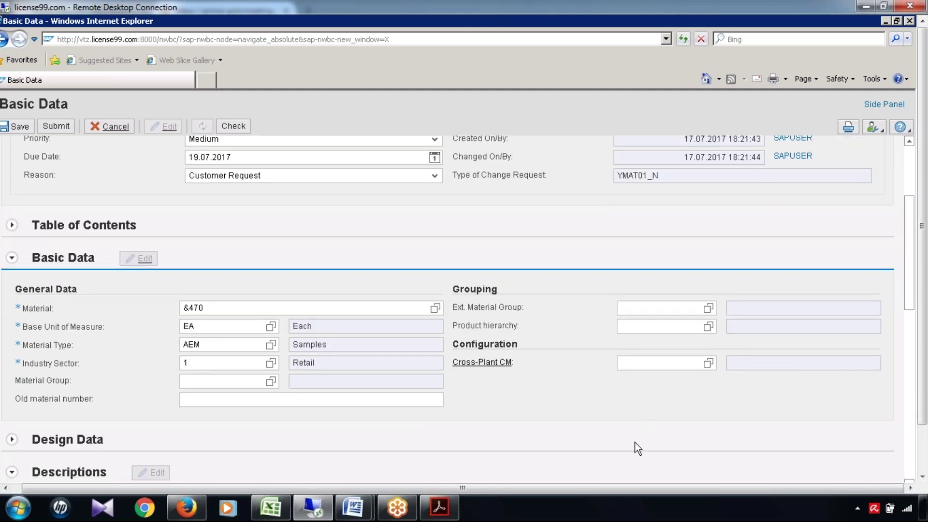
pyautogui.scroll(-4, 905, 376)
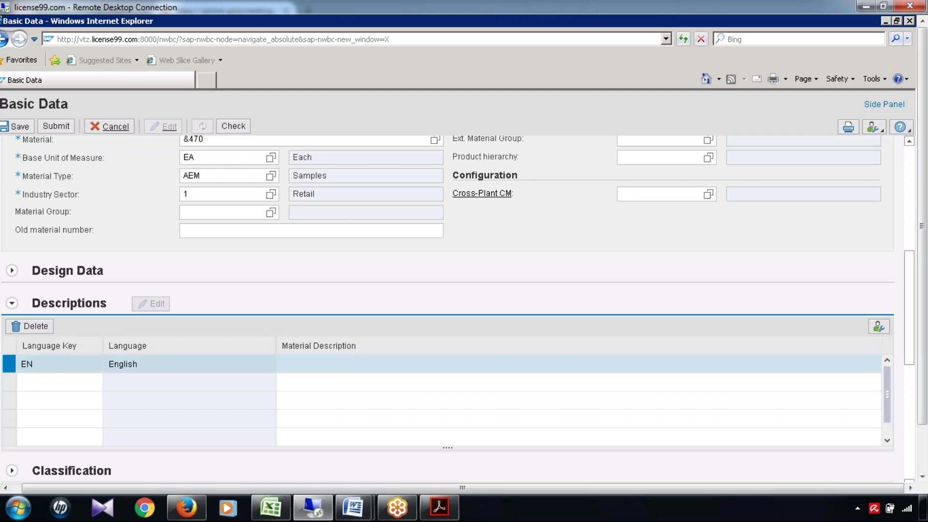
pyautogui.write('tst')
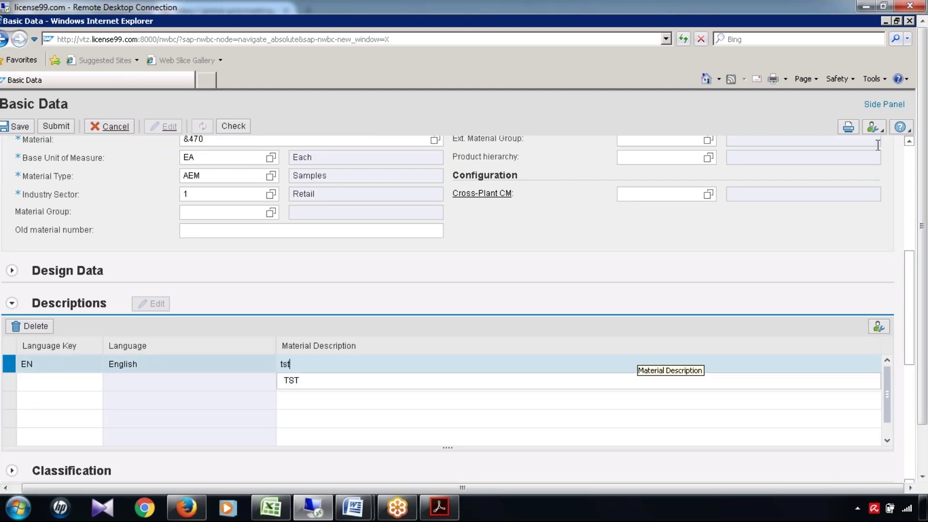
# Submit the material change request and refresh its status.
pyautogui.moveTo(911, 261); pyautogui.dragTo(909, 155)
pyautogui.click(910, 155)
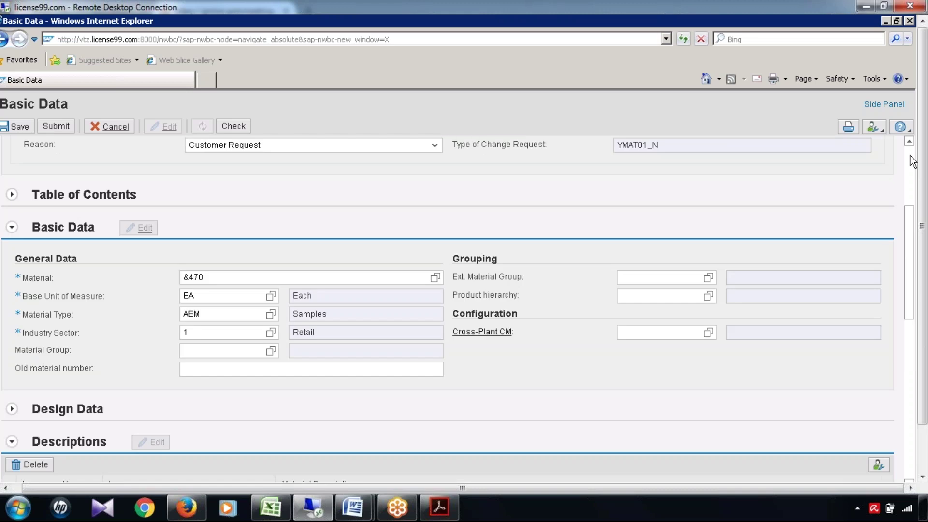
pyautogui.click(912, 161)
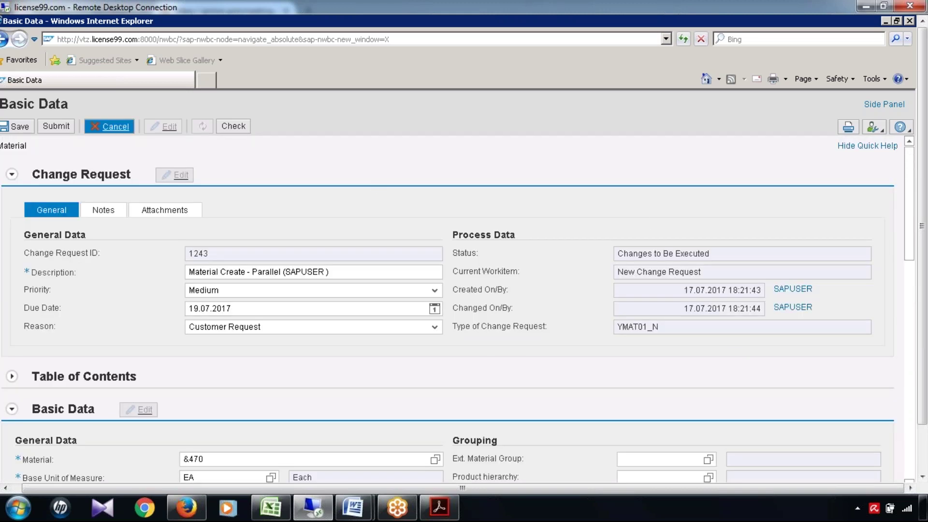
pyautogui.click(55, 126)
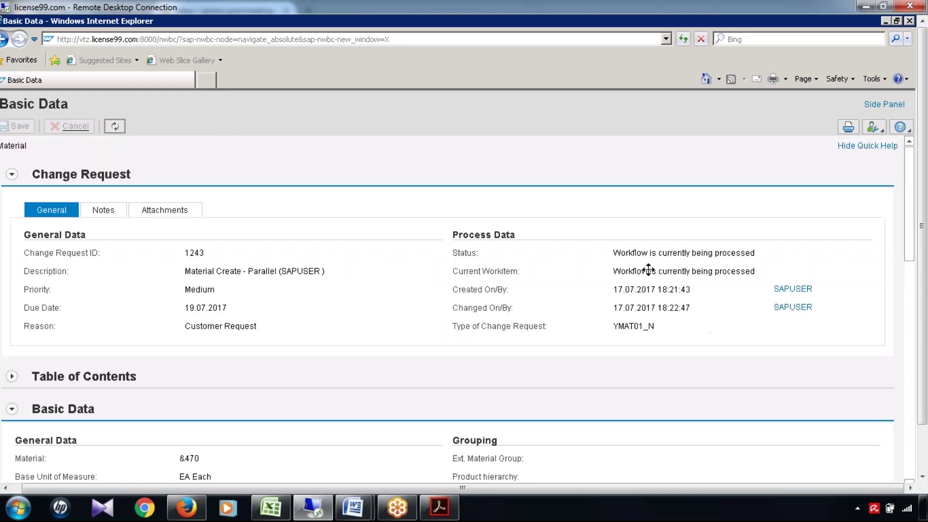
pyautogui.click(108, 126)
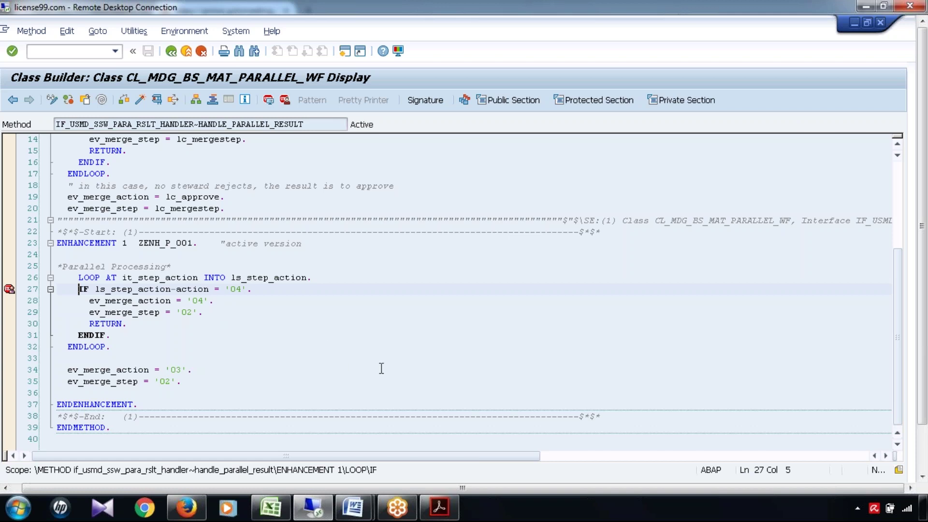
# Review the parallel processing code in enhancement ZENH_P_001 and return to the Basic Data window of the change request.
pyautogui.scroll(-2, 381, 368)
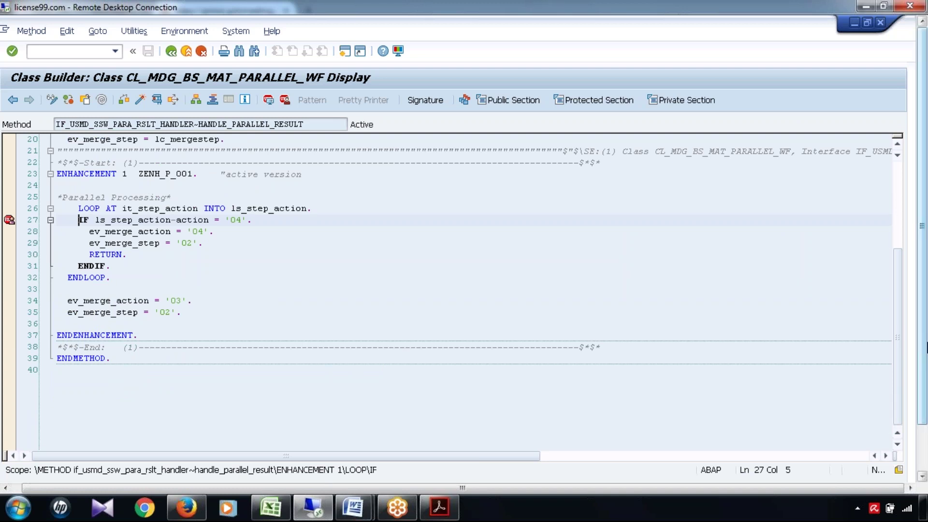
pyautogui.moveTo(925, 353); pyautogui.dragTo(926, 429)
pyautogui.moveTo(196, 459)
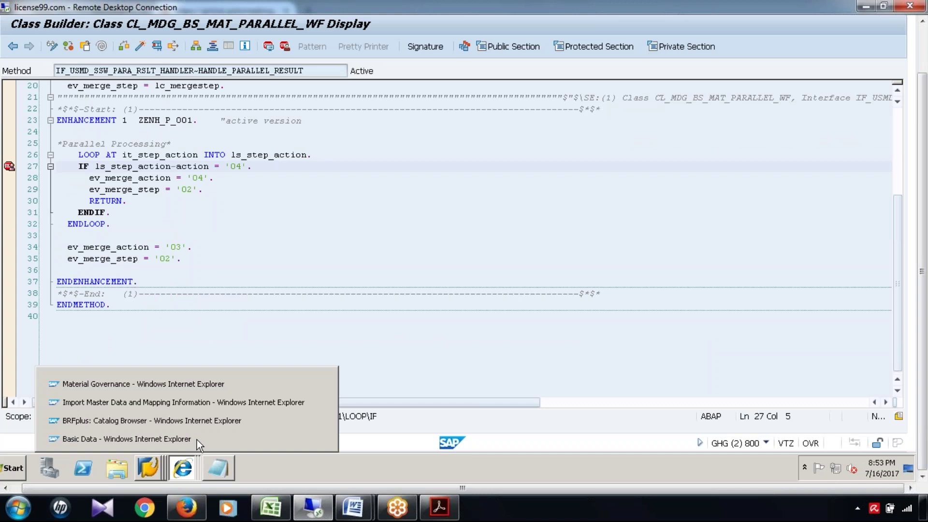
pyautogui.click(196, 439)
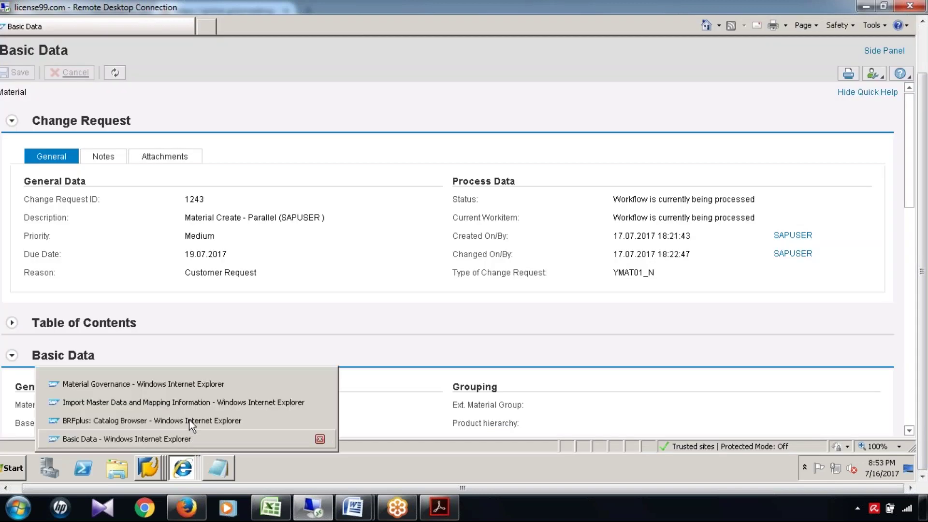
# Try to open the user agent decision table in the BRFplus Catalog Browser, and close the Basic Data window.
pyautogui.click(191, 420)
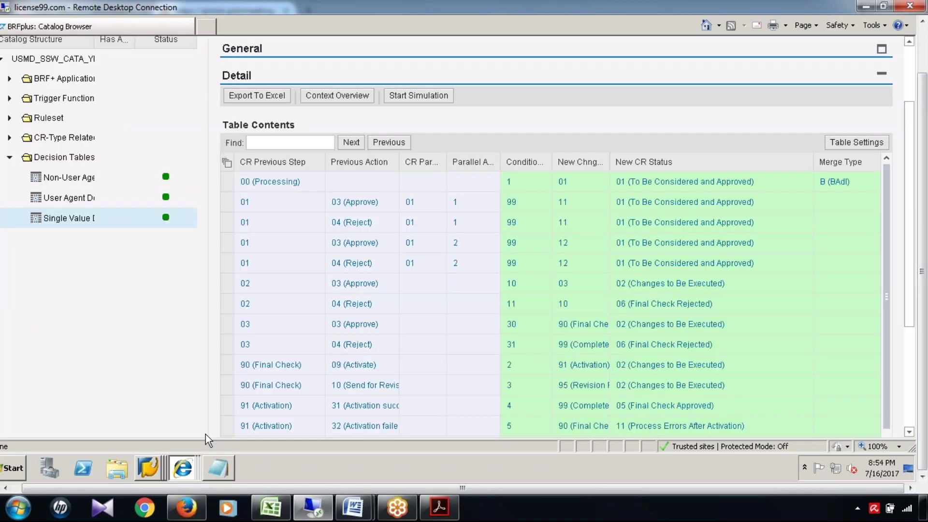
pyautogui.moveTo(911, 221); pyautogui.dragTo(911, 127)
pyautogui.scroll(3, 810, 245)
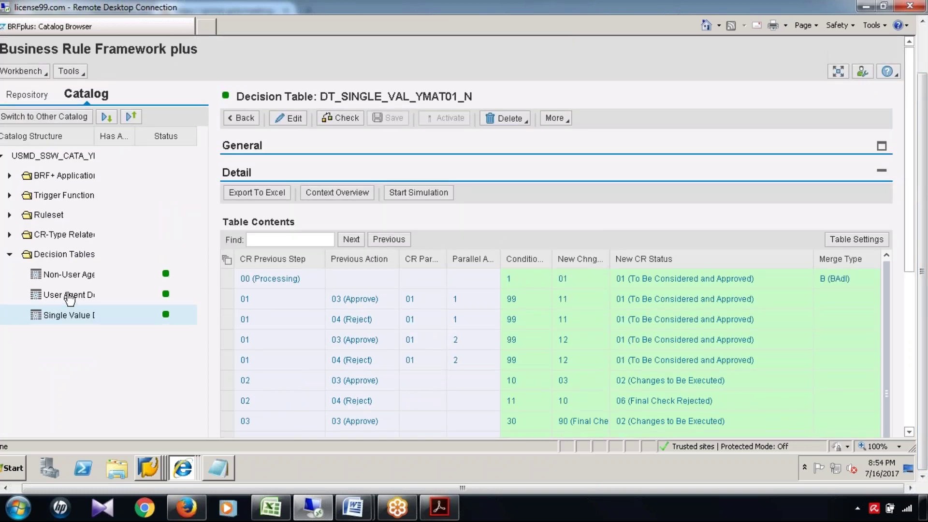
pyautogui.click(70, 298)
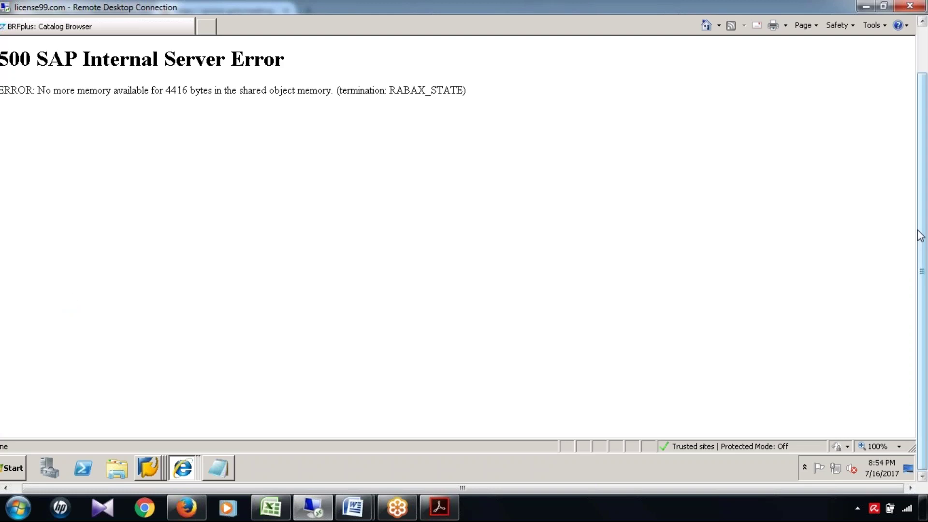
pyautogui.moveTo(927, 184); pyautogui.dragTo(926, 126)
pyautogui.click(885, 22)
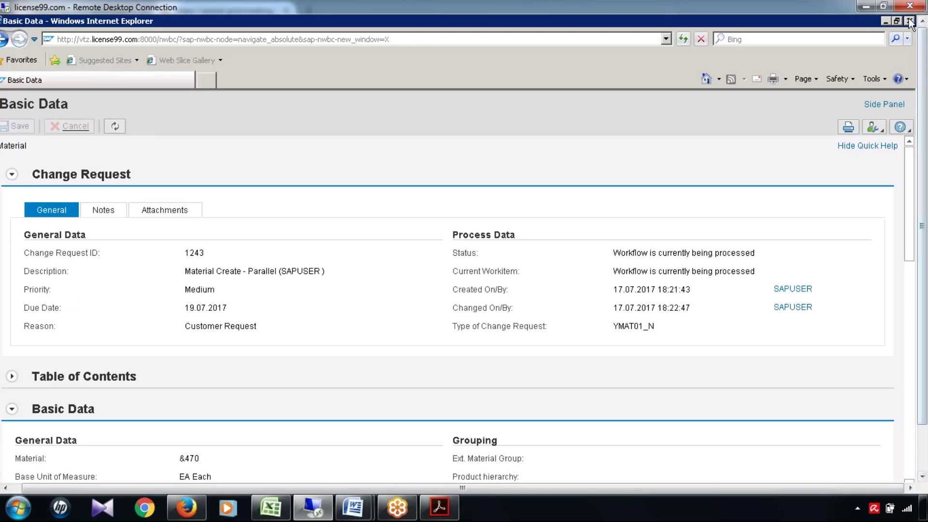
pyautogui.click(910, 21)
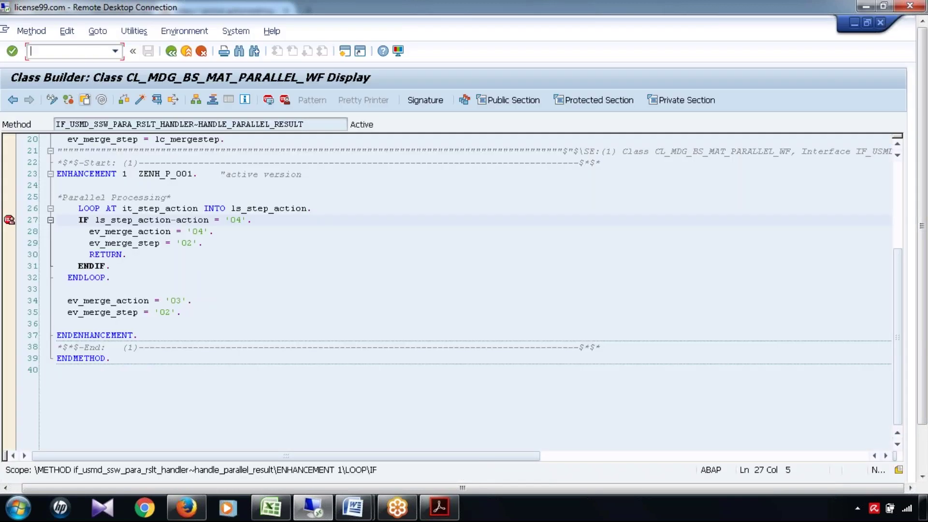
# Delete the external breakpoint on the line IF ls_step_action-action = '04'.
pyautogui.rightClick(8, 218)
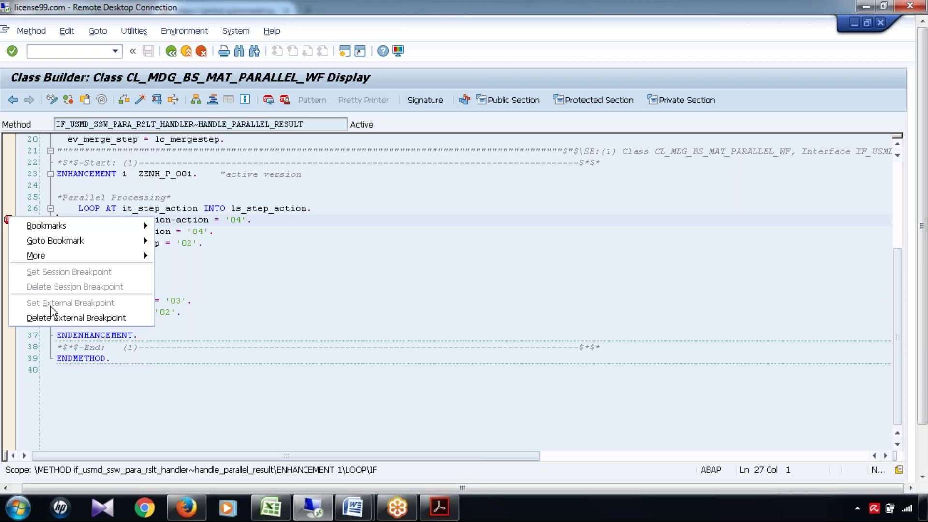
pyautogui.click(53, 317)
# Run transaction MDGIMG and launch Configure Rule-Based Workflow under General Settings, Process Modeling, Workflow, Rule-Based Workflow.
pyautogui.click(55, 48)
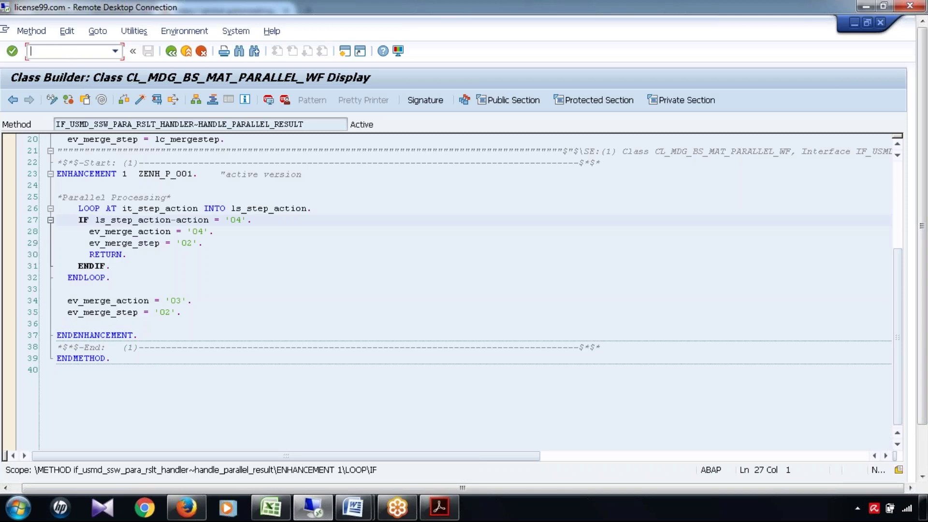
pyautogui.write('/nmdgimg')
pyautogui.press('Return')
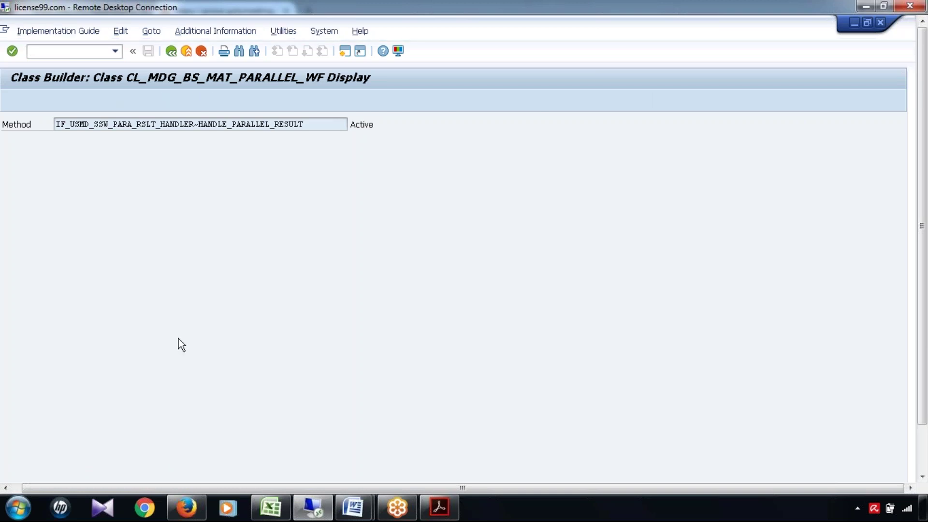
pyautogui.click(23, 149)
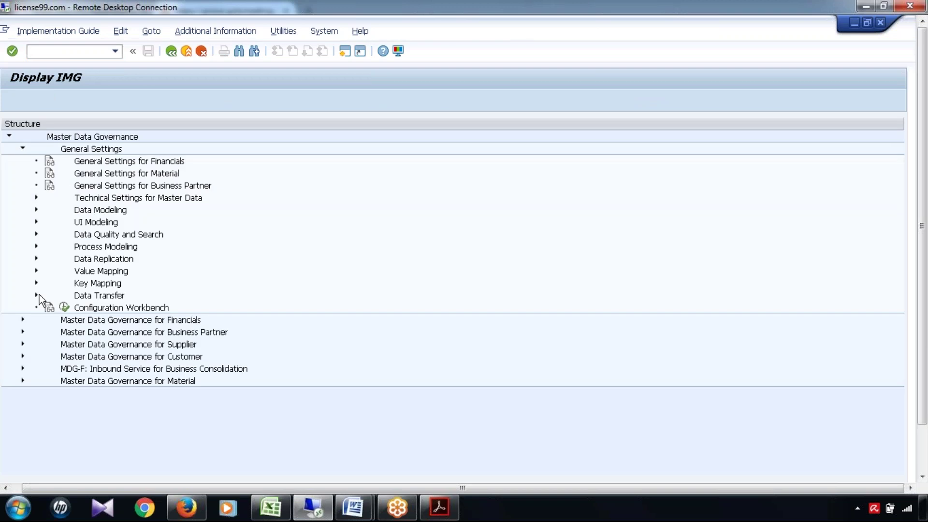
pyautogui.click(38, 245)
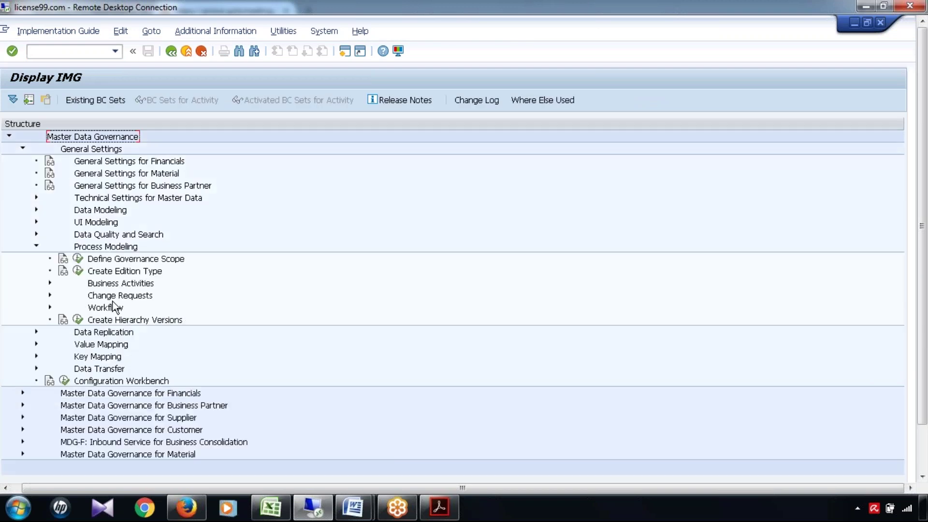
pyautogui.click(49, 308)
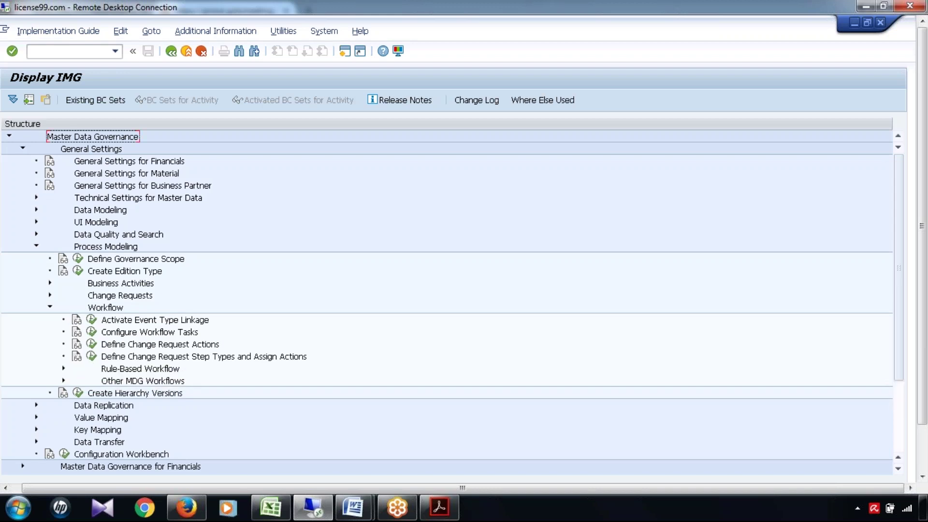
pyautogui.click(63, 368)
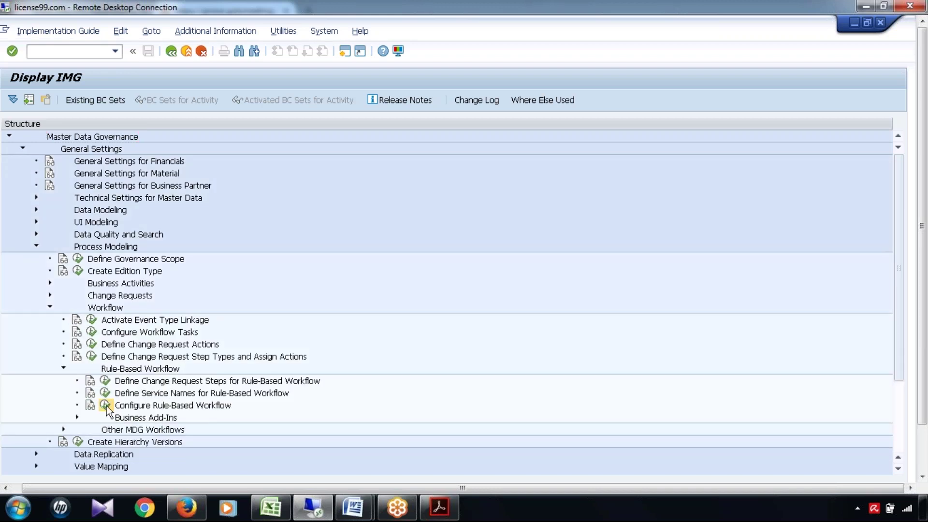
pyautogui.click(216, 372)
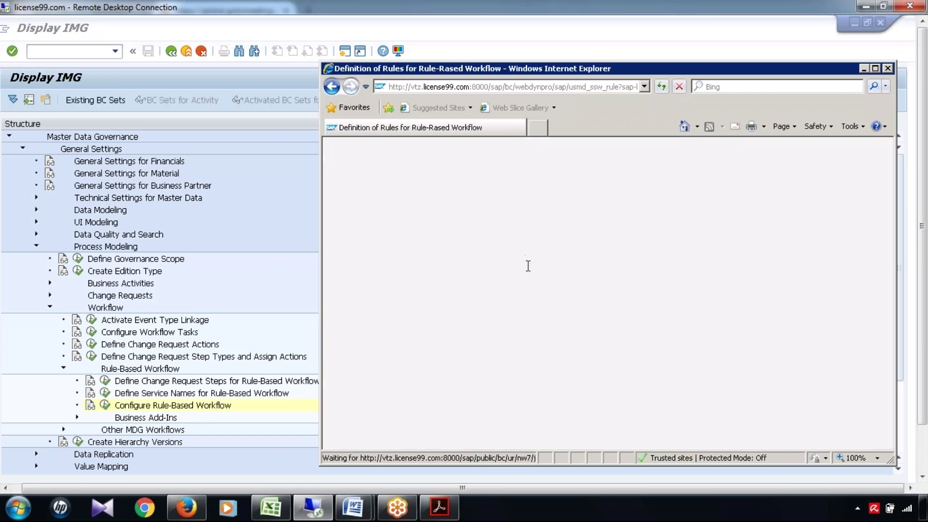
# Open the rule-based workflow process definition for change request type YMAT01_N and maximize the BRFplus Catalog Browser window.
pyautogui.write('YMAT')
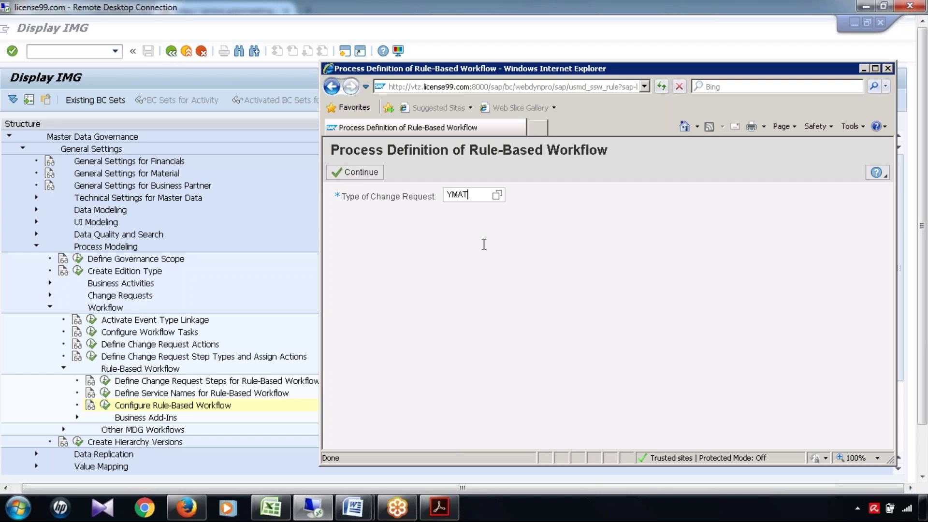
pyautogui.write('01')
pyautogui.click(462, 220)
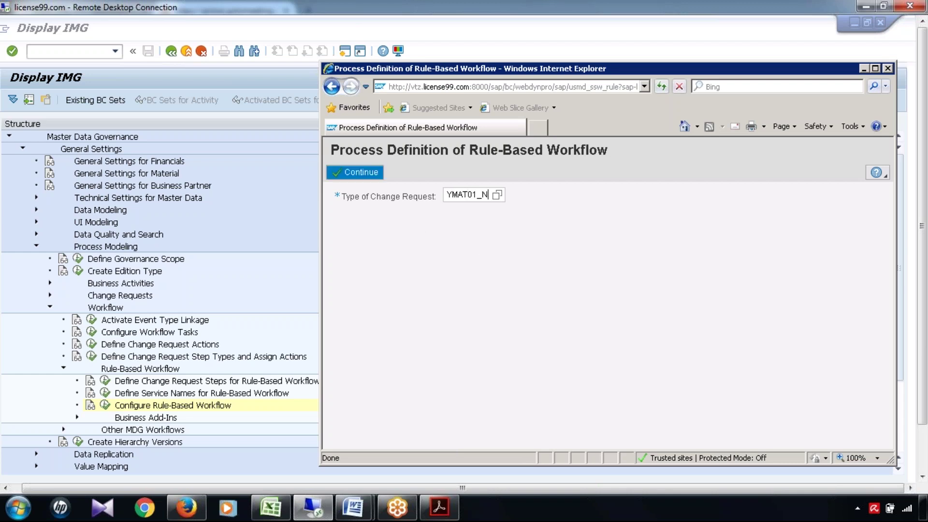
pyautogui.click(358, 172)
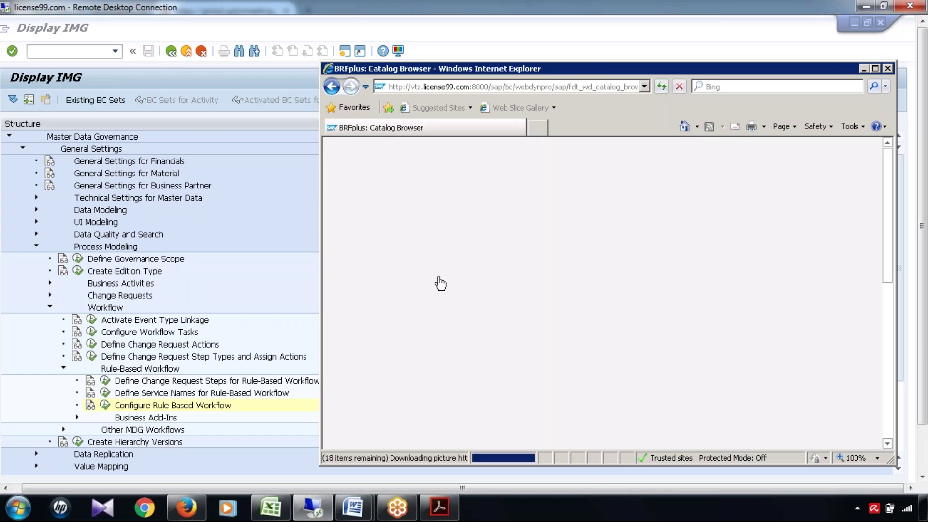
pyautogui.click(875, 69)
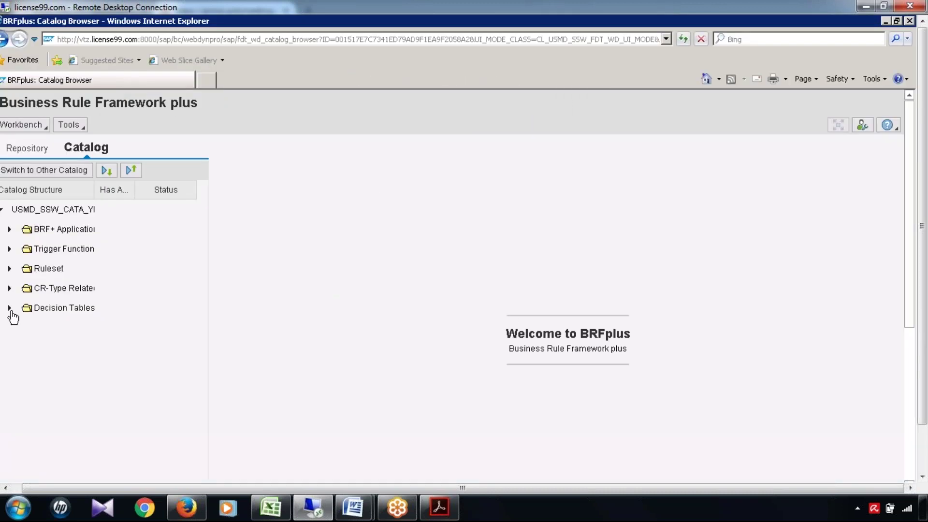
# Examine the single value and user agent decision tables of the YMAT01_N catalog.
pyautogui.click(10, 308)
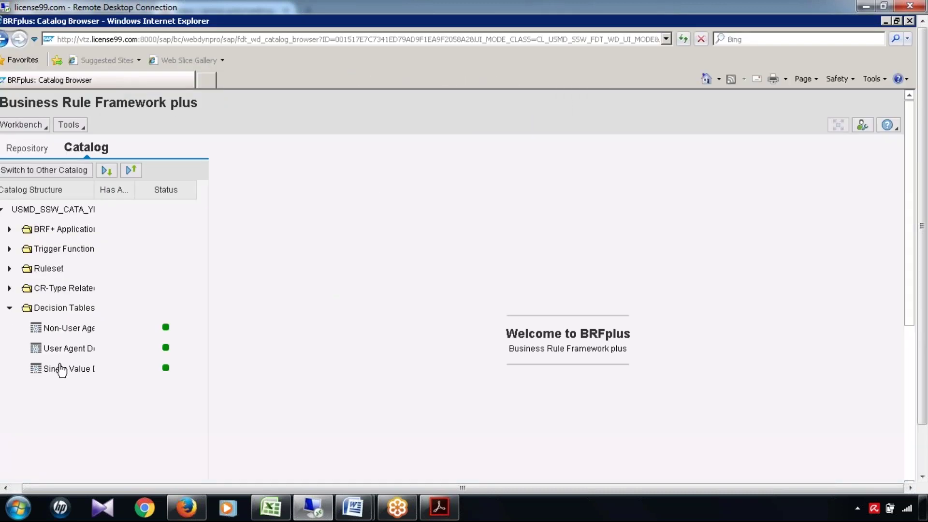
pyautogui.click(62, 370)
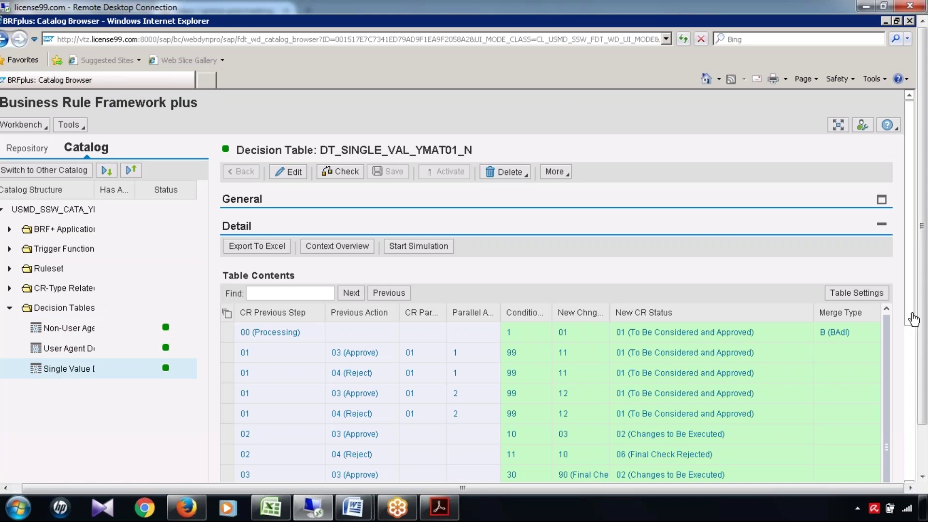
pyautogui.moveTo(907, 292); pyautogui.dragTo(907, 383)
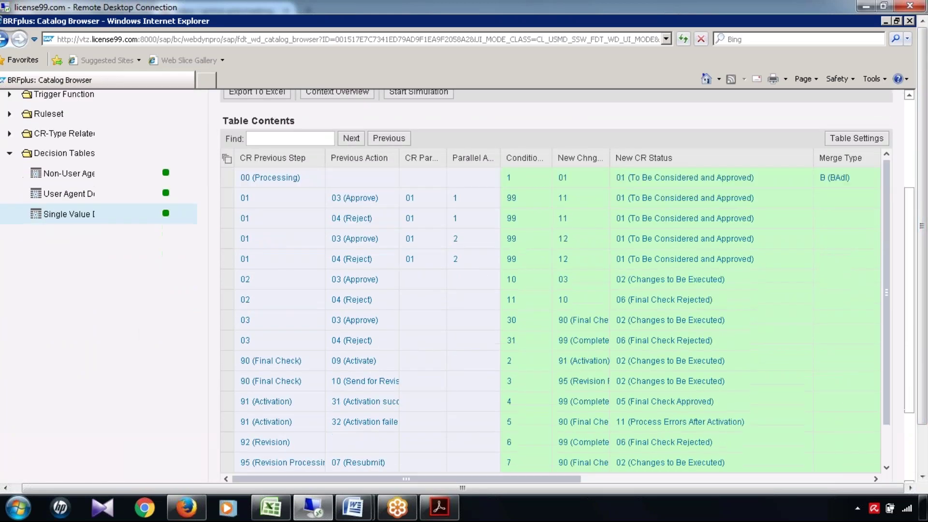
pyautogui.click(77, 193)
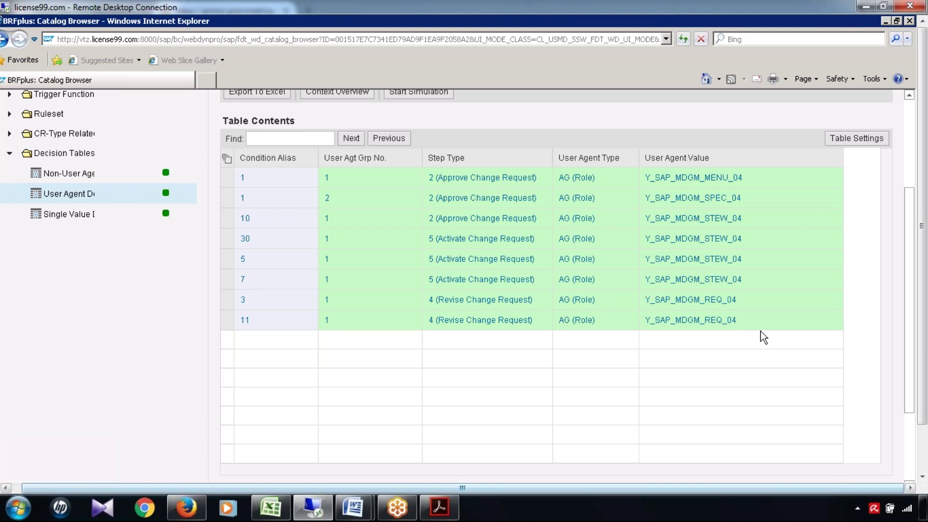
pyautogui.click(910, 150)
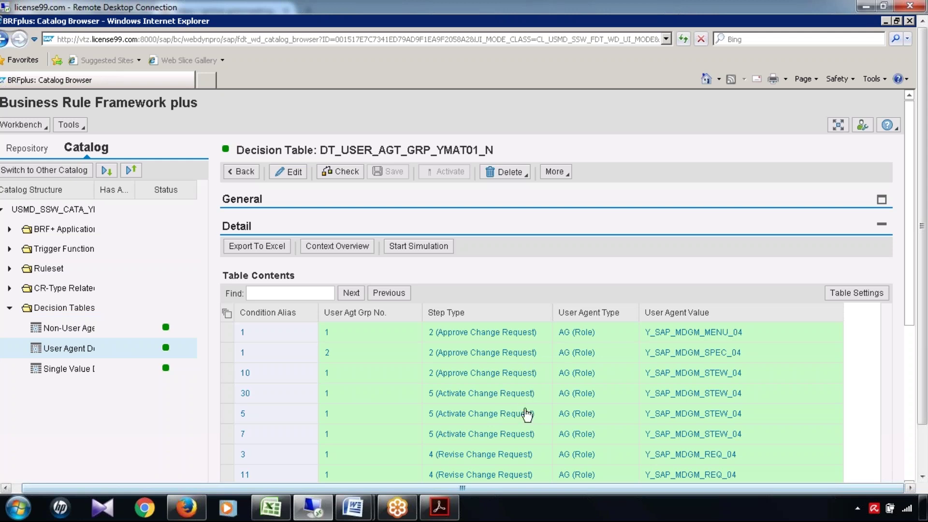
# Switch to the meeting_today workbook in Excel and review the Sheet5 notes from the Case Studies section to the Parallel Processing section.
pyautogui.click(271, 507)
pyautogui.click(186, 473)
pyautogui.scroll(4, 250, 414)
pyautogui.scroll(9, 250, 414)
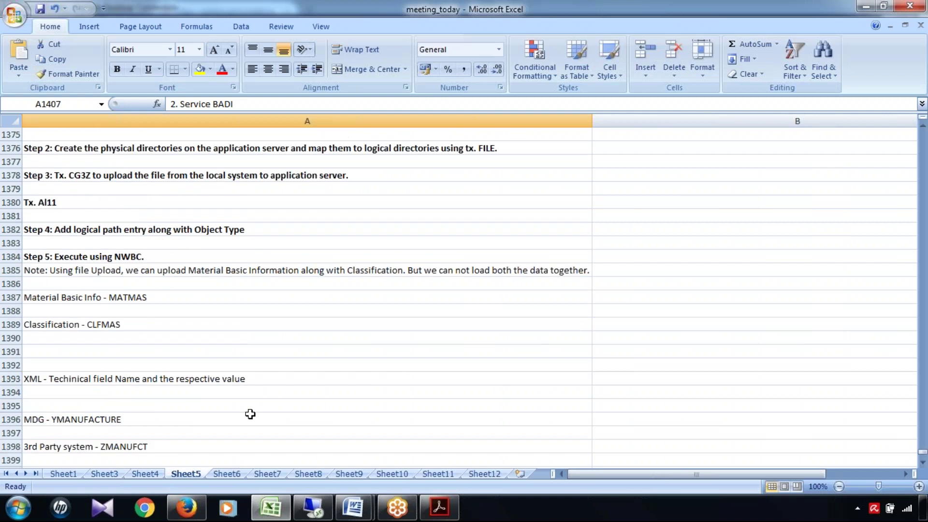
pyautogui.scroll(5, 250, 414)
pyautogui.click(77, 214)
pyautogui.click(92, 245)
pyautogui.click(91, 267)
pyautogui.click(118, 298)
pyautogui.scroll(-4, 262, 336)
pyautogui.scroll(-15, 263, 337)
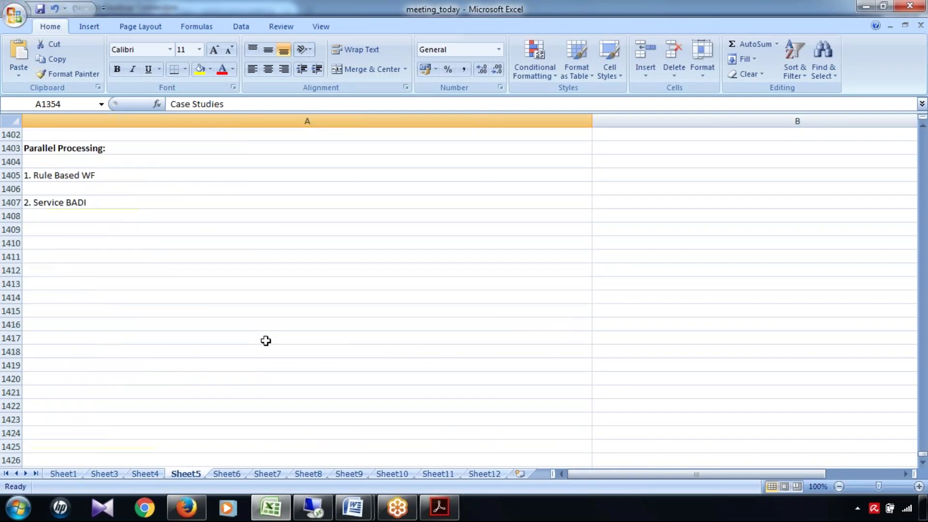
# Enter the heading Case Study in cell A1410 of Sheet5, below the Parallel Processing notes.
pyautogui.scroll(1, 67, 332)
pyautogui.click(79, 321)
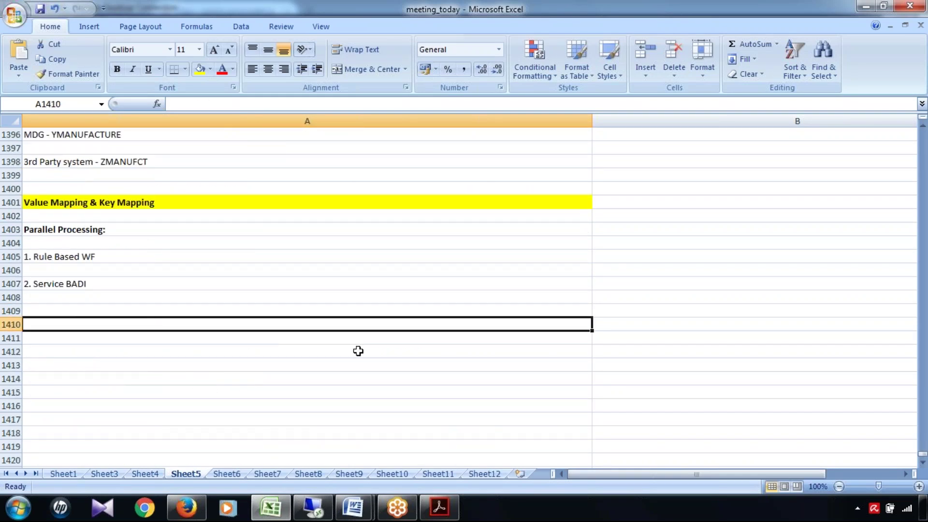
pyautogui.write('Case ')
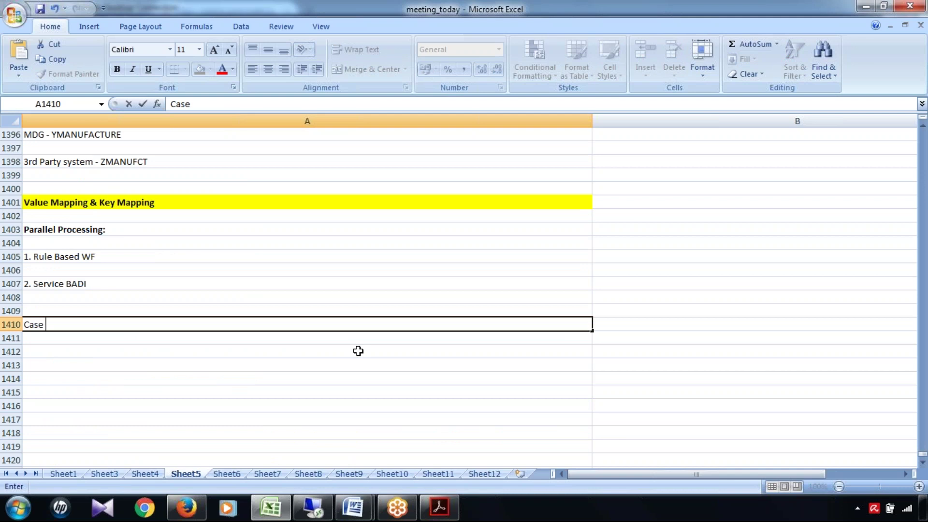
pyautogui.write('Study')
pyautogui.click(86, 197)
# Format the Case Study heading in cell A1410 with a yellow fill and bold text.
pyautogui.click(93, 324)
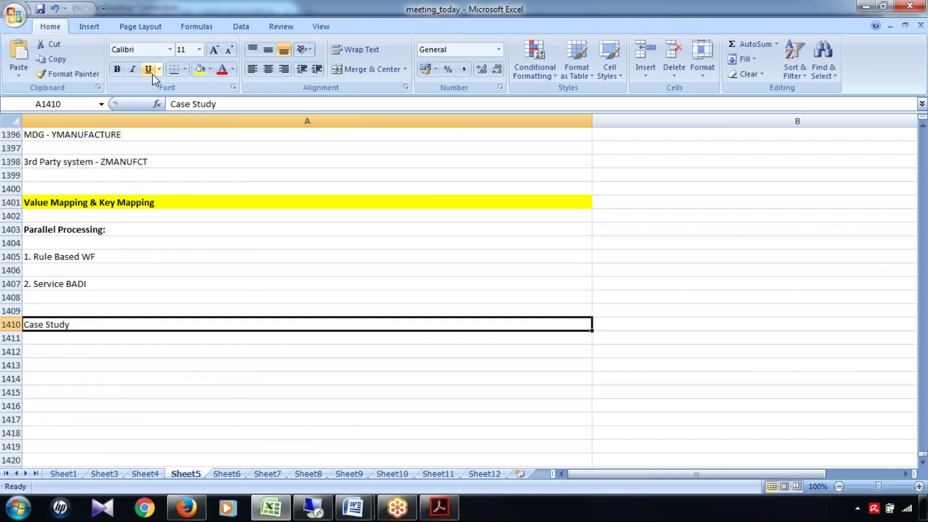
pyautogui.click(198, 72)
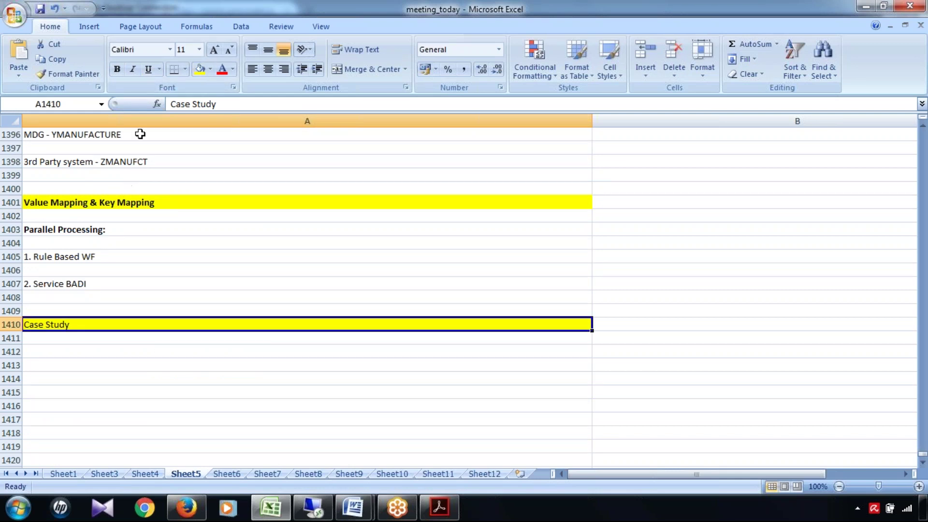
pyautogui.click(117, 69)
pyautogui.click(143, 368)
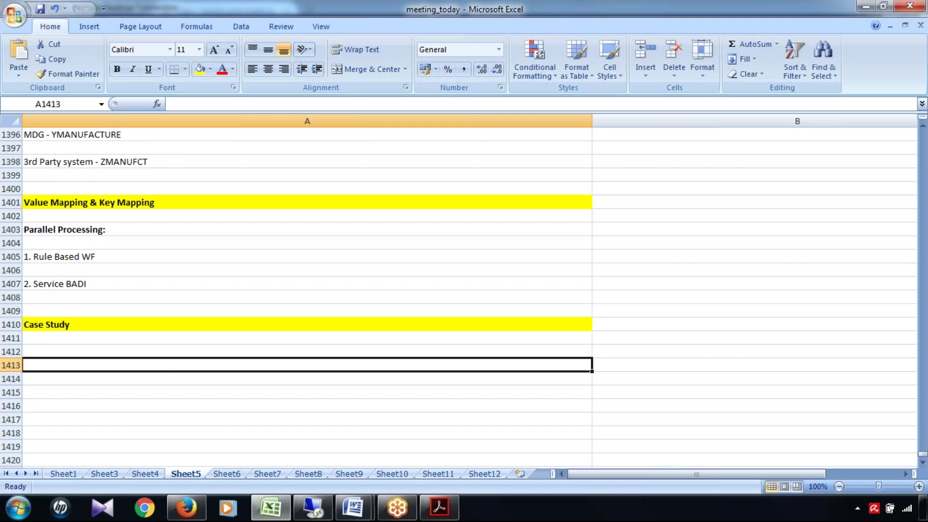
pyautogui.scroll(1, 305, 361)
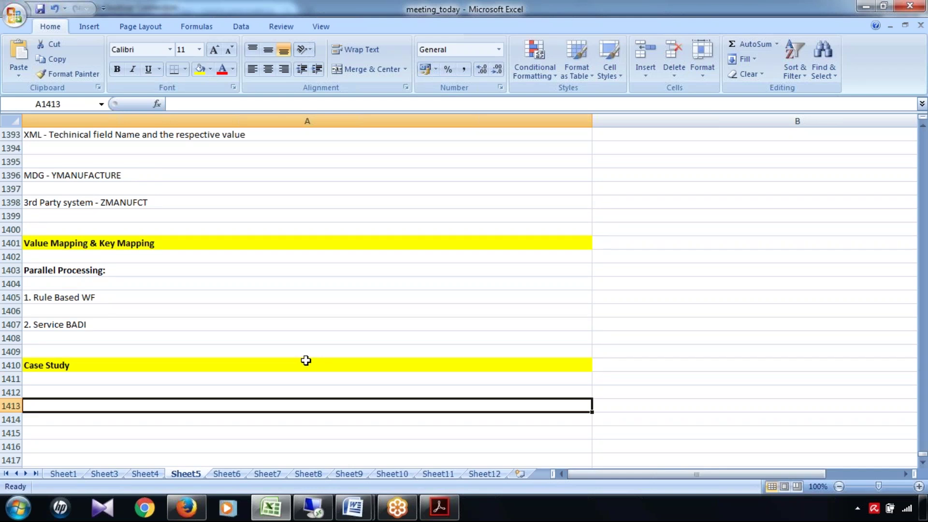
pyautogui.click(701, 21)
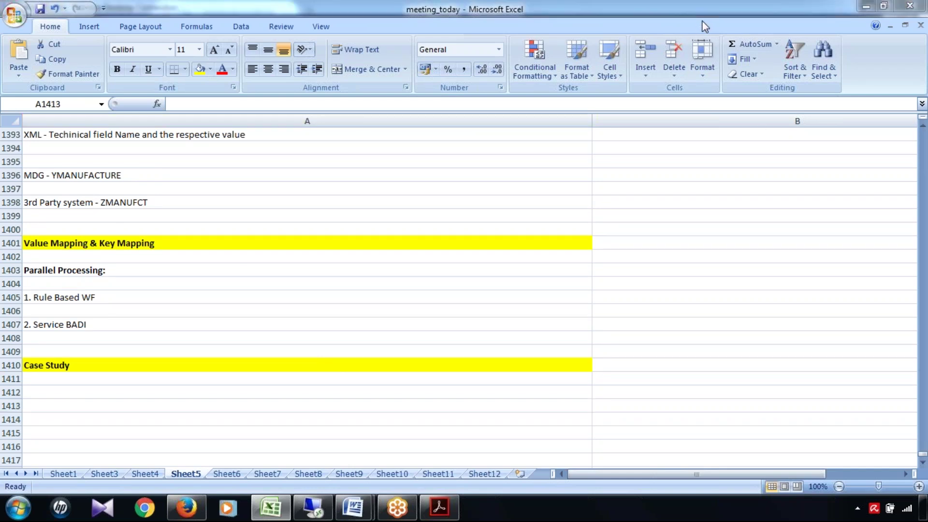